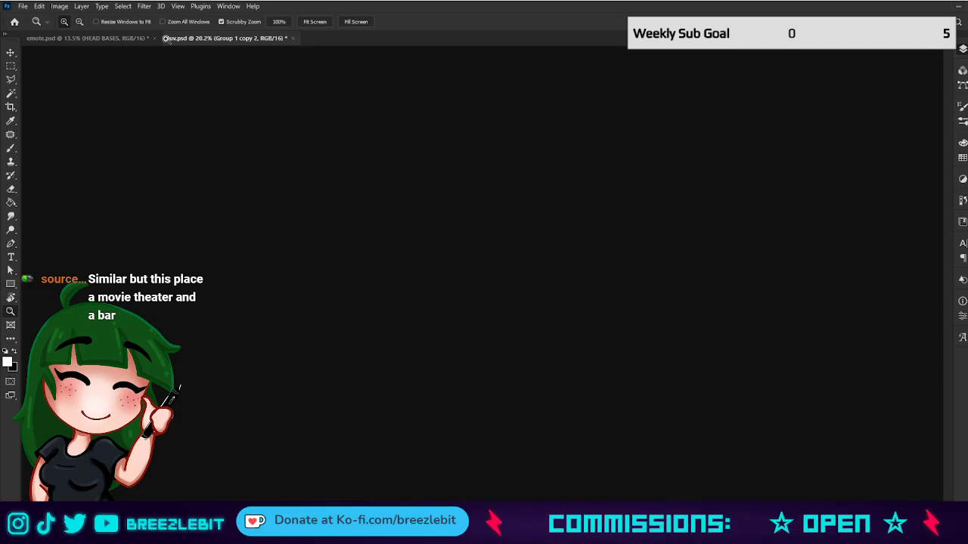
# Close the emote.psd document and keep luv.psd open.
pyautogui.hotkey('ctrl', '+')
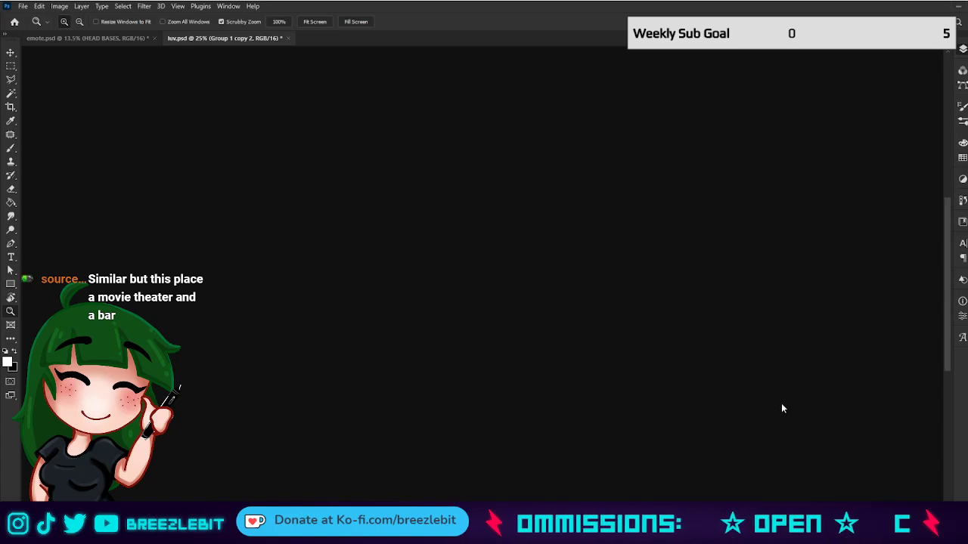
pyautogui.hotkey('ctrl', 'w')
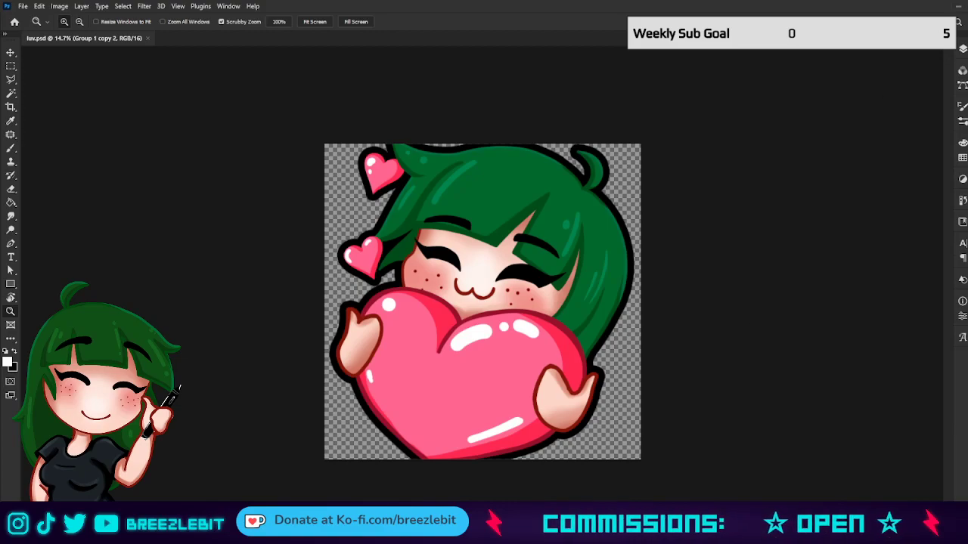
# Restore the maximized program window and widen it on both sides to nearly fill the screen.
pyautogui.doubleClick(644, 13)
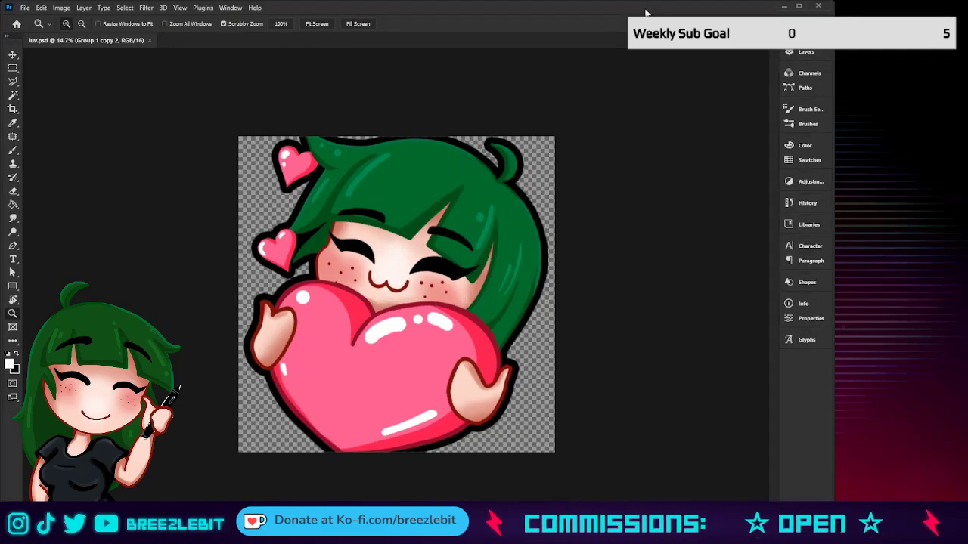
pyautogui.doubleClick(539, 6)
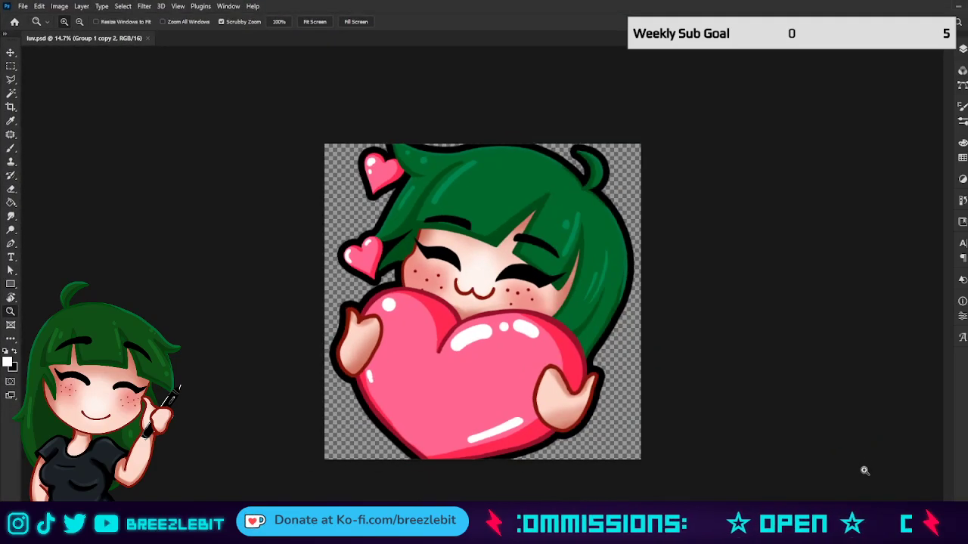
pyautogui.click(944, 5)
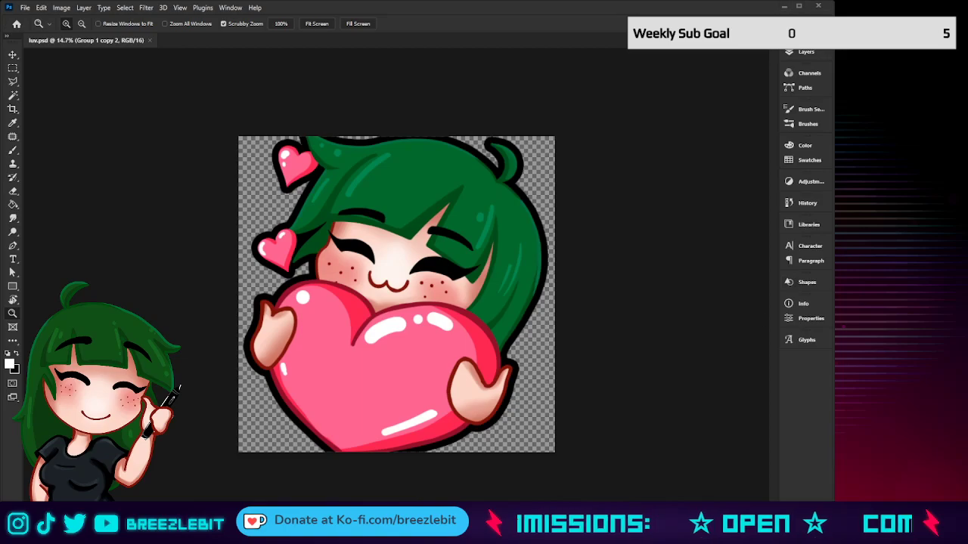
pyautogui.moveTo(833, 221); pyautogui.dragTo(869, 213)
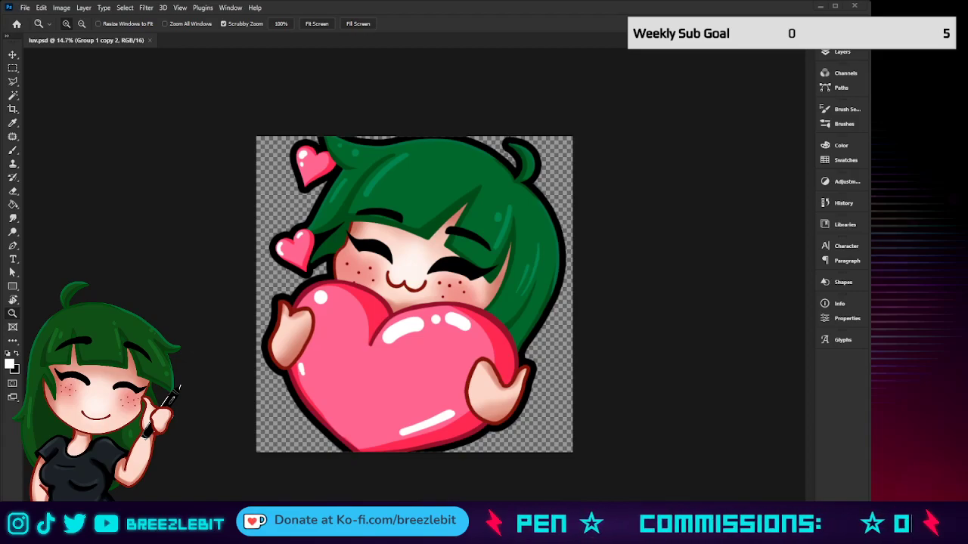
pyautogui.moveTo(5, 246); pyautogui.dragTo(3, 244)
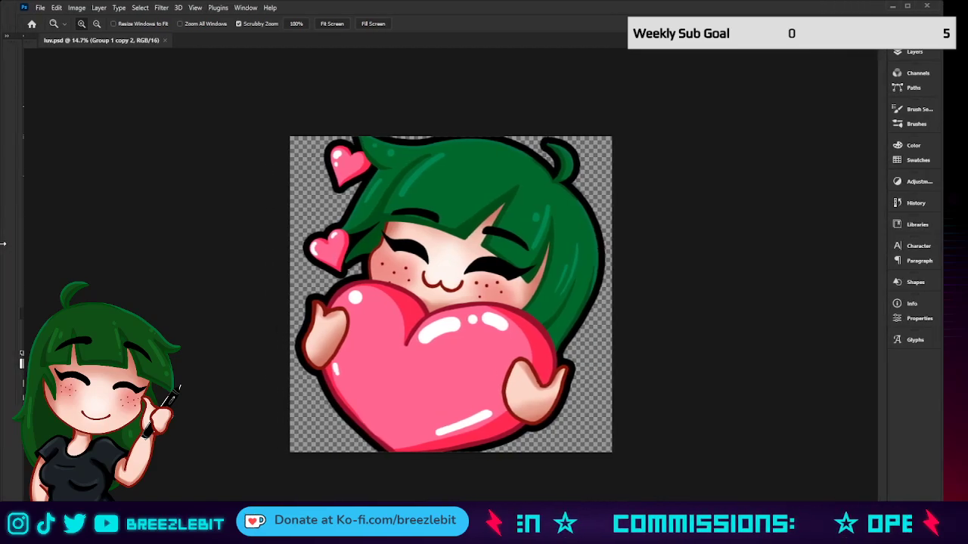
pyautogui.moveTo(3, 244); pyautogui.dragTo(0, 243)
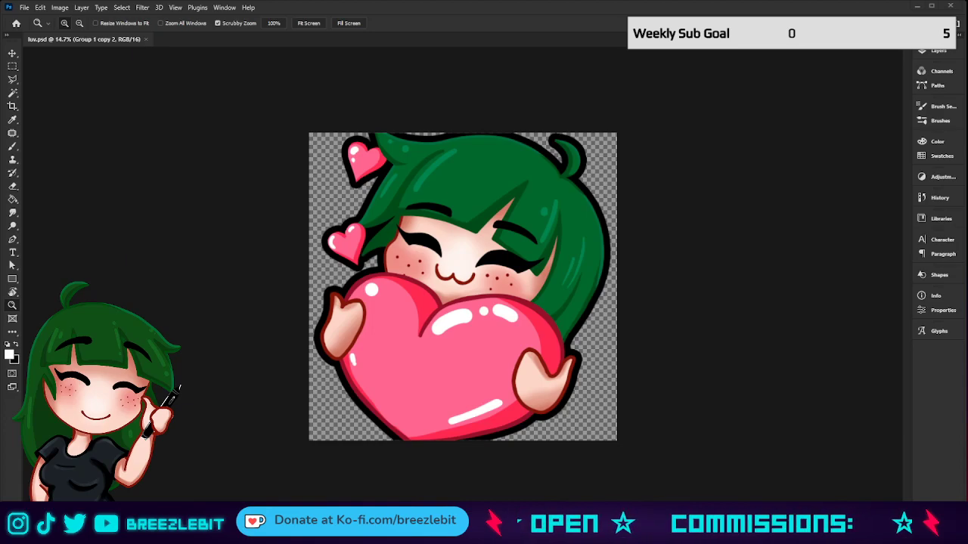
# Save a copy of the heart-hugging emote document as VAMPluv.psd.
pyautogui.moveTo(491, 260); pyautogui.dragTo(500, 260)
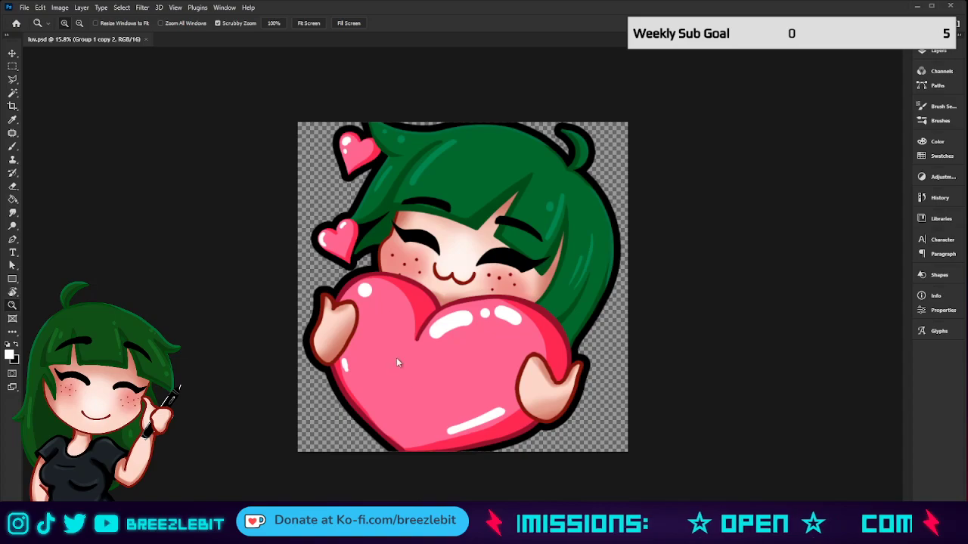
pyautogui.click(416, 419)
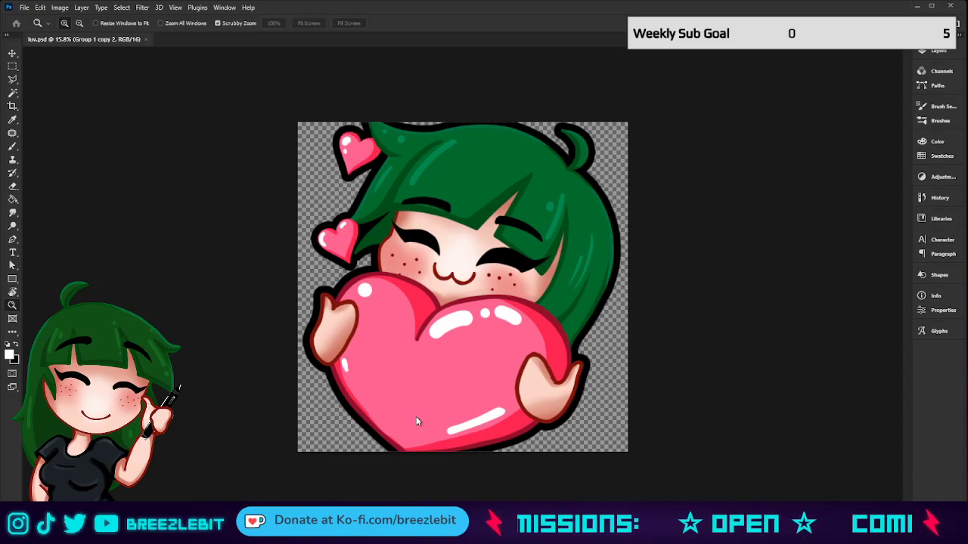
pyautogui.click(595, 156)
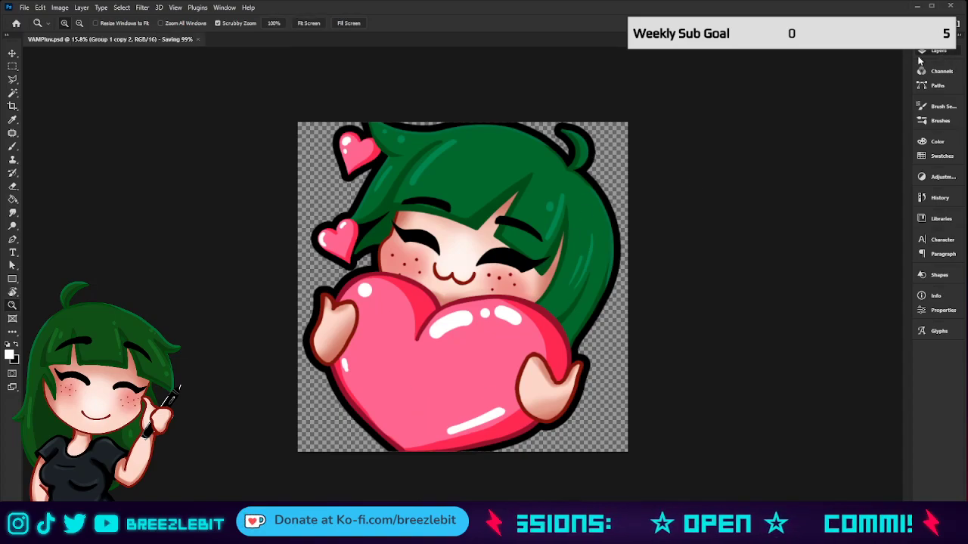
# Hide the black-outlined artwork in Group 1 copy 2 and show the unoutlined artwork with Group 1 active.
pyautogui.click(789, 117)
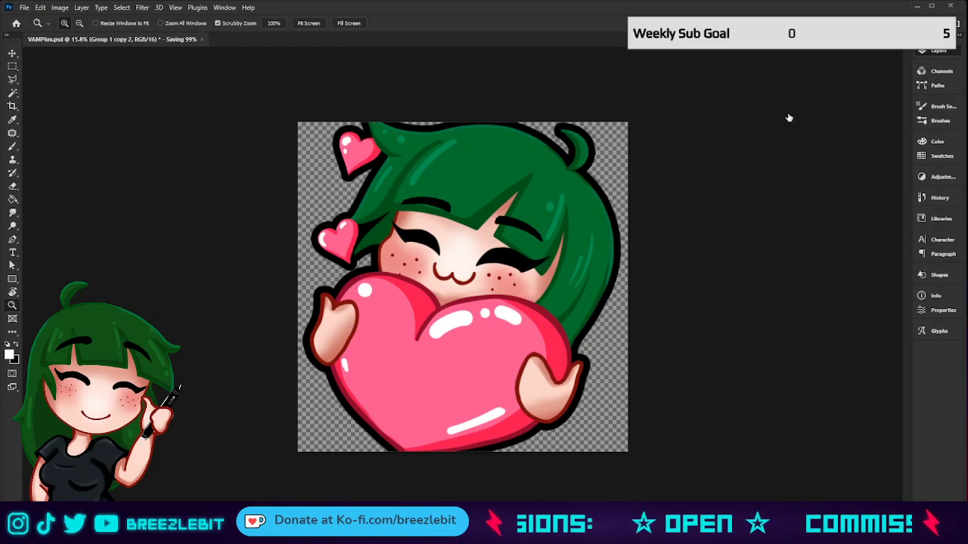
pyautogui.hotkey('ctrl', 'z')
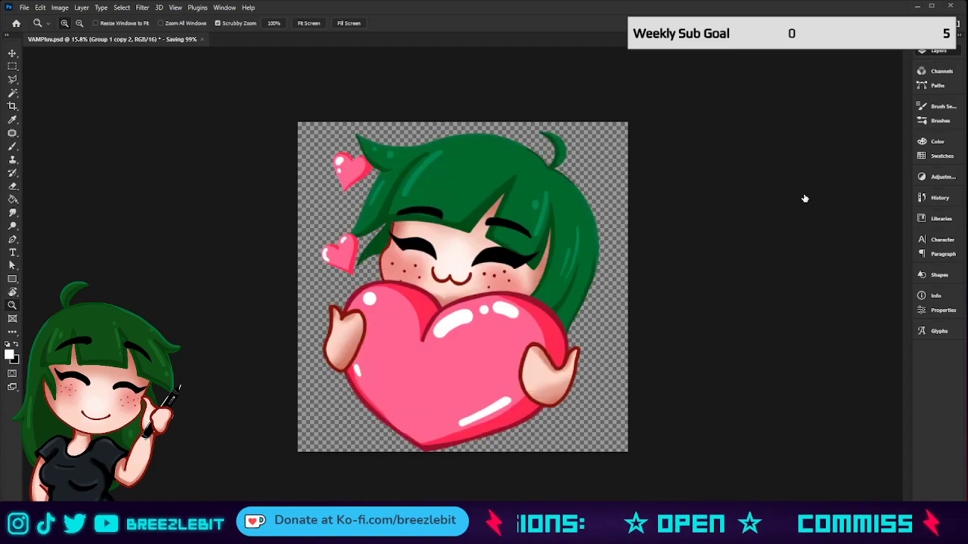
pyautogui.click(854, 148)
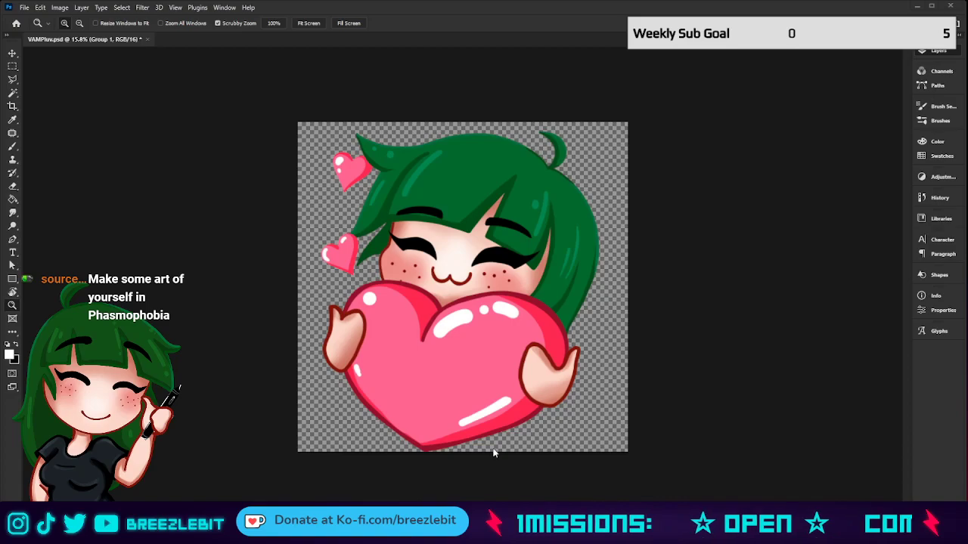
# Paste the anatomical heart reference image, scale it to 230.58%, and place it at the canvas's upper-left area.
pyautogui.hotkey('ctrl', 'v')
pyautogui.hotkey('ctrl', 't')
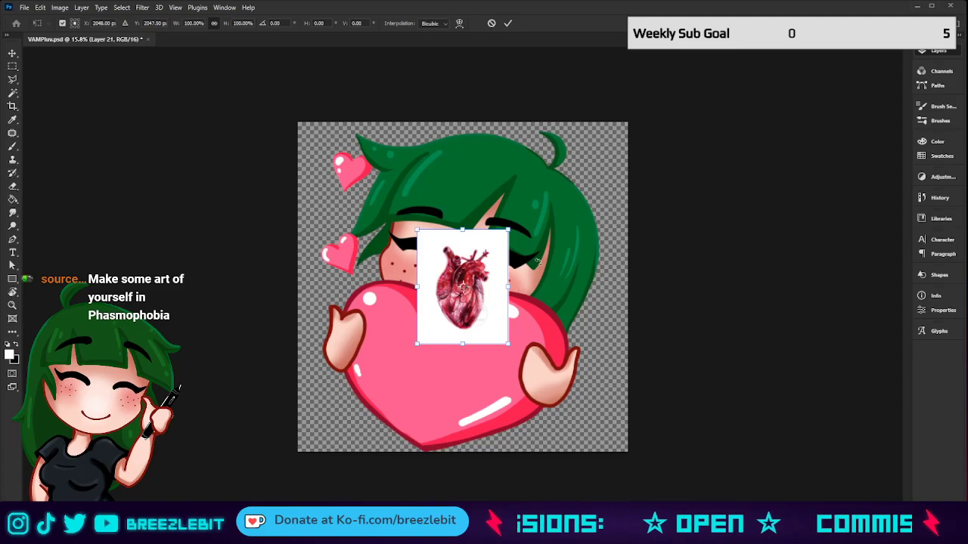
pyautogui.moveTo(511, 235); pyautogui.dragTo(628, 80)
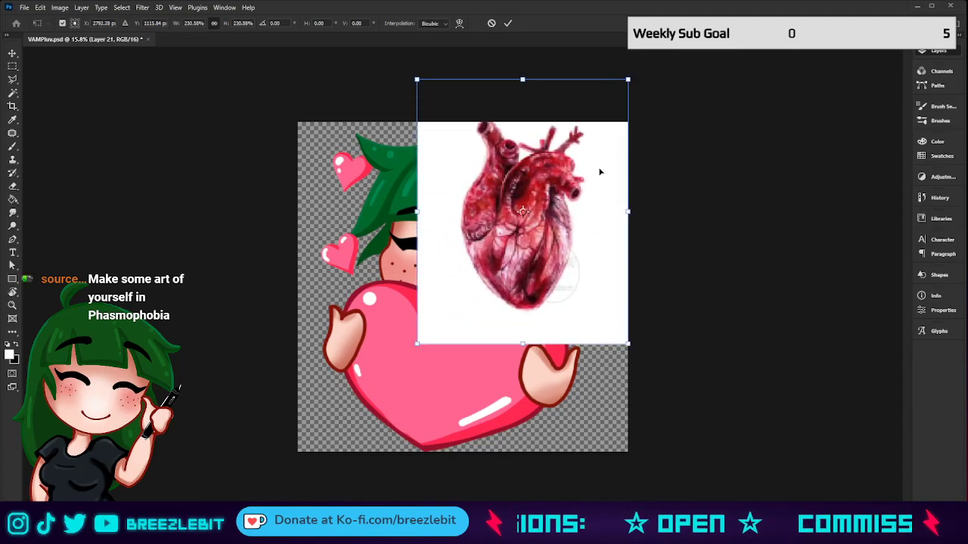
pyautogui.moveTo(598, 170); pyautogui.dragTo(445, 211)
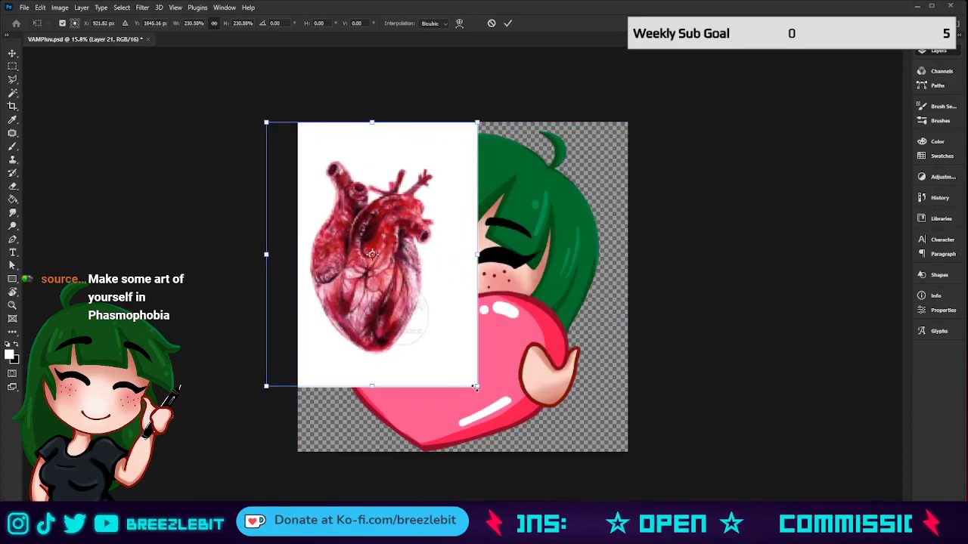
pyautogui.click(508, 23)
pyautogui.press('z')
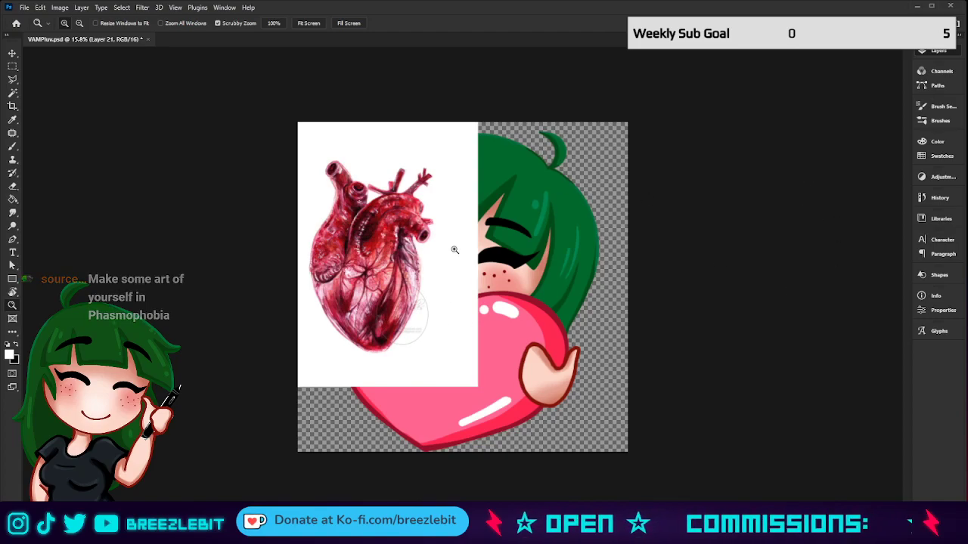
# Hide the pasted heart reference and the two small floating hearts beside the hair.
pyautogui.click(797, 148)
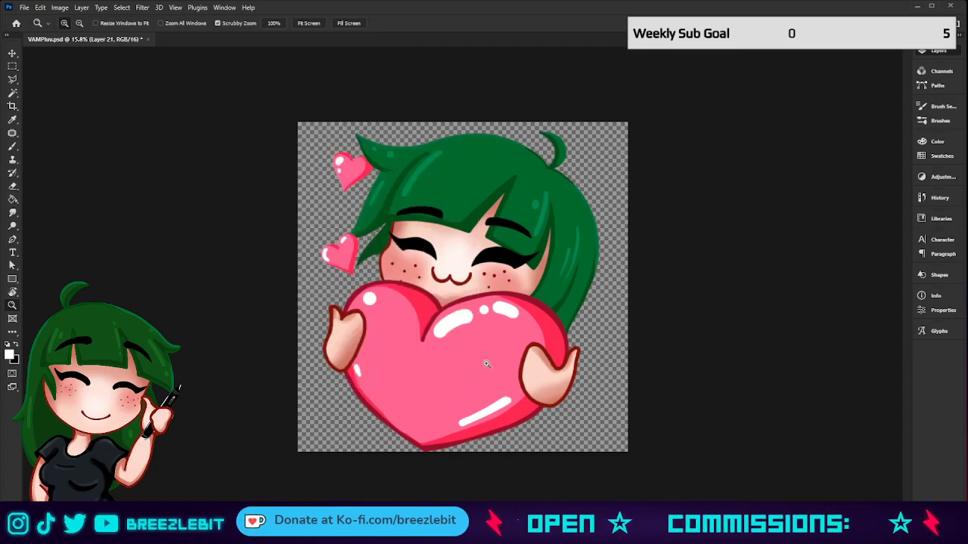
pyautogui.click(795, 212)
pyautogui.hotkey('ctrl', 'z')
pyautogui.hotkey('ctrl', 'z')
pyautogui.hotkey('ctrl', 'z')
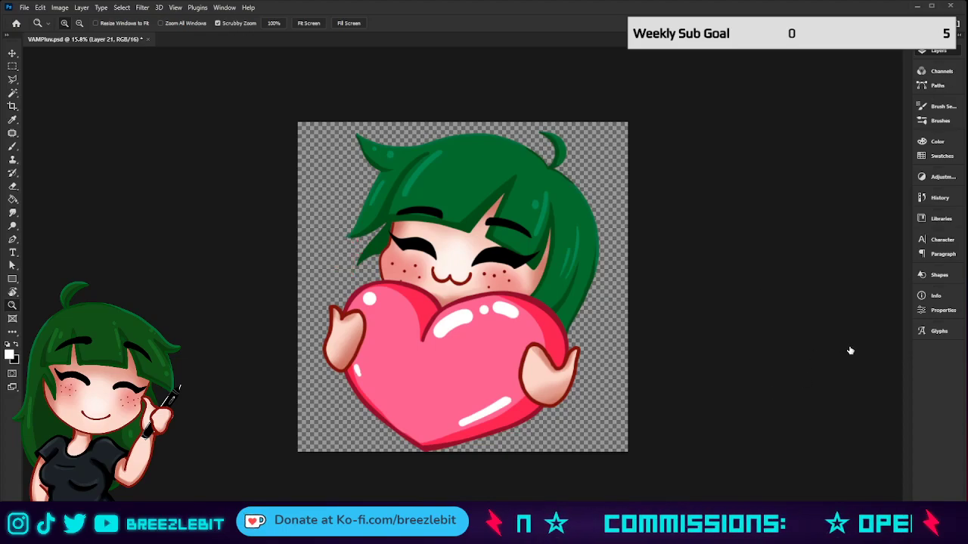
# Find the face's skin fill layer by toggling layer visibility and lighten its color to near white.
pyautogui.click(799, 478)
pyautogui.click(797, 474)
pyautogui.click(797, 474)
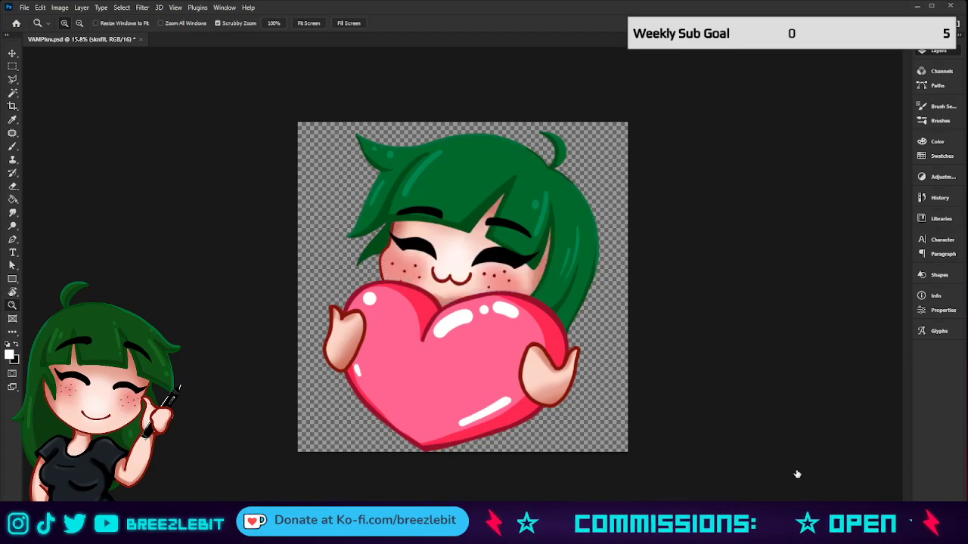
pyautogui.click(798, 433)
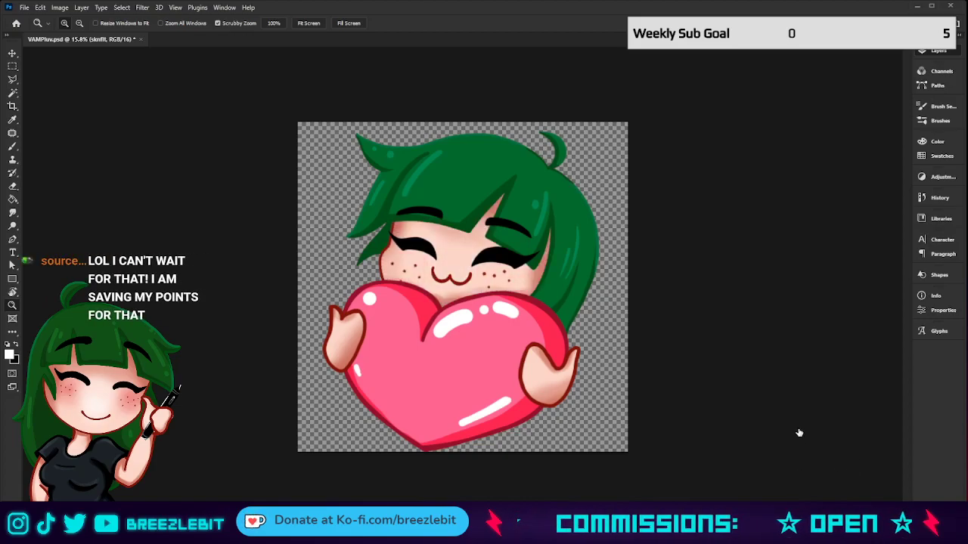
pyautogui.click(798, 433)
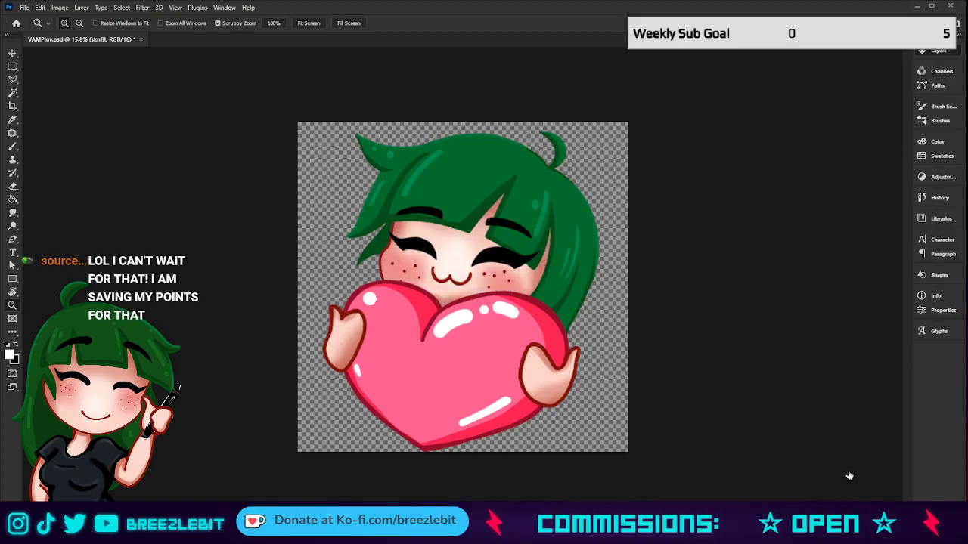
pyautogui.press('i')
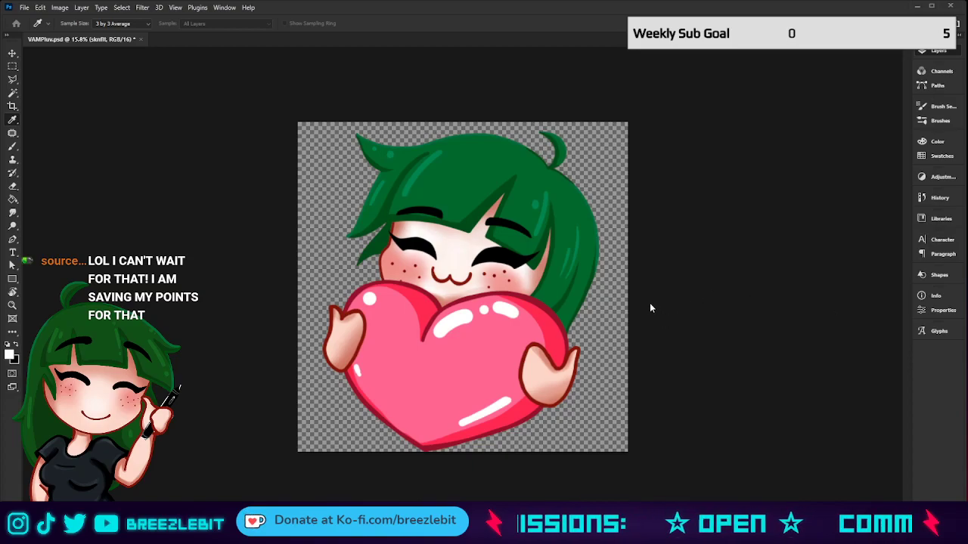
pyautogui.press('z')
# Select the face shading on Layer 2 and adjust its color to a paler tone.
pyautogui.hotkey('alt', '[')
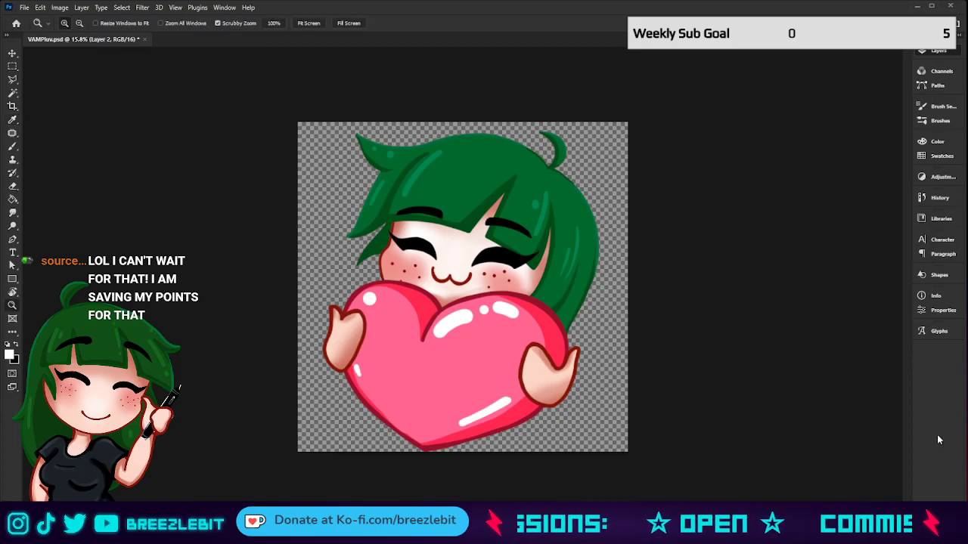
pyautogui.press('i')
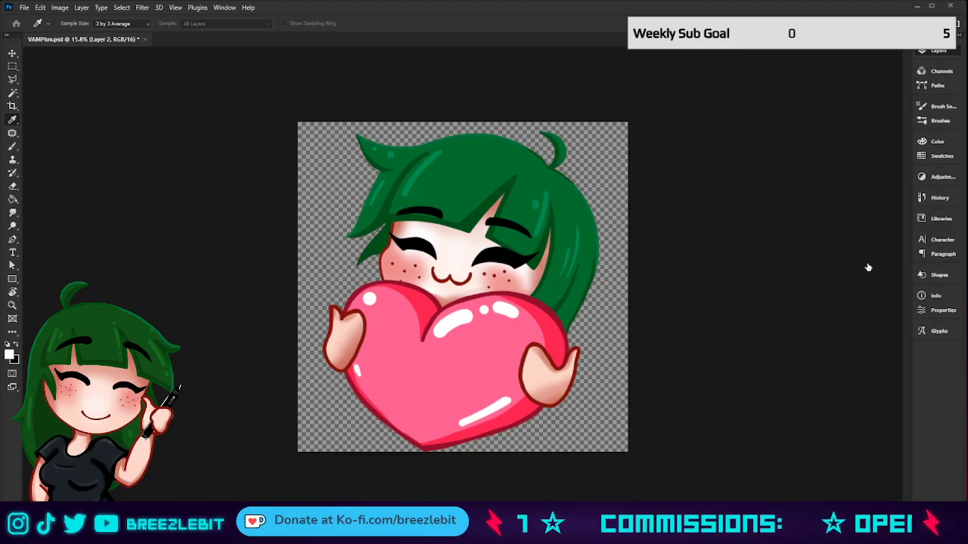
pyautogui.press('z')
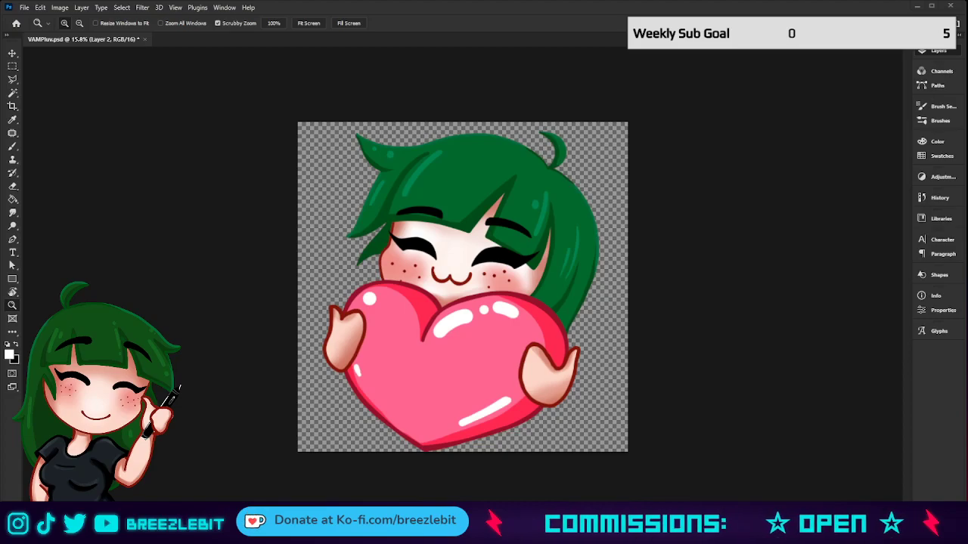
# Open ref.png to view the ghost emote reference, and return to VAMPluv.psd.
pyautogui.moveTo(474, 321); pyautogui.dragTo(478, 272)
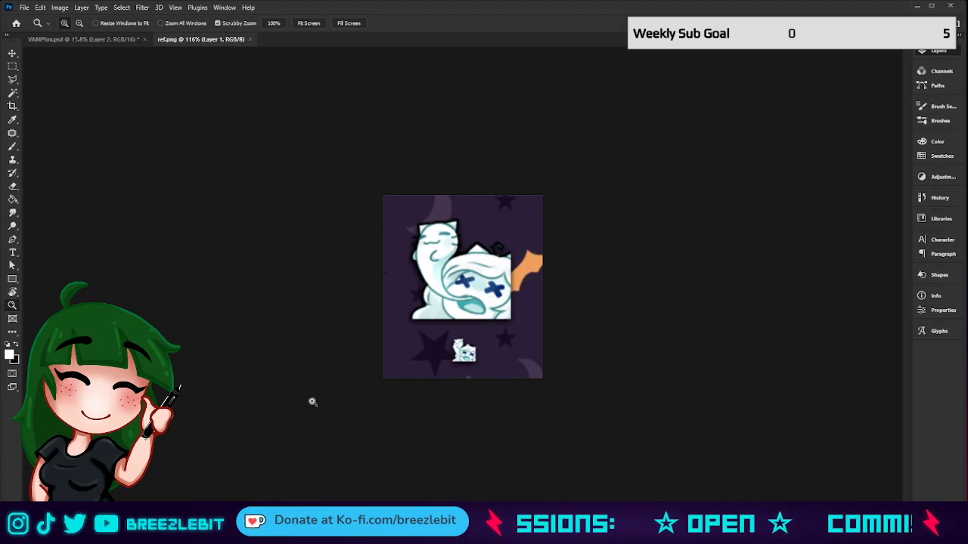
pyautogui.click(127, 39)
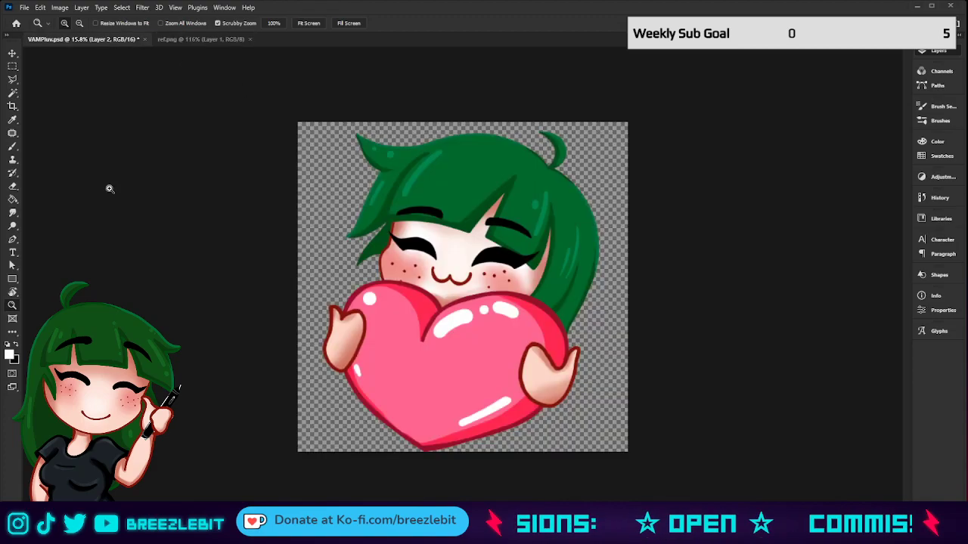
pyautogui.moveTo(459, 274); pyautogui.dragTo(467, 274)
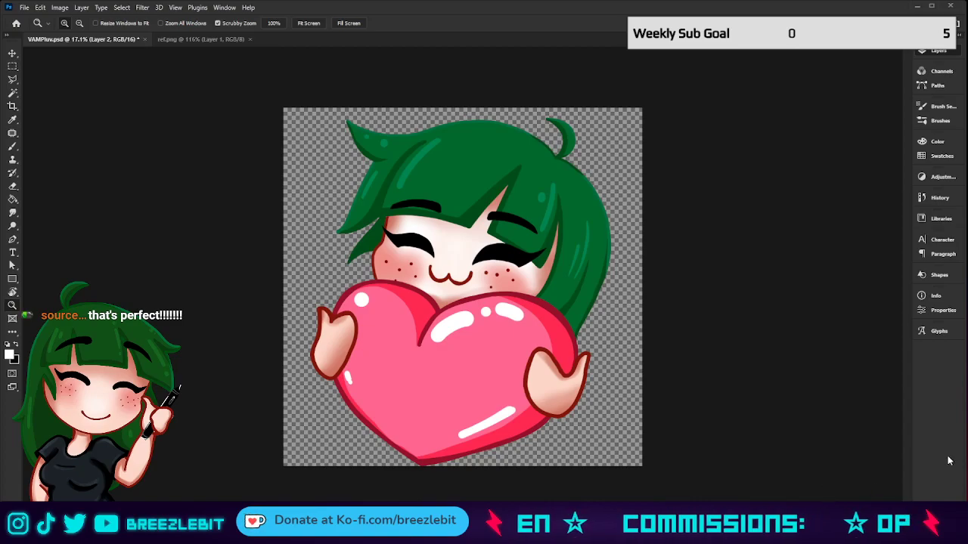
# Desaturate the reddish face shading on Layer 2 to grey.
pyautogui.press('i')
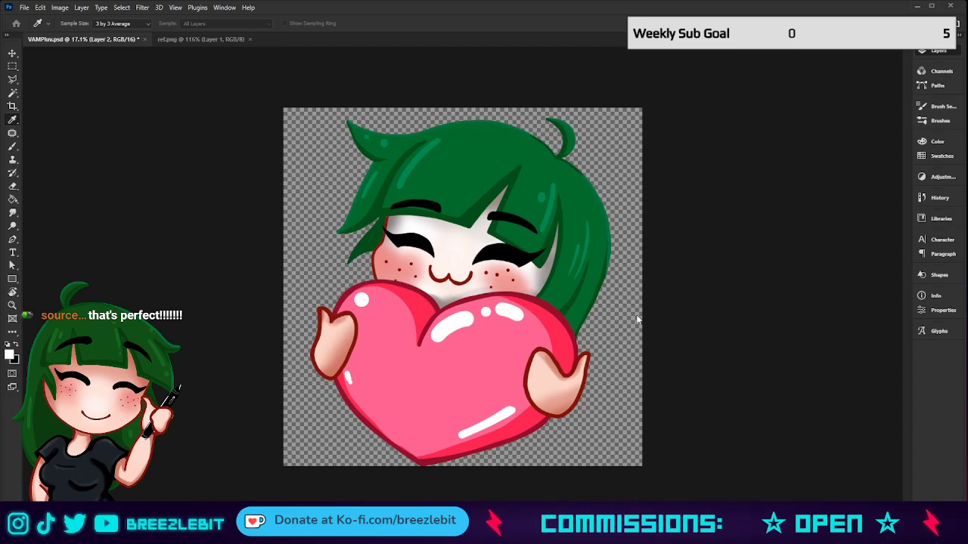
pyautogui.hotkey('alt', 'space')
pyautogui.hotkey('alt', ']')
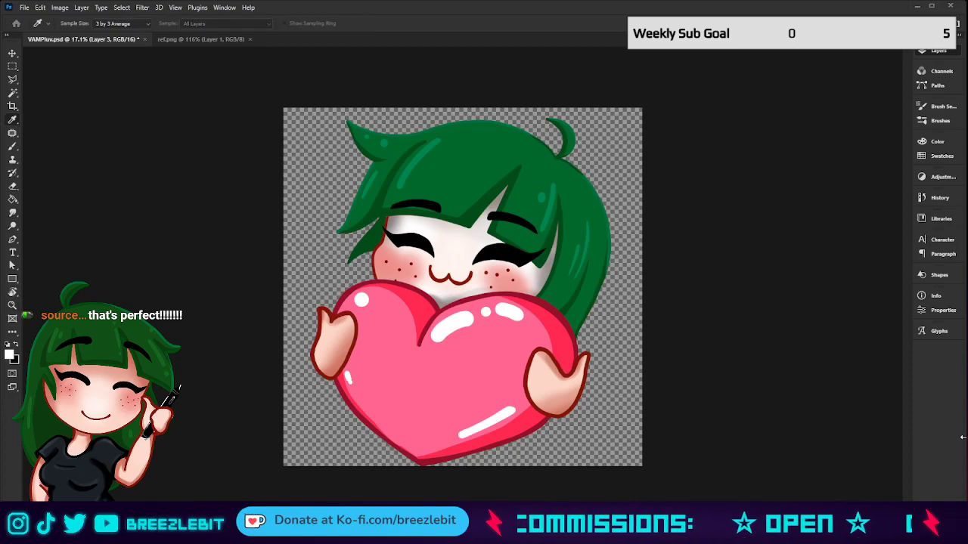
pyautogui.hotkey('ctrl', 'z')
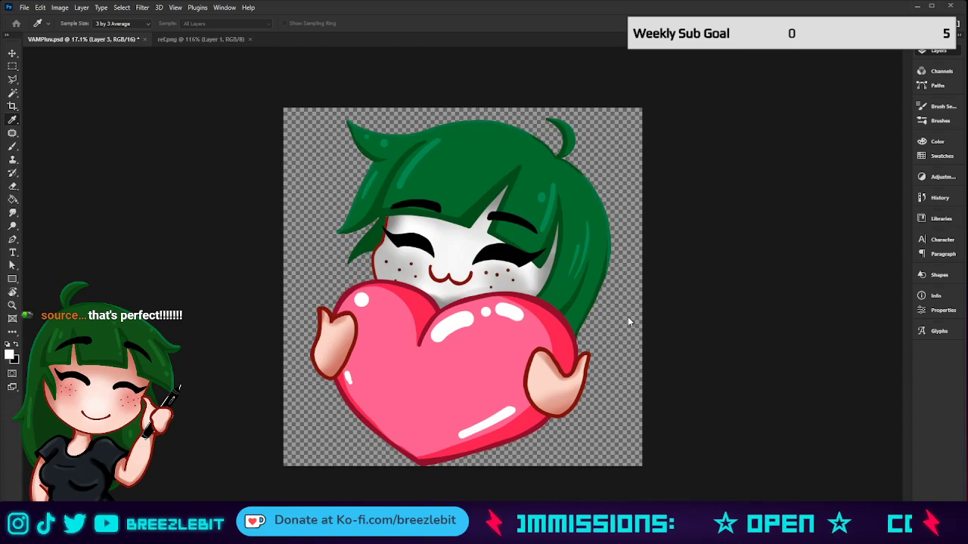
pyautogui.hotkey('ctrl', 'z')
pyautogui.hotkey('ctrl', 'z')
pyautogui.hotkey('ctrl', 'z')
pyautogui.hotkey('ctrl', 'z')
pyautogui.hotkey('ctrl', 'z')
pyautogui.hotkey('ctrl', 'z')
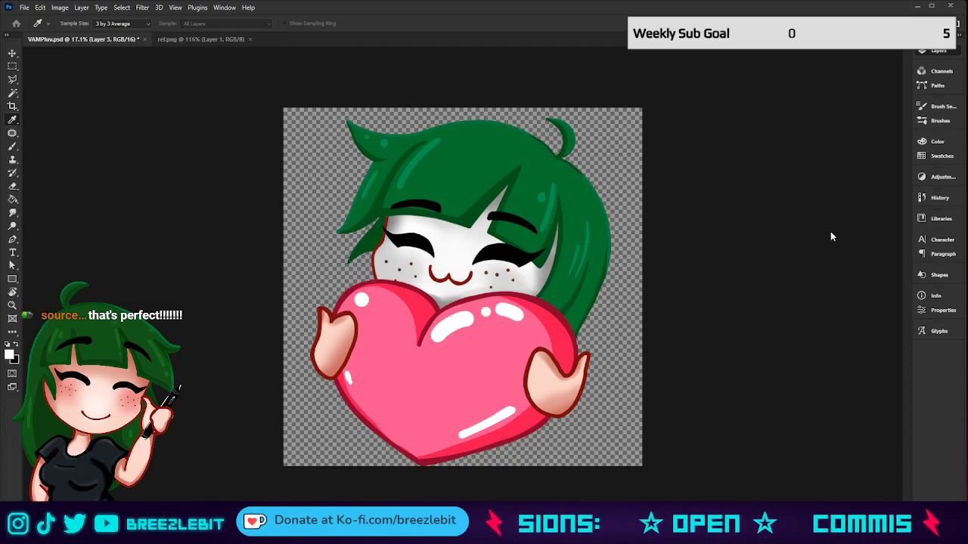
pyautogui.press('z')
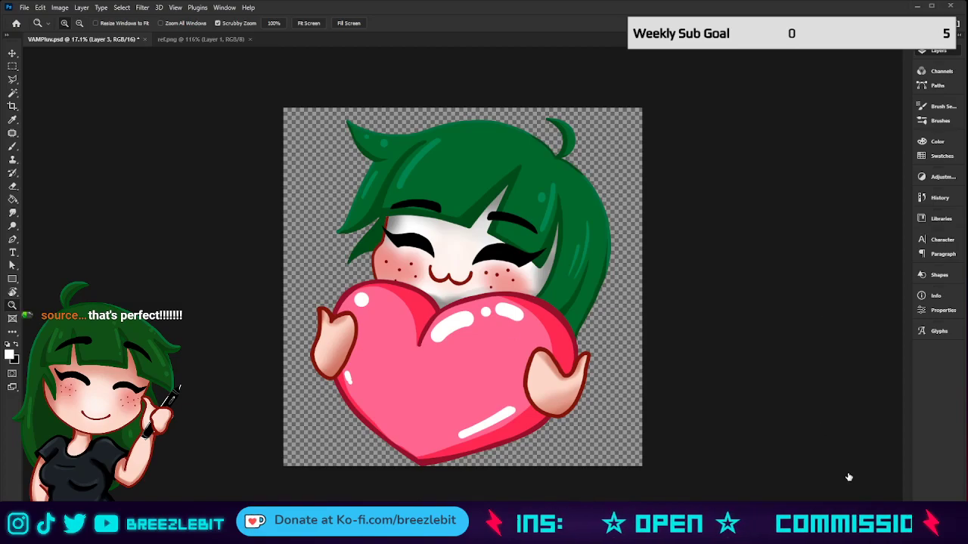
# Fade the pink cheek blush on Layer 3 to a paler tone and desaturate the freckles layer to grey.
pyautogui.press('i')
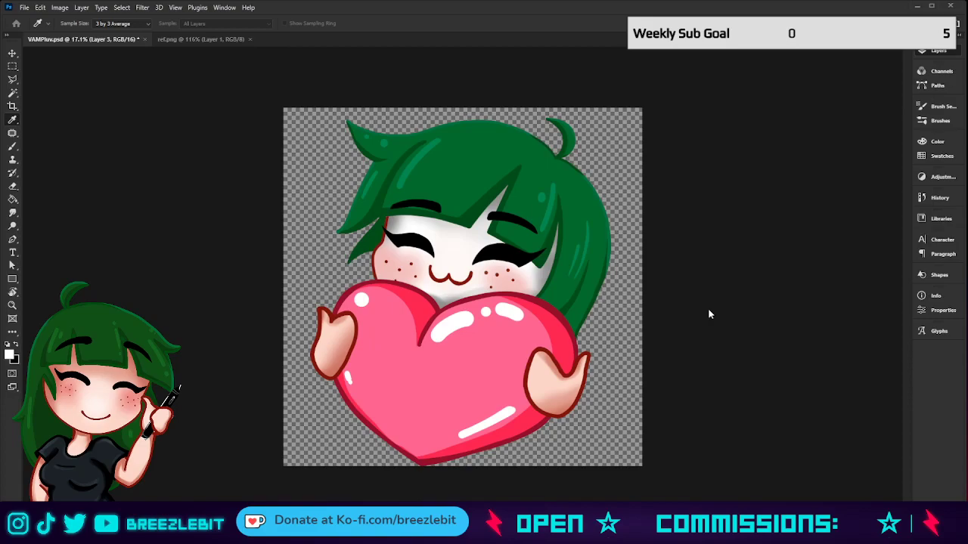
pyautogui.press('z')
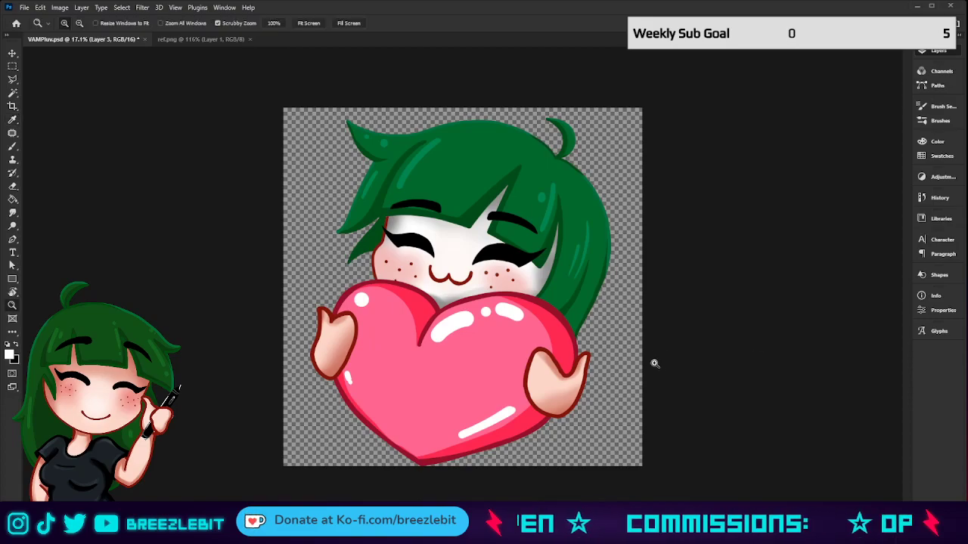
pyautogui.click(846, 428)
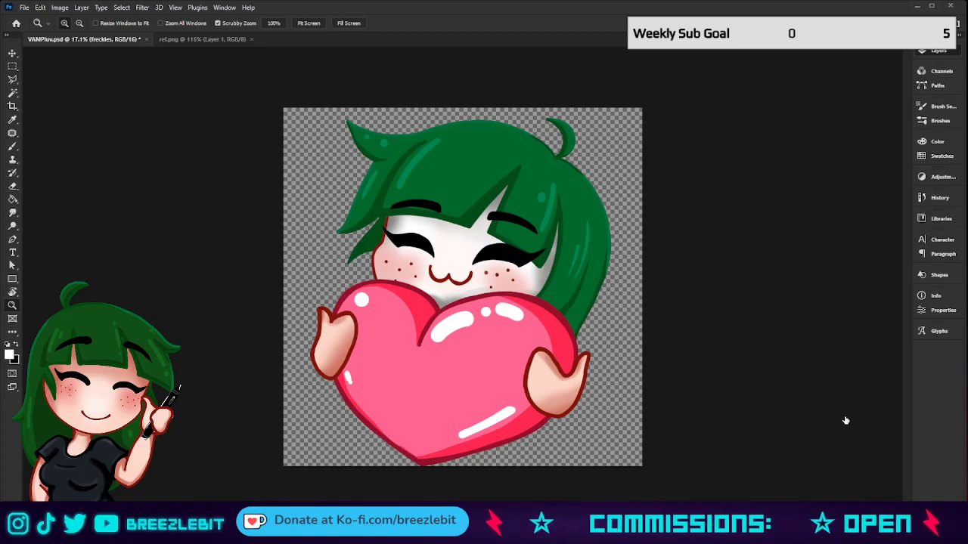
pyautogui.press('i')
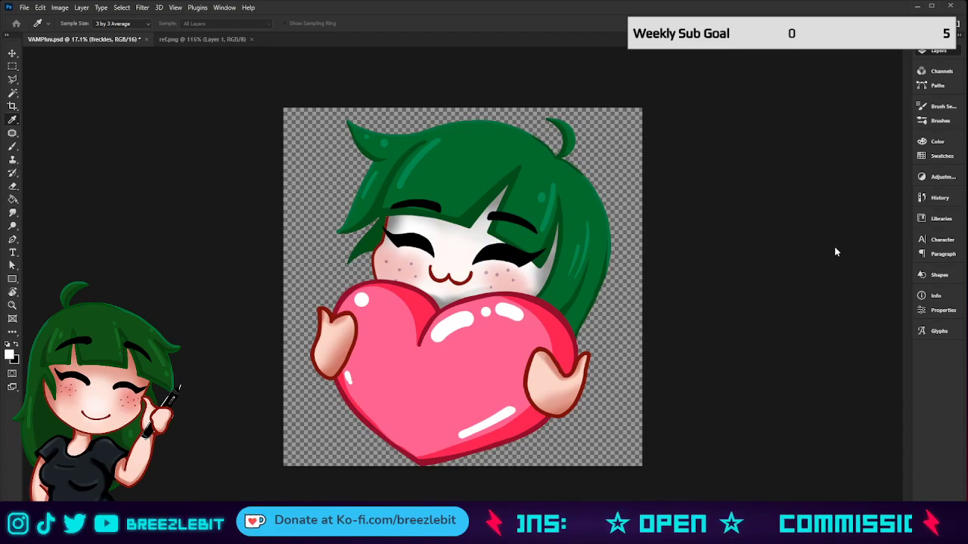
pyautogui.press('z')
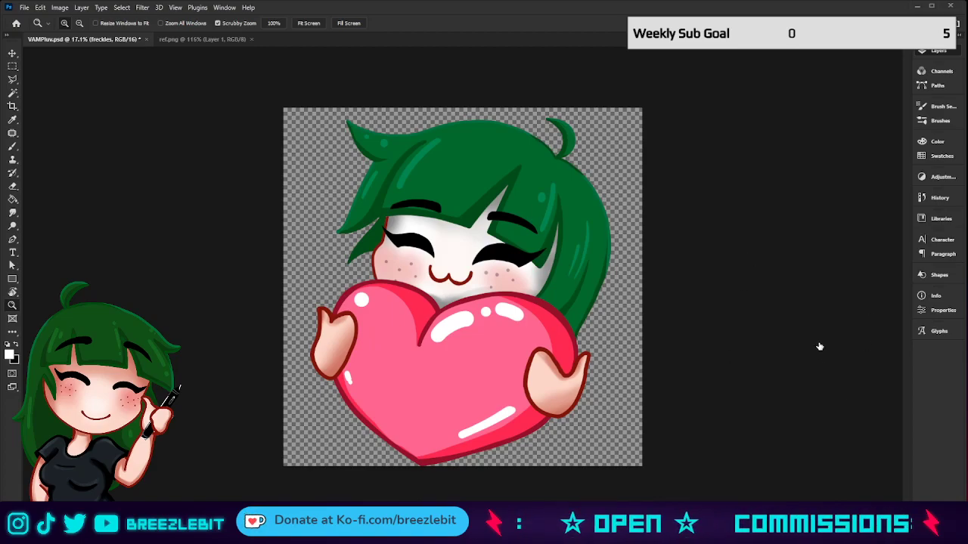
# Select the face outline on Layer 10 and desaturate its dark red to a light grey.
pyautogui.click(796, 326)
pyautogui.click(855, 367)
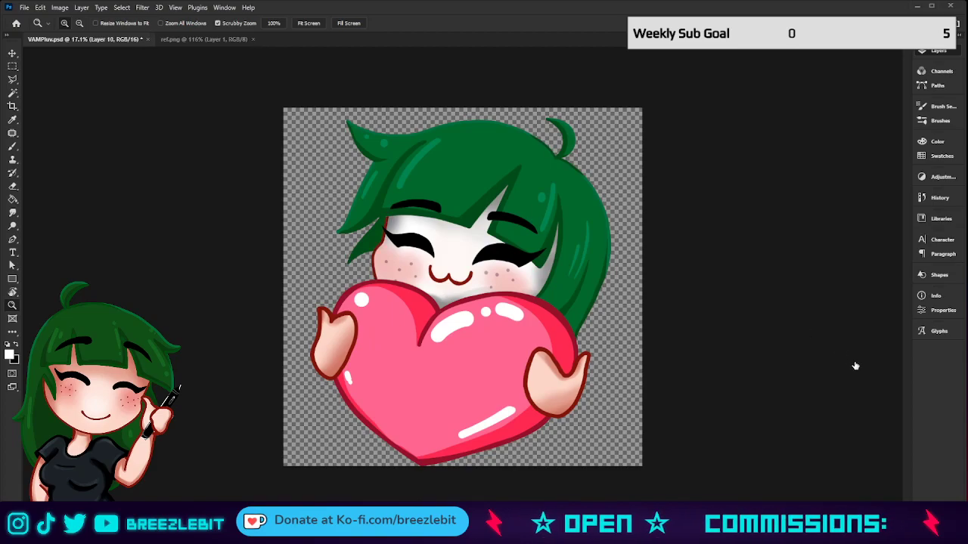
pyautogui.press('i')
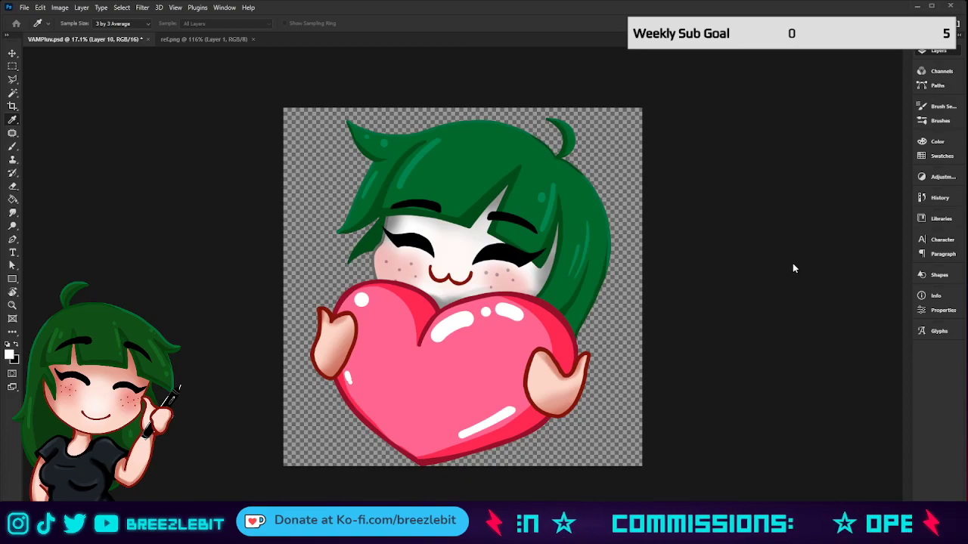
pyautogui.press('z')
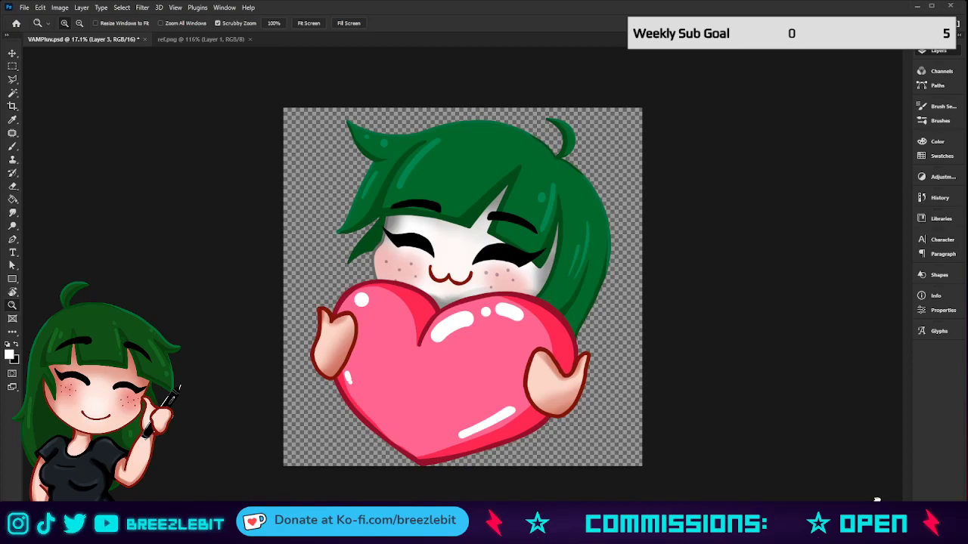
# Duplicate the cheek blush on Layer 3 and remove the pink color from the cheeks.
pyautogui.hotkey('ctrl', 'j')
pyautogui.press('i')
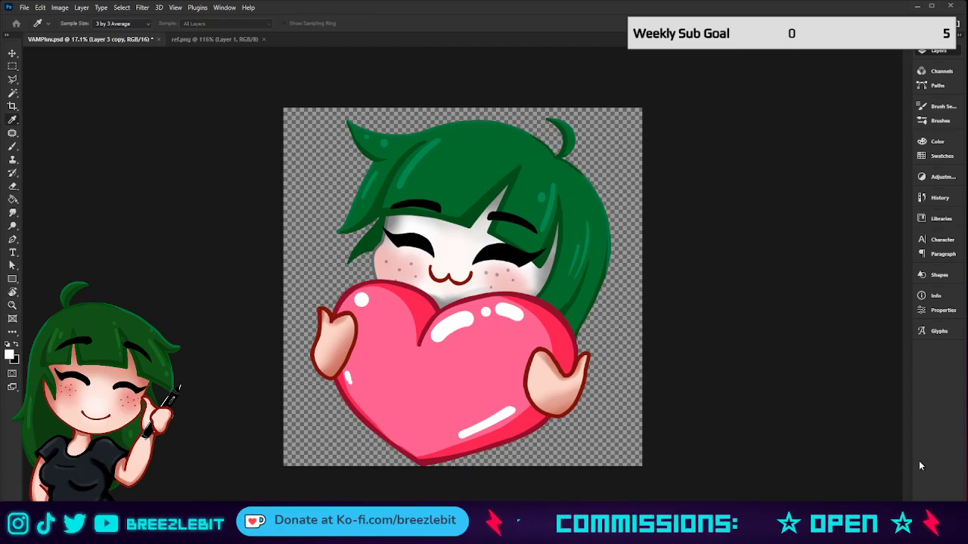
pyautogui.press('z')
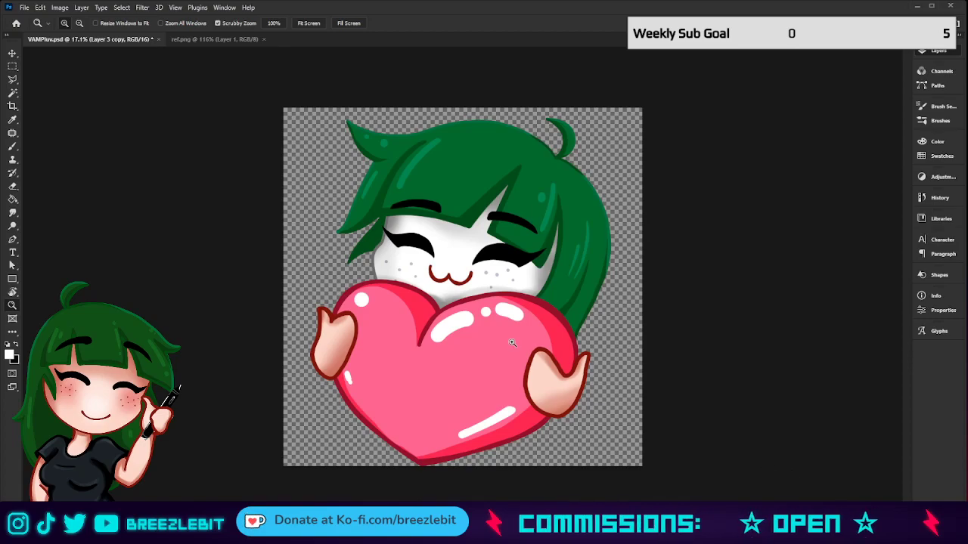
pyautogui.moveTo(511, 339); pyautogui.dragTo(484, 352)
pyautogui.click(485, 352)
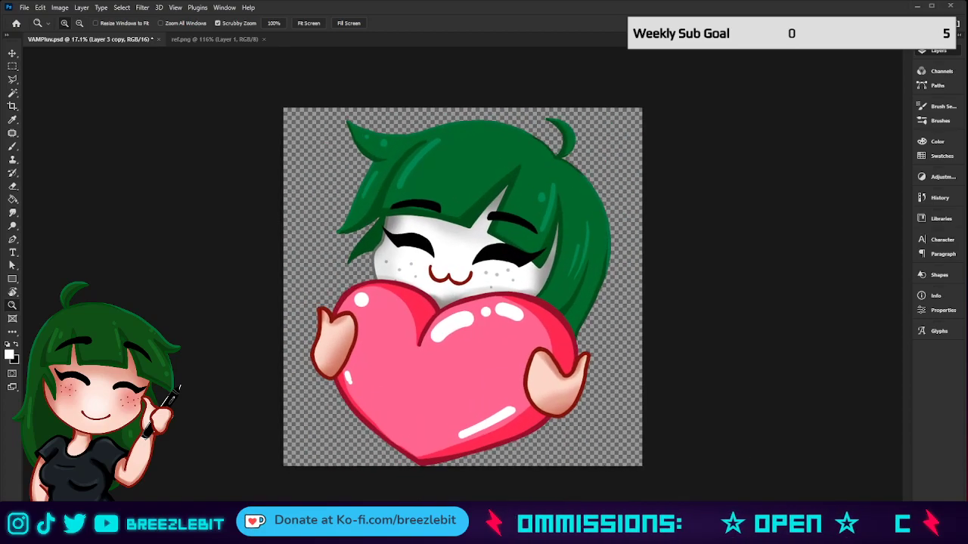
# Adjust the color of Layer 3 copy to give the cheeks a faint grey tone.
pyautogui.click(799, 477)
pyautogui.click(798, 477)
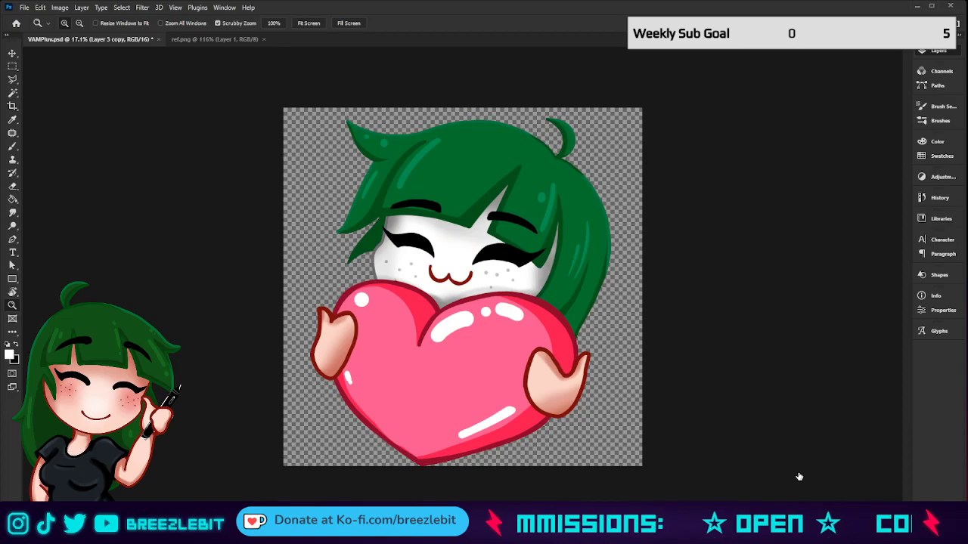
pyautogui.click(800, 477)
pyautogui.press('i')
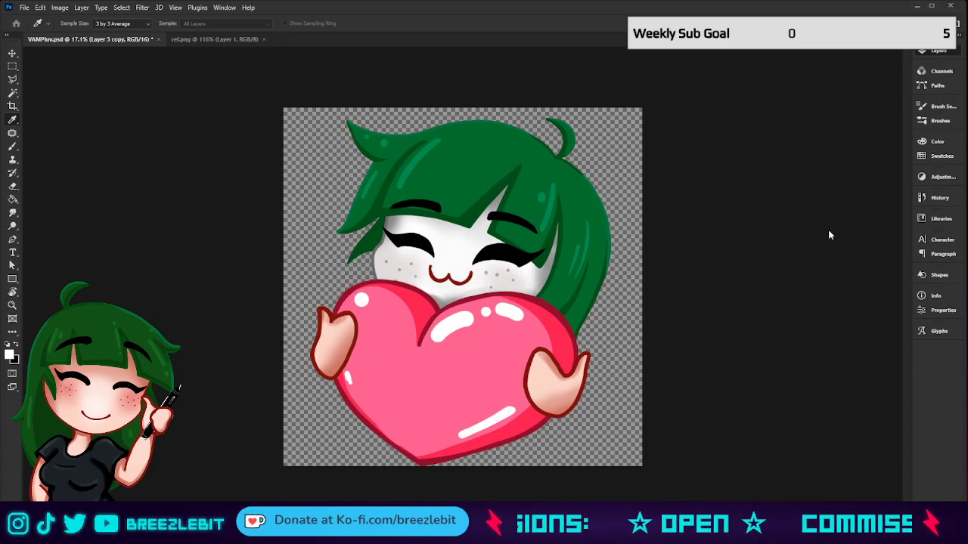
pyautogui.press('z')
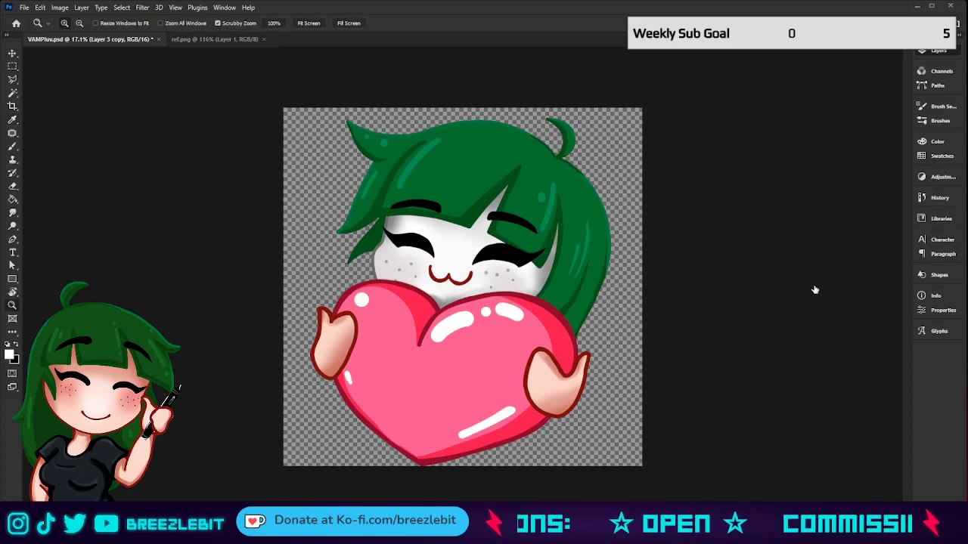
# Select the mouth line on Layer 13 and adjust its color to a brighter, saturated red.
pyautogui.click(855, 307)
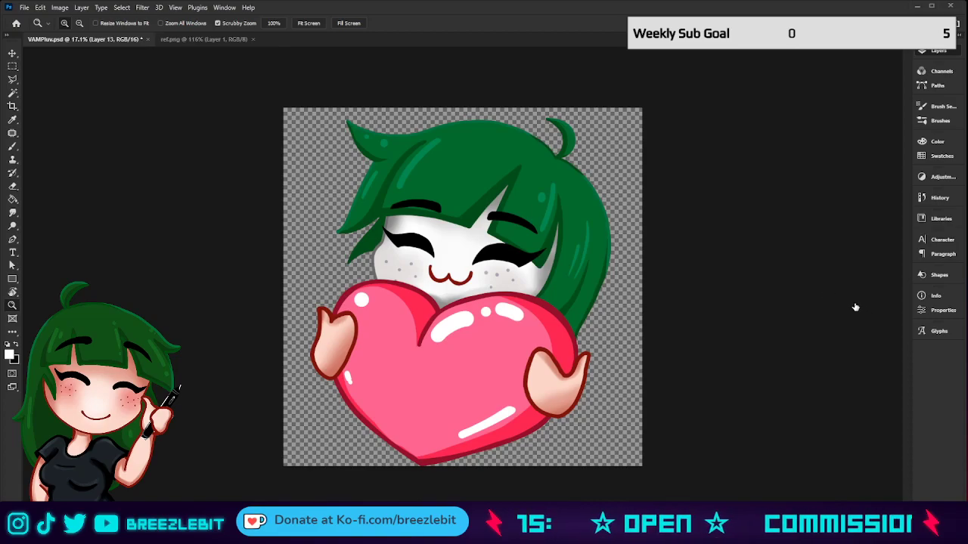
pyautogui.press('i')
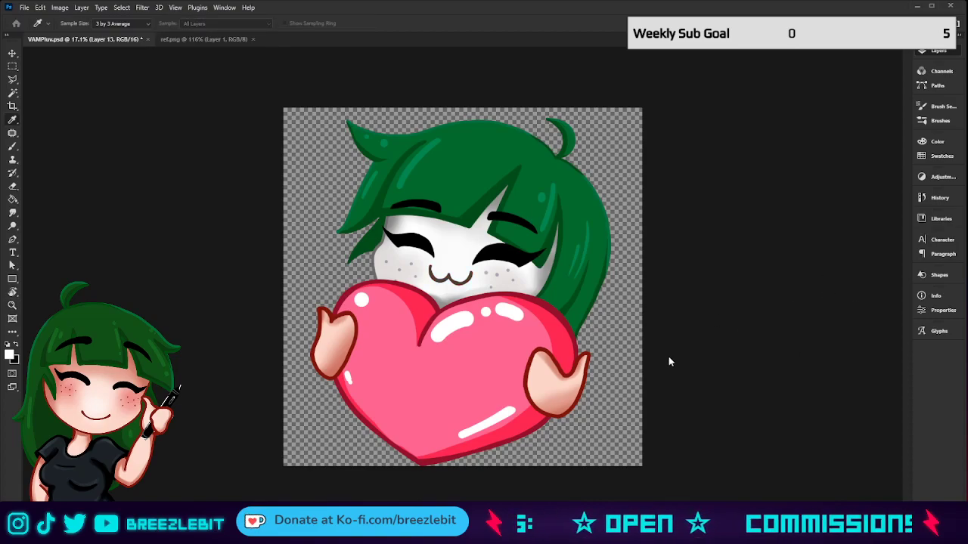
pyautogui.click(707, 314)
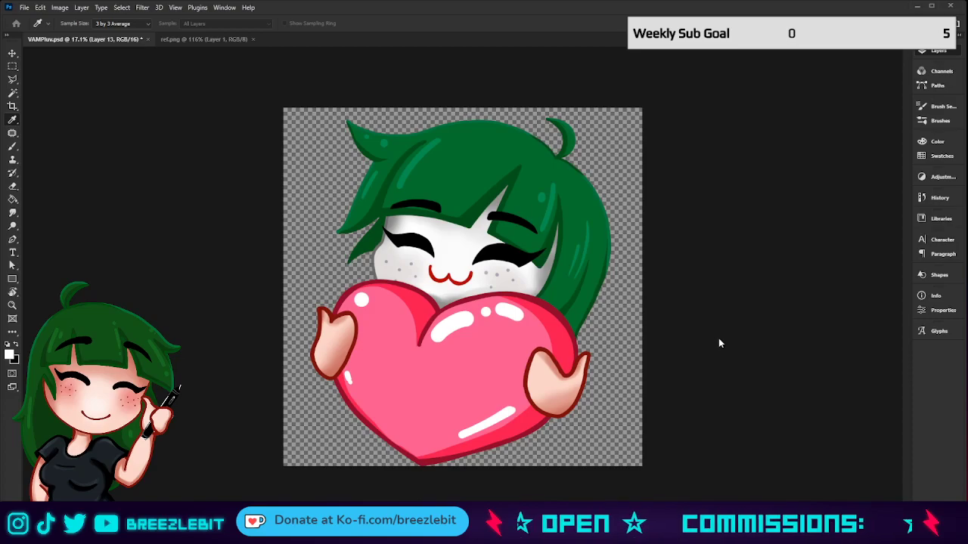
pyautogui.press('z')
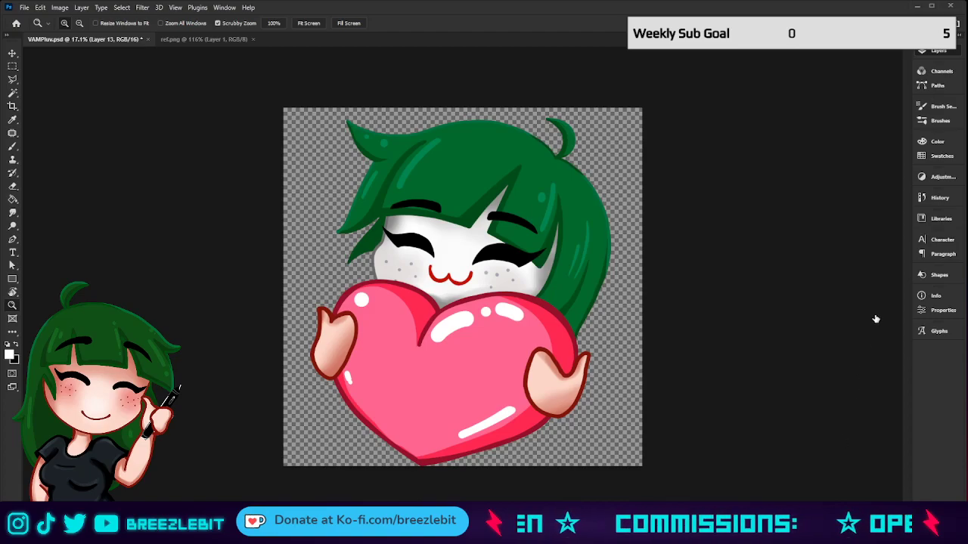
# Select the handfit layer and lighten the hands' skin fill to near white.
pyautogui.click(867, 225)
pyautogui.press('i')
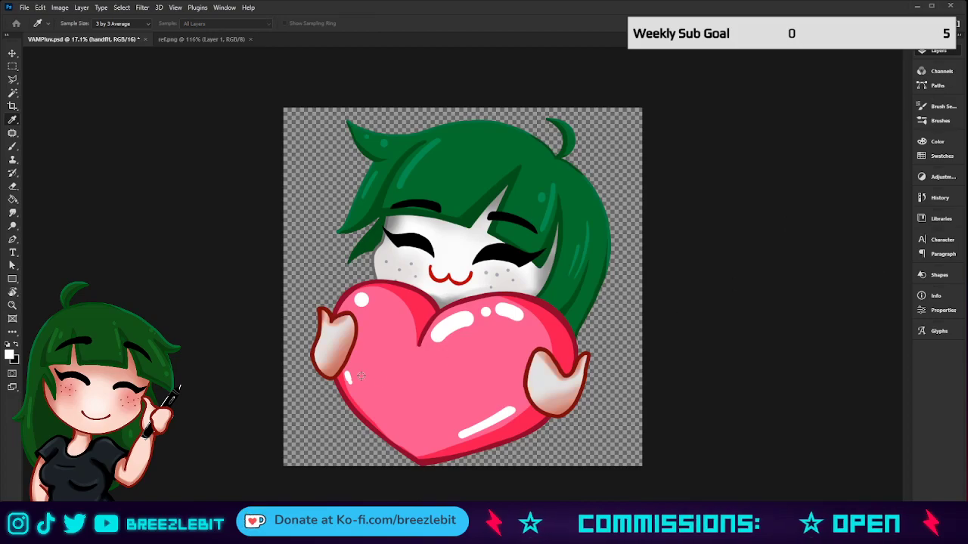
pyautogui.click(758, 334)
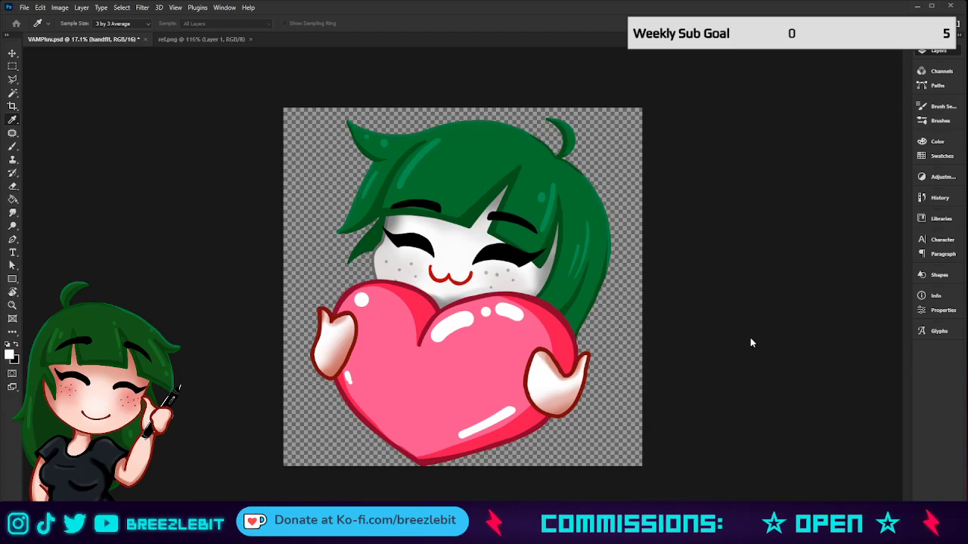
pyautogui.press('z')
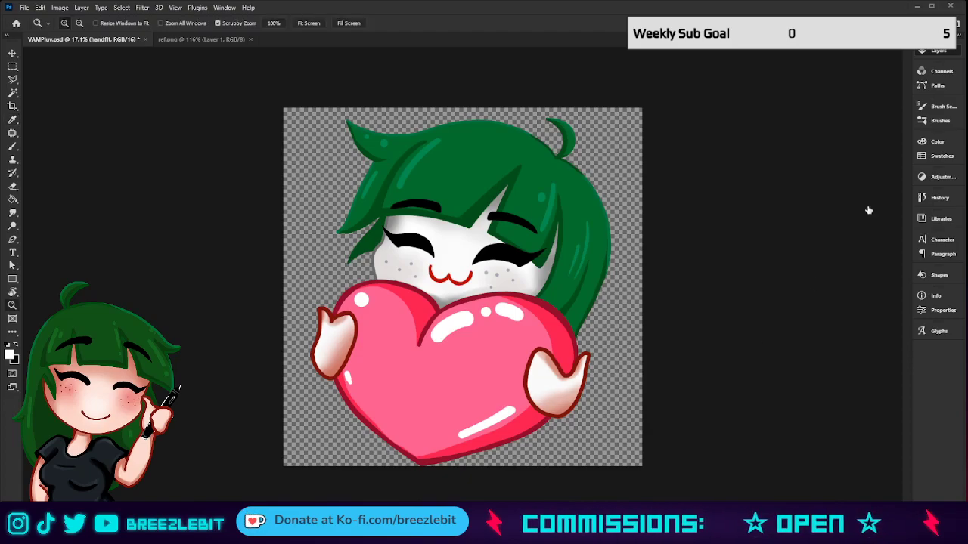
# Select the hand shading on Layer 15 and desaturate it to grey.
pyautogui.click(869, 210)
pyautogui.press('i')
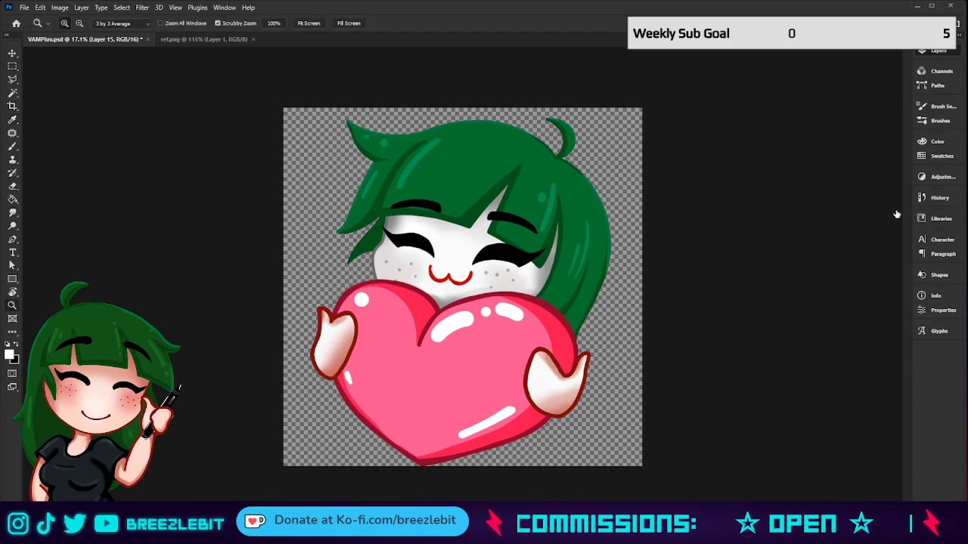
pyautogui.press('i')
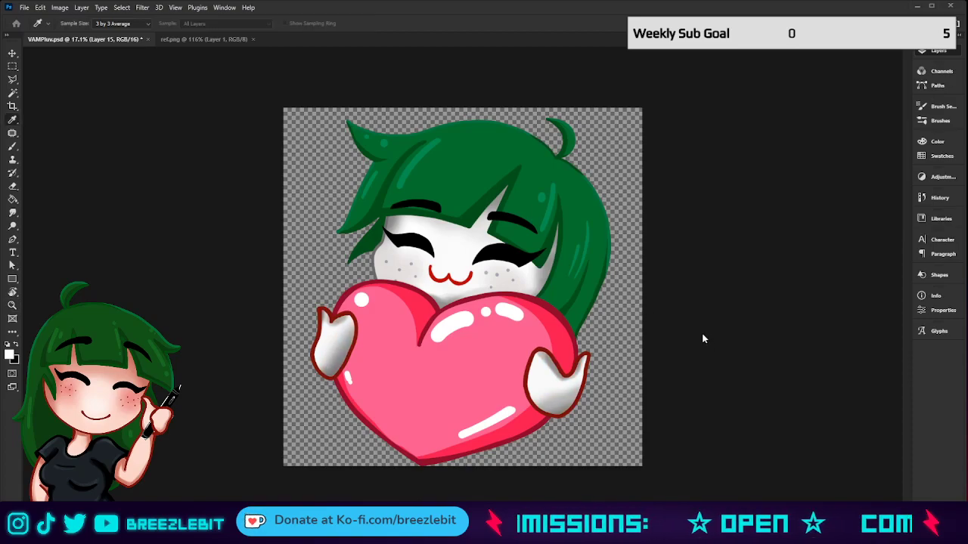
pyautogui.hotkey('alt', ']')
pyautogui.press('z')
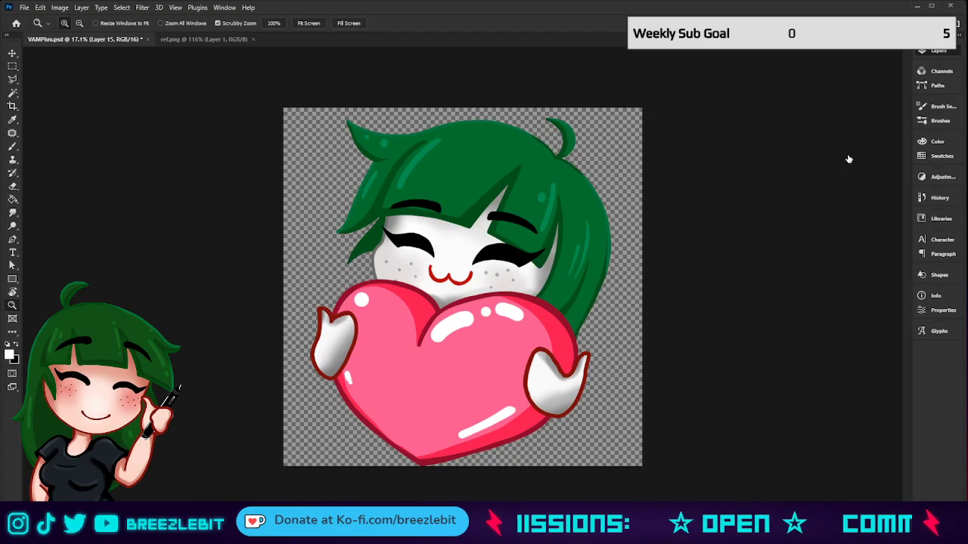
# Select the hand outlines on Layer 18 and turn their dark red into a medium grey.
pyautogui.hotkey('ctrl', 'u')
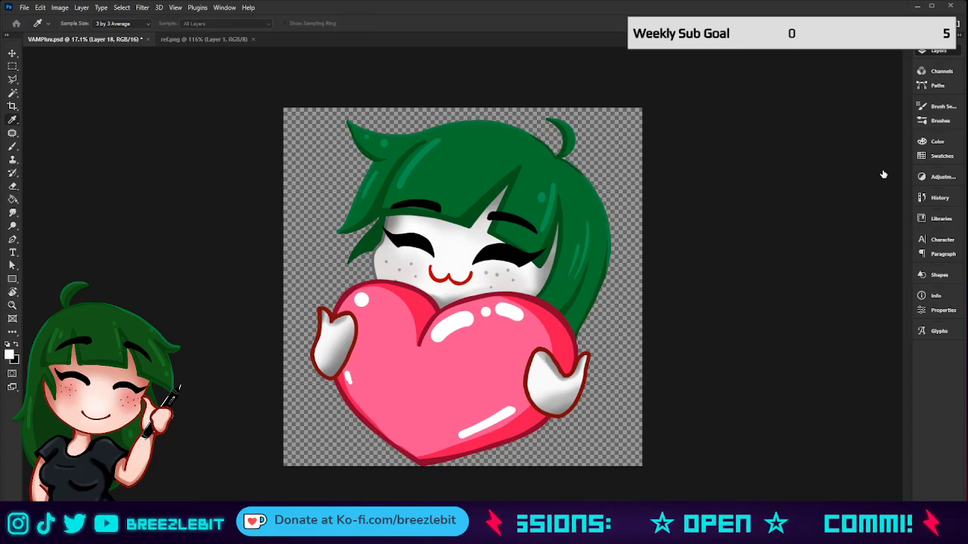
pyautogui.moveTo(652, 317); pyautogui.dragTo(648, 307)
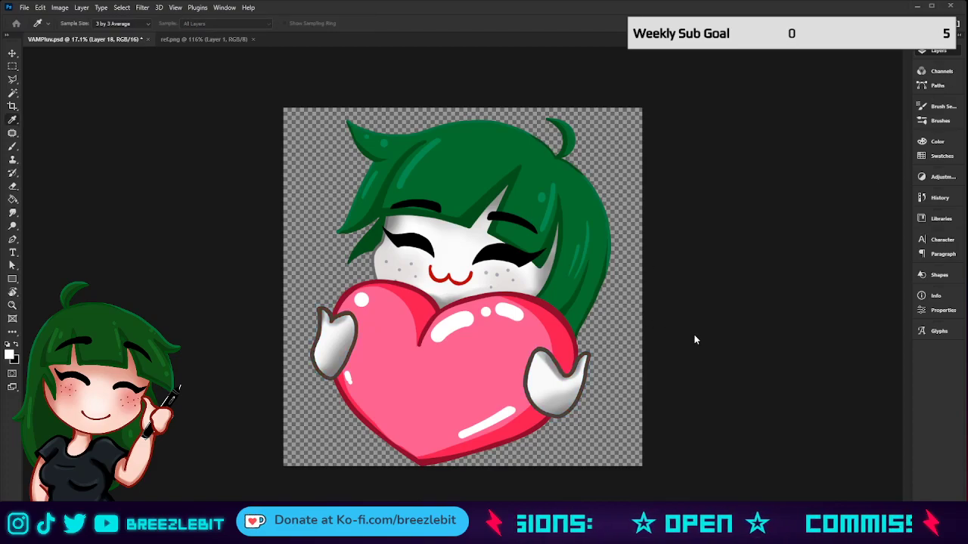
pyautogui.moveTo(695, 337); pyautogui.dragTo(718, 337)
pyautogui.hotkey('ctrl', 'z')
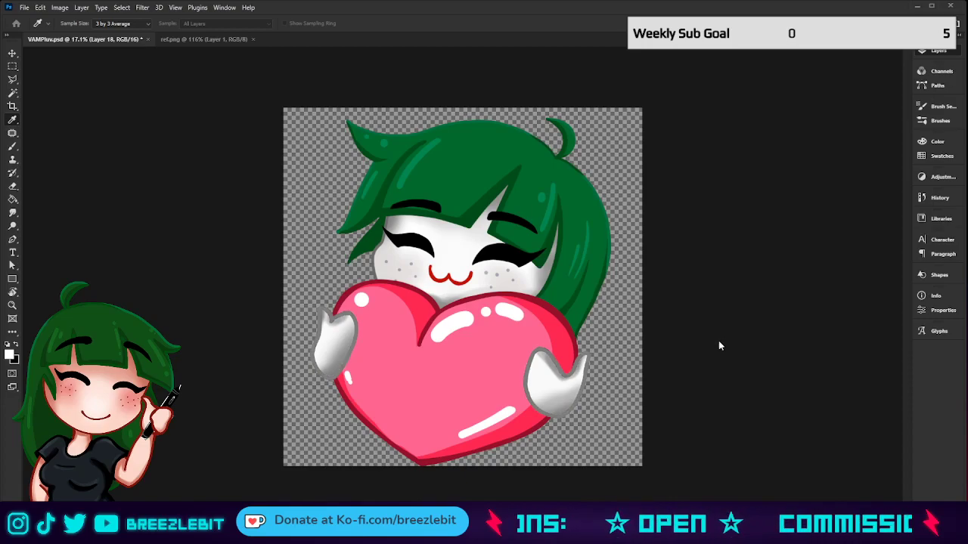
pyautogui.hotkey('ctrl', 'z')
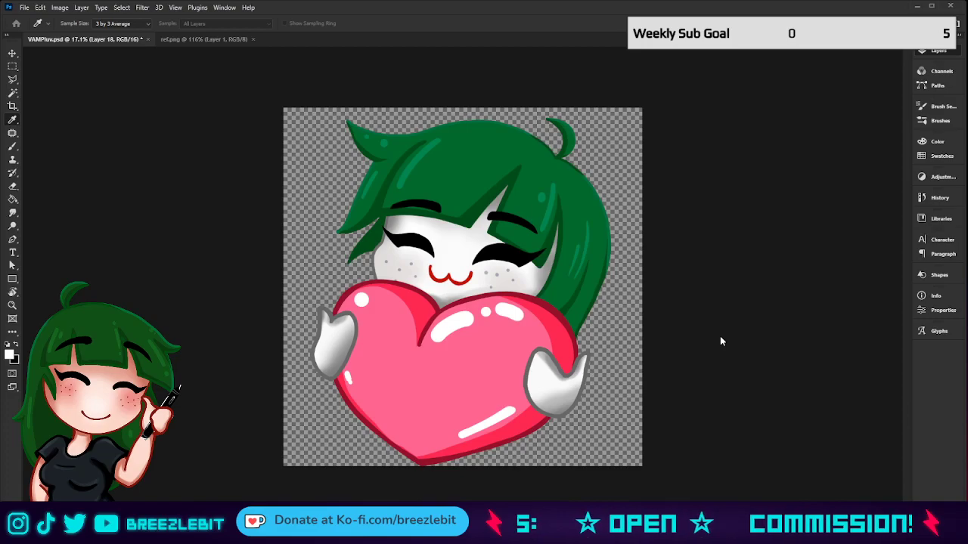
pyautogui.moveTo(720, 337); pyautogui.dragTo(724, 335)
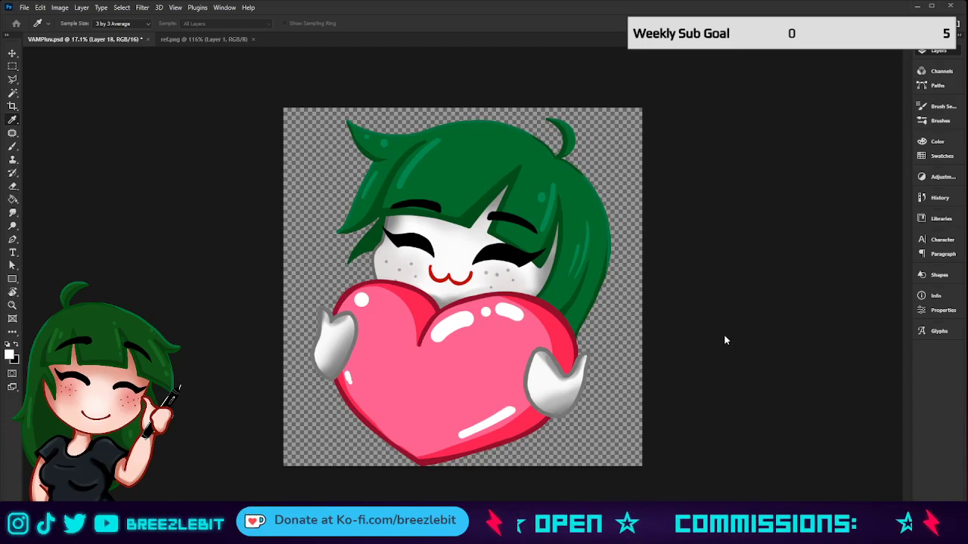
# Select the mouf layer for work around the mouth and set the Brush tool's smoothing to 20%.
pyautogui.press('z')
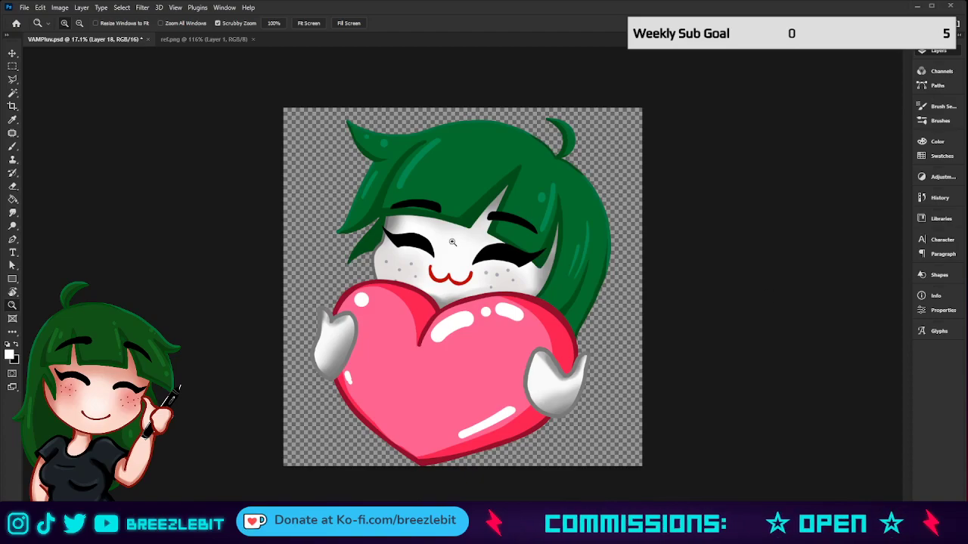
pyautogui.moveTo(472, 273); pyautogui.dragTo(507, 265)
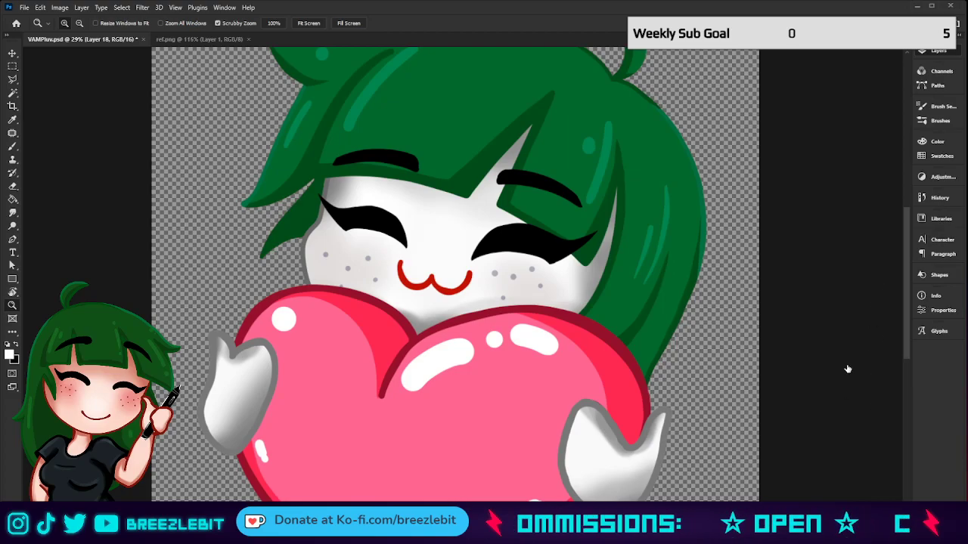
pyautogui.hotkey('ctrl', 'e')
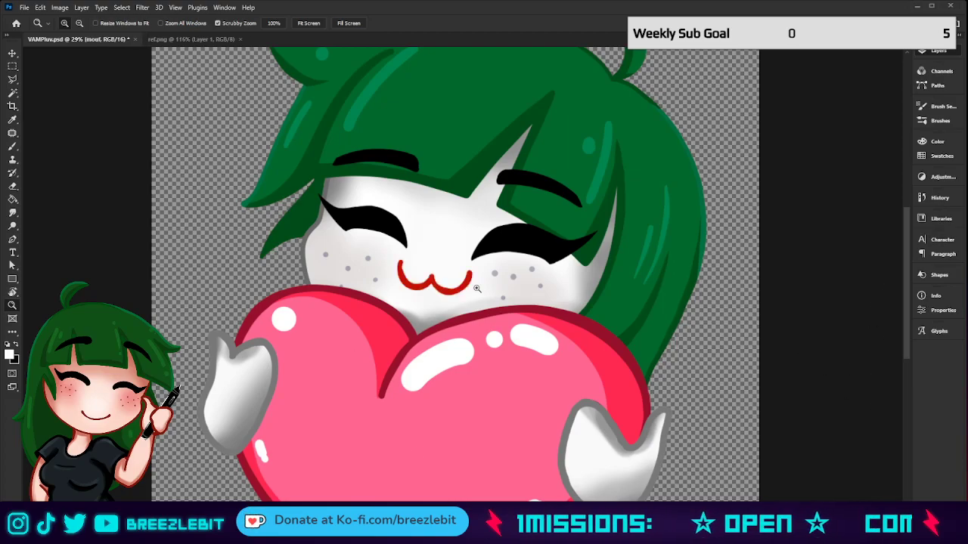
pyautogui.moveTo(364, 336)
pyautogui.mouseDown()
pyautogui.moveTo(432, 321)
pyautogui.moveTo(447, 287)
pyautogui.moveTo(436, 330)
pyautogui.moveTo(494, 313)
pyautogui.moveTo(441, 283)
pyautogui.mouseUp()
pyautogui.press('b')
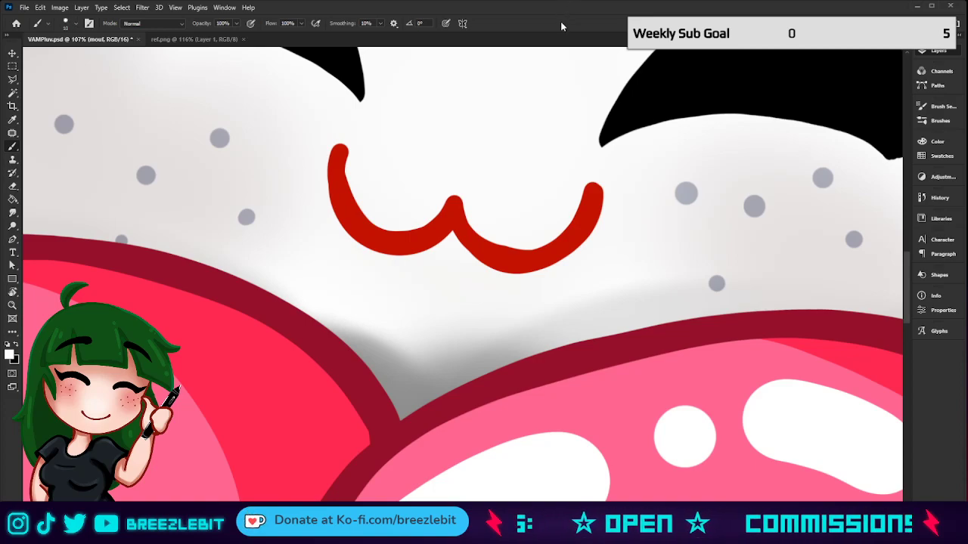
pyautogui.click(330, 26)
pyautogui.write('20')
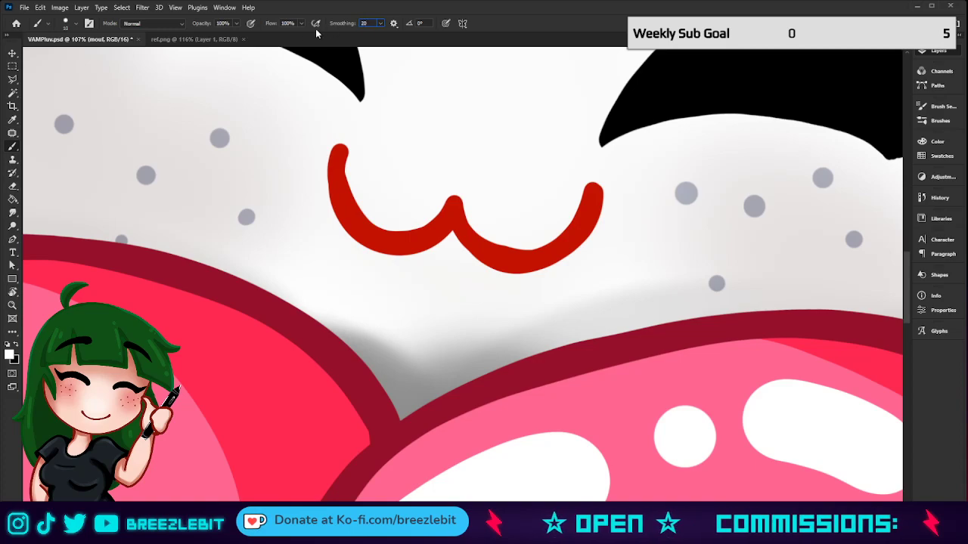
pyautogui.press('Return')
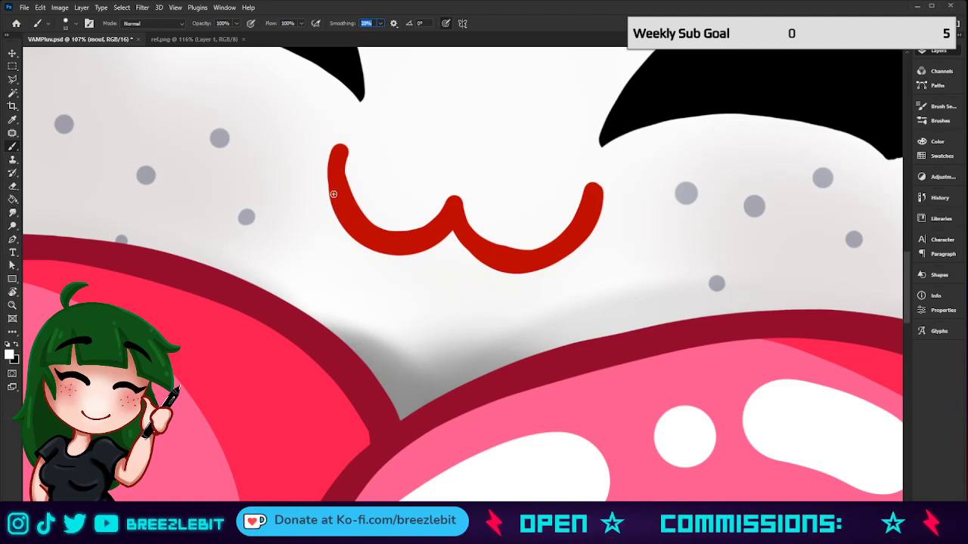
# Try to draw a thin pointed fang beneath the left curve of the mouth on the mouf layer.
pyautogui.moveTo(333, 193); pyautogui.dragTo(331, 274)
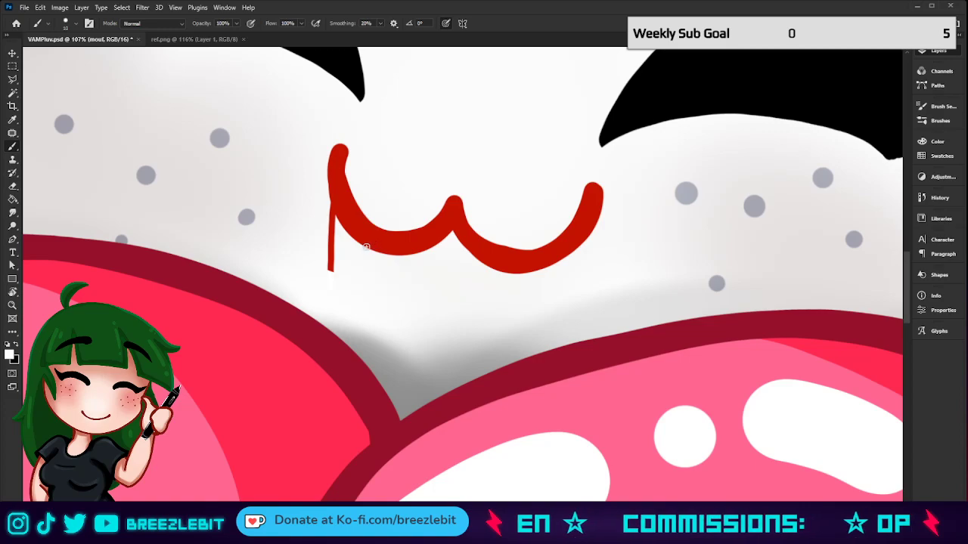
pyautogui.hotkey('ctrl', 'z')
pyautogui.hotkey('ctrl', 'z')
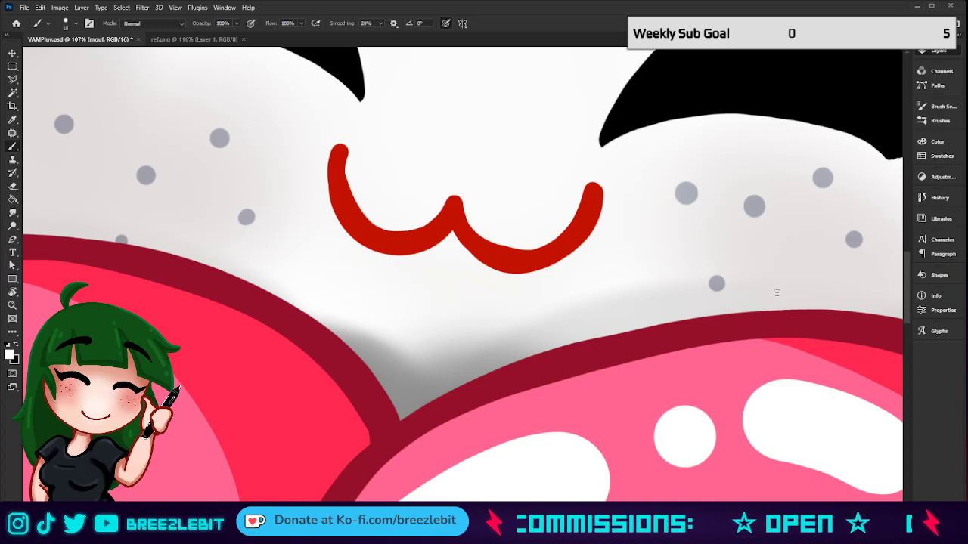
pyautogui.moveTo(338, 219); pyautogui.dragTo(339, 272)
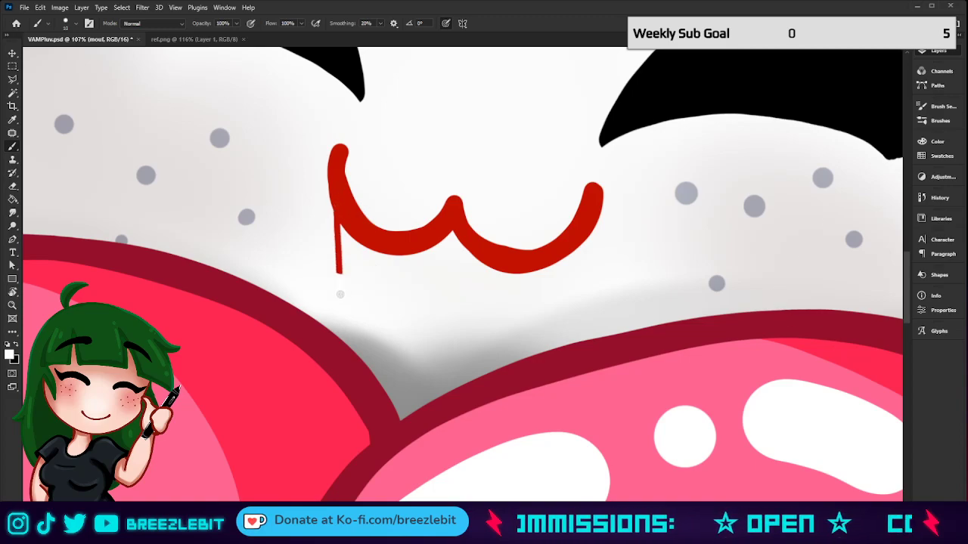
pyautogui.moveTo(381, 245); pyautogui.dragTo(348, 275)
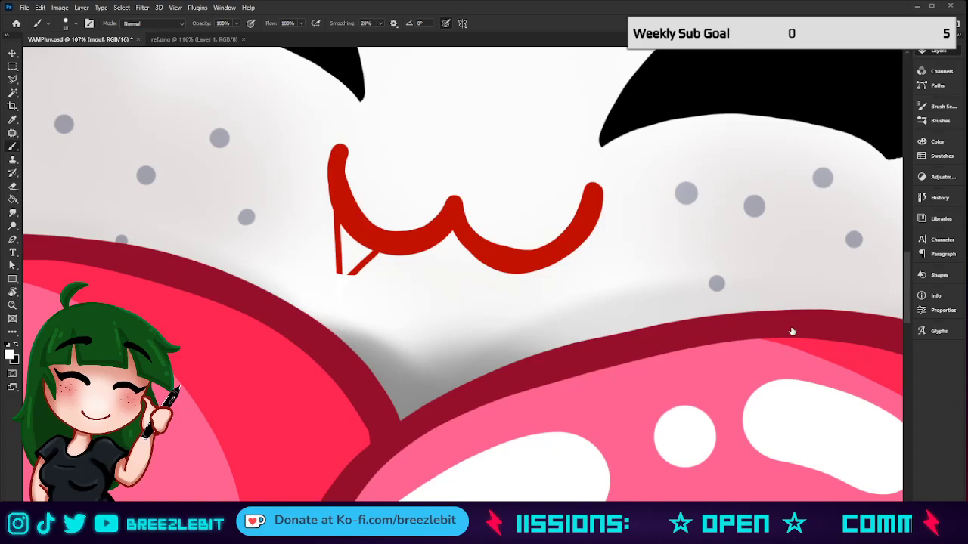
pyautogui.press('z')
pyautogui.moveTo(752, 261); pyautogui.dragTo(542, 253)
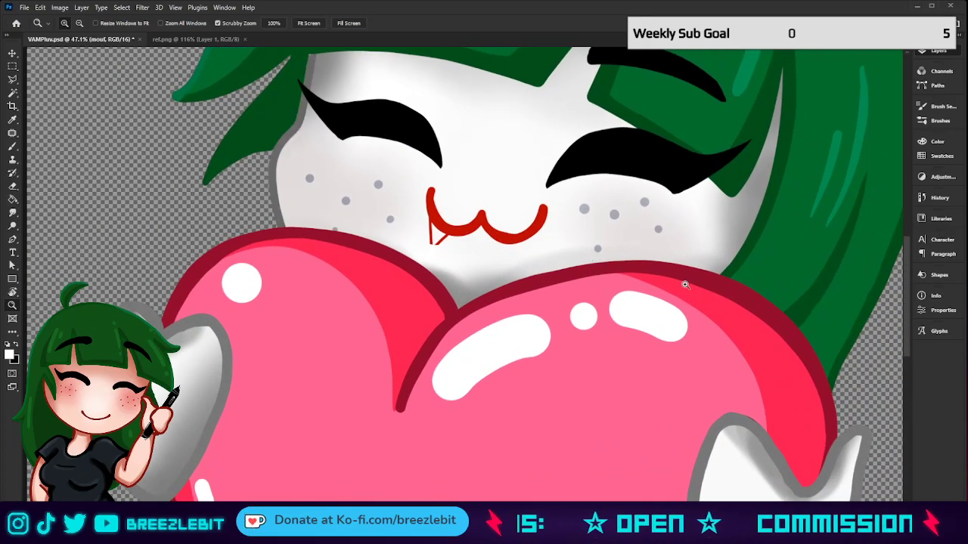
pyautogui.click(795, 301)
pyautogui.hotkey('ctrl', 'shift', 'z')
pyautogui.hotkey('ctrl', 'z')
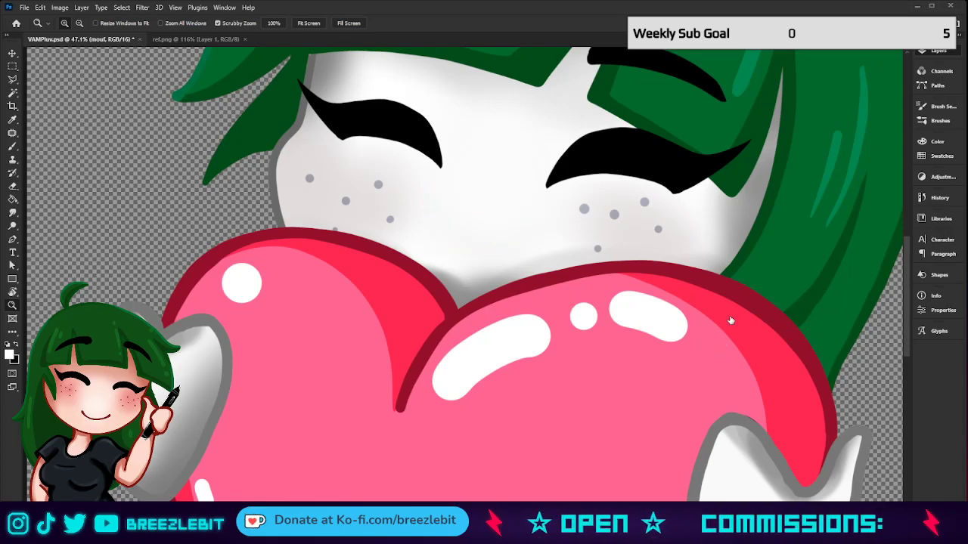
pyautogui.hotkey('ctrl', 'shift', 'z')
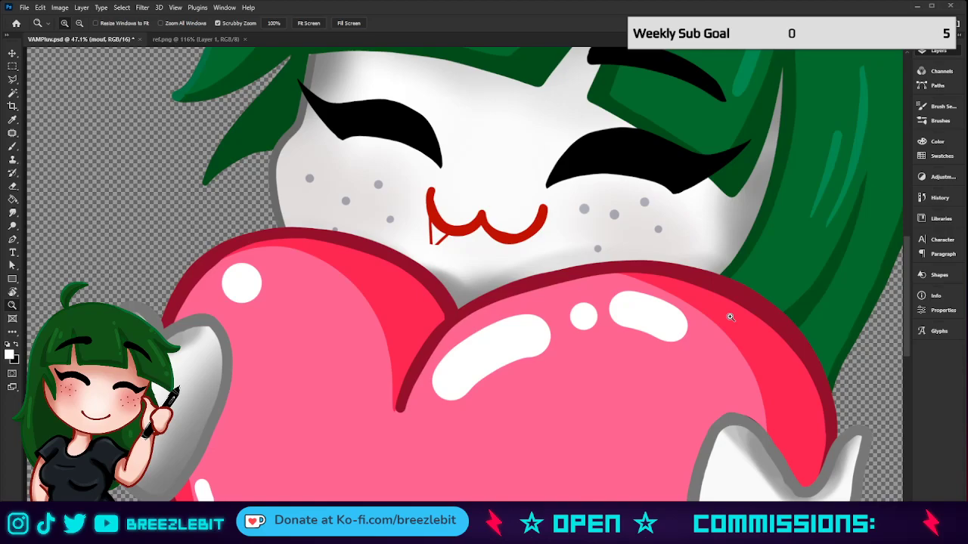
pyautogui.moveTo(431, 237); pyautogui.dragTo(447, 238)
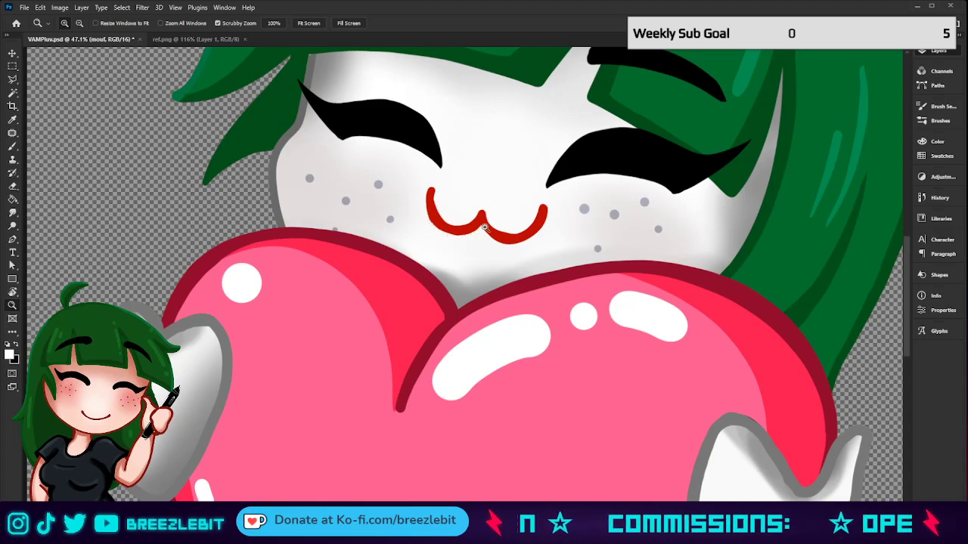
# Ready the Brush tool on the mouf layer with black as the foreground colour.
pyautogui.press('b')
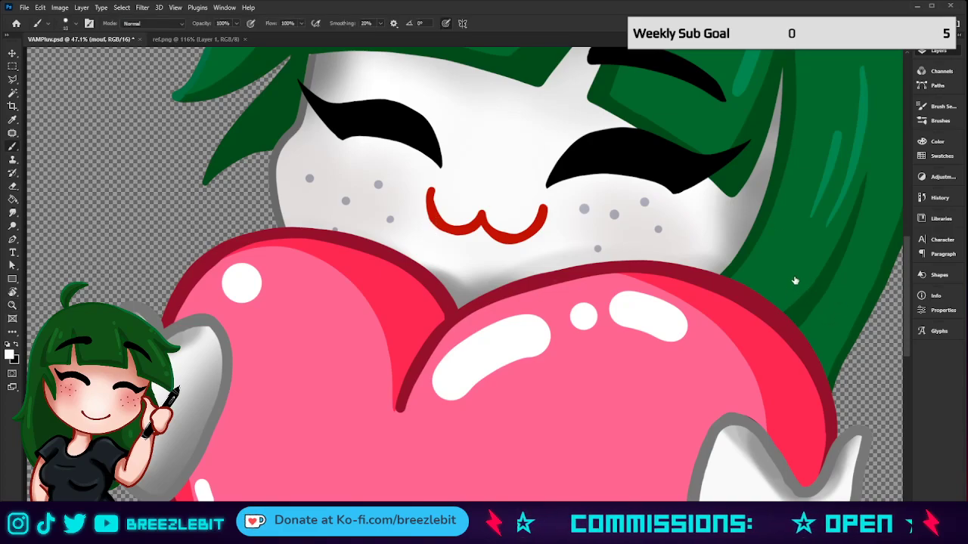
pyautogui.hotkey('ctrl', 'z')
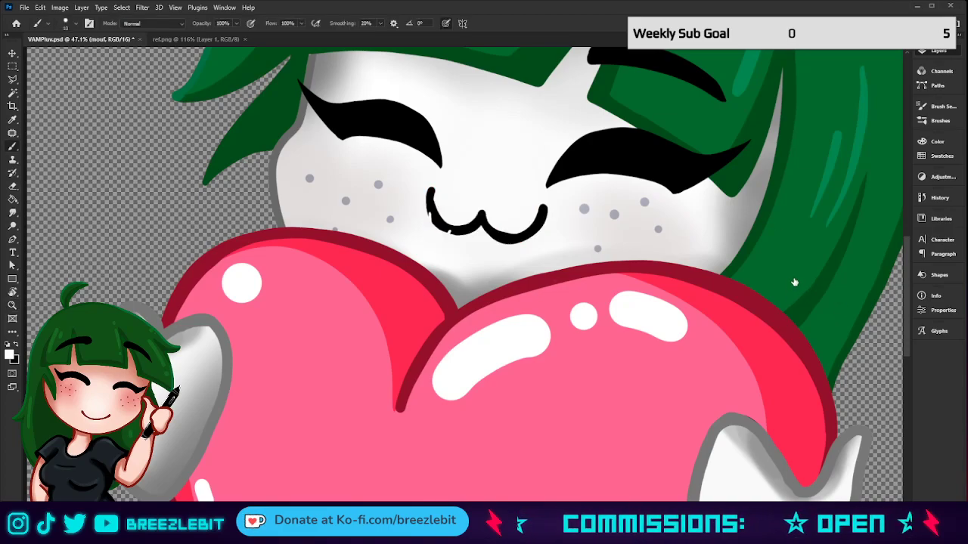
pyautogui.hotkey('ctrl', 'shift', 'z')
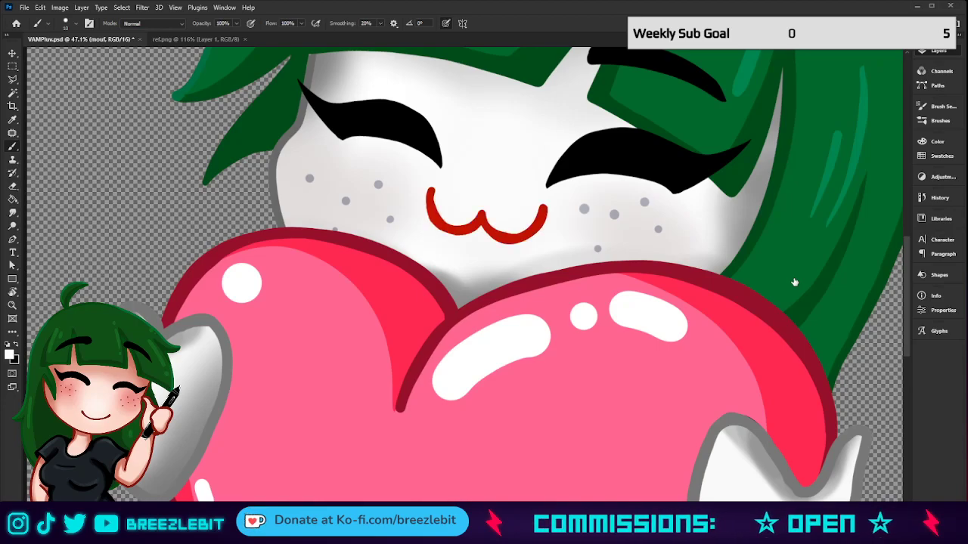
pyautogui.hotkey('ctrl', 'shift', 'alt', 'n')
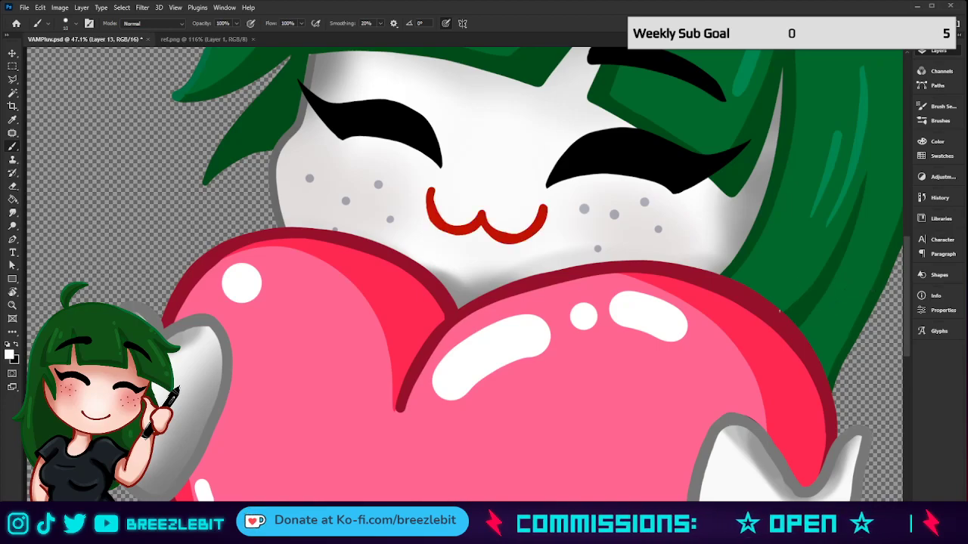
pyautogui.click(868, 298)
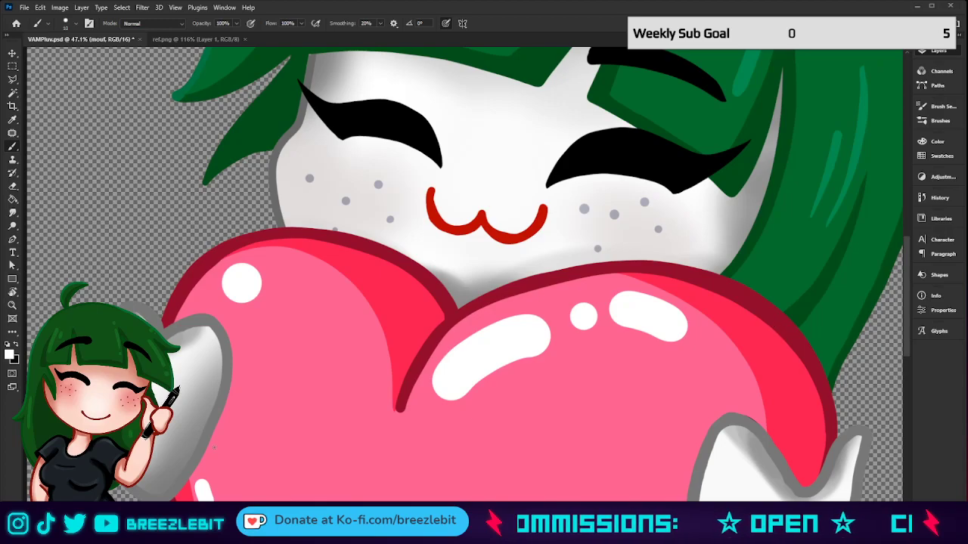
pyautogui.press('x')
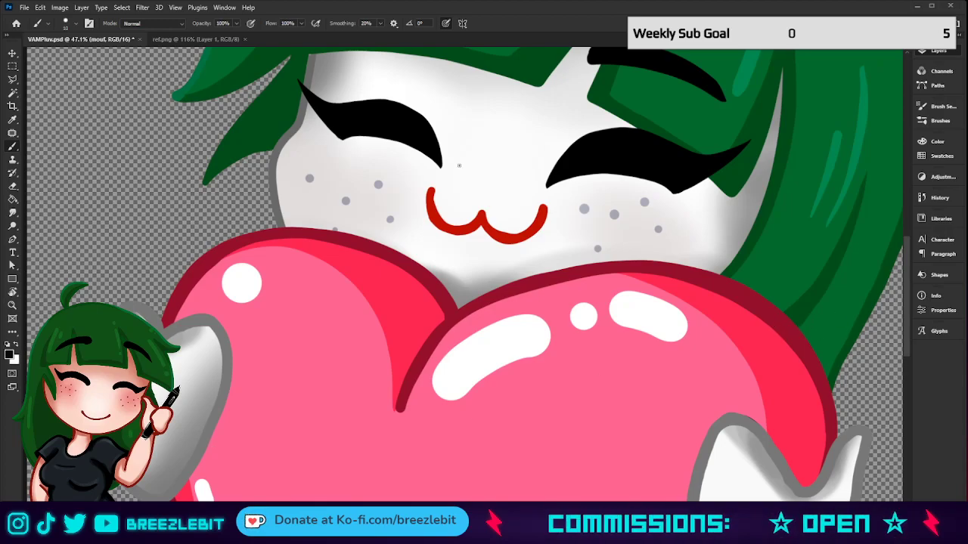
# Try thin V-shaped fangs in black beneath both curves of the mouth.
pyautogui.moveTo(430, 212); pyautogui.dragTo(428, 264)
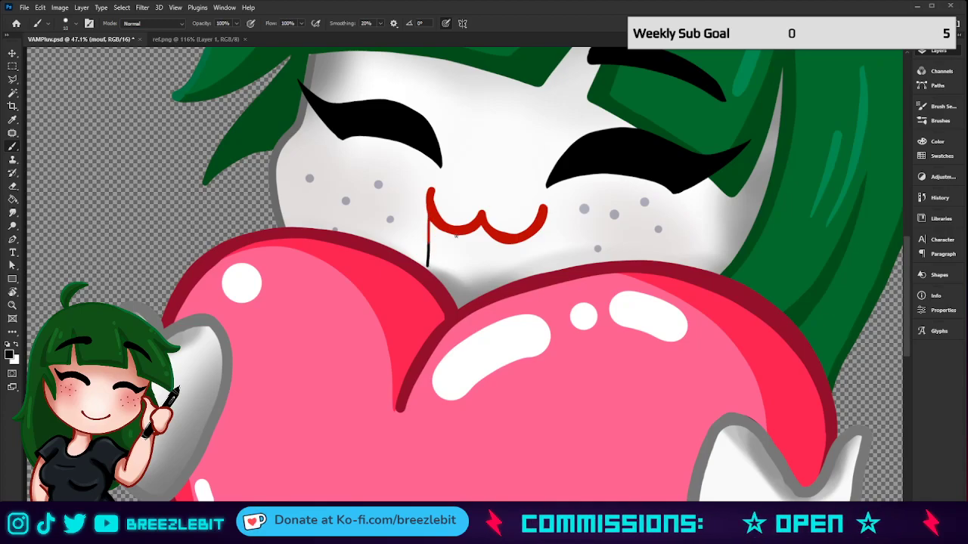
pyautogui.hotkey('ctrl', 'z')
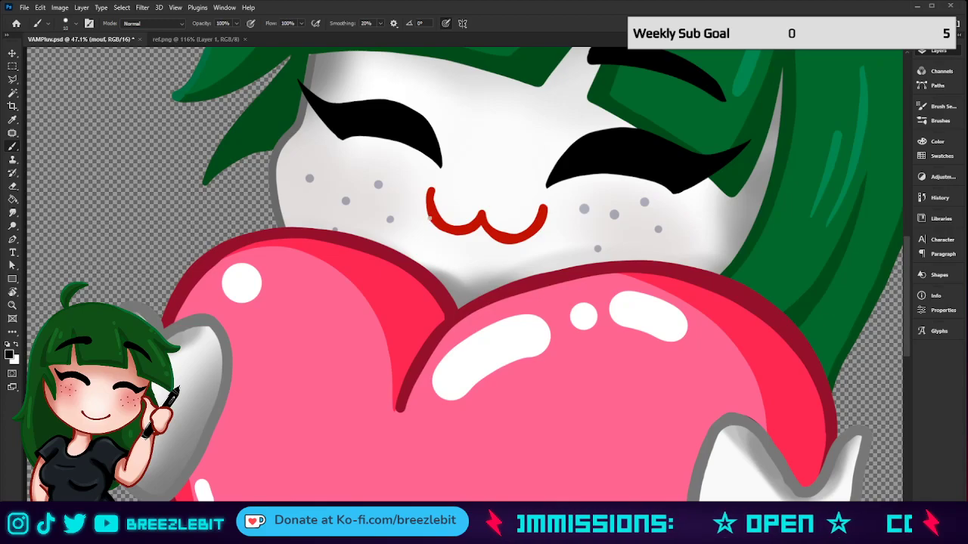
pyautogui.moveTo(429, 217)
pyautogui.mouseDown()
pyautogui.moveTo(423, 252)
pyautogui.moveTo(442, 240)
pyautogui.moveTo(421, 254)
pyautogui.mouseUp()
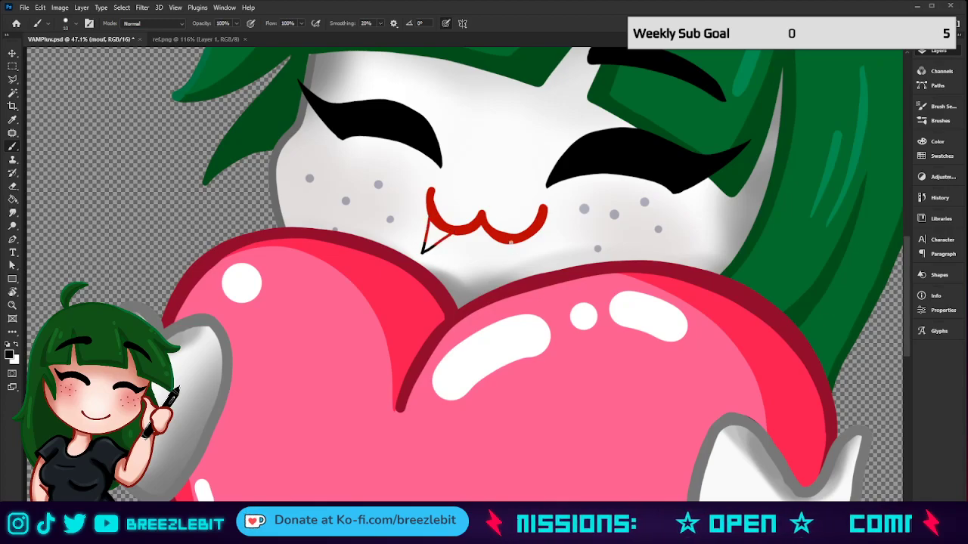
pyautogui.moveTo(510, 240); pyautogui.dragTo(514, 266)
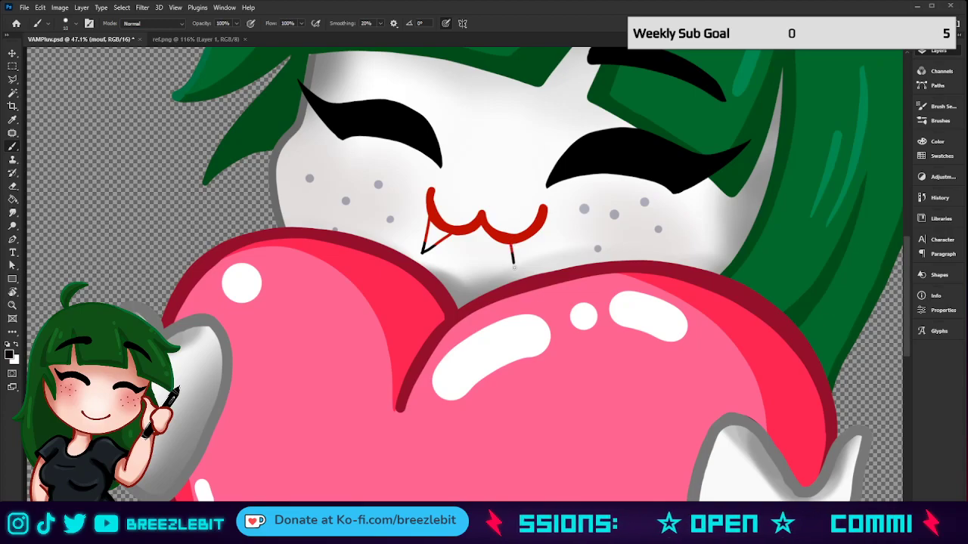
pyautogui.moveTo(534, 229); pyautogui.dragTo(514, 270)
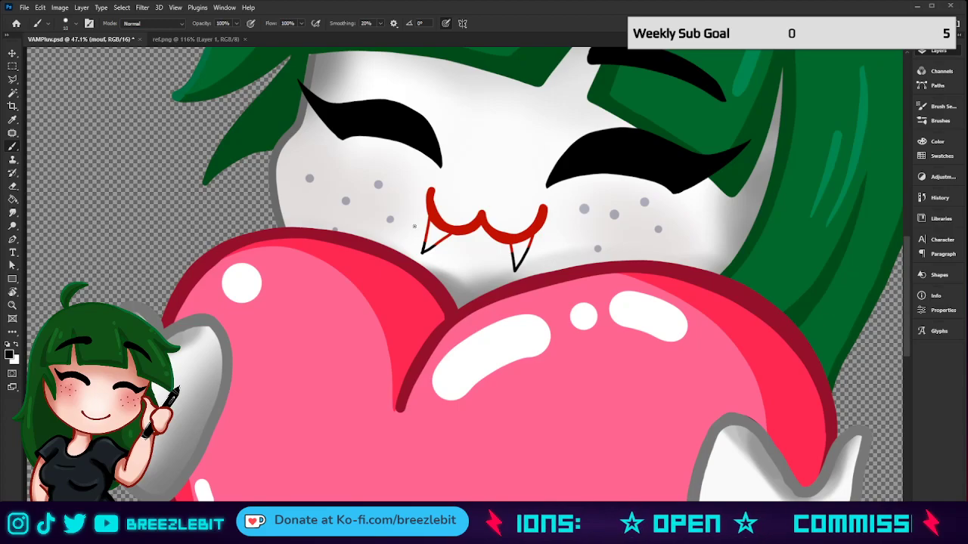
pyautogui.press('z')
pyautogui.moveTo(499, 224); pyautogui.dragTo(499, 275)
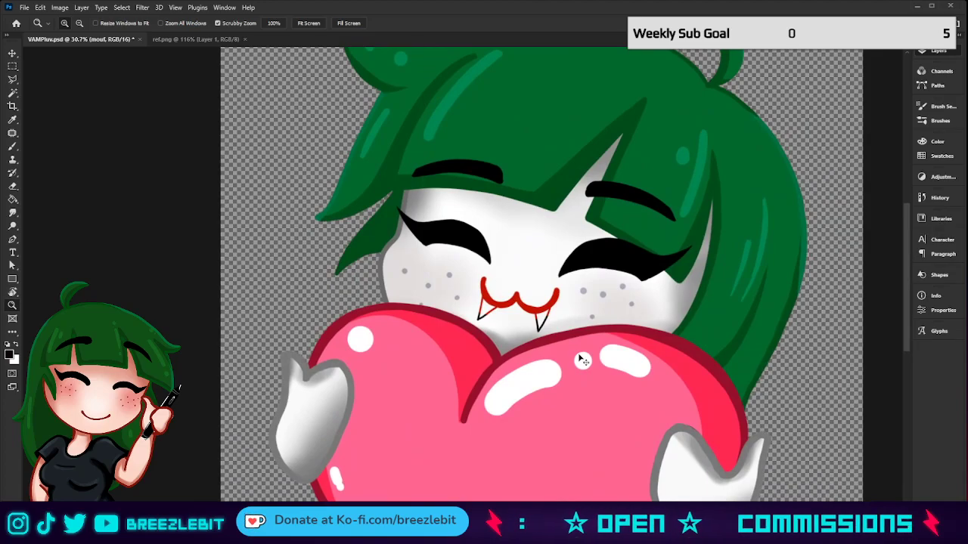
pyautogui.hotkey('ctrl', 'z')
pyautogui.hotkey('ctrl', 'z')
# Stretch the mouth horizontally to about 137% of its width, keeping its height and centre.
pyautogui.moveTo(505, 297); pyautogui.dragTo(422, 295)
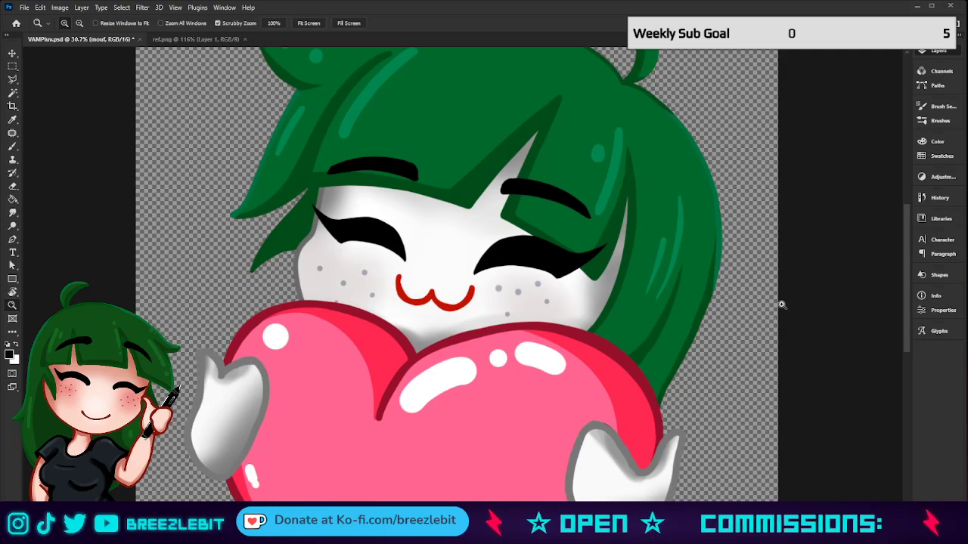
pyautogui.hotkey('ctrl', 't')
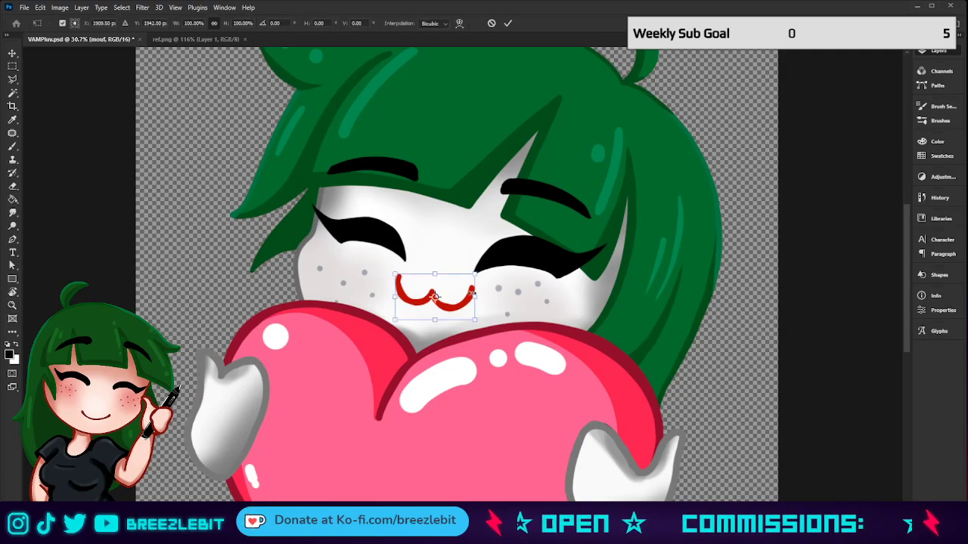
pyautogui.moveTo(474, 297); pyautogui.dragTo(488, 295)
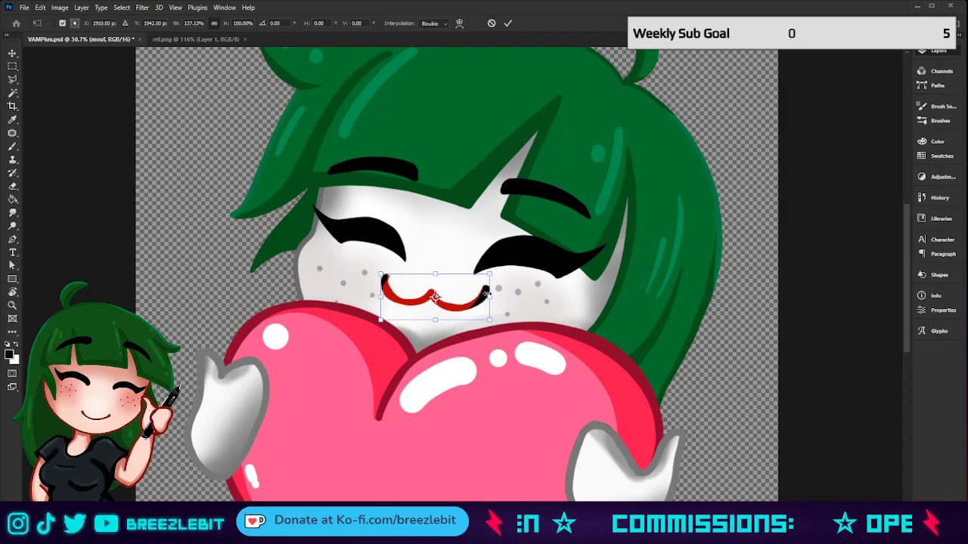
pyautogui.click(508, 23)
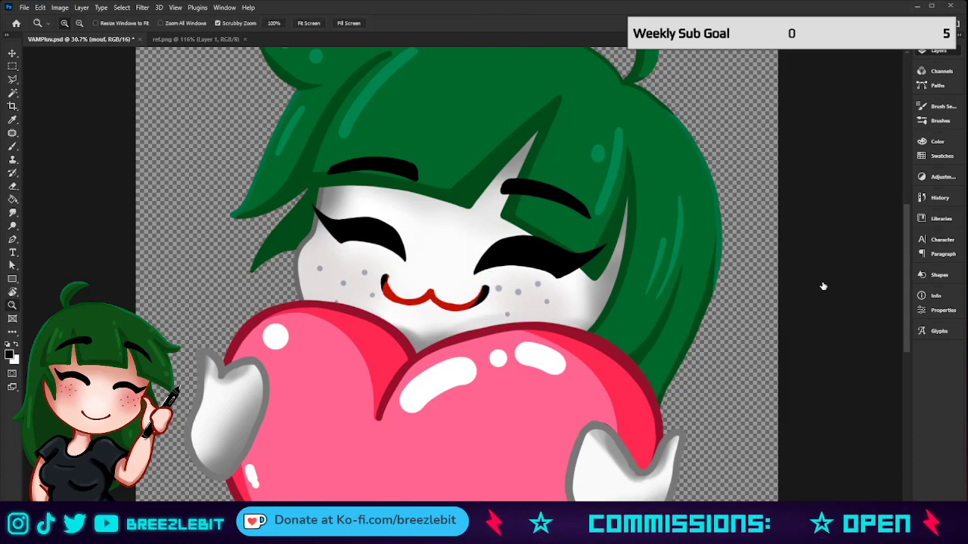
# Turn the mouth line back to black and set black as foreground colour with the sampled mouth red as background.
pyautogui.hotkey('ctrl', 'shift', 'alt', 'n')
pyautogui.press('i')
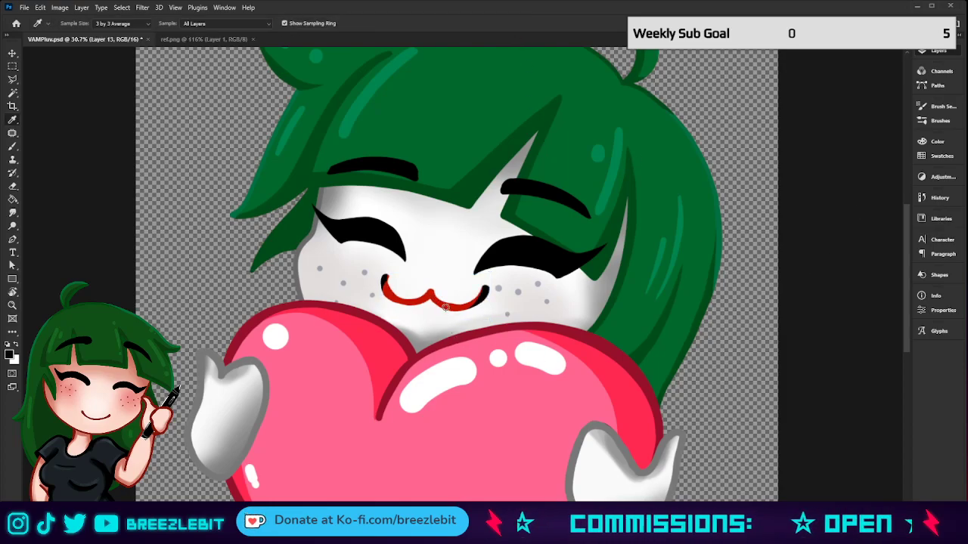
pyautogui.click(445, 307)
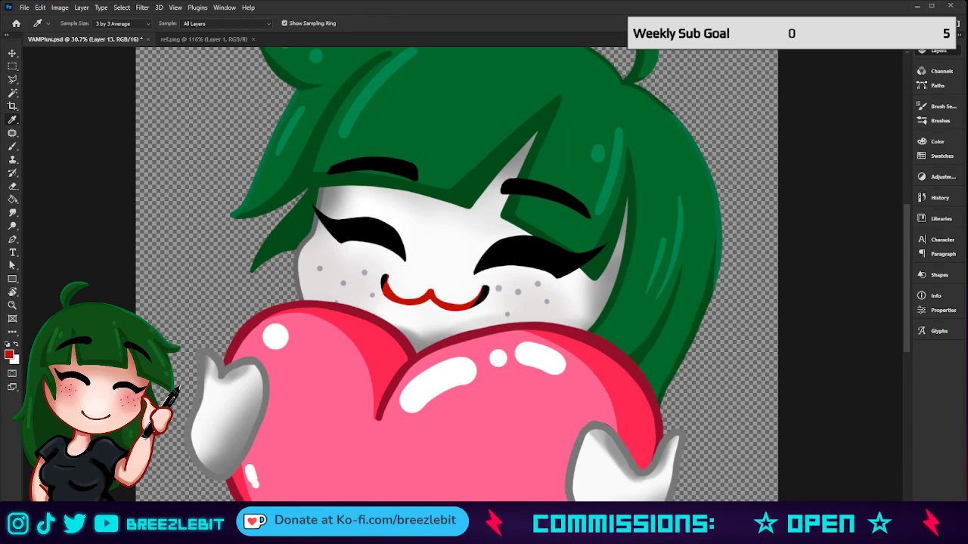
pyautogui.press('Delete')
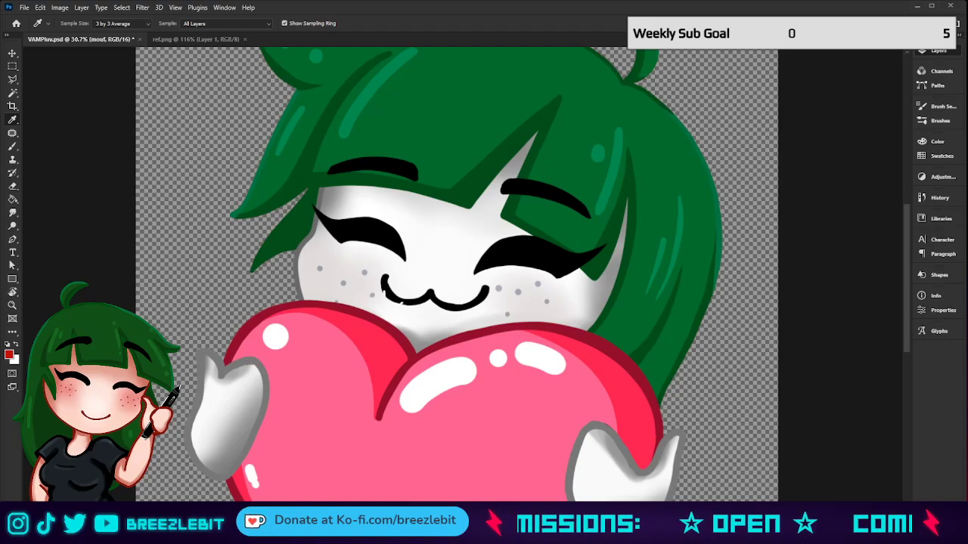
pyautogui.press('x')
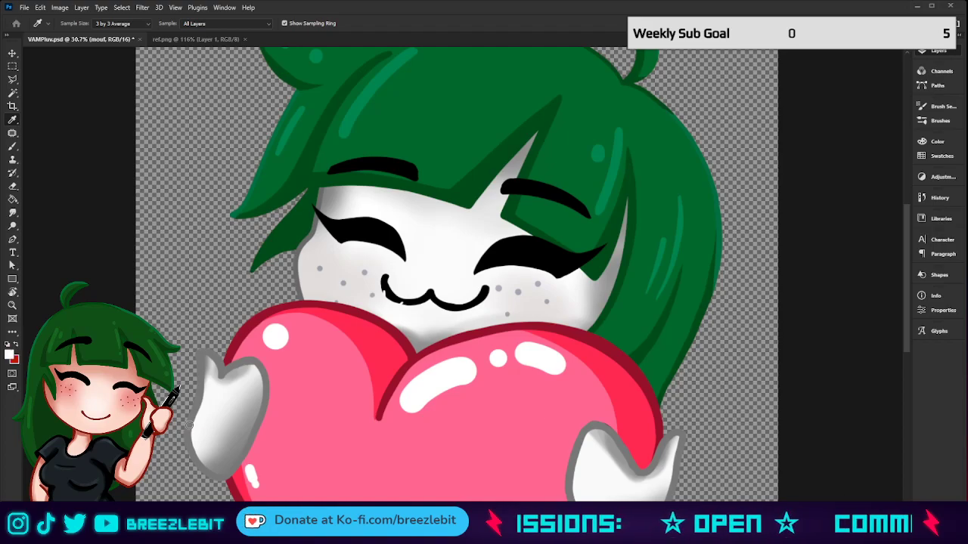
pyautogui.click(444, 297)
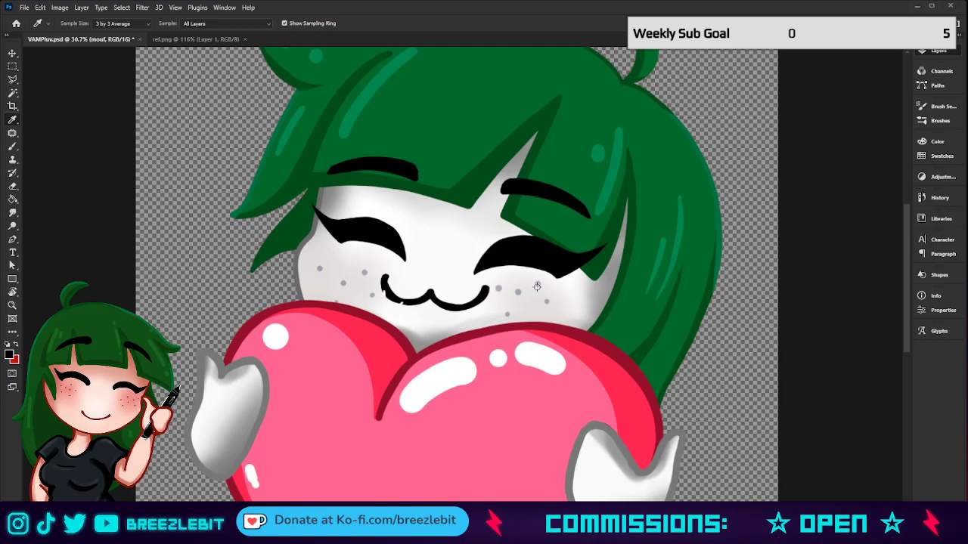
# Outline a pointed fang in black with a thicker brush beneath the outer end of the mouth's left curve.
pyautogui.press('z')
pyautogui.moveTo(444, 293); pyautogui.dragTo(472, 297)
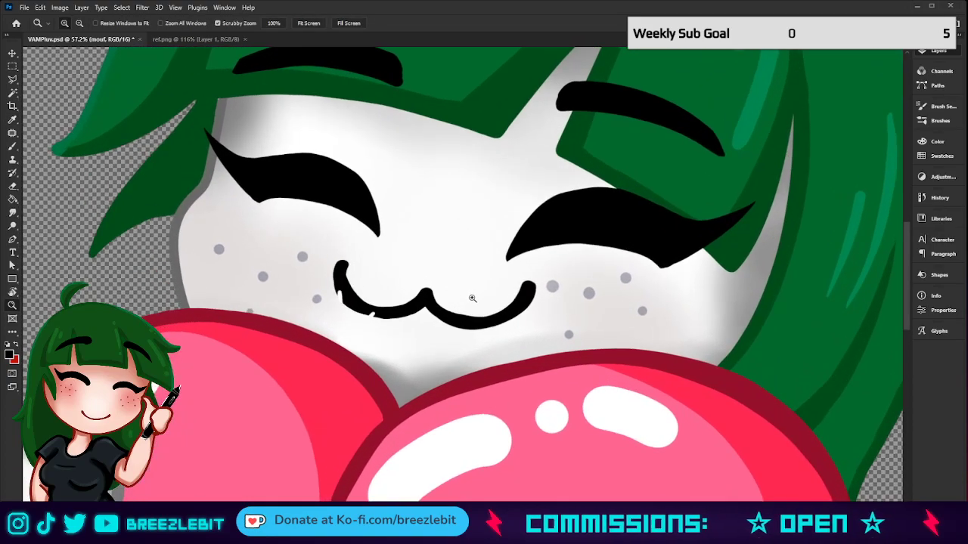
pyautogui.press('b')
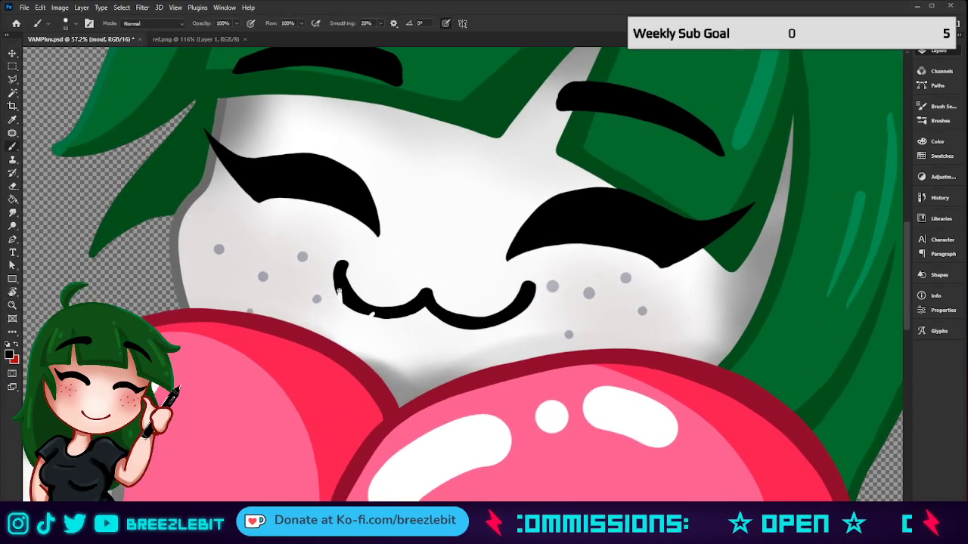
pyautogui.moveTo(341, 290); pyautogui.dragTo(340, 307)
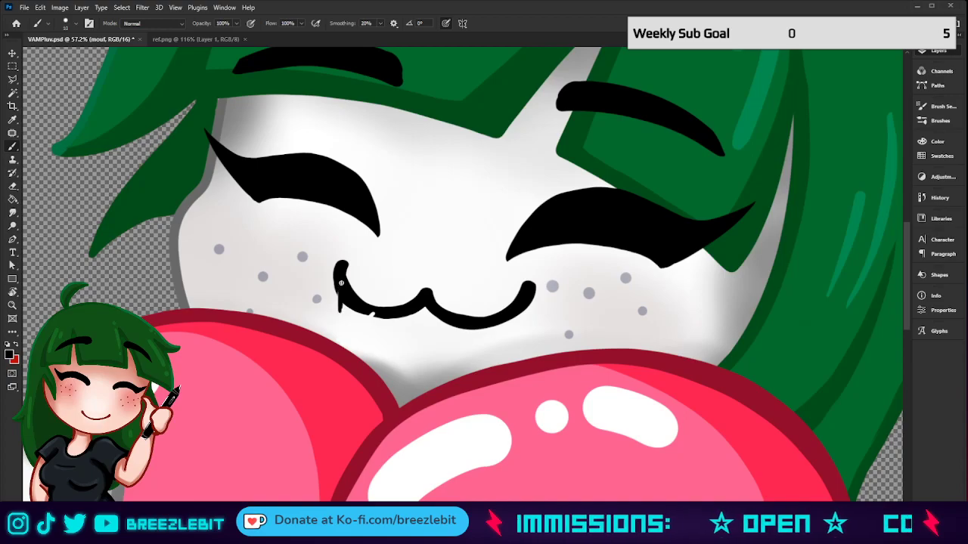
pyautogui.press(']')
pyautogui.press(']')
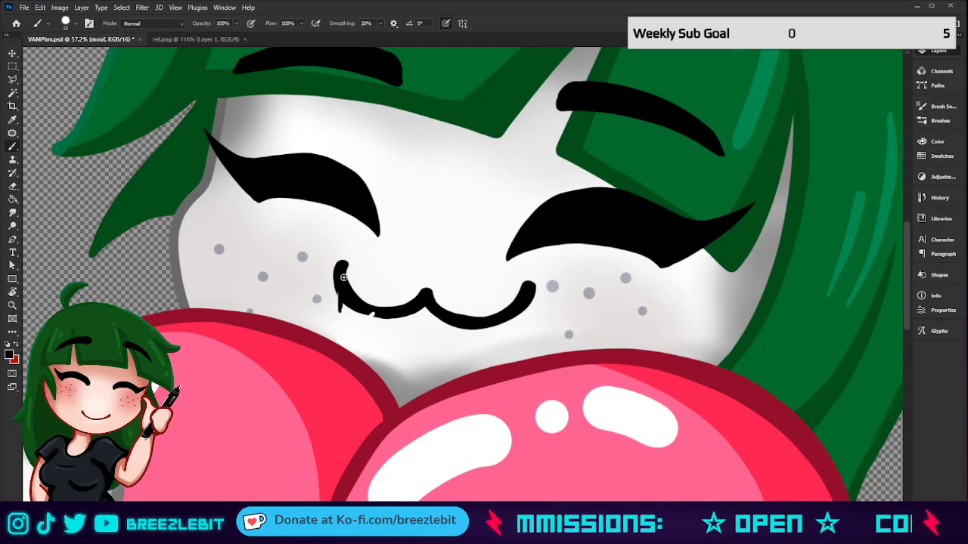
pyautogui.moveTo(341, 292); pyautogui.dragTo(340, 336)
pyautogui.moveTo(378, 310); pyautogui.dragTo(342, 335)
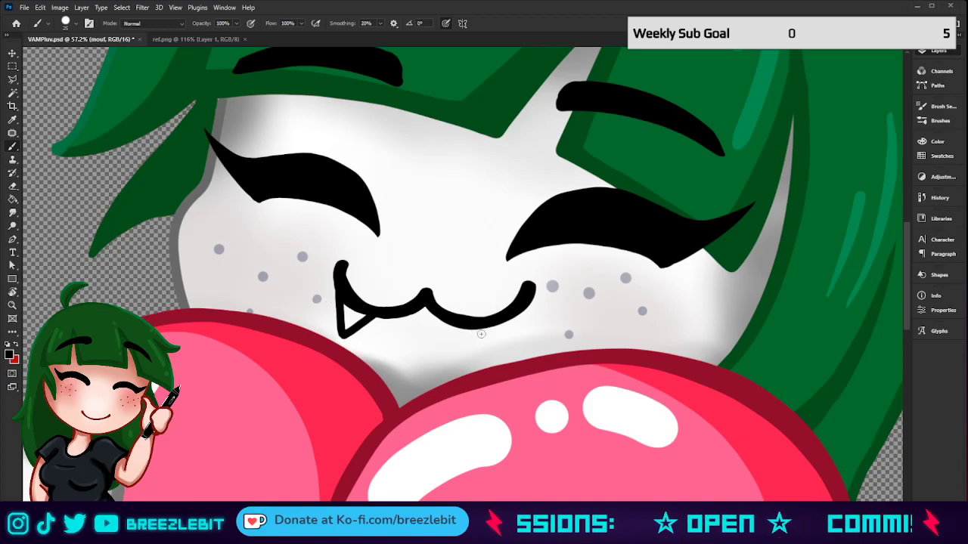
# Outline a matching pointed fang in black beneath the mouth's right curve.
pyautogui.moveTo(473, 325); pyautogui.dragTo(490, 363)
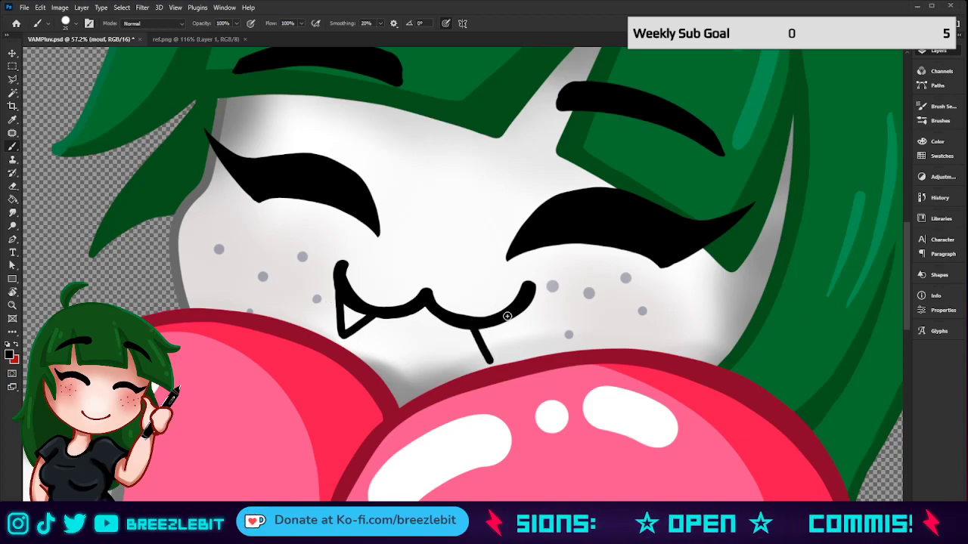
pyautogui.moveTo(502, 328); pyautogui.dragTo(490, 362)
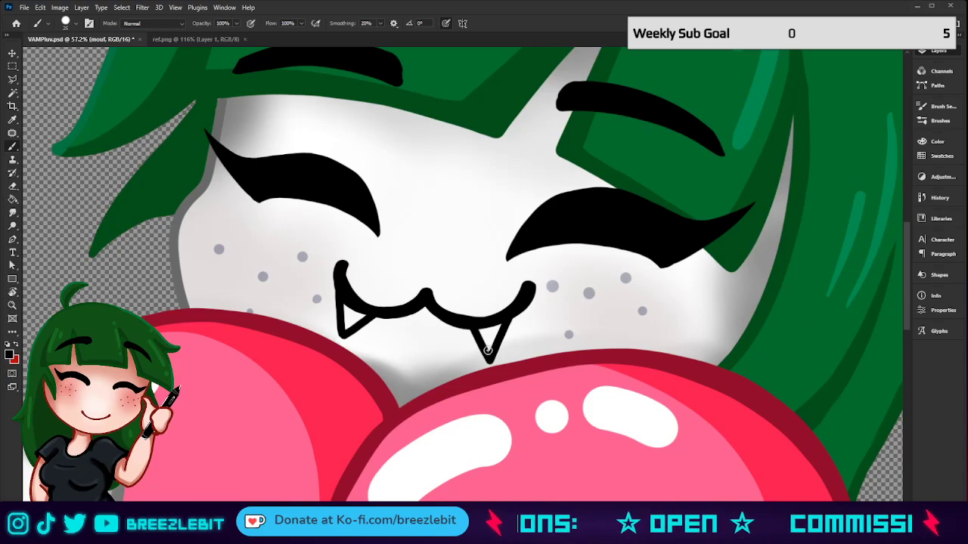
pyautogui.press('z')
pyautogui.moveTo(528, 254); pyautogui.dragTo(412, 317)
pyautogui.scroll(5, 475, 297)
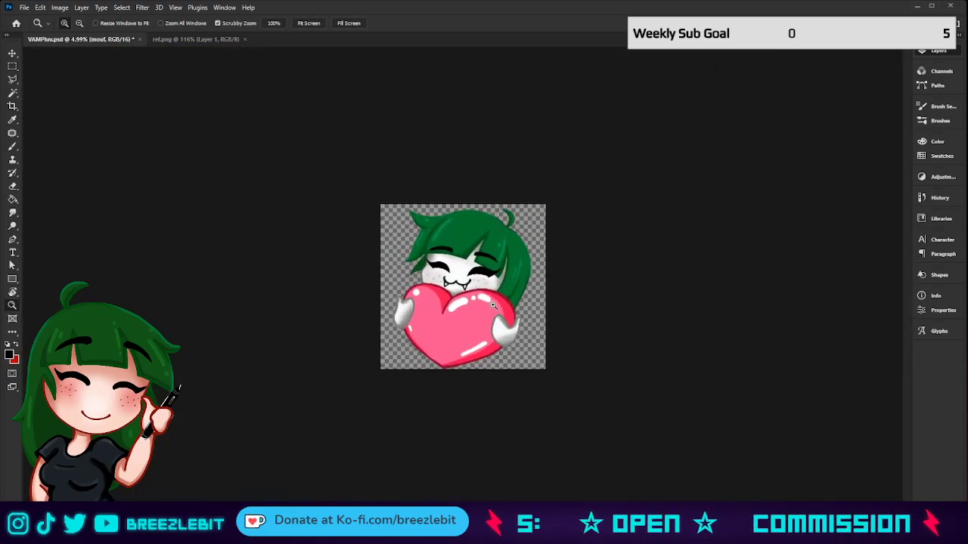
pyautogui.scroll(1, 535, 302)
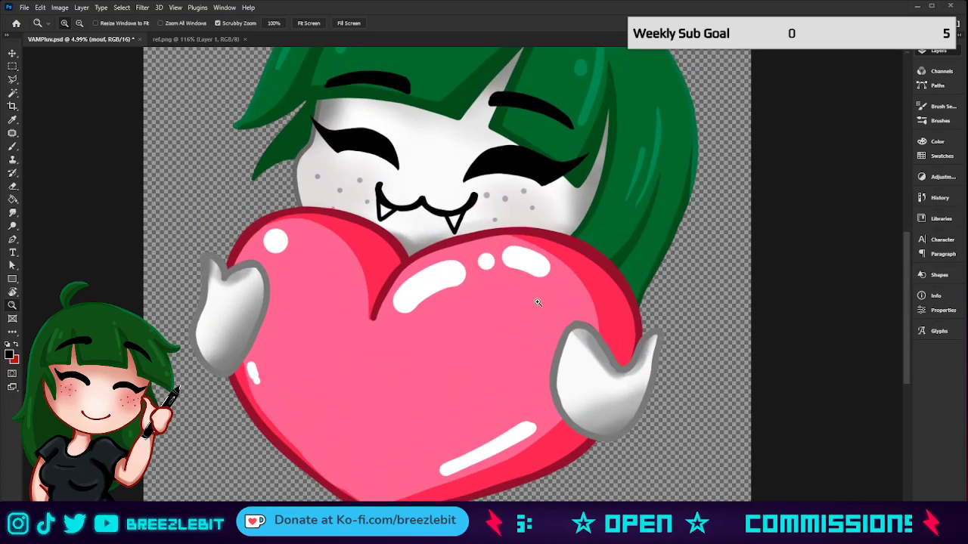
# Paint the mouth line and both fangs red on a separate layer and merge it into the mouf layer.
pyautogui.scroll(2, 537, 302)
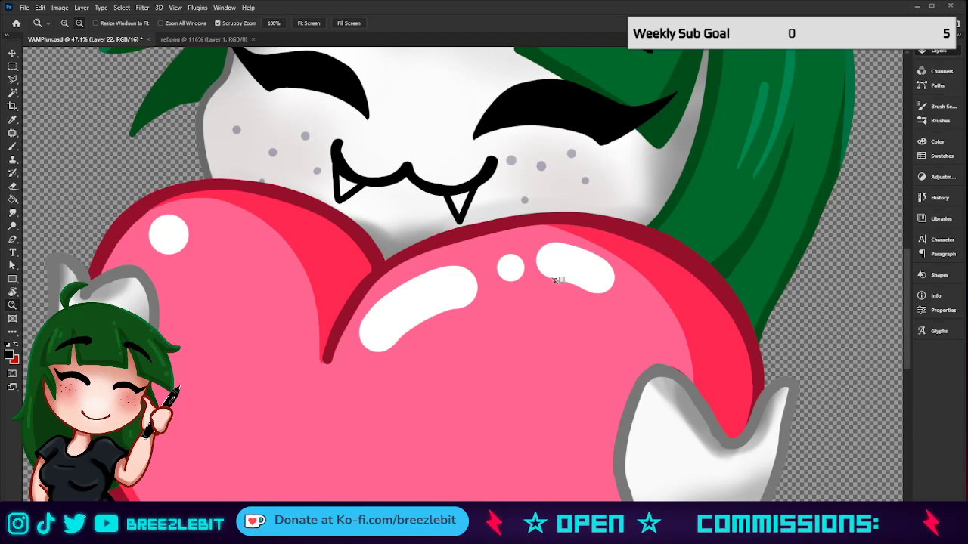
pyautogui.press('x')
pyautogui.press('b')
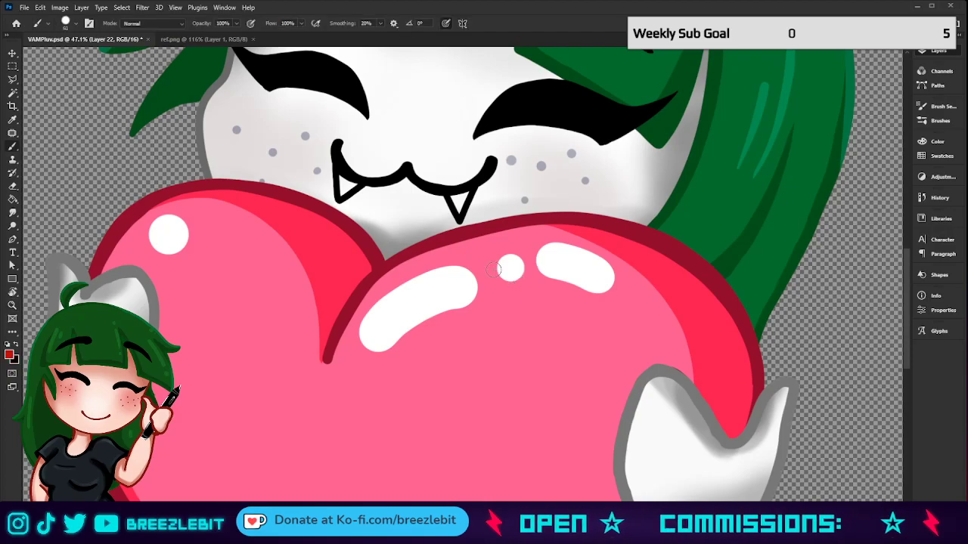
pyautogui.moveTo(427, 185)
pyautogui.mouseDown()
pyautogui.moveTo(464, 221)
pyautogui.moveTo(459, 175)
pyautogui.moveTo(484, 200)
pyautogui.moveTo(477, 168)
pyautogui.moveTo(491, 156)
pyautogui.moveTo(423, 189)
pyautogui.moveTo(401, 158)
pyautogui.moveTo(406, 183)
pyautogui.moveTo(379, 154)
pyautogui.moveTo(373, 190)
pyautogui.moveTo(351, 180)
pyautogui.moveTo(328, 142)
pyautogui.moveTo(339, 187)
pyautogui.moveTo(358, 202)
pyautogui.mouseUp()
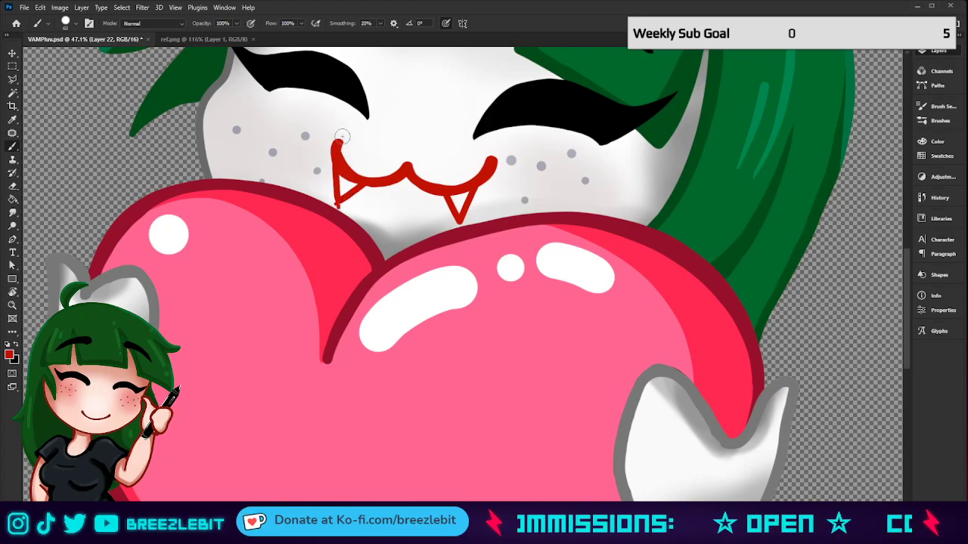
pyautogui.hotkey('ctrl', 'e')
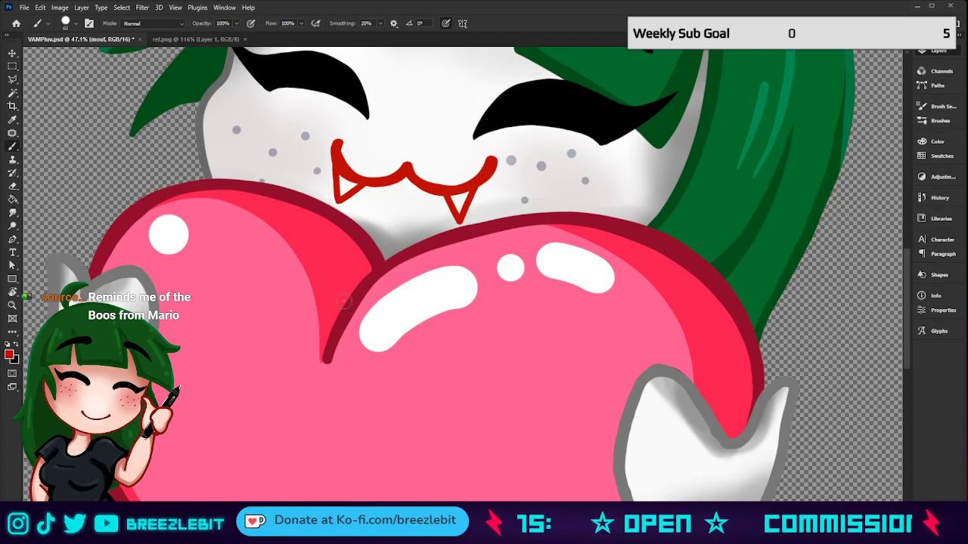
# Paint both fang outlines black on a new layer, keeping the mouth line red.
pyautogui.press('x')
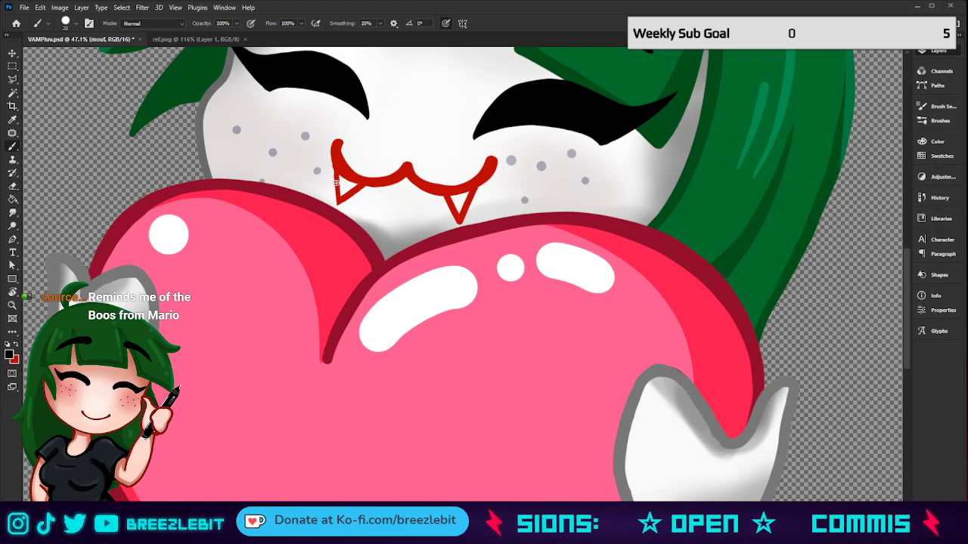
pyautogui.moveTo(336, 182); pyautogui.dragTo(337, 199)
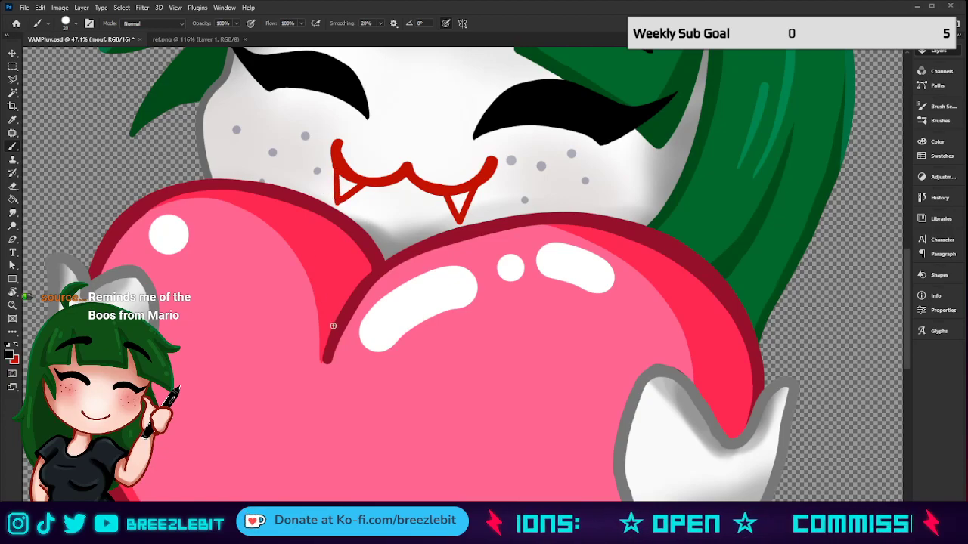
pyautogui.press('z')
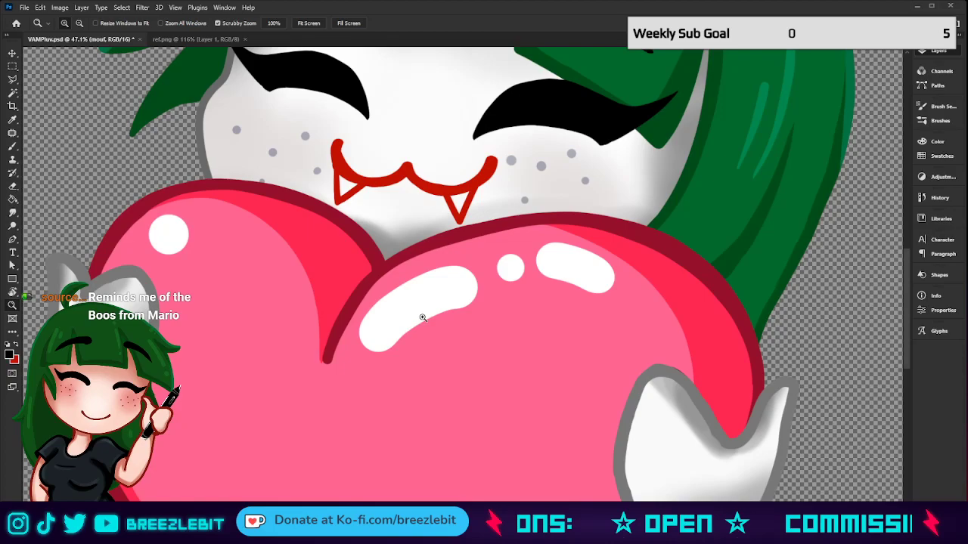
pyautogui.moveTo(422, 317); pyautogui.dragTo(383, 306)
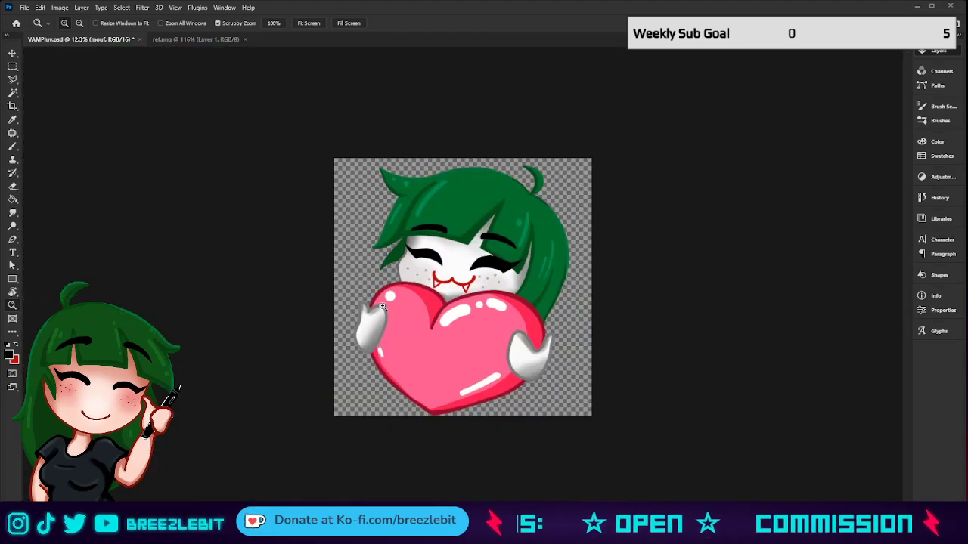
pyautogui.moveTo(497, 292); pyautogui.dragTo(539, 293)
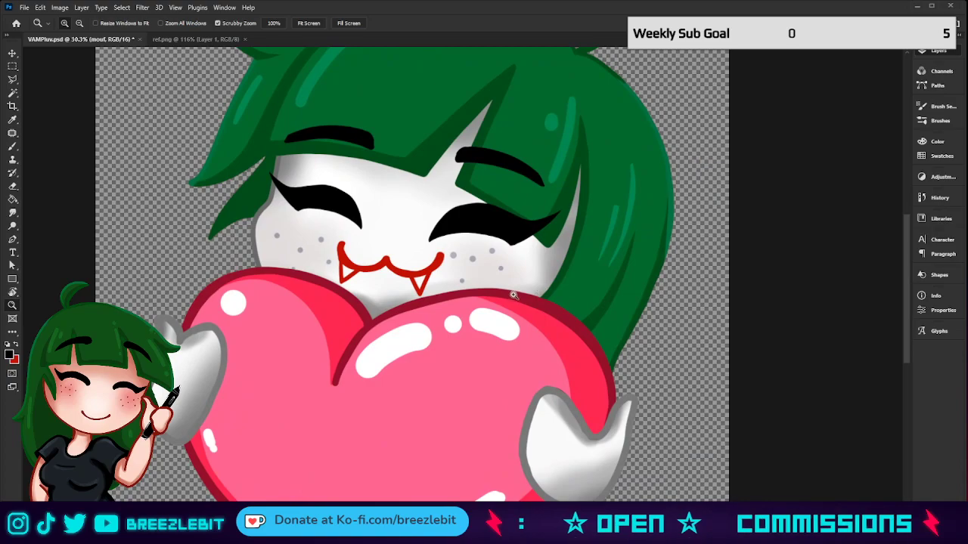
pyautogui.moveTo(437, 312); pyautogui.dragTo(450, 319)
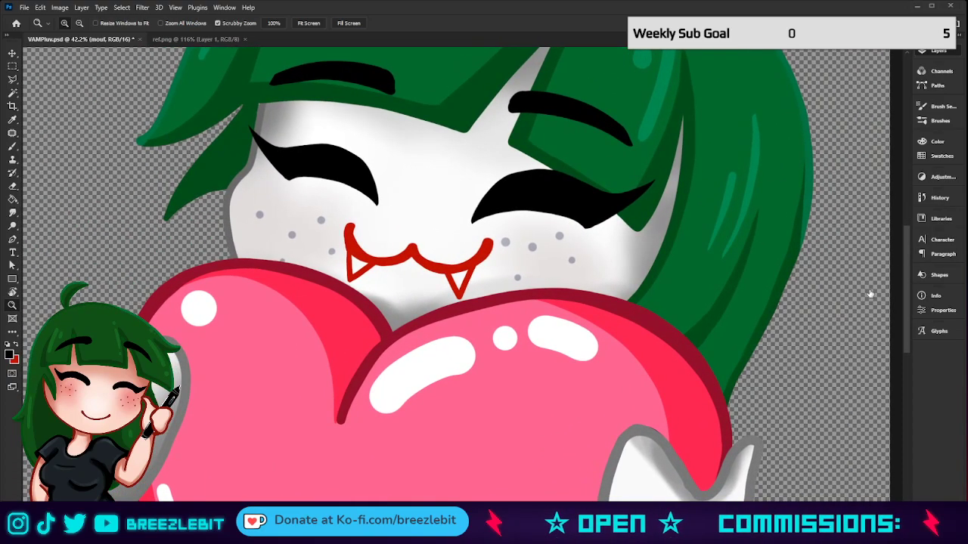
pyautogui.hotkey('ctrl', 'shift', 'alt', 'n')
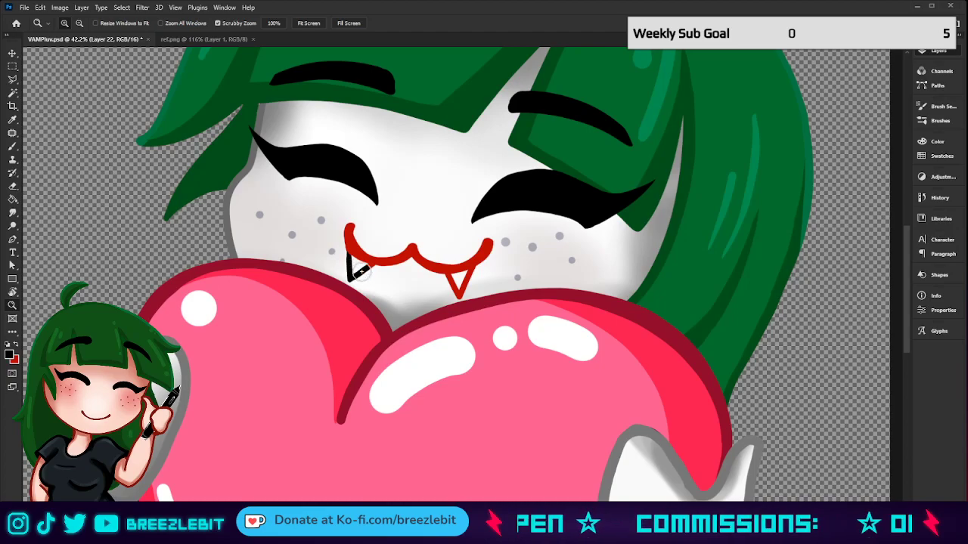
pyautogui.moveTo(459, 296)
pyautogui.mouseDown()
pyautogui.moveTo(463, 287)
pyautogui.moveTo(448, 279)
pyautogui.moveTo(470, 280)
pyautogui.mouseUp()
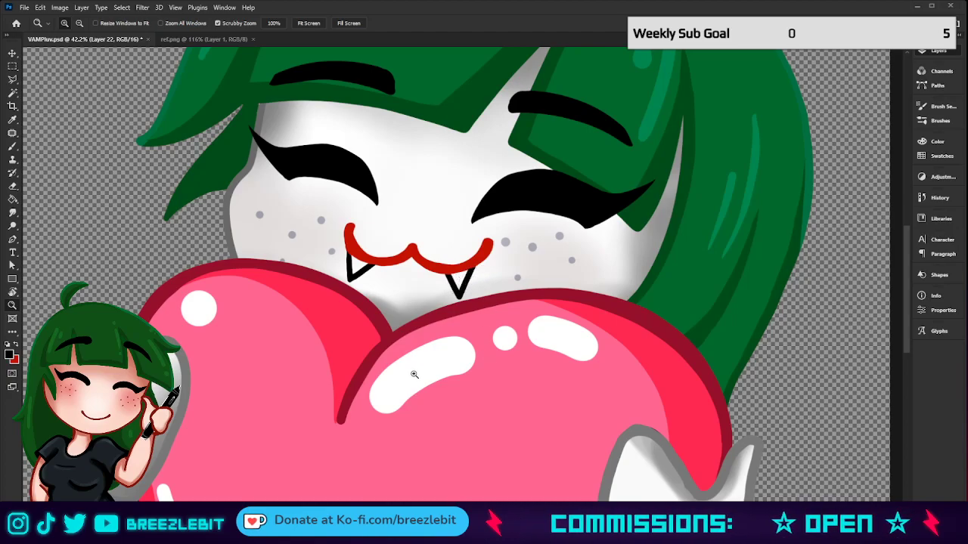
# Try red blood on both fang tips on a layer named bloody.
pyautogui.press('x')
pyautogui.press('b')
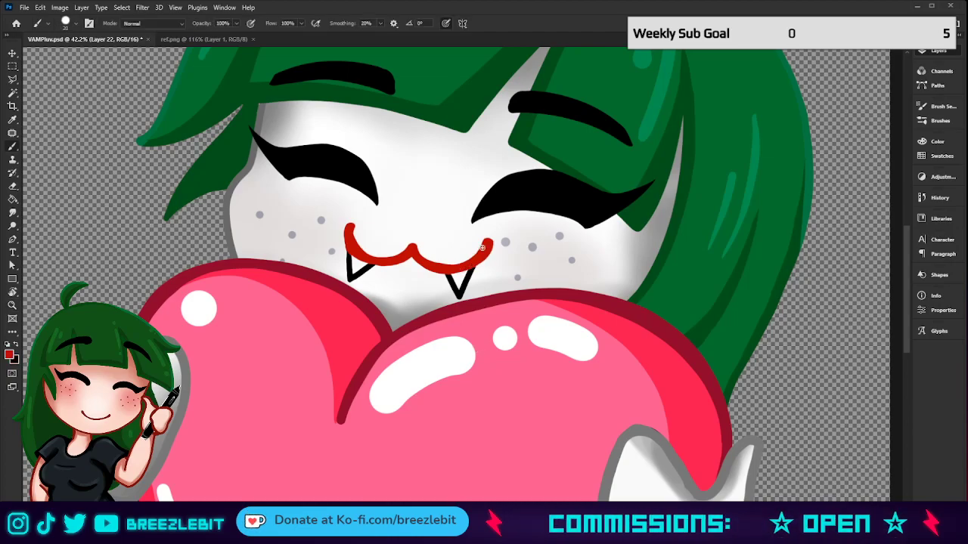
pyautogui.press('z')
pyautogui.moveTo(599, 214); pyautogui.dragTo(496, 263)
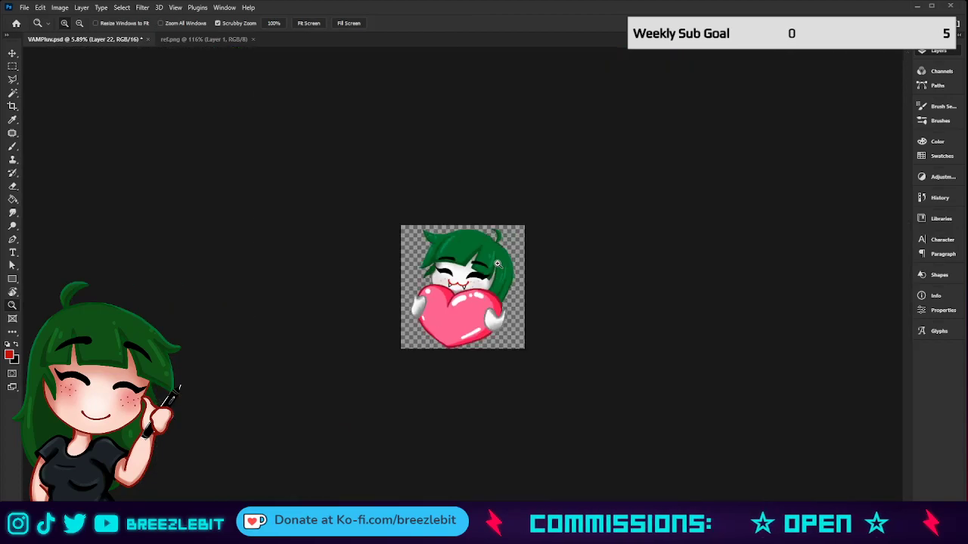
pyautogui.moveTo(471, 319); pyautogui.dragTo(488, 322)
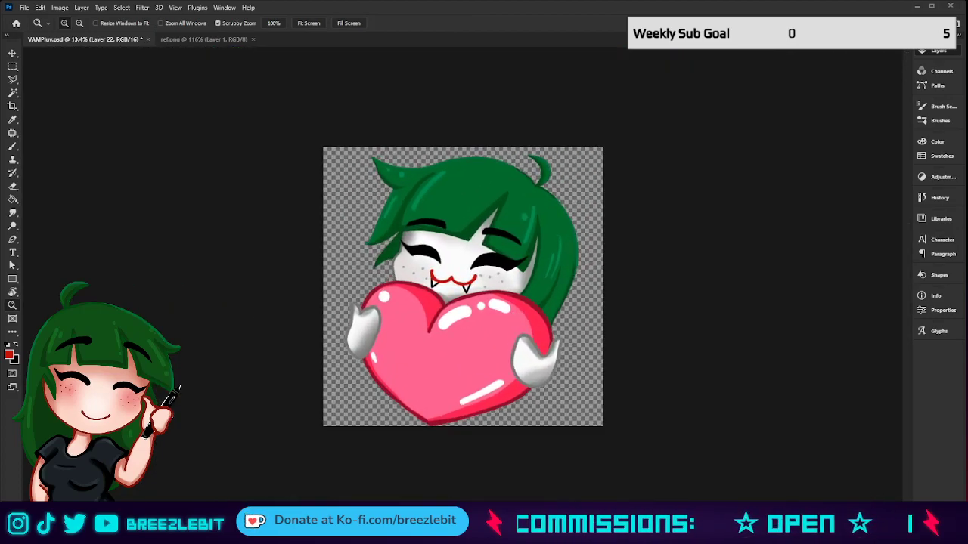
pyautogui.click(866, 304)
pyautogui.moveTo(486, 270); pyautogui.dragTo(527, 289)
pyautogui.press('b')
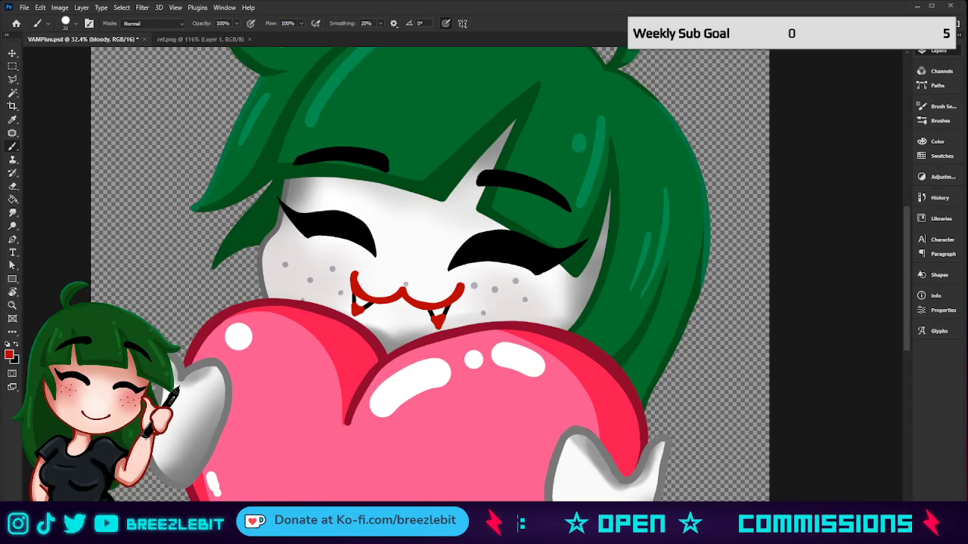
# Compare the fangs at small size with and without the blood, leaving the tips clean and returning to the fang layer.
pyautogui.press('z')
pyautogui.moveTo(406, 285); pyautogui.dragTo(360, 368)
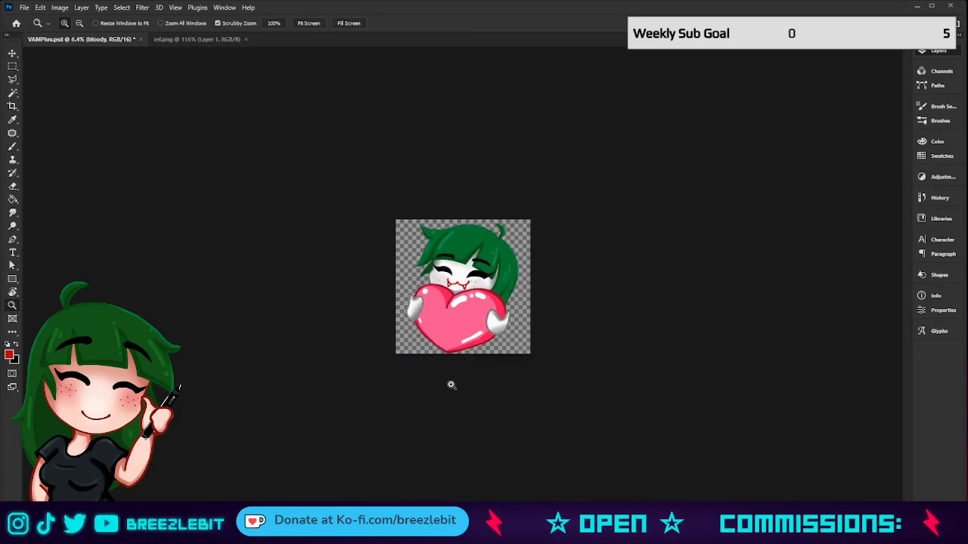
pyautogui.moveTo(463, 307); pyautogui.dragTo(484, 306)
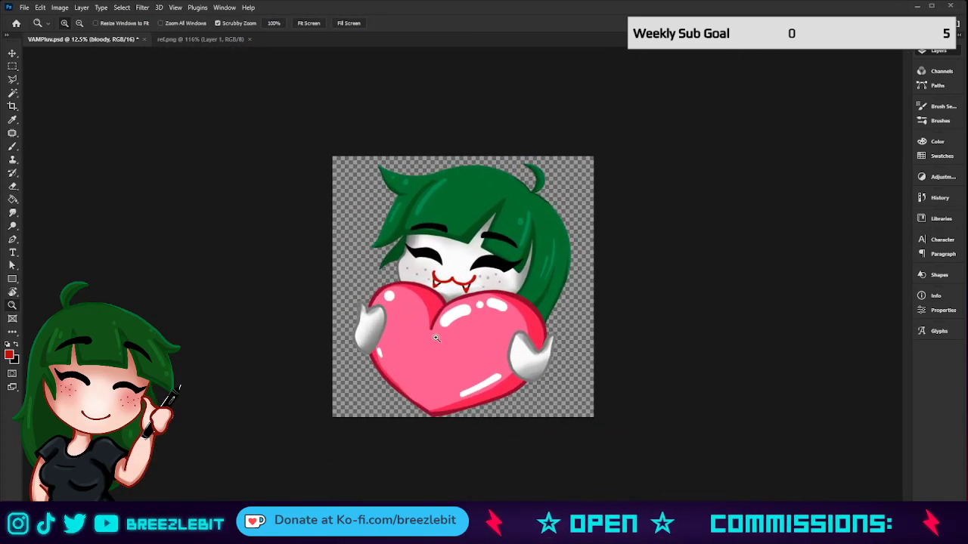
pyautogui.click(465, 310)
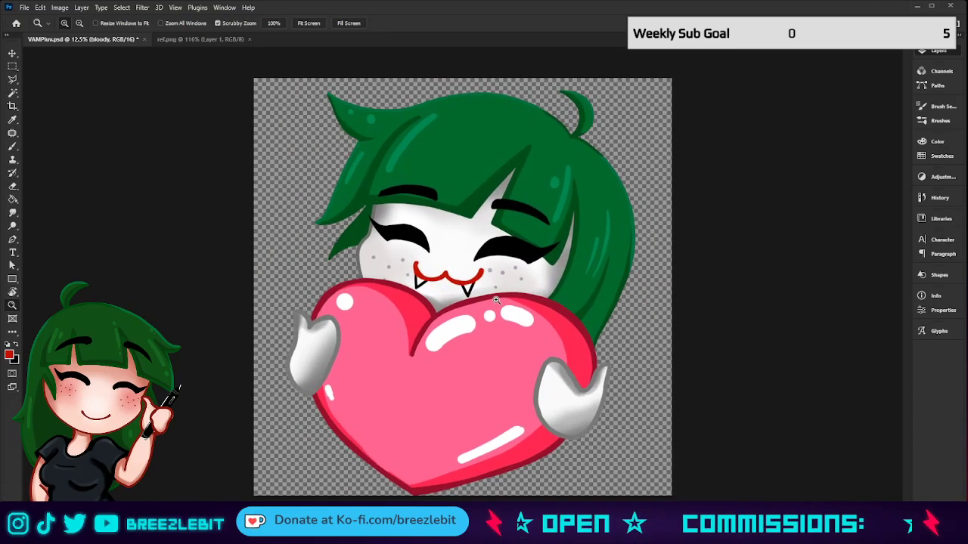
pyautogui.moveTo(442, 318); pyautogui.dragTo(463, 323)
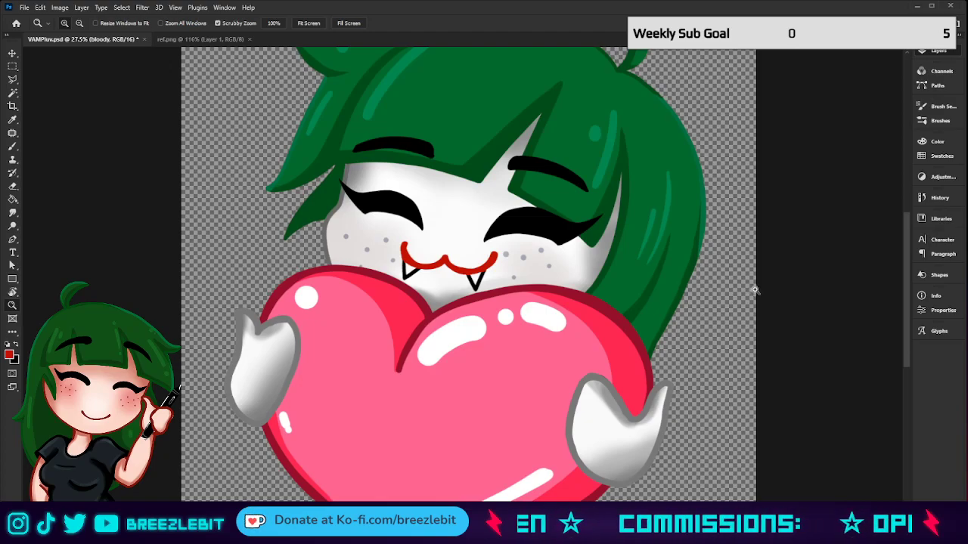
pyautogui.click(855, 325)
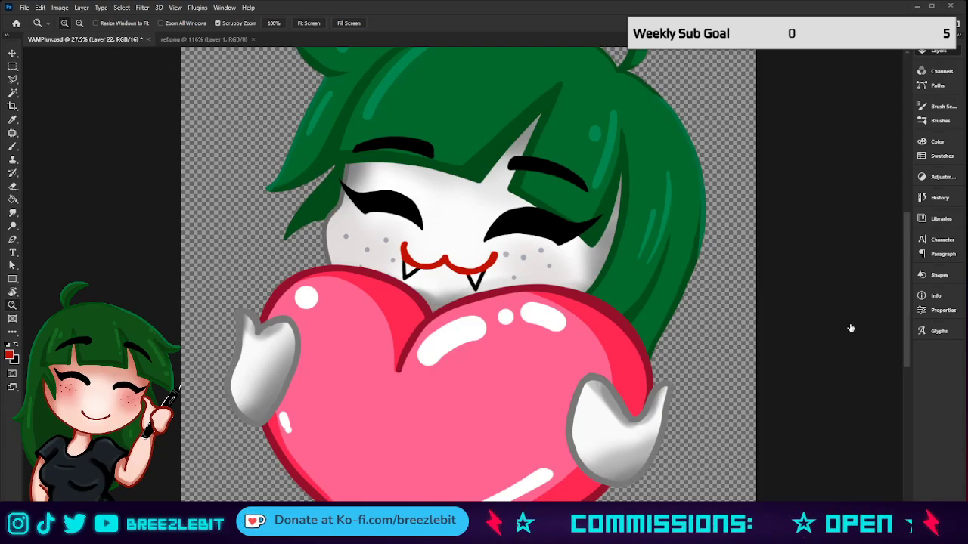
# Move the closed eyes on Layer 11 up and slightly right on the face, judging their placement at small size.
pyautogui.moveTo(471, 343); pyautogui.dragTo(416, 374)
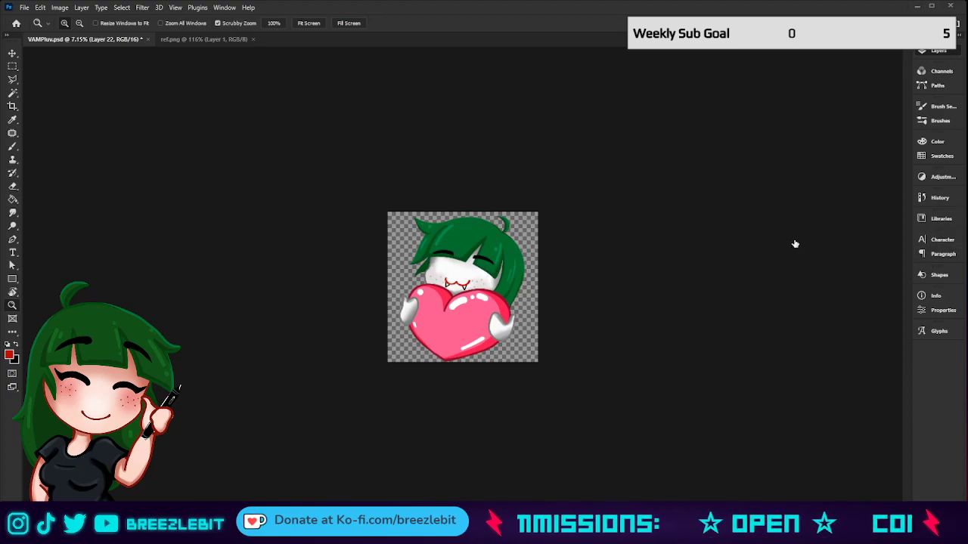
pyautogui.hotkey('ctrl', 't')
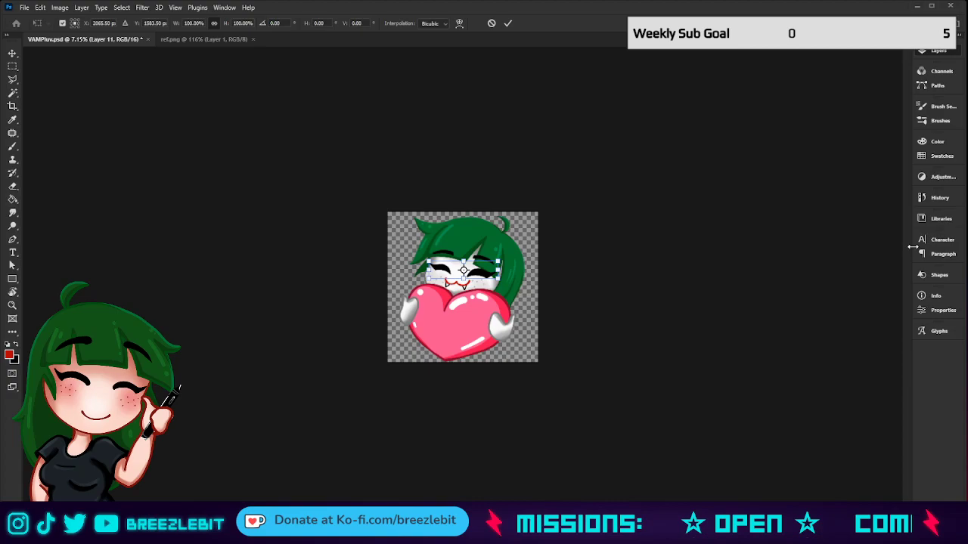
pyautogui.press('Up')
pyautogui.press('Up')
pyautogui.press('Up')
pyautogui.press('Up')
pyautogui.press('Up')
pyautogui.press('Up')
pyautogui.press('Up')
pyautogui.press('Up')
pyautogui.press('Up')
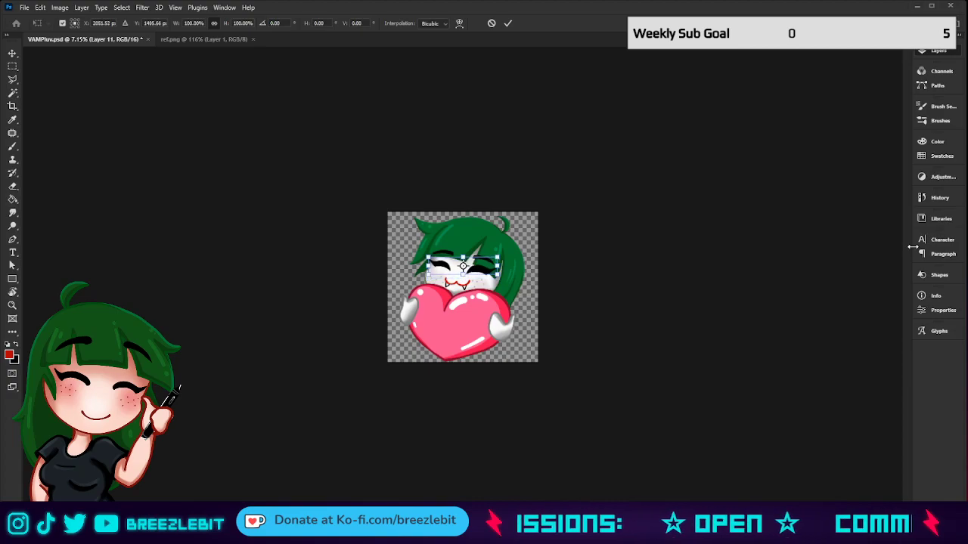
pyautogui.press('Right')
pyautogui.press('Right')
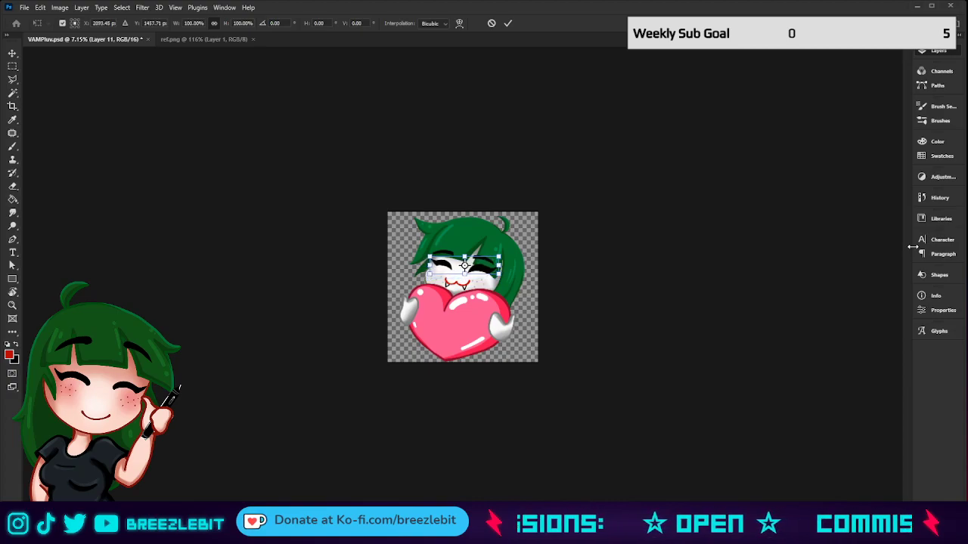
pyautogui.press('Up')
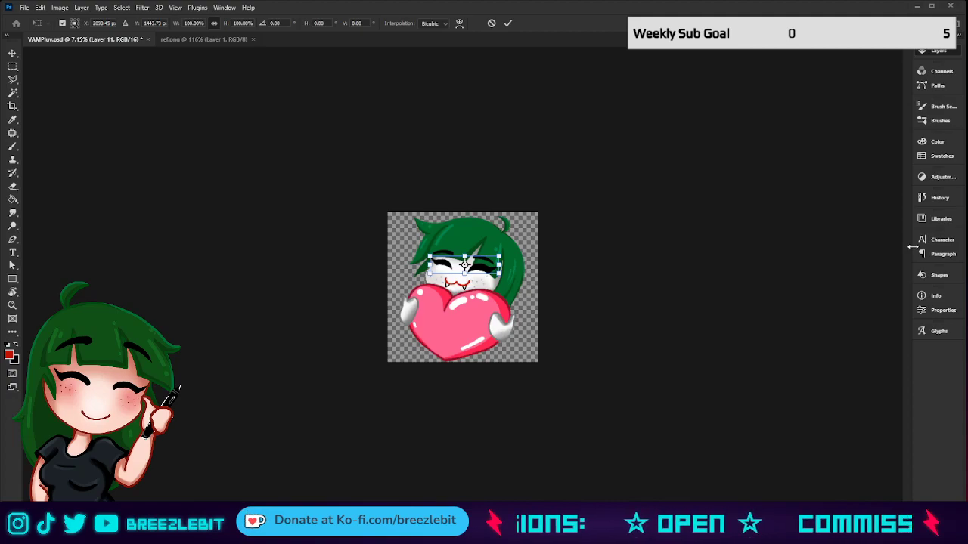
pyautogui.press('Return')
pyautogui.press('z')
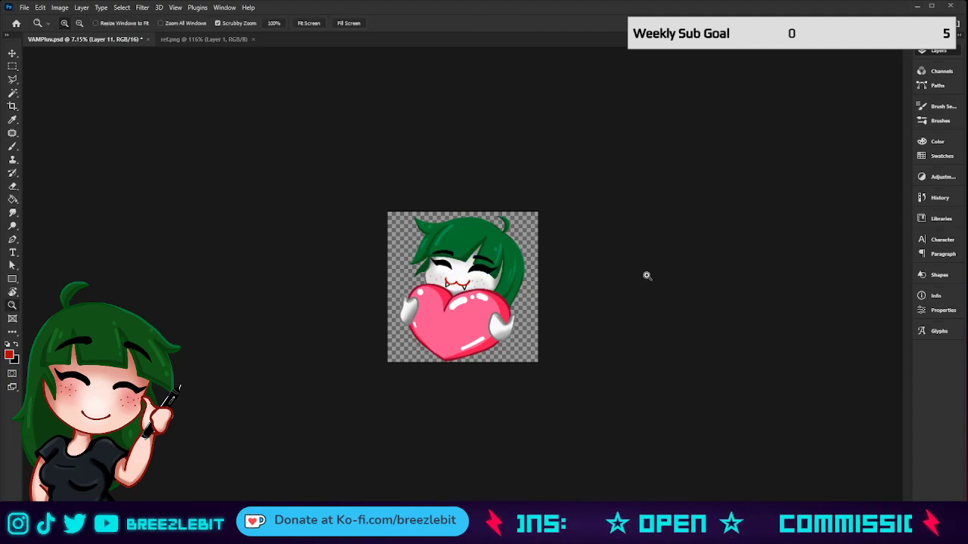
# Rotate both eyes on Layer 11 together by -1.6 degrees around their centre.
pyautogui.hotkey('ctrl', 't')
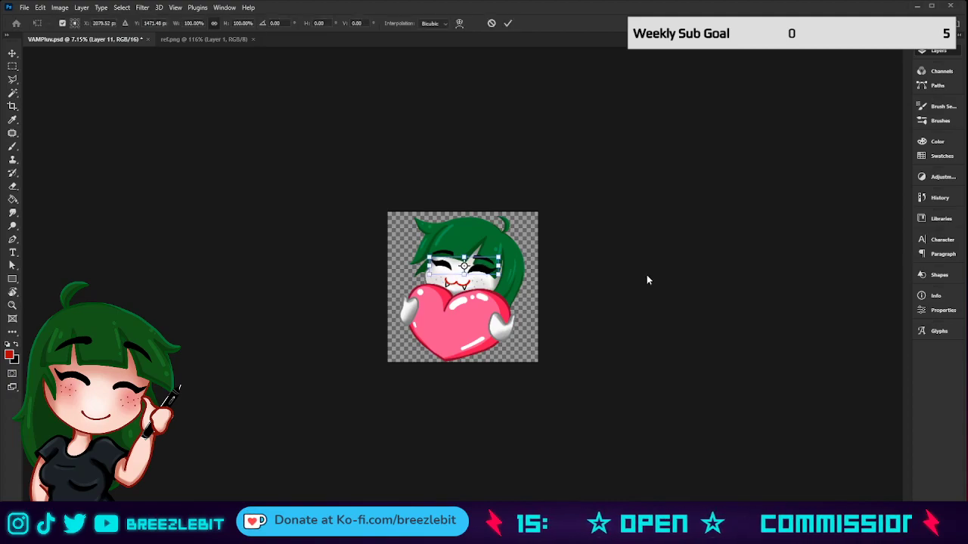
pyautogui.moveTo(539, 271); pyautogui.dragTo(533, 277)
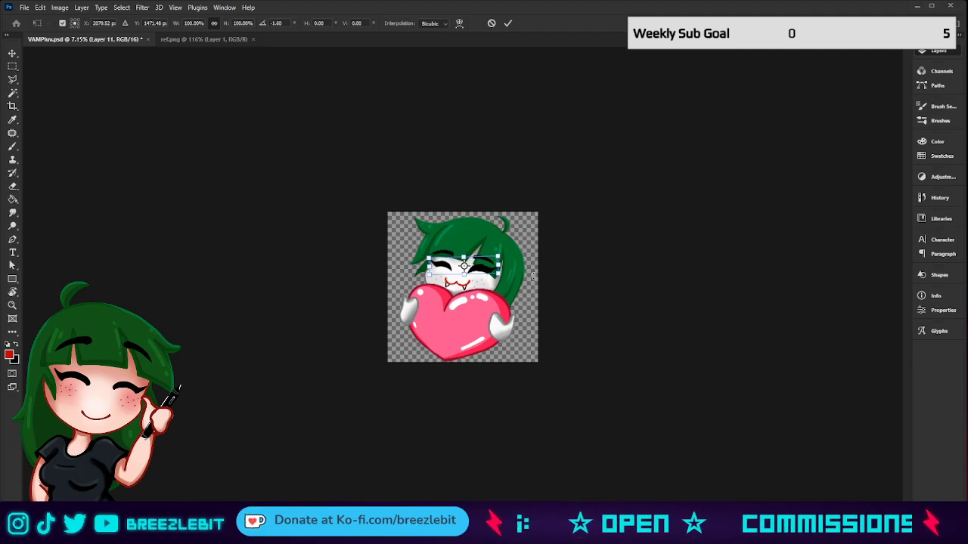
pyautogui.press('Return')
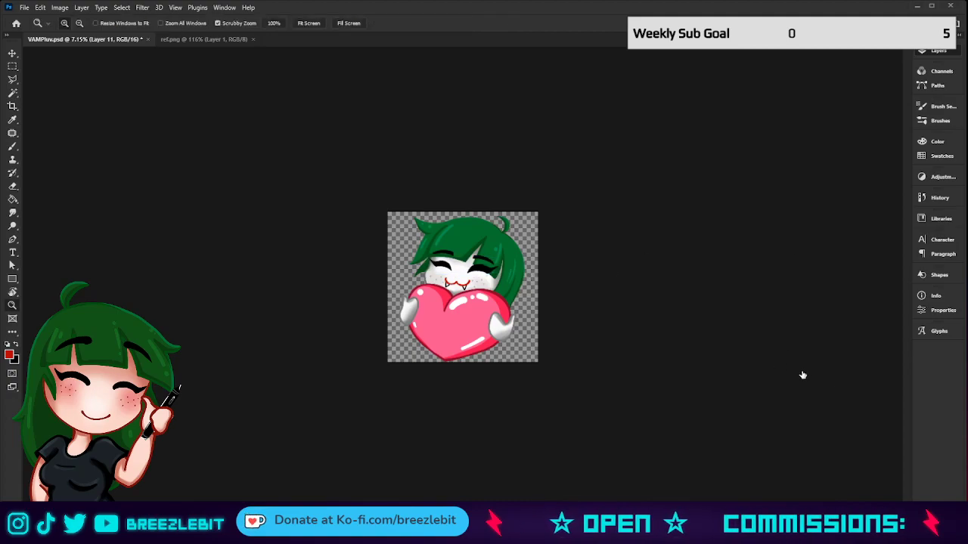
# Select the HURRR copy hair layer and shift it slightly right and up over the head.
pyautogui.click(828, 391)
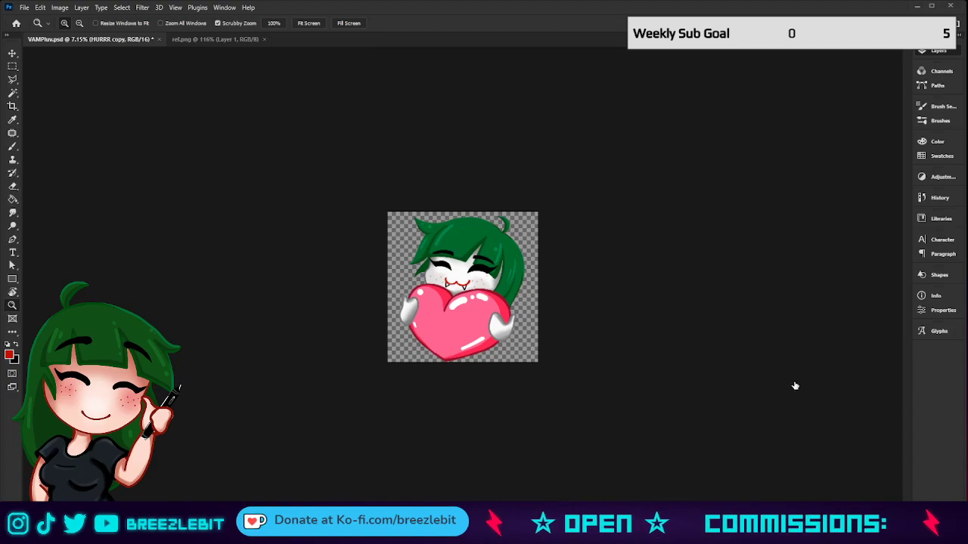
pyautogui.click(795, 386)
pyautogui.hotkey('ctrl', ',')
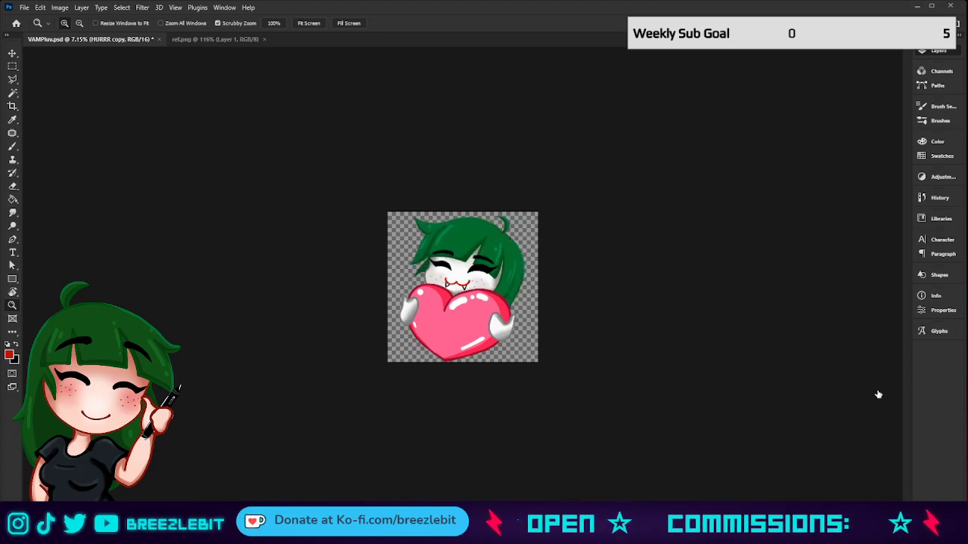
pyautogui.hotkey('ctrl', 't')
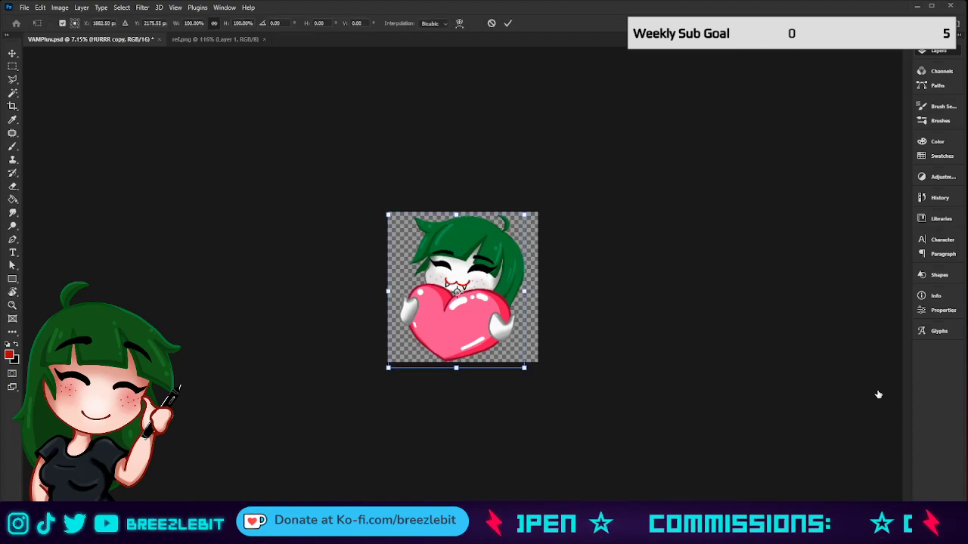
pyautogui.press('Right')
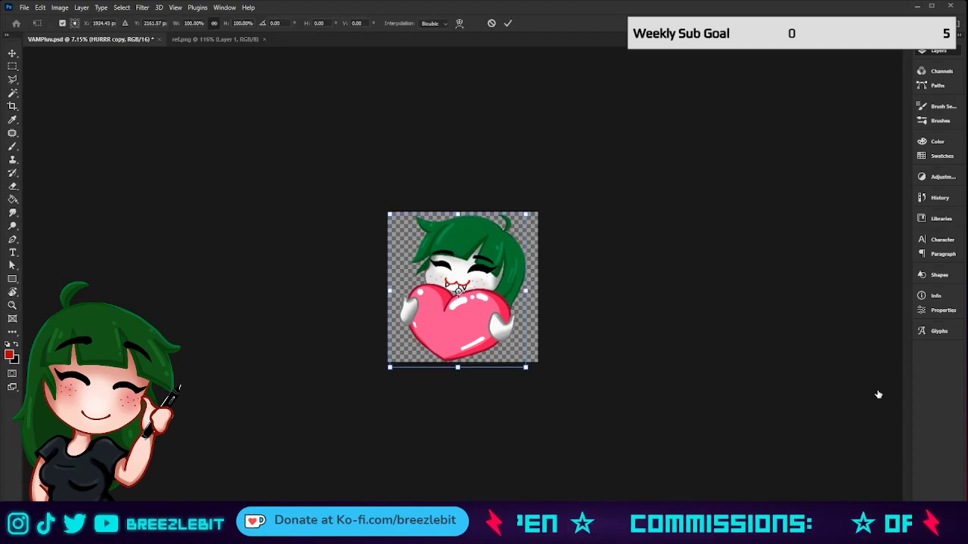
pyautogui.hotkey('shift', 'Up')
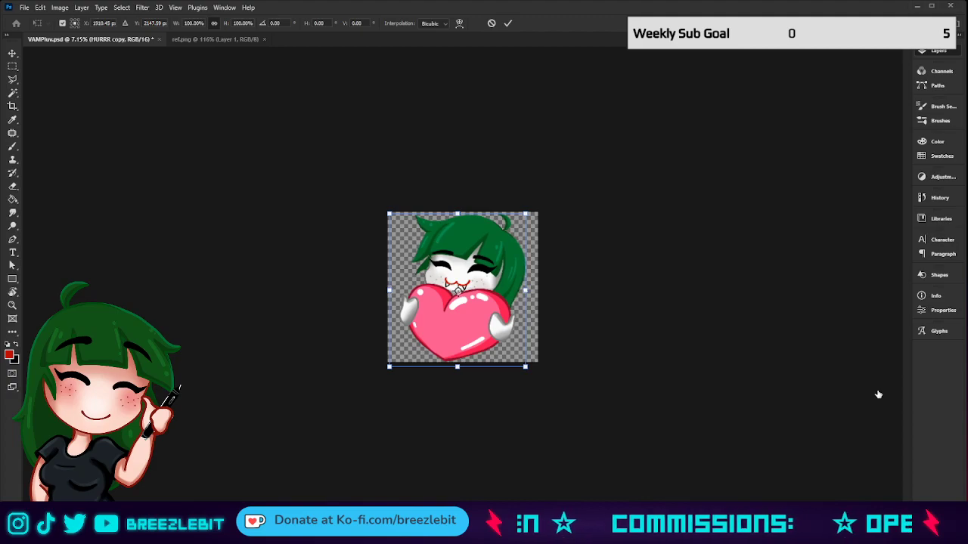
pyautogui.hotkey('shift', 'Down')
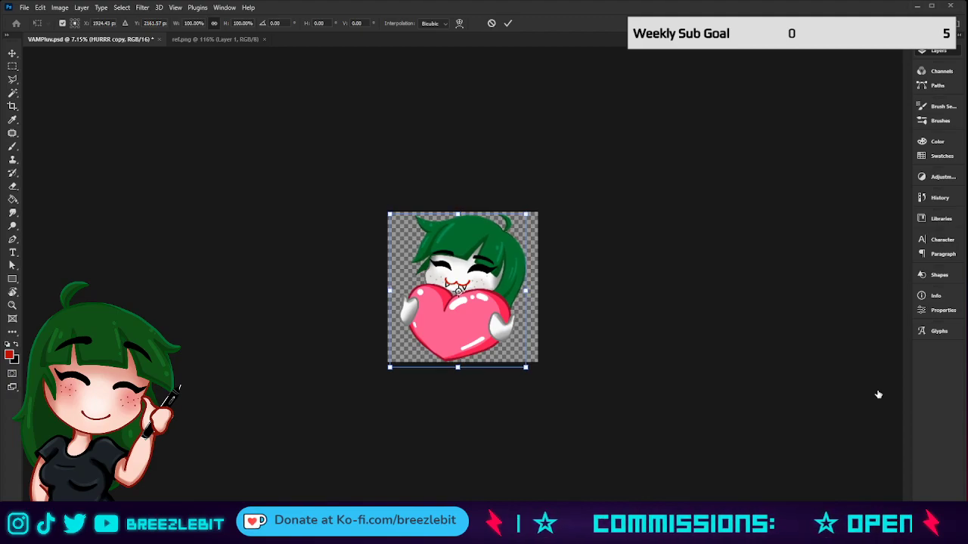
pyautogui.press('Return')
pyautogui.press('z')
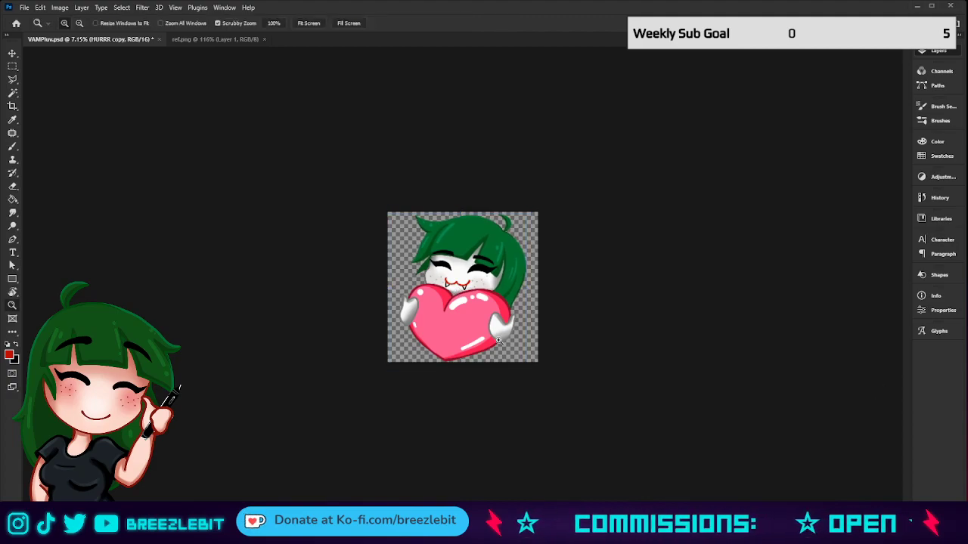
# Fine-tune the HURRR copy hair position at larger magnification by nudging it a few more pixels up.
pyautogui.moveTo(473, 303); pyautogui.dragTo(526, 298)
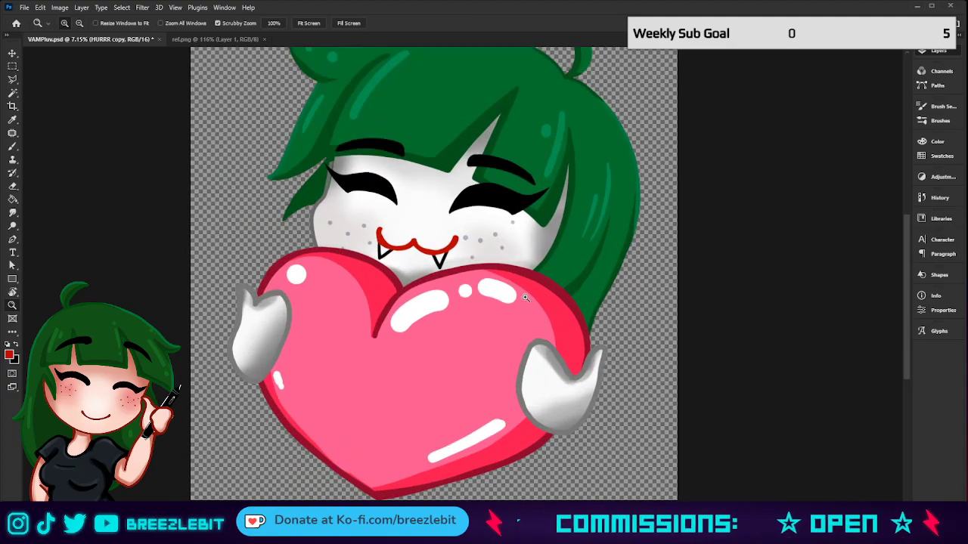
pyautogui.click(525, 297)
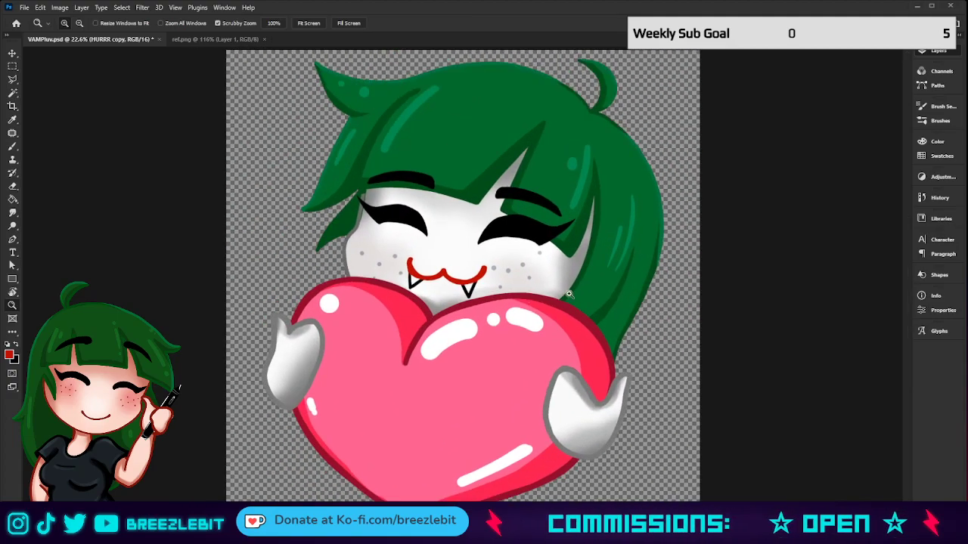
pyautogui.hotkey('ctrl', 't')
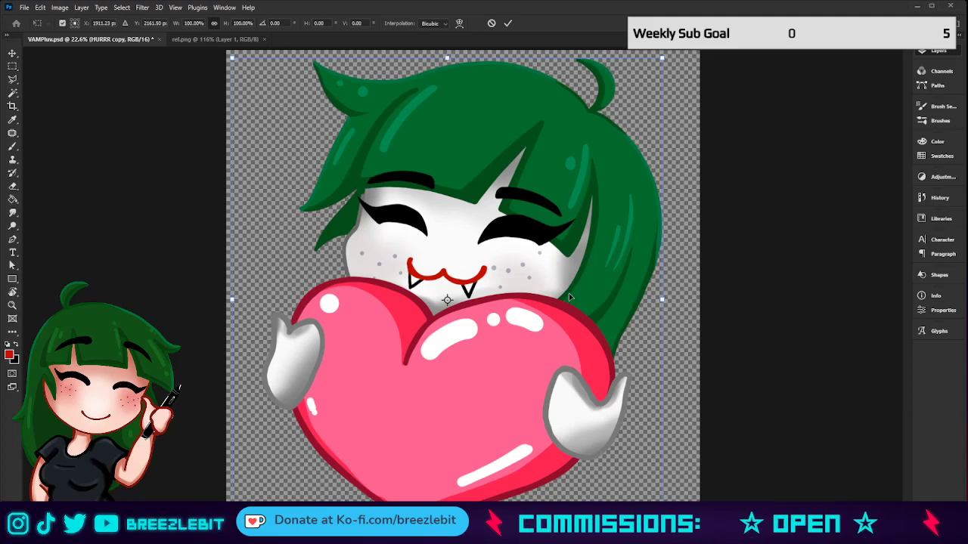
pyautogui.press('Down')
pyautogui.press('Up')
pyautogui.press('Up')
pyautogui.press('Up')
pyautogui.press('Up')
pyautogui.press('Up')
pyautogui.press('Up')
pyautogui.press('Up')
pyautogui.press('Up')
pyautogui.press('Up')
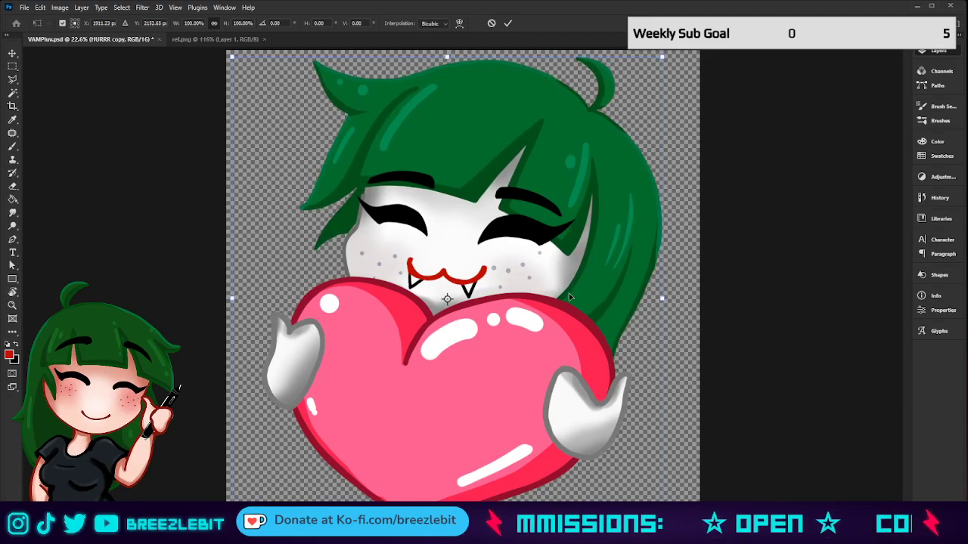
pyautogui.press('Return')
pyautogui.press('z')
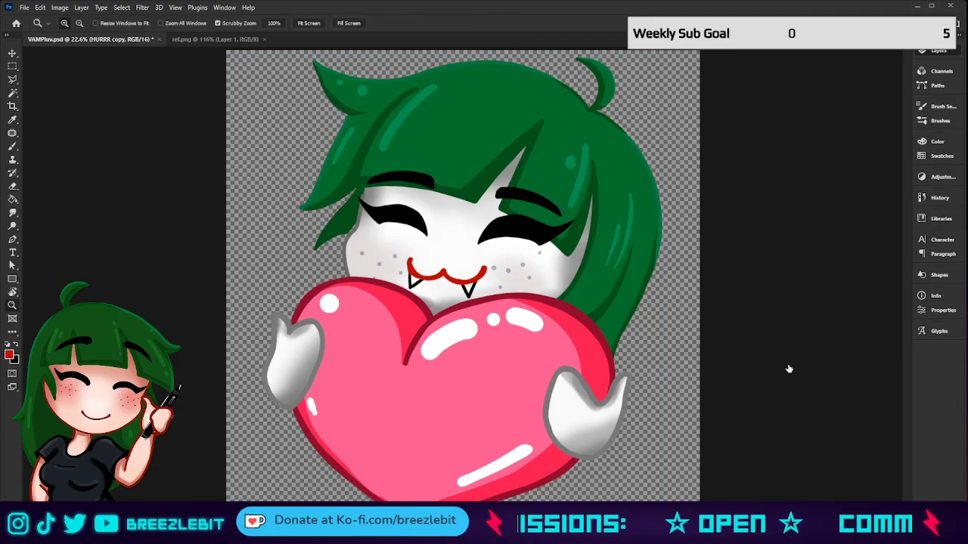
# Inspect the body layer without its mask, restore the mask, and try revealing and hiding a spot of outline beside the left eyebrow.
pyautogui.click(844, 370)
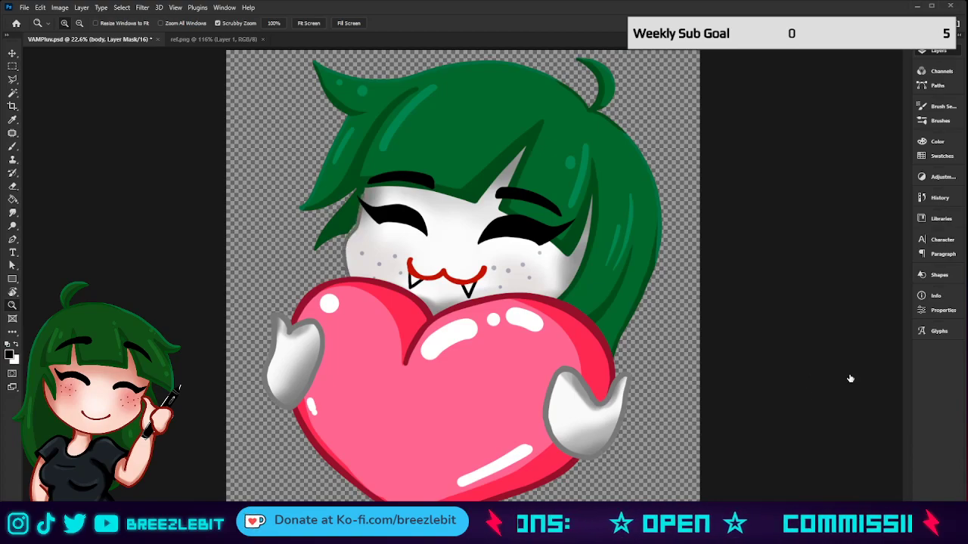
pyautogui.keyDown('shift'); pyautogui.click(850, 378); pyautogui.keyUp('shift')
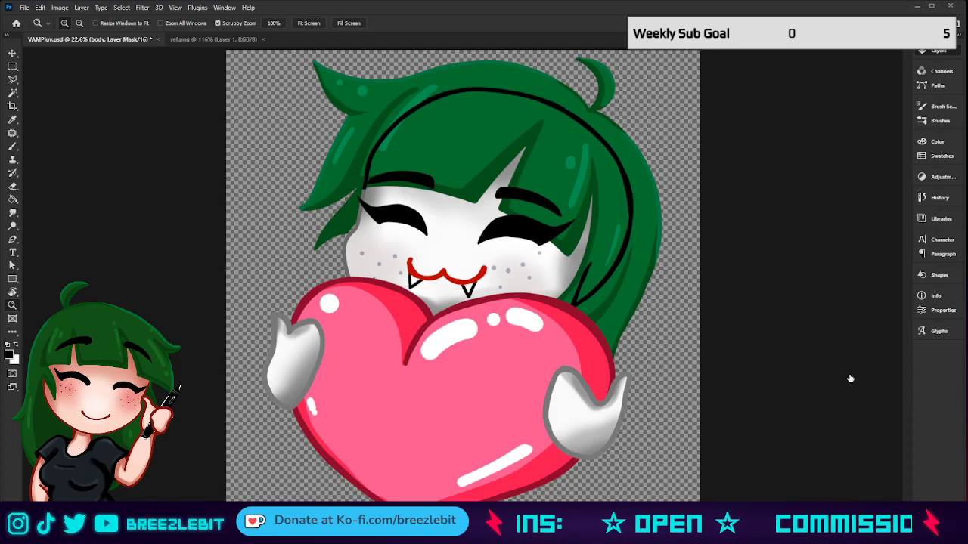
pyautogui.hotkey('ctrl', 'z')
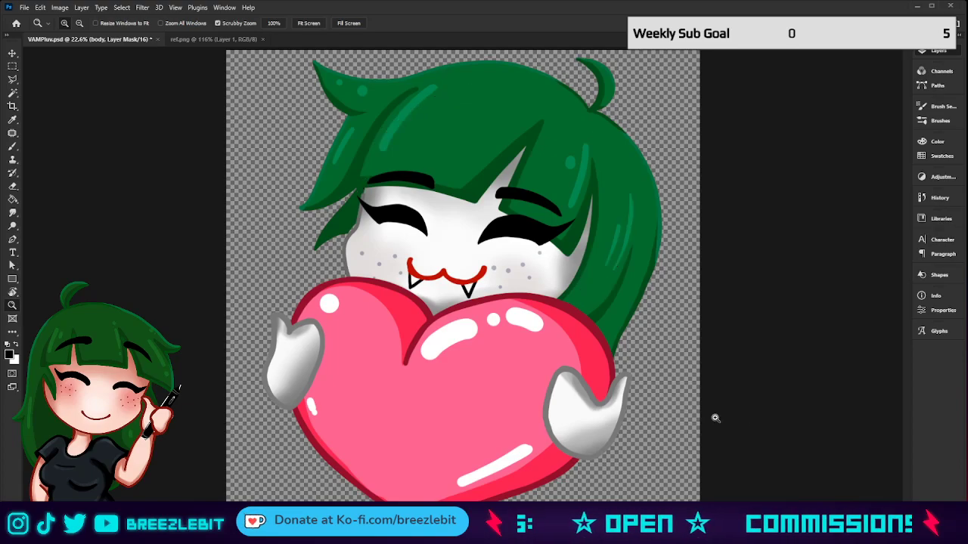
pyautogui.press('b')
pyautogui.press('x')
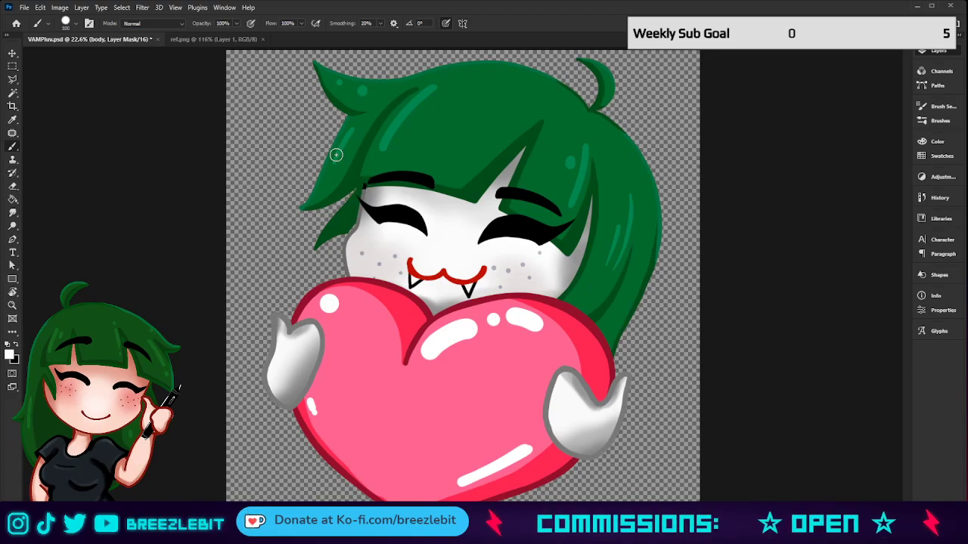
pyautogui.press('x')
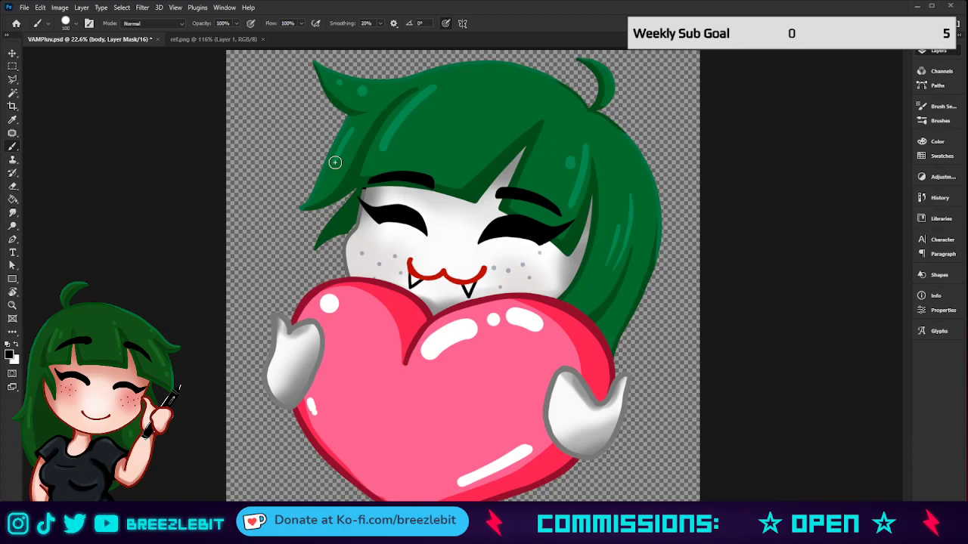
# Temporarily disable the HURRR copy layer's mask to examine the hidden lower hair, and restore the mask.
pyautogui.click(838, 394)
pyautogui.click(813, 395)
pyautogui.click(798, 388)
pyautogui.click(799, 387)
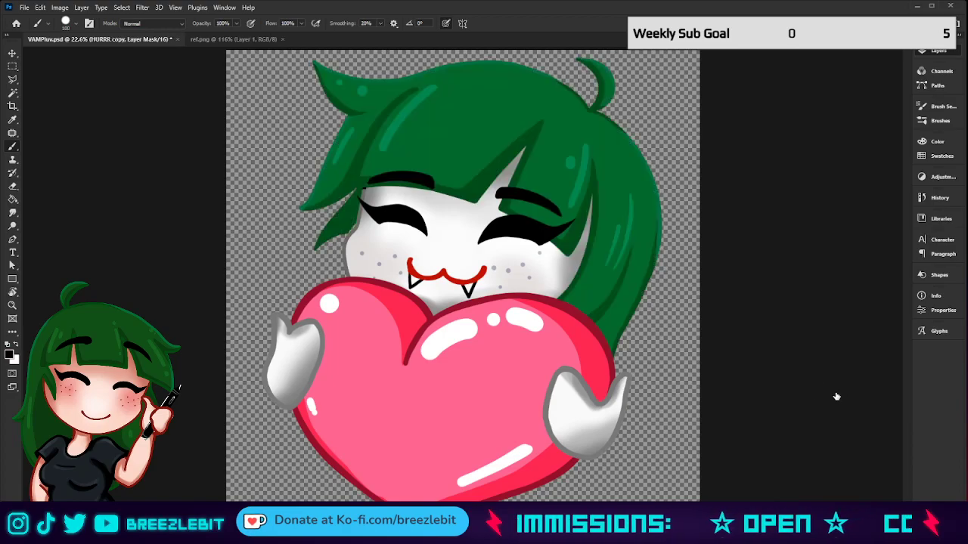
pyautogui.keyDown('shift'); pyautogui.click(850, 394); pyautogui.keyUp('shift')
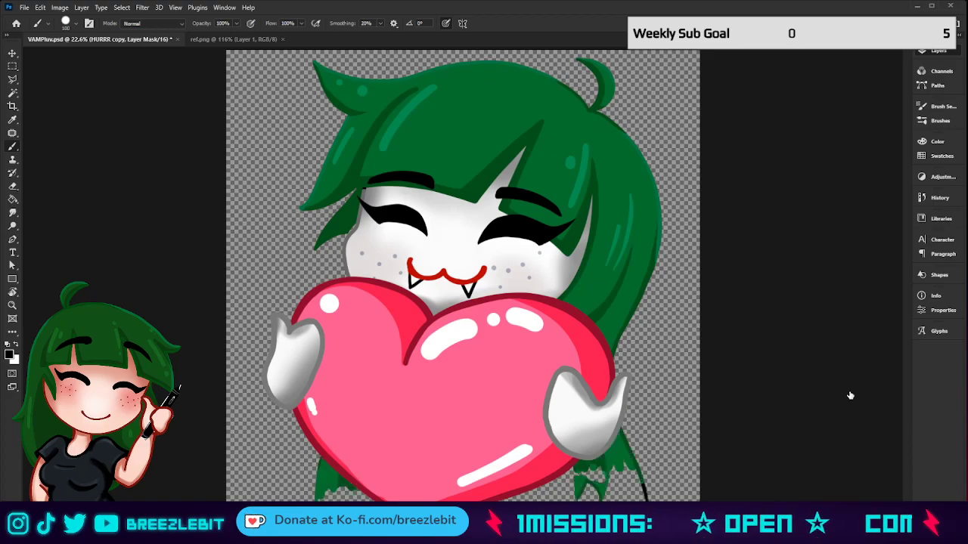
pyautogui.hotkey('ctrl', 'shift', 'z')
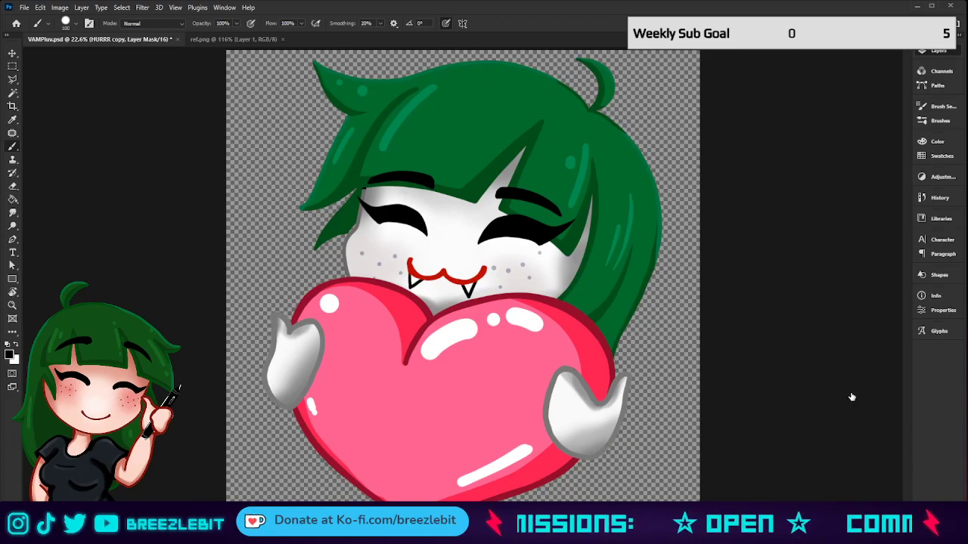
# Sample the dark green of the lower hair strand and the grey of the face outline, and select Layer 10 for painting.
pyautogui.press('i')
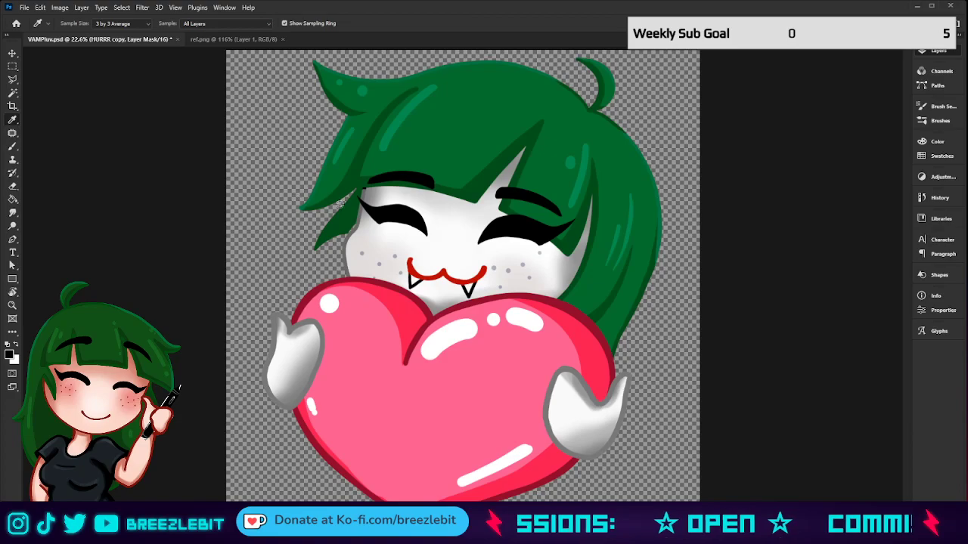
pyautogui.click(342, 225)
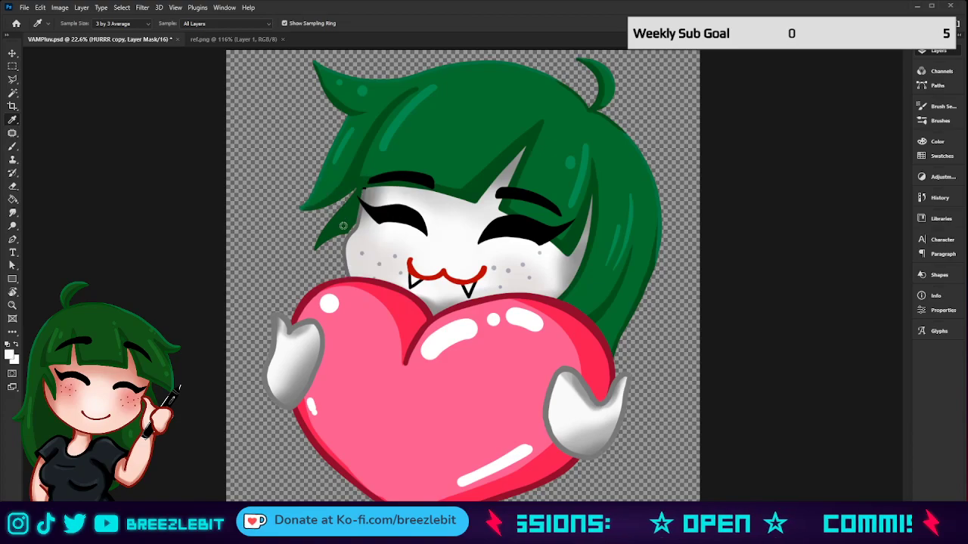
pyautogui.click(821, 389)
pyautogui.click(349, 223)
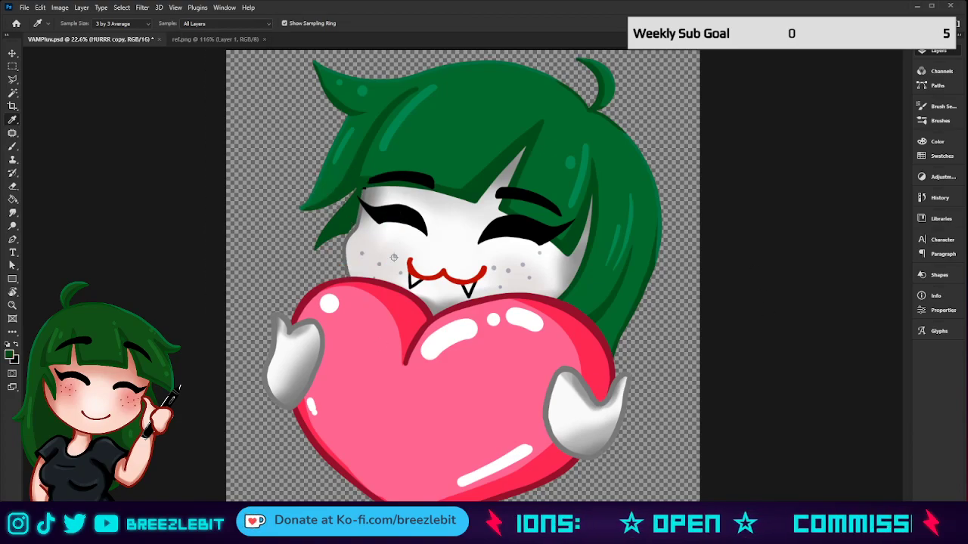
pyautogui.press('b')
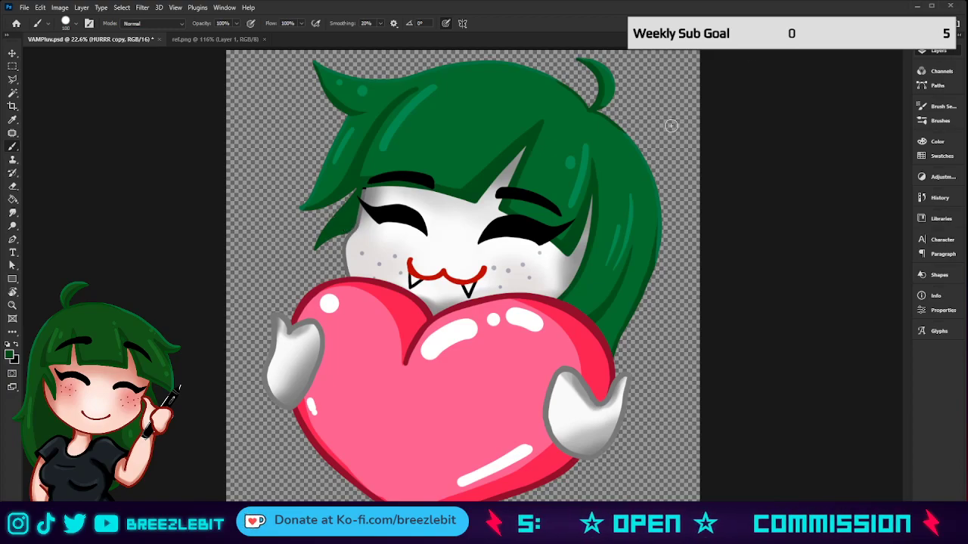
pyautogui.press('i')
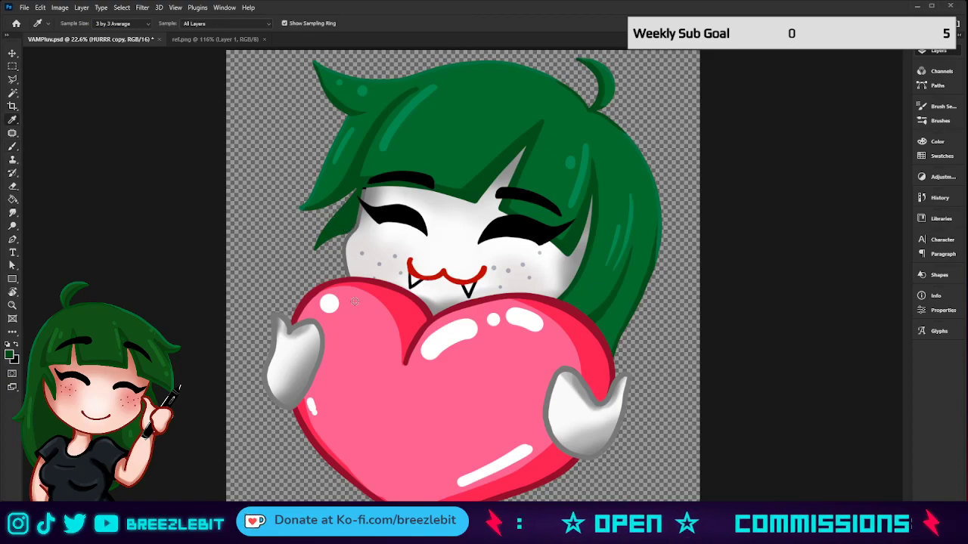
pyautogui.click(357, 226)
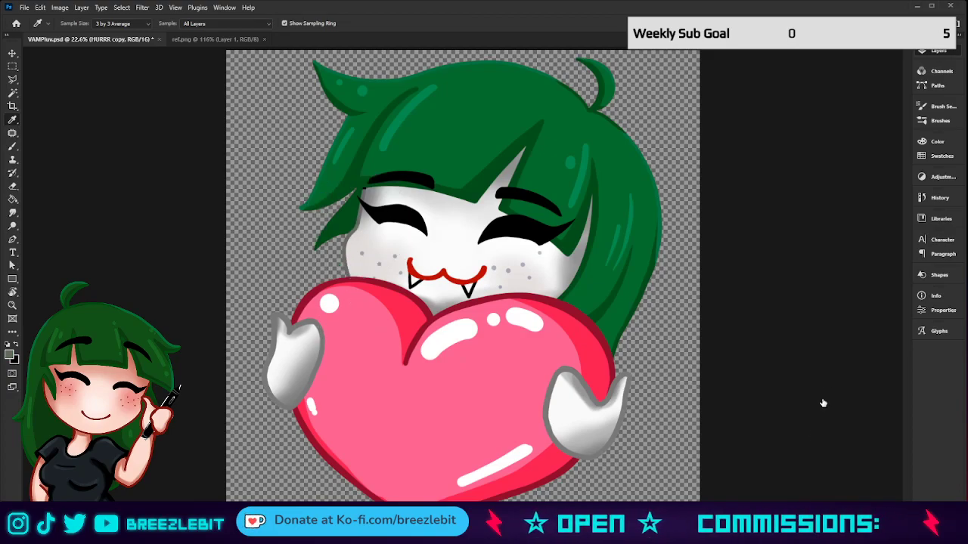
pyautogui.hotkey('ctrl', 'shift', 'alt', 'n')
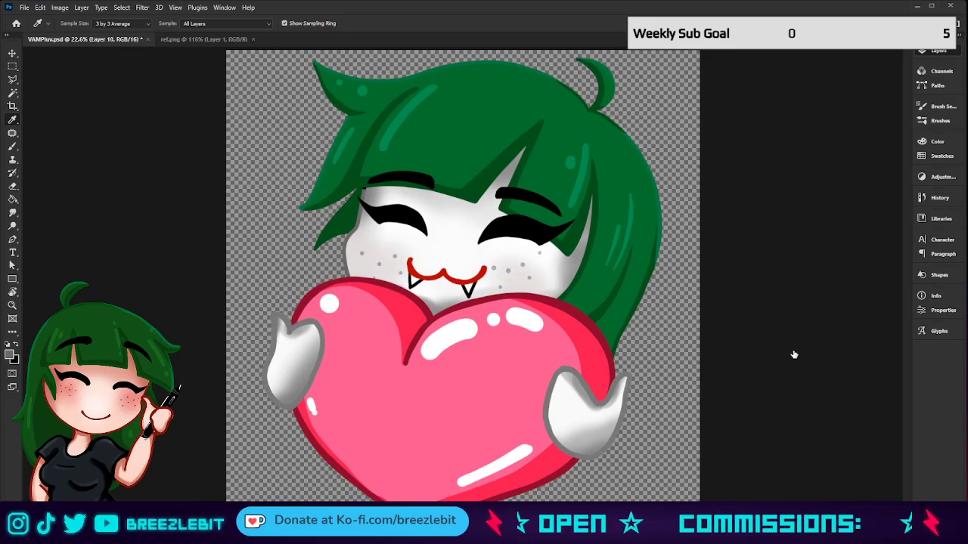
pyautogui.press('b')
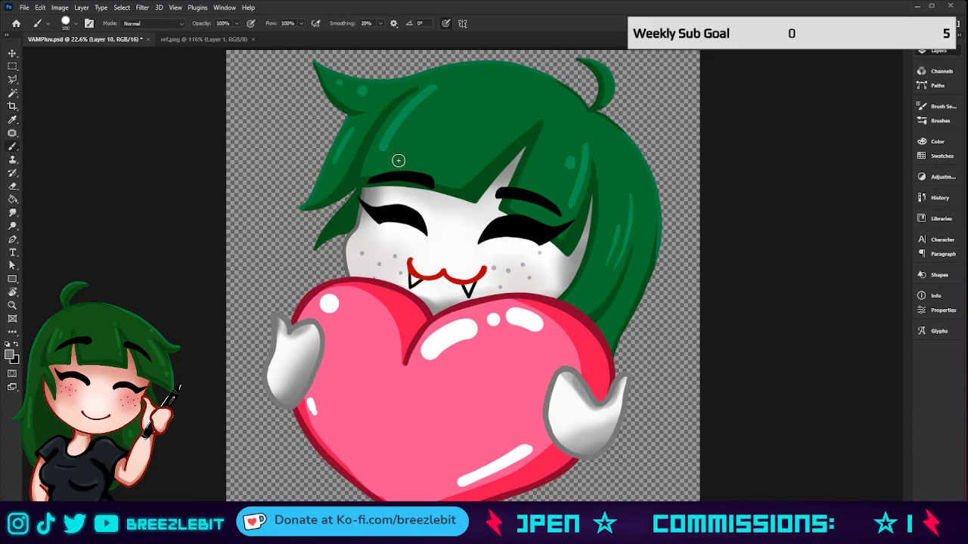
# Move the red lips and the fangs together about 66 px up and about 19 px left on the face.
pyautogui.press('z')
pyautogui.moveTo(469, 246); pyautogui.dragTo(401, 253)
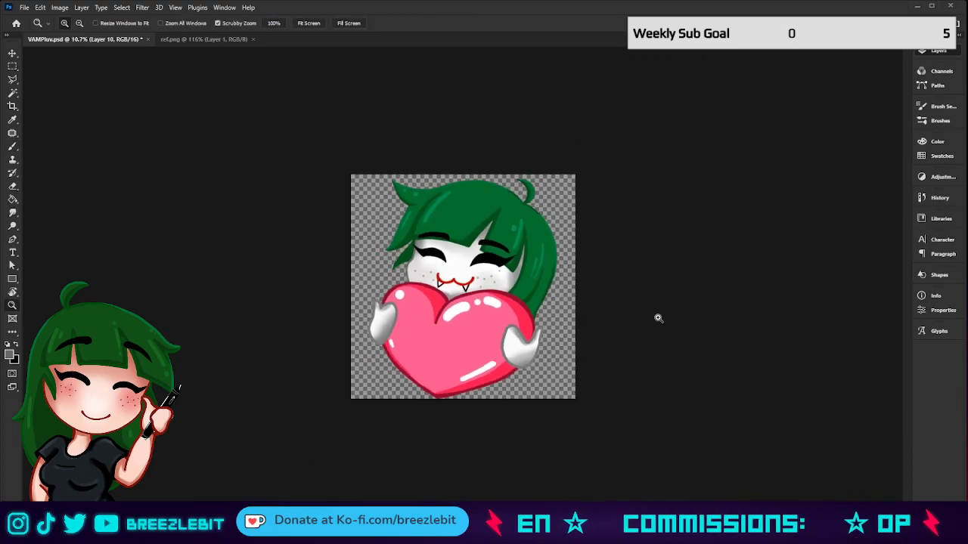
pyautogui.click(868, 320)
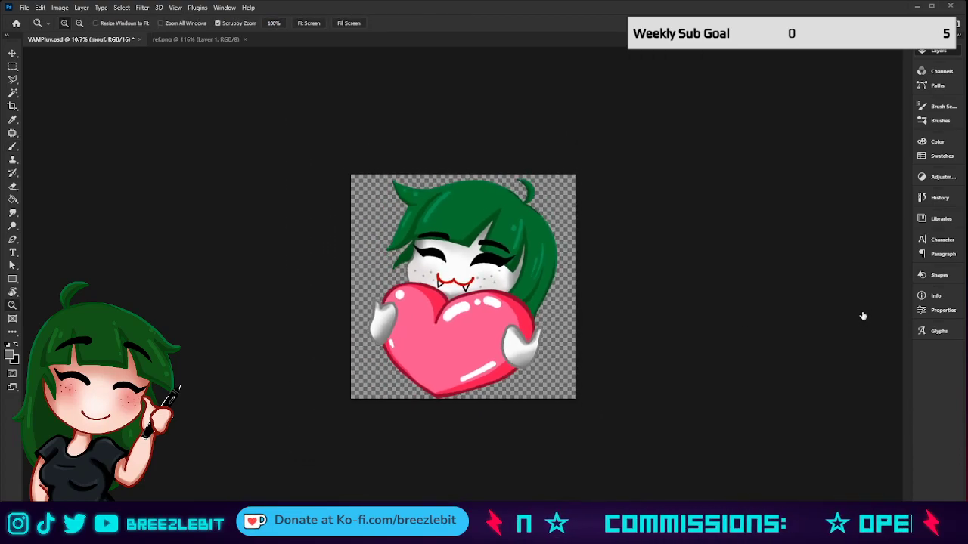
pyautogui.keyDown('ctrl'); pyautogui.click(866, 312); pyautogui.keyUp('ctrl')
pyautogui.hotkey('ctrl', 't')
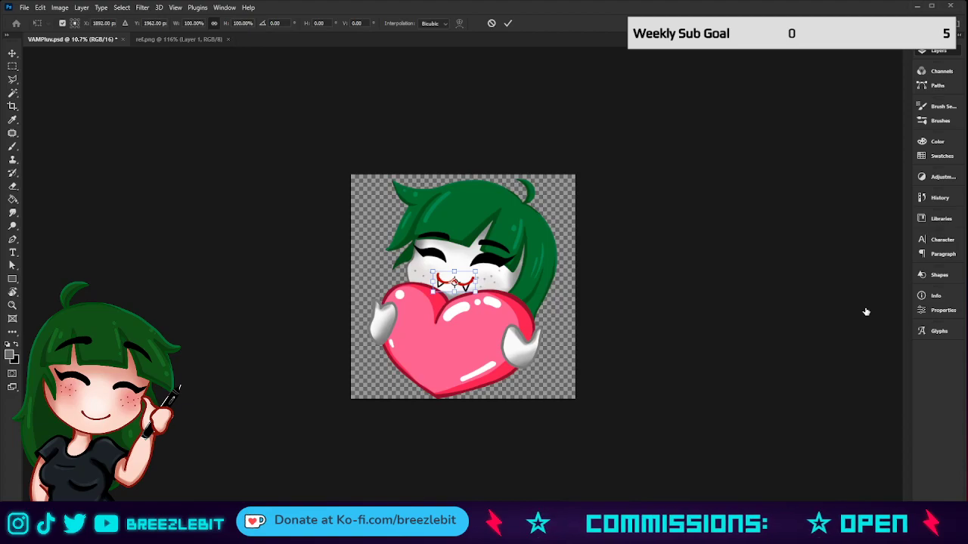
pyautogui.moveTo(465, 285); pyautogui.dragTo(465, 280)
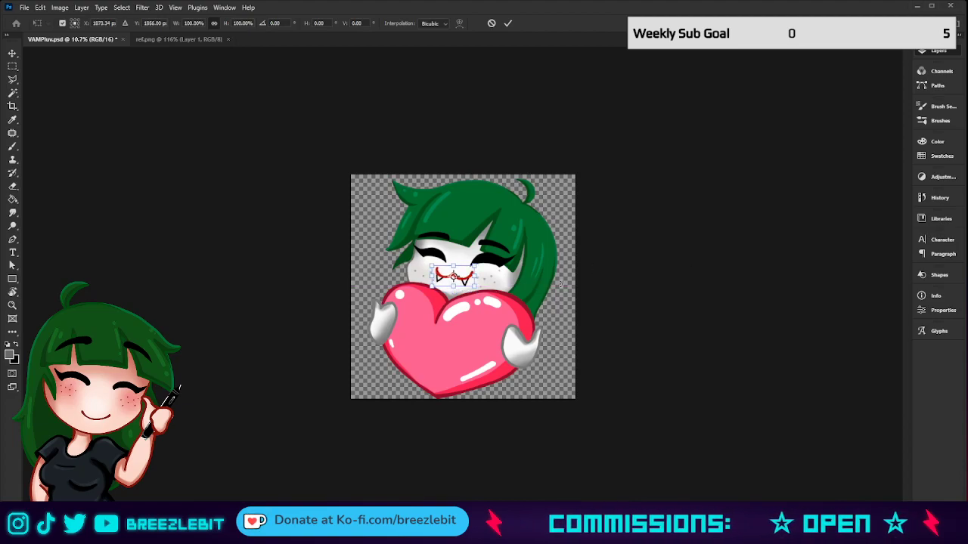
pyautogui.press('Return')
# Enclose the fang on the left side of the mouth in a Polygonal Lasso selection and target only the mouf layer.
pyautogui.press('z')
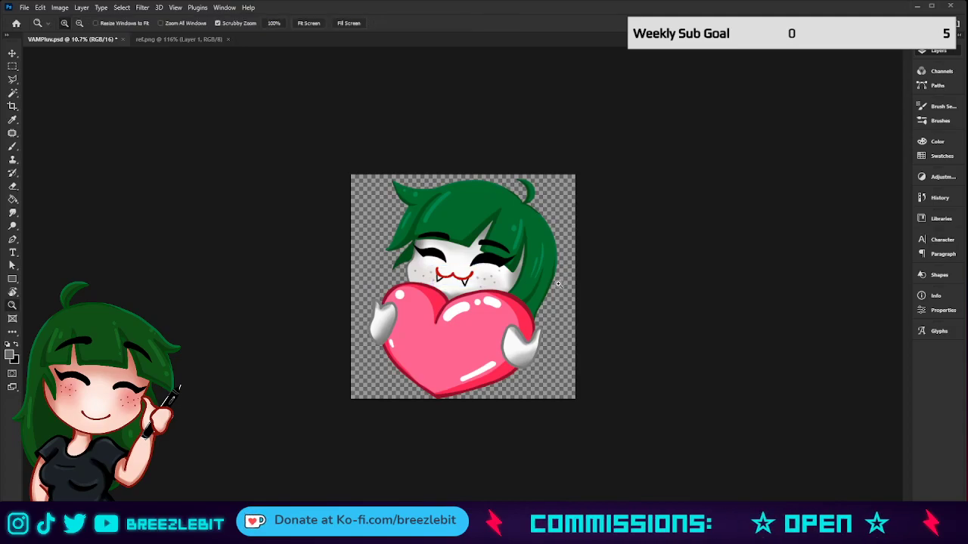
pyautogui.moveTo(455, 294); pyautogui.dragTo(529, 309)
pyautogui.press('l')
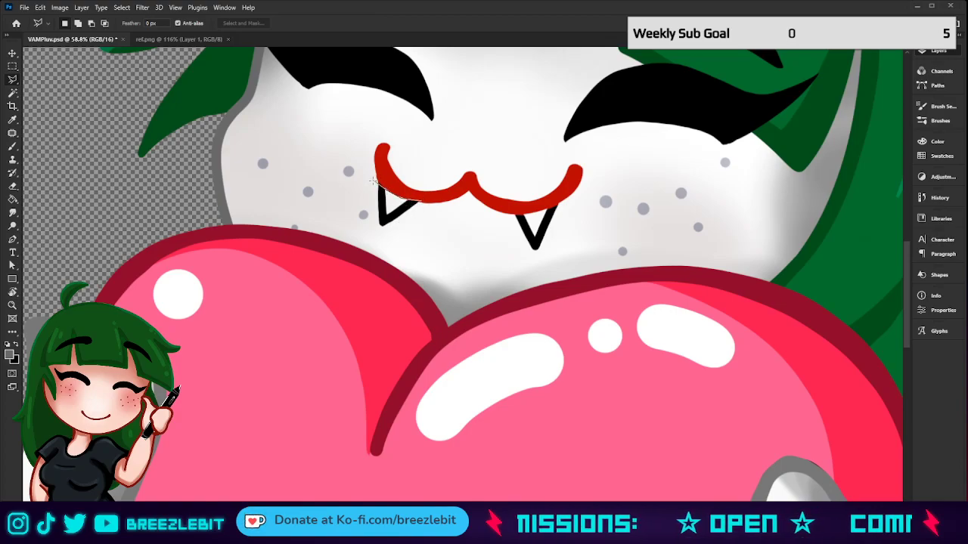
pyautogui.moveTo(373, 177)
pyautogui.mouseDown()
pyautogui.moveTo(369, 203)
pyautogui.moveTo(381, 243)
pyautogui.moveTo(418, 237)
pyautogui.moveTo(427, 200)
pyautogui.mouseUp()
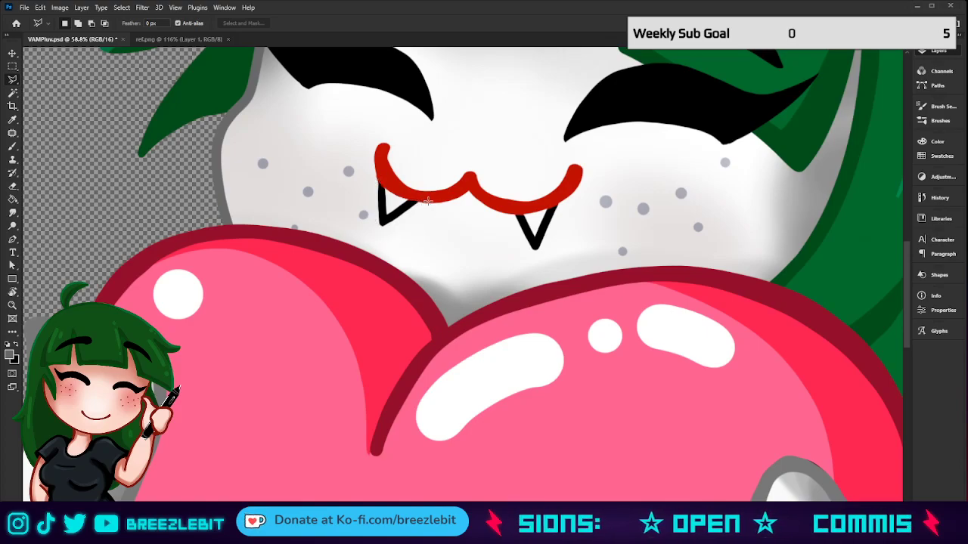
pyautogui.hotkey('ctrl', 't')
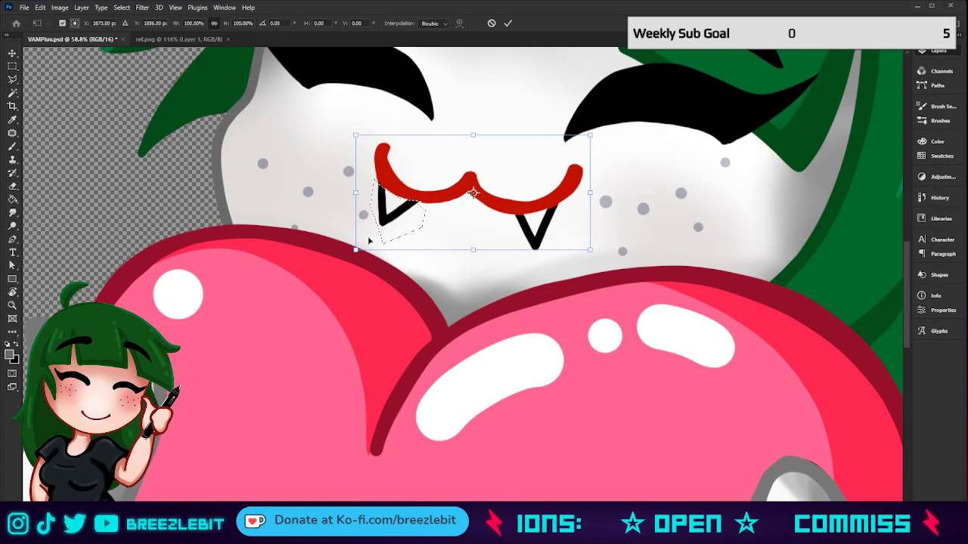
pyautogui.press('Escape')
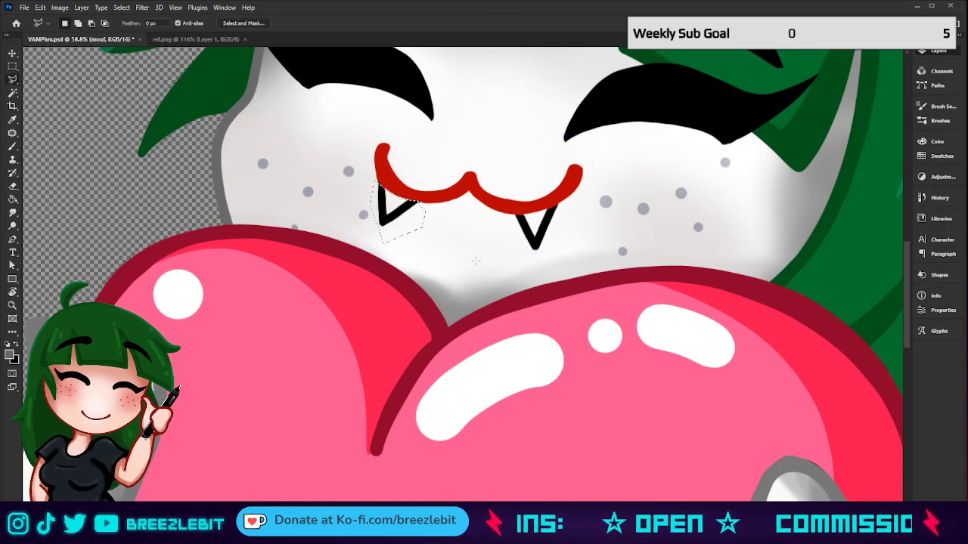
# Transform the selected left fang to about 110% width and 134% height, rotate it about -3°, and deselect it.
pyautogui.hotkey('ctrl', 't')
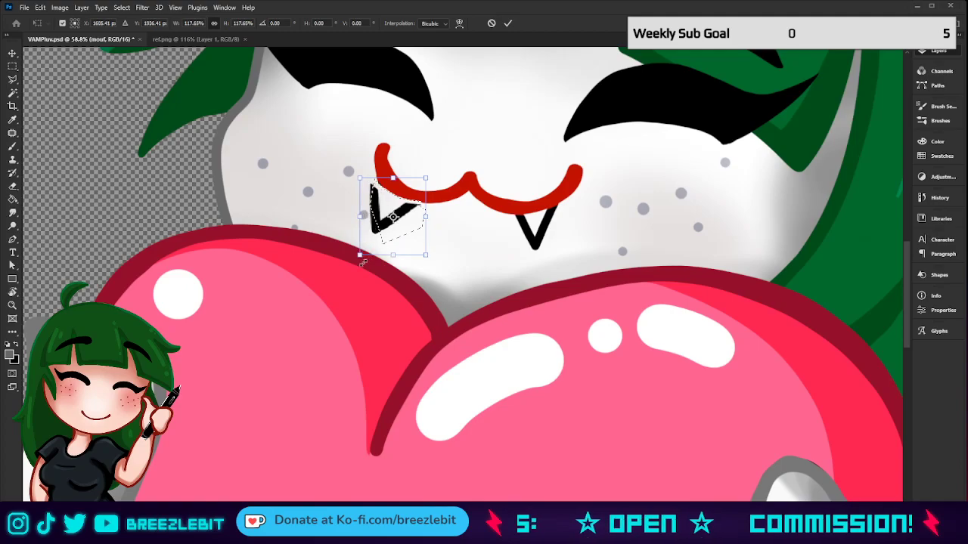
pyautogui.moveTo(363, 262); pyautogui.dragTo(362, 270)
pyautogui.moveTo(437, 275); pyautogui.dragTo(440, 271)
pyautogui.moveTo(407, 220); pyautogui.dragTo(413, 220)
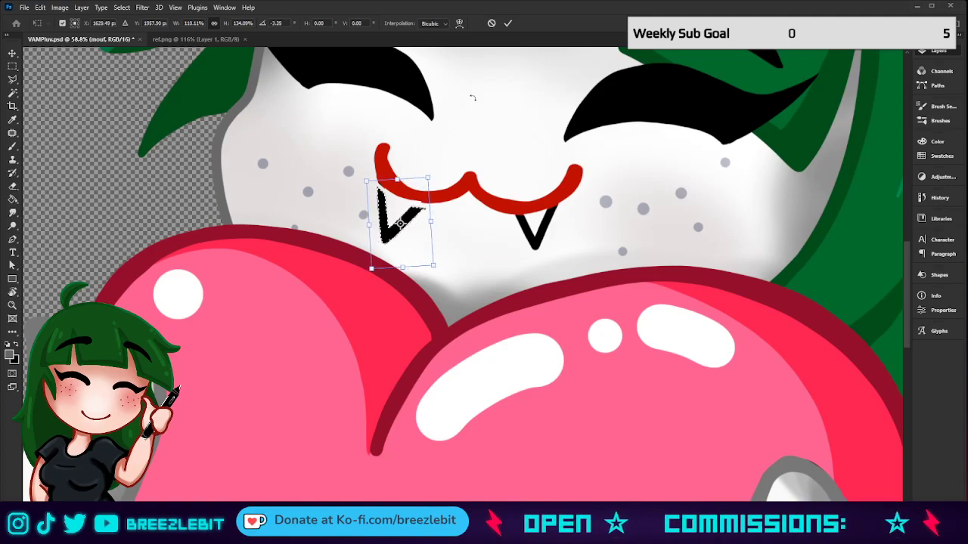
pyautogui.click(508, 23)
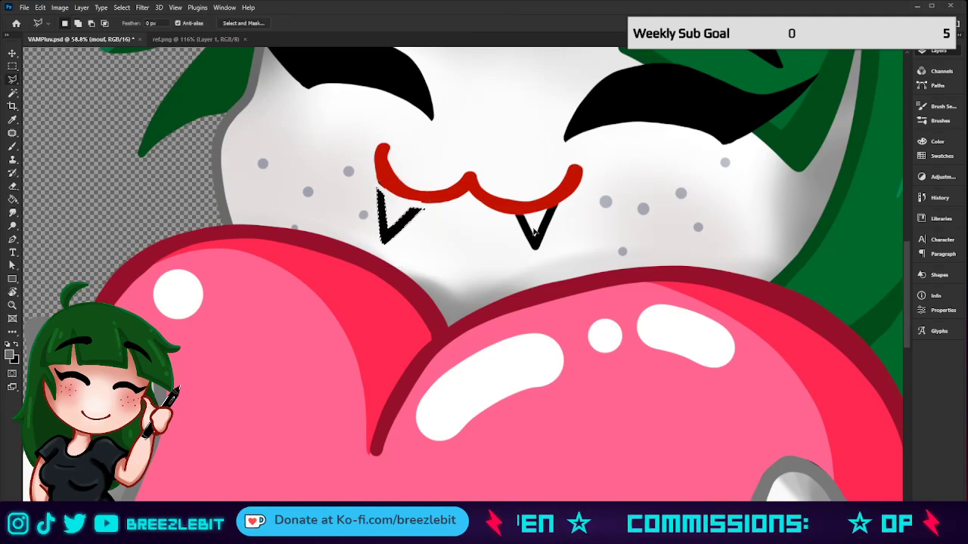
pyautogui.hotkey('ctrl', 'd')
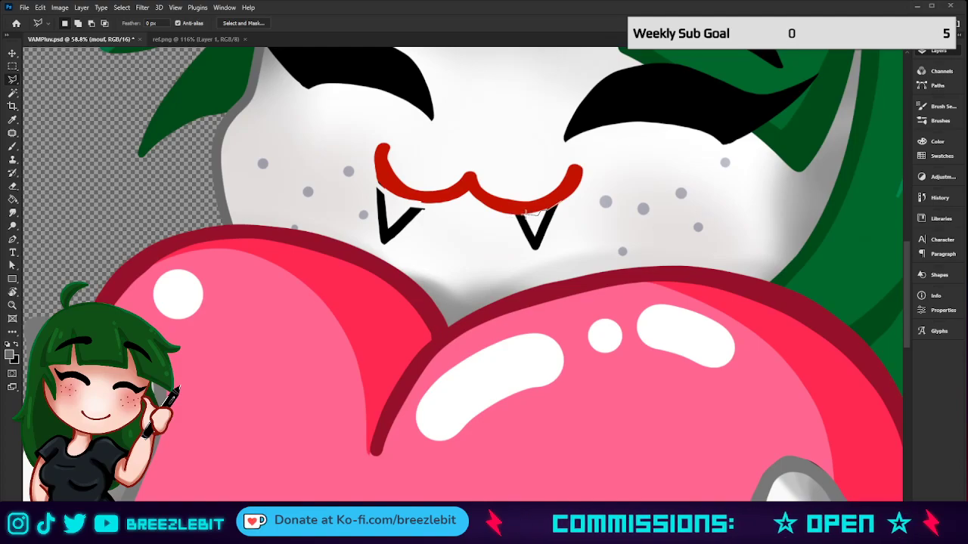
# Lasso the fang on the right side of the mouth and scale it to about 122% width and 128% height.
pyautogui.moveTo(517, 213)
pyautogui.mouseDown()
pyautogui.moveTo(504, 219)
pyautogui.moveTo(524, 255)
pyautogui.mouseUp()
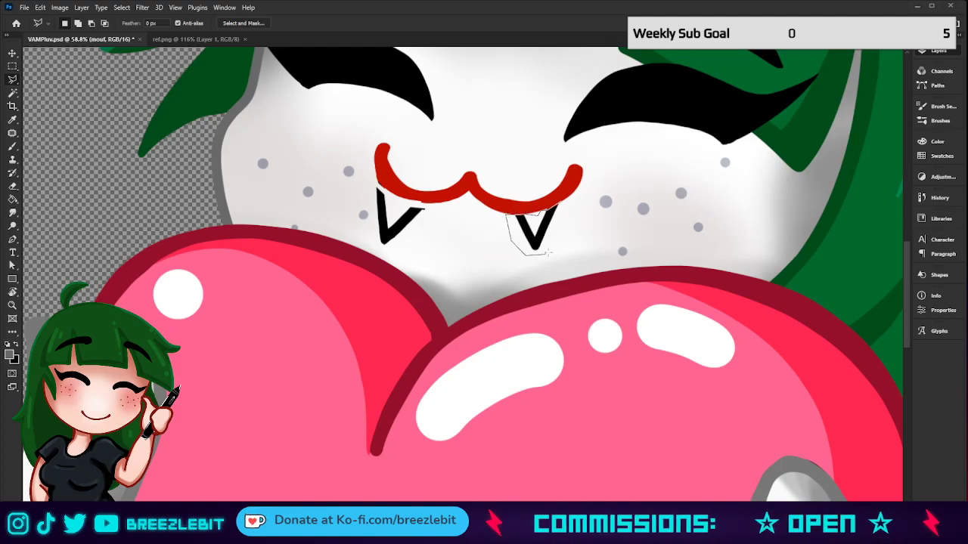
pyautogui.moveTo(567, 209); pyautogui.dragTo(566, 206)
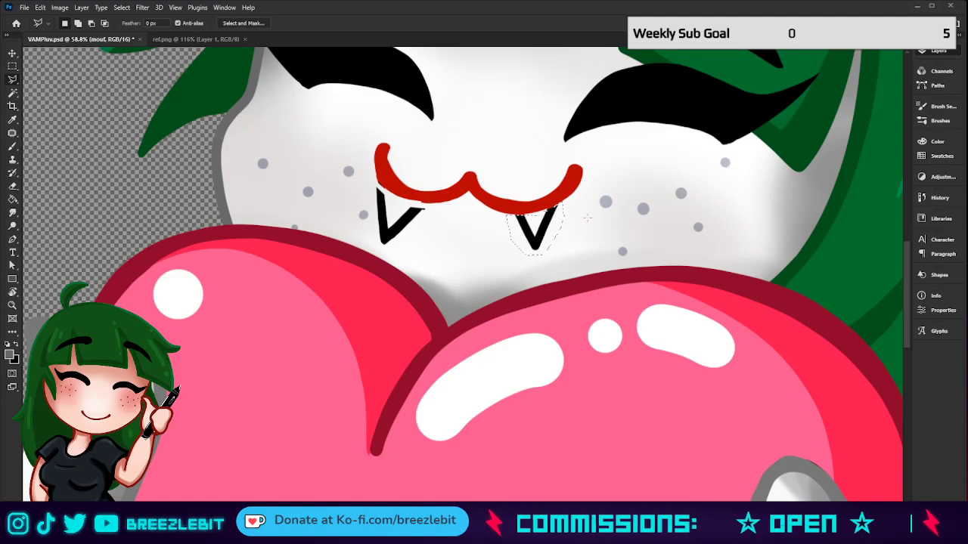
pyautogui.hotkey('ctrl', 't')
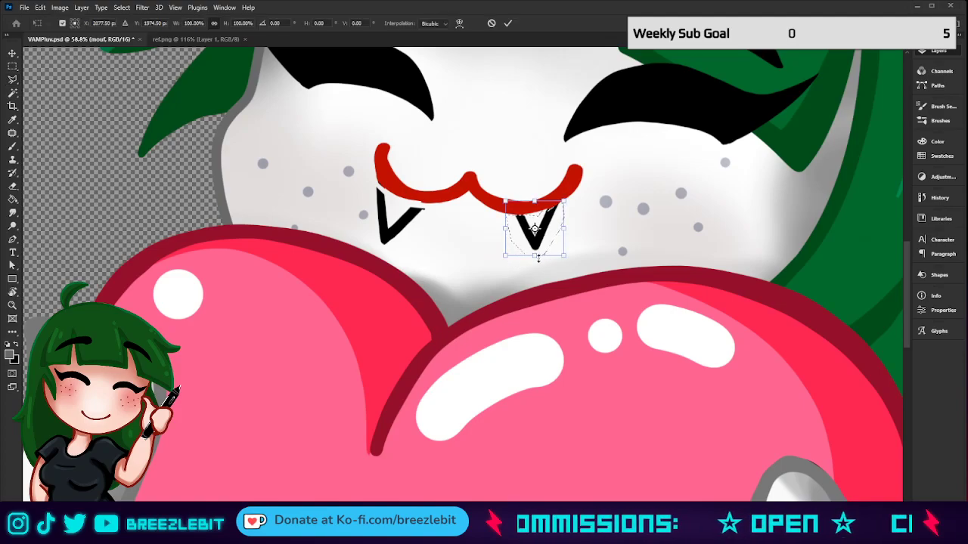
pyautogui.moveTo(535, 255); pyautogui.dragTo(534, 268)
pyautogui.moveTo(505, 236); pyautogui.dragTo(494, 241)
pyautogui.moveTo(564, 268); pyautogui.dragTo(567, 272)
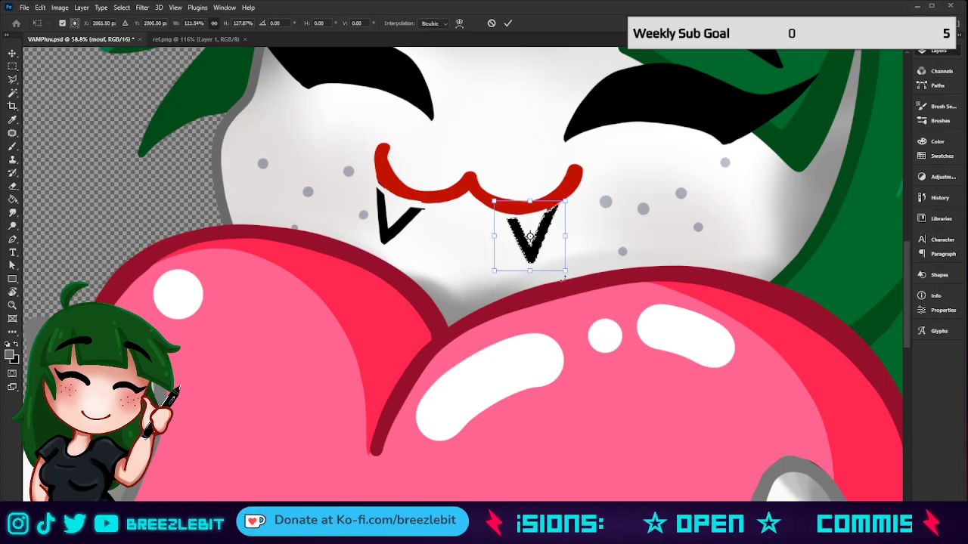
pyautogui.click(508, 25)
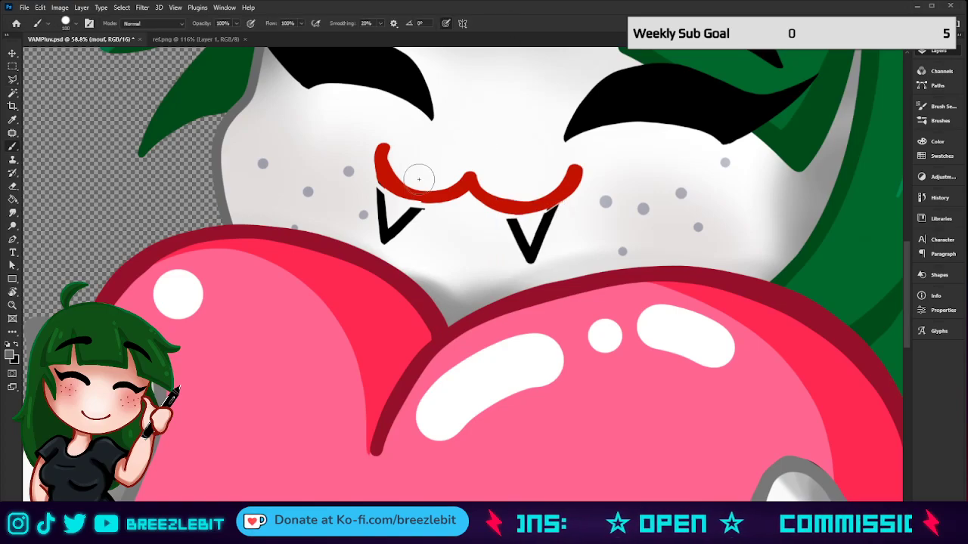
# Paint black strokes with a much smaller brush to join the upper ends of both fang outlines to the red lips.
pyautogui.press('x')
pyautogui.press('[')
pyautogui.press('[')
pyautogui.press('[')
pyautogui.press('[')
pyautogui.press('[')
pyautogui.press('[')
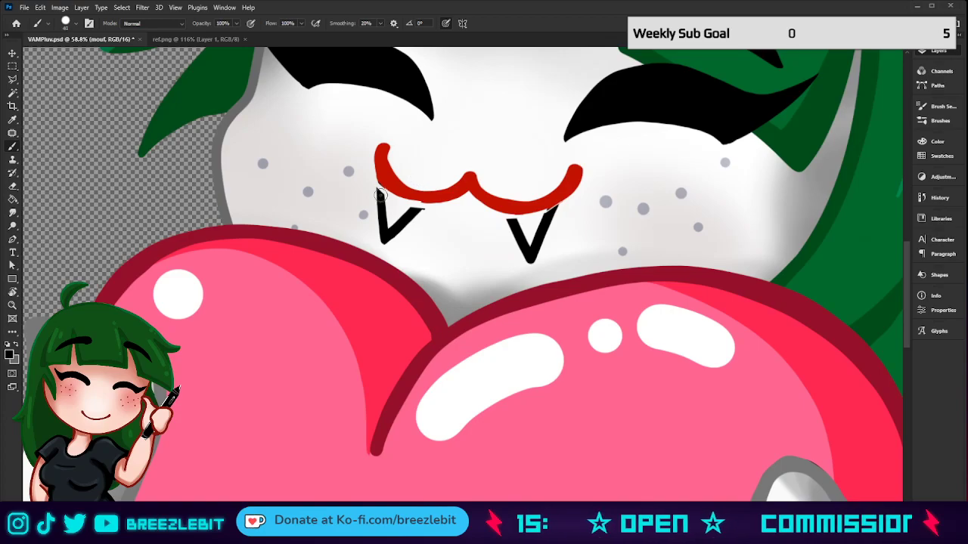
pyautogui.press('[')
pyautogui.press('[')
pyautogui.press('[')
pyautogui.press('[')
pyautogui.press('[')
pyautogui.moveTo(380, 184); pyautogui.dragTo(380, 191)
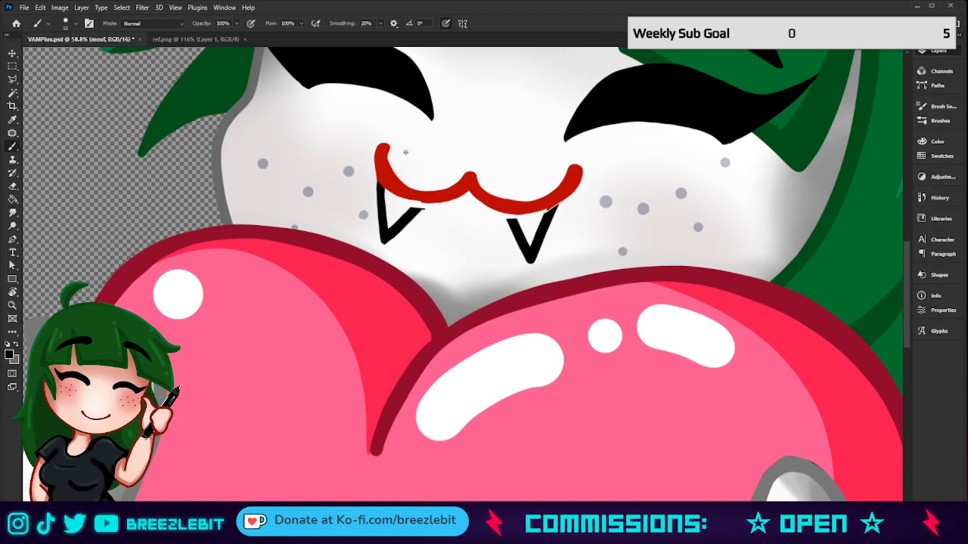
pyautogui.moveTo(417, 202); pyautogui.dragTo(405, 217)
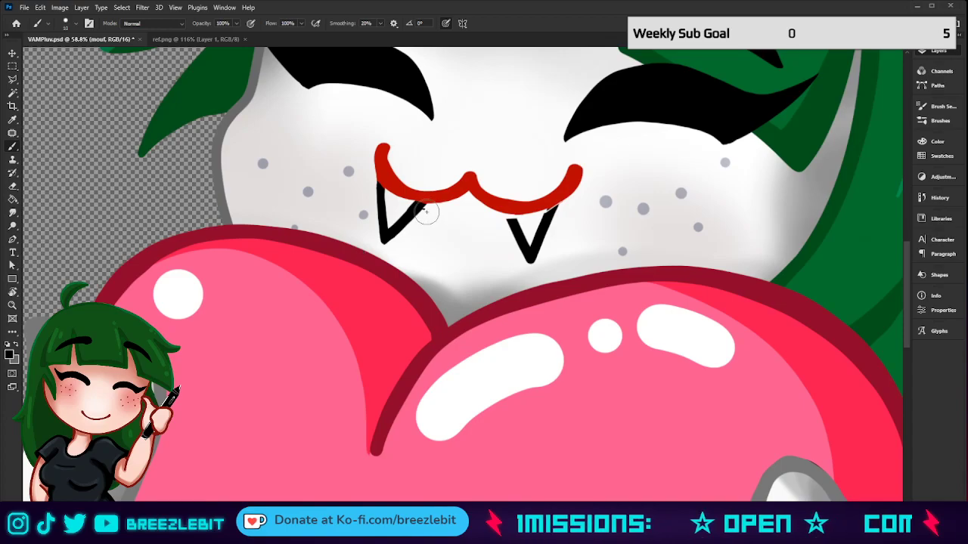
pyautogui.moveTo(425, 213); pyautogui.dragTo(378, 262)
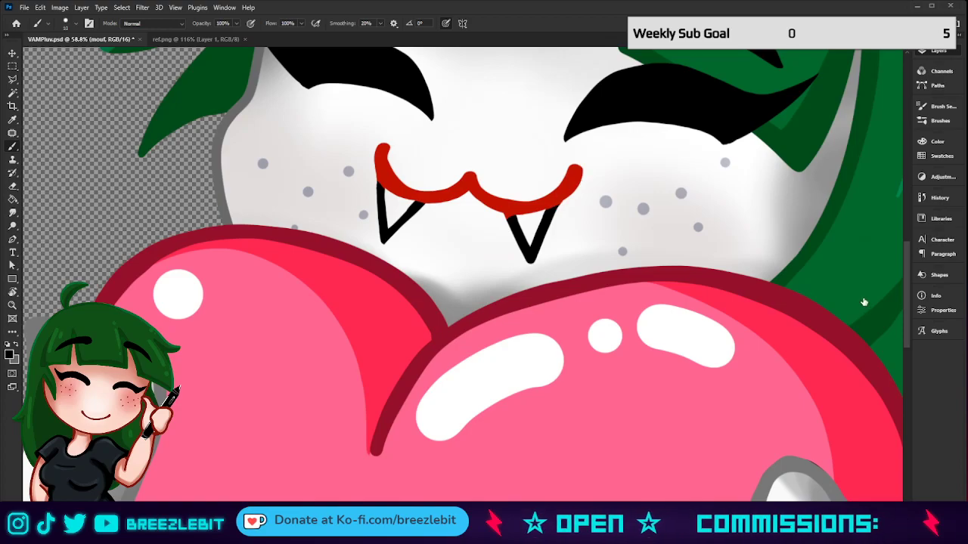
# Distort the lips and fangs together by pulling their lower-right corner slightly outward, to about 103% width and 107% height.
pyautogui.hotkey('ctrl', 'shift', 'alt', 'n')
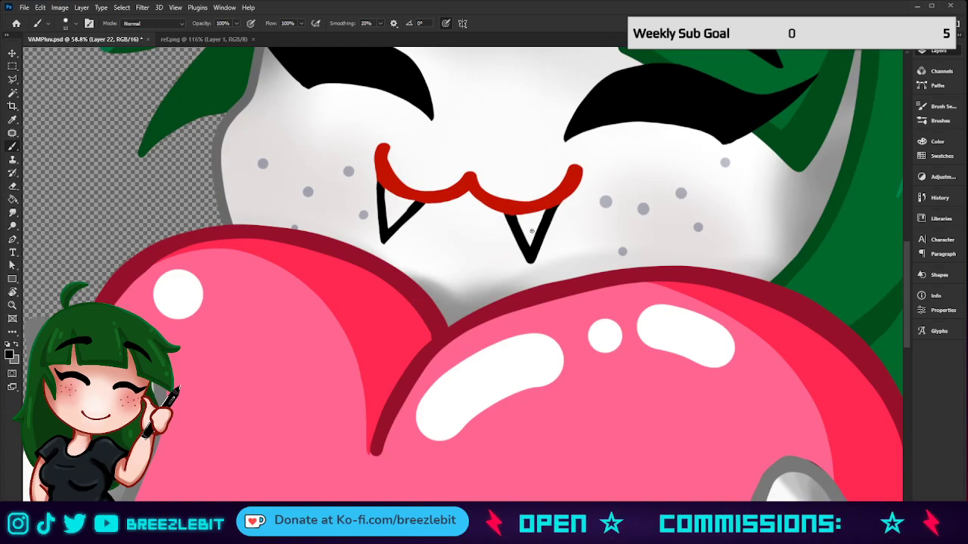
pyautogui.press('z')
pyautogui.moveTo(596, 207)
pyautogui.mouseDown()
pyautogui.moveTo(508, 302)
pyautogui.moveTo(498, 327)
pyautogui.moveTo(492, 307)
pyautogui.moveTo(563, 310)
pyautogui.moveTo(545, 316)
pyautogui.mouseUp()
pyautogui.hotkey('ctrl', 't')
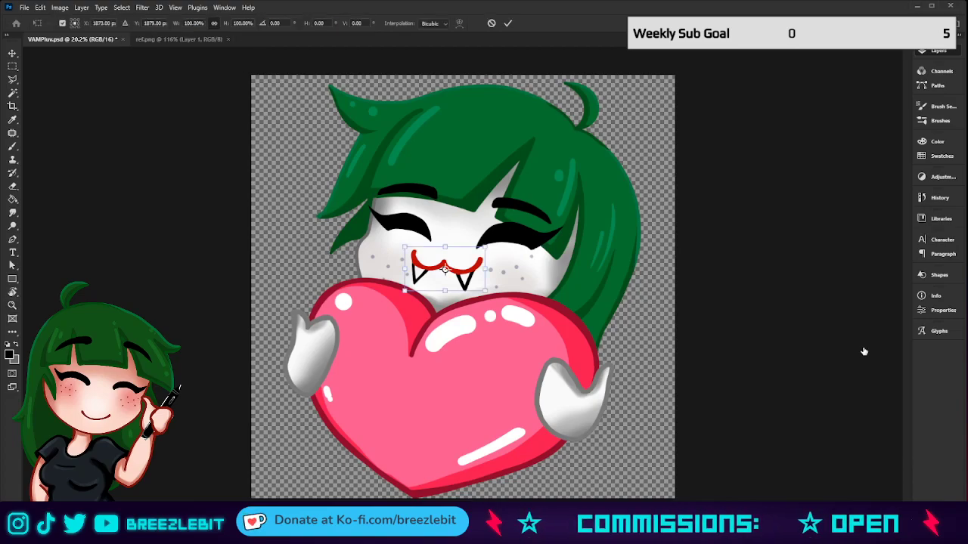
pyautogui.moveTo(486, 294); pyautogui.dragTo(488, 297)
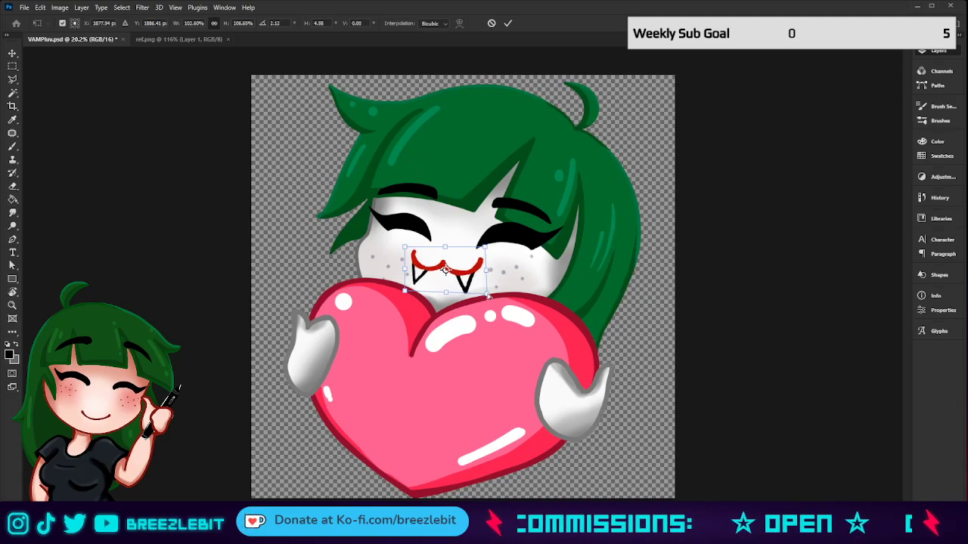
pyautogui.click(507, 24)
pyautogui.press('z')
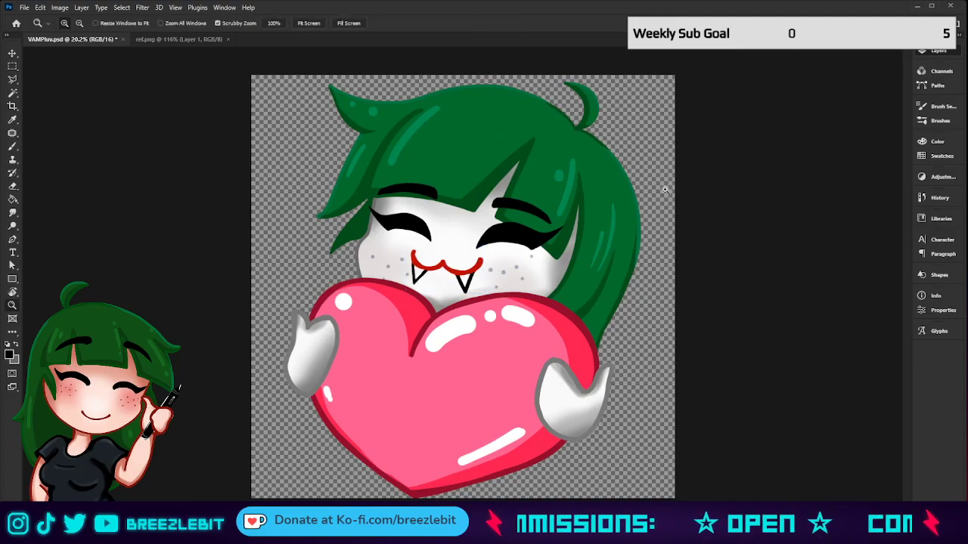
pyautogui.hotkey('ctrl', 't')
pyautogui.press('Return')
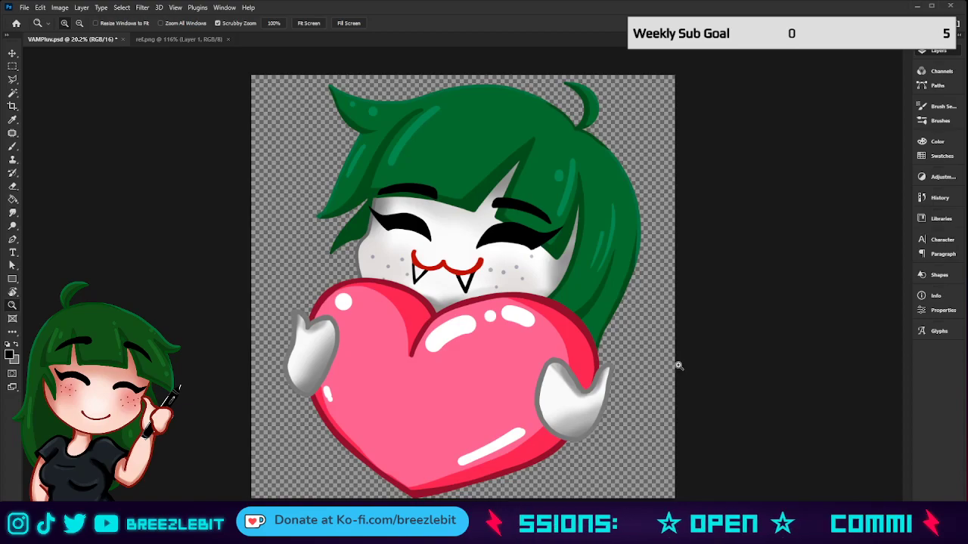
# Paste the copied anatomical heart image into the emote drawing.
pyautogui.moveTo(512, 344); pyautogui.dragTo(893, 305)
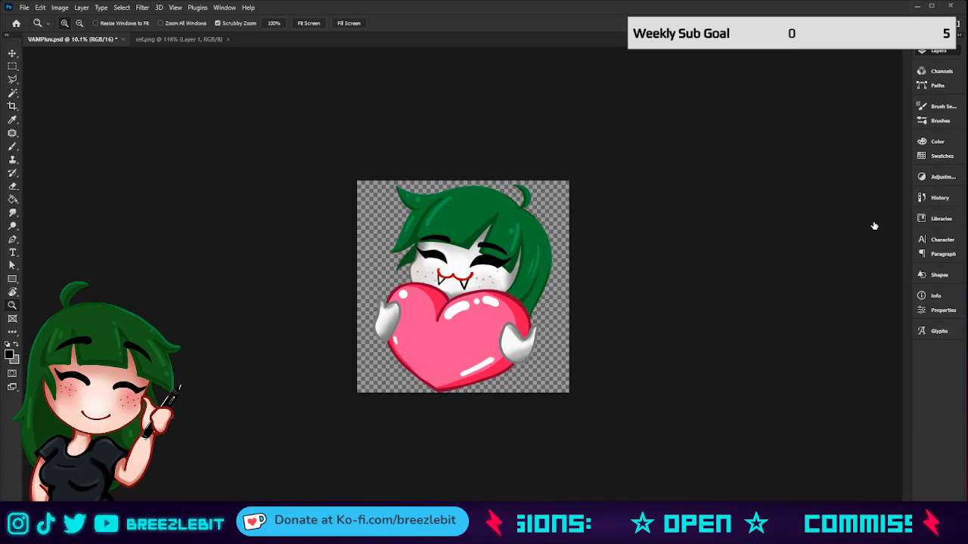
pyautogui.hotkey('ctrl', 'v')
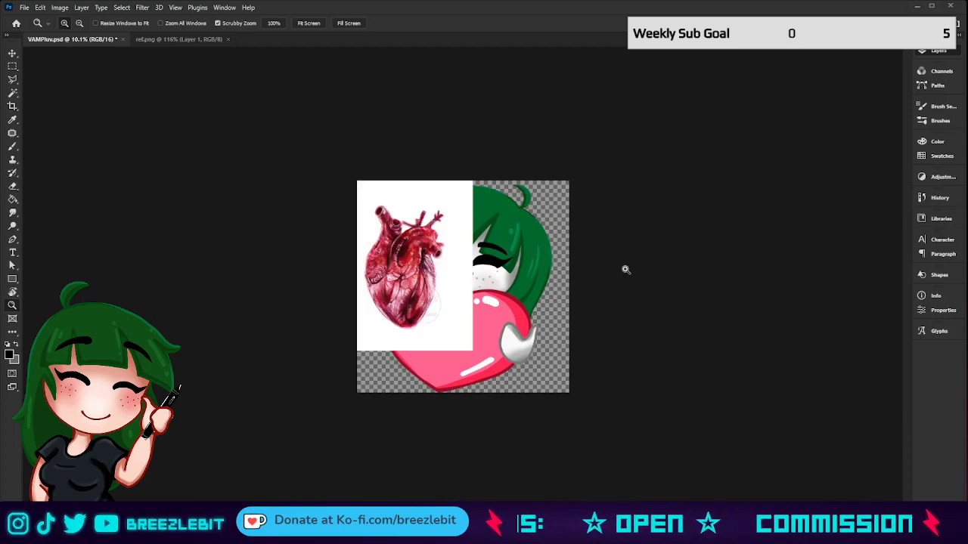
pyautogui.hotkey('ctrl', 't')
pyautogui.click(508, 24)
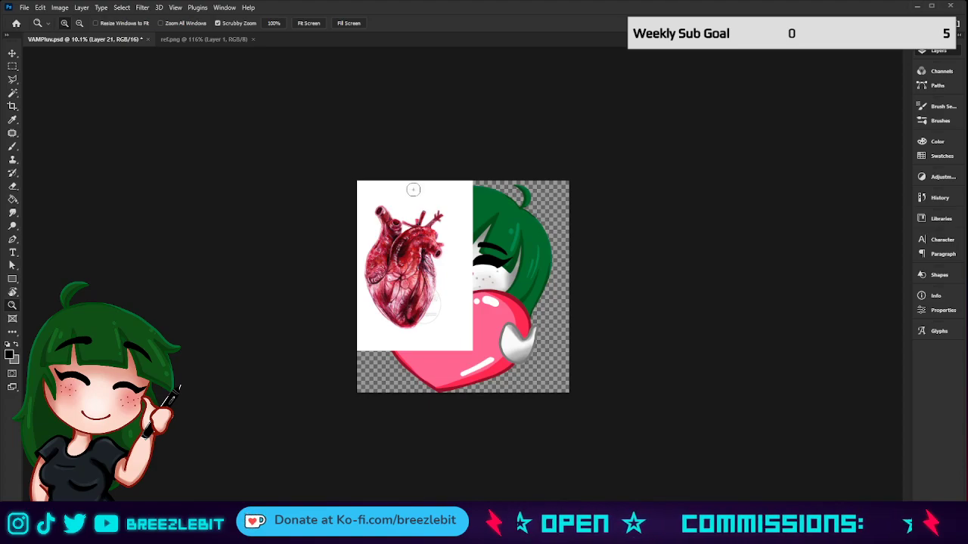
# Select the white background around the pasted anatomical heart with the Magic Wand at tolerance 2, delete it, and deselect.
pyautogui.press('w')
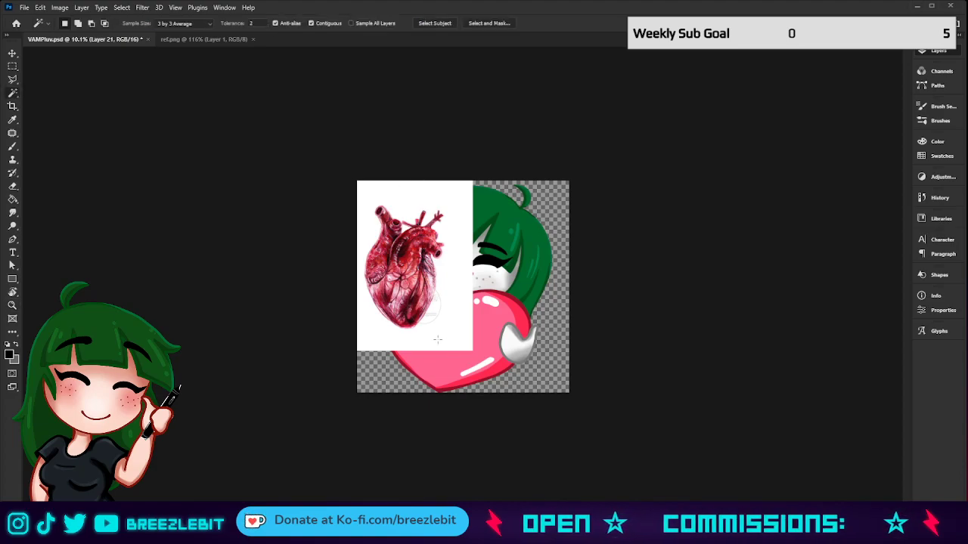
pyautogui.click(438, 341)
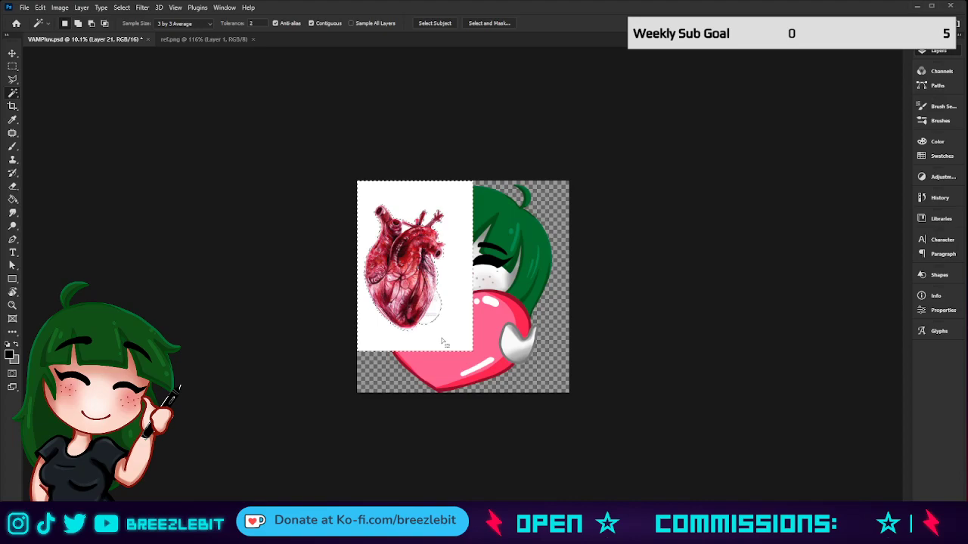
pyautogui.press('Delete')
pyautogui.hotkey('ctrl', 'd')
# Move the anatomical heart slightly toward the canvas centre and delete the white strip along the canvas's left edge.
pyautogui.hotkey('ctrl', 't')
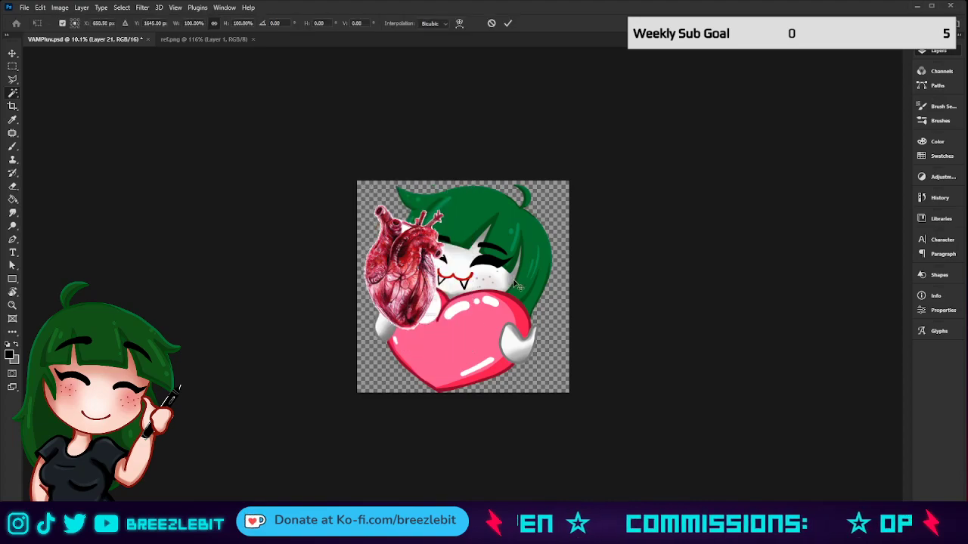
pyautogui.moveTo(442, 276); pyautogui.dragTo(459, 281)
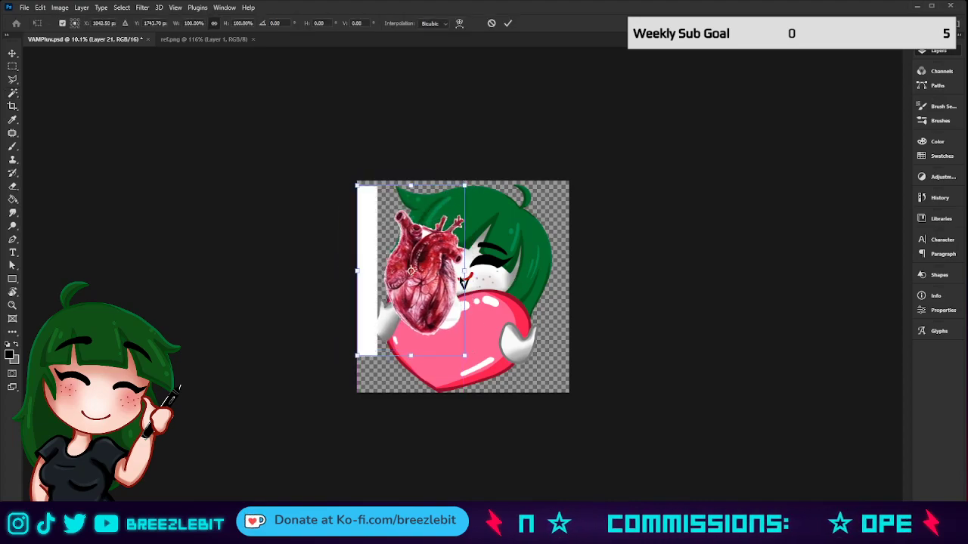
pyautogui.click(508, 23)
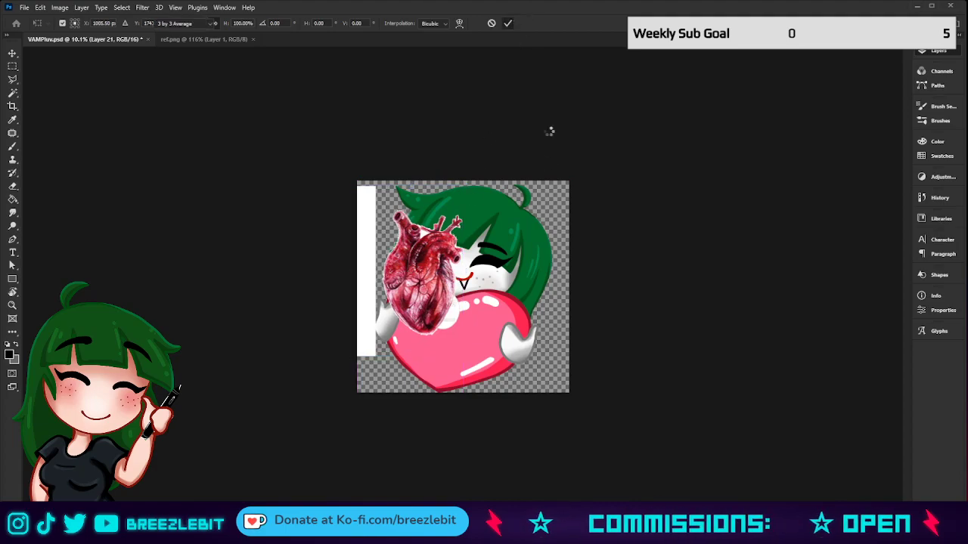
pyautogui.press('w')
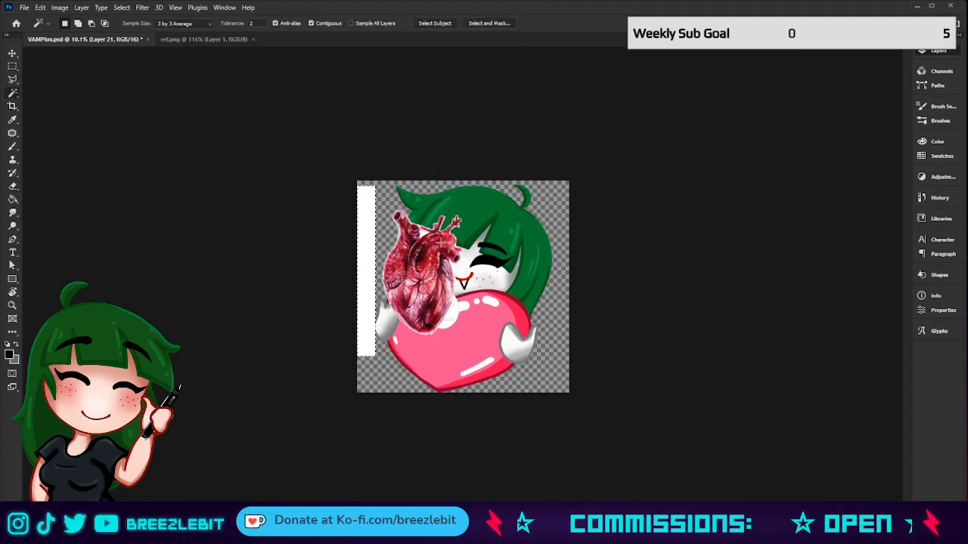
pyautogui.click(366, 242)
pyautogui.press('Delete')
pyautogui.hotkey('ctrl', 'd')
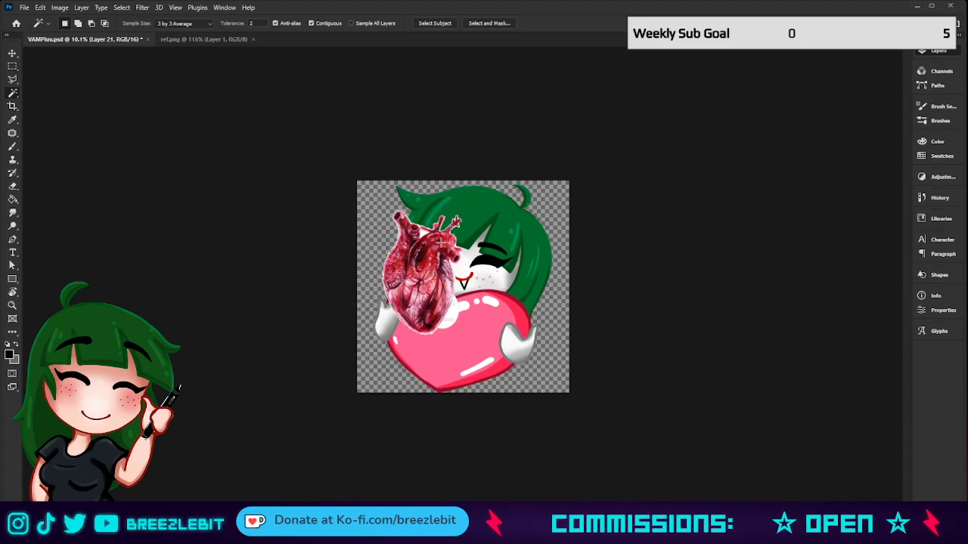
# Scale the anatomical heart to about 118.5% and position it over the character's face, above the pink heart.
pyautogui.hotkey('ctrl', 't')
pyautogui.moveTo(463, 272); pyautogui.dragTo(515, 271)
pyautogui.moveTo(468, 279); pyautogui.dragTo(563, 284)
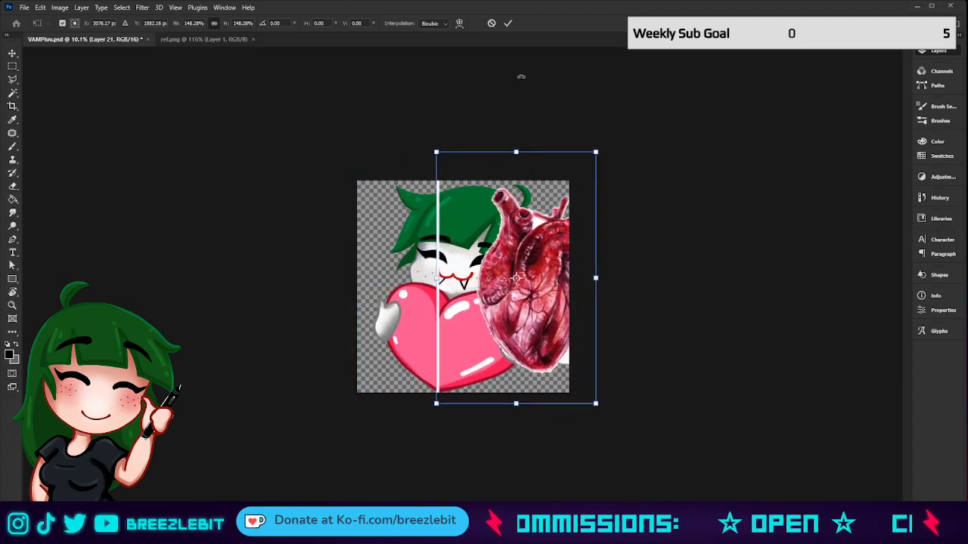
pyautogui.moveTo(518, 236); pyautogui.dragTo(457, 214)
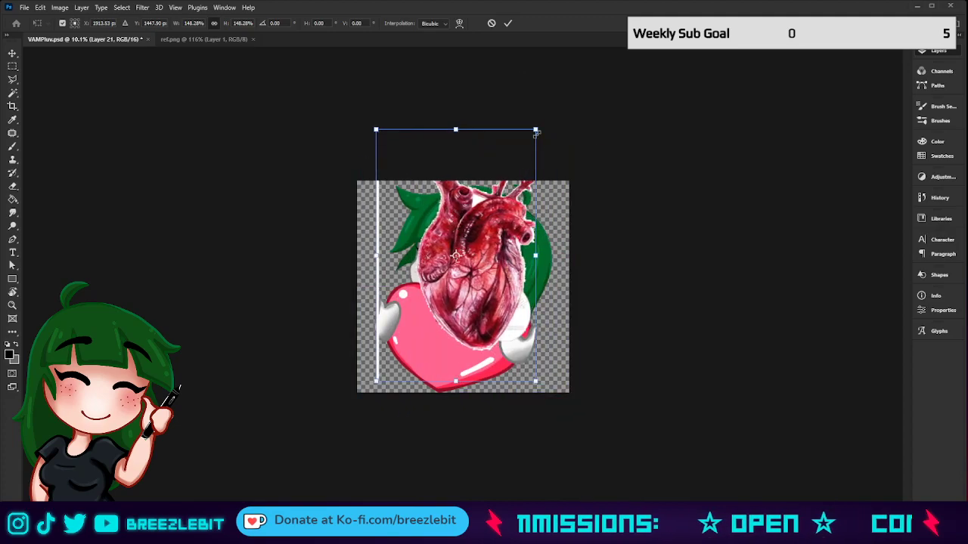
pyautogui.moveTo(535, 130); pyautogui.dragTo(504, 179)
pyautogui.moveTo(466, 273); pyautogui.dragTo(470, 227)
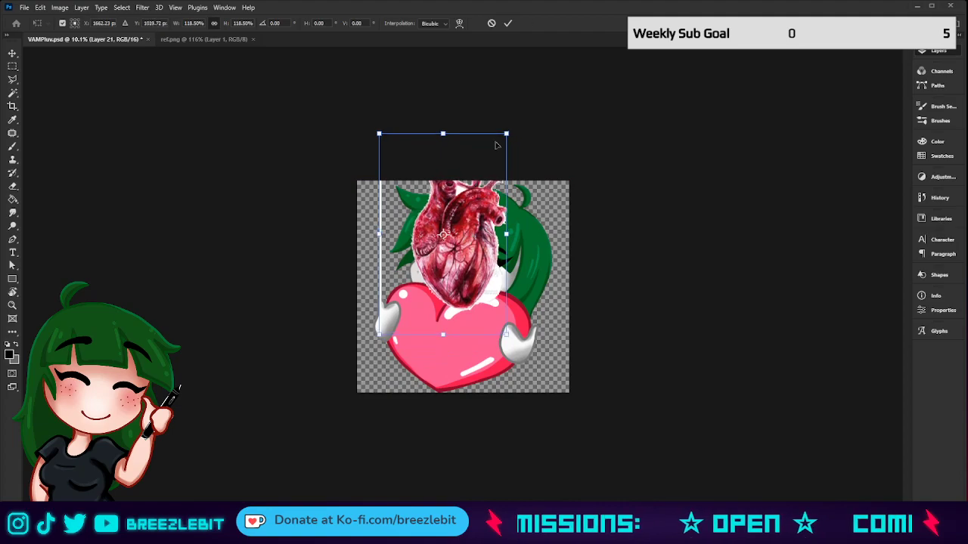
pyautogui.click(507, 23)
# Select the thin vertical white line left of the anatomical heart with the Magic Wand, delete it, and deselect.
pyautogui.press('z')
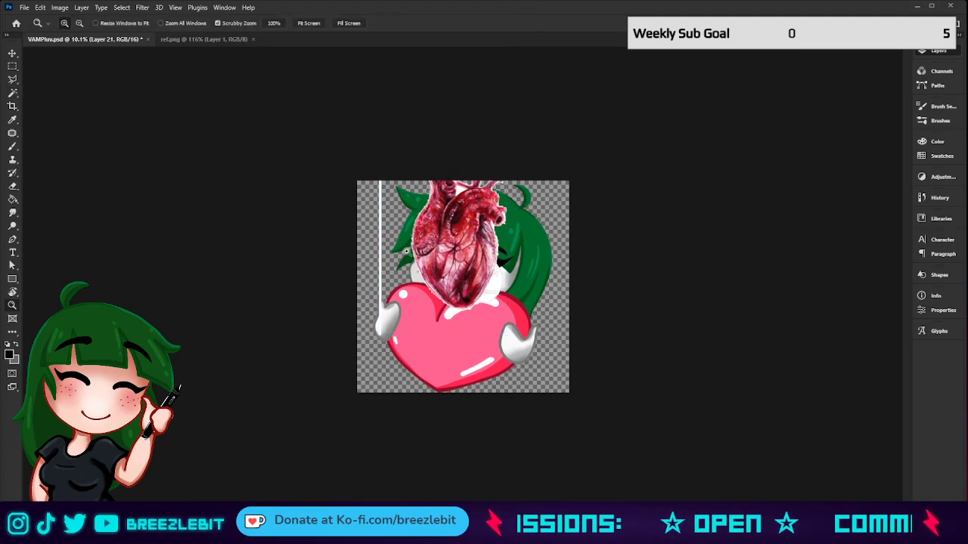
pyautogui.click(423, 257)
pyautogui.press('w')
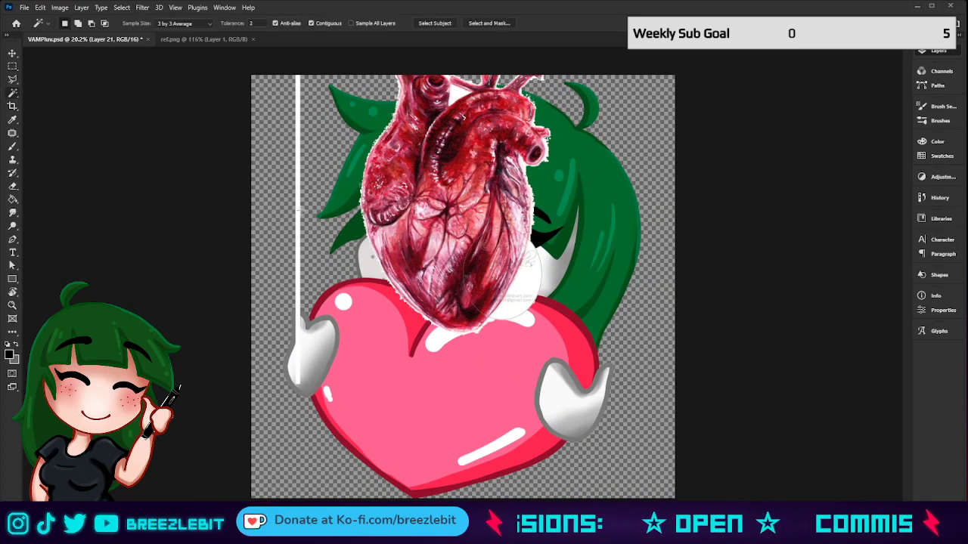
pyautogui.click(298, 211)
pyautogui.press('Delete')
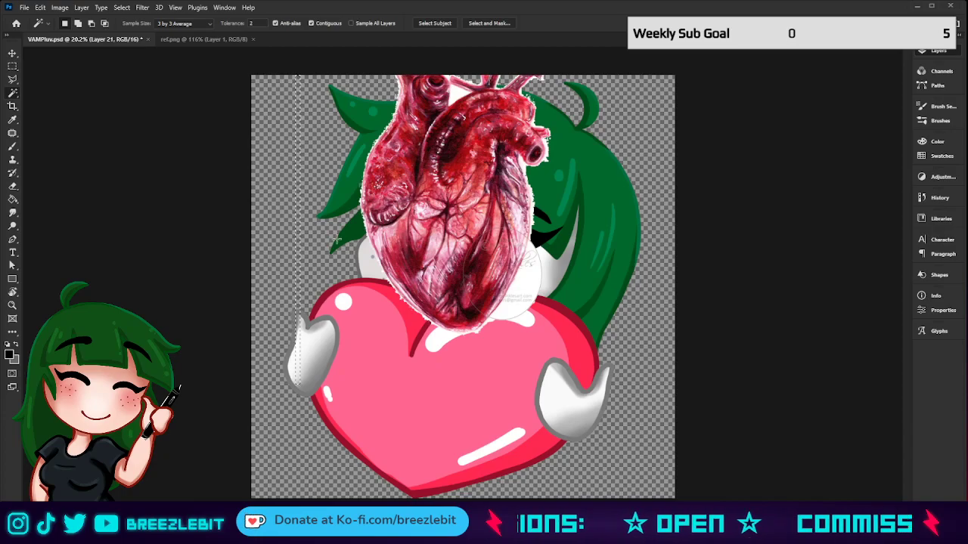
pyautogui.hotkey('ctrl', 'd')
pyautogui.press('z')
pyautogui.moveTo(446, 284); pyautogui.dragTo(425, 292)
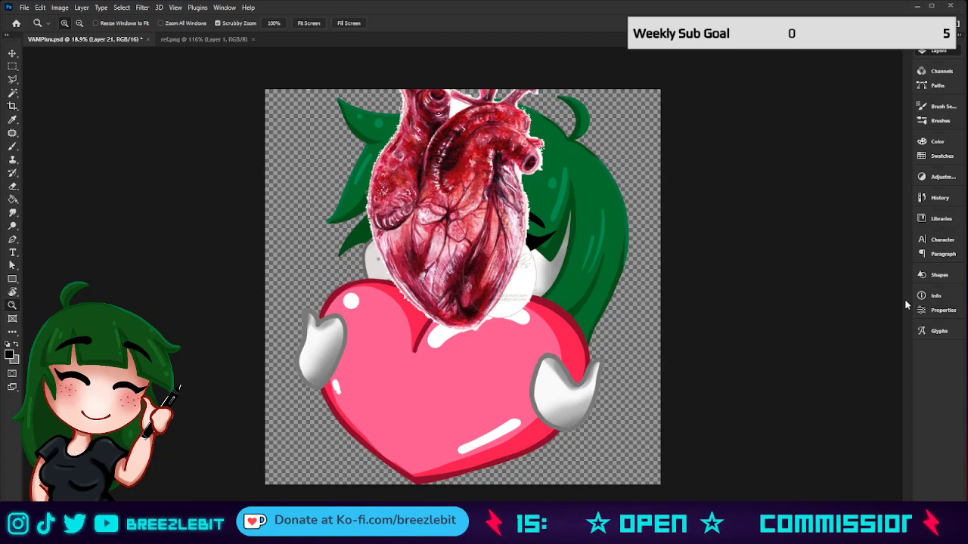
# Try to recolour the cartoon heart's fill on Layer 14 to a paler pink.
pyautogui.click(873, 322)
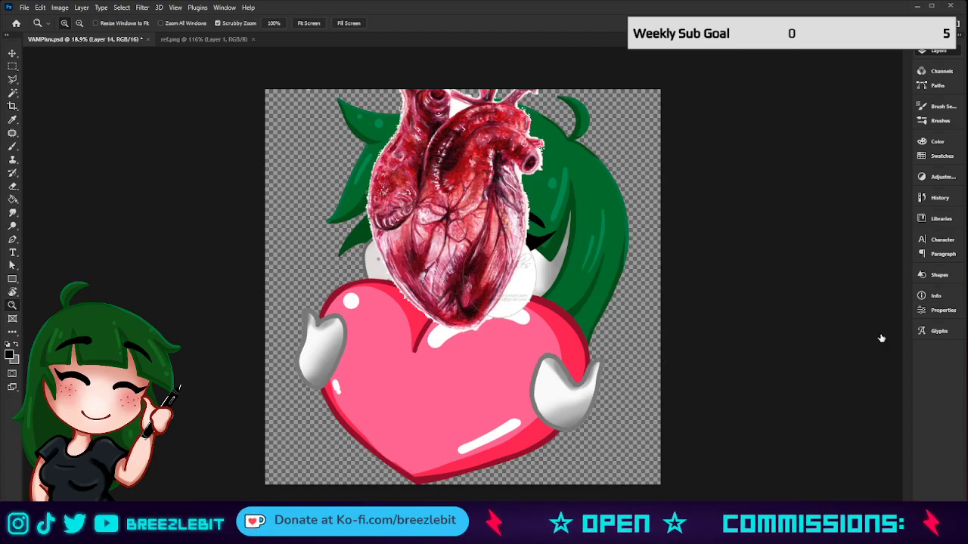
pyautogui.press('i')
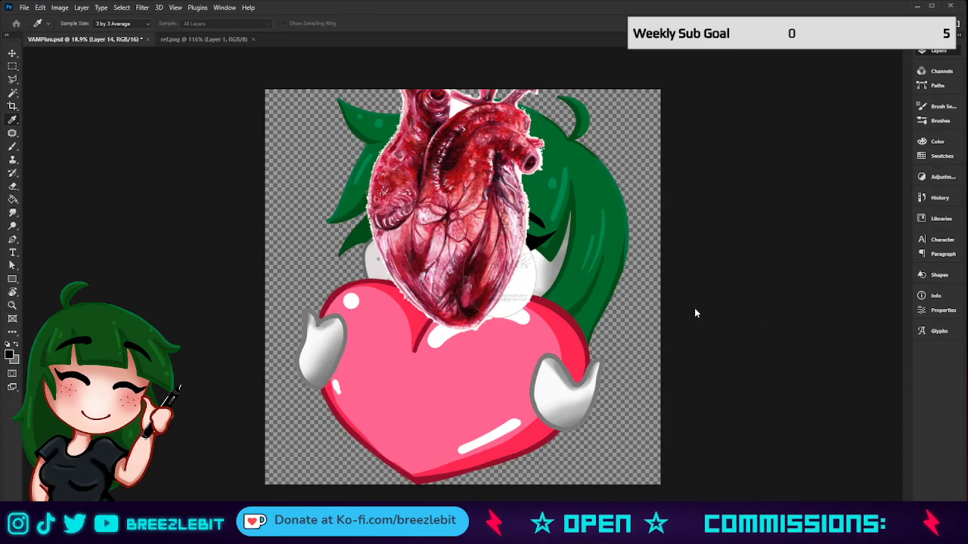
pyautogui.click(696, 309)
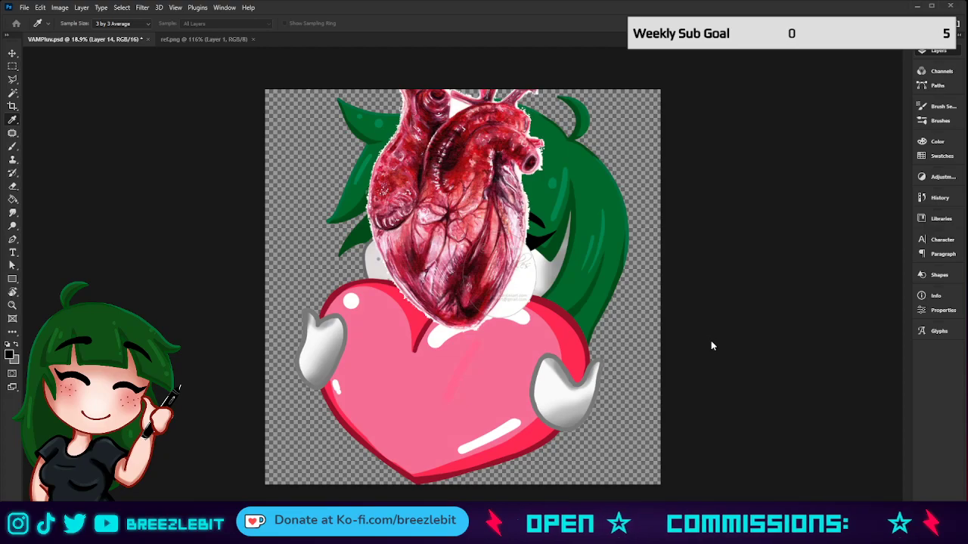
pyautogui.hotkey('ctrl', 'z')
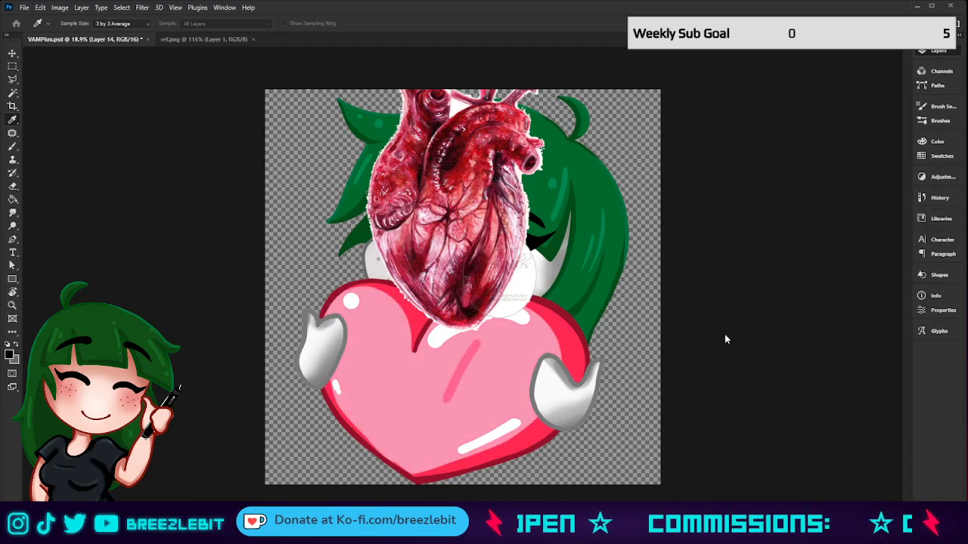
pyautogui.hotkey('ctrl', 'z')
pyautogui.hotkey('ctrl', 'z')
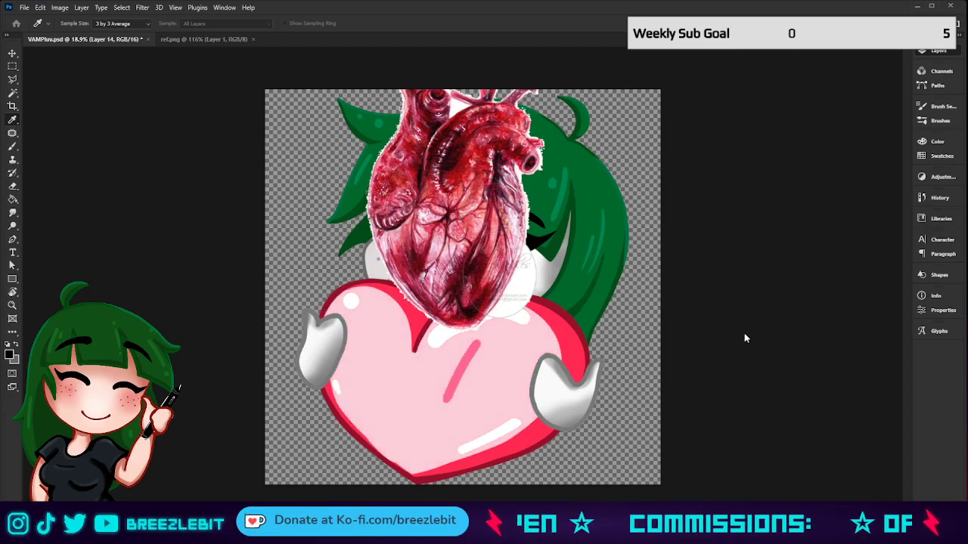
pyautogui.moveTo(744, 334); pyautogui.dragTo(723, 333)
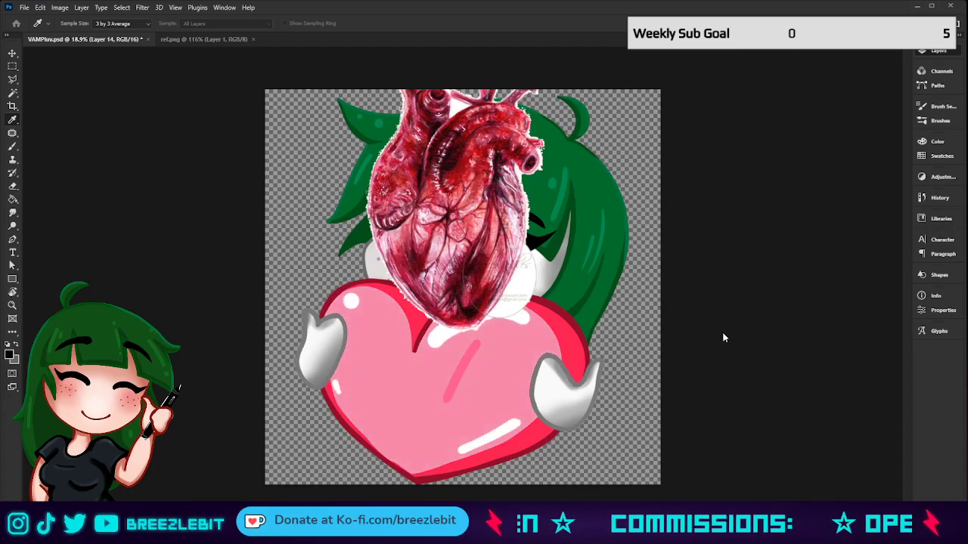
pyautogui.hotkey('ctrl', 'z')
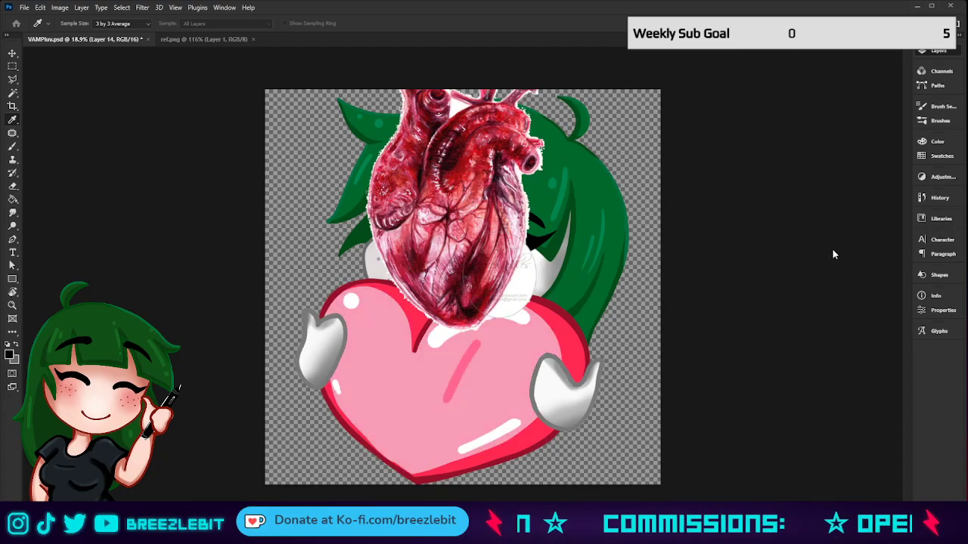
# Examine the cartoon heart's fill, shading and highlight layers by hiding and restoring them.
pyautogui.press('z')
pyautogui.hotkey('ctrl', 'z')
pyautogui.hotkey('ctrl', 'z')
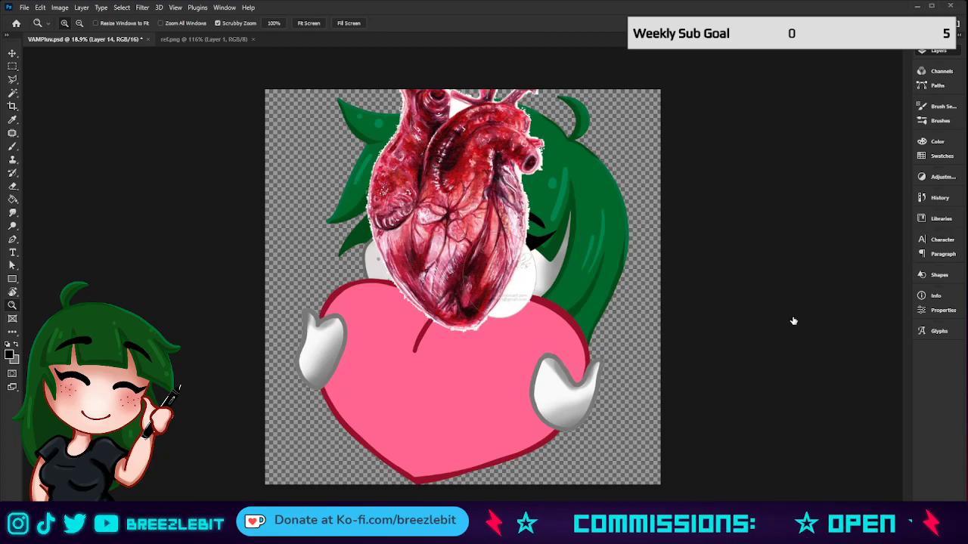
pyautogui.hotkey('ctrl', 'shift', 'z')
pyautogui.hotkey('ctrl', 'z')
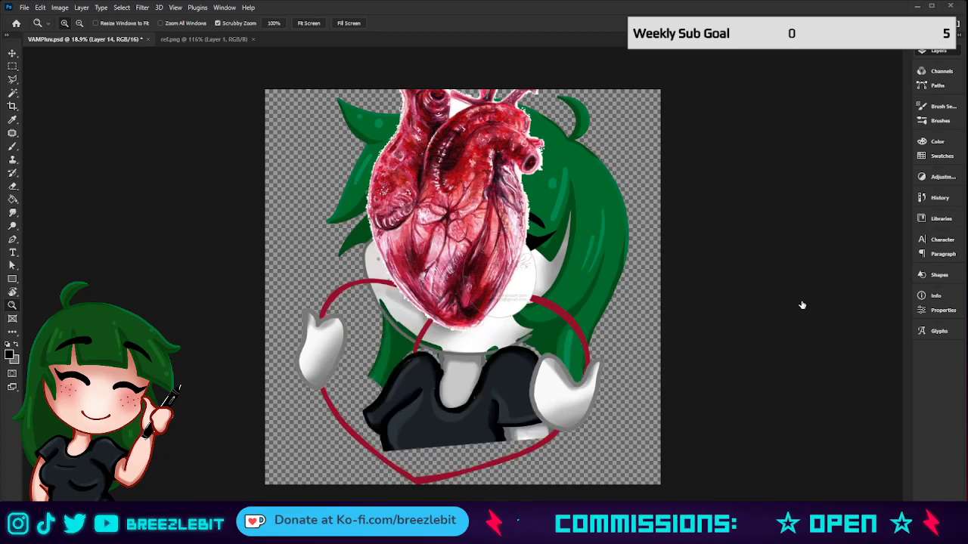
pyautogui.hotkey('ctrl', 'shift', 'z')
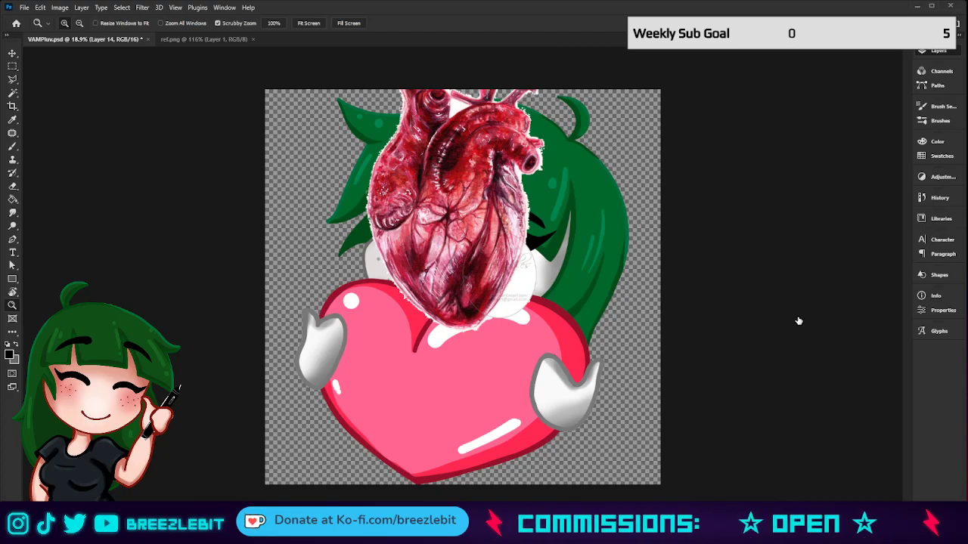
pyautogui.click(833, 292)
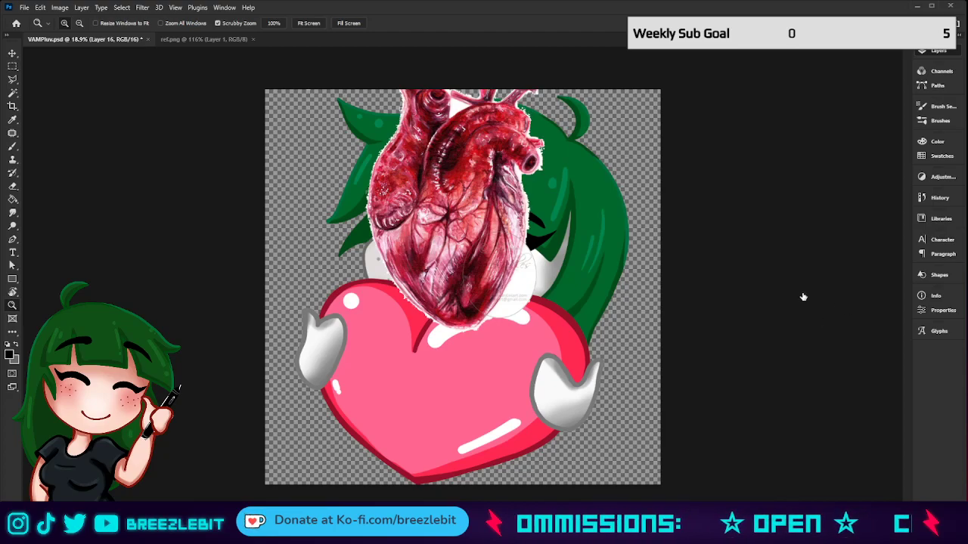
pyautogui.hotkey('ctrl', 'z')
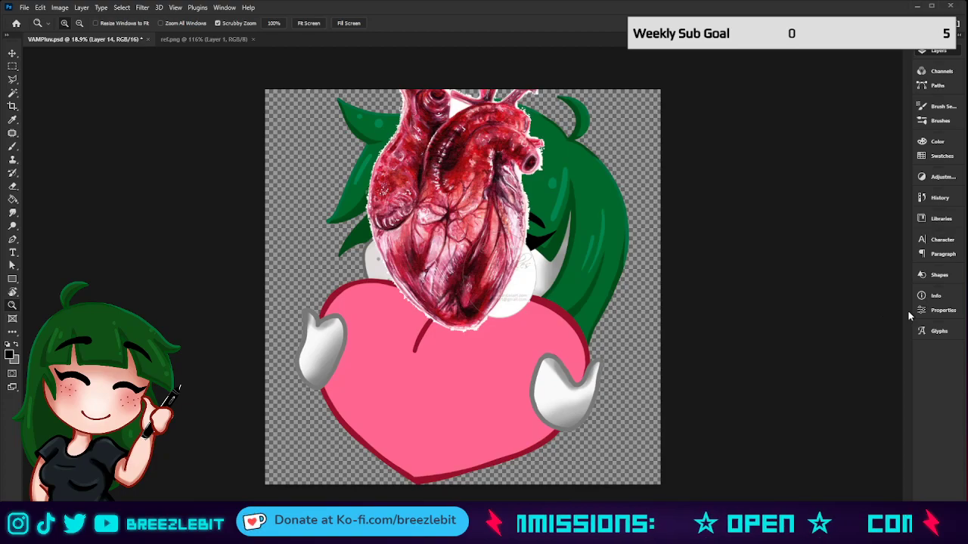
pyautogui.hotkey('ctrl', 'shift', 'z')
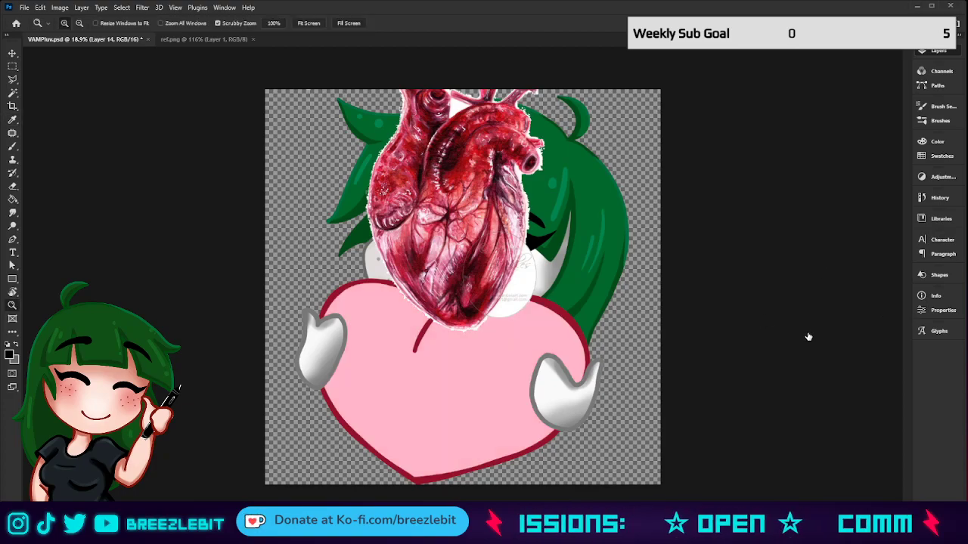
pyautogui.hotkey('ctrl', 'z')
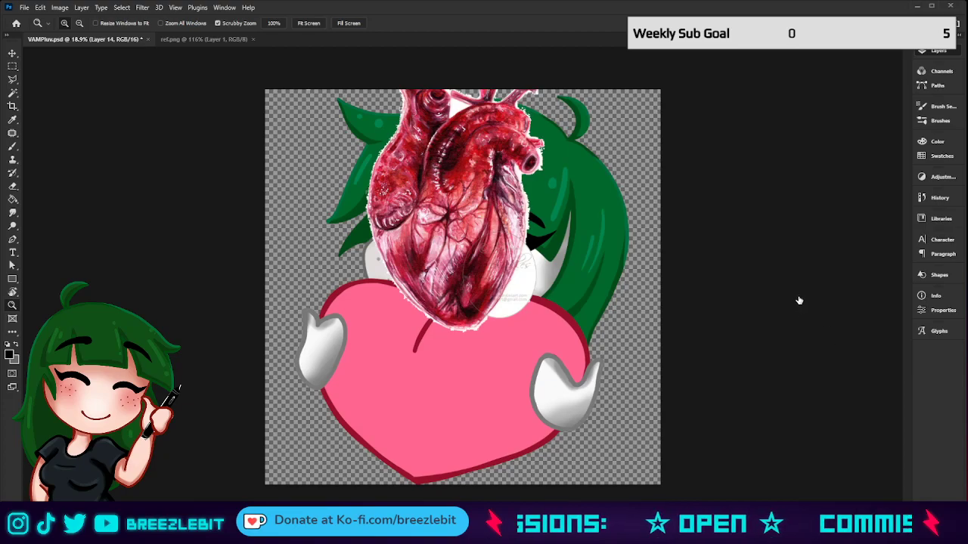
pyautogui.hotkey('ctrl', 'shift', 'z')
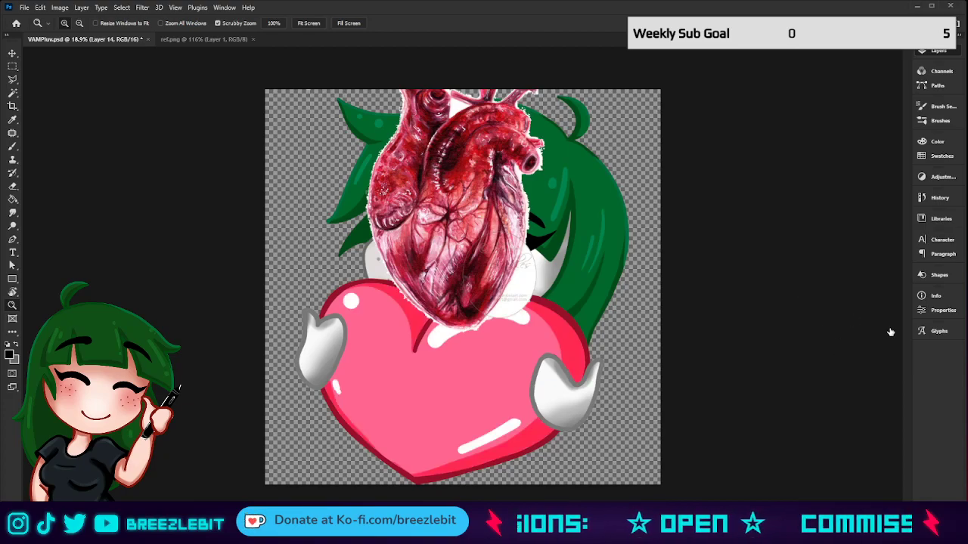
# Recolour the cartoon heart's fill on Layer 14 to a pale salmon pink by adjusting its hue, saturation and lightness.
pyautogui.press('i')
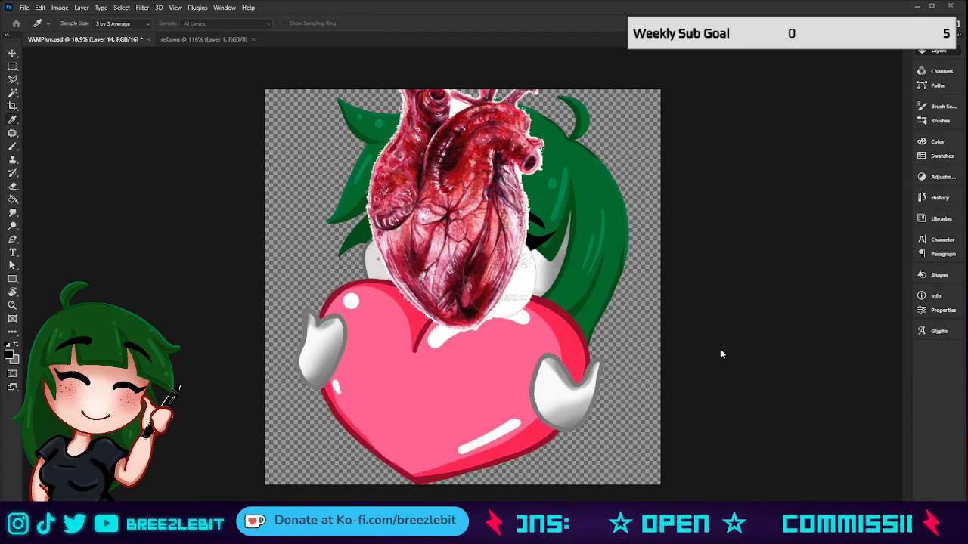
pyautogui.hotkey('ctrl', 'z')
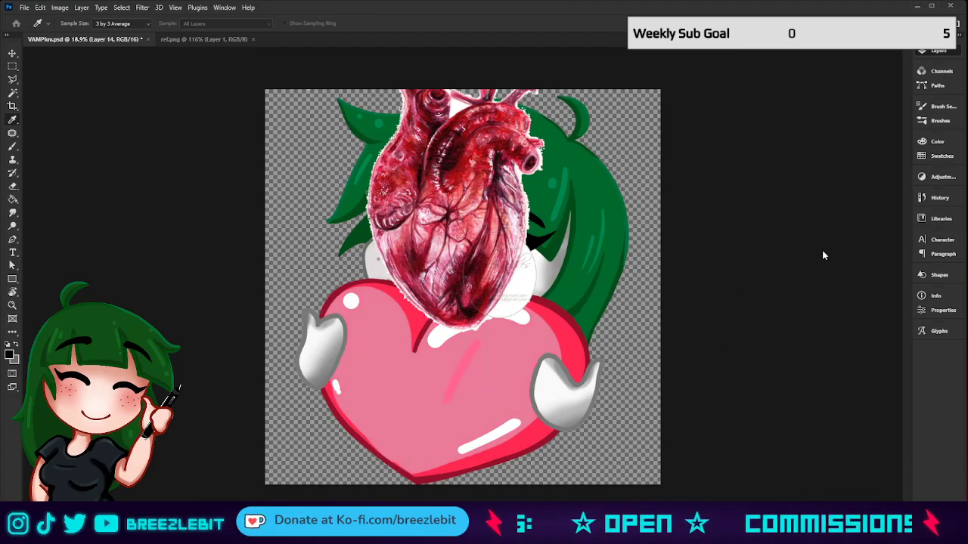
pyautogui.hotkey('ctrl', 'z')
pyautogui.hotkey('ctrl', 'z')
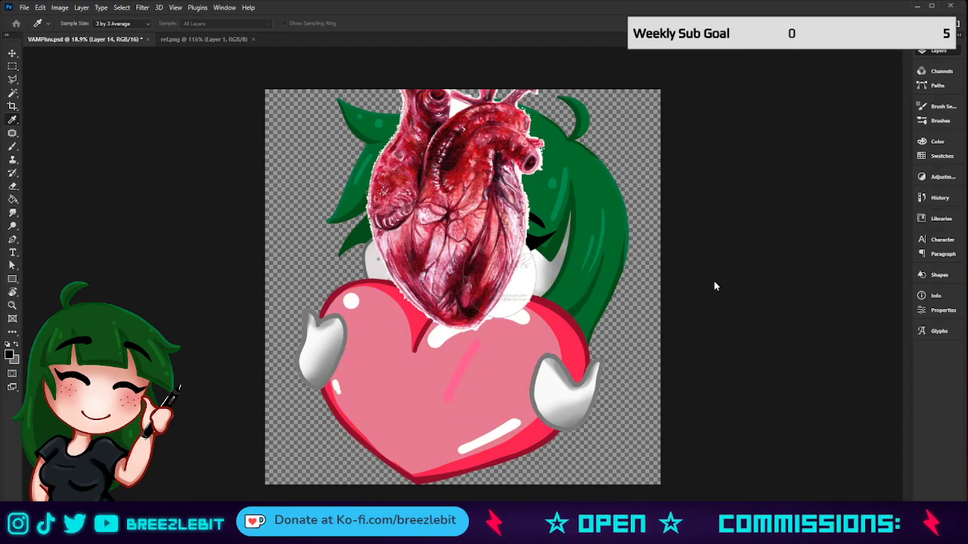
pyautogui.hotkey('ctrl', 'z')
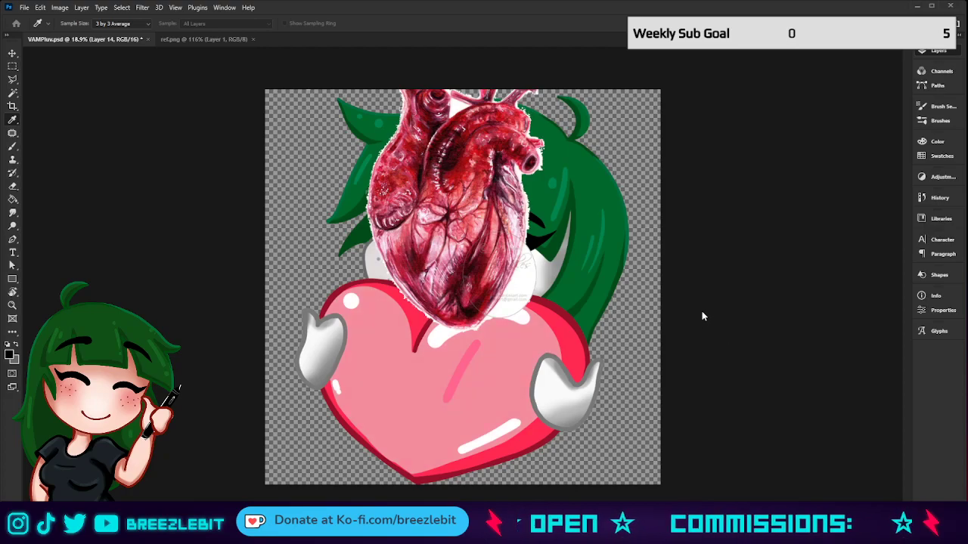
pyautogui.hotkey('ctrl', 'z')
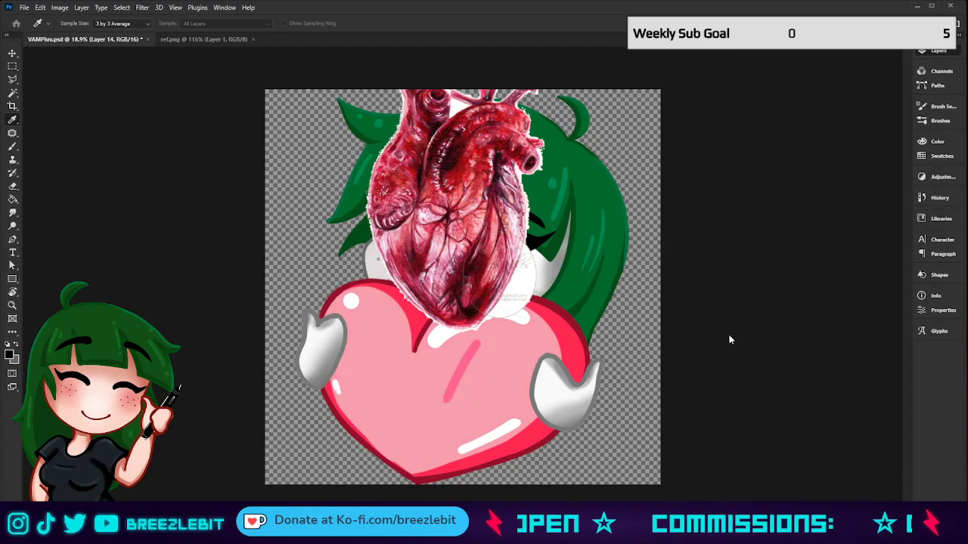
pyautogui.press('z')
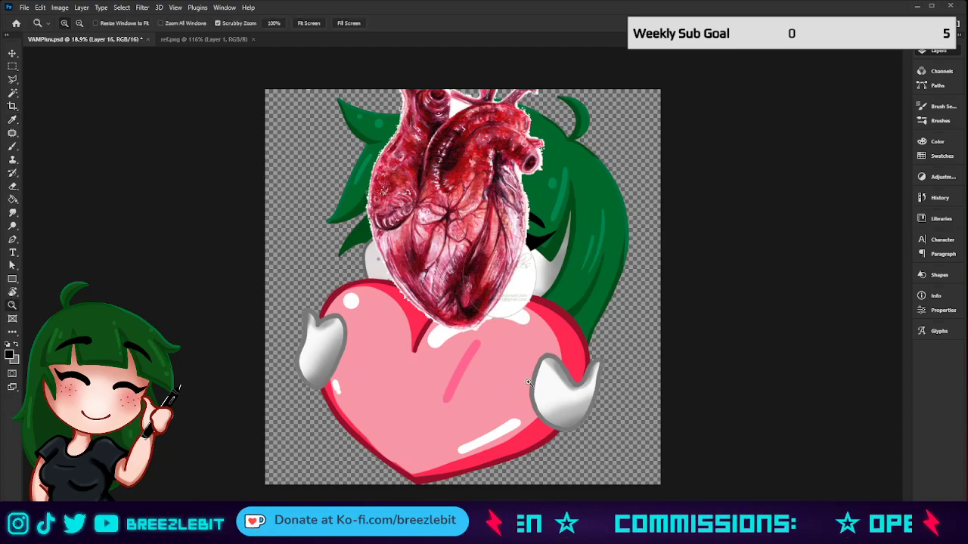
# Erase the bright pink streak in the middle of the cartoon heart on Layer 16 and save the file.
pyautogui.press('e')
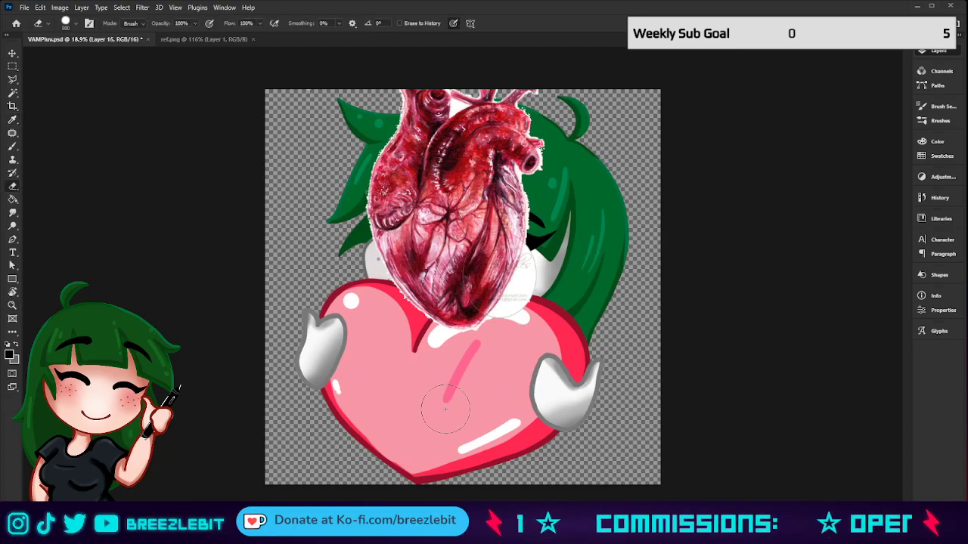
pyautogui.moveTo(445, 401); pyautogui.dragTo(465, 379)
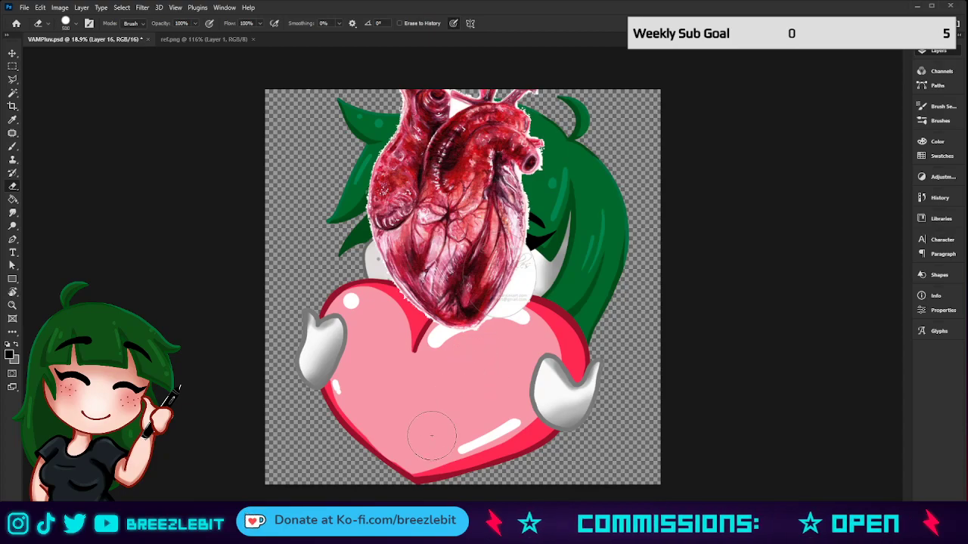
pyautogui.hotkey('ctrl', 'z')
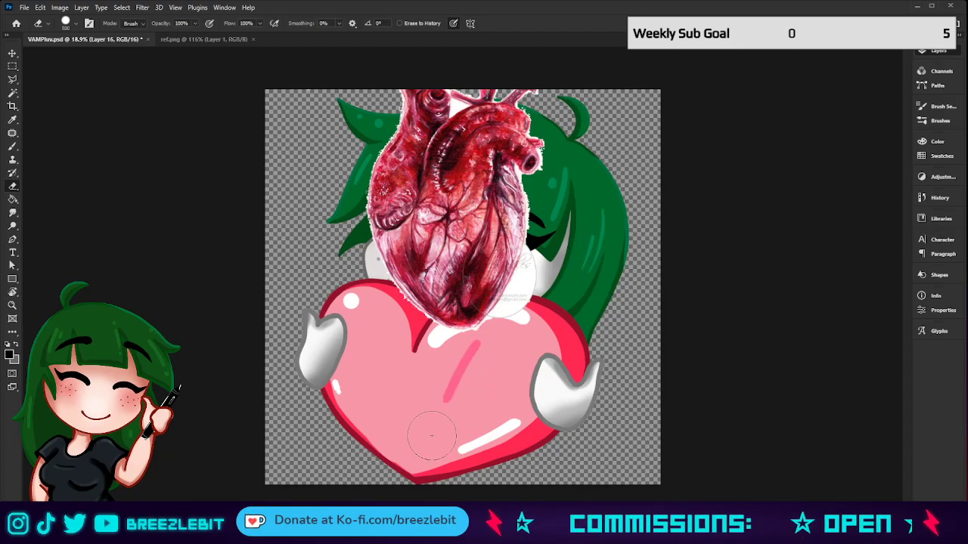
pyautogui.hotkey('ctrl', 'shift', 'z')
pyautogui.hotkey('ctrl', 's')
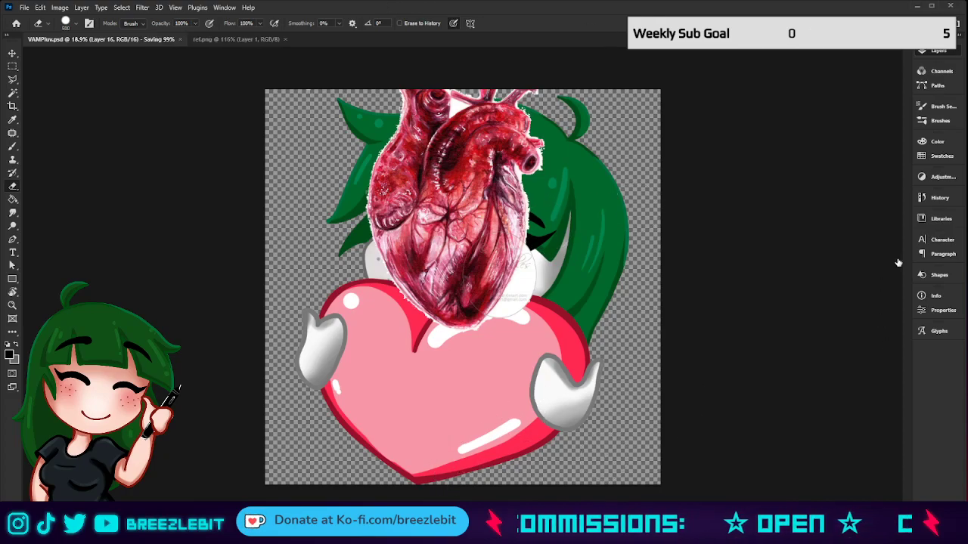
# Recolour the cartoon heart's outline on Layer 17 to a darker, deeper red.
pyautogui.click(796, 262)
pyautogui.hotkey('ctrl', 'shift', 'z')
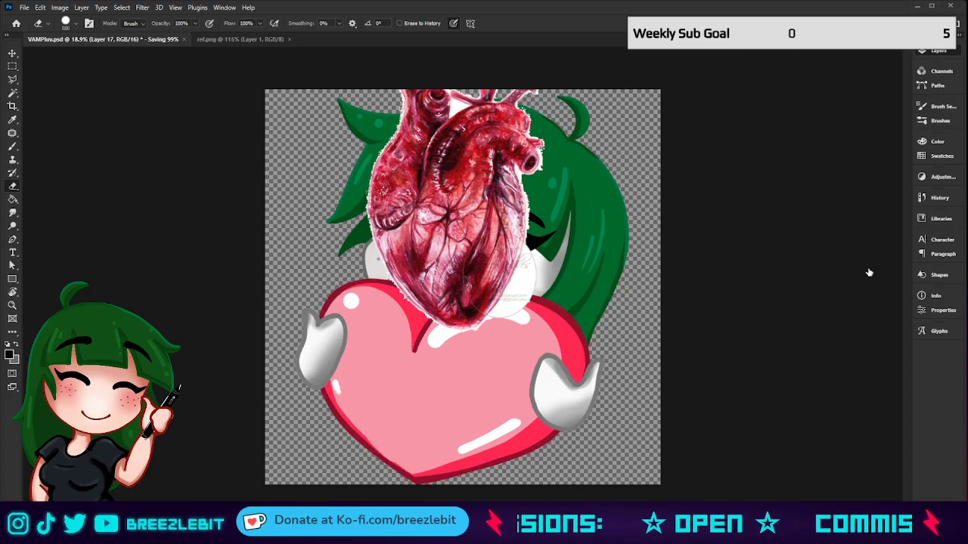
pyautogui.press('i')
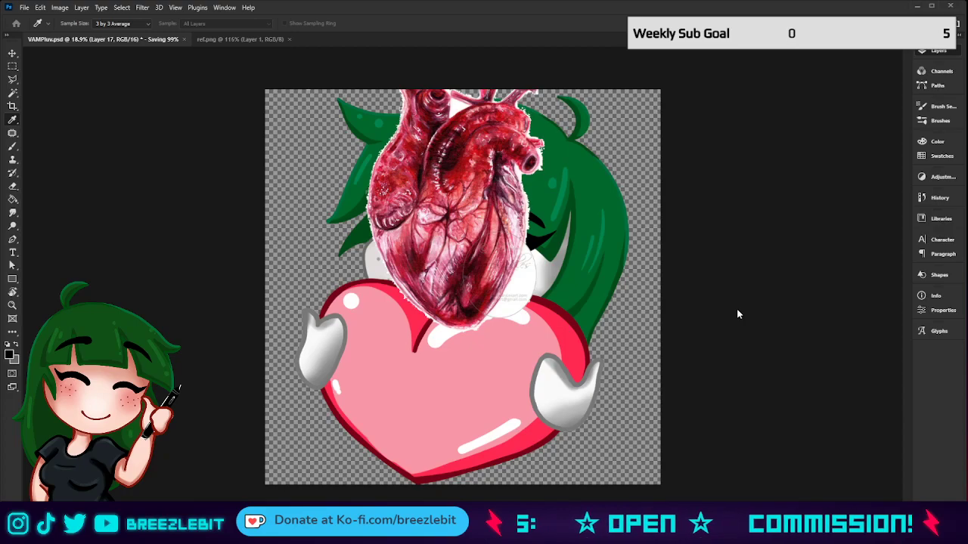
pyautogui.press('e')
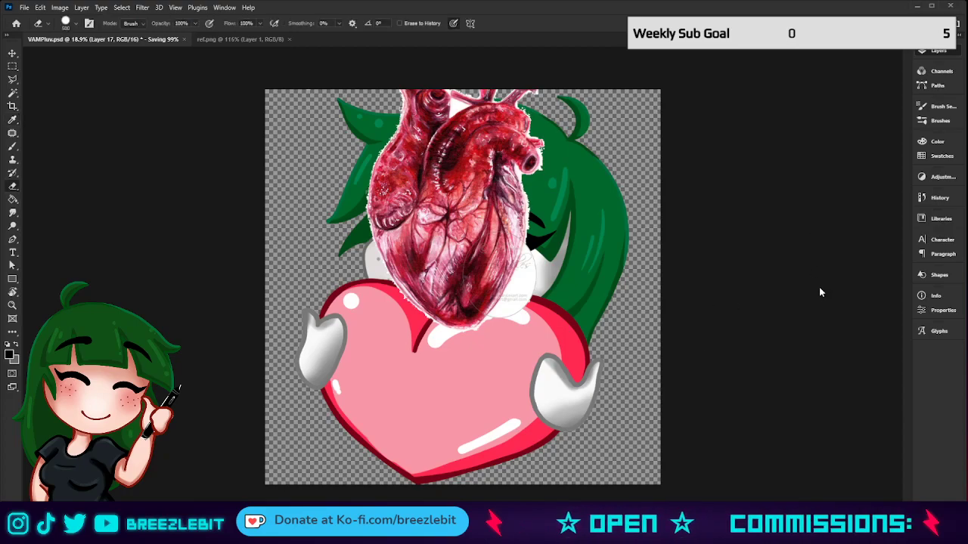
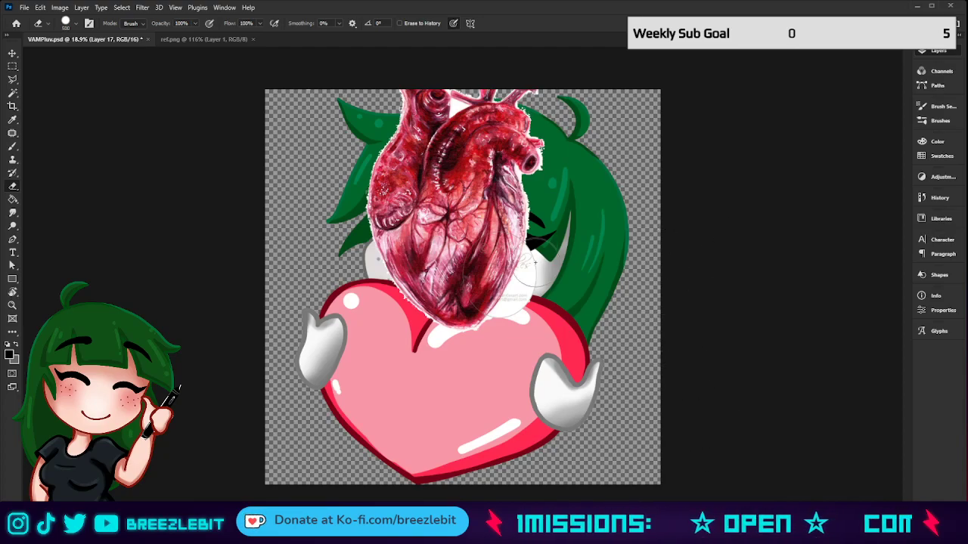
# Recolour the cartoon heart's shading on Layer 16 from pinkish red to a deep blood red.
pyautogui.press('z')
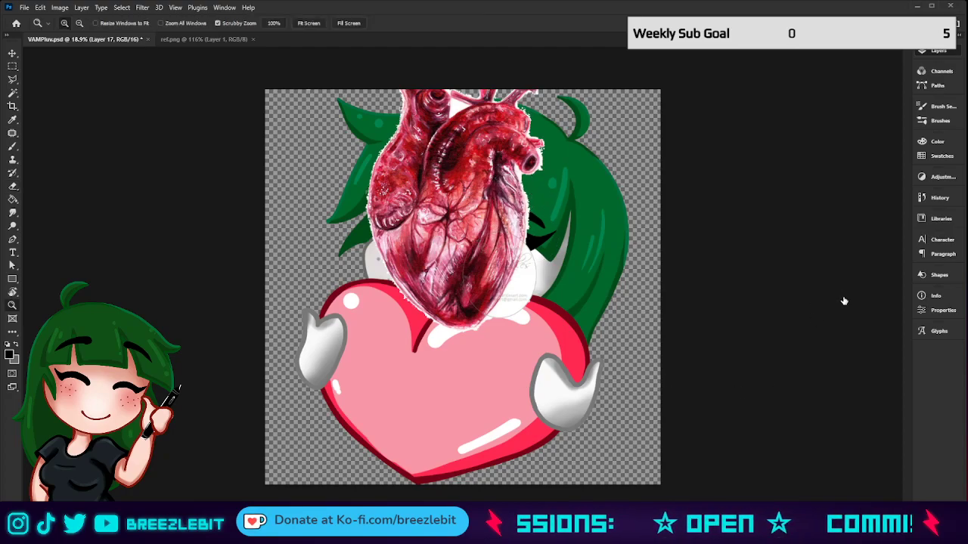
pyautogui.click(876, 333)
pyautogui.press('i')
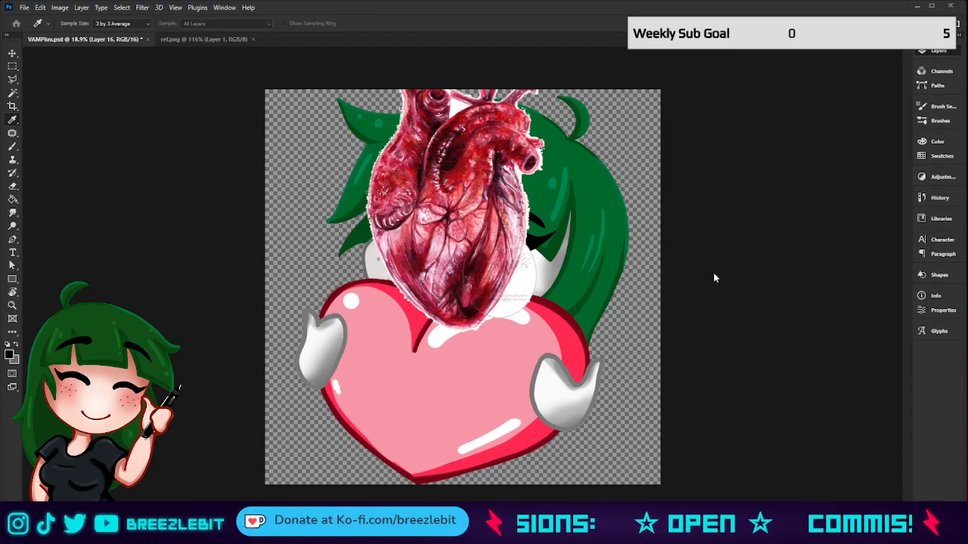
pyautogui.hotkey('ctrl', 'z')
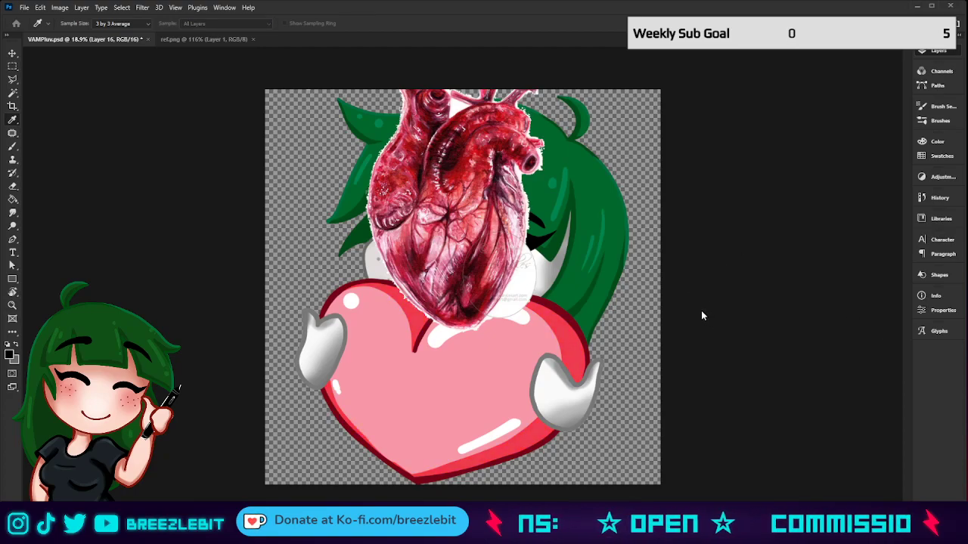
pyautogui.hotkey('ctrl', 'z')
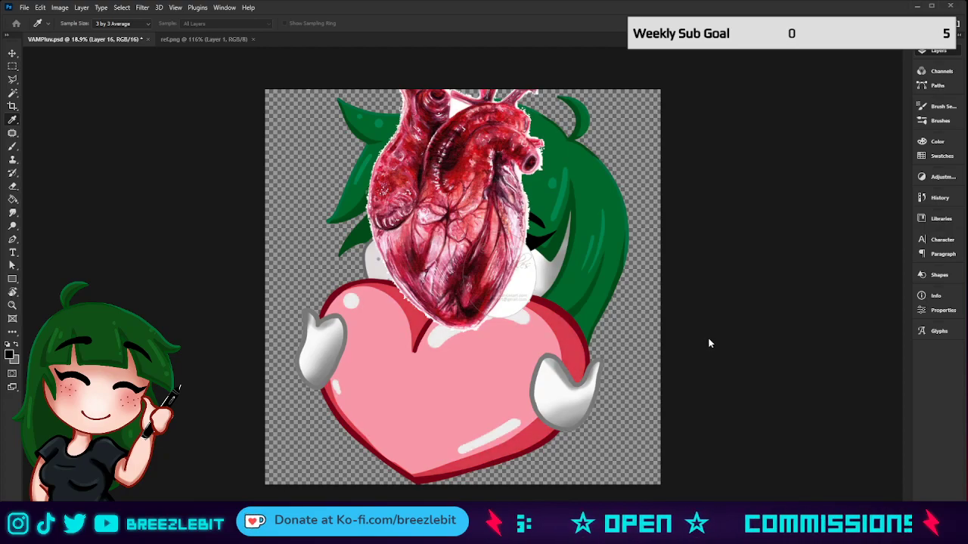
pyautogui.hotkey('ctrl', 'z')
pyautogui.hotkey('ctrl', 'z')
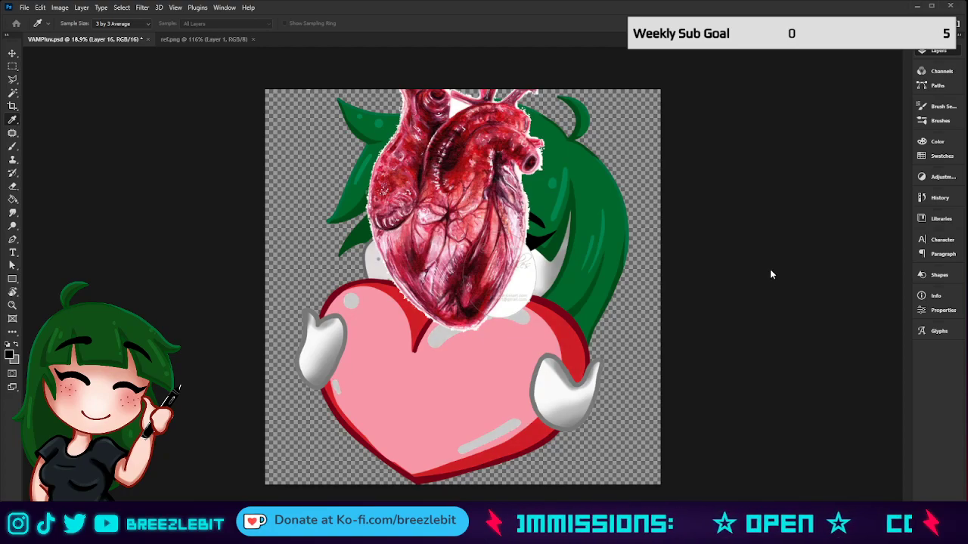
pyautogui.press('z')
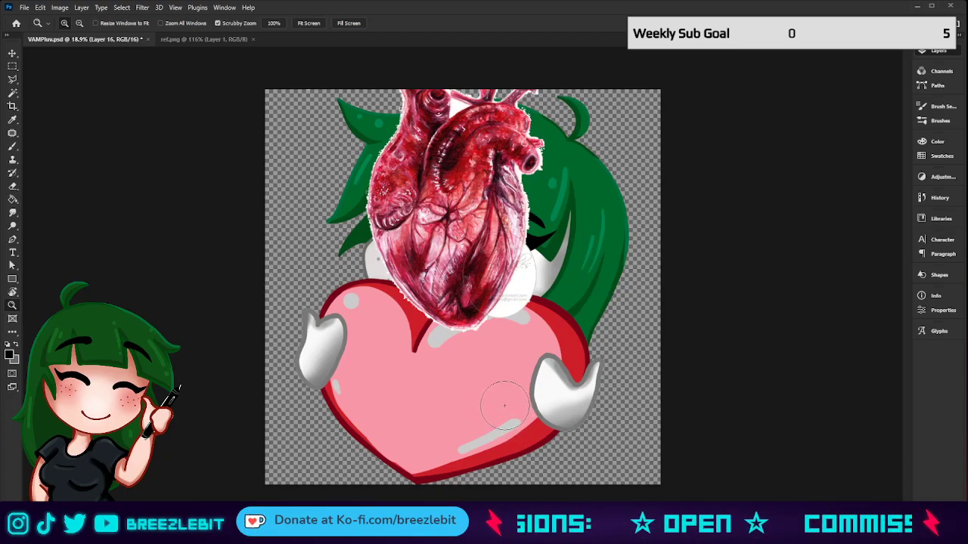
# Duplicate Layer 16 and lighten the copy's shading and highlights to pure white.
pyautogui.hotkey('ctrl', 'j')
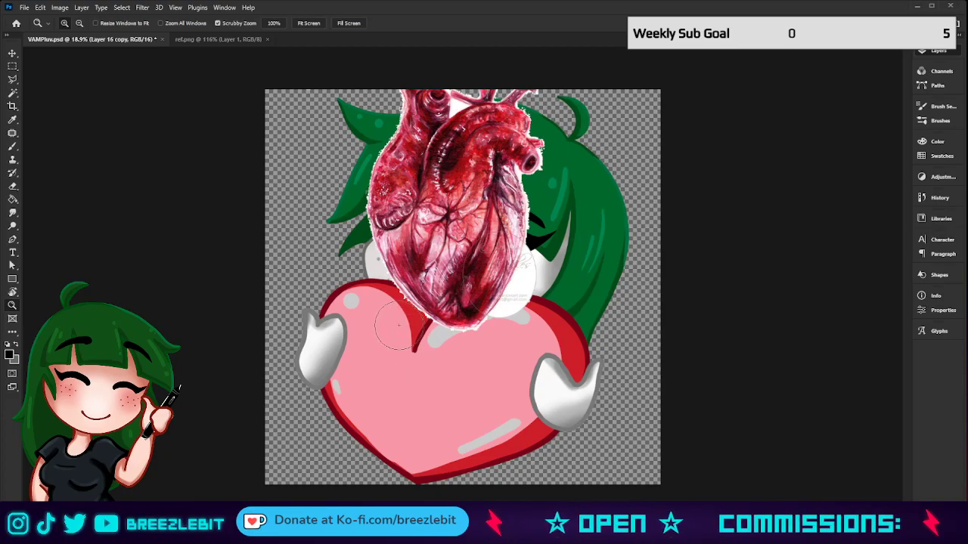
pyautogui.press('i')
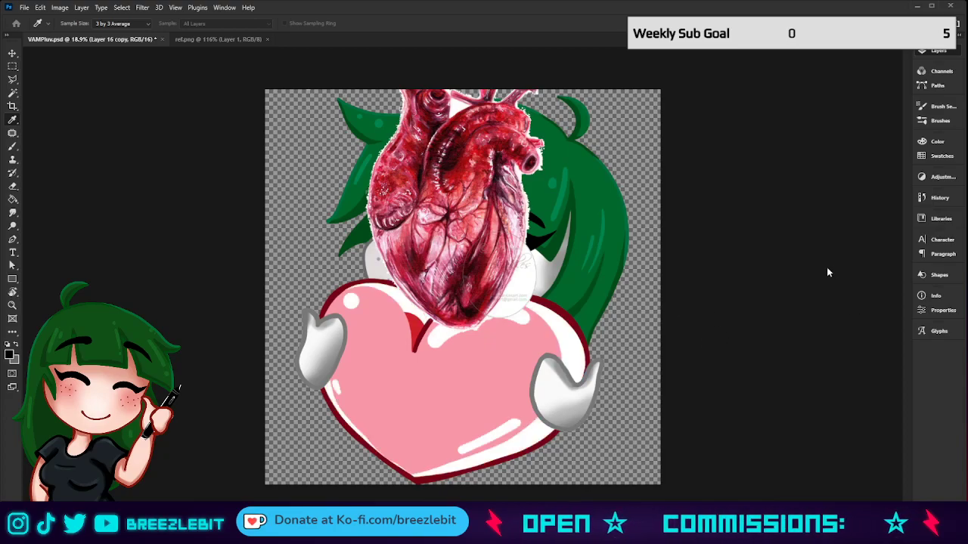
pyautogui.press('z')
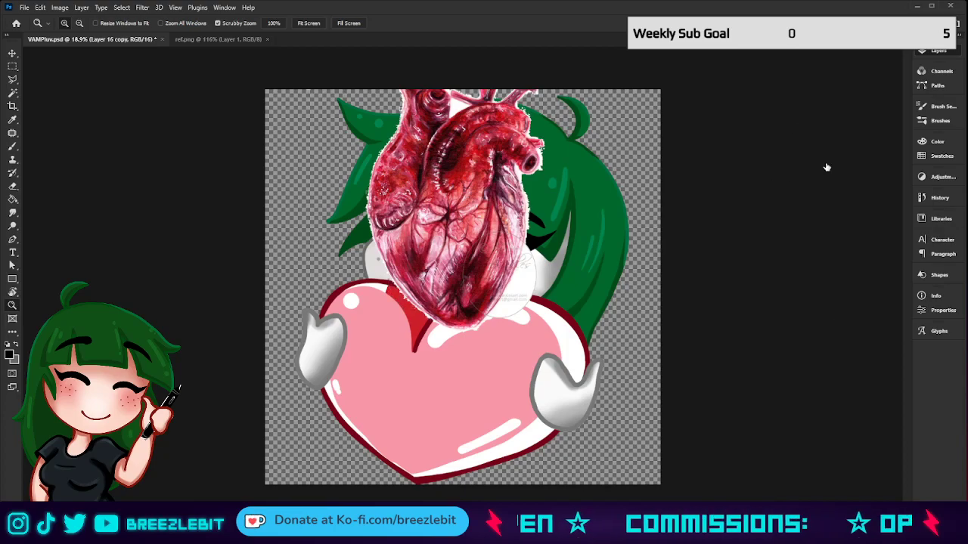
# Hide the anatomical heart and erase the white shading from the Layer 16 copy, keeping only the highlights.
pyautogui.hotkey('ctrl', 'z')
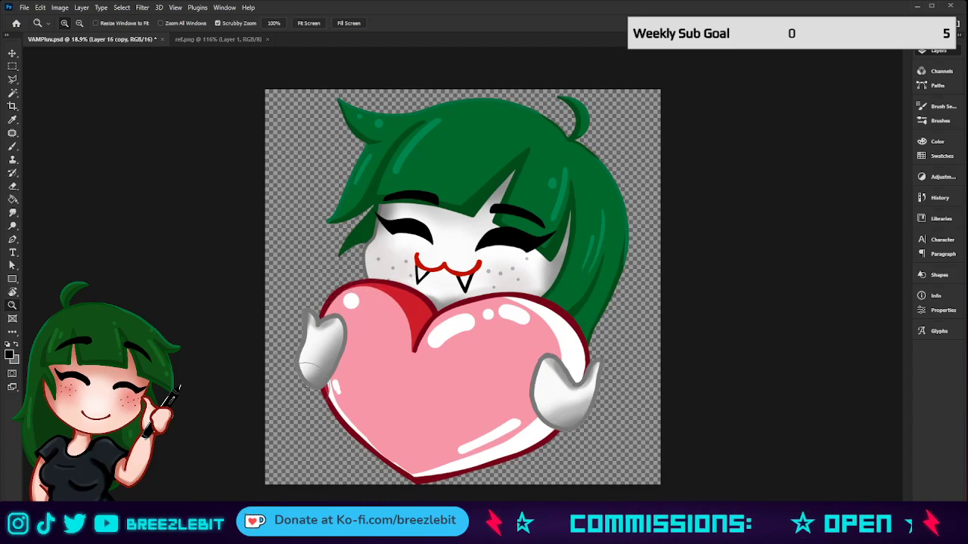
pyautogui.moveTo(310, 372)
pyautogui.mouseDown()
pyautogui.moveTo(356, 437)
pyautogui.moveTo(450, 479)
pyautogui.moveTo(558, 418)
pyautogui.moveTo(570, 385)
pyautogui.moveTo(529, 286)
pyautogui.mouseUp()
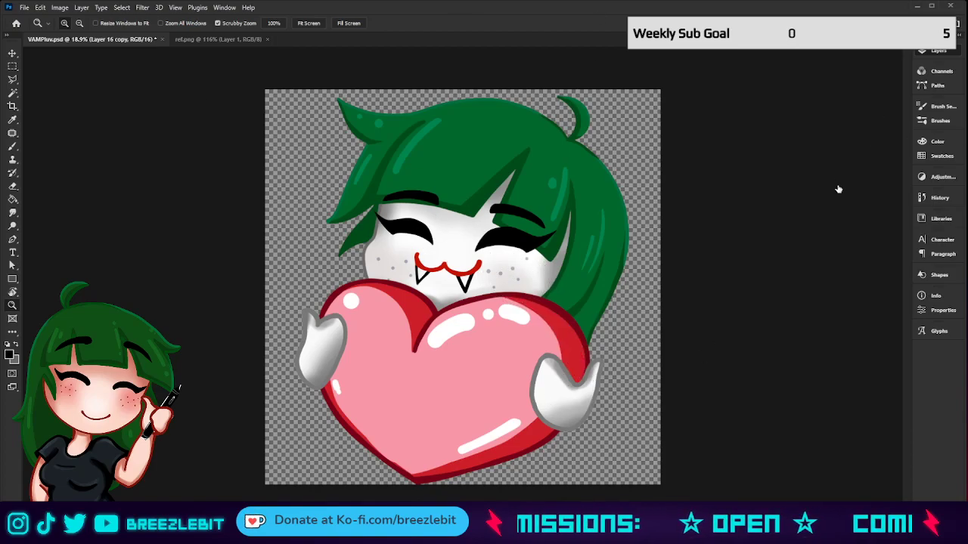
pyautogui.scroll(-2, 561, 308)
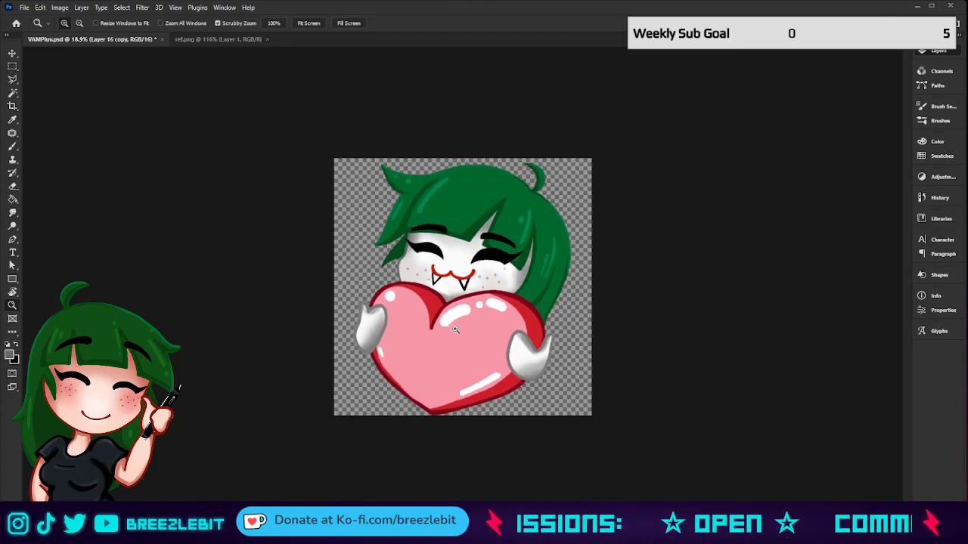
# Show the anatomical heart again, hide the white highlight copy, and erase the grey highlights from Layer 16.
pyautogui.click(763, 257)
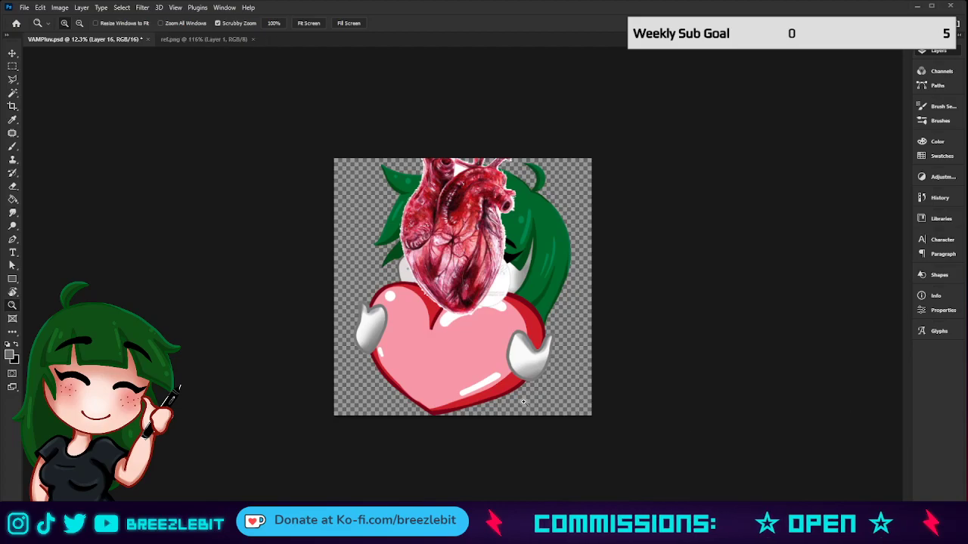
pyautogui.scroll(3, 793, 393)
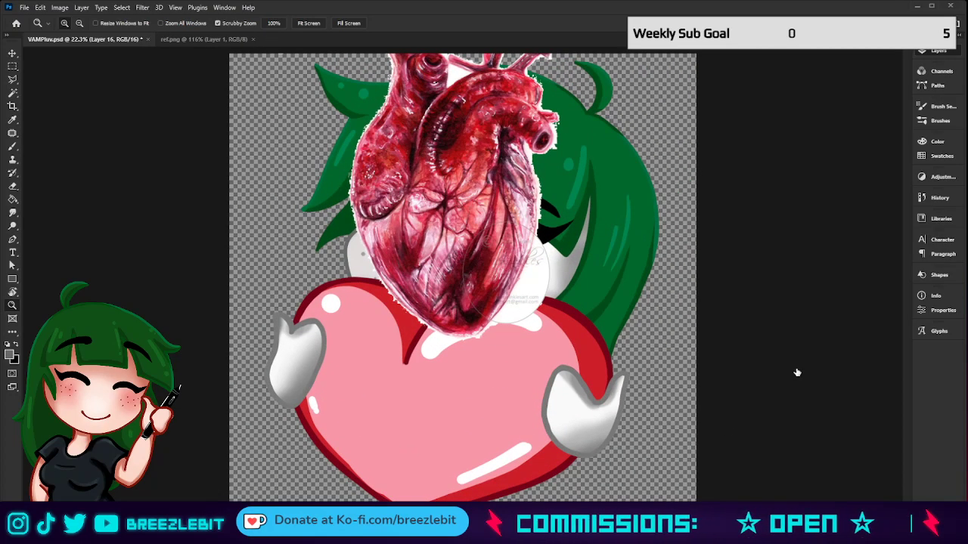
pyautogui.click(796, 376)
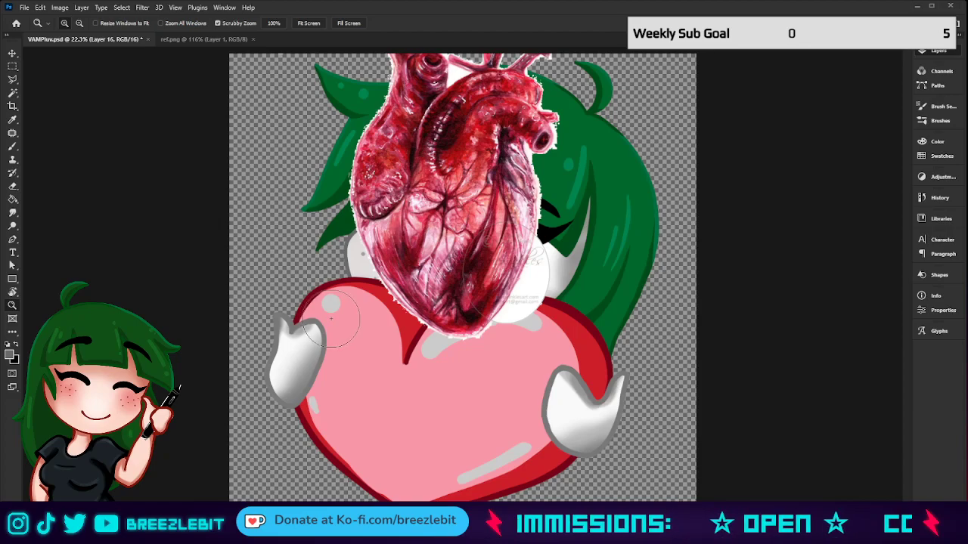
pyautogui.moveTo(331, 318)
pyautogui.mouseDown()
pyautogui.moveTo(439, 376)
pyautogui.moveTo(469, 347)
pyautogui.moveTo(500, 336)
pyautogui.moveTo(518, 341)
pyautogui.moveTo(512, 423)
pyautogui.moveTo(465, 455)
pyautogui.mouseUp()
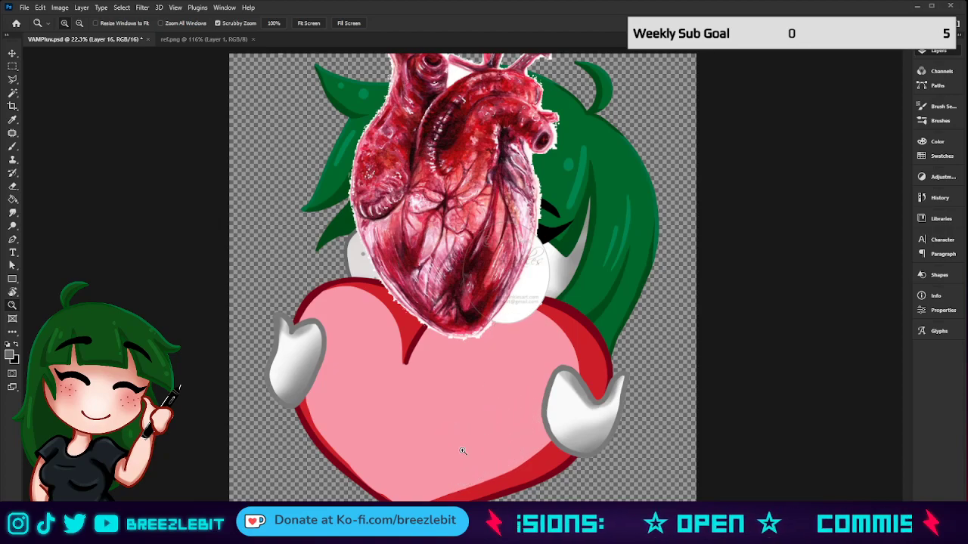
pyautogui.click(795, 150)
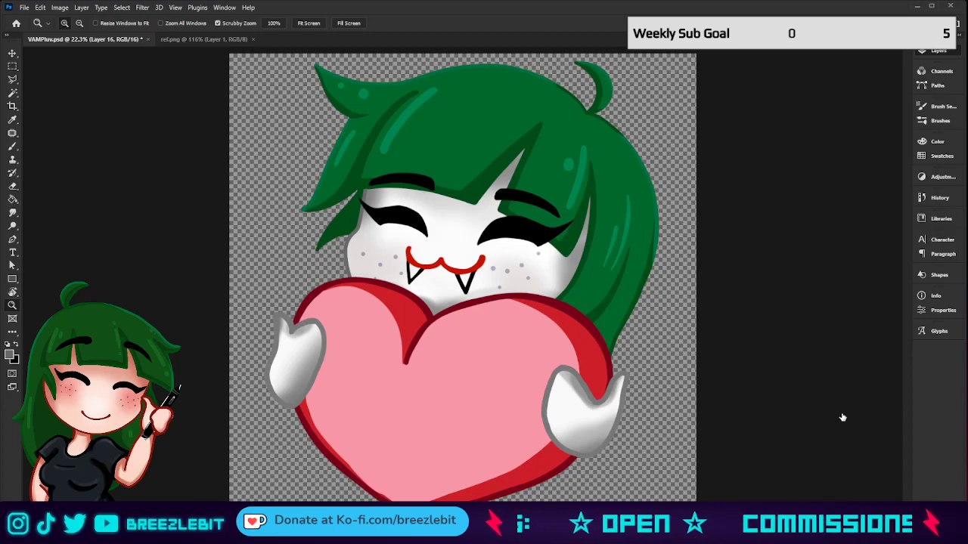
pyautogui.hotkey('ctrl', 'shift', 'z')
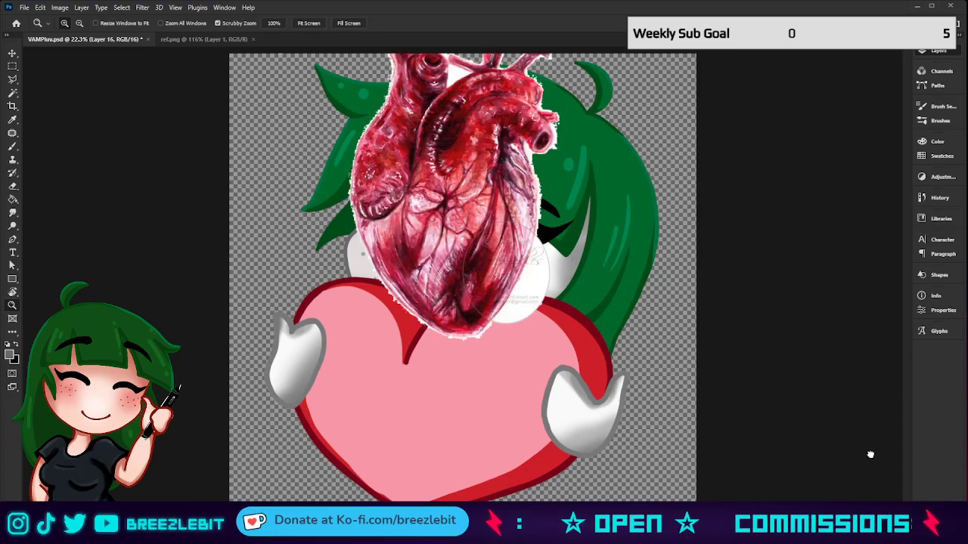
# Duplicate Layer 16, sample the heart shading's red, and draw wavy blood-drip outlines on the heart's left lobe.
pyautogui.hotkey('ctrl', 'j')
pyautogui.press('i')
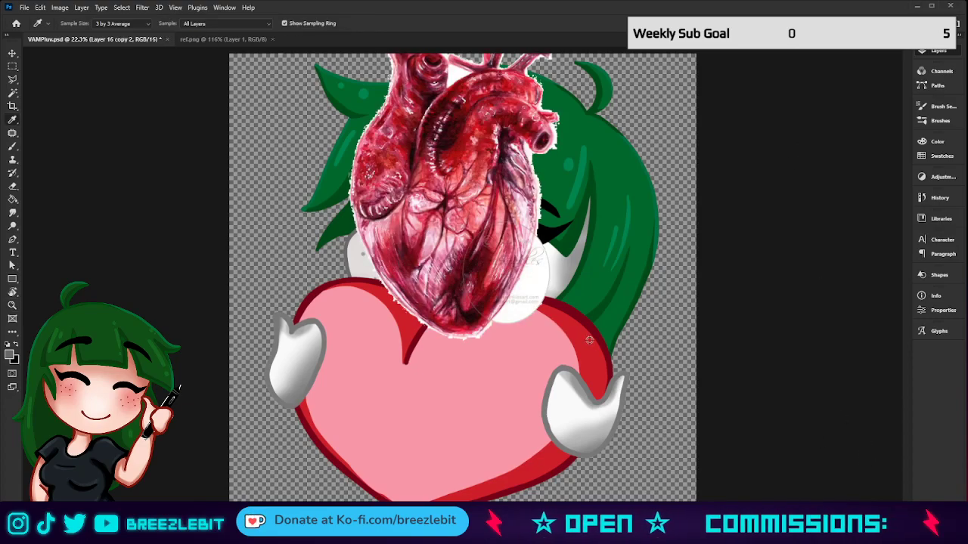
pyautogui.press('b')
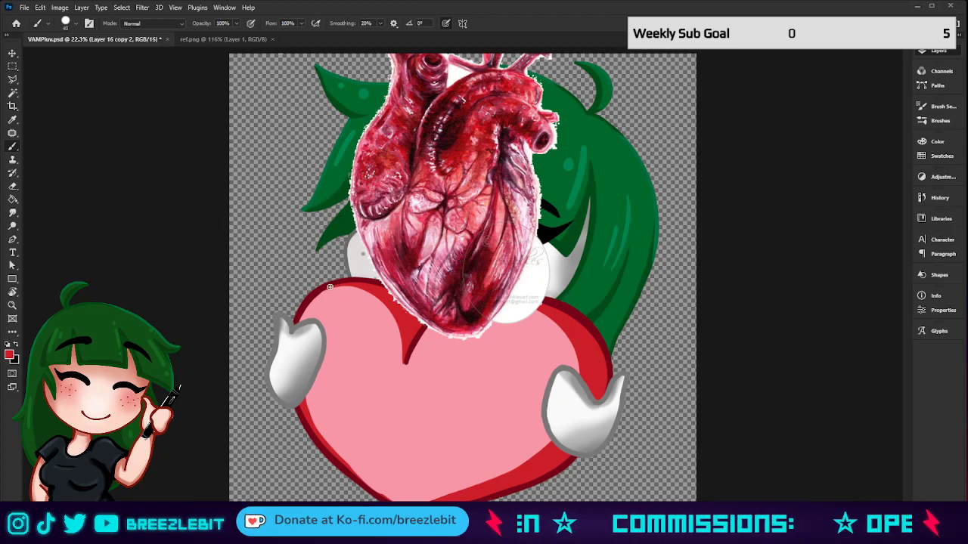
pyautogui.moveTo(338, 338)
pyautogui.mouseDown()
pyautogui.moveTo(328, 367)
pyautogui.moveTo(336, 404)
pyautogui.mouseUp()
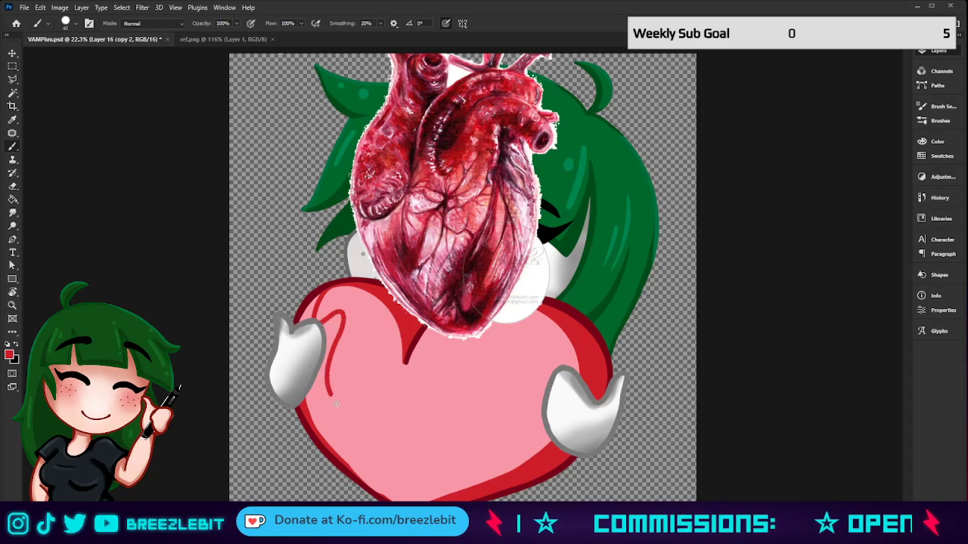
pyautogui.moveTo(346, 366)
pyautogui.mouseDown()
pyautogui.moveTo(363, 342)
pyautogui.moveTo(378, 376)
pyautogui.moveTo(382, 330)
pyautogui.moveTo(407, 395)
pyautogui.mouseUp()
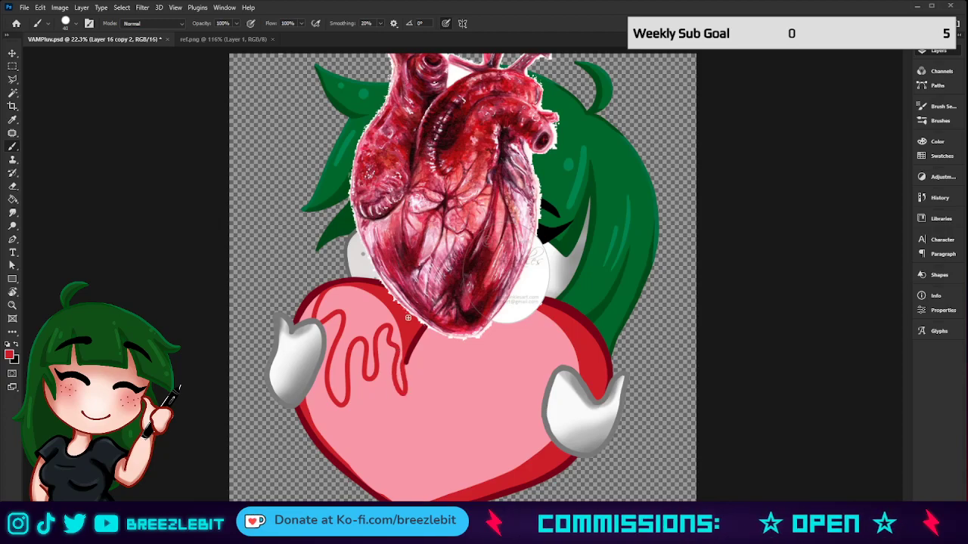
# Paint the middle and inner blood drips of the left lobe solid red, varying the brush size to fit.
pyautogui.press(']')
pyautogui.press(']')
pyautogui.press(']')
pyautogui.press(']')
pyautogui.press(']')
pyautogui.press(']')
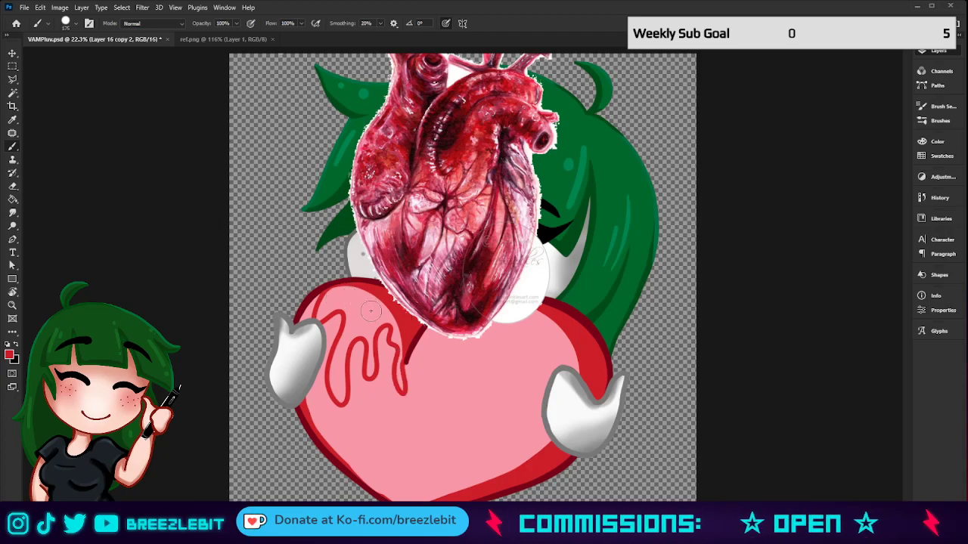
pyautogui.moveTo(366, 310)
pyautogui.mouseDown()
pyautogui.moveTo(365, 332)
pyautogui.moveTo(369, 375)
pyautogui.mouseUp()
pyautogui.press('[')
pyautogui.press('[')
pyautogui.press('[')
pyautogui.press('[')
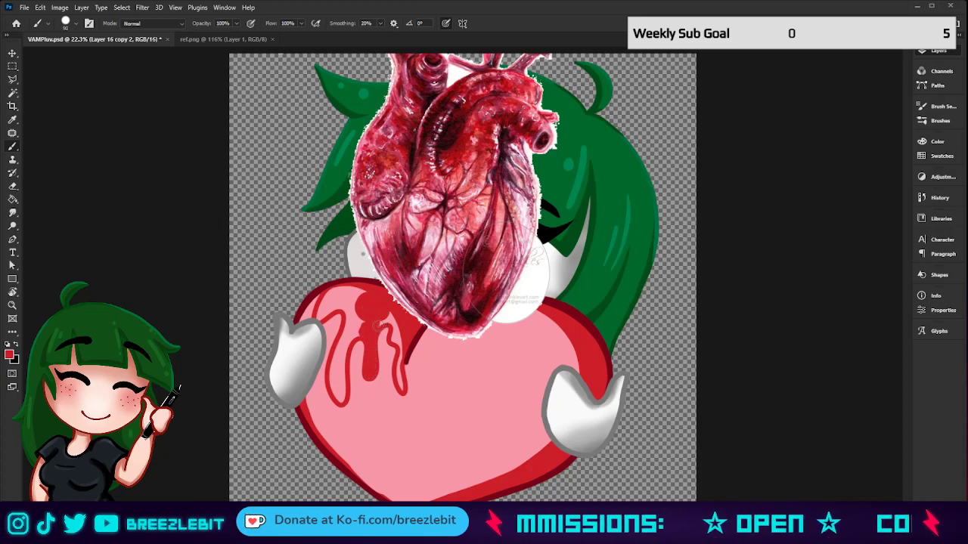
pyautogui.moveTo(379, 327)
pyautogui.mouseDown()
pyautogui.moveTo(392, 319)
pyautogui.moveTo(399, 330)
pyautogui.moveTo(400, 370)
pyautogui.mouseUp()
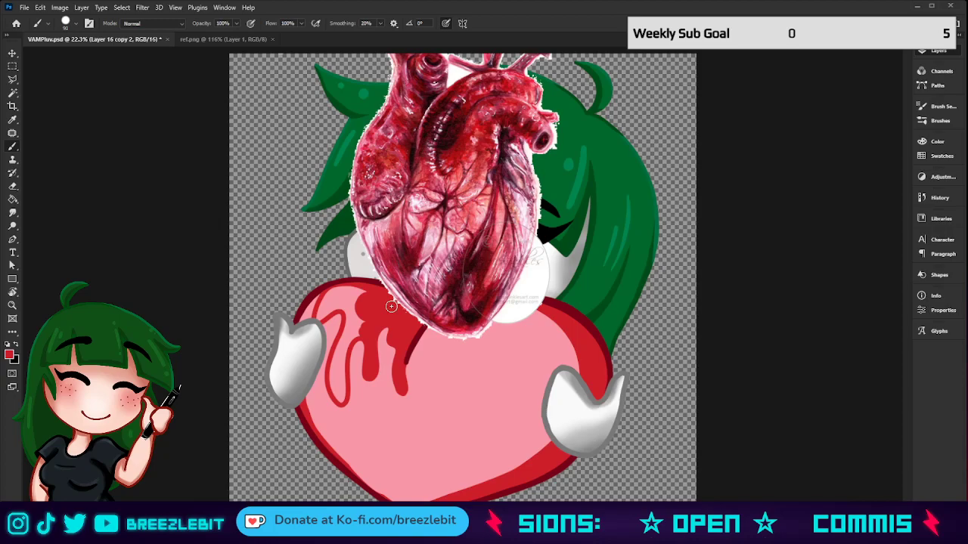
# Scale the anatomical heart reference down to about 88.83% and reselect the Layer 16 copy 2 layer.
pyautogui.hotkey('ctrl', 'v')
pyautogui.hotkey('ctrl', 't')
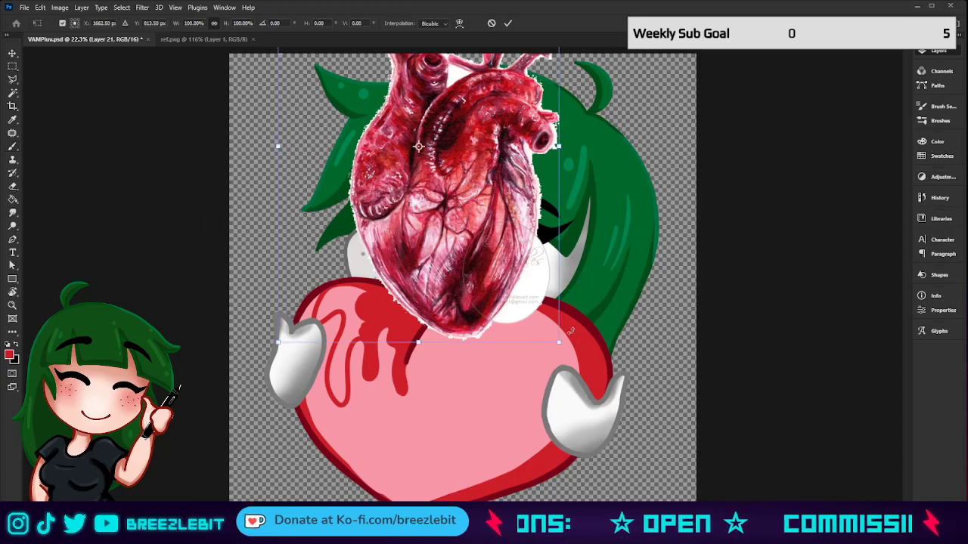
pyautogui.moveTo(560, 344); pyautogui.dragTo(531, 297)
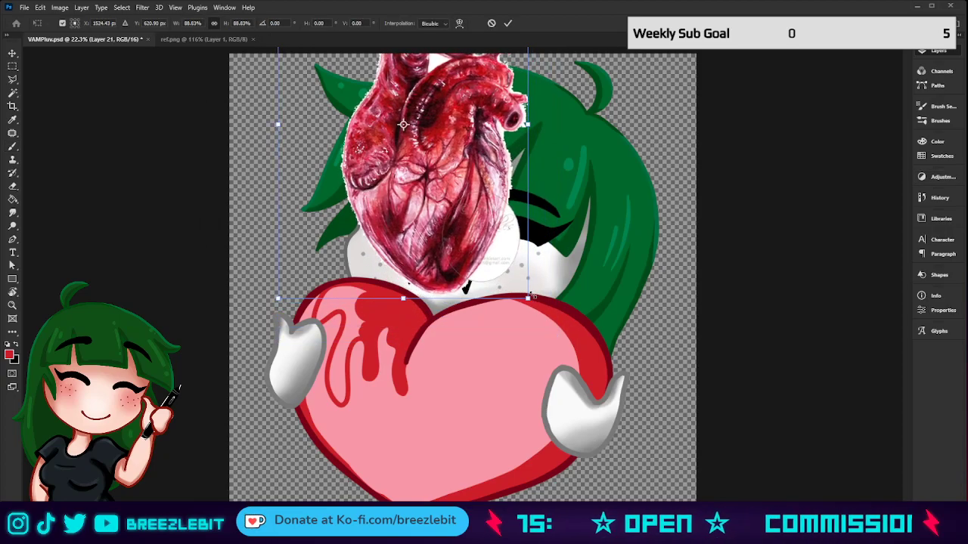
pyautogui.click(508, 23)
pyautogui.hotkey('ctrl', 'e')
pyautogui.press('b')
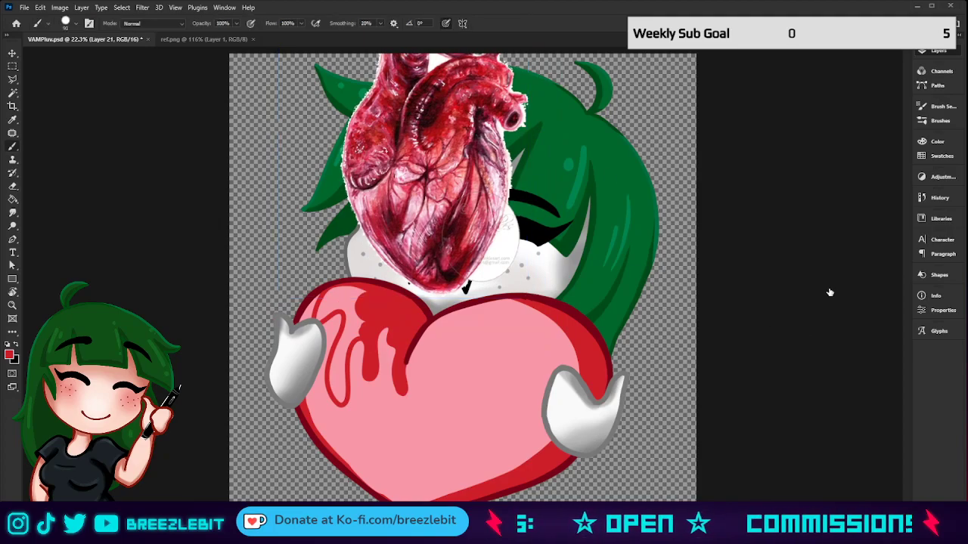
pyautogui.click(822, 434)
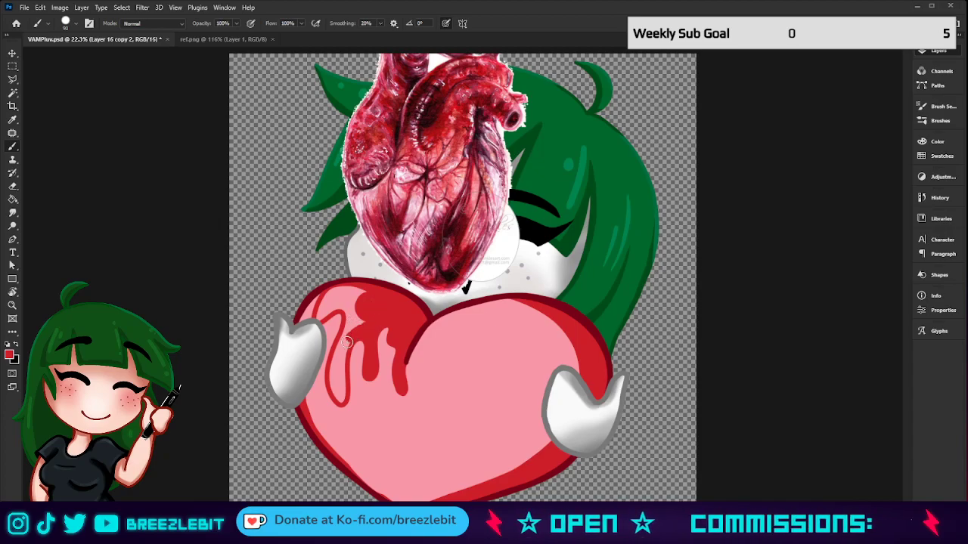
# Fill the left lobe's outer drip with red and draw wavy blood-drip outlines across the right lobe, redoing the longest drip.
pyautogui.moveTo(341, 355)
pyautogui.mouseDown()
pyautogui.moveTo(339, 401)
pyautogui.moveTo(336, 370)
pyautogui.moveTo(360, 299)
pyautogui.moveTo(330, 291)
pyautogui.moveTo(319, 315)
pyautogui.moveTo(328, 297)
pyautogui.moveTo(322, 318)
pyautogui.moveTo(347, 299)
pyautogui.moveTo(332, 303)
pyautogui.moveTo(346, 335)
pyautogui.mouseUp()
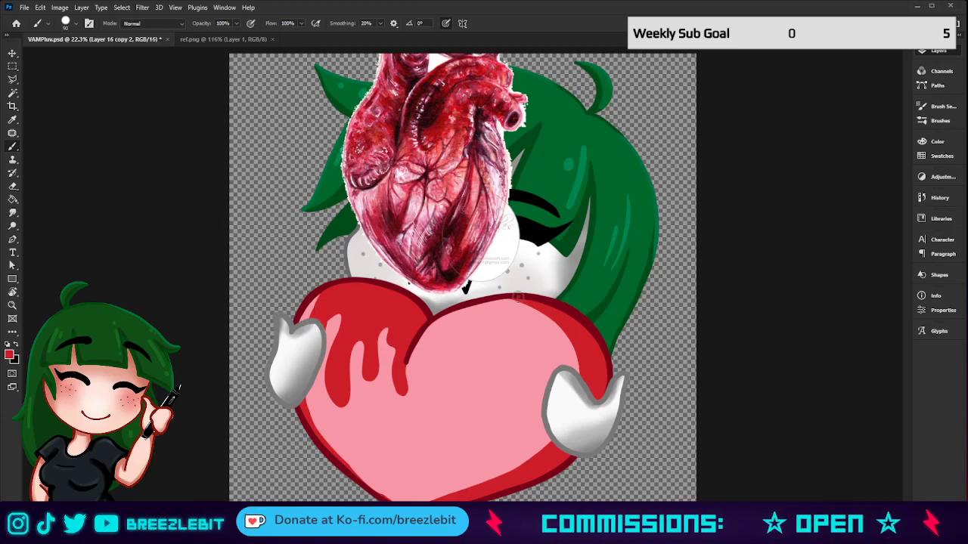
pyautogui.moveTo(511, 301)
pyautogui.mouseDown()
pyautogui.moveTo(528, 377)
pyautogui.moveTo(542, 333)
pyautogui.moveTo(575, 371)
pyautogui.moveTo(491, 303)
pyautogui.moveTo(476, 355)
pyautogui.moveTo(482, 417)
pyautogui.moveTo(446, 397)
pyautogui.moveTo(443, 331)
pyautogui.moveTo(423, 332)
pyautogui.moveTo(411, 353)
pyautogui.moveTo(406, 396)
pyautogui.moveTo(398, 319)
pyautogui.mouseUp()
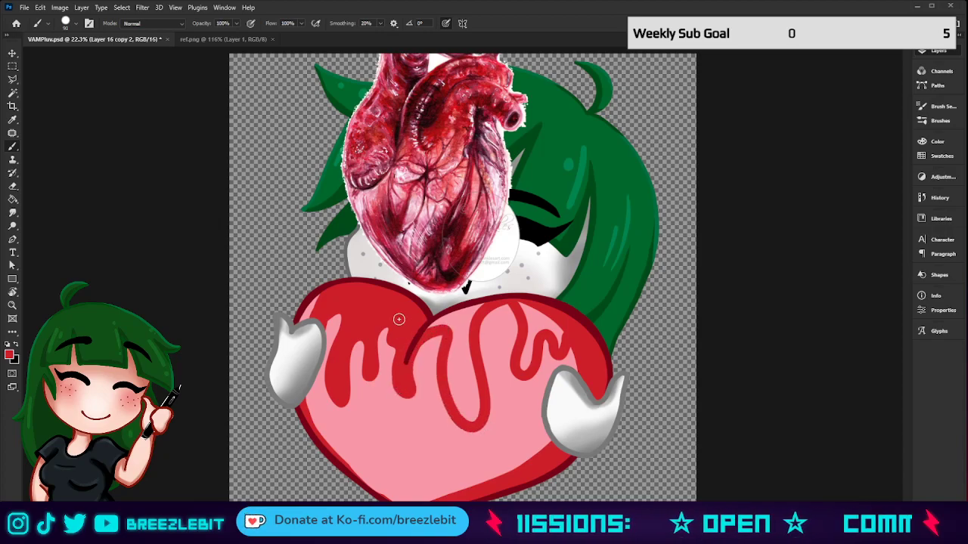
pyautogui.hotkey('ctrl', 'z')
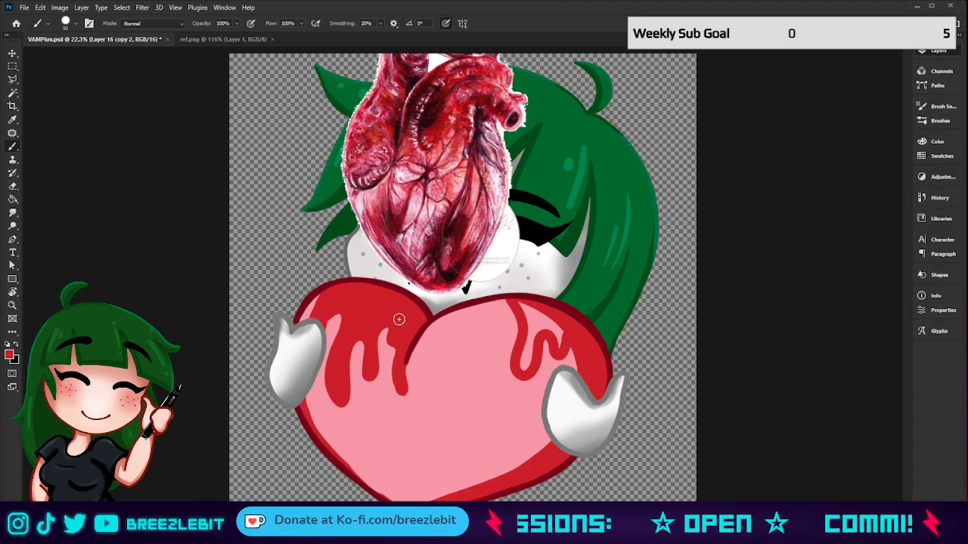
pyautogui.moveTo(401, 384)
pyautogui.mouseDown()
pyautogui.moveTo(401, 350)
pyautogui.moveTo(421, 324)
pyautogui.moveTo(444, 319)
pyautogui.mouseUp()
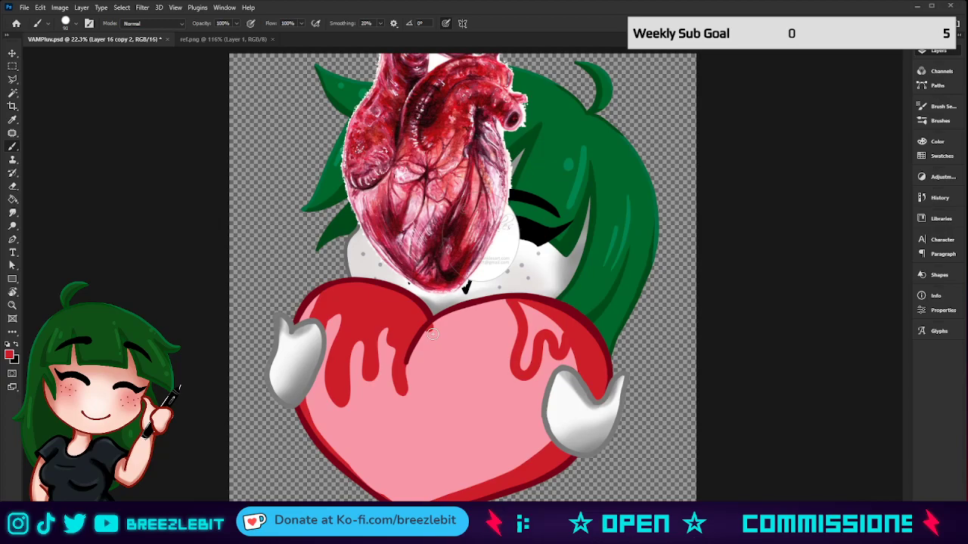
pyautogui.moveTo(432, 334)
pyautogui.mouseDown()
pyautogui.moveTo(483, 318)
pyautogui.moveTo(495, 348)
pyautogui.moveTo(516, 296)
pyautogui.mouseUp()
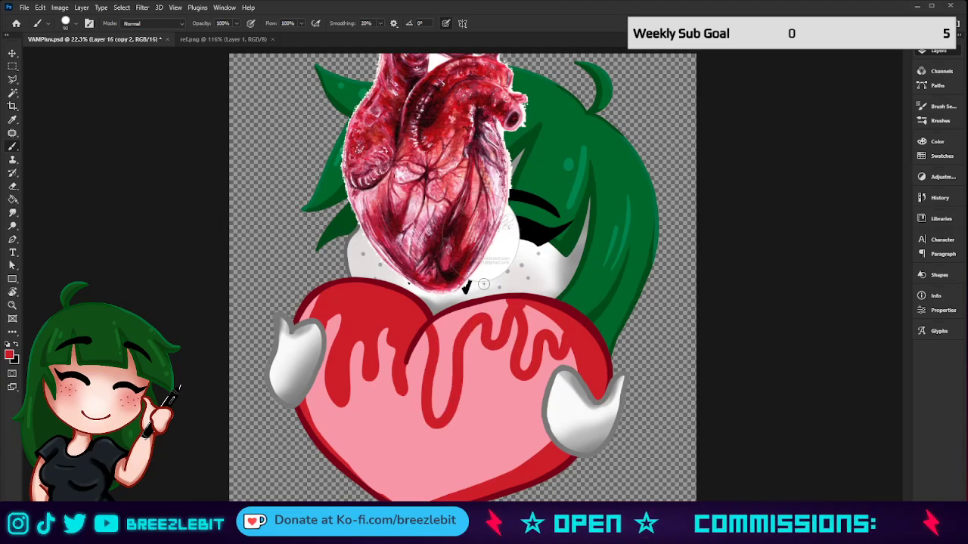
# Fill the right lobe's blood drips with solid red up to the heart's upper edge.
pyautogui.press('z')
pyautogui.moveTo(539, 359)
pyautogui.mouseDown()
pyautogui.moveTo(463, 393)
pyautogui.moveTo(514, 397)
pyautogui.mouseUp()
pyautogui.press('b')
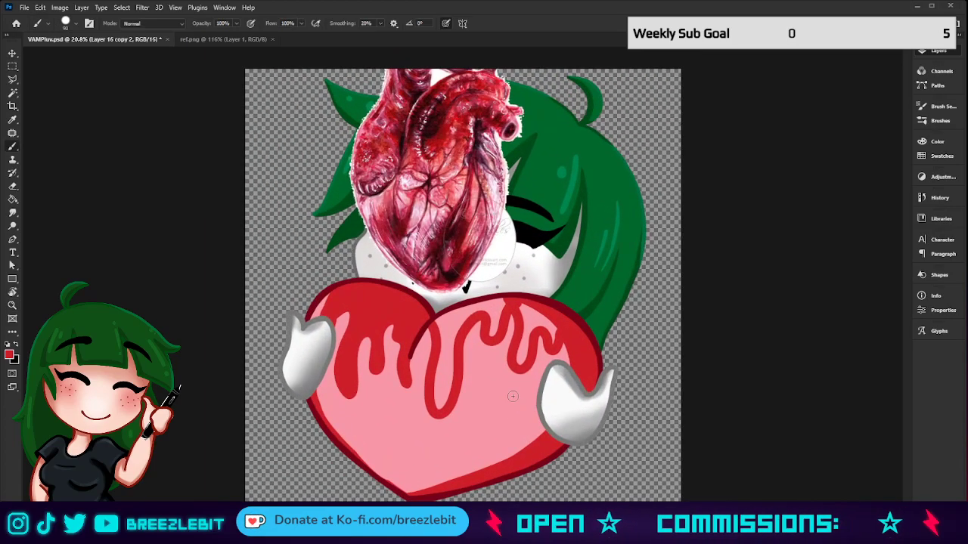
pyautogui.moveTo(442, 374)
pyautogui.mouseDown()
pyautogui.moveTo(440, 319)
pyautogui.moveTo(471, 303)
pyautogui.moveTo(508, 302)
pyautogui.moveTo(493, 331)
pyautogui.moveTo(506, 300)
pyautogui.moveTo(491, 329)
pyautogui.moveTo(491, 301)
pyautogui.moveTo(452, 339)
pyautogui.moveTo(467, 313)
pyautogui.moveTo(453, 316)
pyautogui.moveTo(445, 338)
pyautogui.moveTo(522, 308)
pyautogui.moveTo(536, 329)
pyautogui.moveTo(542, 315)
pyautogui.moveTo(553, 325)
pyautogui.moveTo(552, 336)
pyautogui.moveTo(540, 323)
pyautogui.moveTo(552, 350)
pyautogui.moveTo(527, 327)
pyautogui.mouseUp()
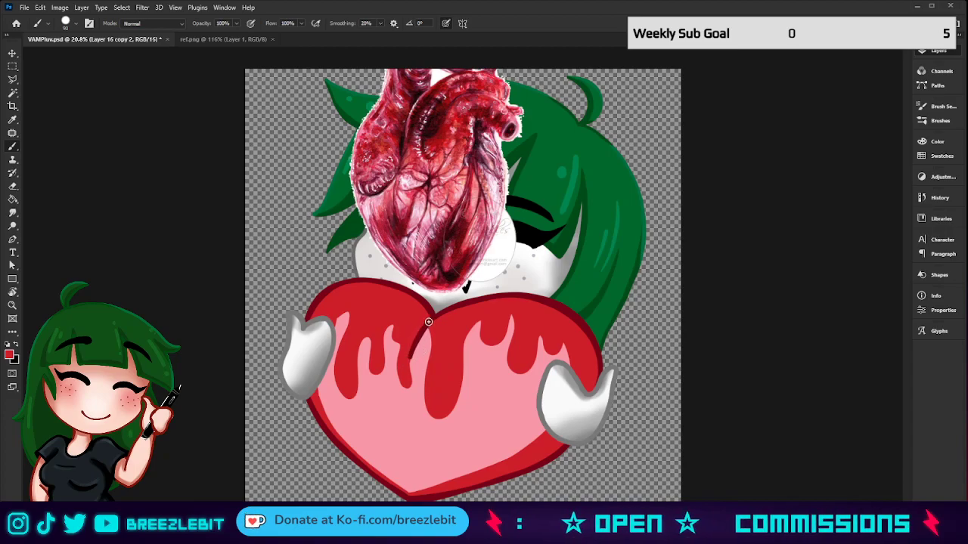
# Remove the thin drip beside the heart's cleft and repaint it as a shorter, rounded one.
pyautogui.moveTo(410, 356); pyautogui.dragTo(410, 382)
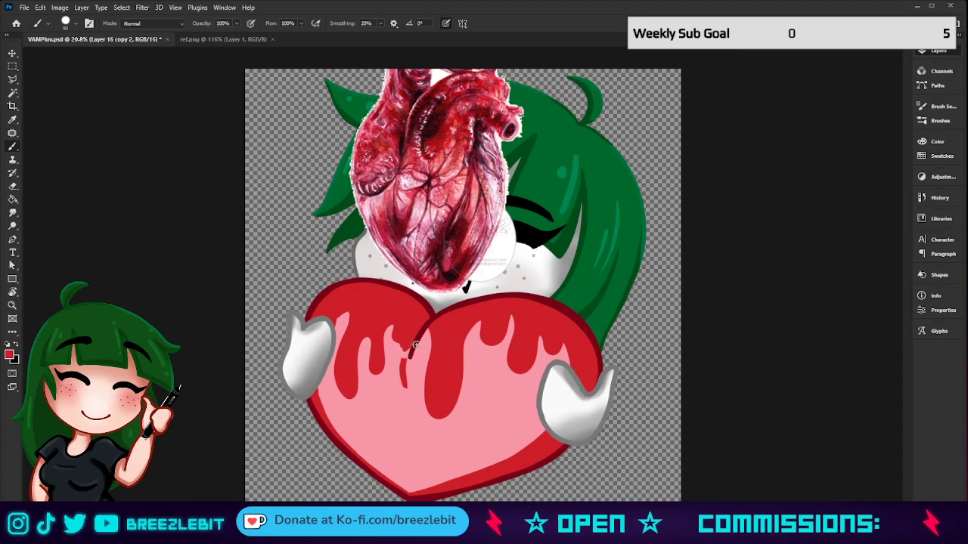
pyautogui.moveTo(402, 354); pyautogui.dragTo(409, 391)
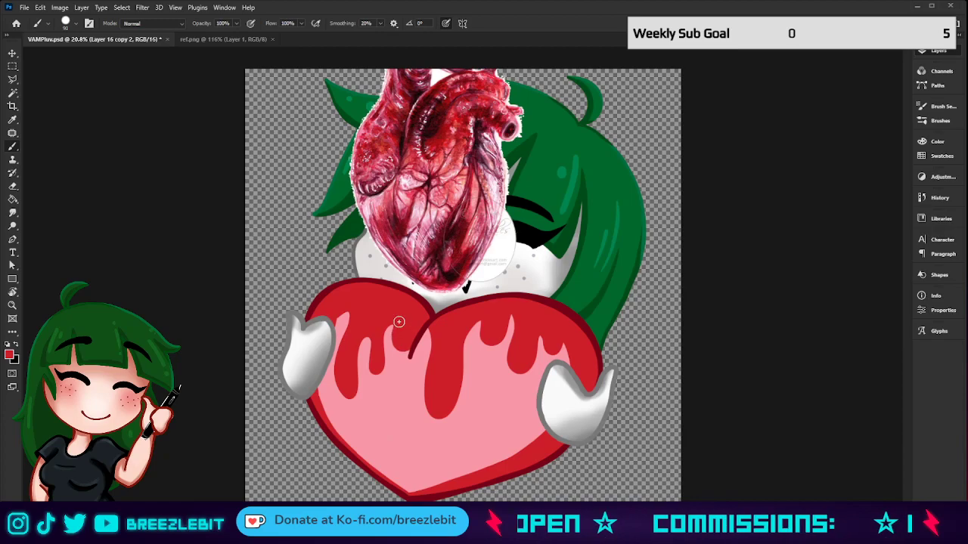
pyautogui.press('z')
pyautogui.moveTo(497, 354); pyautogui.dragTo(431, 387)
pyautogui.scroll(6, 436, 388)
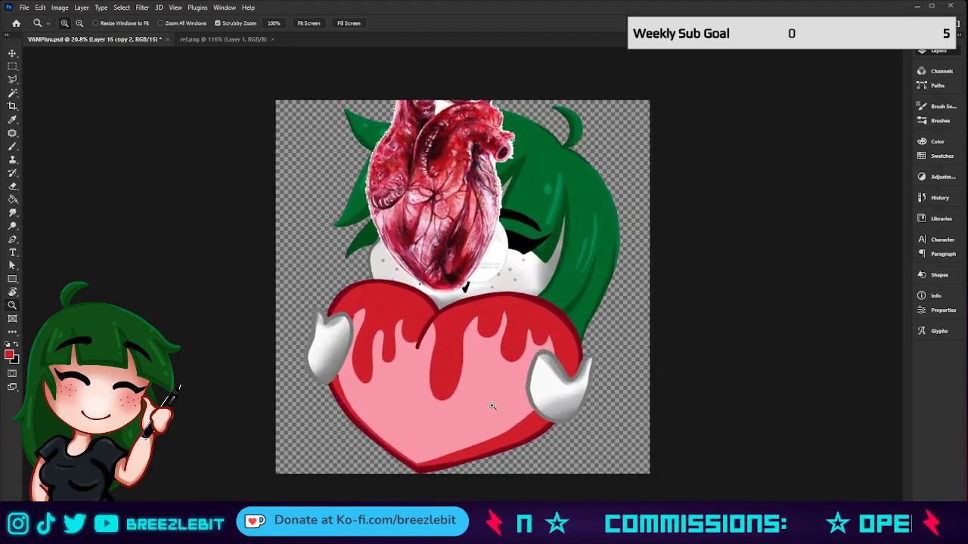
pyautogui.scroll(1, 456, 430)
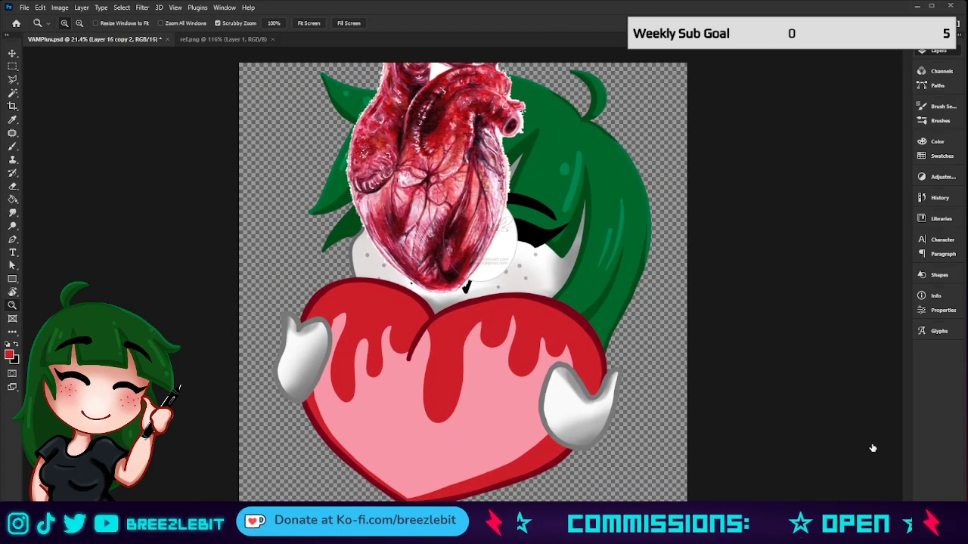
# Put the blood drips on a separate layer named BLUDb, painted over the heart's upper outline.
pyautogui.hotkey('ctrl', 'alt', 'shift', 'n')
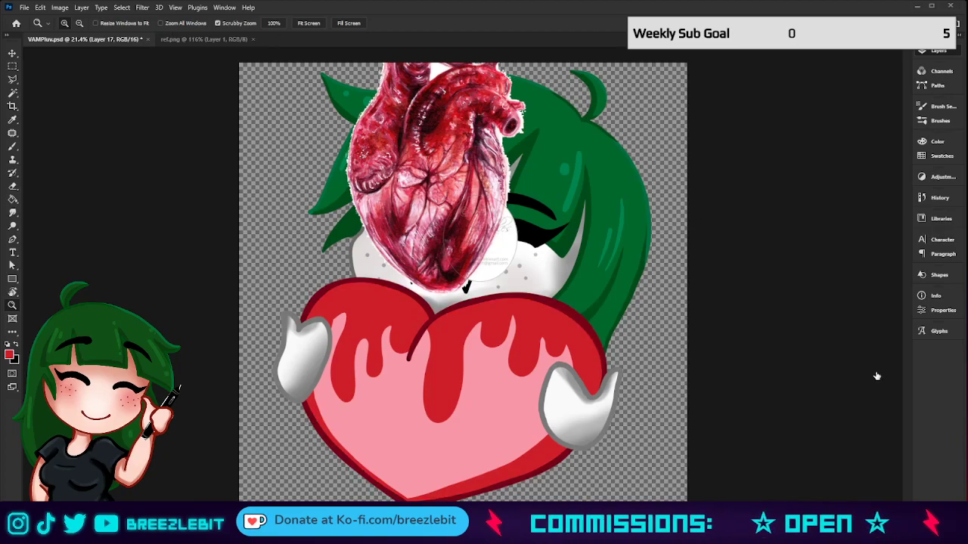
pyautogui.click(874, 410)
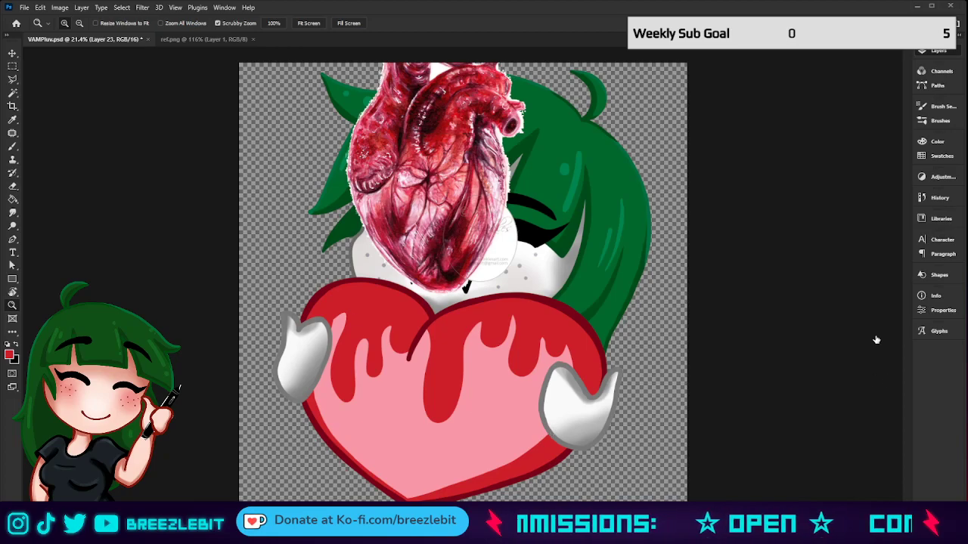
pyautogui.click(883, 378)
pyautogui.press('b')
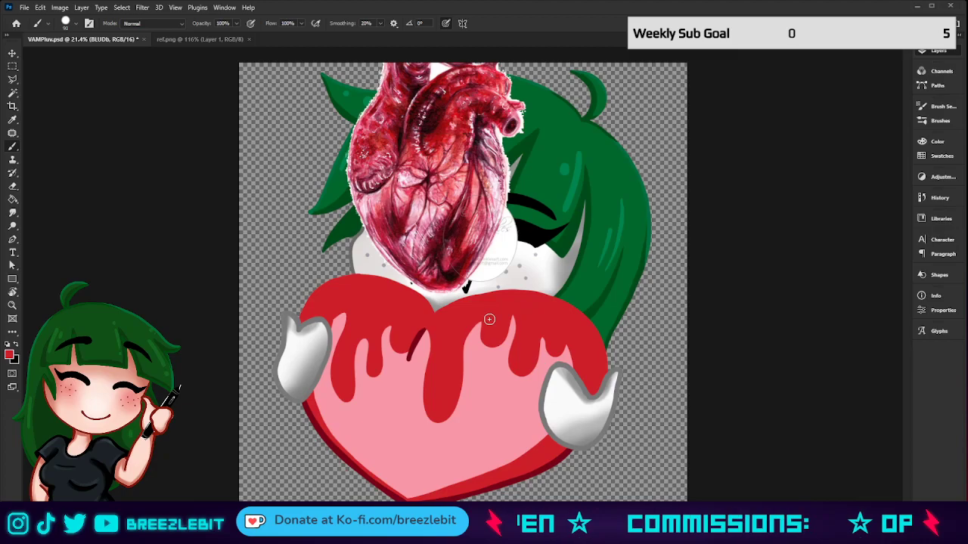
# Sample the cleft line's dark red and extend that line upward over the blood with a smaller brush.
pyautogui.press('z')
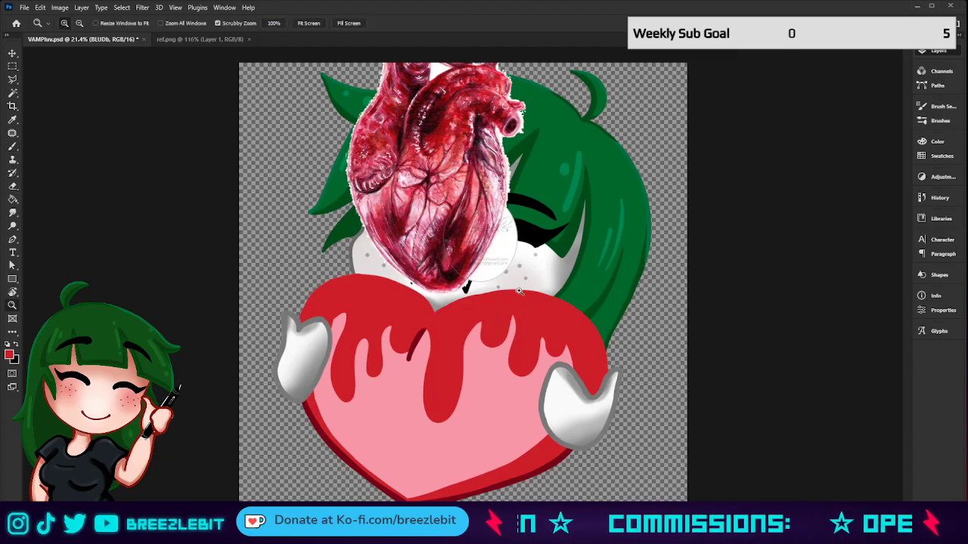
pyautogui.moveTo(475, 331); pyautogui.dragTo(446, 342)
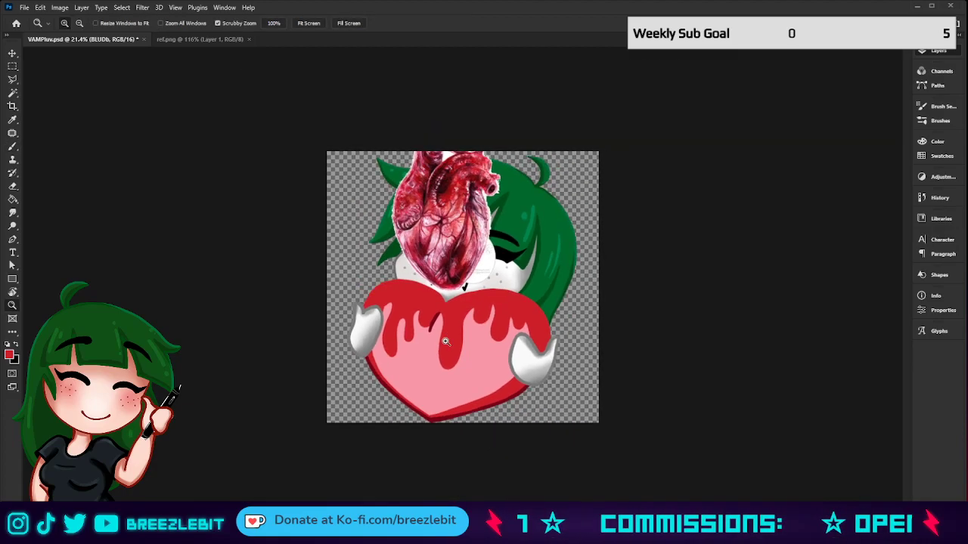
pyautogui.moveTo(511, 340); pyautogui.dragTo(562, 389)
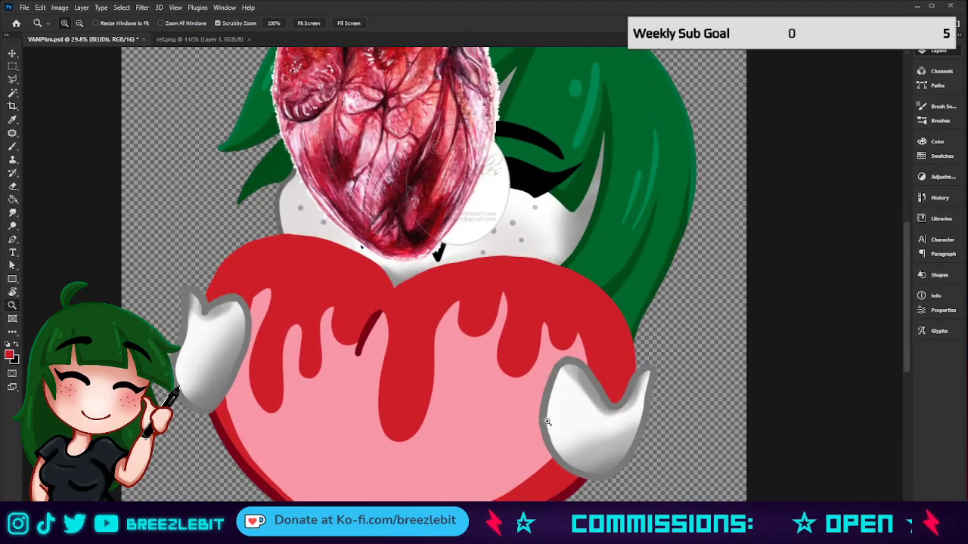
pyautogui.press('i')
pyautogui.click(370, 321)
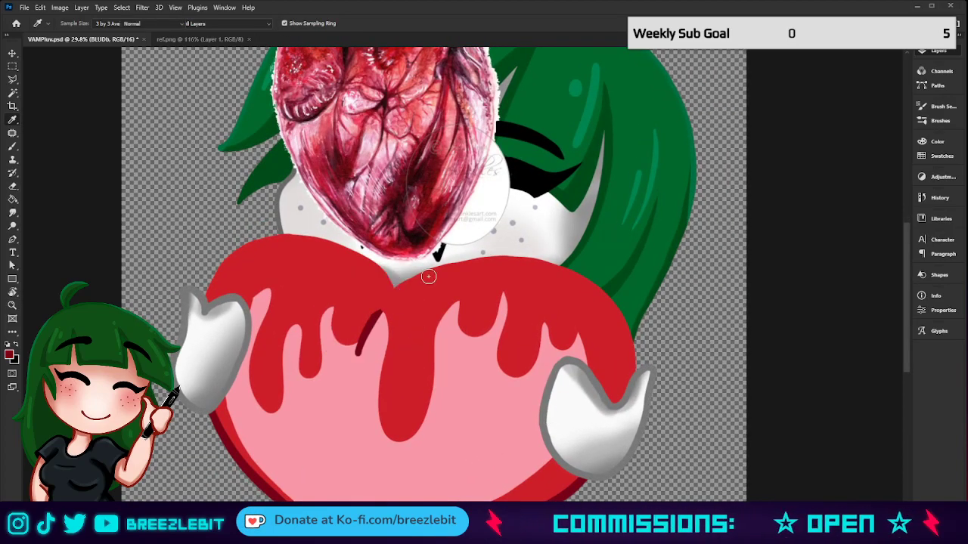
pyautogui.press('b')
pyautogui.press('[')
pyautogui.press('[')
pyautogui.press('[')
pyautogui.press('[')
pyautogui.press('[')
pyautogui.press('[')
pyautogui.press('[')
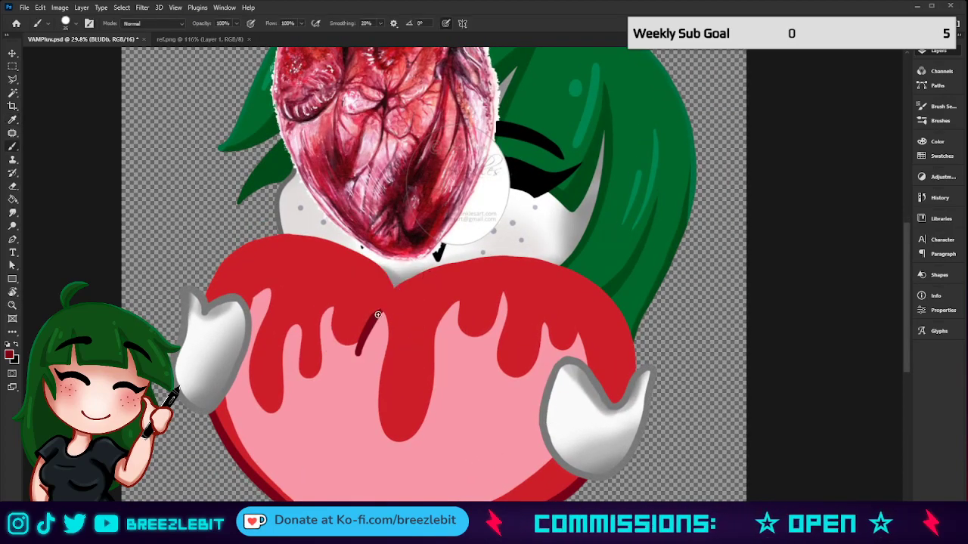
pyautogui.moveTo(371, 319); pyautogui.dragTo(382, 303)
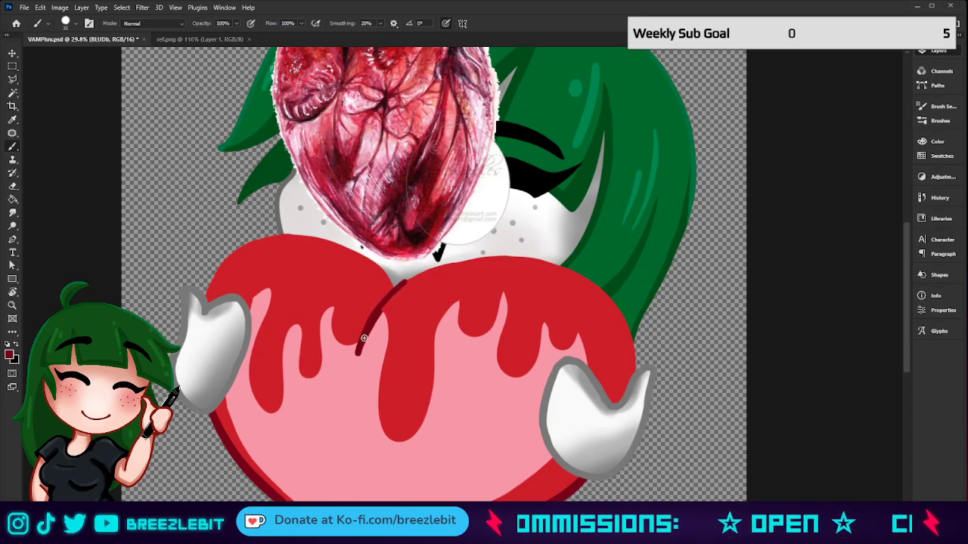
# Set the brush smoothing to 45% and outline the right lobe's upper edge and blood drips in dark red.
pyautogui.click(369, 23)
pyautogui.write('25')
pyautogui.press('Return')
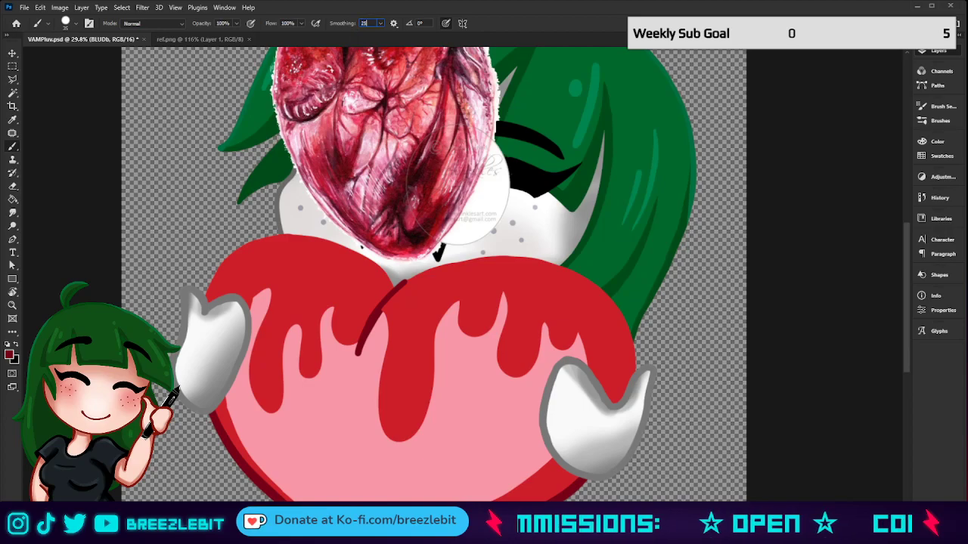
pyautogui.click(368, 23)
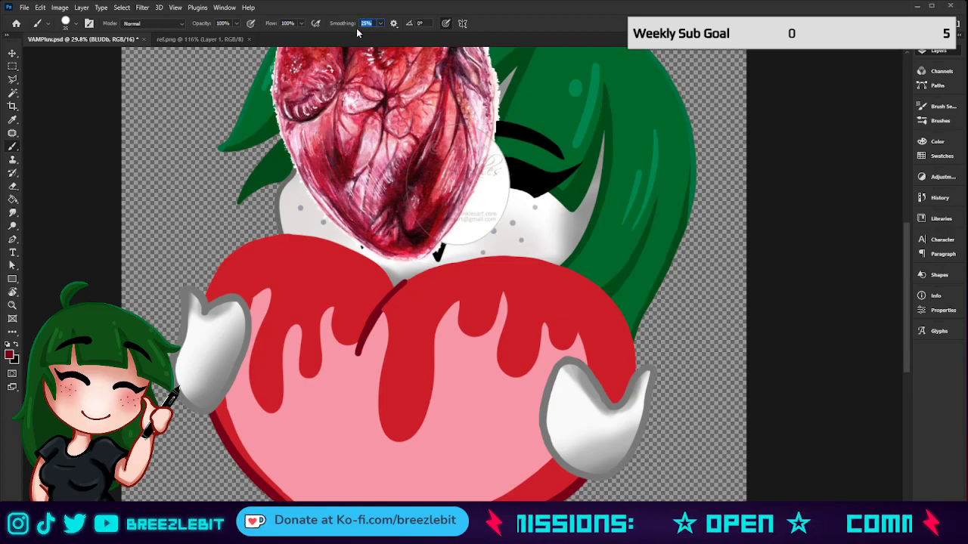
pyautogui.moveTo(376, 315)
pyautogui.mouseDown()
pyautogui.moveTo(420, 272)
pyautogui.moveTo(478, 259)
pyautogui.moveTo(548, 262)
pyautogui.moveTo(599, 288)
pyautogui.moveTo(629, 331)
pyautogui.moveTo(635, 366)
pyautogui.mouseUp()
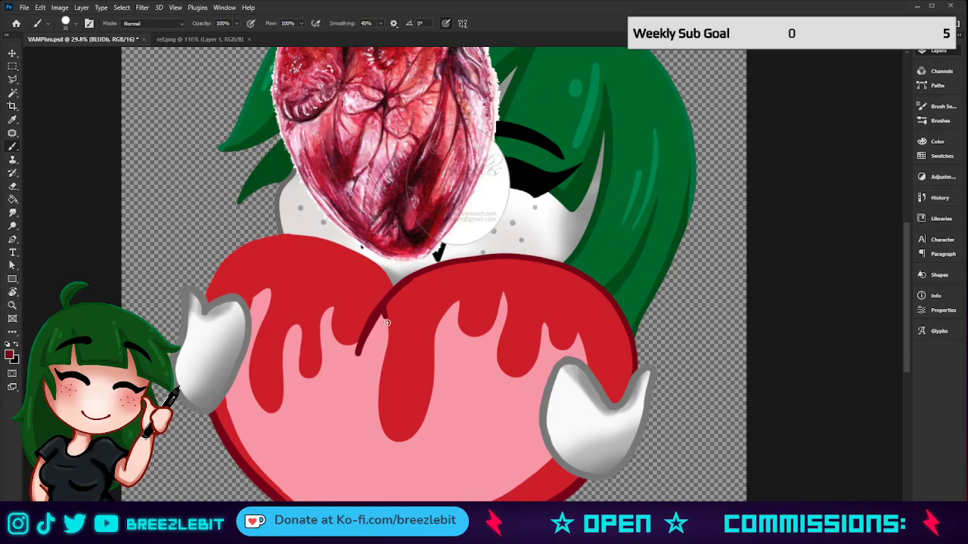
pyautogui.moveTo(387, 323)
pyautogui.mouseDown()
pyautogui.moveTo(377, 404)
pyautogui.moveTo(396, 443)
pyautogui.moveTo(451, 300)
pyautogui.moveTo(460, 304)
pyautogui.moveTo(460, 328)
pyautogui.moveTo(482, 335)
pyautogui.moveTo(503, 289)
pyautogui.moveTo(498, 360)
pyautogui.moveTo(508, 375)
pyautogui.moveTo(533, 363)
pyautogui.moveTo(545, 318)
pyautogui.moveTo(558, 349)
pyautogui.moveTo(571, 346)
pyautogui.moveTo(581, 308)
pyautogui.moveTo(592, 378)
pyautogui.mouseUp()
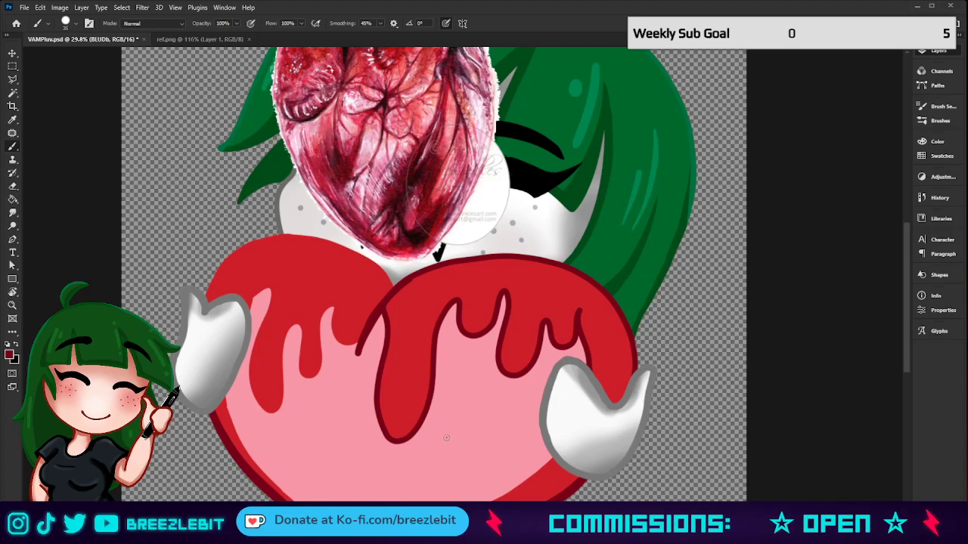
# Remove the red shading along the heart's lower left and right edges on Layer 16 copy 2, leaving plain pink.
pyautogui.moveTo(446, 437); pyautogui.dragTo(543, 356)
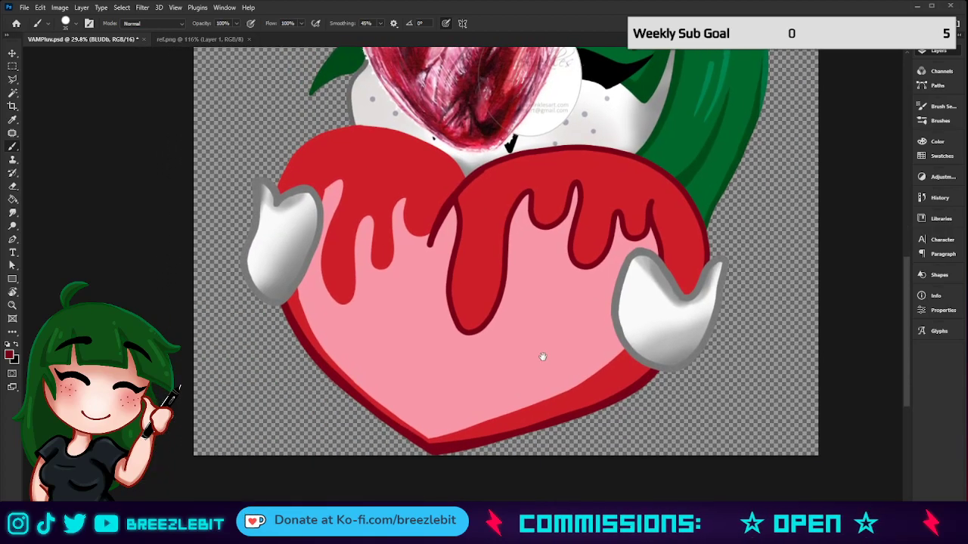
pyautogui.click(831, 486)
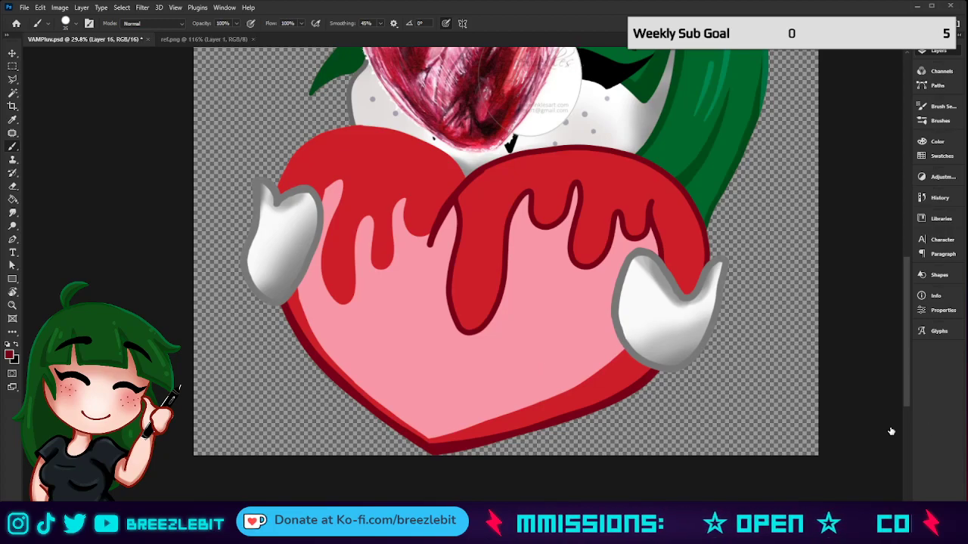
pyautogui.hotkey('ctrl', 'j')
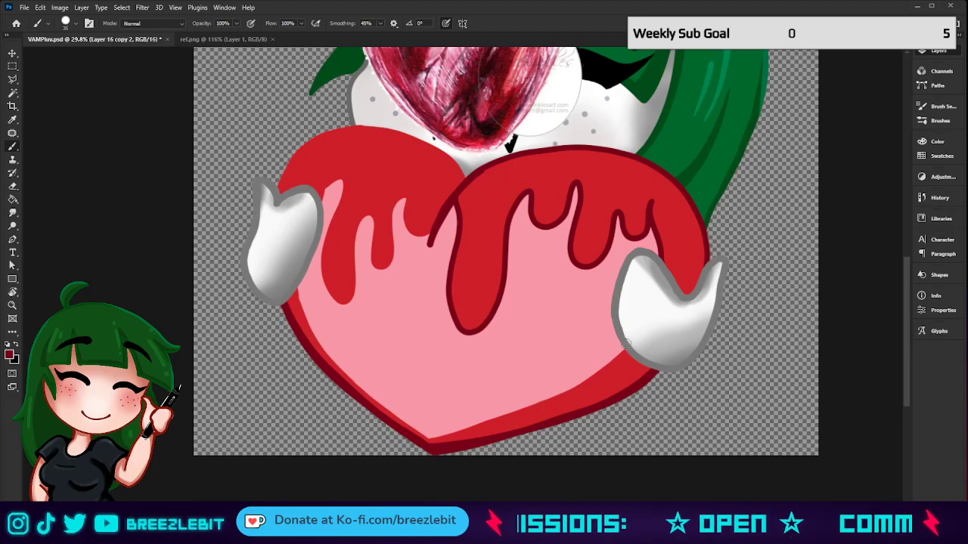
pyautogui.moveTo(629, 345)
pyautogui.mouseDown()
pyautogui.moveTo(651, 365)
pyautogui.moveTo(635, 382)
pyautogui.moveTo(642, 355)
pyautogui.moveTo(626, 395)
pyautogui.mouseUp()
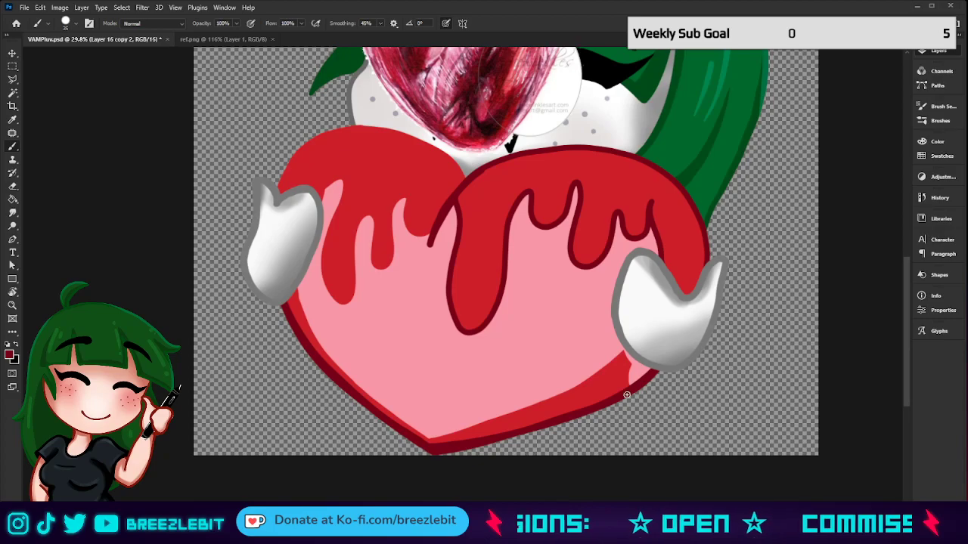
pyautogui.moveTo(639, 356)
pyautogui.mouseDown()
pyautogui.moveTo(626, 394)
pyautogui.moveTo(586, 404)
pyautogui.moveTo(575, 396)
pyautogui.moveTo(472, 437)
pyautogui.moveTo(490, 417)
pyautogui.moveTo(459, 446)
pyautogui.mouseUp()
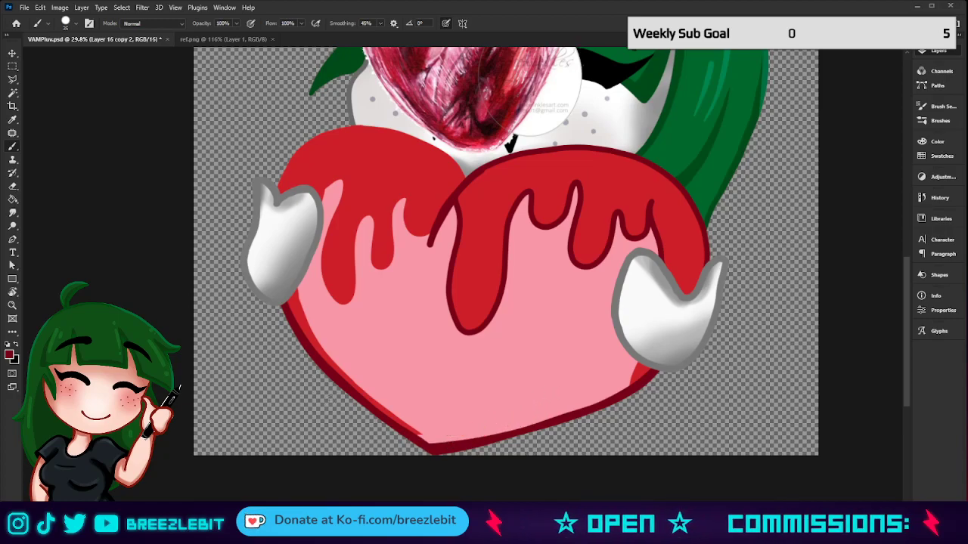
pyautogui.moveTo(284, 310)
pyautogui.mouseDown()
pyautogui.moveTo(324, 369)
pyautogui.moveTo(319, 359)
pyautogui.moveTo(335, 368)
pyautogui.moveTo(333, 357)
pyautogui.moveTo(342, 368)
pyautogui.moveTo(326, 366)
pyautogui.moveTo(373, 395)
pyautogui.mouseUp()
pyautogui.press('z')
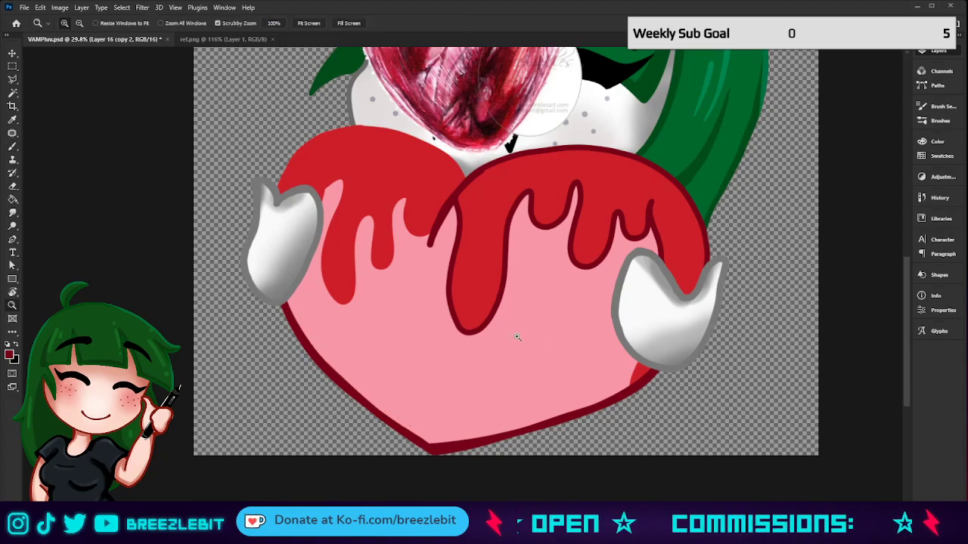
pyautogui.moveTo(518, 337)
pyautogui.mouseDown()
pyautogui.moveTo(452, 383)
pyautogui.moveTo(526, 376)
pyautogui.moveTo(511, 376)
pyautogui.mouseUp()
pyautogui.press('b')
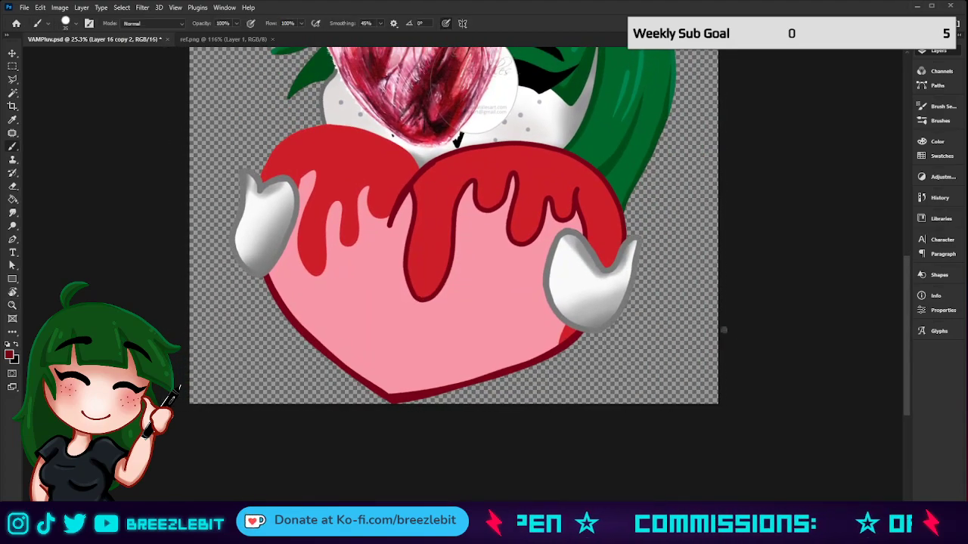
# Outline a small blood drip below the right-side hand on the BLUDb layer and mask out the heart's outline inside it.
pyautogui.click(845, 380)
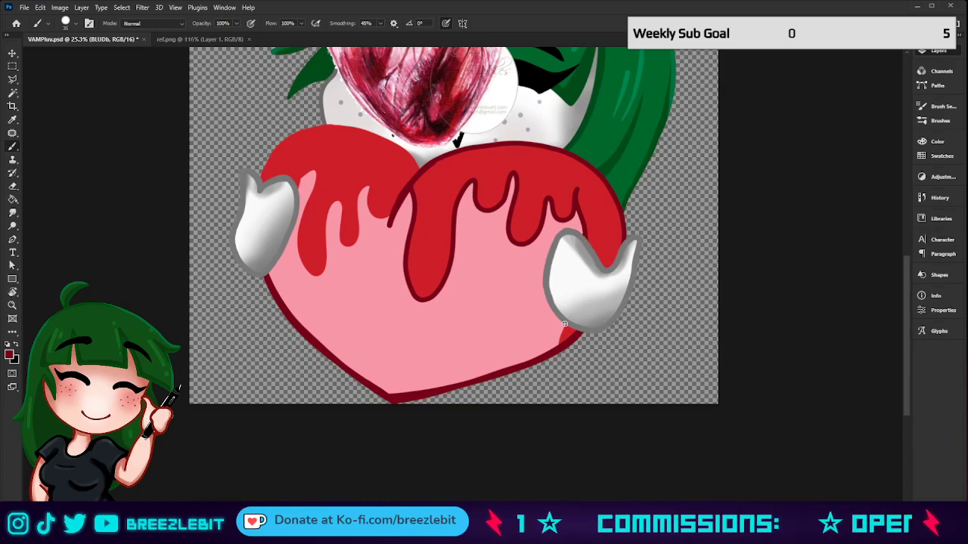
pyautogui.moveTo(567, 353); pyautogui.dragTo(586, 349)
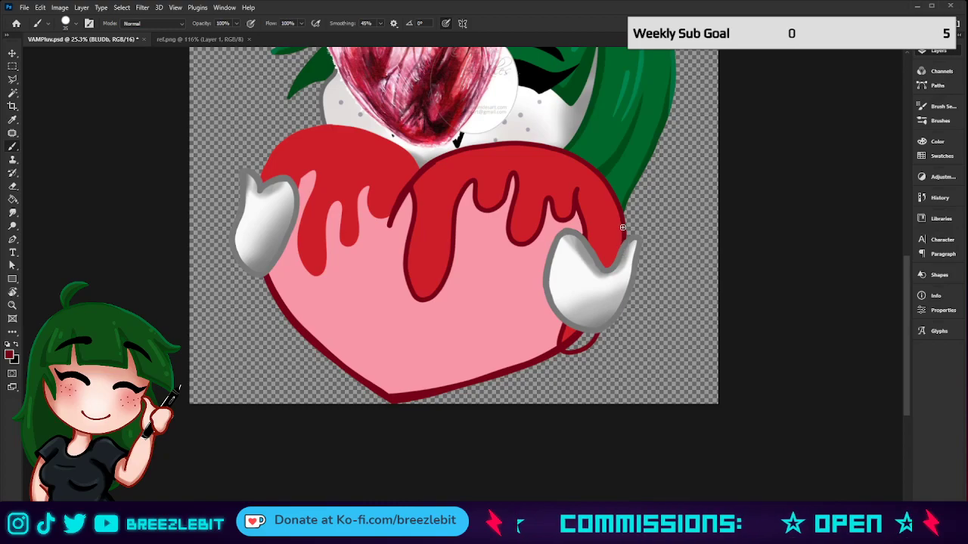
pyautogui.click(826, 396)
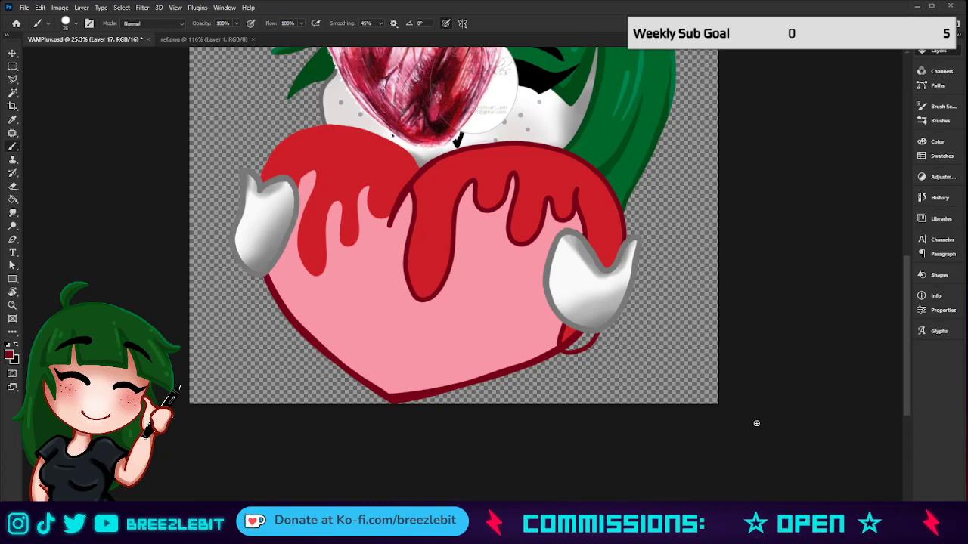
pyautogui.click(714, 467)
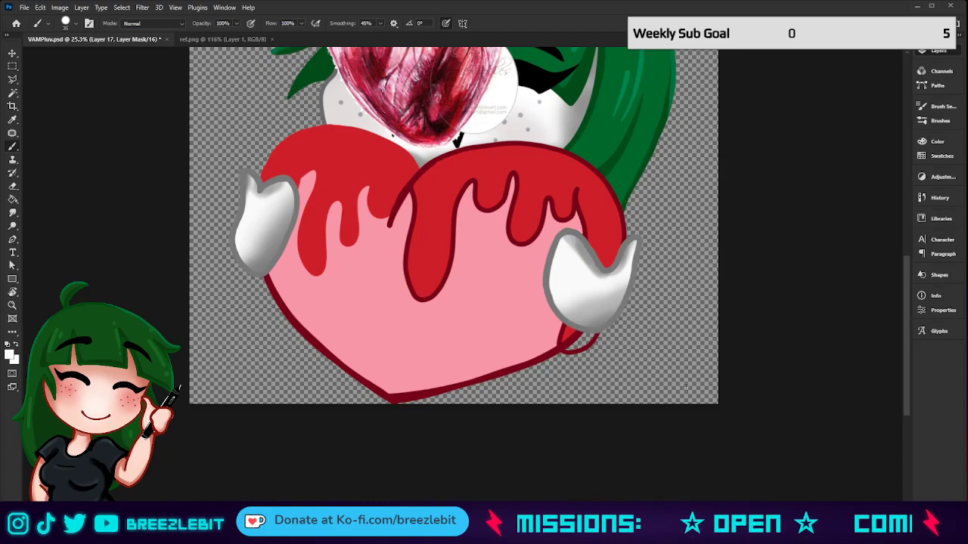
pyautogui.click(926, 389)
pyautogui.click(882, 415)
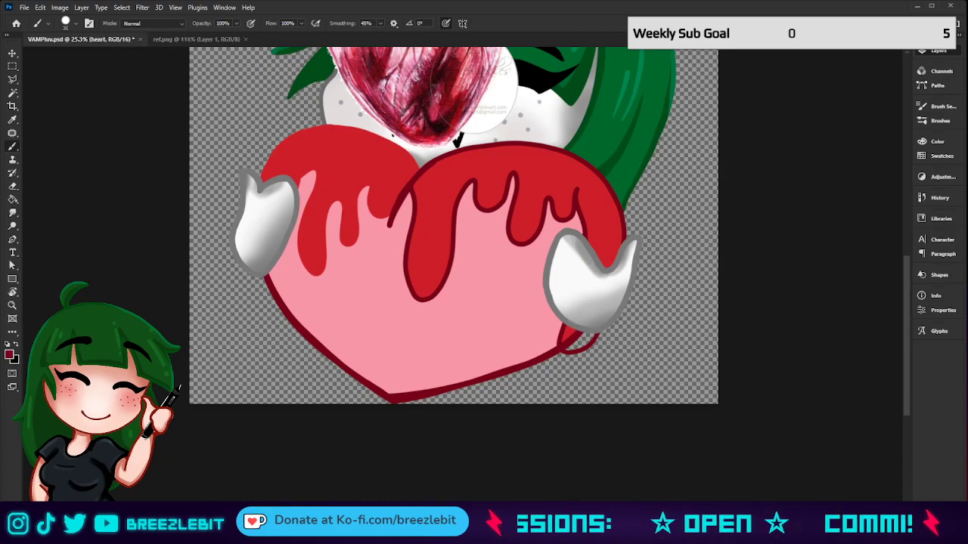
pyautogui.hotkey('ctrl', '\\')
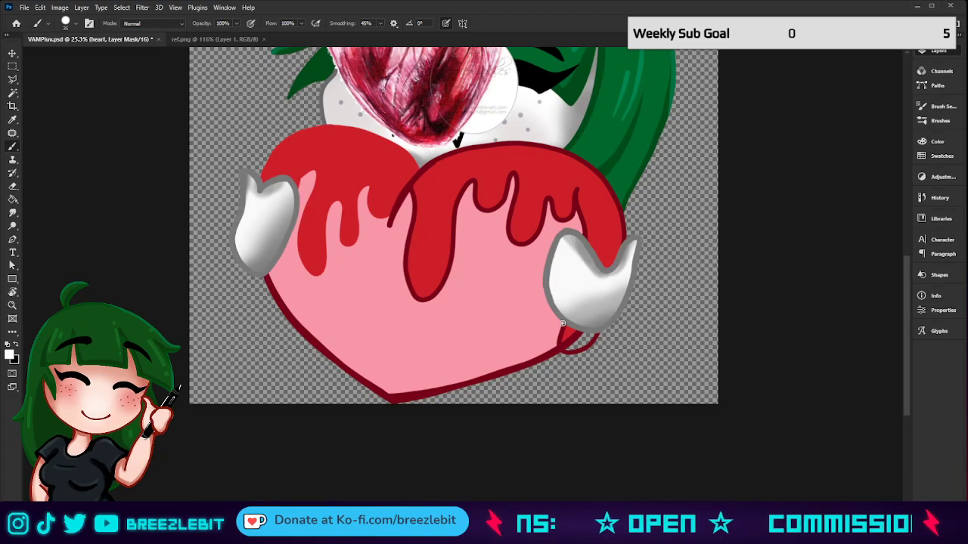
pyautogui.press('x')
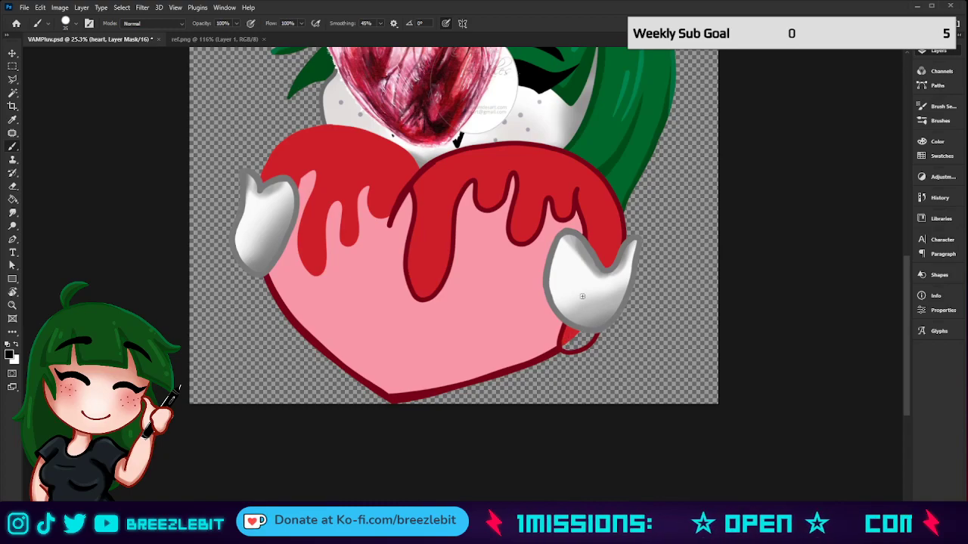
# Fill the drip below the right-side hand with the sampled blood red on BLUDb, using a brush size of 200.
pyautogui.click(877, 459)
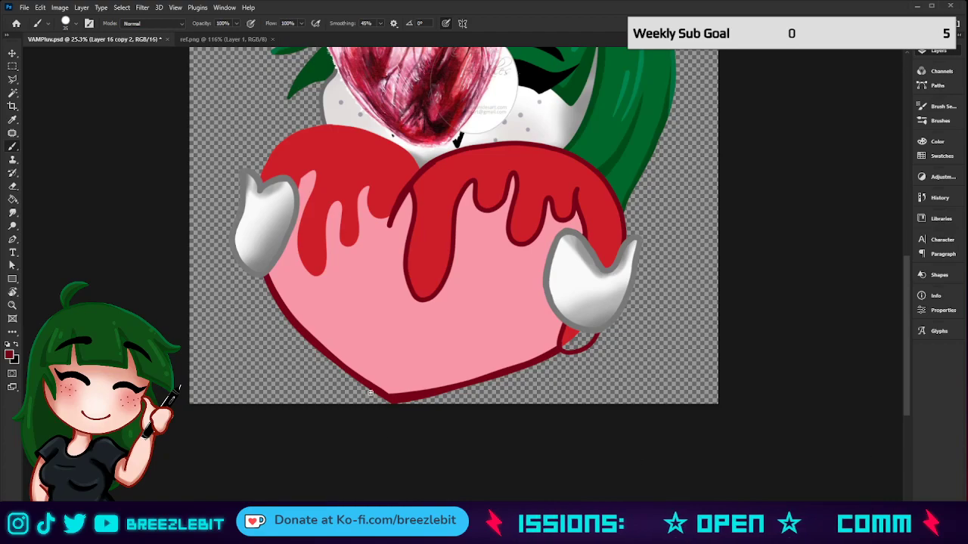
pyautogui.keyDown('alt'); pyautogui.click(557, 181); pyautogui.keyUp('alt')
pyautogui.press(']')
pyautogui.press(']')
pyautogui.press(']')
pyautogui.press(']')
pyautogui.press(']')
pyautogui.press(']')
pyautogui.press(']')
pyautogui.press(']')
pyautogui.press(']')
pyautogui.press(']')
pyautogui.press(']')
pyautogui.press(']')
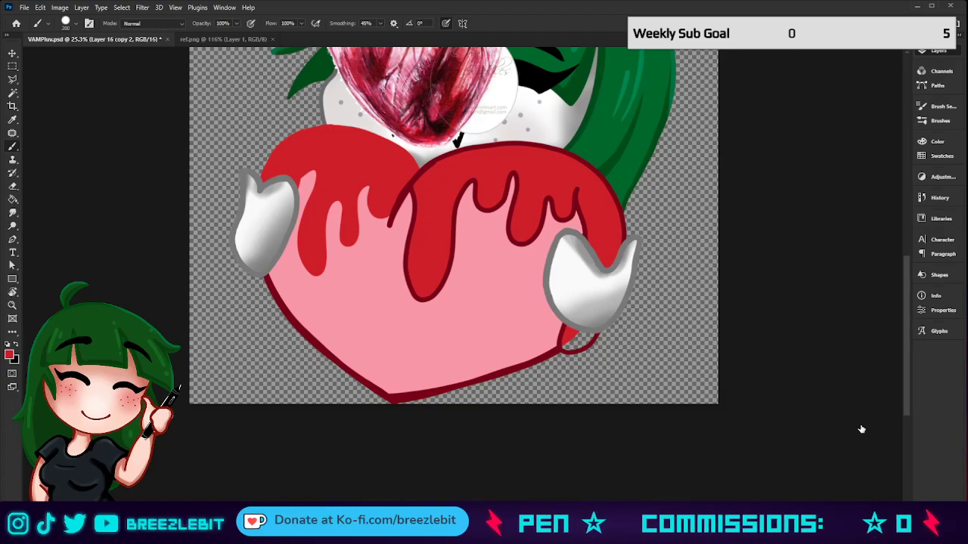
pyautogui.click(848, 303)
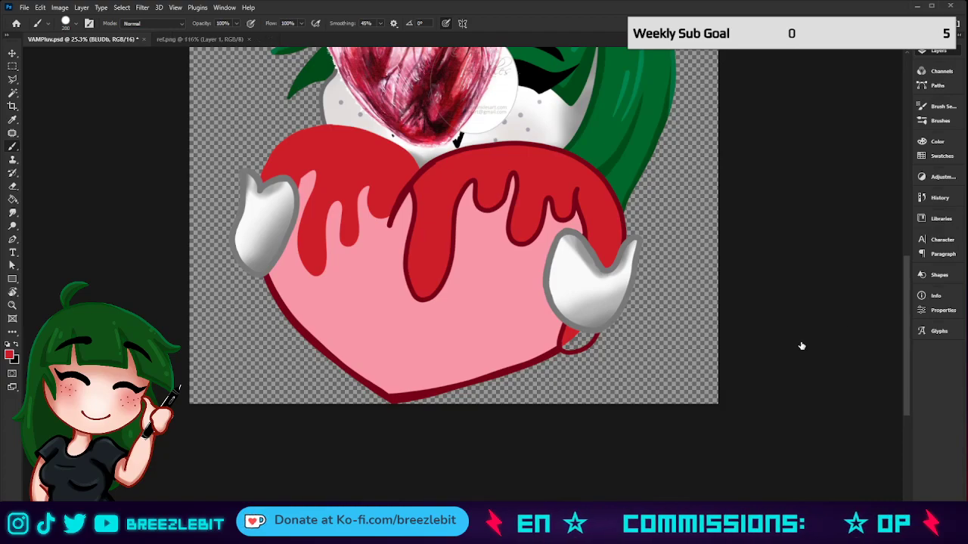
pyautogui.click(798, 296)
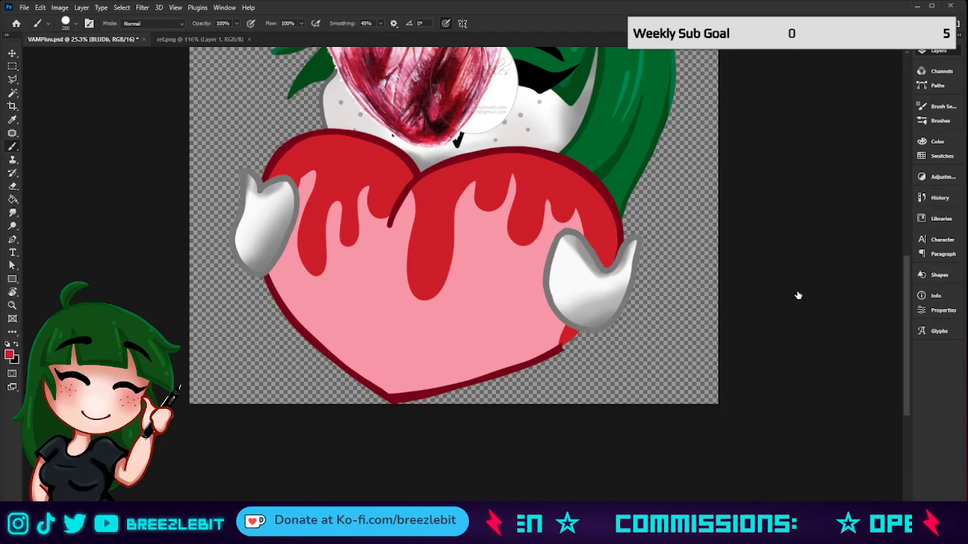
pyautogui.hotkey('ctrl', ',')
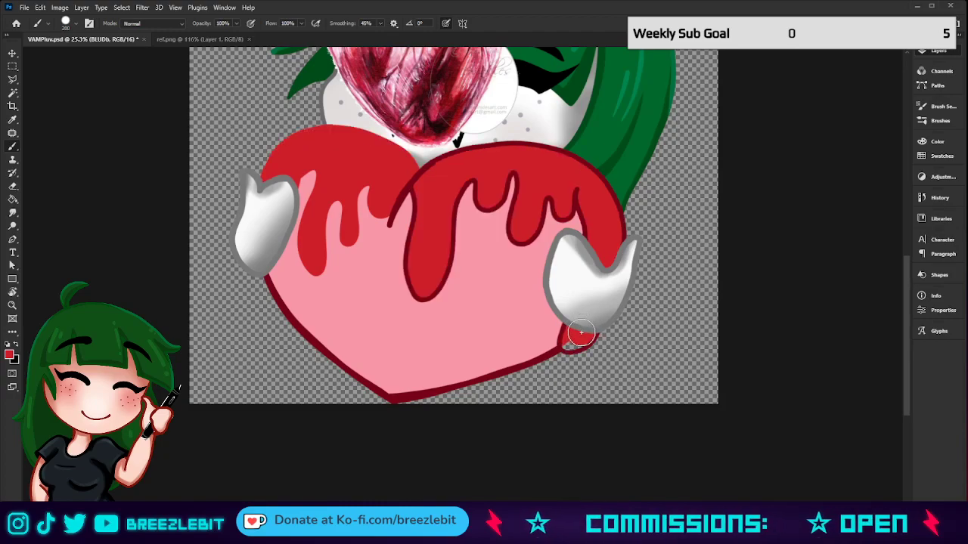
pyautogui.moveTo(574, 338); pyautogui.dragTo(584, 330)
pyautogui.hotkey('ctrl', 'z')
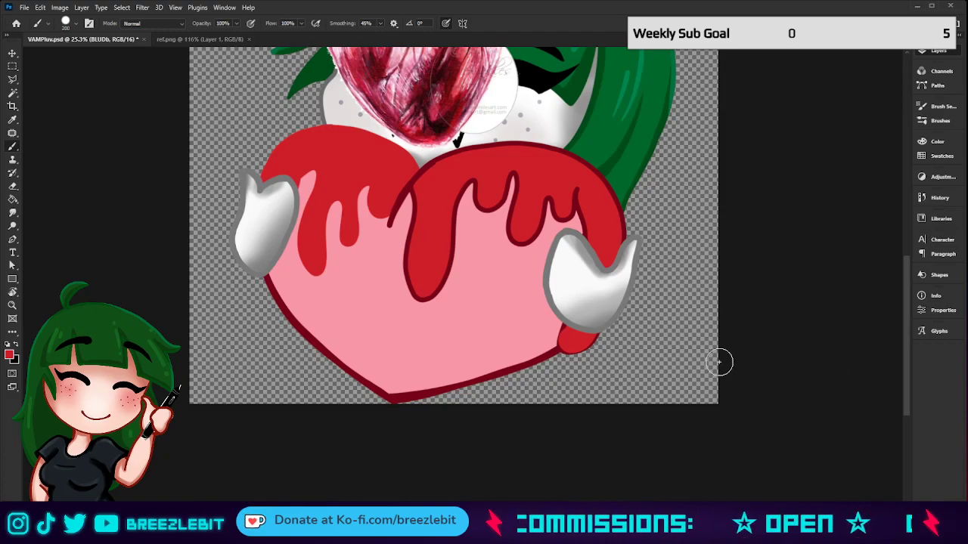
# Sample the dark red outline color and redraw the outline of the drip below the hand with a much smaller brush.
pyautogui.press('i')
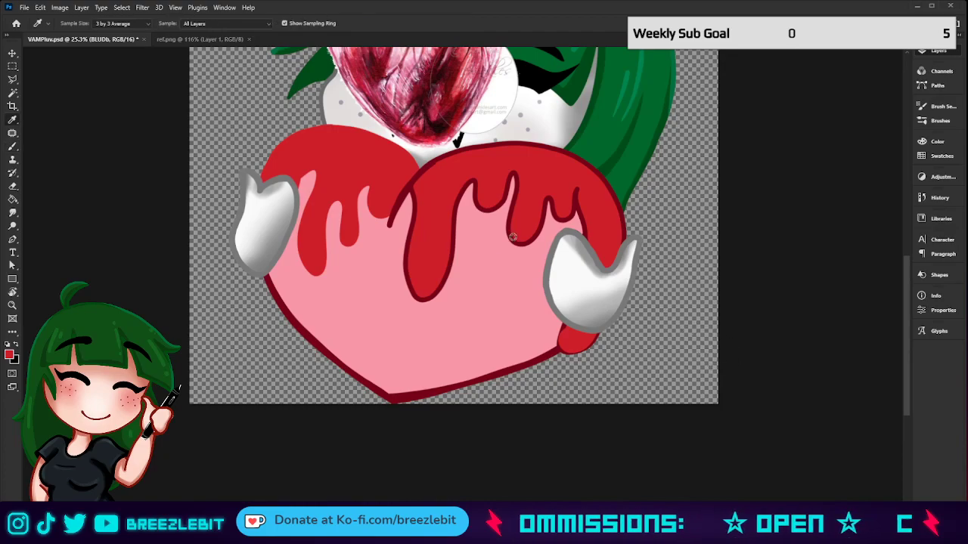
pyautogui.click(408, 187)
pyautogui.press('b')
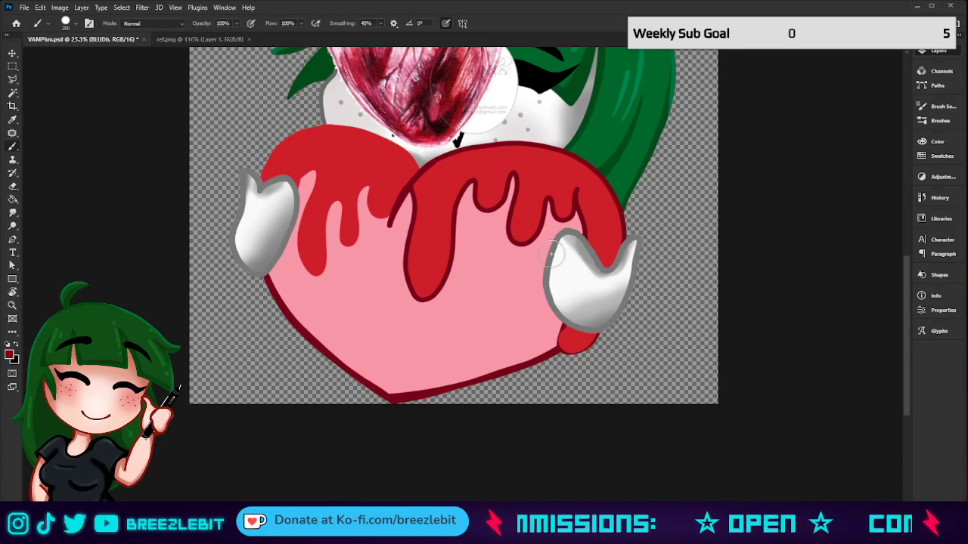
pyautogui.press('[')
pyautogui.press('[')
pyautogui.press('[')
pyautogui.press('[')
pyautogui.press('[')
pyautogui.press('[')
pyautogui.press('[')
pyautogui.press('[')
pyautogui.press('[')
pyautogui.press('[')
pyautogui.press('[')
pyautogui.press('[')
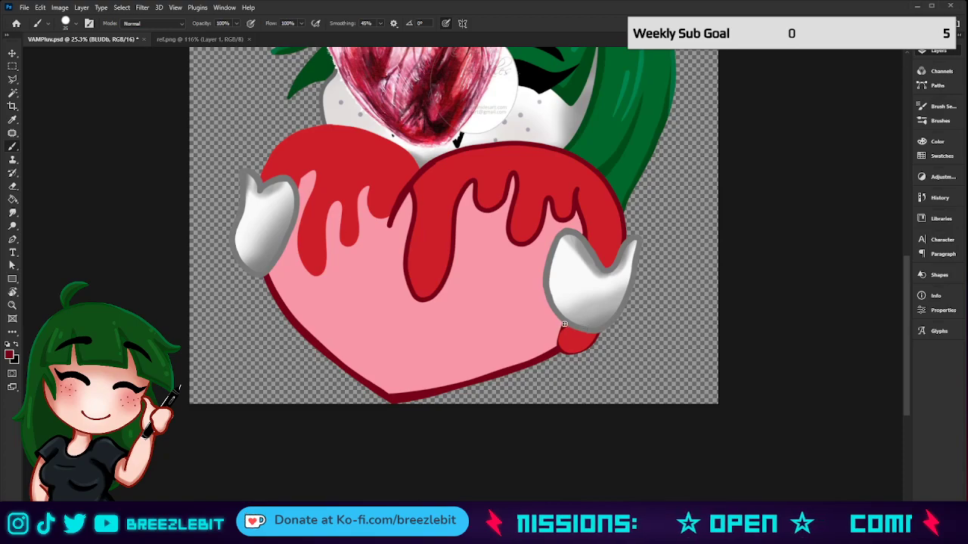
pyautogui.moveTo(564, 324)
pyautogui.mouseDown()
pyautogui.moveTo(559, 338)
pyautogui.moveTo(602, 320)
pyautogui.mouseUp()
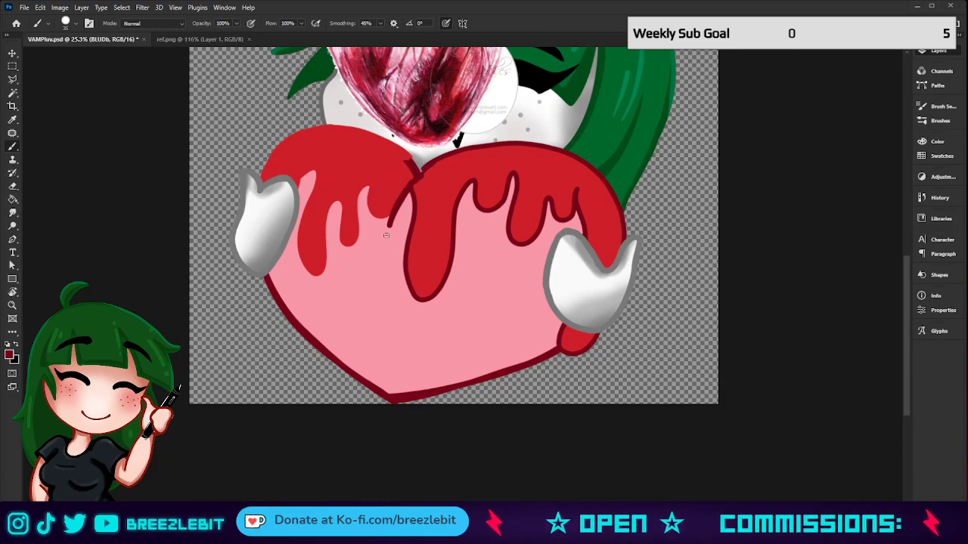
# Undo the last stroke at the heart's cleft and hide the cleft line's lower end on the heart layer's mask.
pyautogui.hotkey('ctrl', 'z')
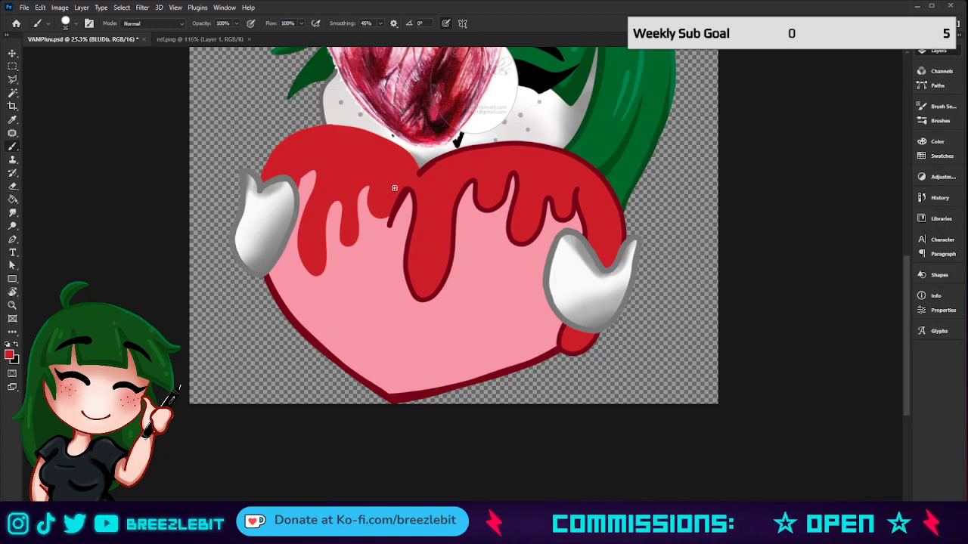
pyautogui.press('z')
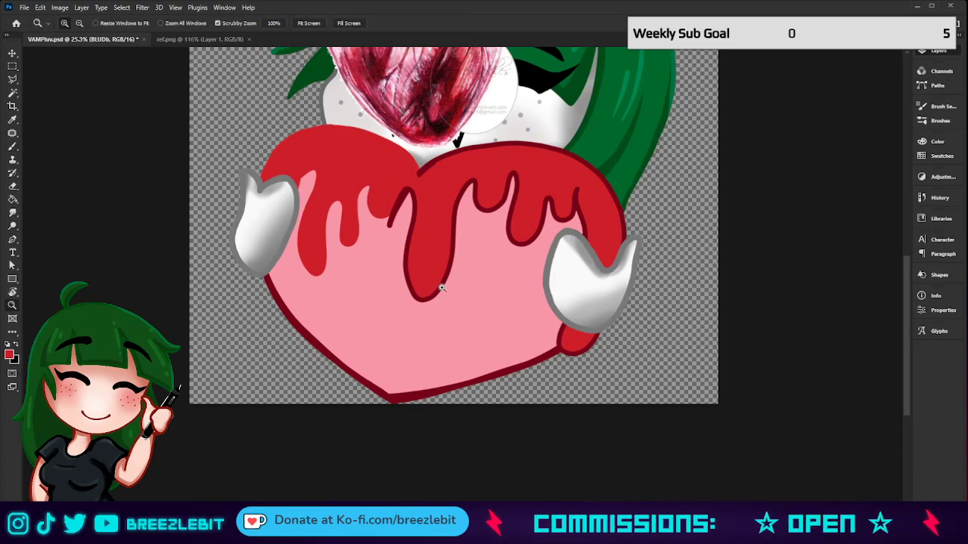
pyautogui.moveTo(443, 288); pyautogui.dragTo(345, 342)
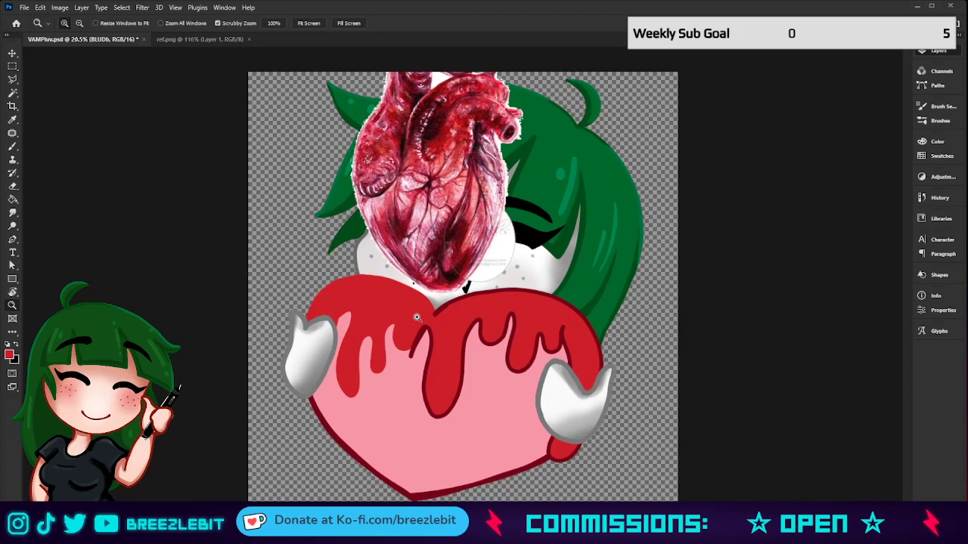
pyautogui.moveTo(416, 317); pyautogui.dragTo(768, 356)
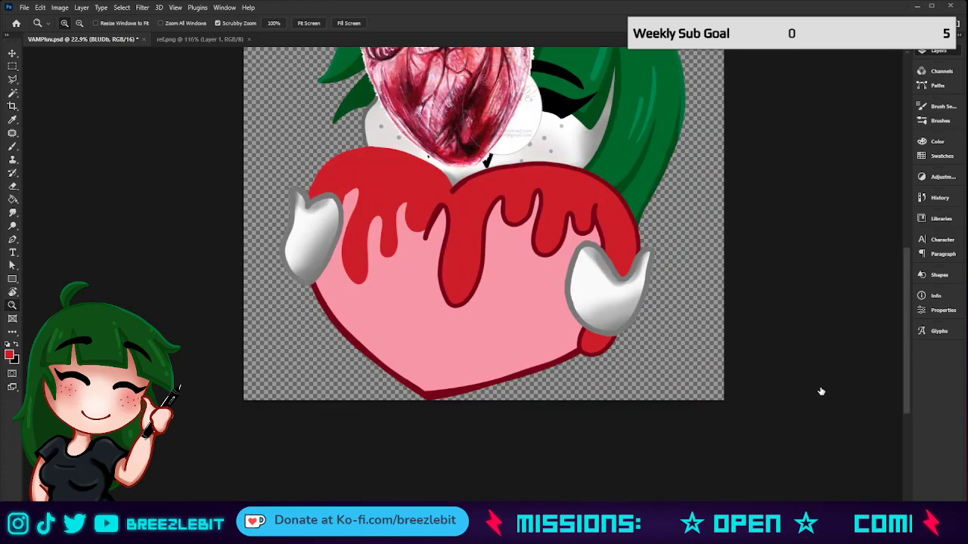
pyautogui.click(840, 419)
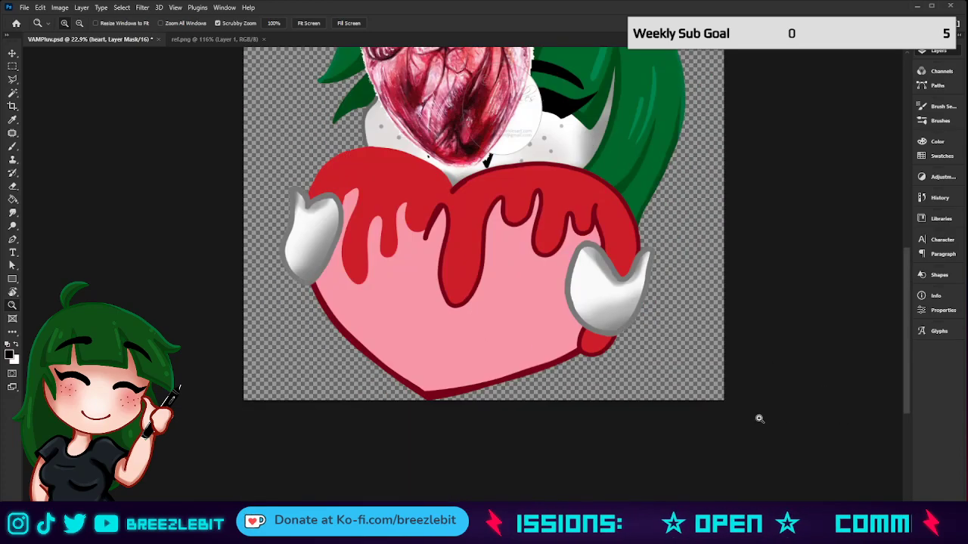
pyautogui.press('b')
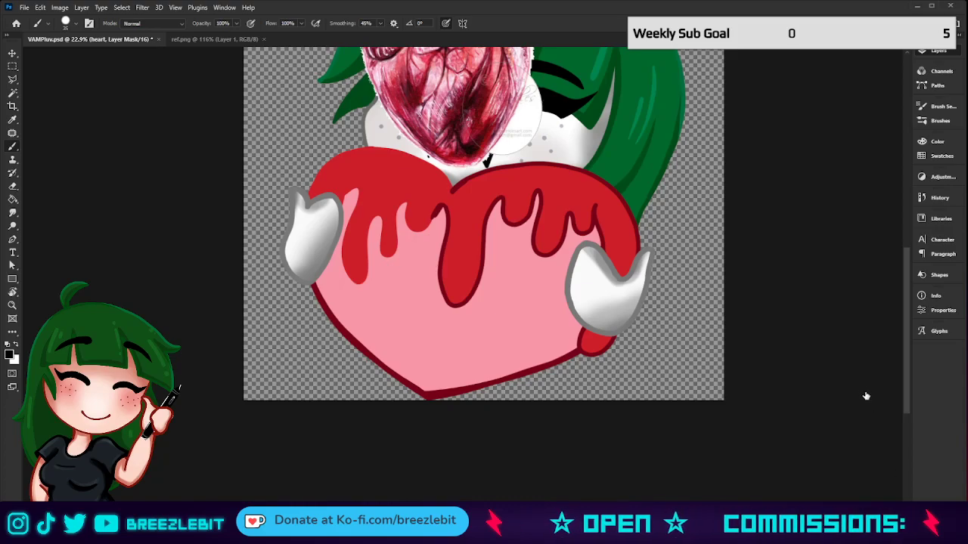
# Outline the short drip beside the cleft and the adjoining cleft edge on BLUDb in the sampled dark red.
pyautogui.hotkey('alt', '[')
pyautogui.press('i')
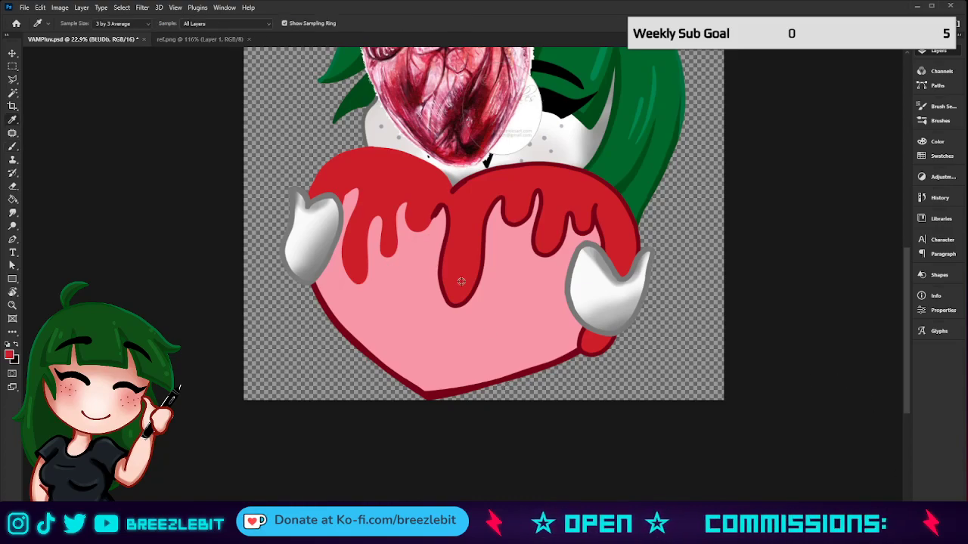
pyautogui.click(436, 210)
pyautogui.press('b')
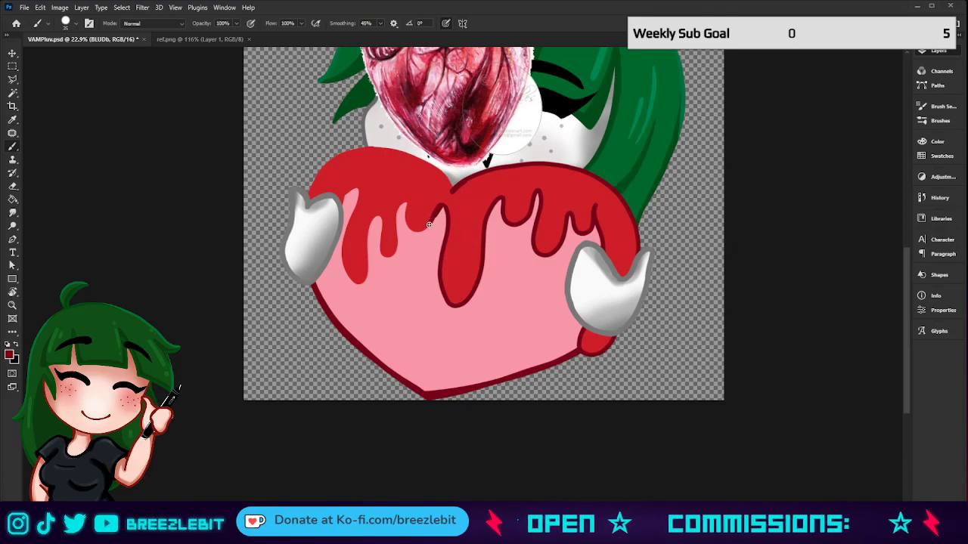
pyautogui.moveTo(418, 231); pyautogui.dragTo(404, 167)
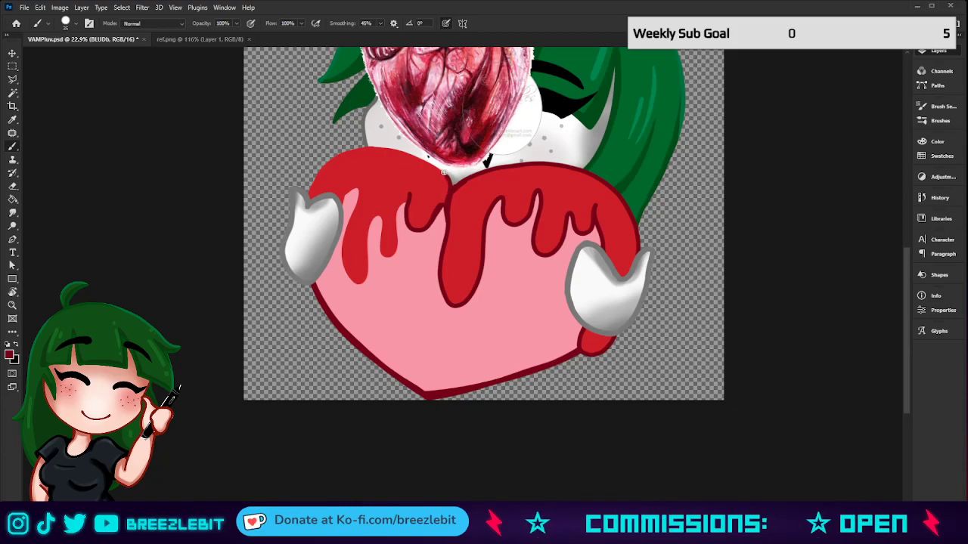
pyautogui.moveTo(444, 173); pyautogui.dragTo(442, 203)
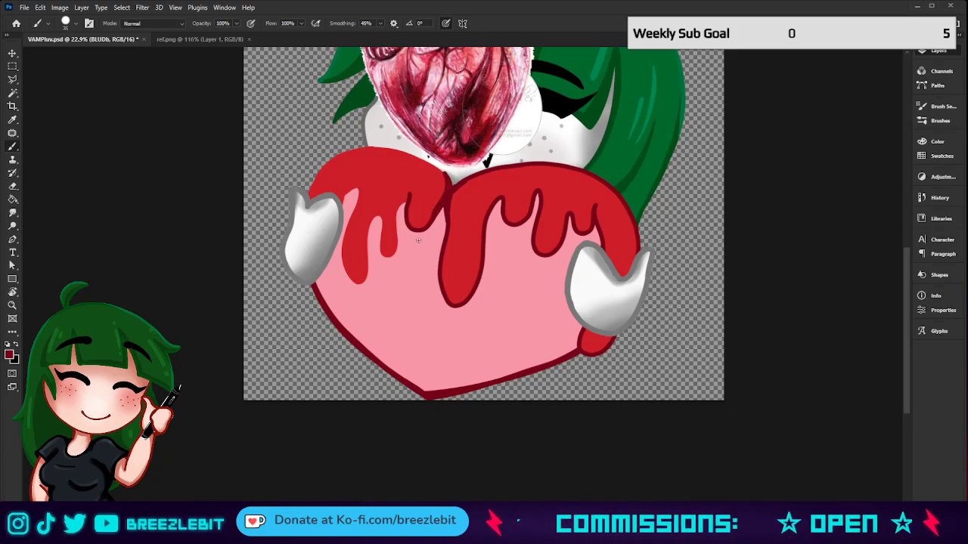
pyautogui.press('z')
pyautogui.moveTo(481, 263); pyautogui.dragTo(416, 304)
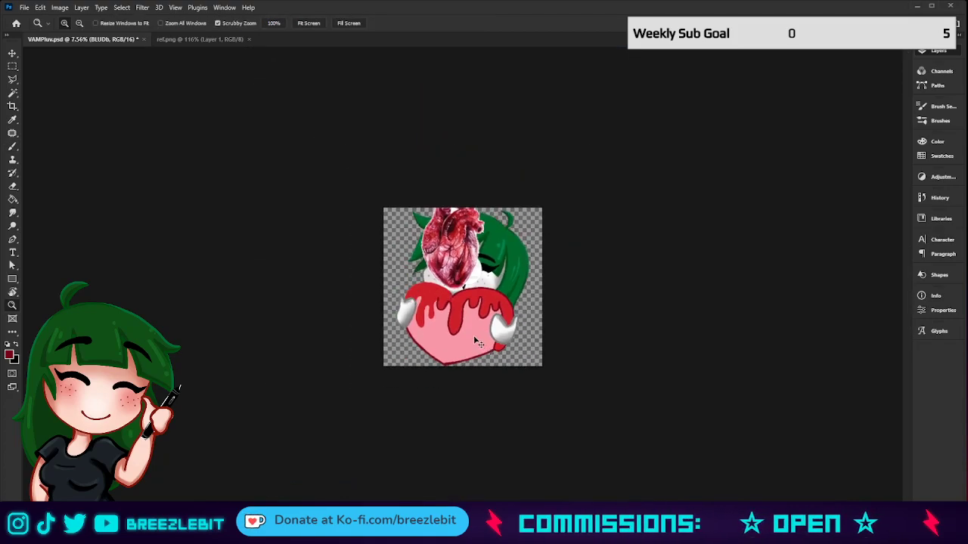
# Outline the top edge of the heart's left lobe on BLUDb in dark red, from the cleft to the left-side hand.
pyautogui.hotkey('ctrl', '0')
pyautogui.moveTo(511, 324); pyautogui.dragTo(487, 334)
pyautogui.press('b')
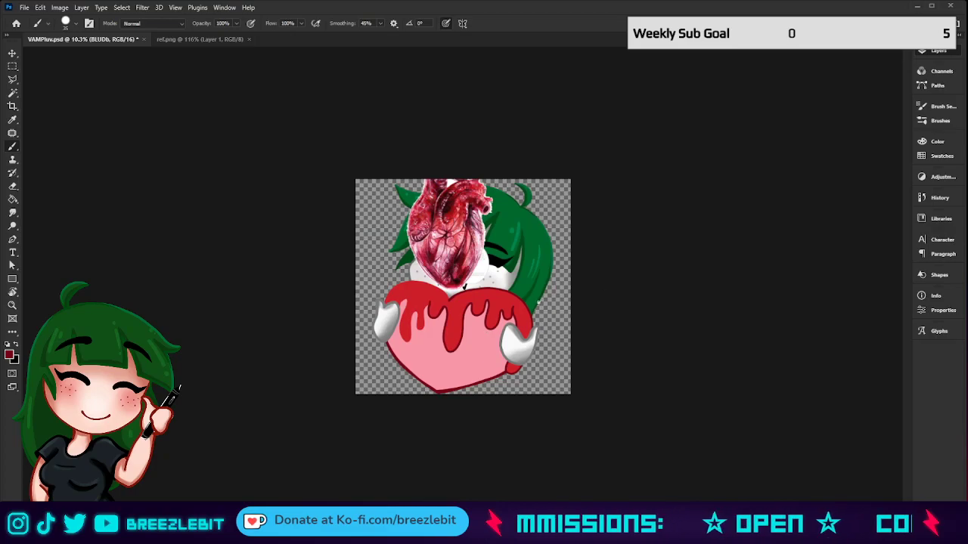
pyautogui.press('z')
pyautogui.moveTo(515, 296); pyautogui.dragTo(562, 285)
pyautogui.keyDown('alt'); pyautogui.click(562, 285); pyautogui.keyUp('alt')
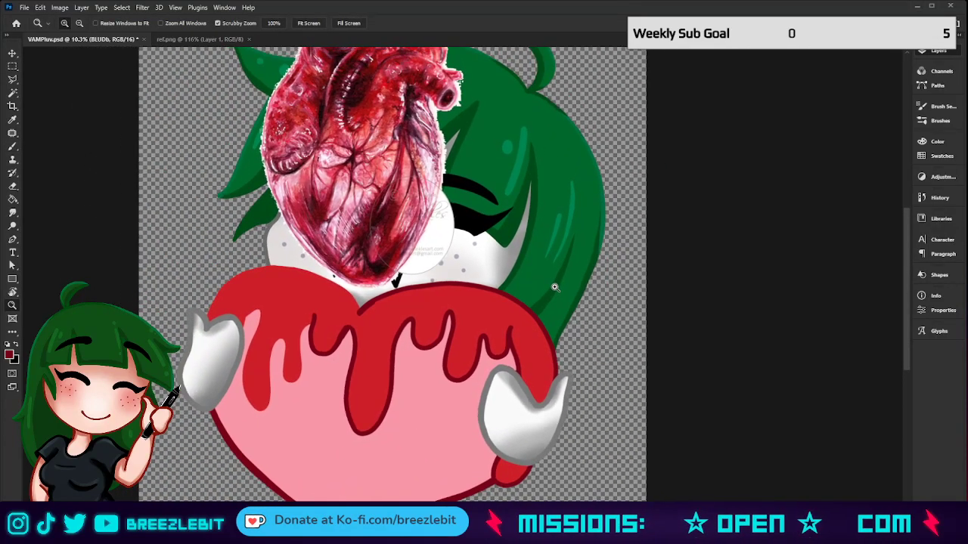
pyautogui.press('b')
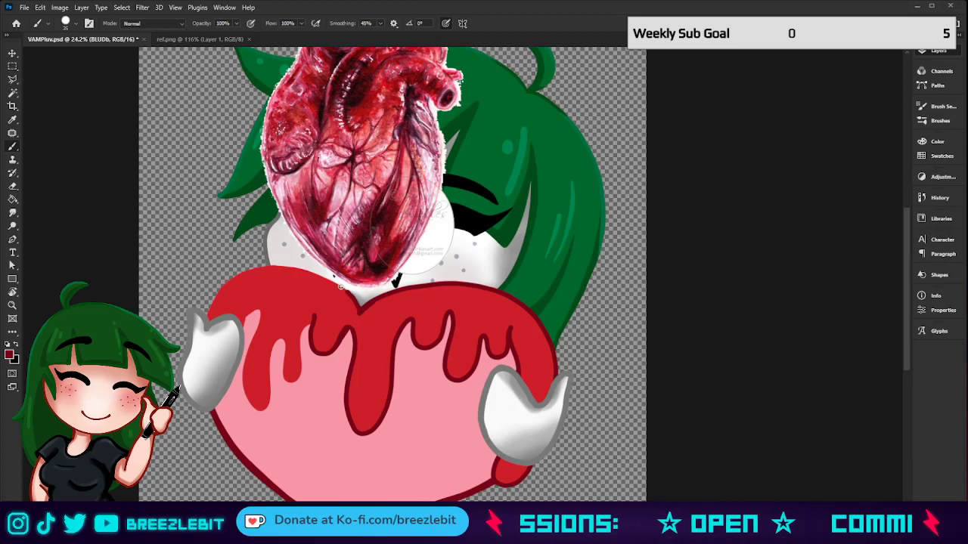
pyautogui.moveTo(341, 286)
pyautogui.mouseDown()
pyautogui.moveTo(257, 266)
pyautogui.moveTo(224, 285)
pyautogui.moveTo(207, 338)
pyautogui.mouseUp()
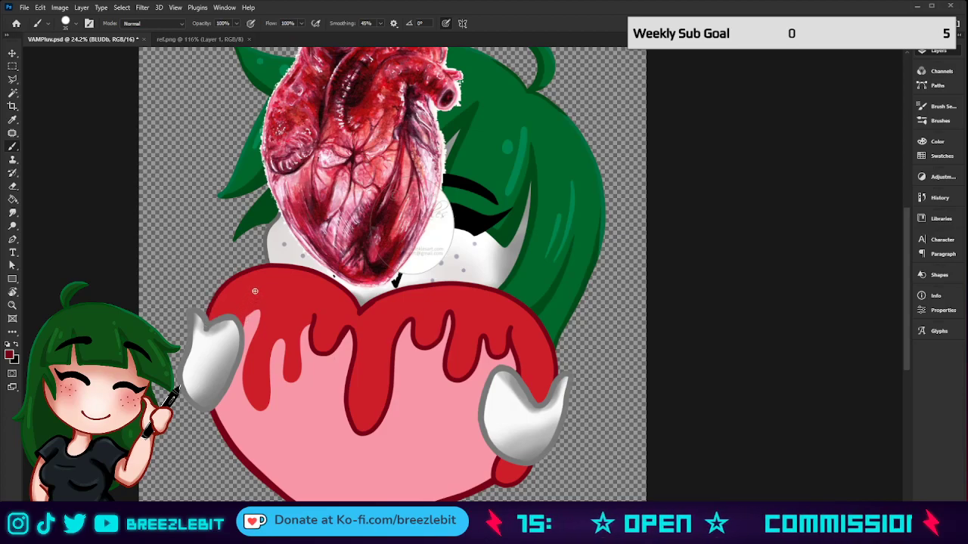
pyautogui.moveTo(256, 291); pyautogui.dragTo(242, 333)
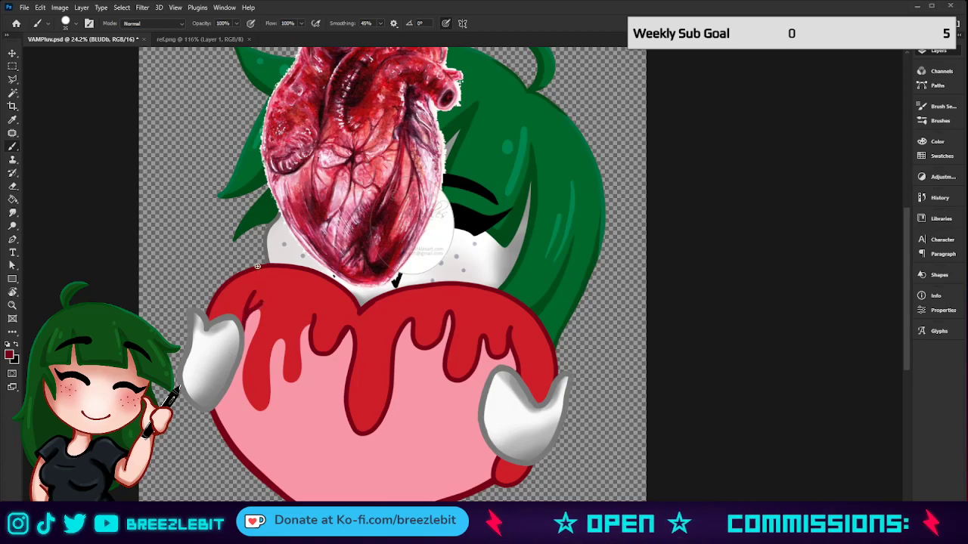
pyautogui.hotkey('ctrl', 'z')
pyautogui.hotkey('ctrl', 'z')
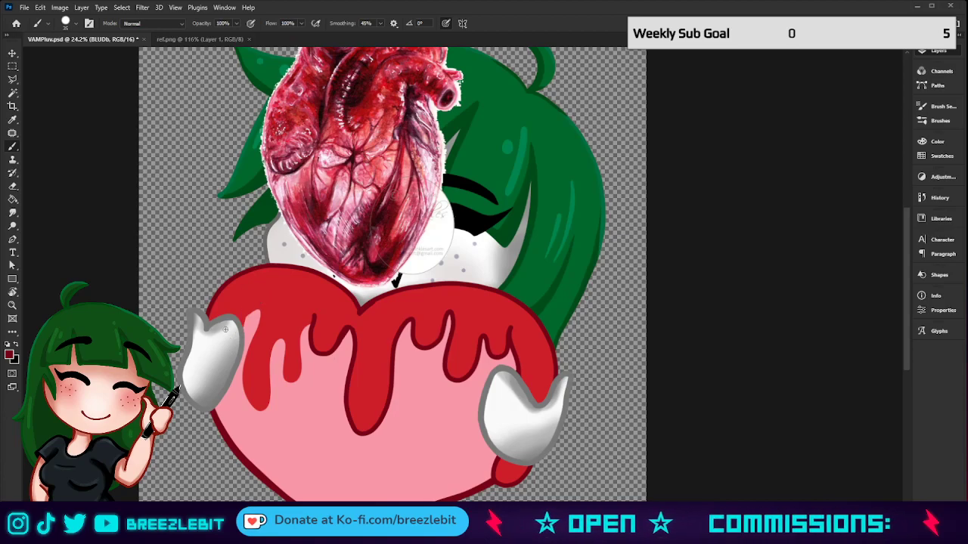
# Outline the drips on the heart's left lobe in dark red, from the left-side hand to the short drip near the cleft.
pyautogui.moveTo(243, 333)
pyautogui.mouseDown()
pyautogui.moveTo(258, 312)
pyautogui.moveTo(241, 387)
pyautogui.moveTo(251, 403)
pyautogui.moveTo(266, 401)
pyautogui.moveTo(257, 318)
pyautogui.moveTo(242, 330)
pyautogui.moveTo(261, 318)
pyautogui.moveTo(248, 350)
pyautogui.moveTo(245, 313)
pyautogui.moveTo(263, 311)
pyautogui.moveTo(243, 368)
pyautogui.moveTo(252, 406)
pyautogui.moveTo(271, 387)
pyautogui.moveTo(274, 342)
pyautogui.moveTo(286, 339)
pyautogui.moveTo(281, 380)
pyautogui.moveTo(294, 386)
pyautogui.moveTo(313, 314)
pyautogui.mouseUp()
pyautogui.hotkey('ctrl', 'z')
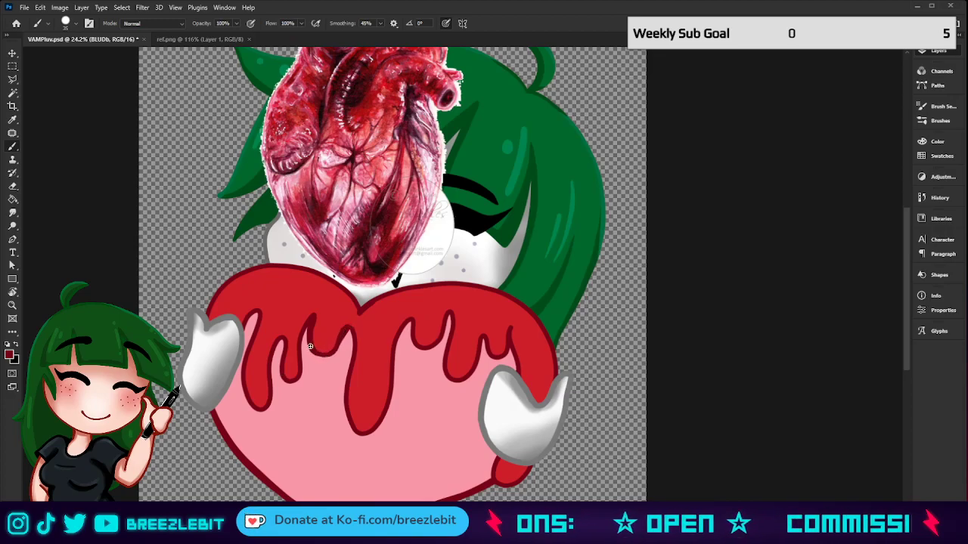
# Draw dark red outlines for a long drip and a shorter drip hanging off the heart's edge below the left-side hand.
pyautogui.press('z')
pyautogui.moveTo(430, 346); pyautogui.dragTo(318, 389)
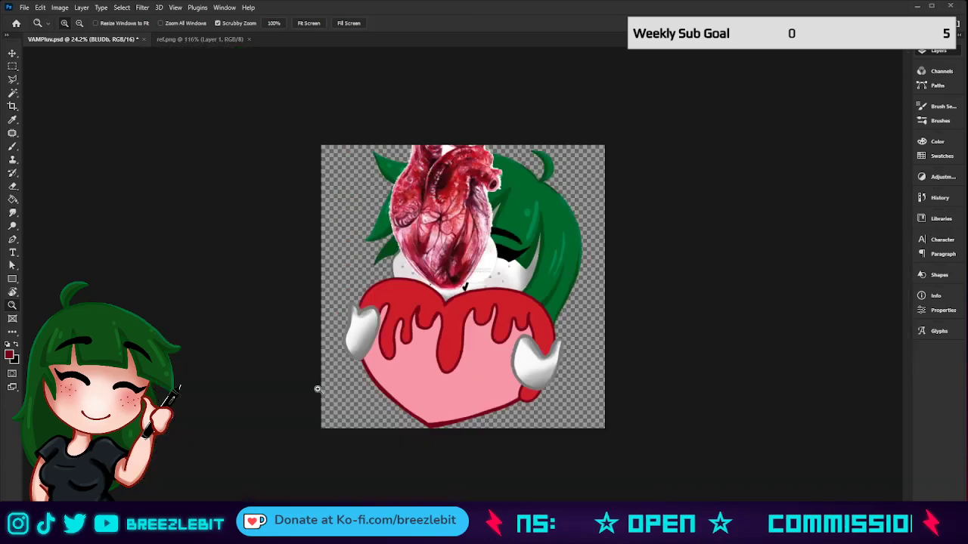
pyautogui.moveTo(404, 367)
pyautogui.mouseDown()
pyautogui.moveTo(384, 372)
pyautogui.moveTo(403, 370)
pyautogui.mouseUp()
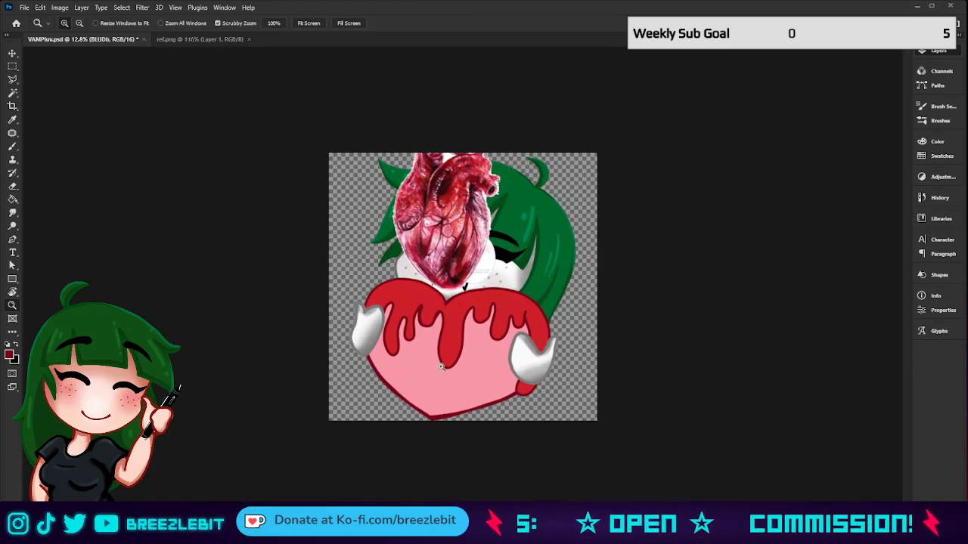
pyautogui.moveTo(462, 364); pyautogui.dragTo(509, 399)
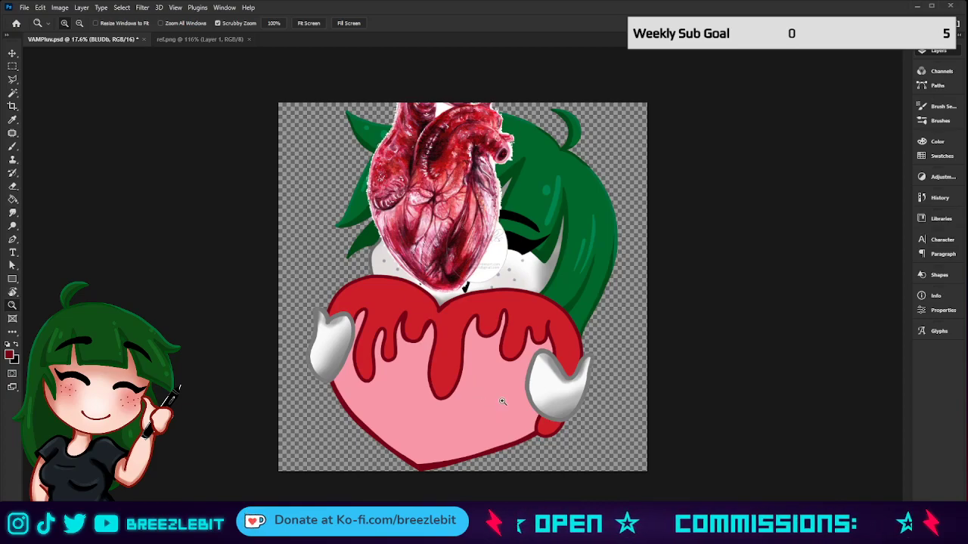
pyautogui.press('b')
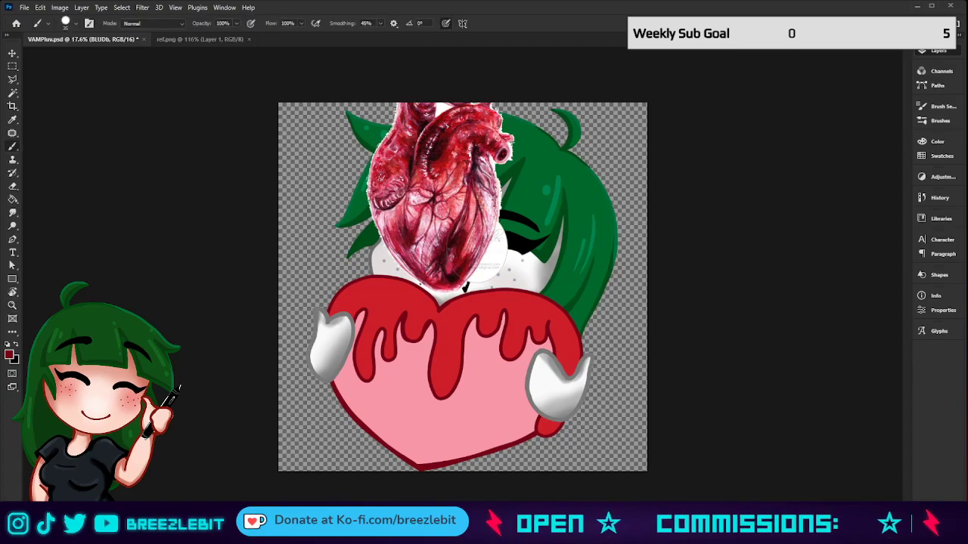
pyautogui.moveTo(326, 395); pyautogui.dragTo(322, 436)
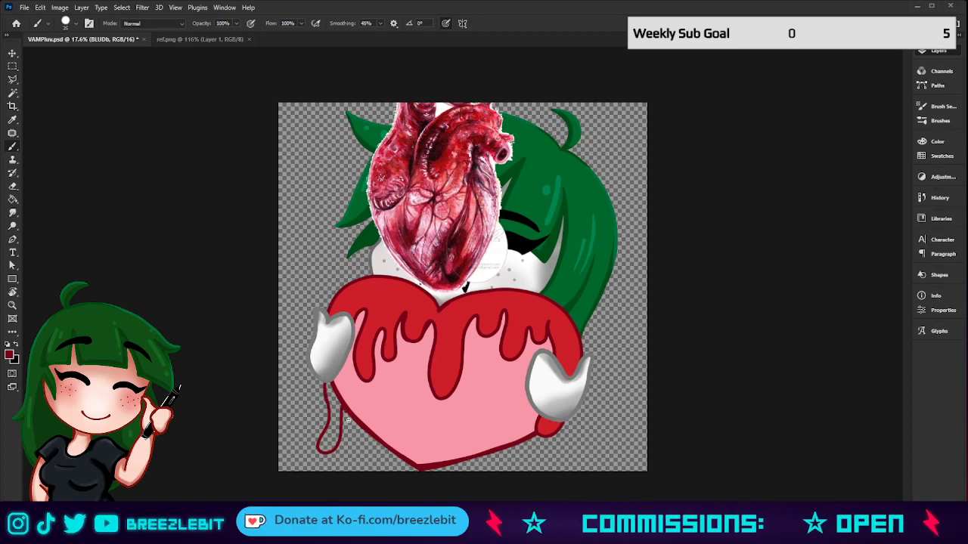
pyautogui.moveTo(347, 420); pyautogui.dragTo(347, 449)
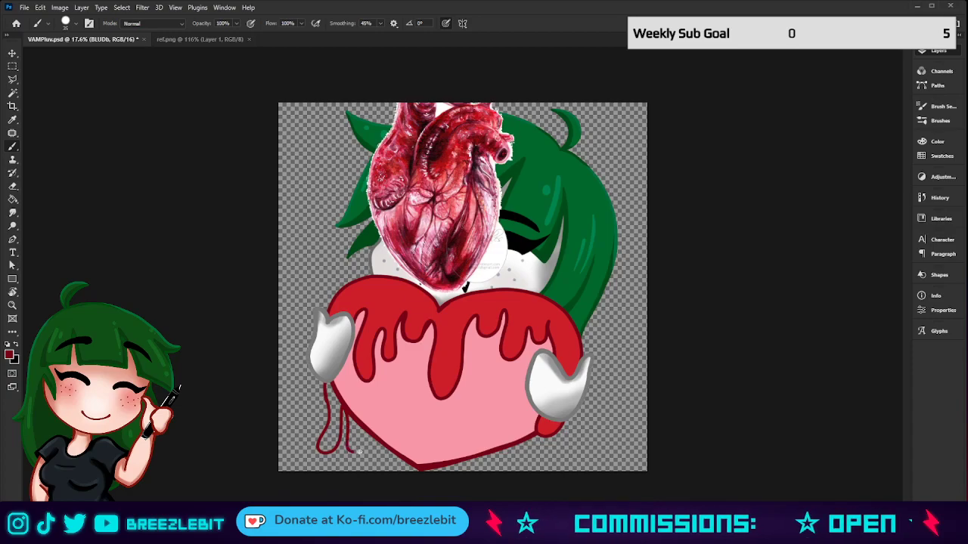
pyautogui.moveTo(345, 412)
pyautogui.mouseDown()
pyautogui.moveTo(348, 449)
pyautogui.moveTo(358, 453)
pyautogui.moveTo(364, 432)
pyautogui.mouseUp()
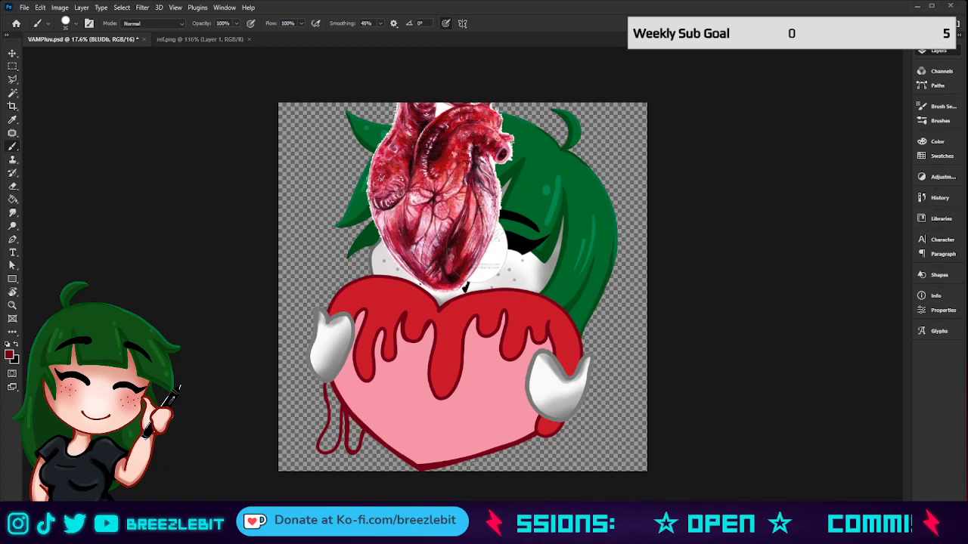
# Sample the blood red, set the brush smoothing to 25%, and fill the lower part of the shorter hanging drip on BLUDb.
pyautogui.click(842, 461)
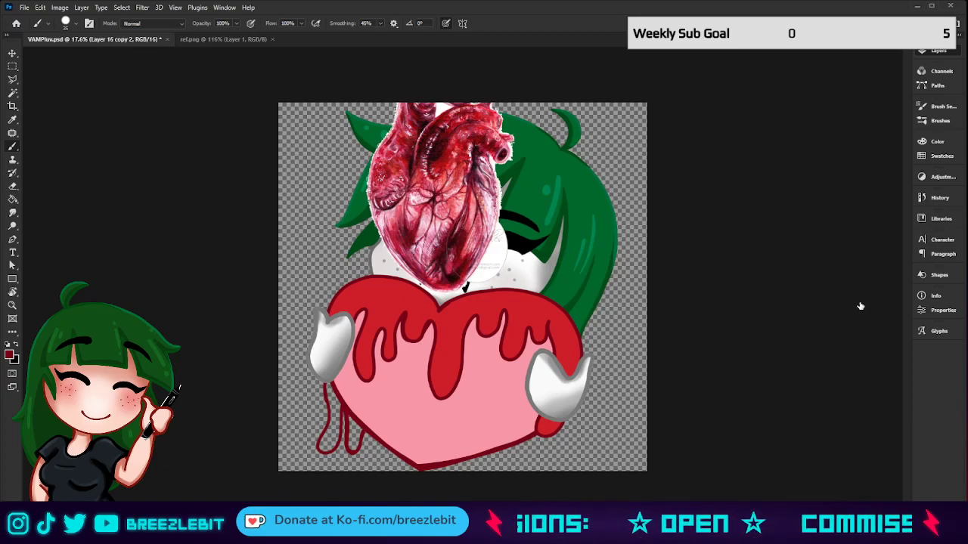
pyautogui.hotkey('alt', ']')
pyautogui.moveTo(452, 321); pyautogui.dragTo(452, 321)
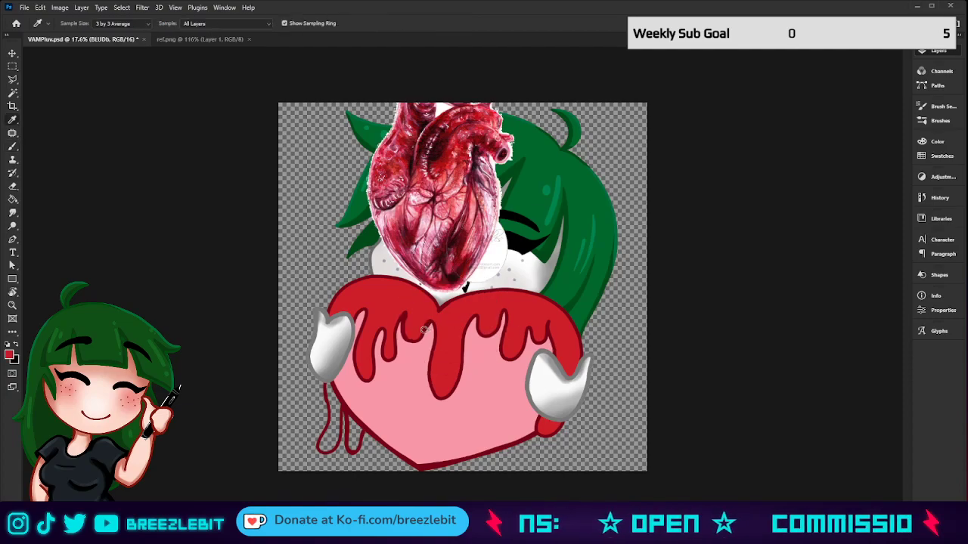
pyautogui.press('b')
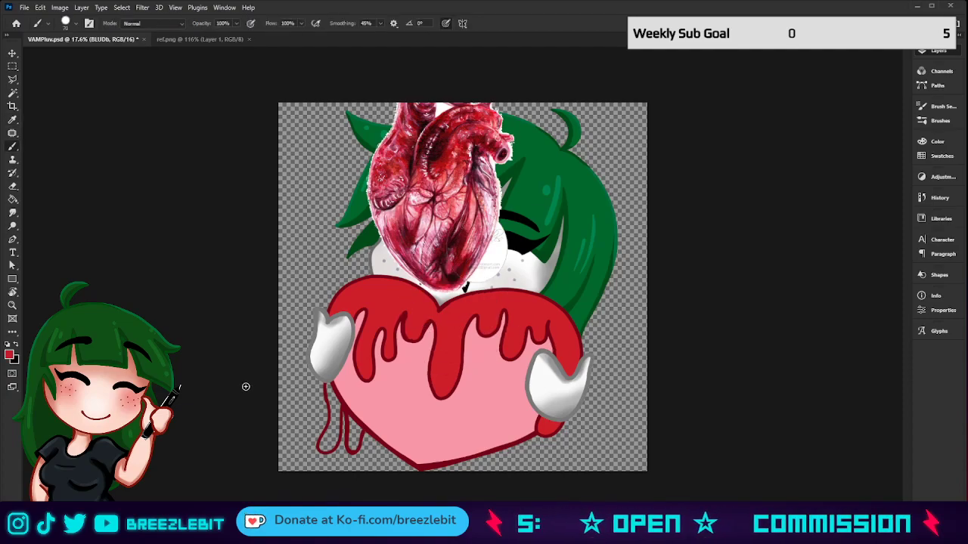
pyautogui.click(367, 23)
pyautogui.write('25')
pyautogui.press('Return')
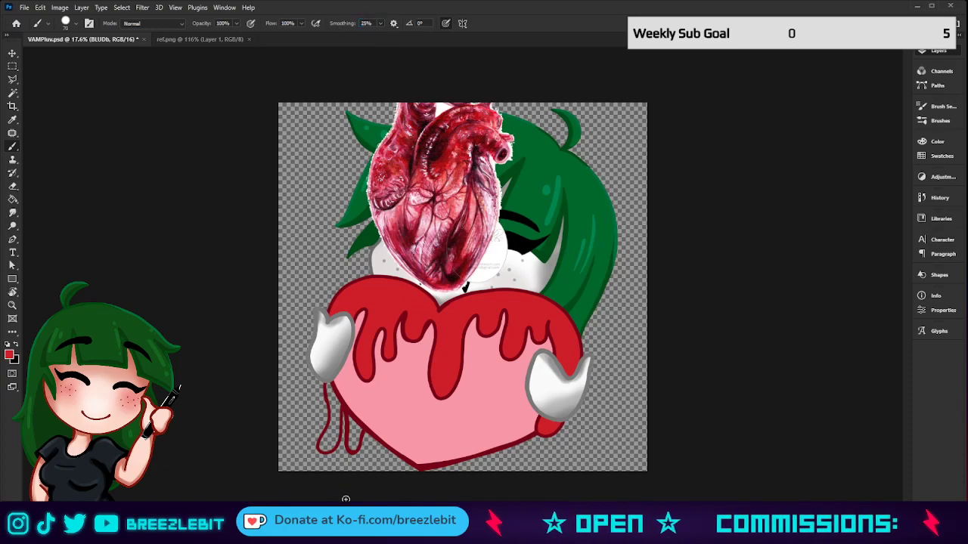
pyautogui.moveTo(355, 414)
pyautogui.mouseDown()
pyautogui.moveTo(353, 448)
pyautogui.moveTo(356, 437)
pyautogui.mouseUp()
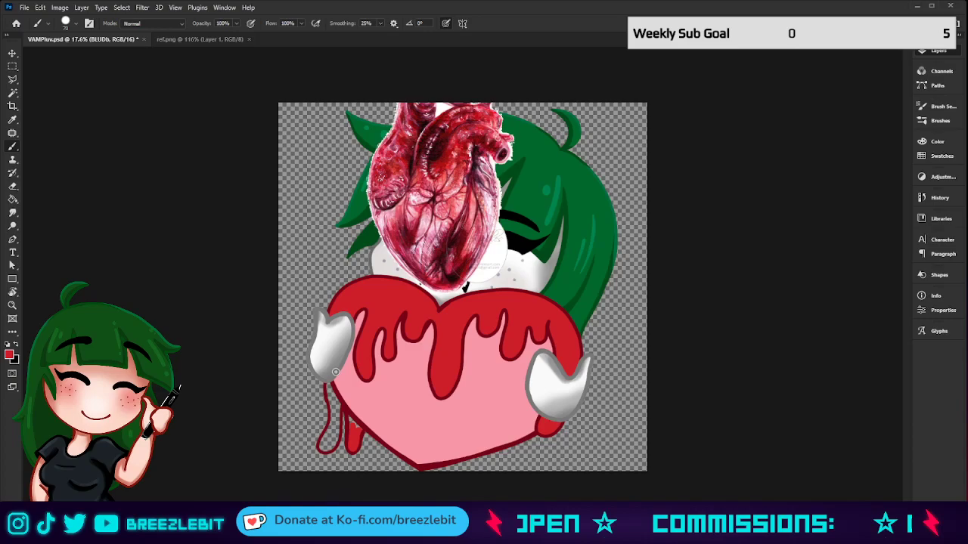
# Fill the remaining gaps in the upper part of the shorter hanging drip with blood red, using a much smaller brush along the outlines.
pyautogui.press('z')
pyautogui.moveTo(322, 459); pyautogui.dragTo(486, 301)
pyautogui.press('b')
pyautogui.press('[')
pyautogui.press('[')
pyautogui.press('[')
pyautogui.press('[')
pyautogui.press('[')
pyautogui.press('[')
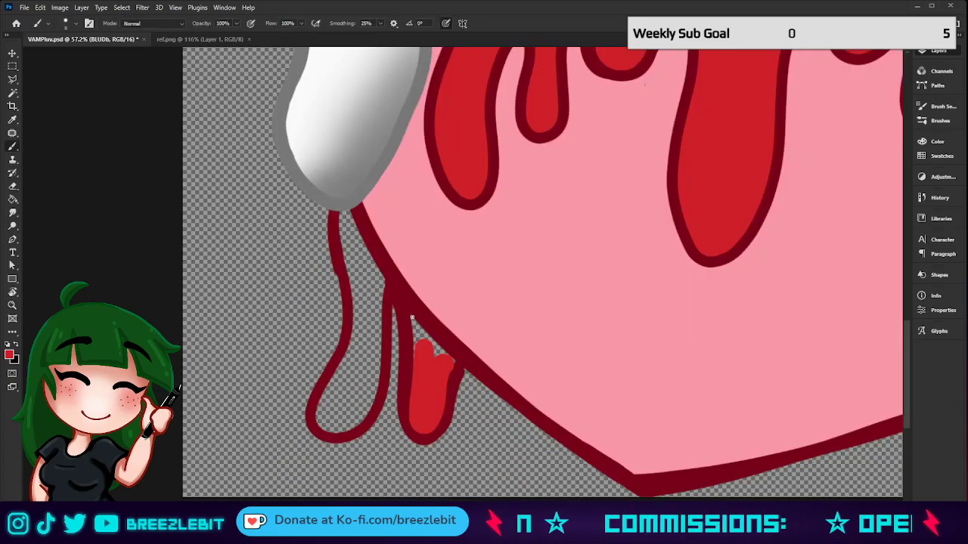
pyautogui.moveTo(411, 317); pyautogui.dragTo(442, 350)
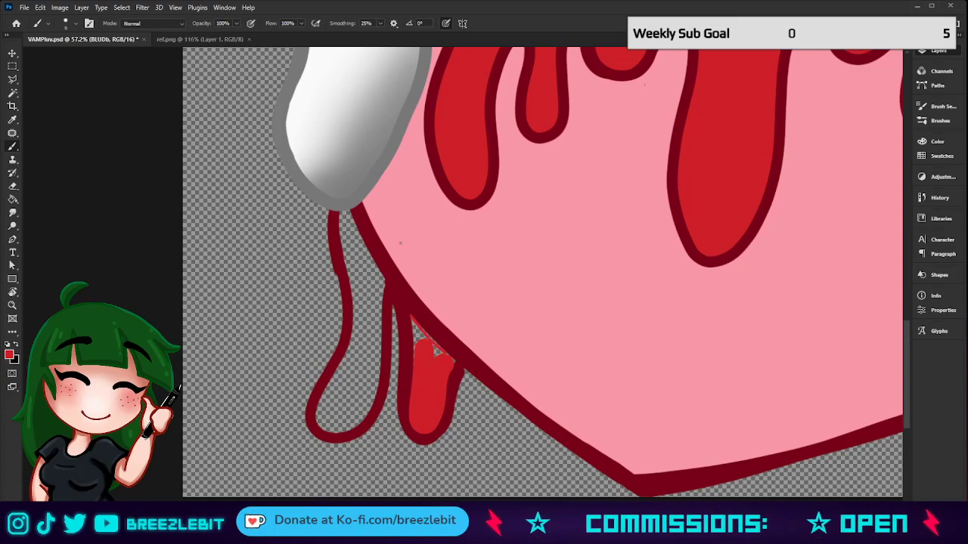
pyautogui.moveTo(413, 317); pyautogui.dragTo(454, 357)
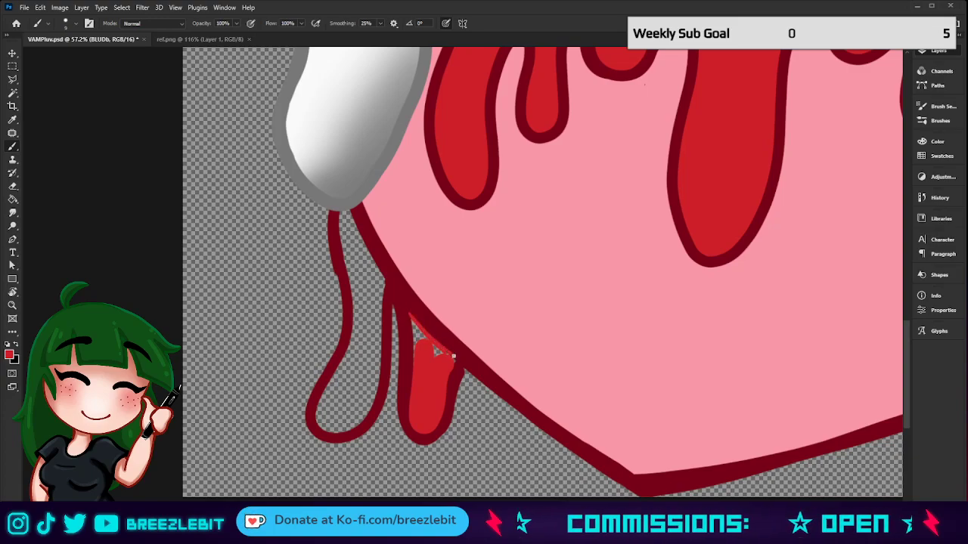
pyautogui.press(']')
pyautogui.press(']')
pyautogui.press(']')
pyautogui.press(']')
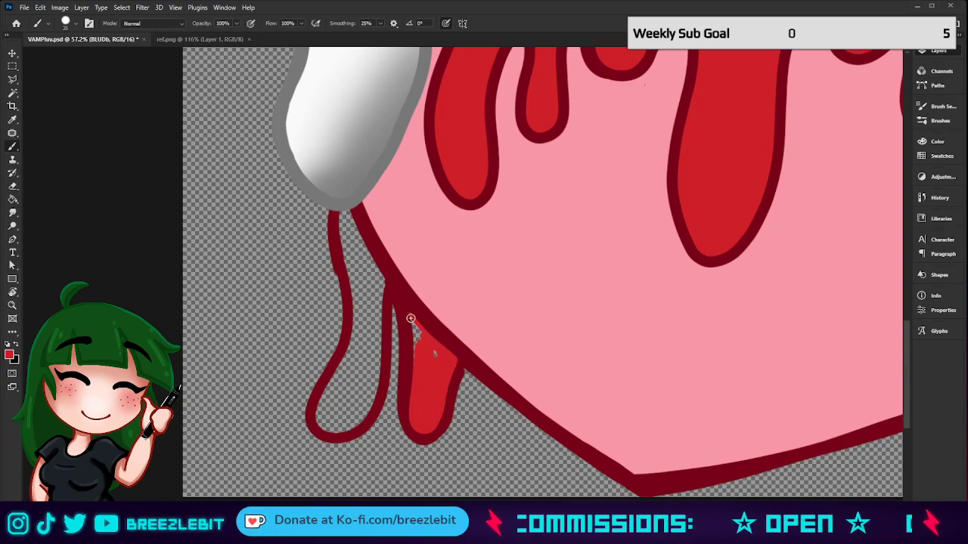
pyautogui.moveTo(409, 315); pyautogui.dragTo(411, 388)
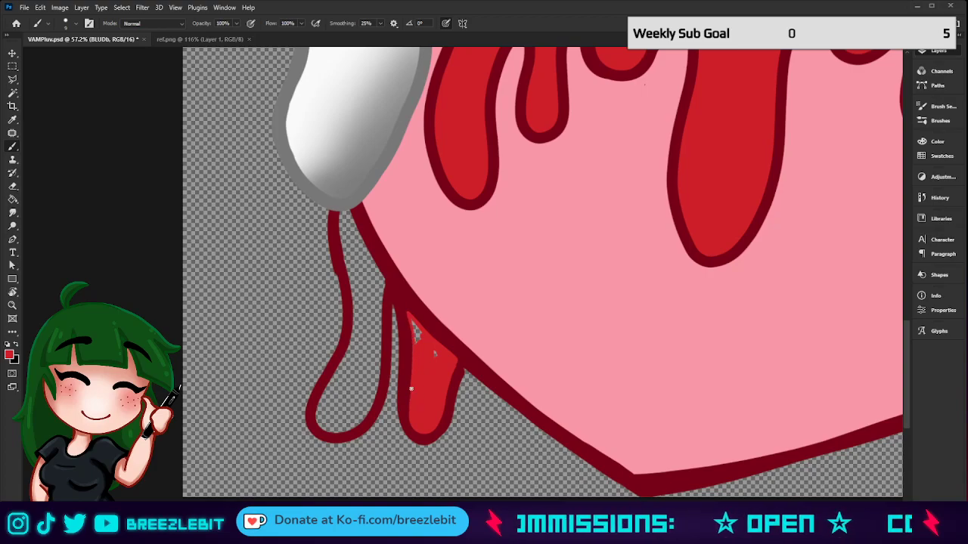
pyautogui.moveTo(405, 310); pyautogui.dragTo(409, 401)
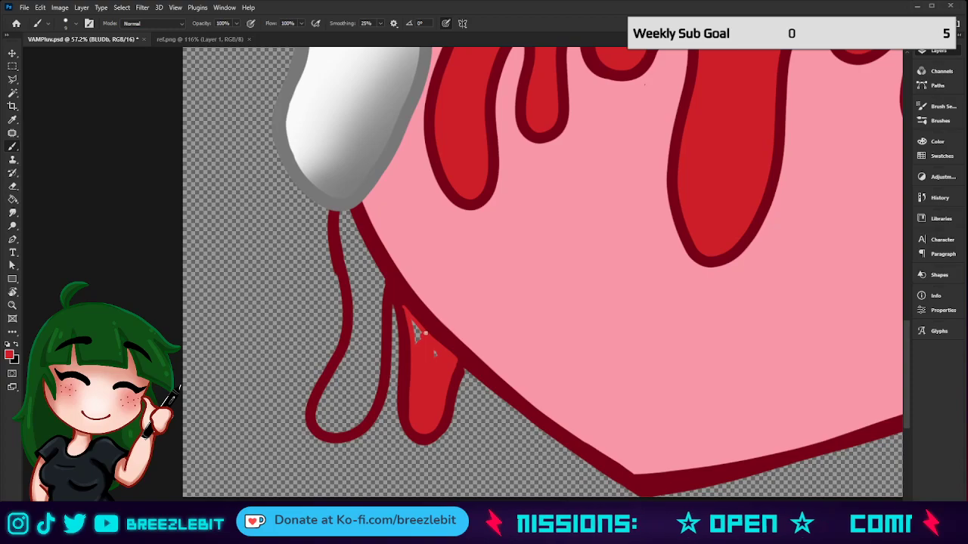
pyautogui.moveTo(402, 306)
pyautogui.mouseDown()
pyautogui.moveTo(415, 382)
pyautogui.moveTo(411, 321)
pyautogui.moveTo(419, 360)
pyautogui.moveTo(413, 322)
pyautogui.moveTo(432, 352)
pyautogui.mouseUp()
# Fill the long drip below the left-side hand with blood red, following its outline first and enlarging the brush for the inside.
pyautogui.press(']')
pyautogui.press(']')
pyautogui.press(']')
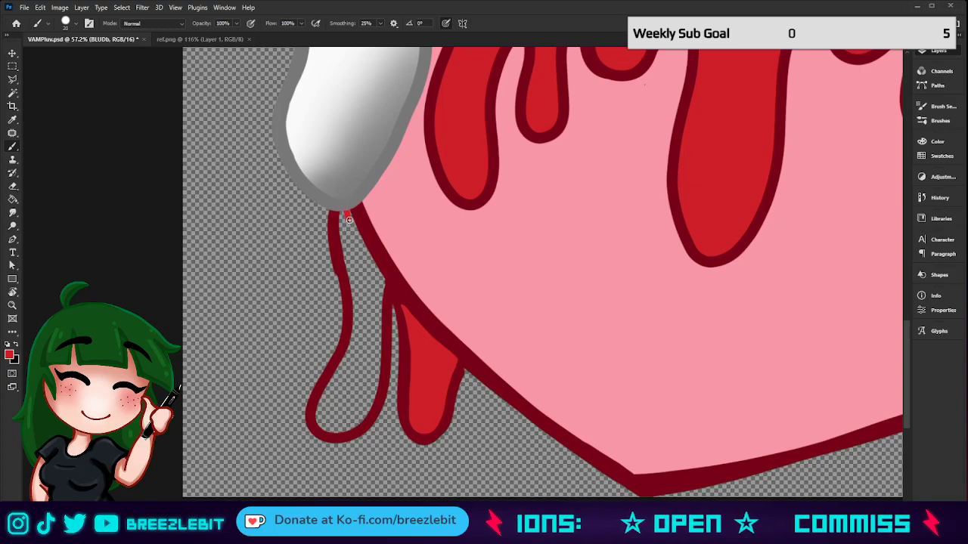
pyautogui.moveTo(347, 209)
pyautogui.mouseDown()
pyautogui.moveTo(382, 280)
pyautogui.moveTo(377, 386)
pyautogui.moveTo(357, 424)
pyautogui.moveTo(328, 431)
pyautogui.mouseUp()
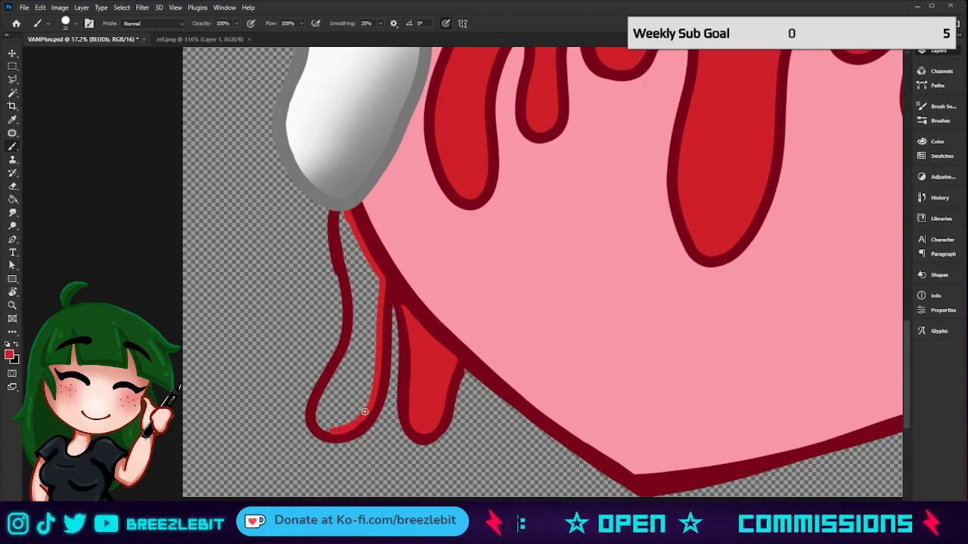
pyautogui.moveTo(343, 205)
pyautogui.mouseDown()
pyautogui.moveTo(355, 327)
pyautogui.moveTo(333, 427)
pyautogui.moveTo(369, 372)
pyautogui.moveTo(361, 405)
pyautogui.moveTo(333, 428)
pyautogui.moveTo(364, 403)
pyautogui.moveTo(378, 258)
pyautogui.moveTo(371, 283)
pyautogui.moveTo(344, 218)
pyautogui.moveTo(362, 312)
pyautogui.moveTo(361, 275)
pyautogui.moveTo(359, 356)
pyautogui.moveTo(362, 276)
pyautogui.moveTo(353, 360)
pyautogui.moveTo(363, 310)
pyautogui.mouseUp()
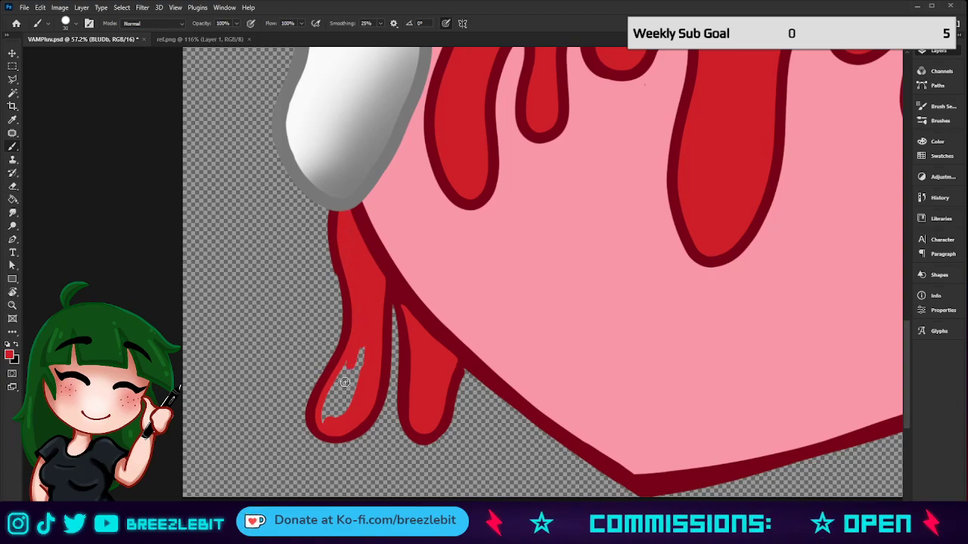
pyautogui.press(']')
pyautogui.press(']')
pyautogui.press(']')
pyautogui.press(']')
pyautogui.press(']')
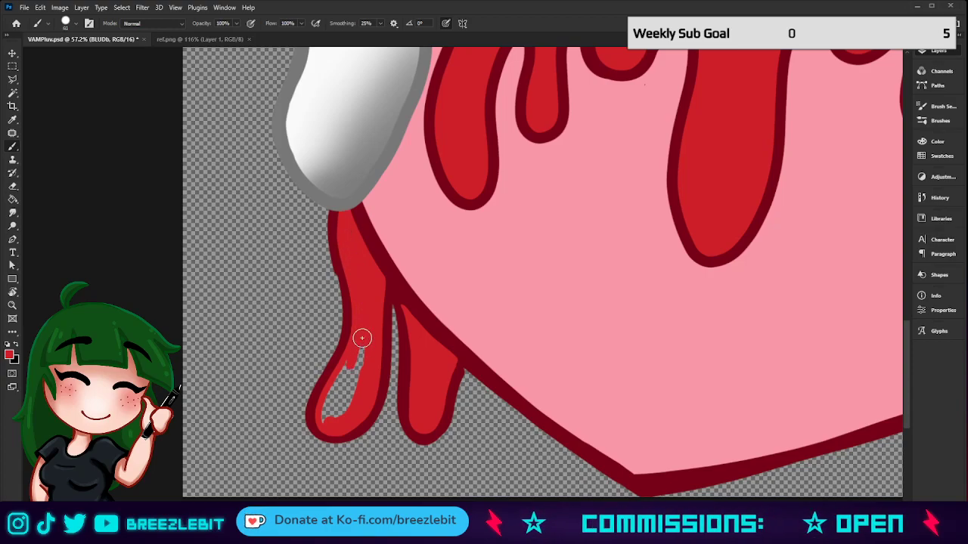
pyautogui.moveTo(361, 338); pyautogui.dragTo(331, 421)
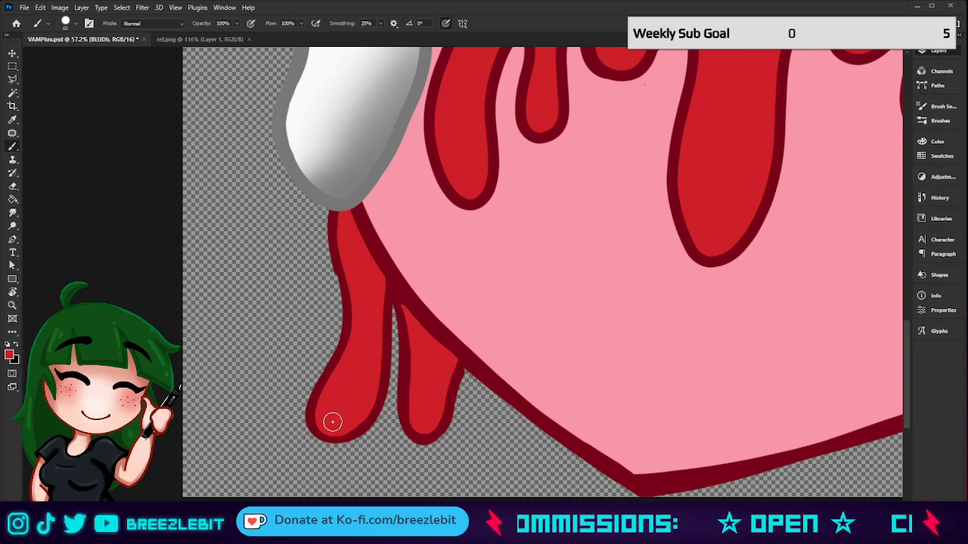
# Hide the realistic heart reference image and check the whole emote at small and large sizes.
pyautogui.press('z')
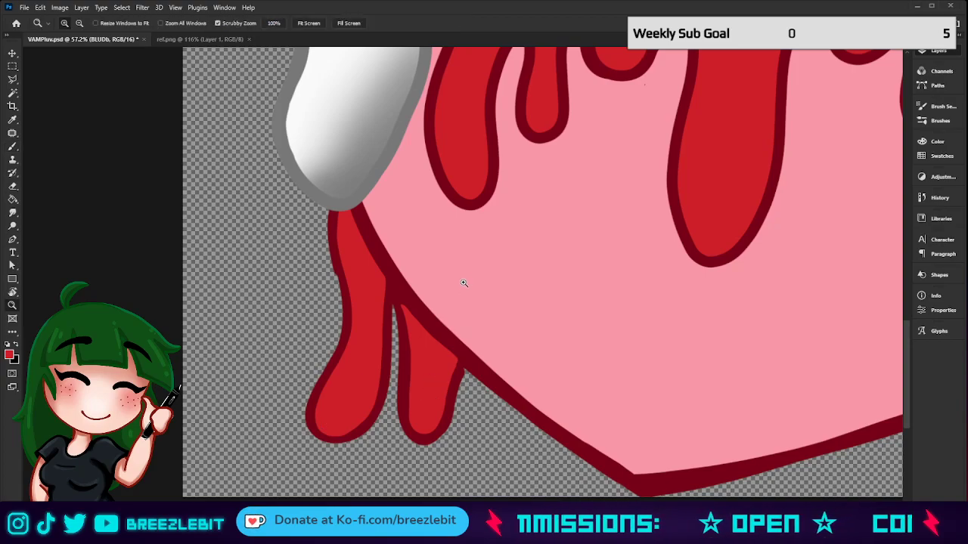
pyautogui.moveTo(462, 282); pyautogui.dragTo(412, 331)
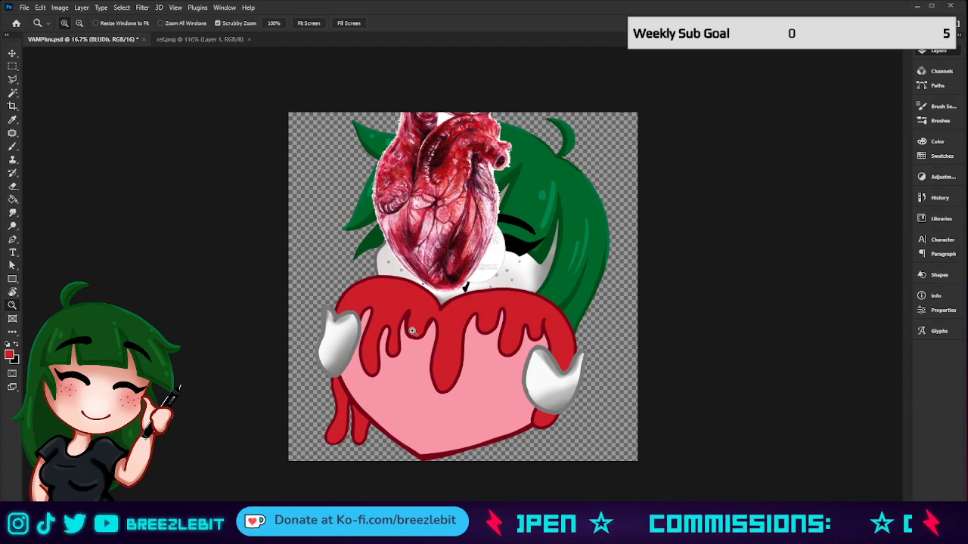
pyautogui.click(760, 163)
pyautogui.moveTo(672, 244); pyautogui.dragTo(609, 276)
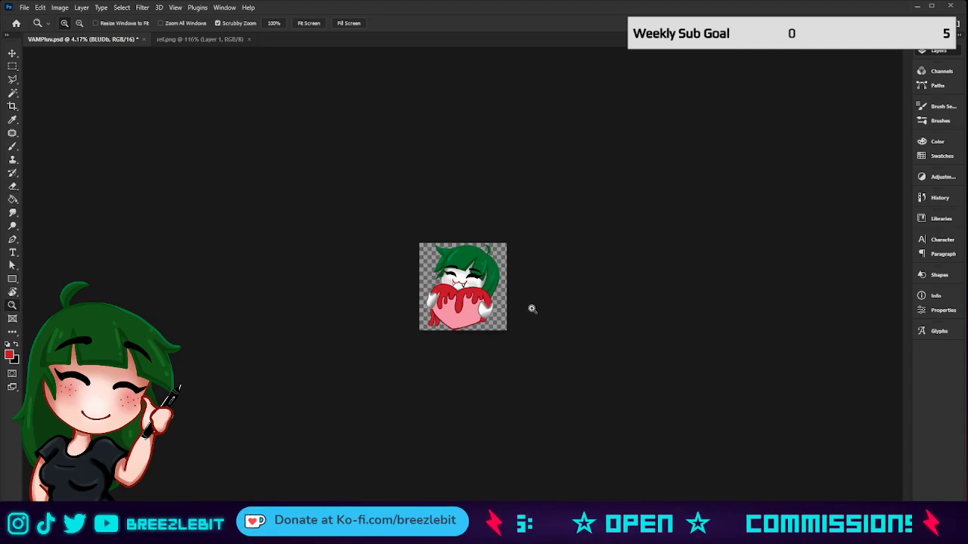
pyautogui.moveTo(533, 310)
pyautogui.mouseDown()
pyautogui.moveTo(555, 305)
pyautogui.moveTo(589, 319)
pyautogui.moveTo(544, 322)
pyautogui.mouseUp()
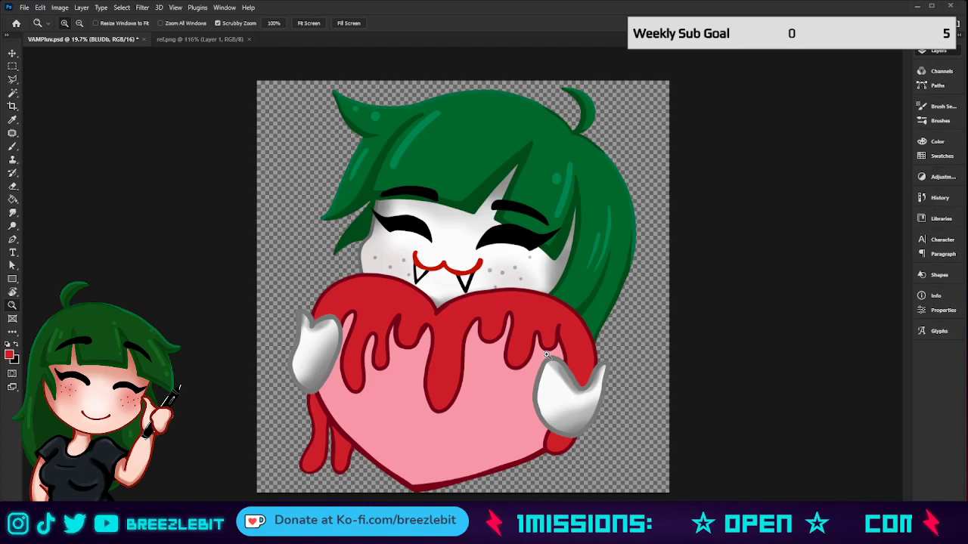
pyautogui.moveTo(546, 354); pyautogui.dragTo(562, 360)
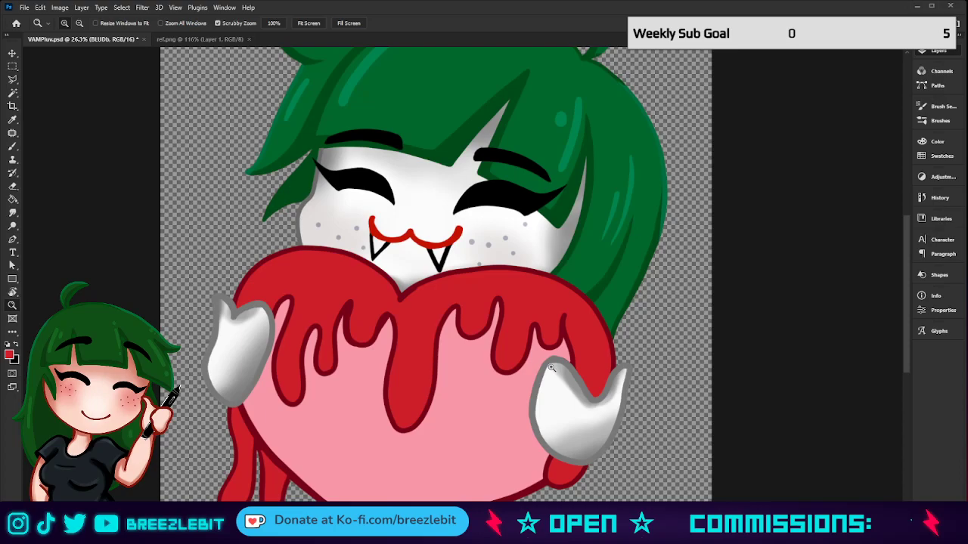
# Look over the blood-covered heart, show the realistic heart reference again, and make Layer 23 the active layer.
pyautogui.scroll(-3, 502, 333)
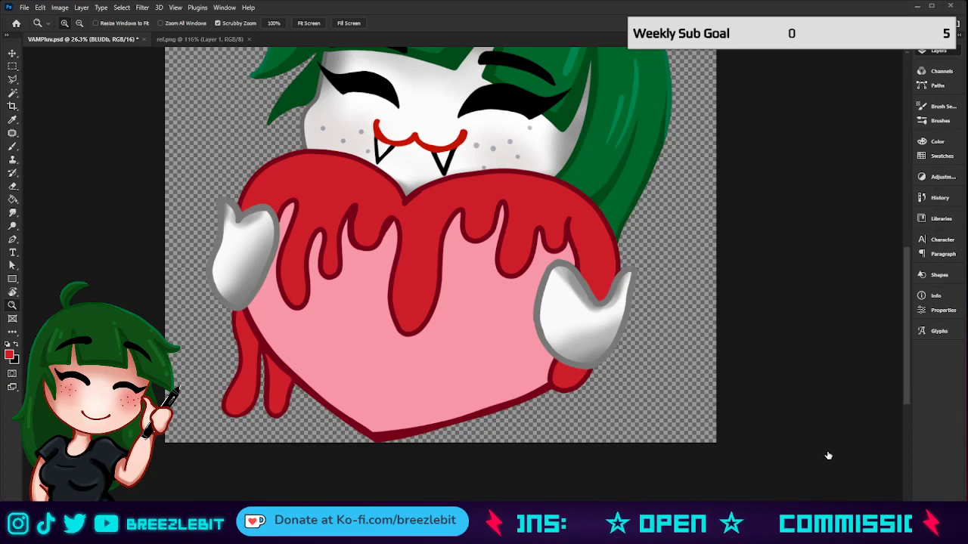
pyautogui.scroll(-1, 651, 462)
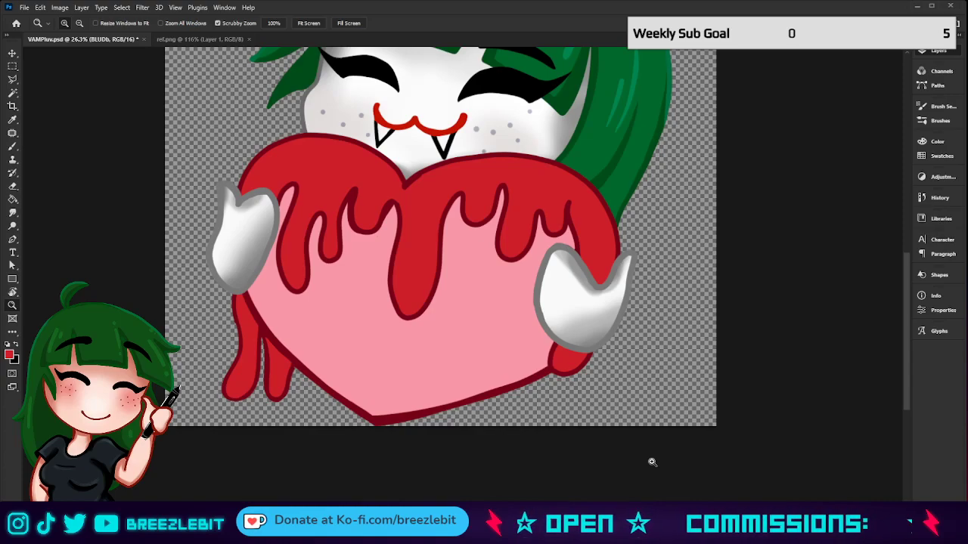
pyautogui.scroll(1, 499, 346)
pyautogui.scroll(3, 500, 345)
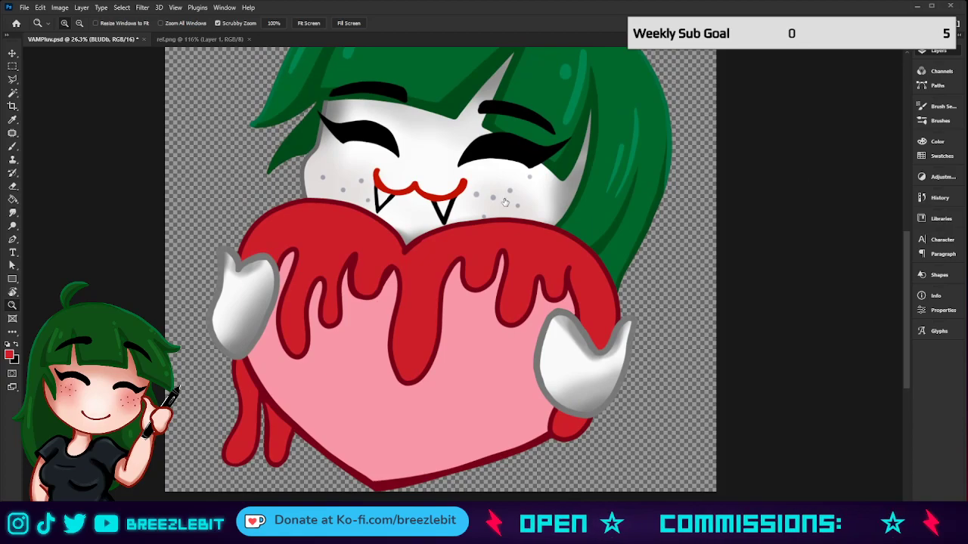
pyautogui.moveTo(441, 177); pyautogui.dragTo(454, 194)
pyautogui.press('i')
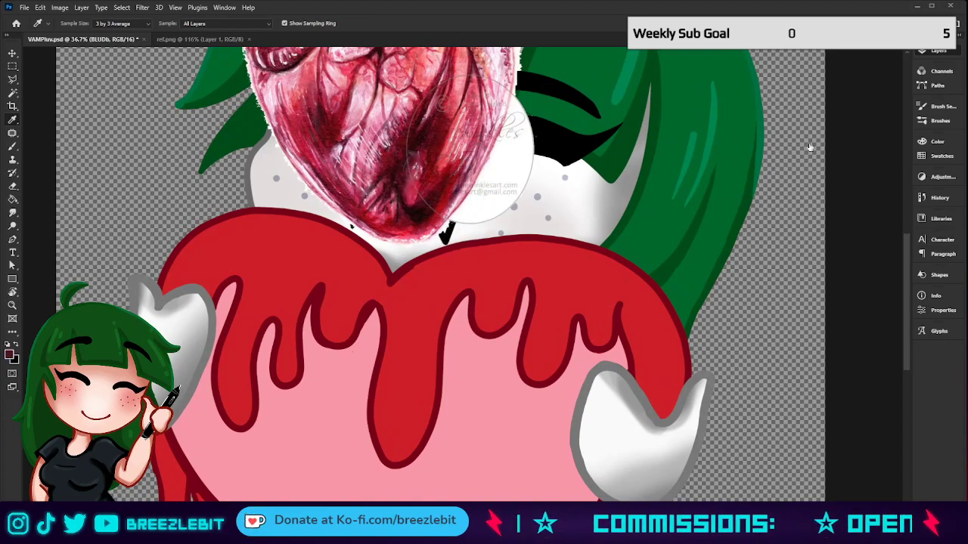
pyautogui.click(865, 269)
pyautogui.click(885, 321)
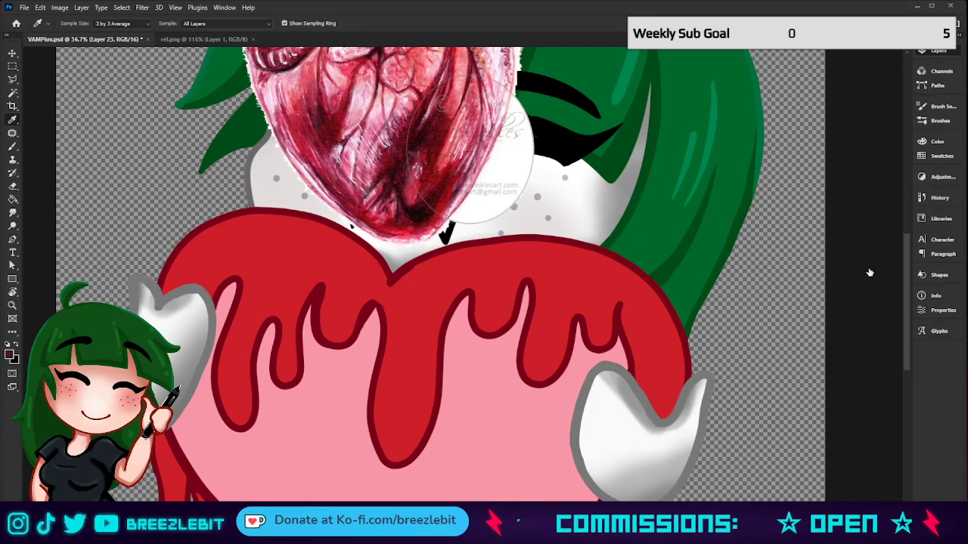
# Sample the heart's pink and a dark maroon from the realistic heart reference, and get the Brush tool ready for painting the heart.
pyautogui.moveTo(542, 410); pyautogui.dragTo(527, 416)
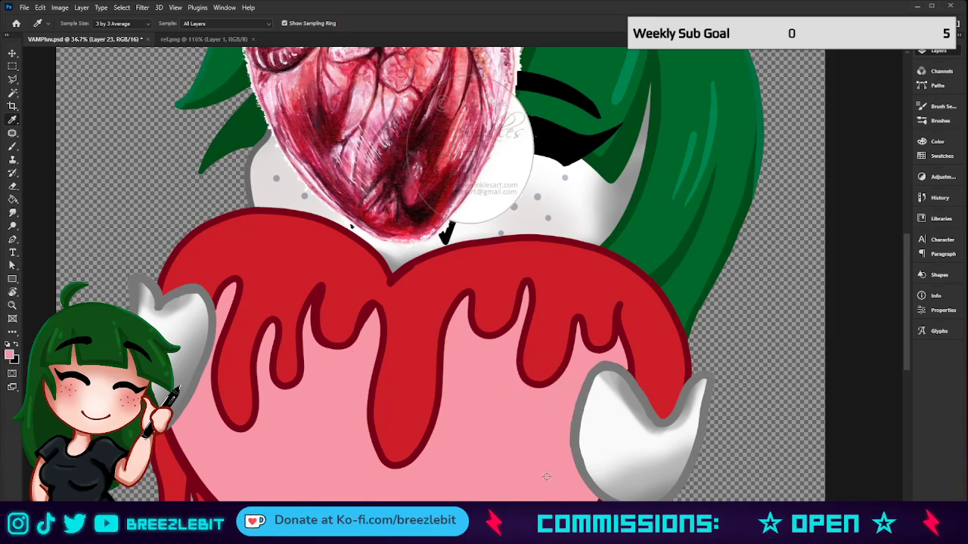
pyautogui.scroll(5, 444, 172)
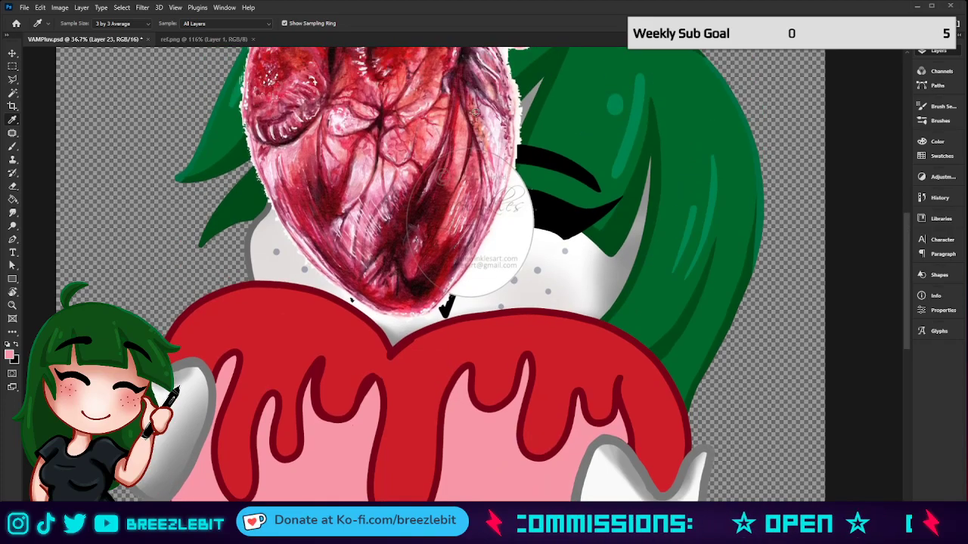
pyautogui.moveTo(474, 111); pyautogui.dragTo(457, 262)
pyautogui.press('z')
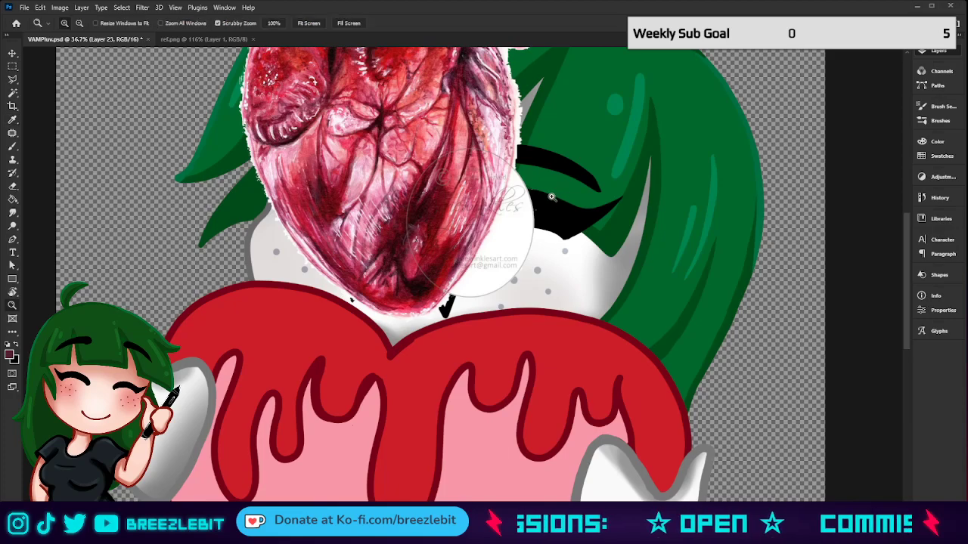
pyautogui.moveTo(550, 201); pyautogui.dragTo(531, 225)
pyautogui.press('i')
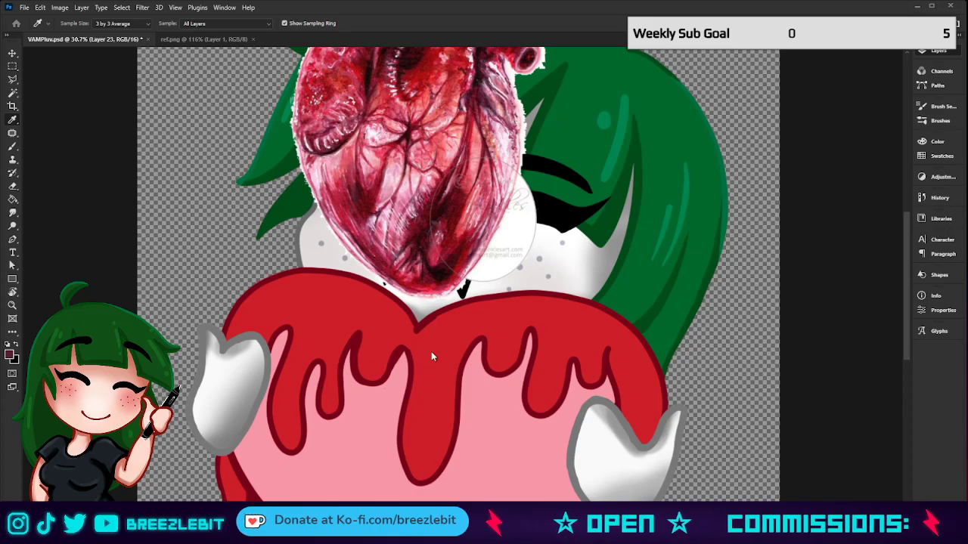
pyautogui.press('z')
pyautogui.moveTo(488, 296); pyautogui.dragTo(466, 318)
pyautogui.moveTo(478, 389)
pyautogui.mouseDown()
pyautogui.moveTo(486, 390)
pyautogui.moveTo(495, 328)
pyautogui.moveTo(484, 355)
pyautogui.mouseUp()
pyautogui.press('b')
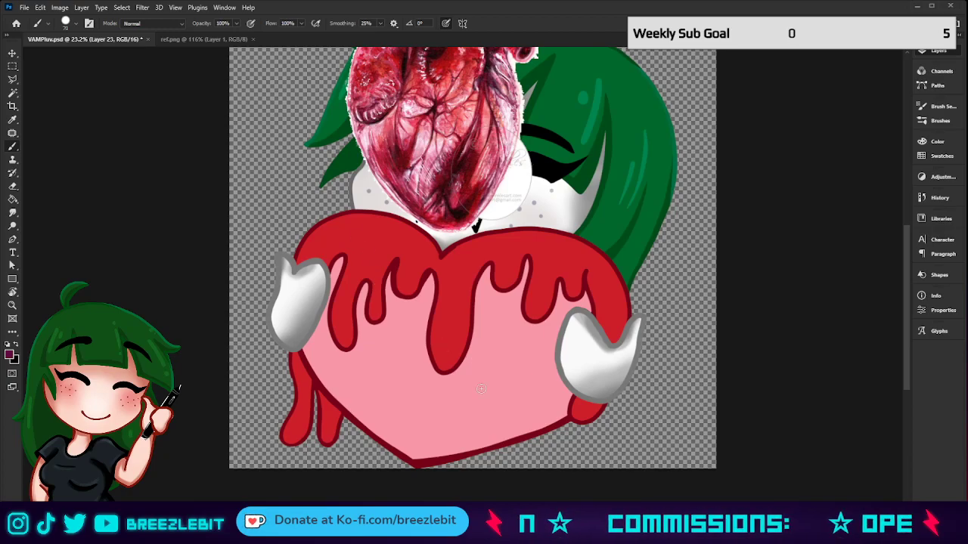
# Paint two dark purple veins rising from the heart's bottom tip, with a thin branch splitting off the left vein.
pyautogui.moveTo(416, 458)
pyautogui.mouseDown()
pyautogui.moveTo(465, 425)
pyautogui.moveTo(496, 336)
pyautogui.mouseUp()
pyautogui.moveTo(416, 461)
pyautogui.mouseDown()
pyautogui.moveTo(396, 381)
pyautogui.moveTo(396, 332)
pyautogui.mouseUp()
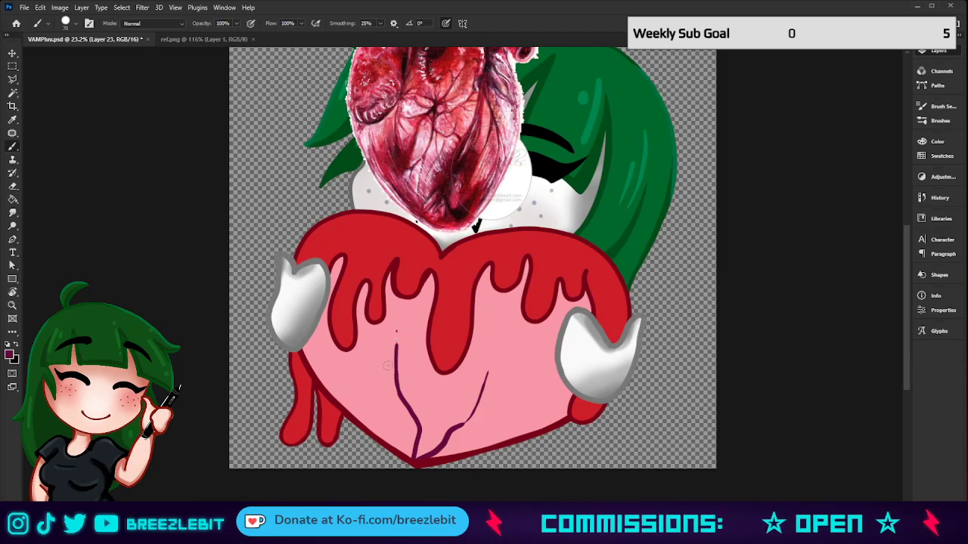
pyautogui.moveTo(393, 380); pyautogui.dragTo(376, 317)
pyautogui.moveTo(383, 352); pyautogui.dragTo(396, 382)
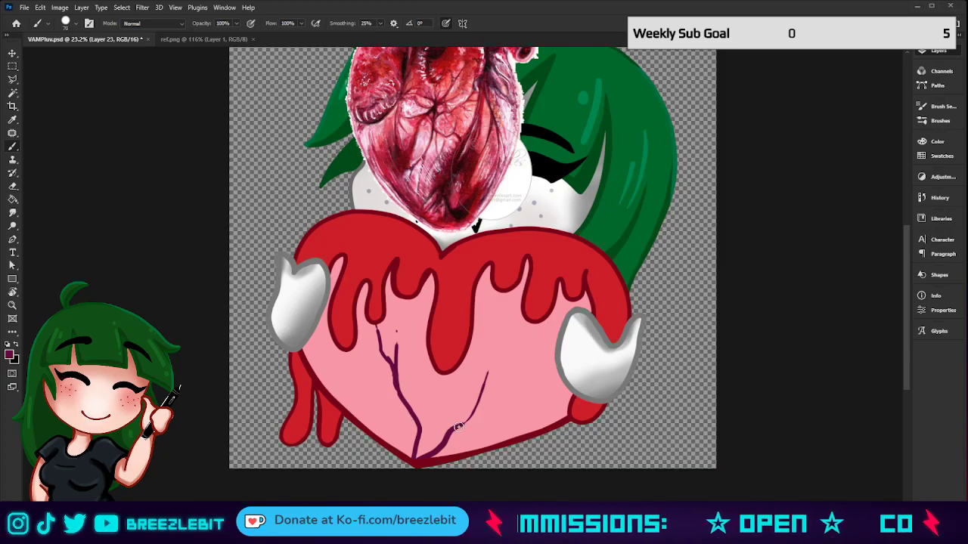
# Paint thin branching veins across the heart's lower-right area and along its lower-left edge.
pyautogui.moveTo(455, 428)
pyautogui.mouseDown()
pyautogui.moveTo(520, 406)
pyautogui.moveTo(542, 357)
pyautogui.mouseUp()
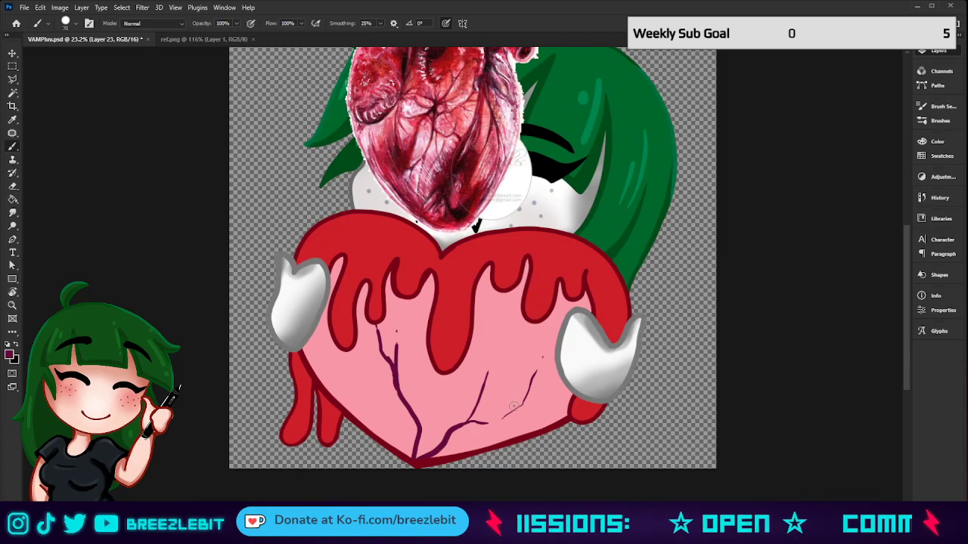
pyautogui.moveTo(525, 390); pyautogui.dragTo(473, 448)
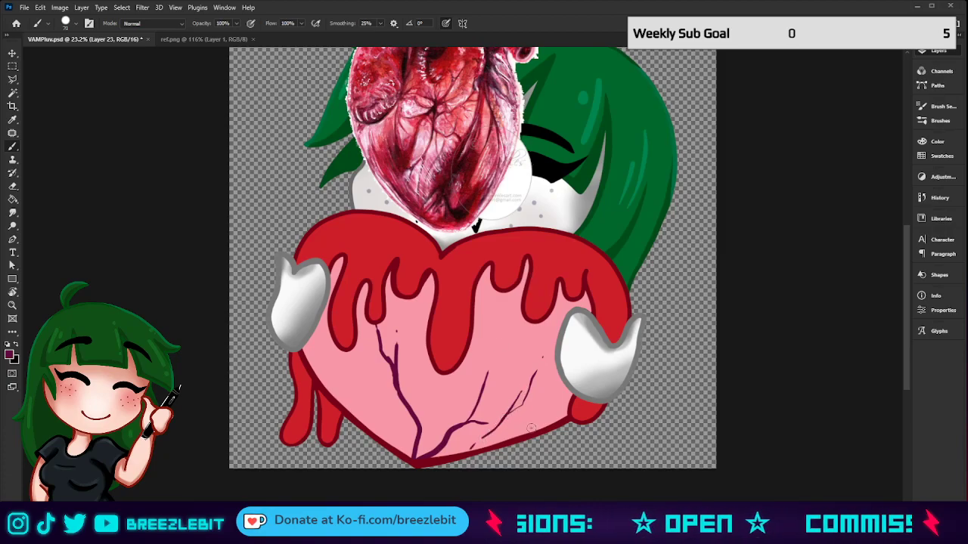
pyautogui.moveTo(533, 428)
pyautogui.mouseDown()
pyautogui.moveTo(408, 471)
pyautogui.moveTo(349, 393)
pyautogui.moveTo(318, 371)
pyautogui.moveTo(315, 332)
pyautogui.mouseUp()
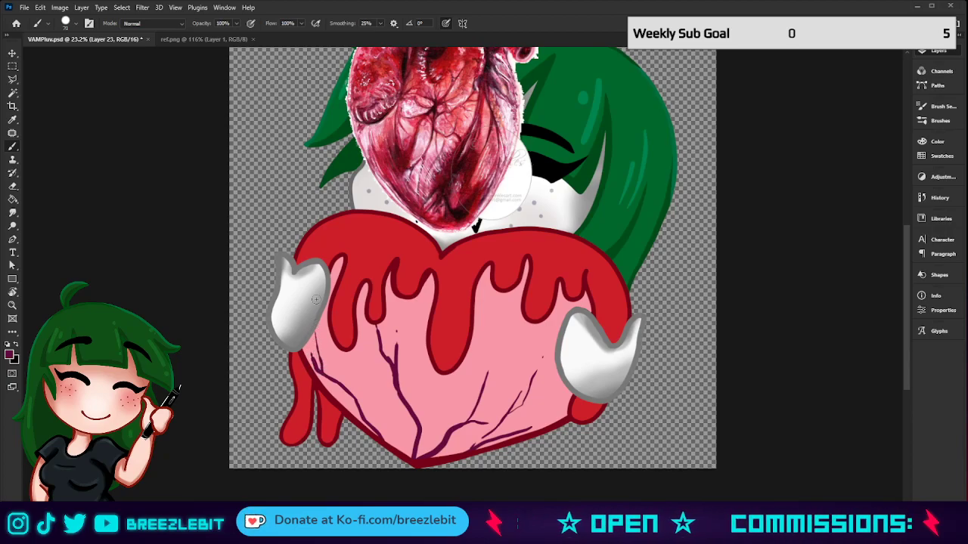
pyautogui.moveTo(357, 409)
pyautogui.mouseDown()
pyautogui.moveTo(353, 350)
pyautogui.moveTo(350, 383)
pyautogui.moveTo(382, 419)
pyautogui.moveTo(380, 441)
pyautogui.mouseUp()
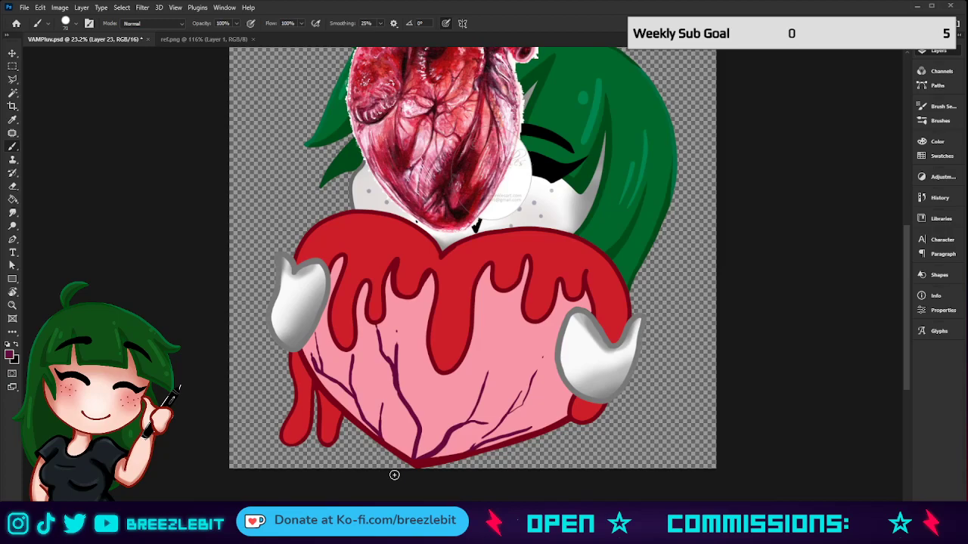
# Paint a branching vein beneath the drips on the heart's upper-right pink area and add a new layer for texture.
pyautogui.press('z')
pyautogui.moveTo(394, 475); pyautogui.dragTo(400, 358)
pyautogui.moveTo(489, 367); pyautogui.dragTo(527, 332)
pyautogui.click(562, 362)
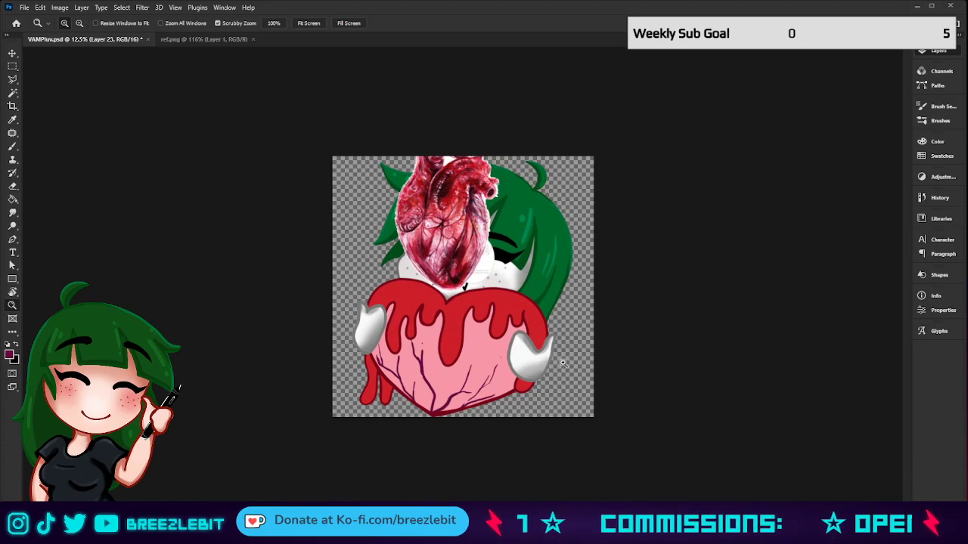
pyautogui.press('b')
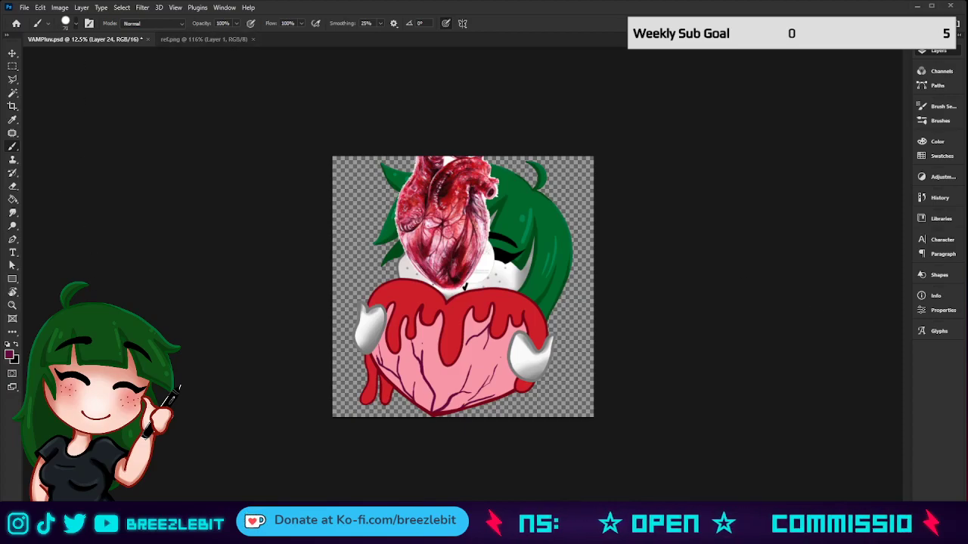
# Switch to the textured Dissolve brush, enlarge it to 1100 px, and paint purple texture over the heart's lower-left area.
pyautogui.click(134, 275)
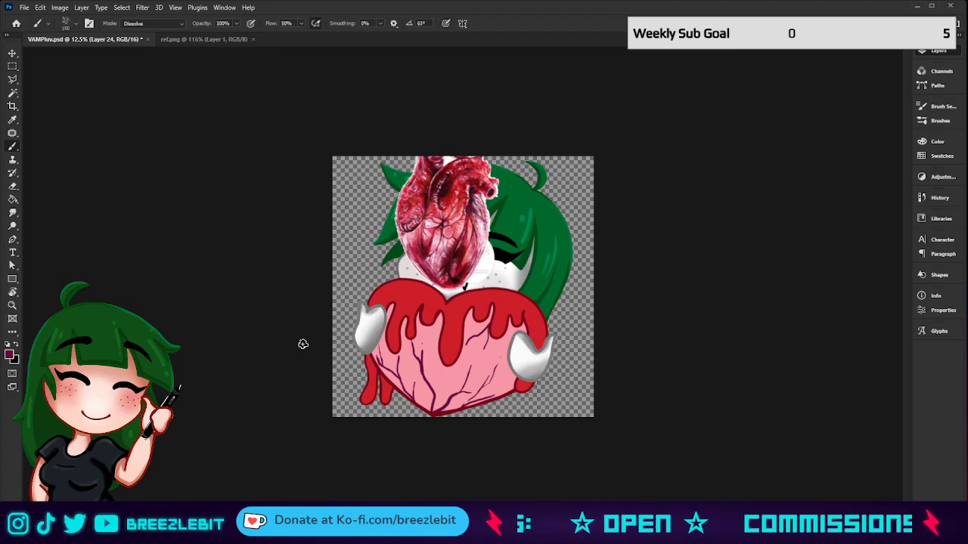
pyautogui.press(']')
pyautogui.press(']')
pyautogui.press(']')
pyautogui.press(']')
pyautogui.press(']')
pyautogui.press(']')
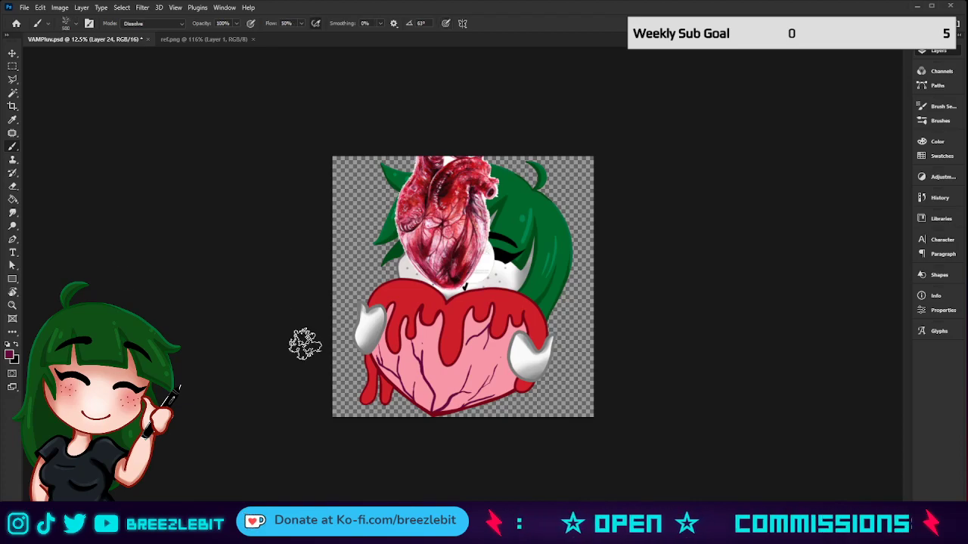
pyautogui.press(']')
pyautogui.press(']')
pyautogui.press(']')
pyautogui.press(']')
pyautogui.press(']')
pyautogui.press(']')
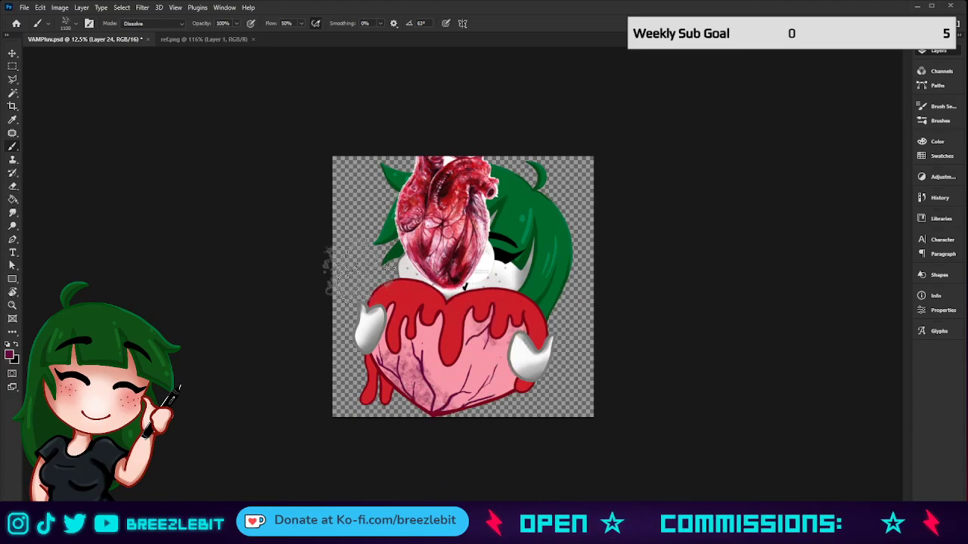
# Sample a dark red from the realistic heart reference and paint texture over the pink heart's right side.
pyautogui.press('i')
pyautogui.click(464, 263)
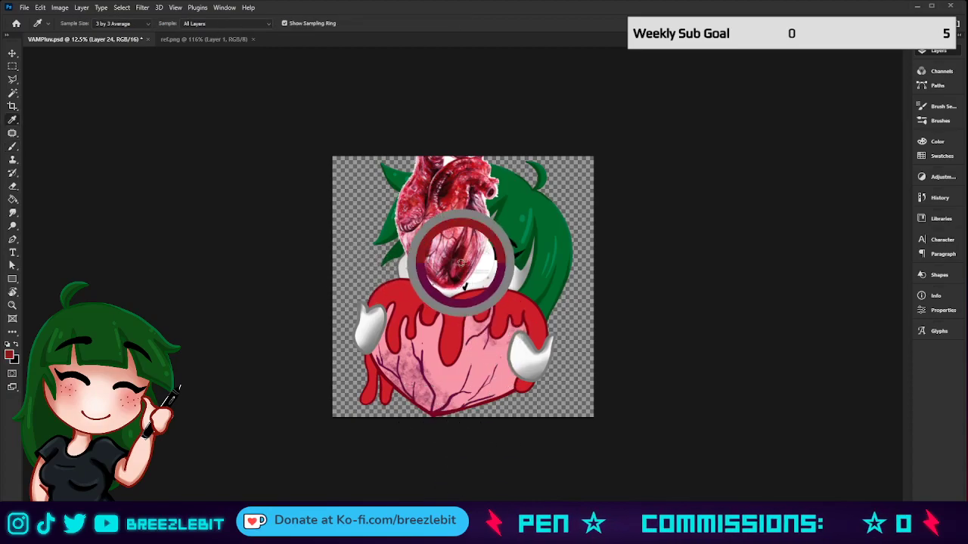
pyautogui.press('b')
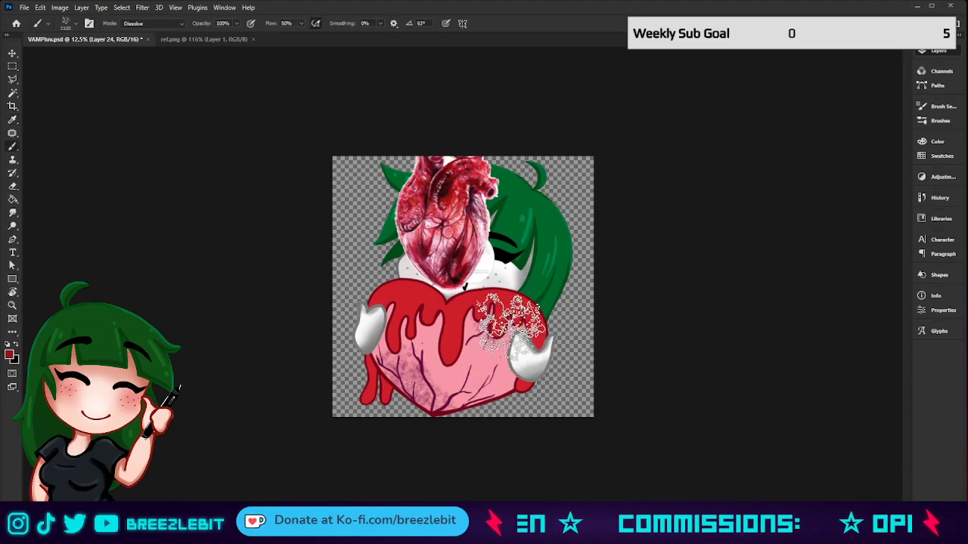
pyautogui.moveTo(512, 333); pyautogui.dragTo(505, 352)
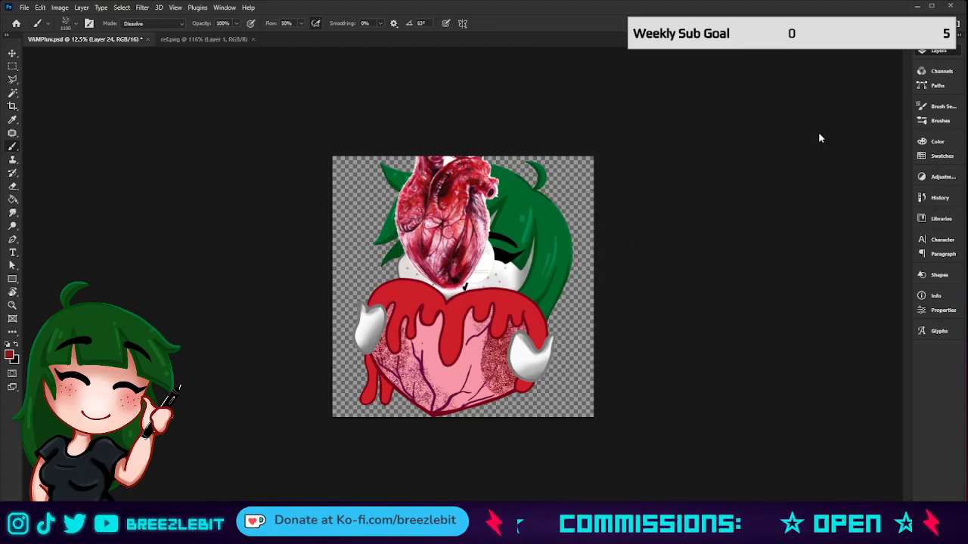
# Undo the grainy dissolve effect on the texture layer and soften the red and purple texture with a blur filter.
pyautogui.hotkey('ctrl', 'z')
pyautogui.hotkey('ctrl', 'z')
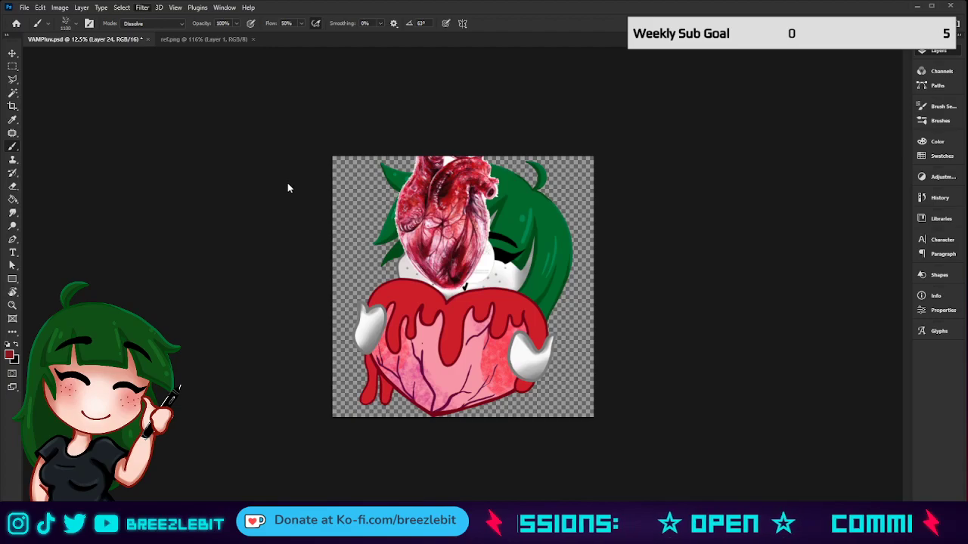
pyautogui.press('h')
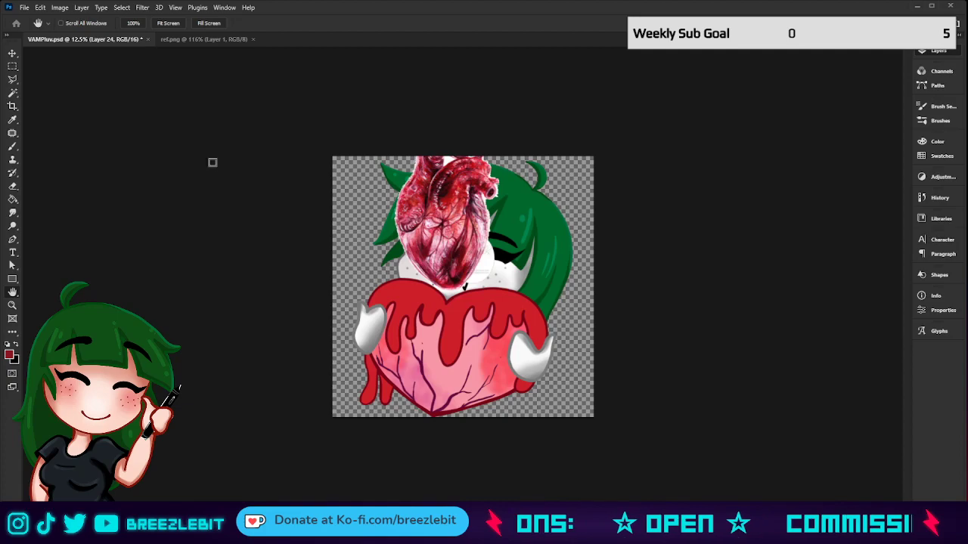
pyautogui.press('b')
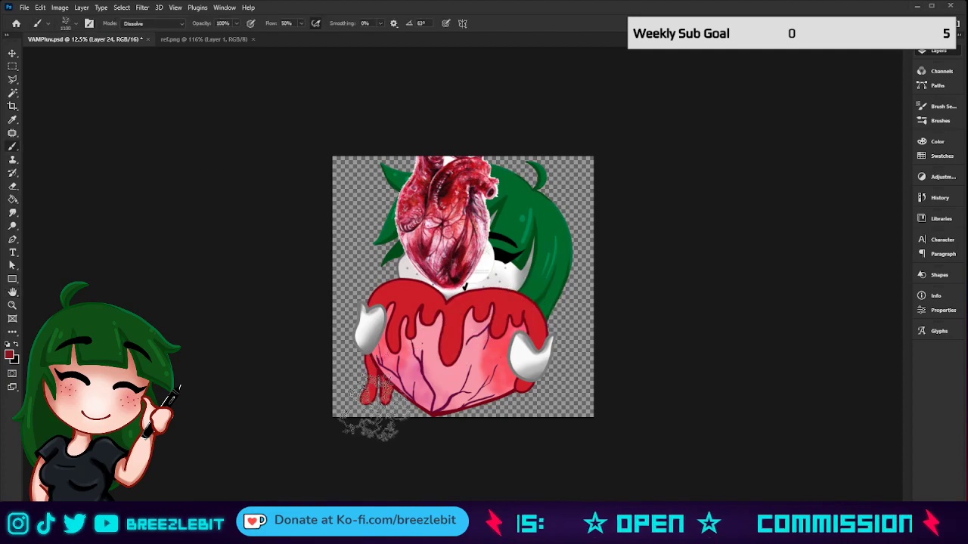
# Sample the veins' dark purple and paint blurred texture patches on the heart's lower-right and upper-right pink areas.
pyautogui.press('i')
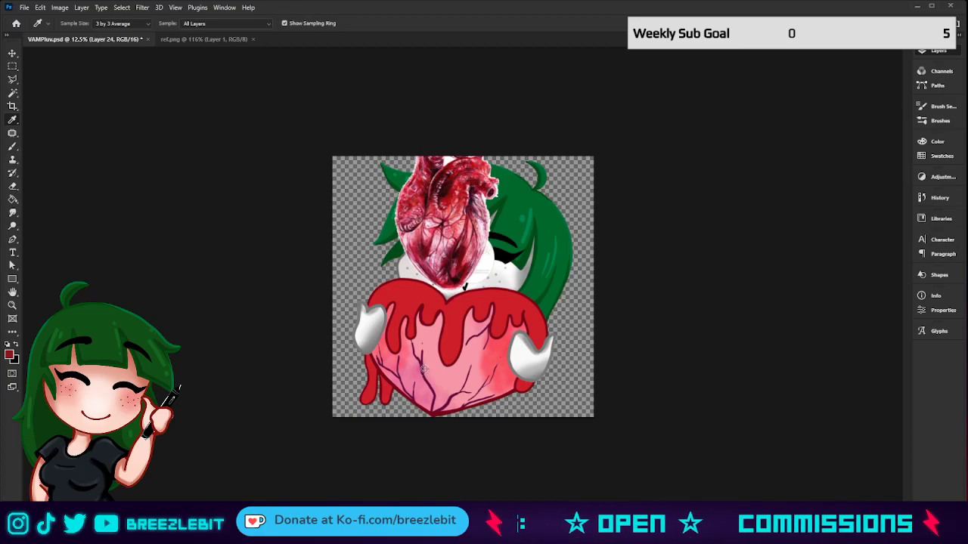
pyautogui.click(424, 369)
pyautogui.press('b')
pyautogui.moveTo(456, 389)
pyautogui.mouseDown()
pyautogui.moveTo(481, 382)
pyautogui.moveTo(462, 376)
pyautogui.moveTo(461, 414)
pyautogui.moveTo(481, 392)
pyautogui.mouseUp()
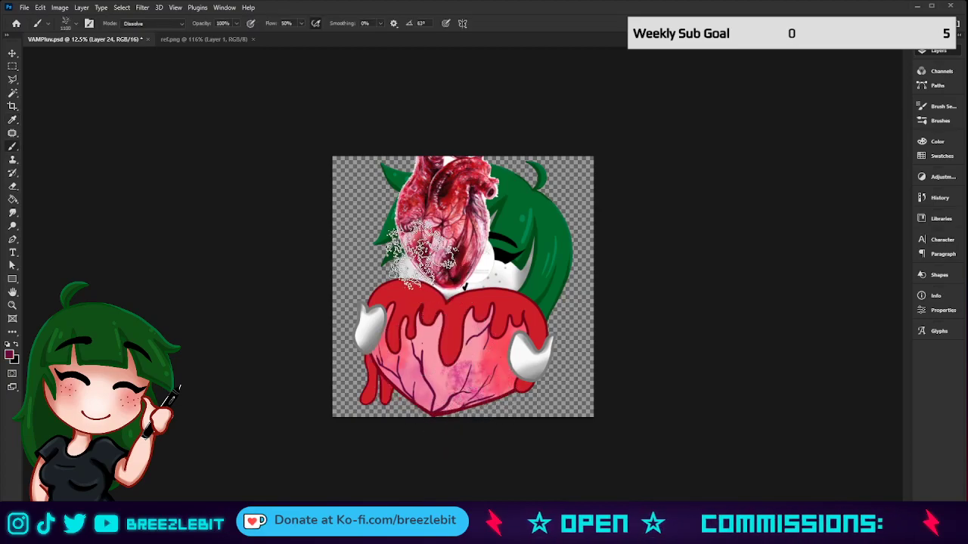
pyautogui.click(475, 317)
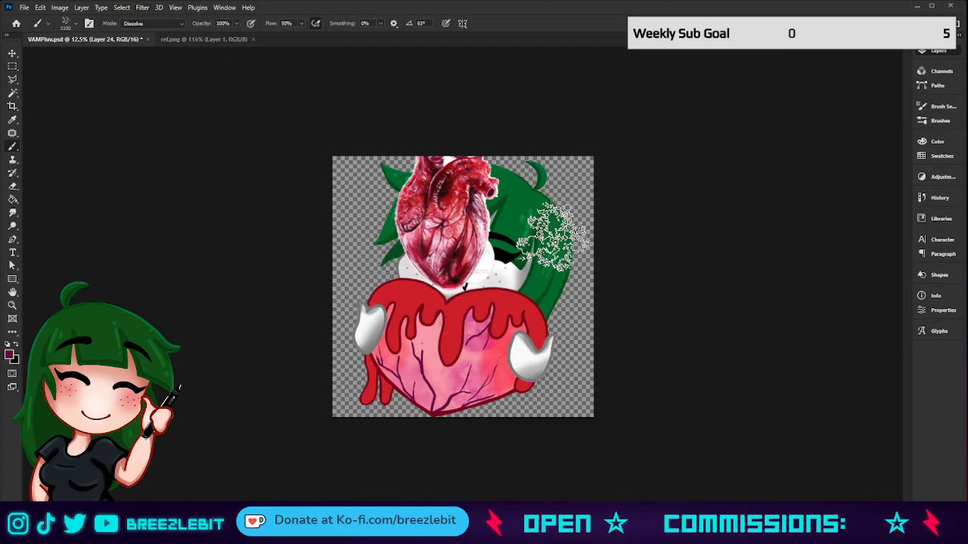
# Hide the realistic heart reference and select the vein layer, Layer 23.
pyautogui.press('z')
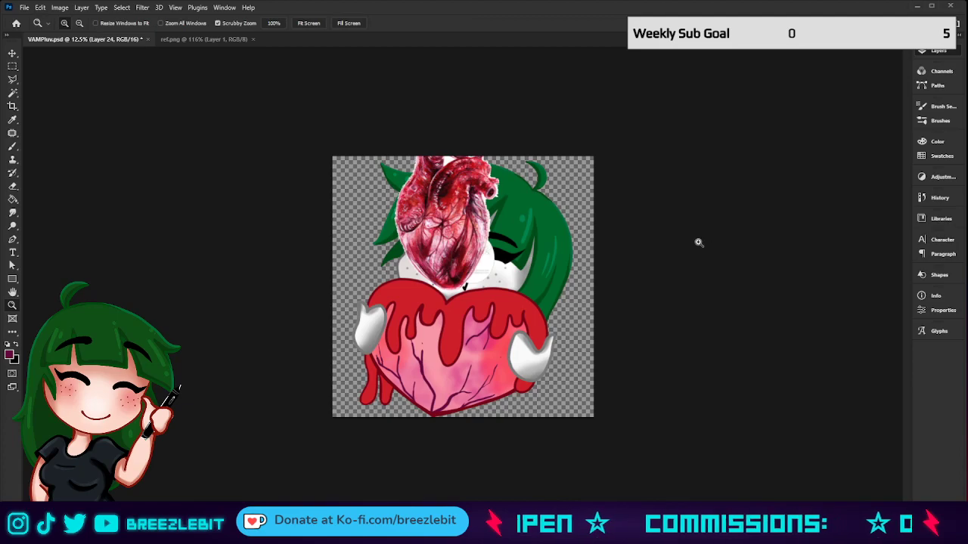
pyautogui.moveTo(698, 242); pyautogui.dragTo(621, 278)
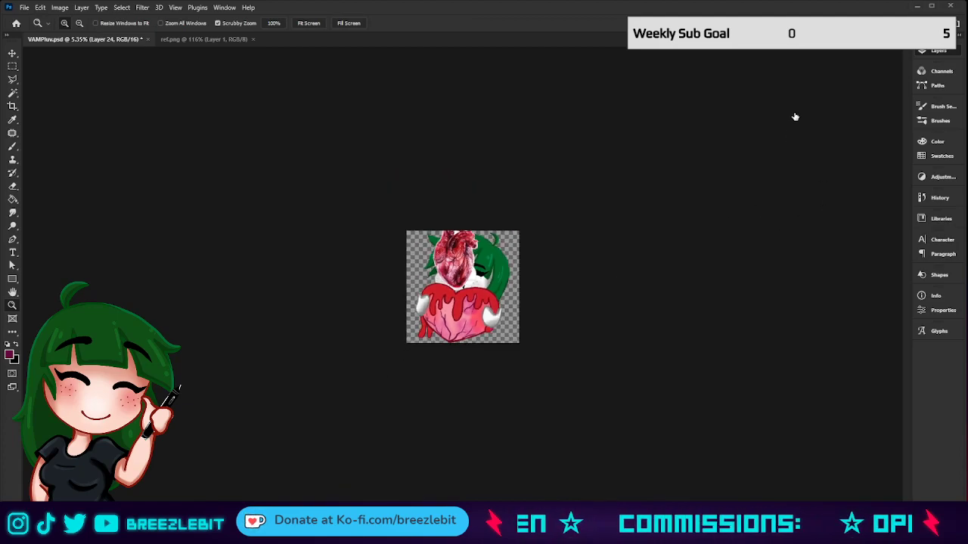
pyautogui.moveTo(514, 313); pyautogui.dragTo(572, 331)
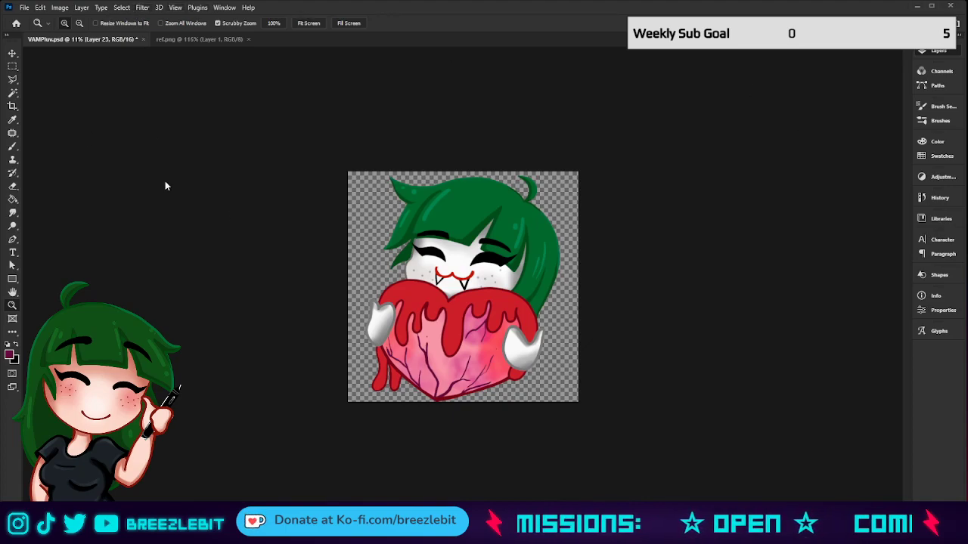
# Try to soften the veins on Layer 23 with a blur filter.
pyautogui.hotkey('ctrl', 'z')
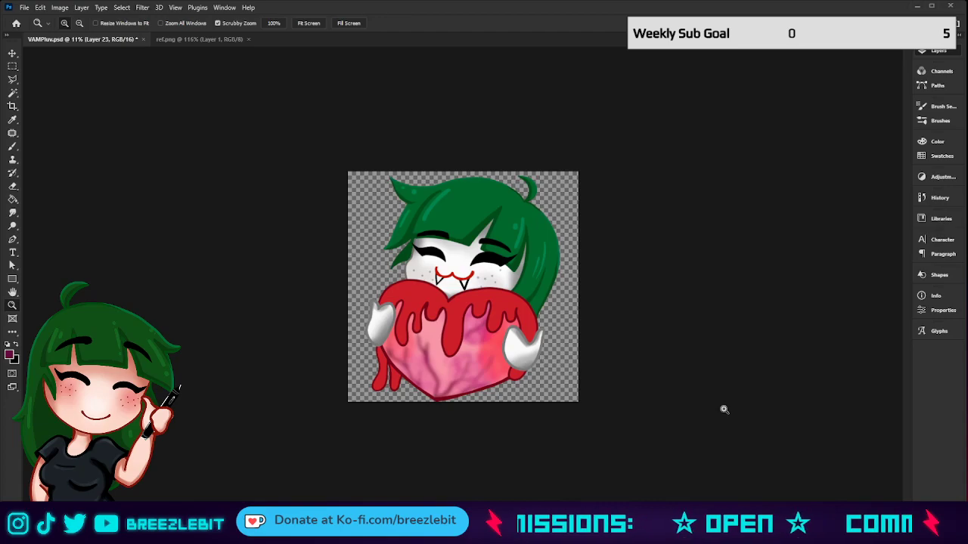
pyautogui.hotkey('ctrl', 'shift', 'z')
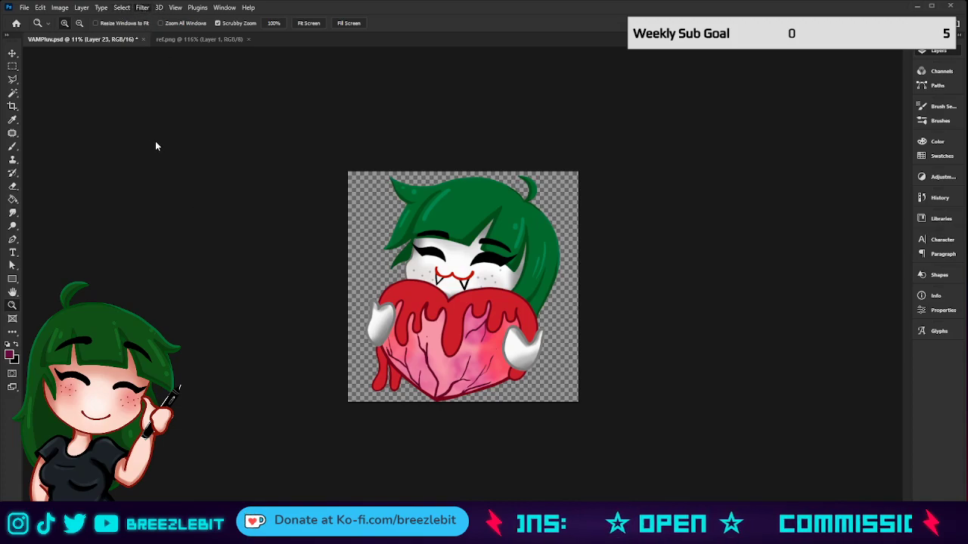
pyautogui.click(297, 185)
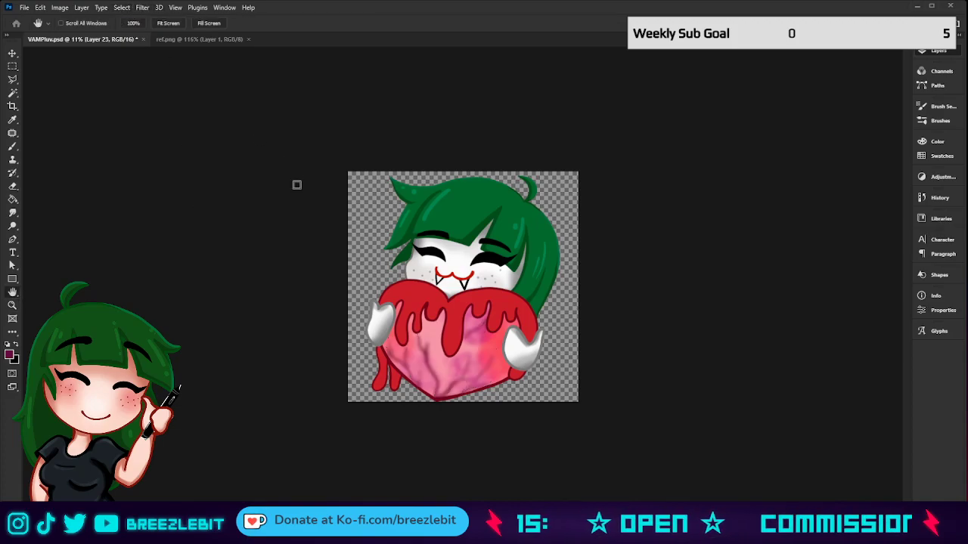
pyautogui.hotkey('ctrl', 'shift', 'z')
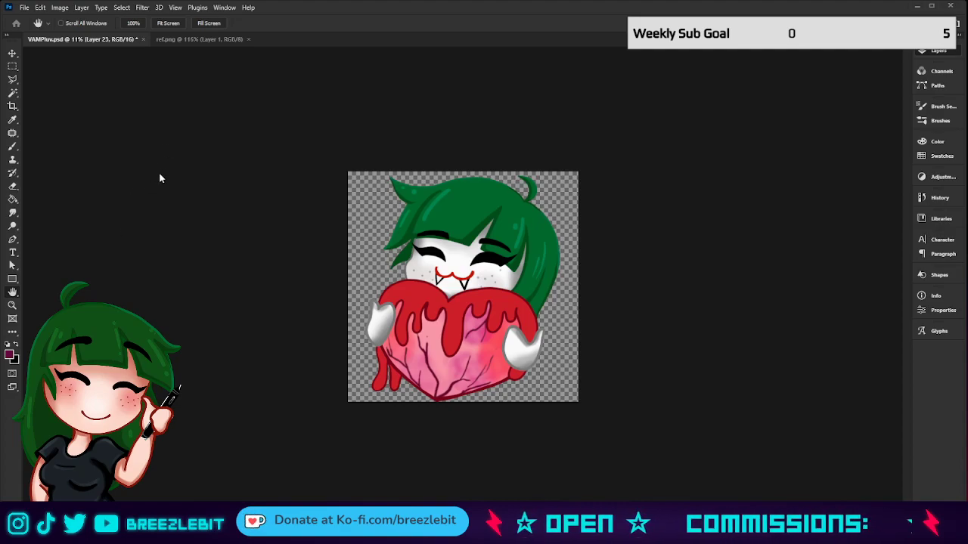
# Choose the Smudge tool and set its strength to 2%.
pyautogui.press('z')
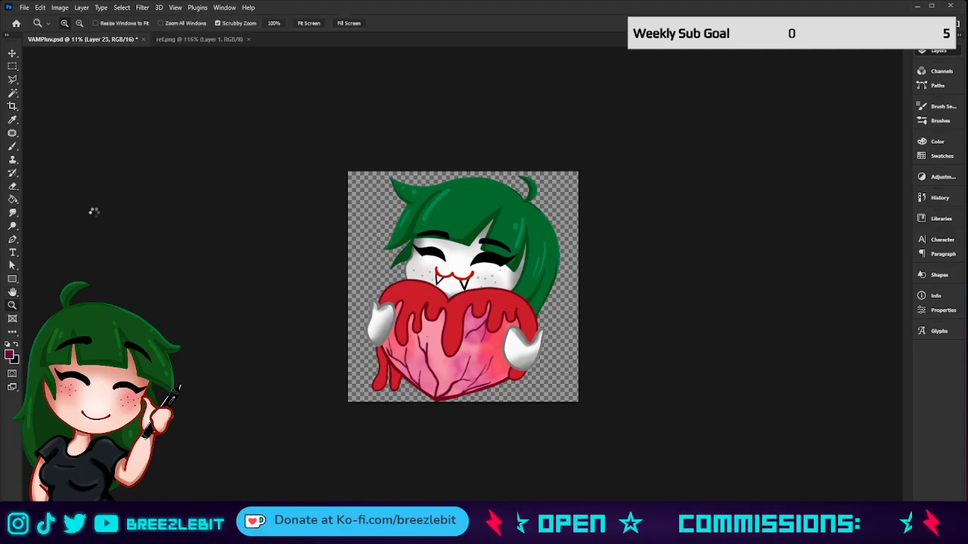
pyautogui.press('r')
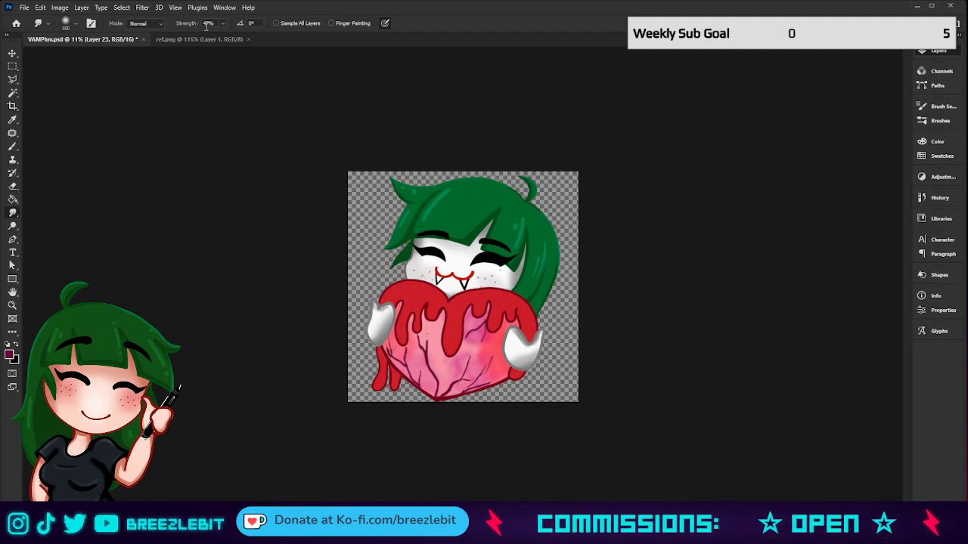
pyautogui.moveTo(213, 24); pyautogui.dragTo(186, 25)
pyautogui.write('2')
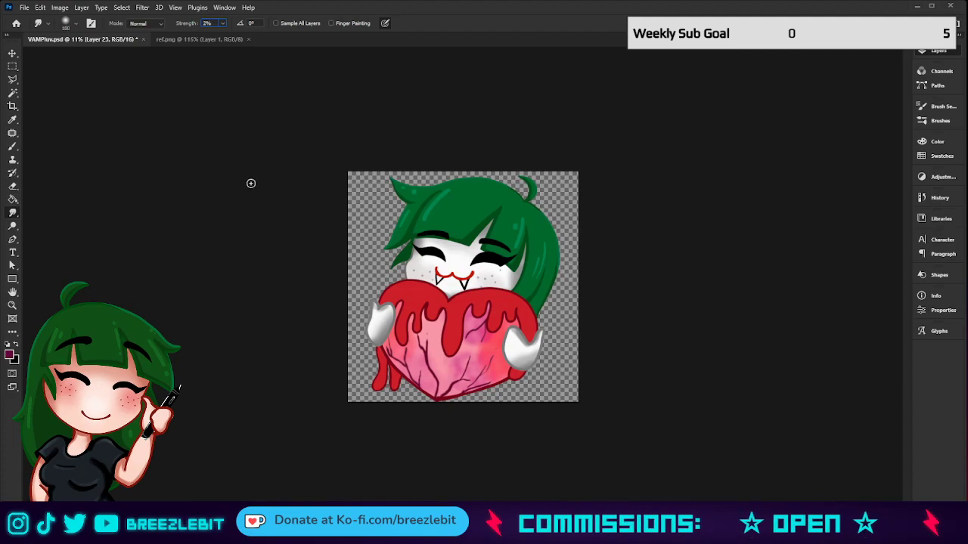
pyautogui.write('25')
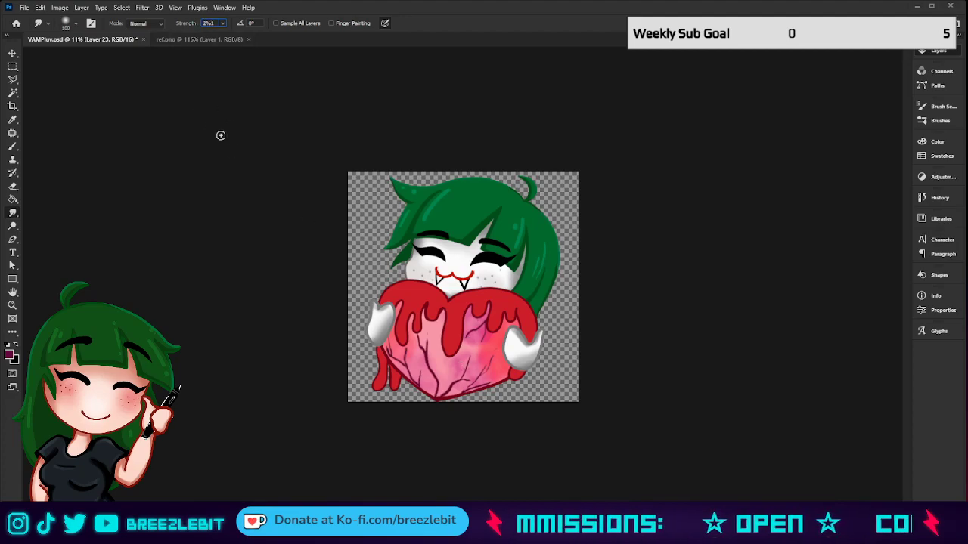
pyautogui.hotkey('ctrl', 'z')
pyautogui.hotkey('ctrl', 'z')
pyautogui.press('0')
pyautogui.press('2')
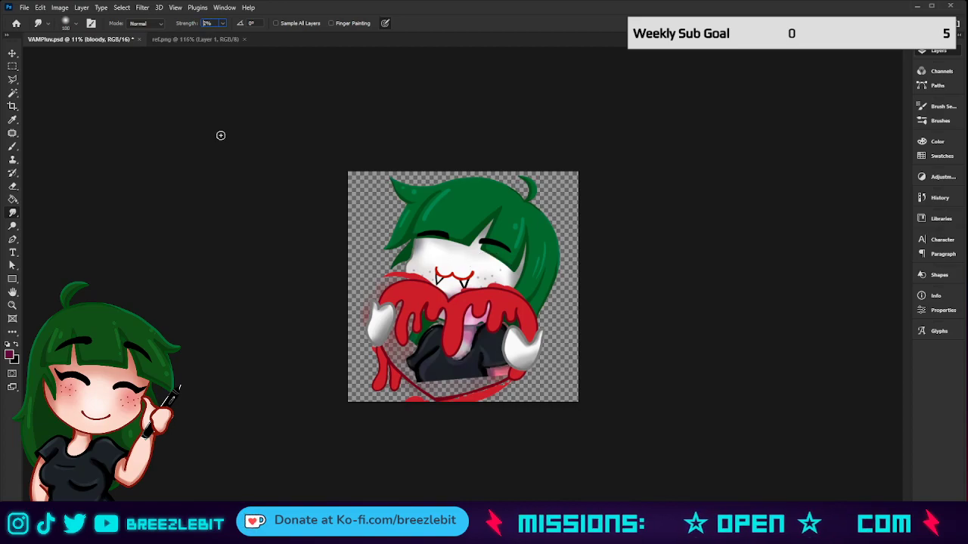
pyautogui.hotkey('ctrl', 'shift', 'z')
pyautogui.hotkey('ctrl', 'shift', 'z')
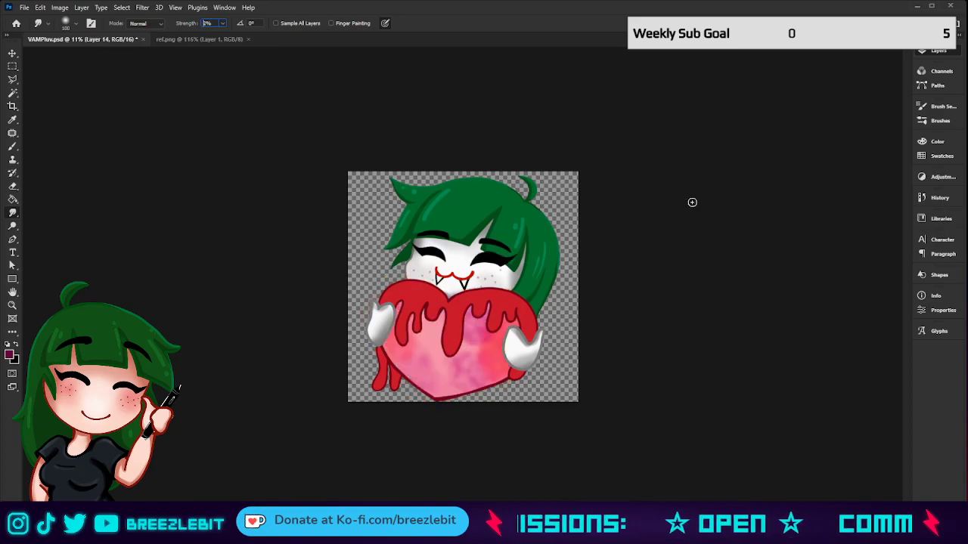
pyautogui.hotkey('ctrl', 'shift', 'z')
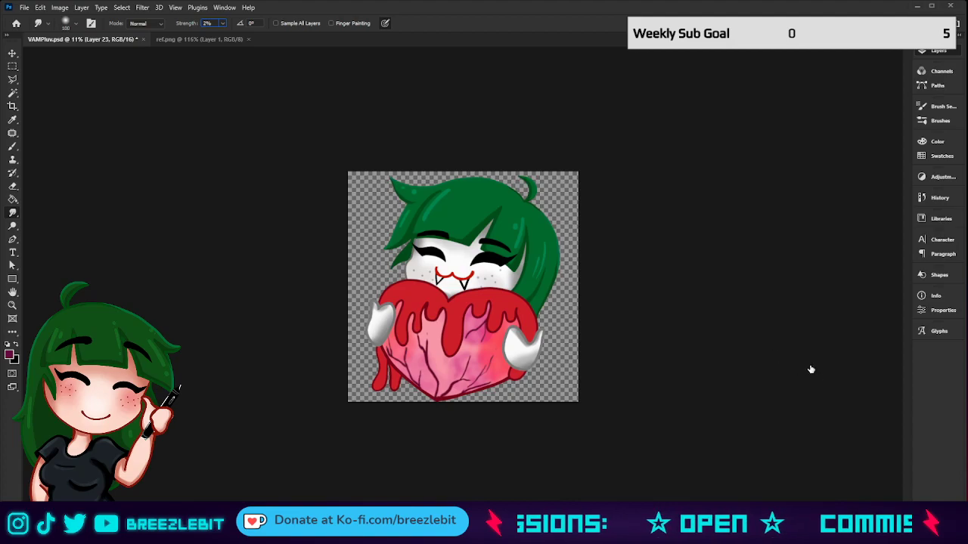
pyautogui.press('Return')
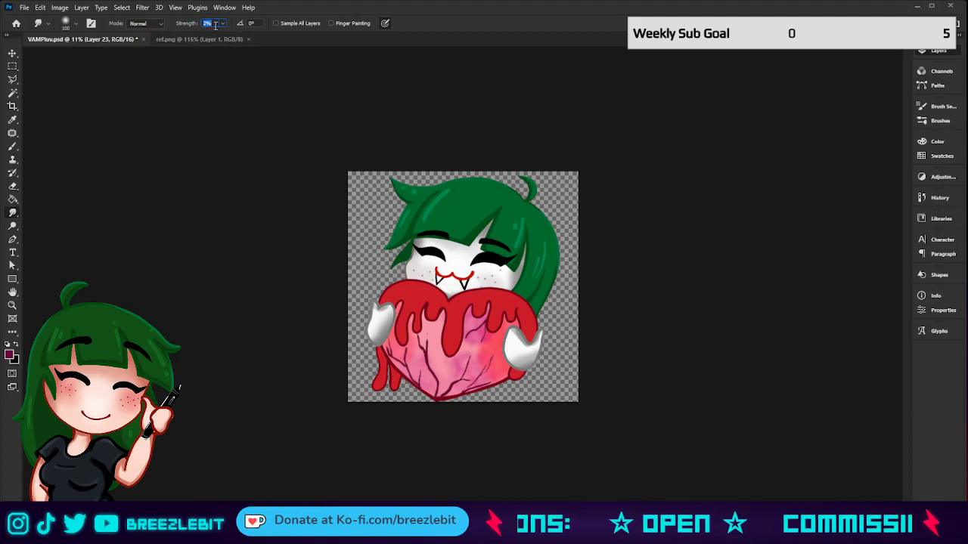
# Set the Smudge tool's strength to 100%.
pyautogui.write('120')
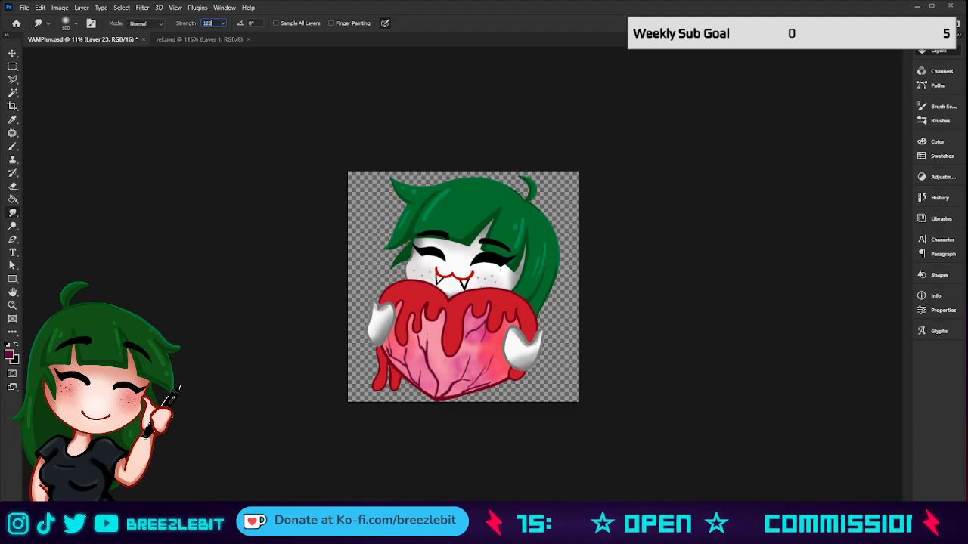
pyautogui.press('Return')
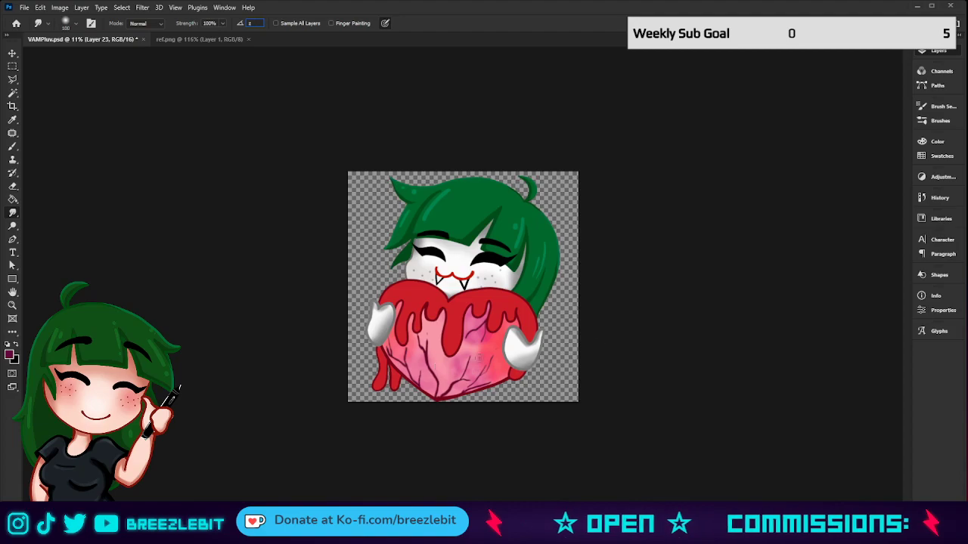
pyautogui.hotkey('ctrl', 'z')
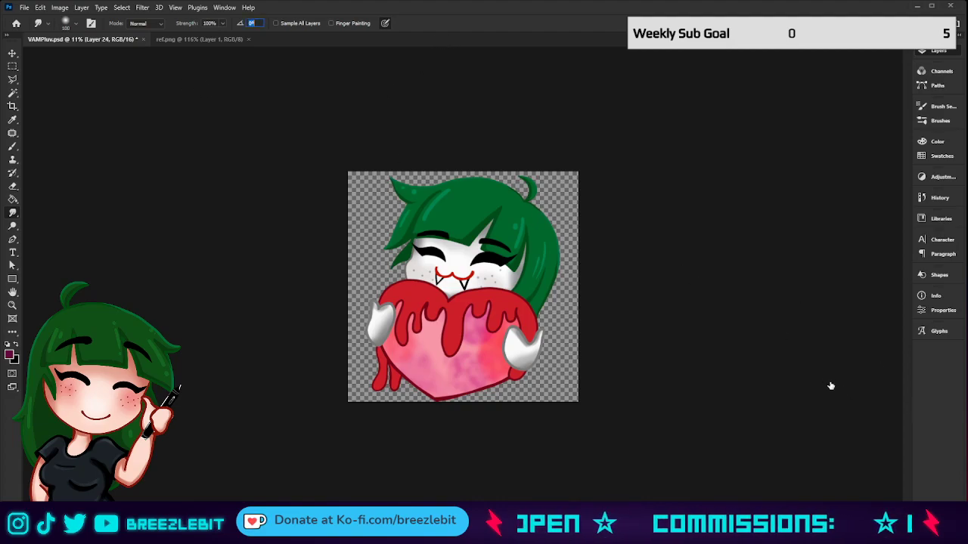
pyautogui.hotkey('ctrl', 'z')
pyautogui.hotkey('ctrl', 'shift', 'z')
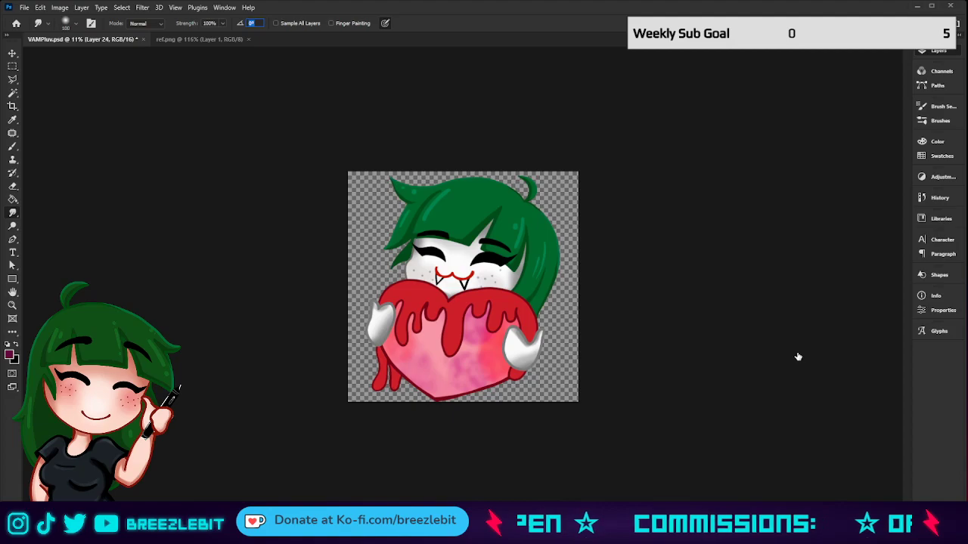
pyautogui.hotkey('ctrl', 'z')
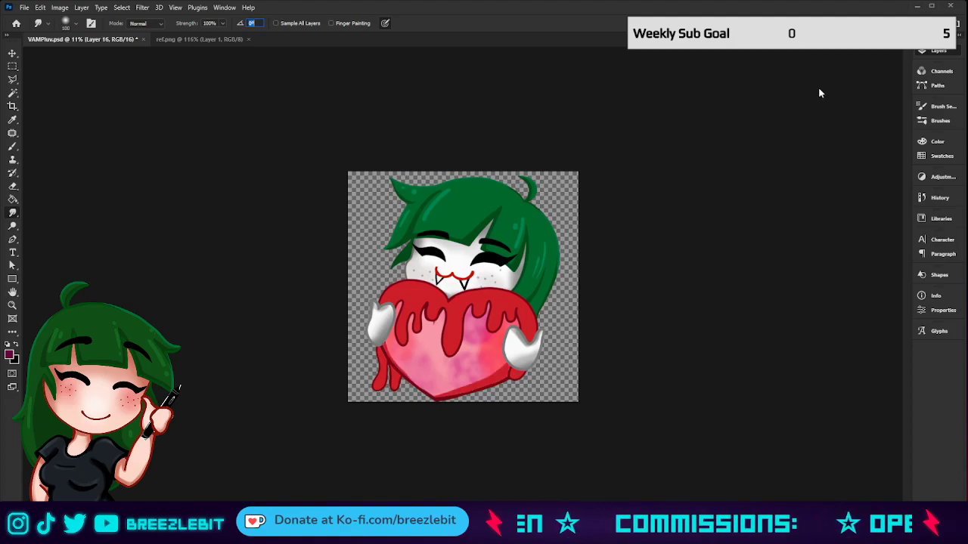
pyautogui.hotkey('ctrl', 'shift', 'z')
pyautogui.hotkey('ctrl', 'z')
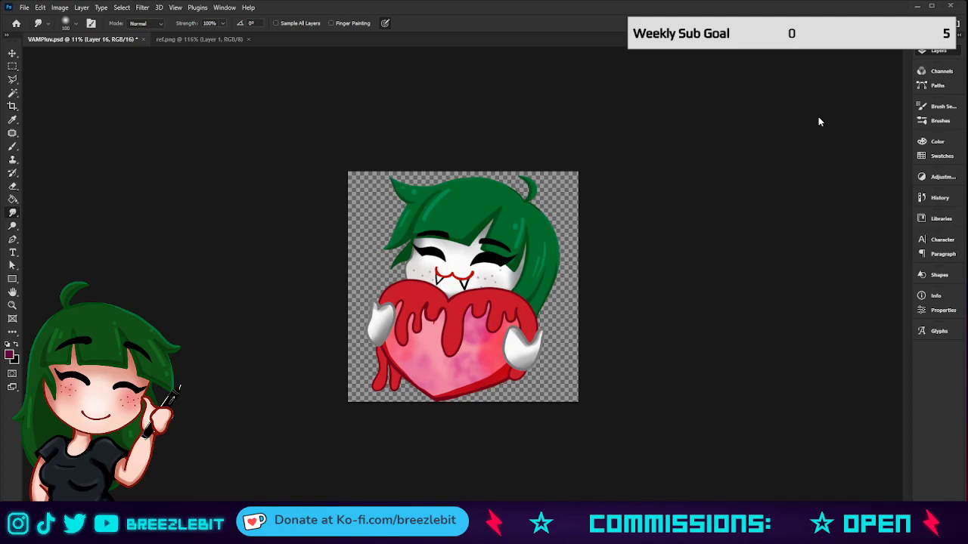
pyautogui.hotkey('ctrl', 'shift', 'z')
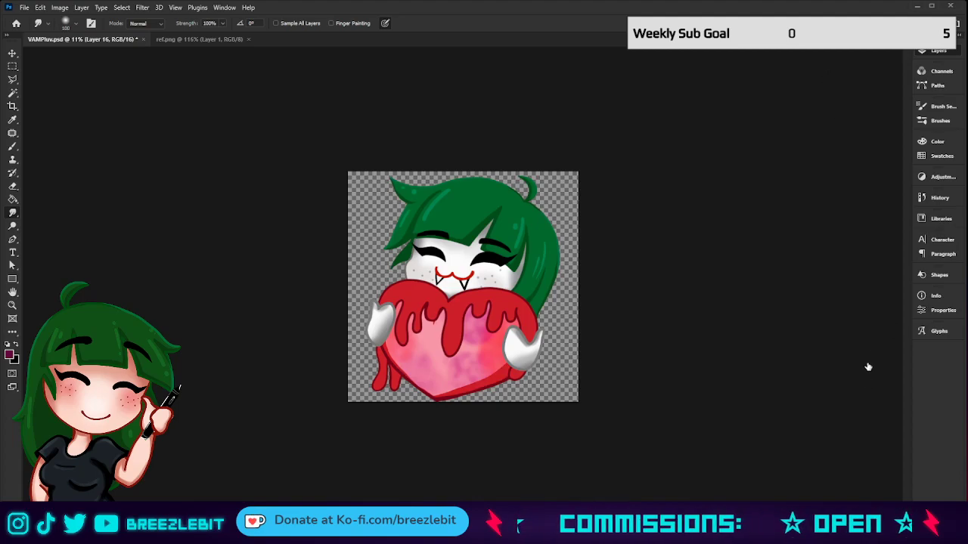
pyautogui.hotkey('ctrl', 'shift', 'z')
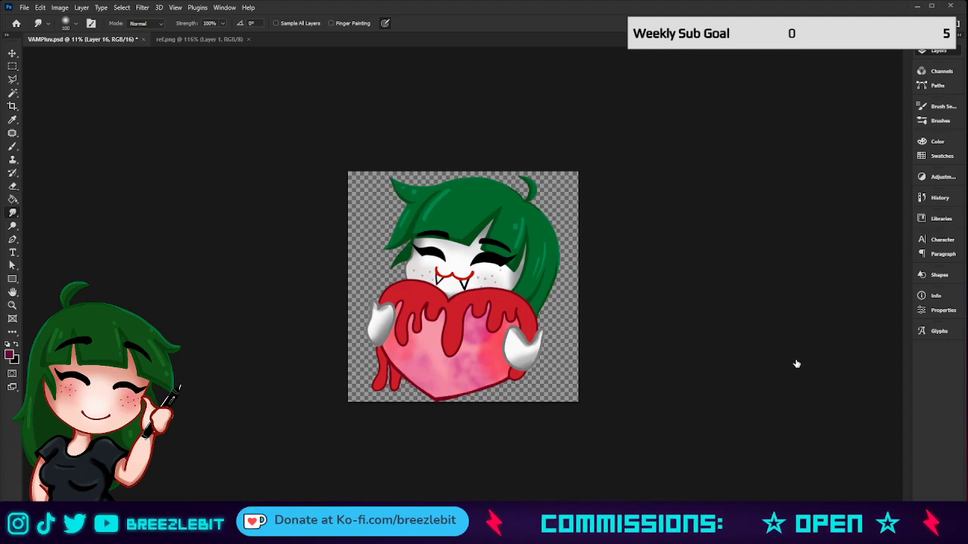
pyautogui.hotkey('ctrl', 'z')
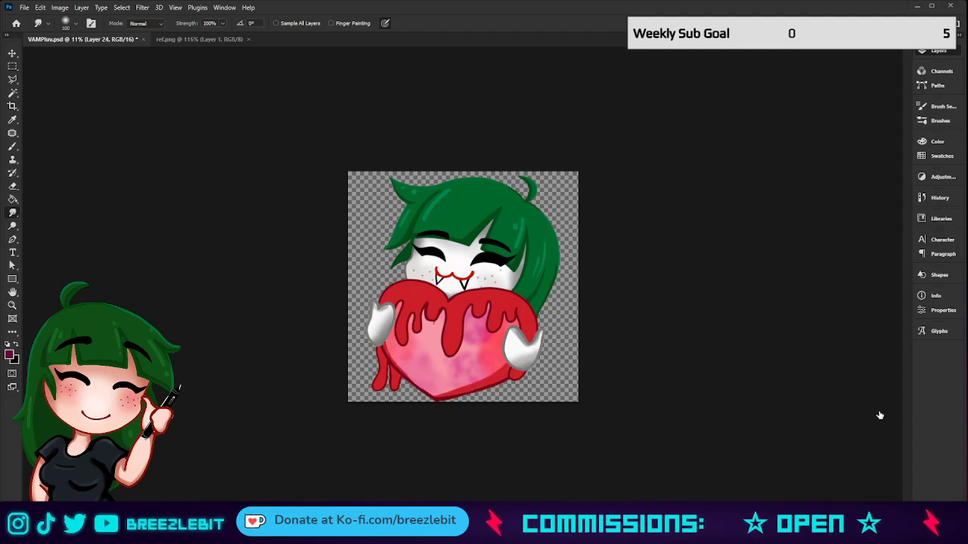
pyautogui.hotkey('ctrl', 'shift', 'z')
pyautogui.hotkey('ctrl', 'z')
pyautogui.hotkey('ctrl', 'shift', 'z')
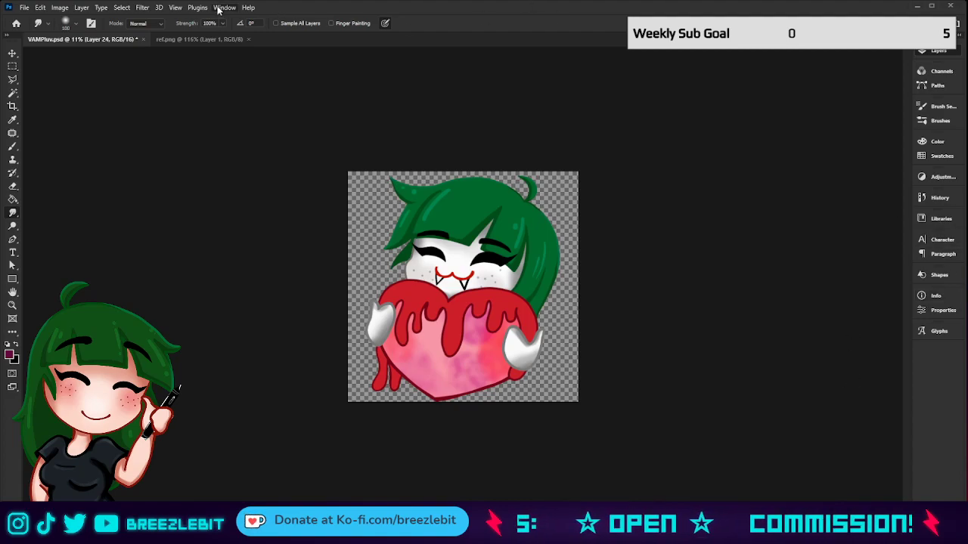
pyautogui.click(229, 192)
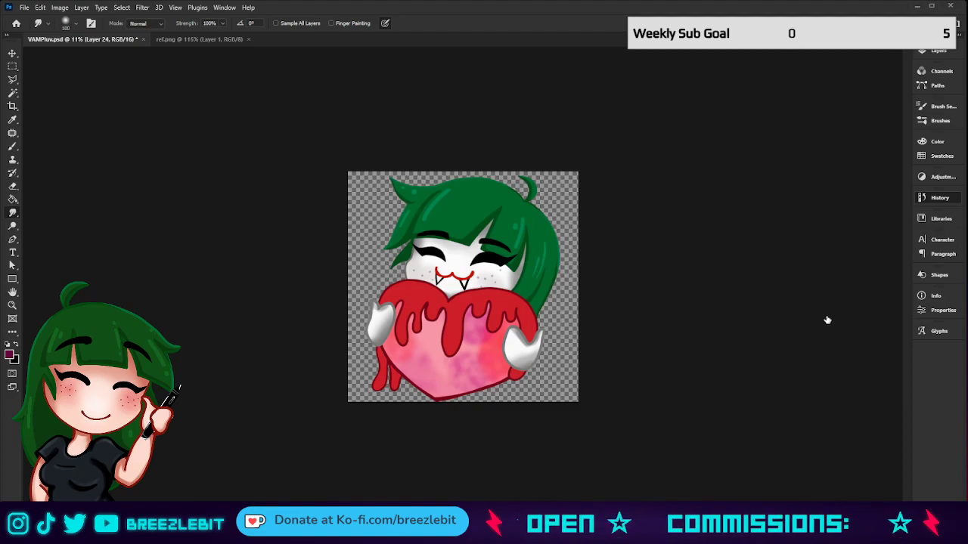
pyautogui.hotkey('ctrl', 'z')
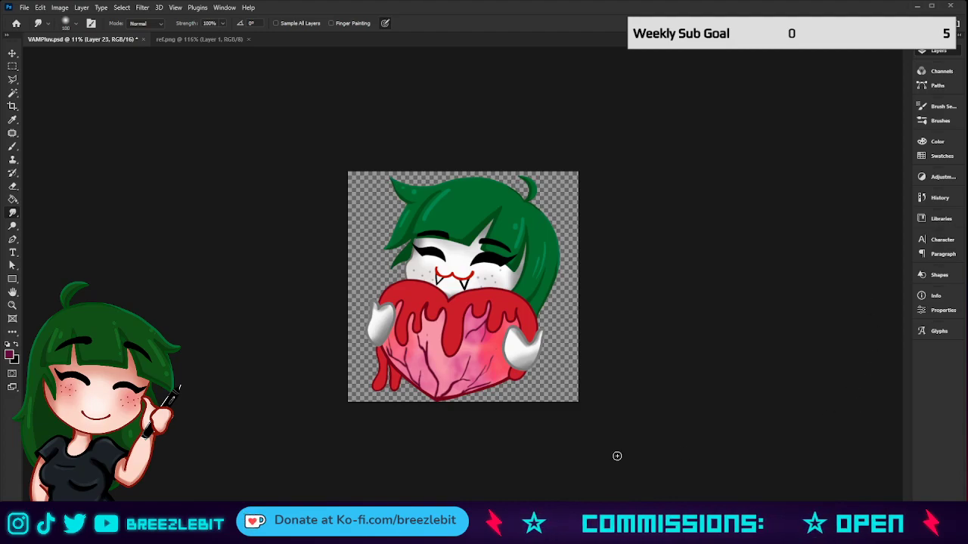
# Soften the heart's dark veins on Layer 23 with the Smudge tool and check them at thumbnail size.
pyautogui.press('b')
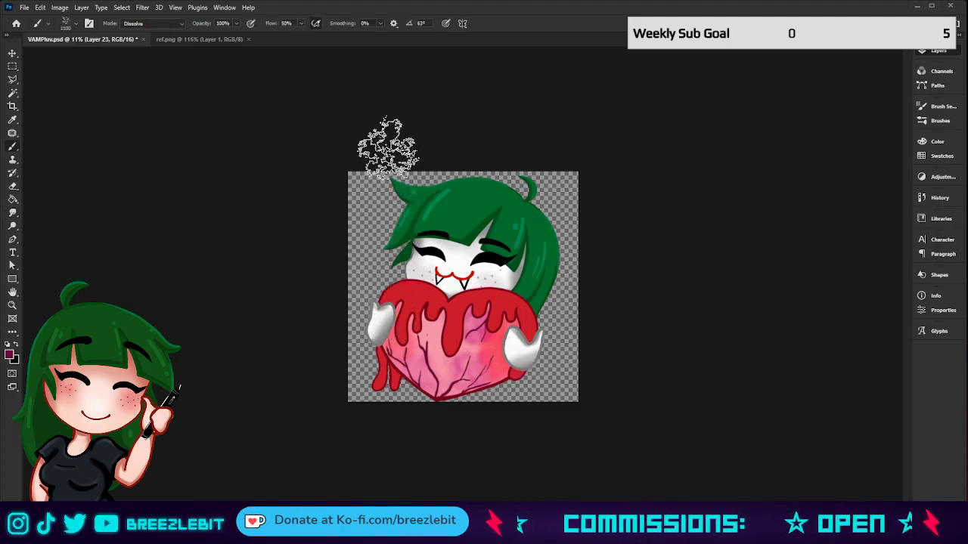
pyautogui.click(14, 213)
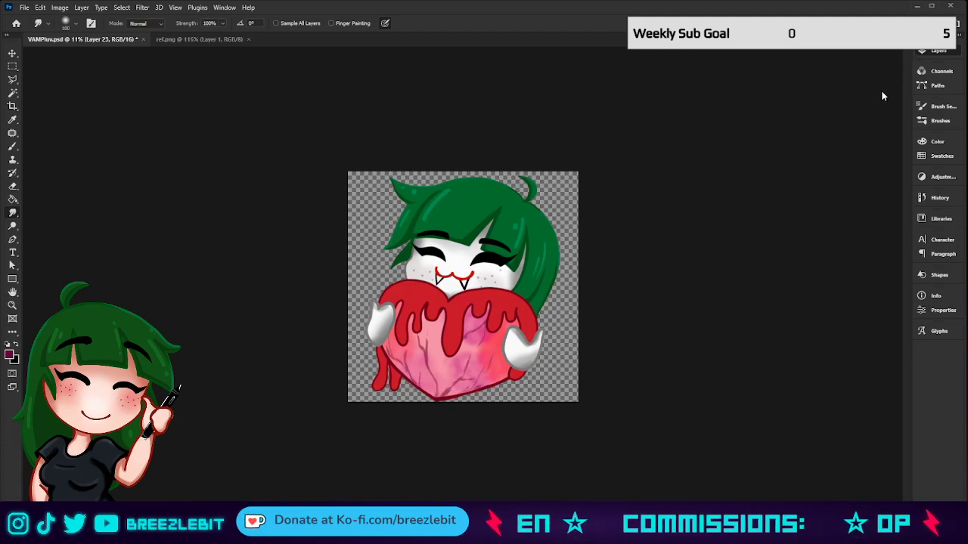
pyautogui.press('z')
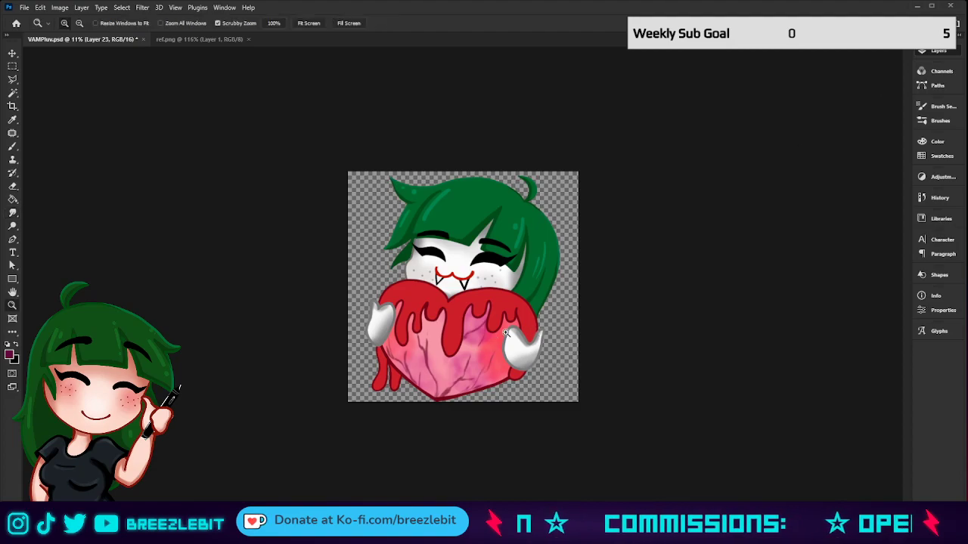
pyautogui.moveTo(505, 336); pyautogui.dragTo(462, 350)
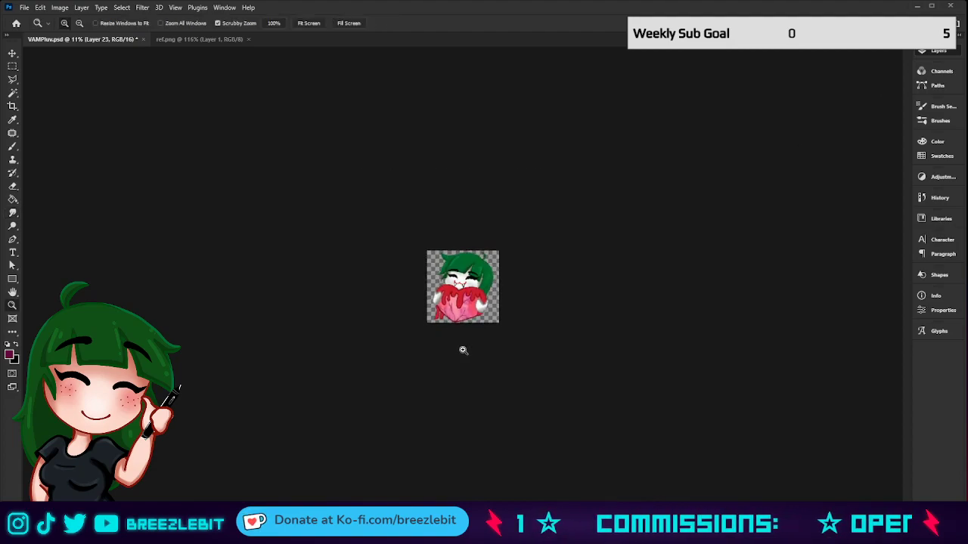
pyautogui.moveTo(522, 345)
pyautogui.mouseDown()
pyautogui.moveTo(484, 349)
pyautogui.moveTo(514, 349)
pyautogui.mouseUp()
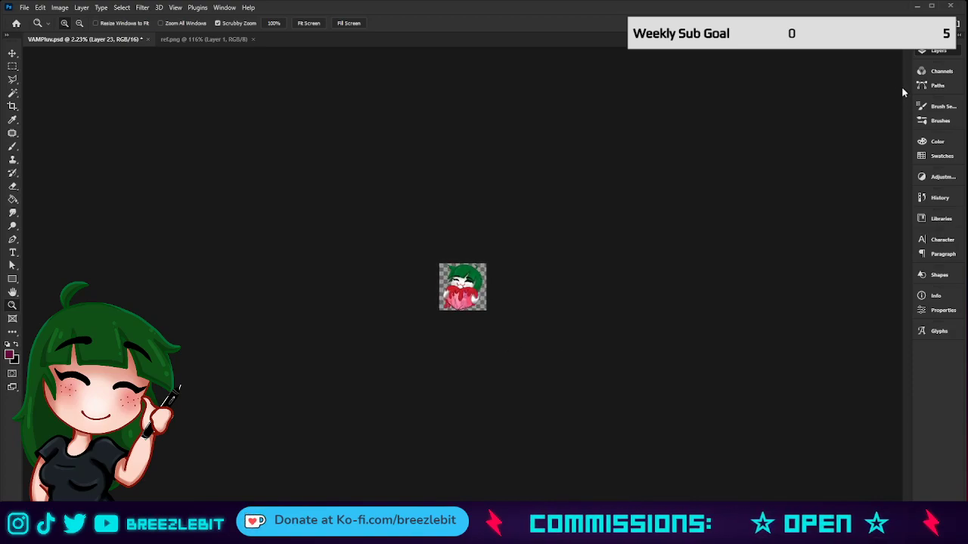
# Select Layer 24 and lighten the strong red tint beside the heart's right-hand paw with a much larger soft Eraser.
pyautogui.click(864, 386)
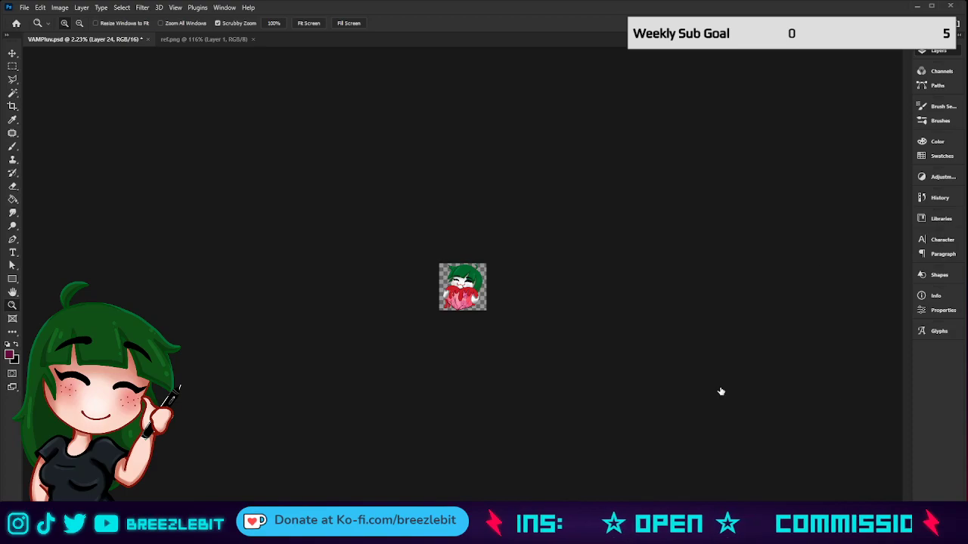
pyautogui.moveTo(486, 301); pyautogui.dragTo(570, 301)
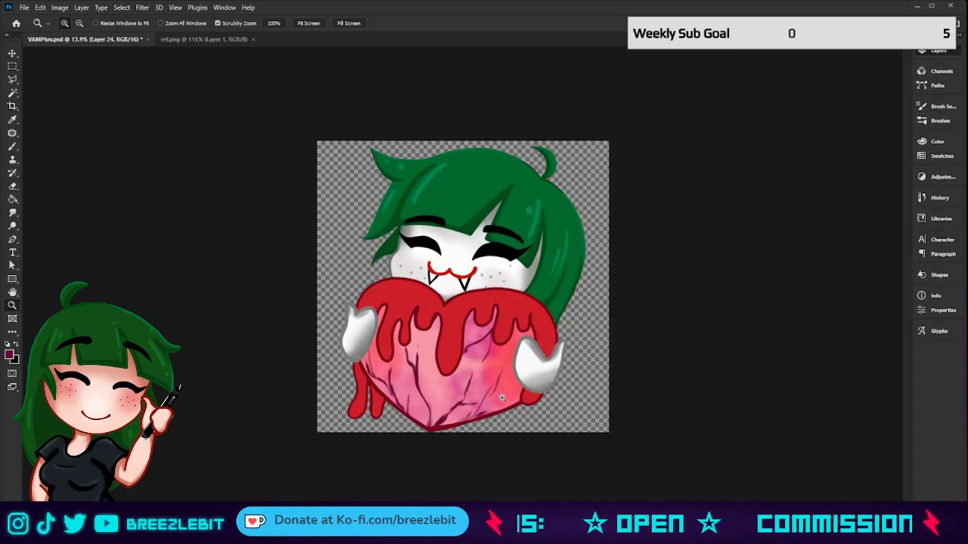
pyautogui.click(13, 186)
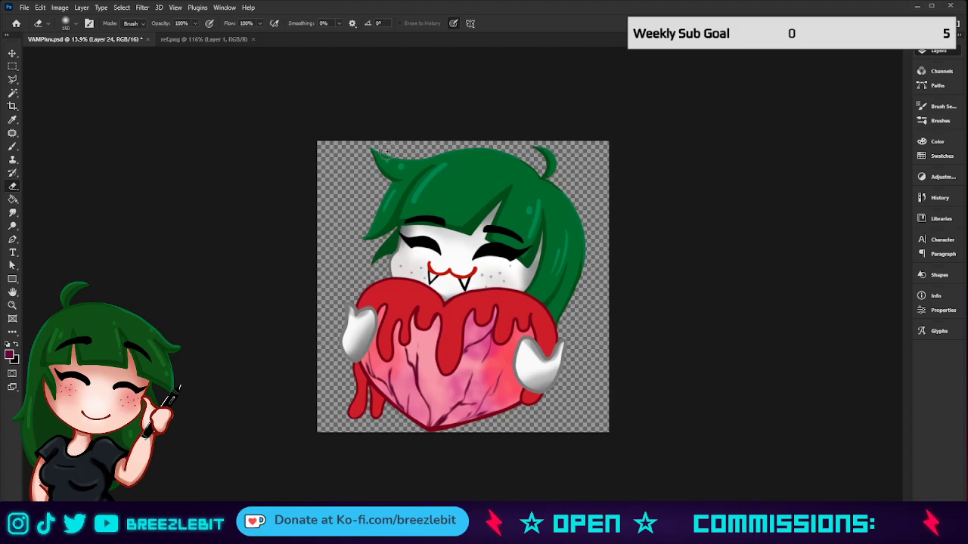
pyautogui.press(']')
pyautogui.press(']')
pyautogui.press(']')
pyautogui.press(']')
pyautogui.press(']')
pyautogui.press(']')
pyautogui.press(']')
pyautogui.press(']')
pyautogui.press(']')
pyautogui.moveTo(501, 362)
pyautogui.mouseDown()
pyautogui.moveTo(492, 372)
pyautogui.moveTo(497, 401)
pyautogui.moveTo(504, 366)
pyautogui.moveTo(513, 366)
pyautogui.mouseUp()
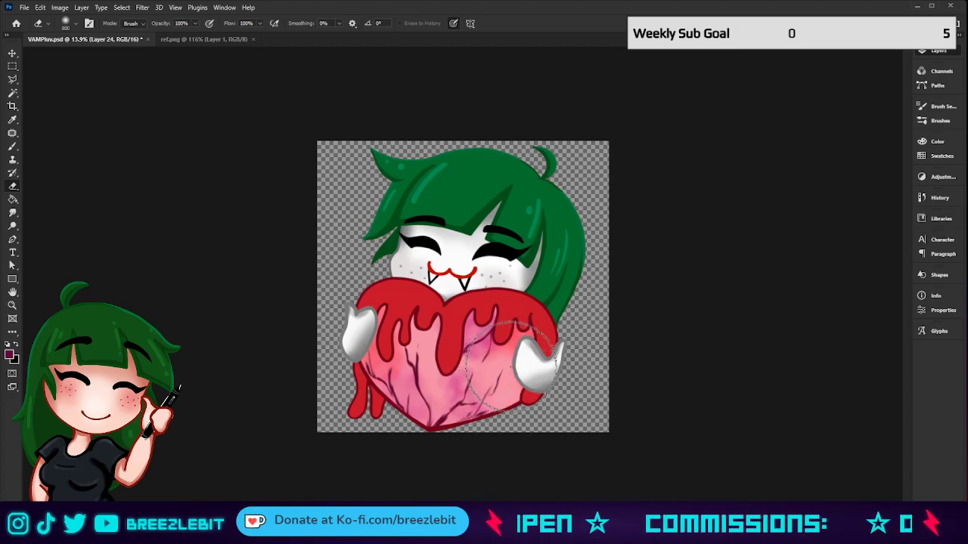
pyautogui.moveTo(376, 395); pyautogui.dragTo(381, 397)
pyautogui.hotkey('ctrl', 'z')
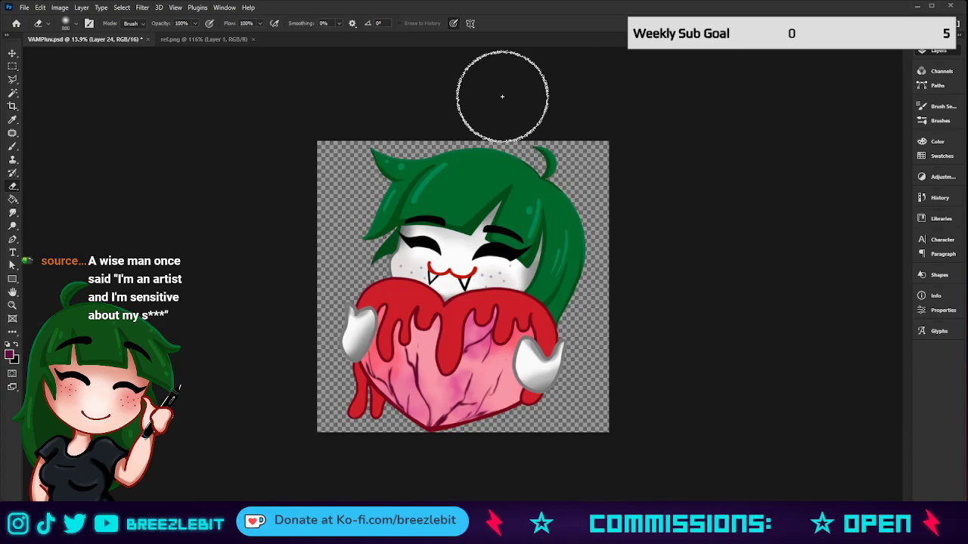
# Examine the whole character and the heart's texture at thumbnail and larger sizes.
pyautogui.press('z')
pyautogui.moveTo(499, 181); pyautogui.dragTo(443, 201)
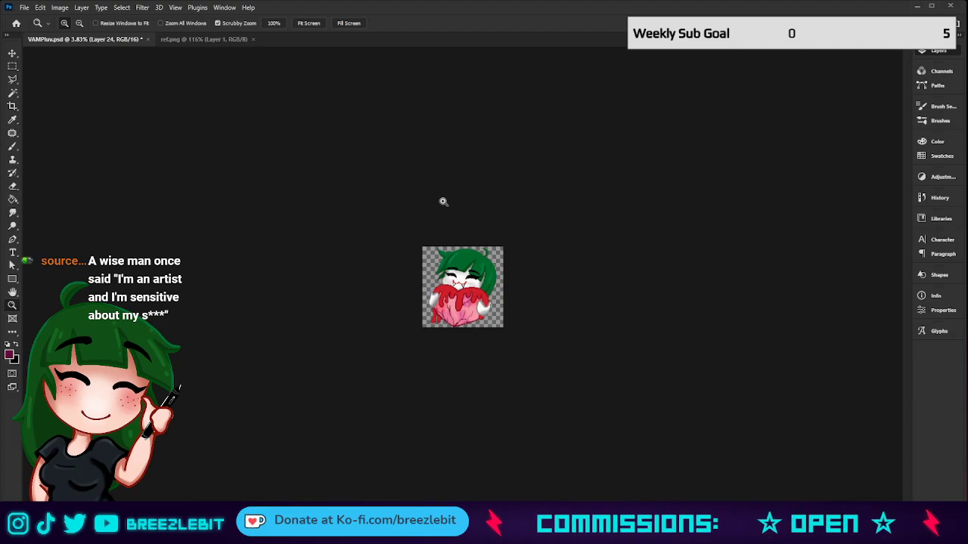
pyautogui.click(479, 294)
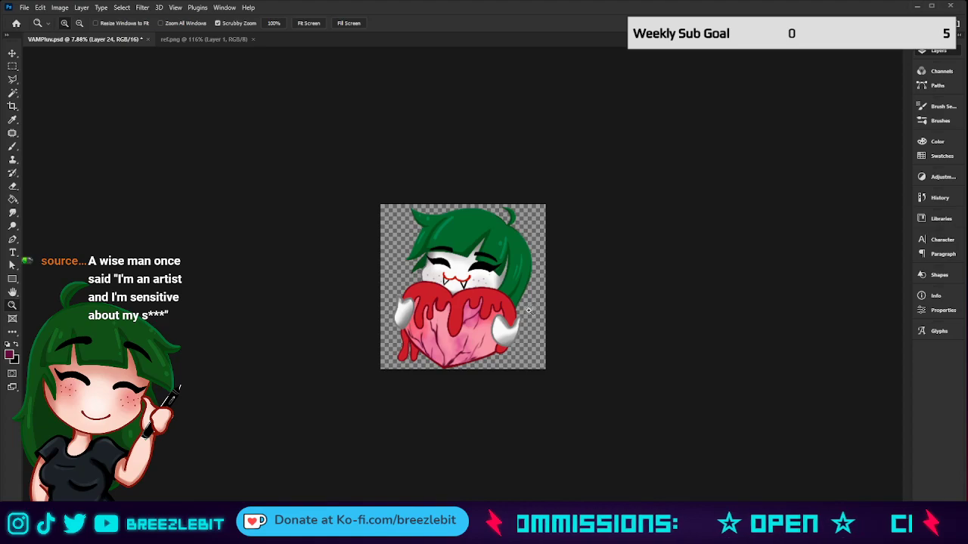
pyautogui.moveTo(514, 334); pyautogui.dragTo(528, 334)
pyautogui.click(527, 333)
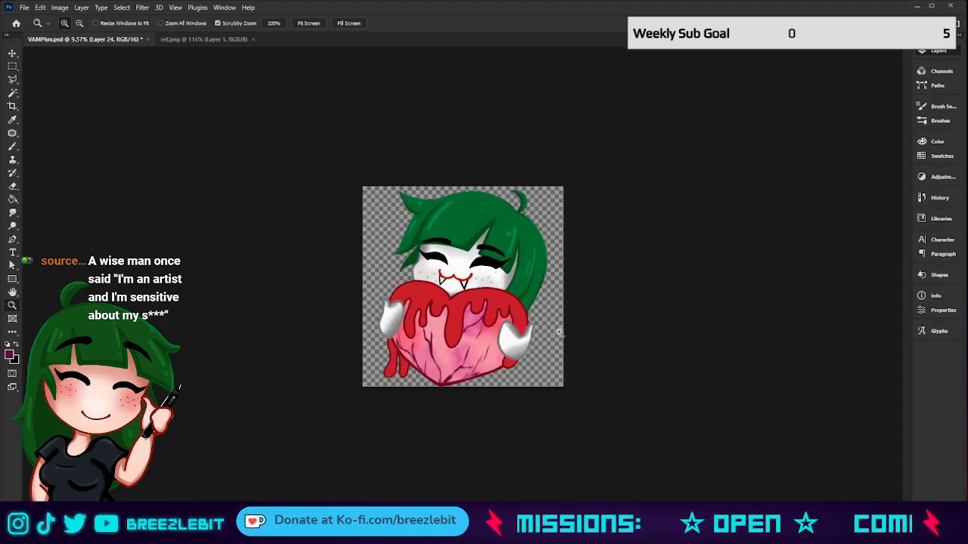
pyautogui.moveTo(558, 331); pyautogui.dragTo(503, 373)
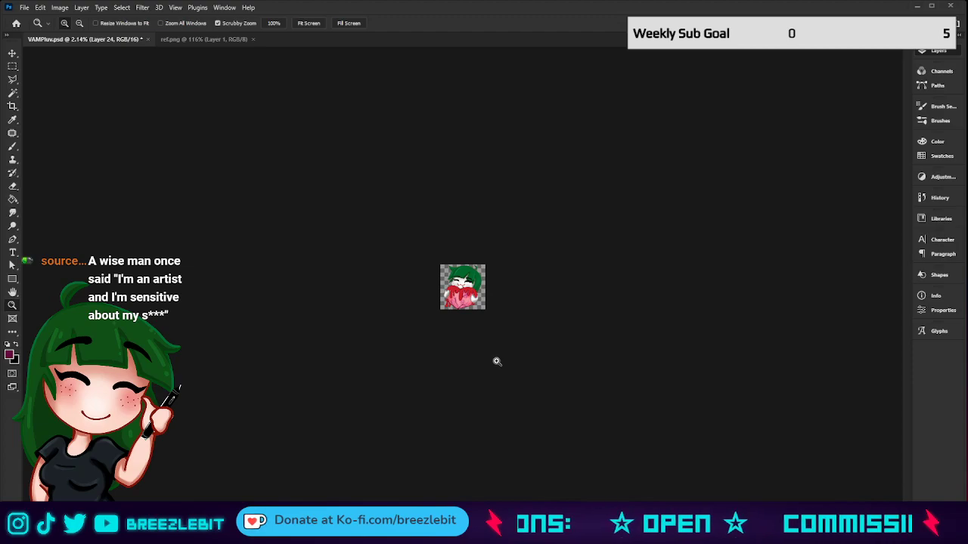
pyautogui.moveTo(496, 361); pyautogui.dragTo(566, 367)
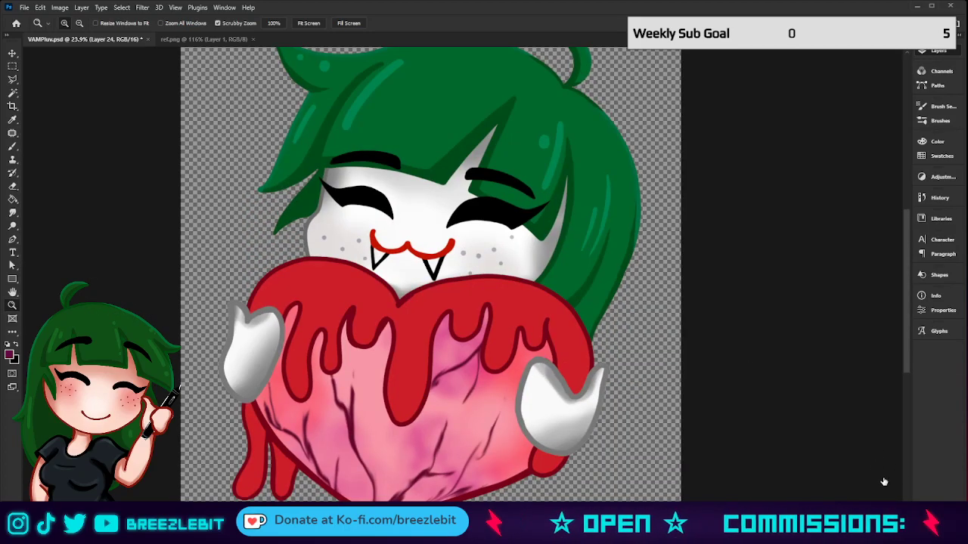
# Show a dark grey background behind the character and check the artwork against it at small and larger sizes.
pyautogui.moveTo(601, 331); pyautogui.dragTo(853, 425)
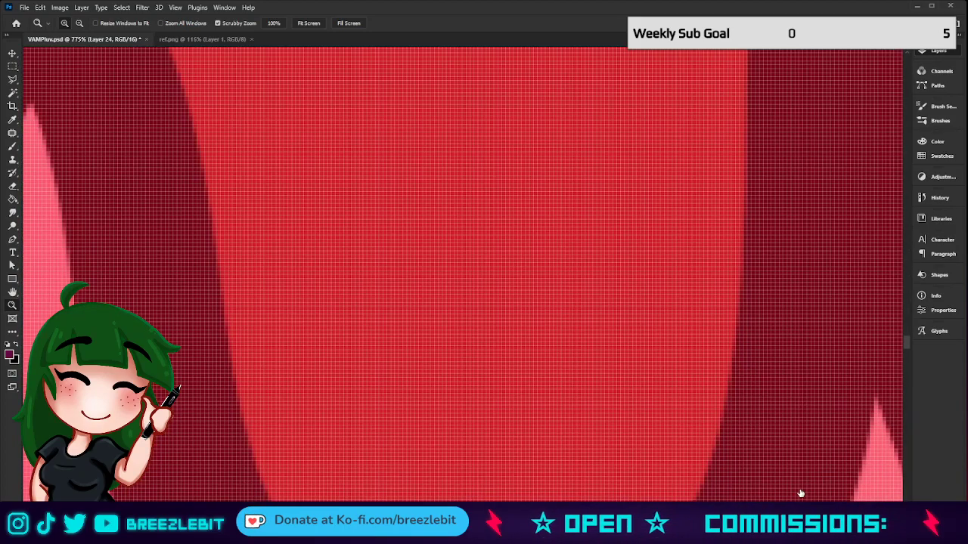
pyautogui.moveTo(626, 333); pyautogui.dragTo(316, 426)
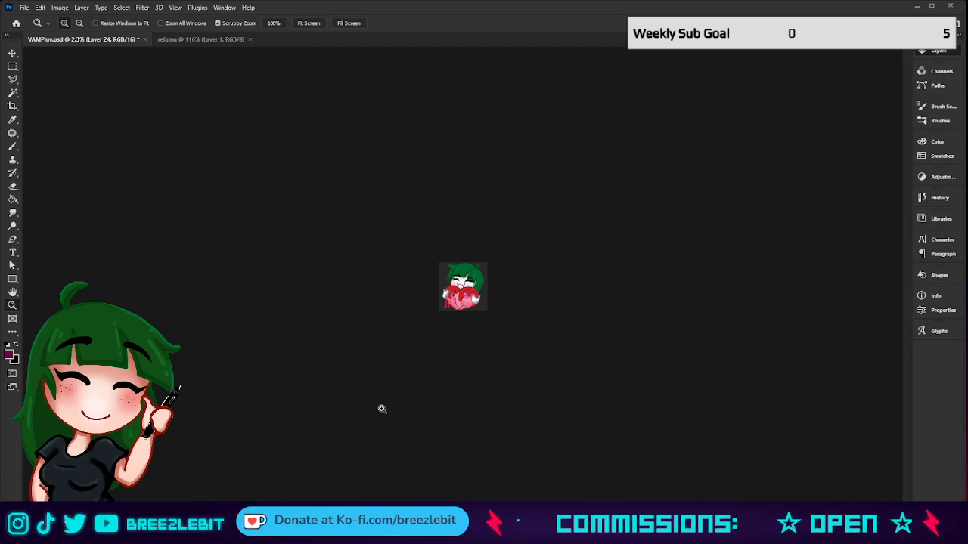
pyautogui.moveTo(491, 288); pyautogui.dragTo(551, 295)
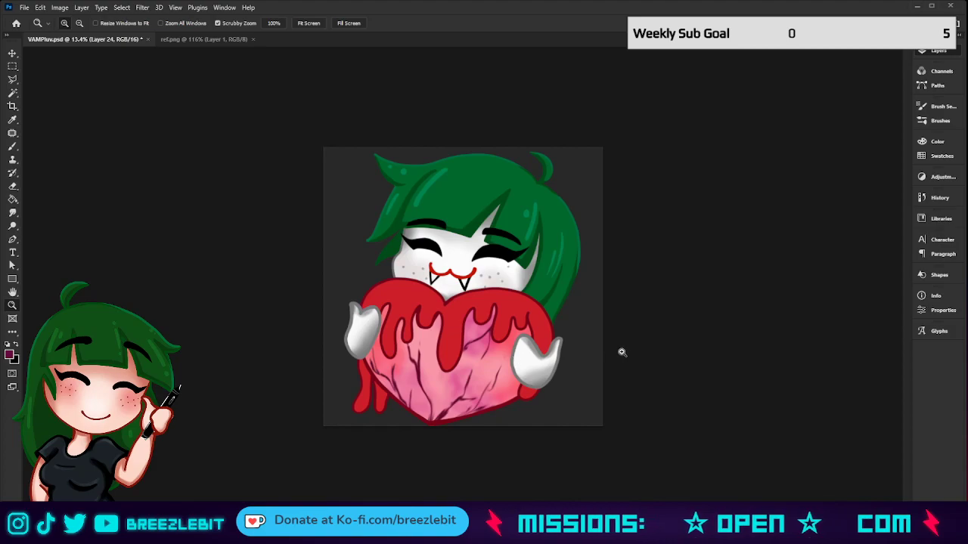
# Select the BLUDb layer, toggle its visibility for comparison, and review the whole character at small and larger sizes.
pyautogui.click(860, 371)
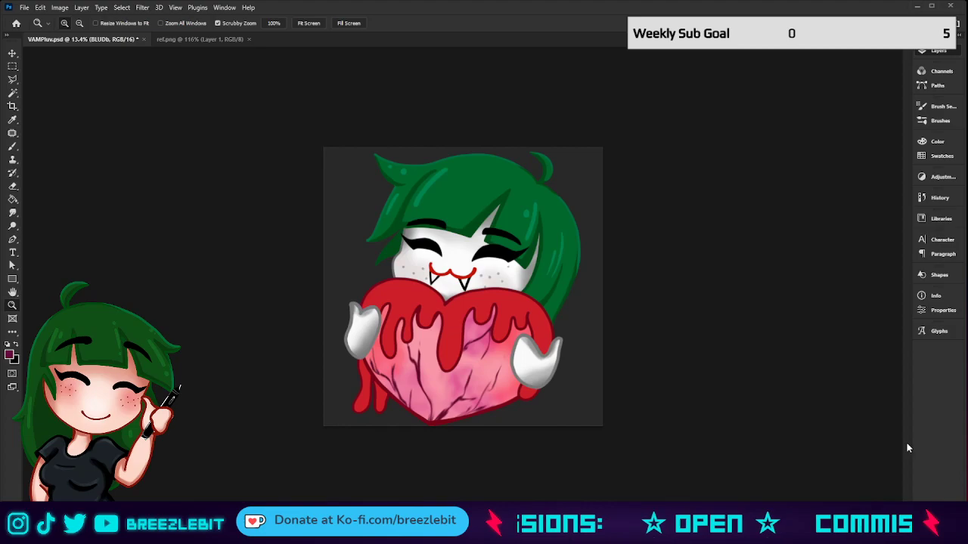
pyautogui.click(800, 377)
pyautogui.hotkey('ctrl', ',')
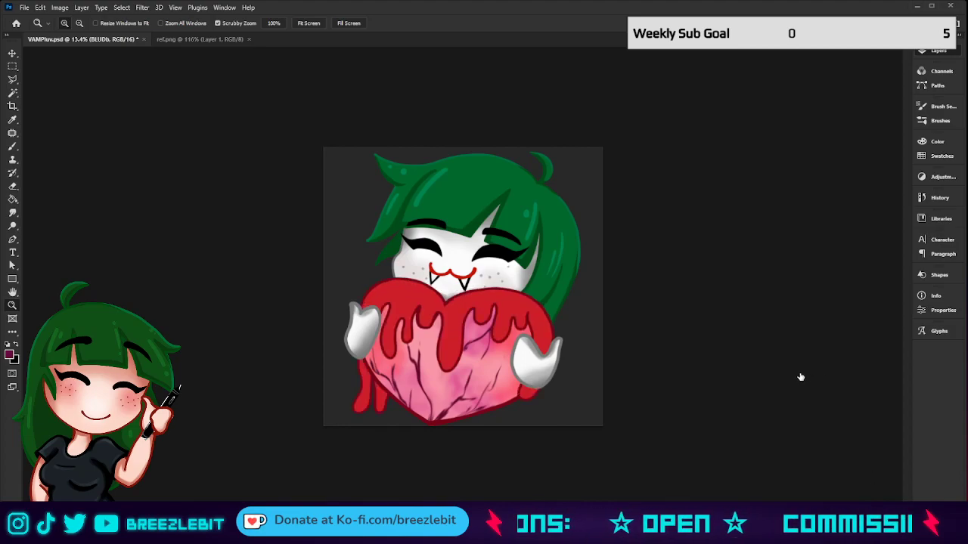
pyautogui.moveTo(643, 359); pyautogui.dragTo(778, 380)
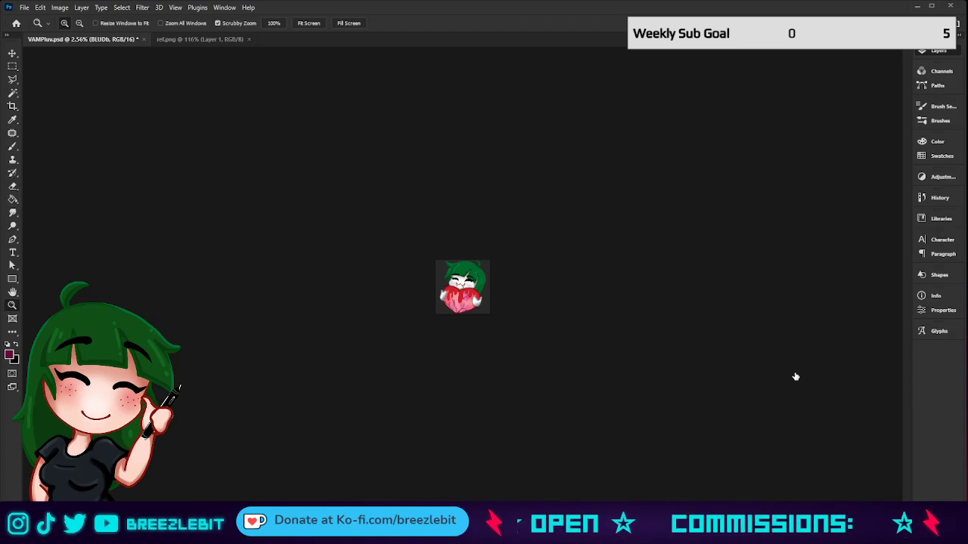
pyautogui.click(545, 315)
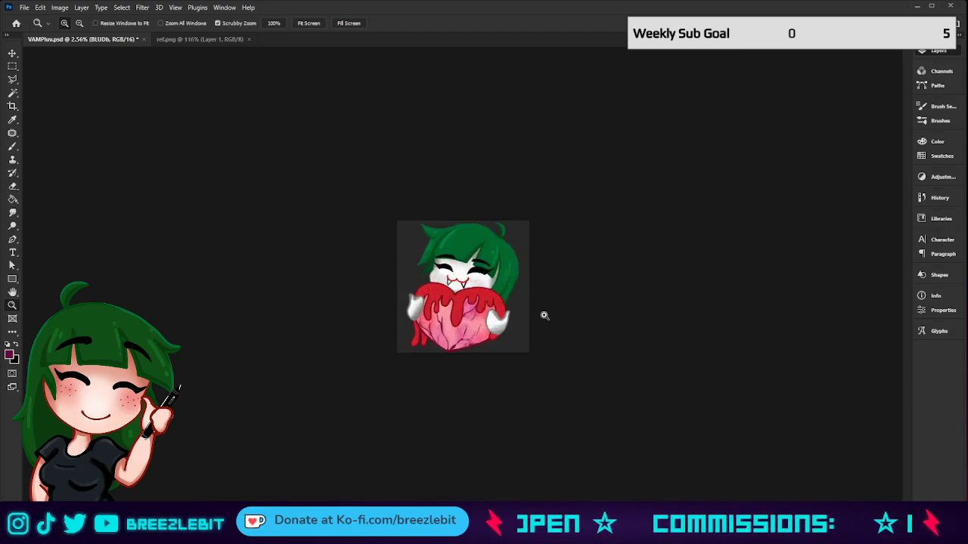
pyautogui.click(545, 315)
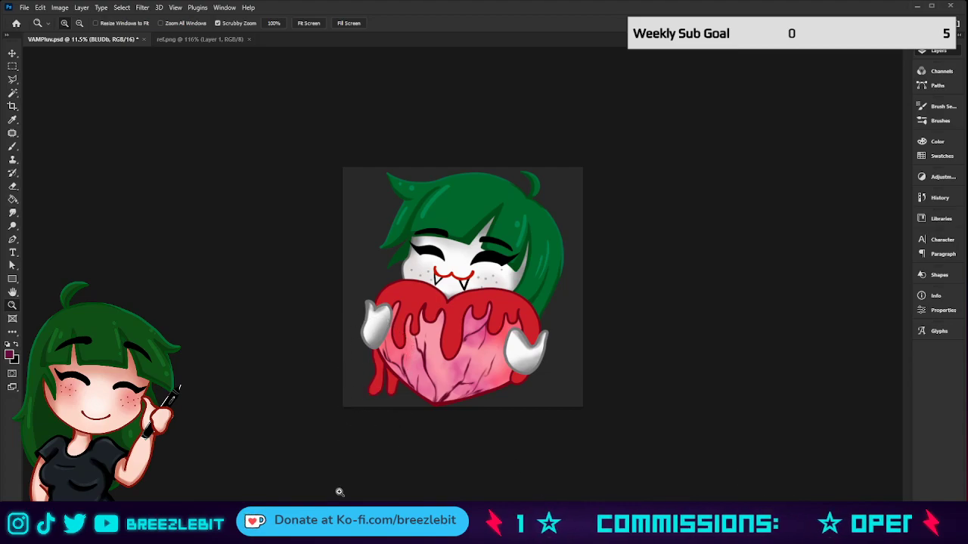
# Set up a hard round brush in Normal mode with 100% flow and 20% smoothing.
pyautogui.press('b')
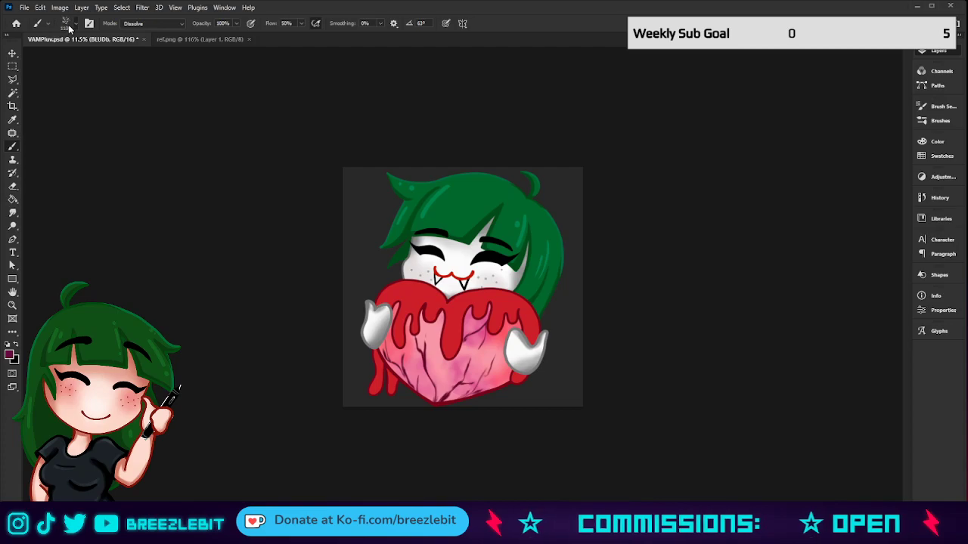
pyautogui.click(138, 24)
pyautogui.click(141, 32)
pyautogui.click(62, 25)
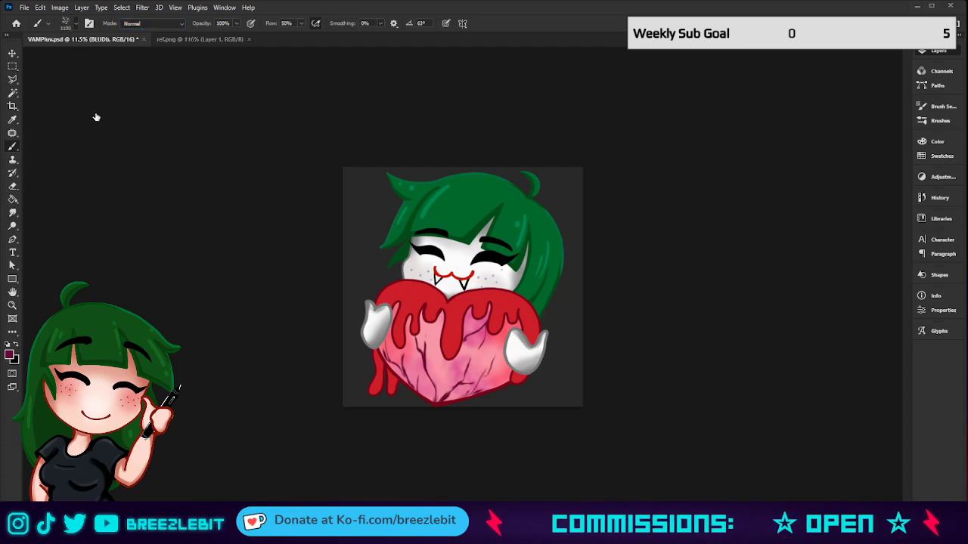
pyautogui.click(96, 118)
pyautogui.moveTo(372, 24); pyautogui.dragTo(366, 24)
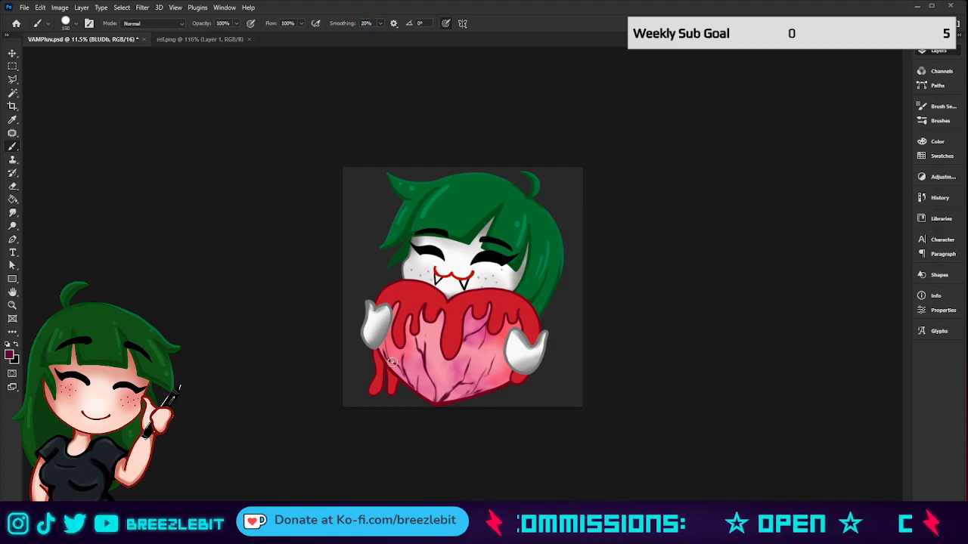
# Hide the blood drips hanging below the heart's left-hand paw by painting black on the BLUDb layer mask with a size 400 brush.
pyautogui.press(']')
pyautogui.press(']')
pyautogui.press(']')
pyautogui.press(']')
pyautogui.press(']')
pyautogui.press(']')
pyautogui.press(']')
pyautogui.press(']')
pyautogui.press(']')
pyautogui.press(']')
pyautogui.press(']')
pyautogui.moveTo(385, 368)
pyautogui.mouseDown()
pyautogui.moveTo(369, 354)
pyautogui.moveTo(380, 376)
pyautogui.mouseUp()
pyautogui.hotkey('ctrl', 'z')
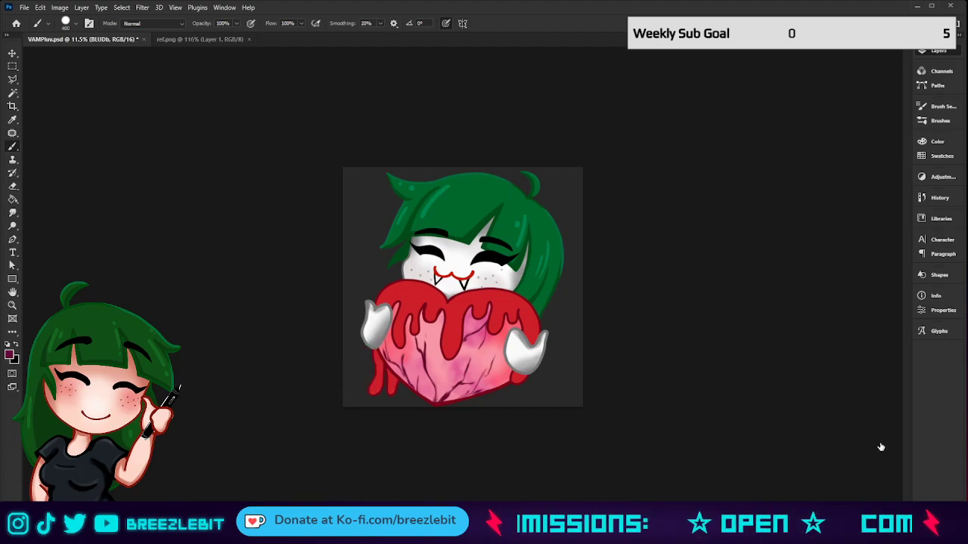
pyautogui.hotkey('ctrl', '\\')
pyautogui.moveTo(376, 363)
pyautogui.mouseDown()
pyautogui.moveTo(398, 392)
pyautogui.moveTo(368, 375)
pyautogui.moveTo(357, 399)
pyautogui.mouseUp()
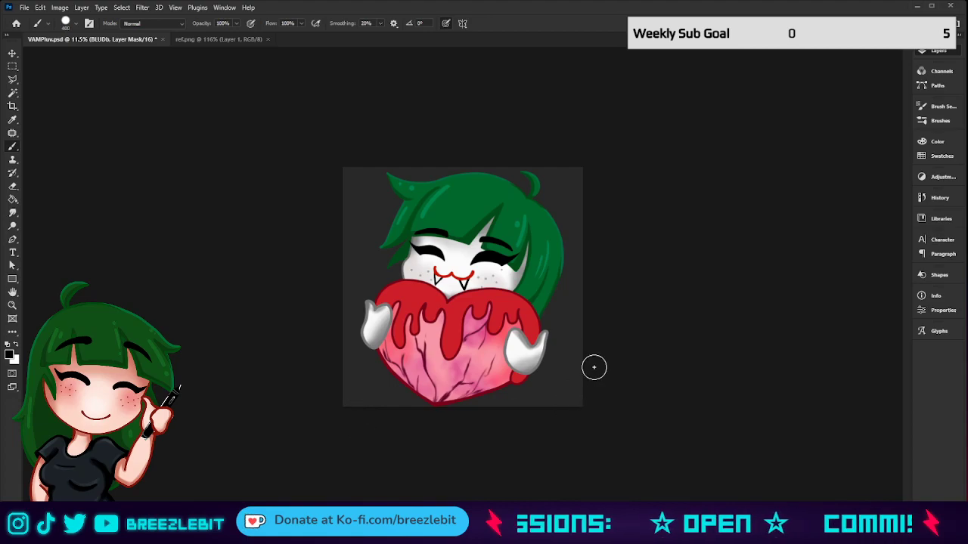
# Examine the whole character at thumbnail and larger sizes, with the existing white highlights on the heart shown for comparison.
pyautogui.press('z')
pyautogui.moveTo(567, 330); pyautogui.dragTo(499, 324)
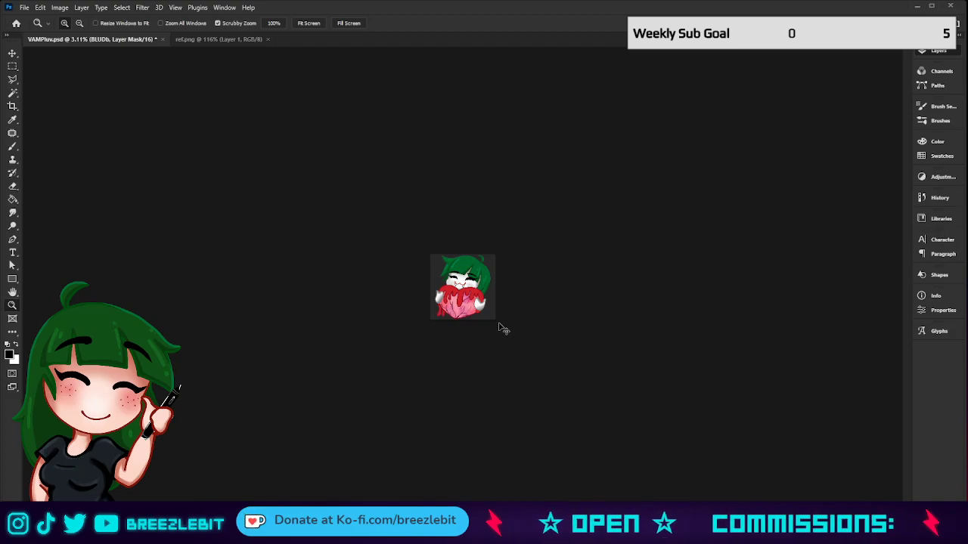
pyautogui.moveTo(499, 323); pyautogui.dragTo(518, 318)
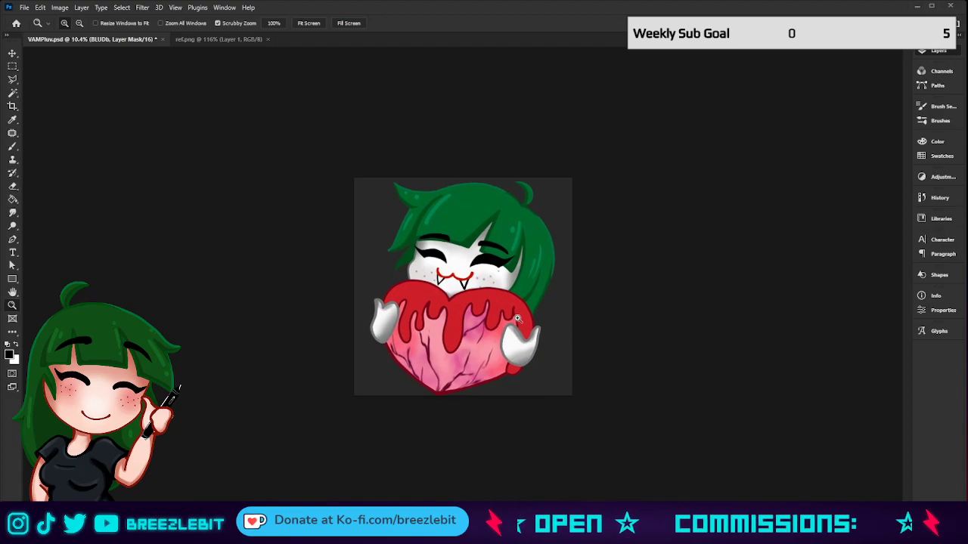
pyautogui.moveTo(495, 281); pyautogui.dragTo(536, 288)
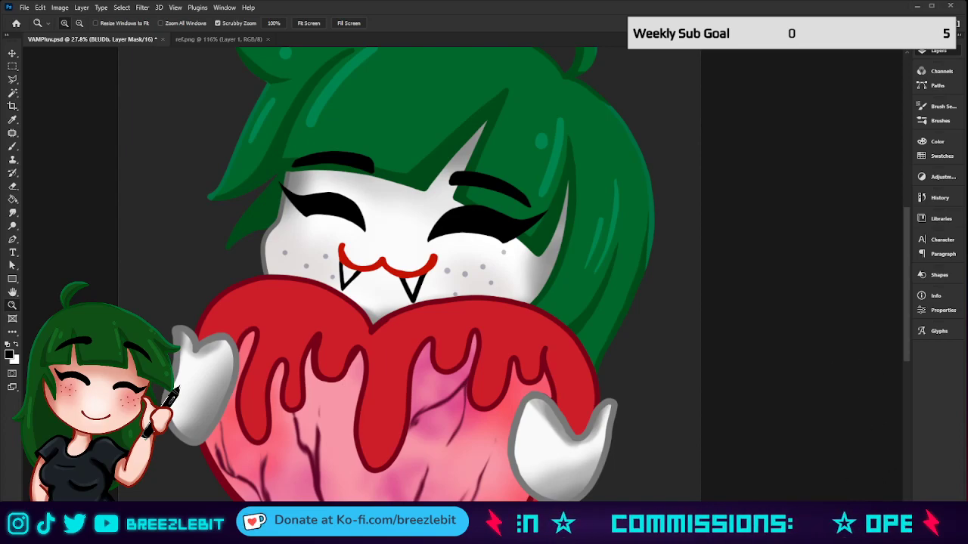
pyautogui.click(799, 441)
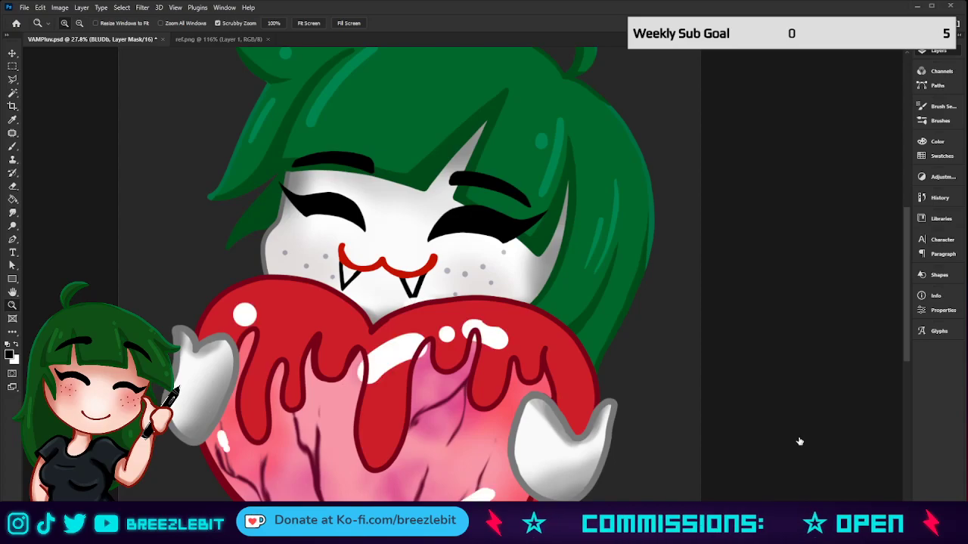
pyautogui.hotkey('ctrl', '-')
pyautogui.hotkey('ctrl', '-')
pyautogui.hotkey('ctrl', '-')
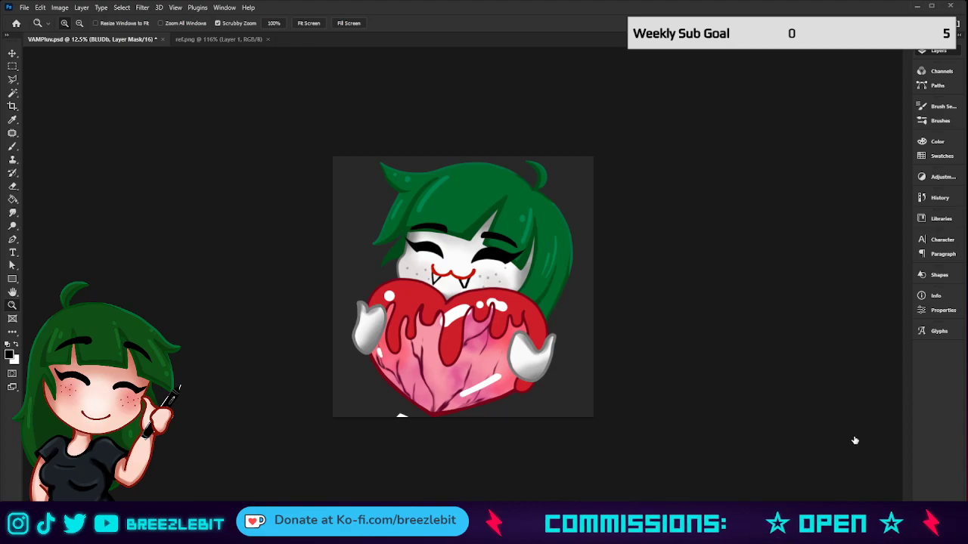
# Hide the old white highlights and prepare a new layer for the heart, with white as the painting colour.
pyautogui.moveTo(855, 440); pyautogui.dragTo(921, 459)
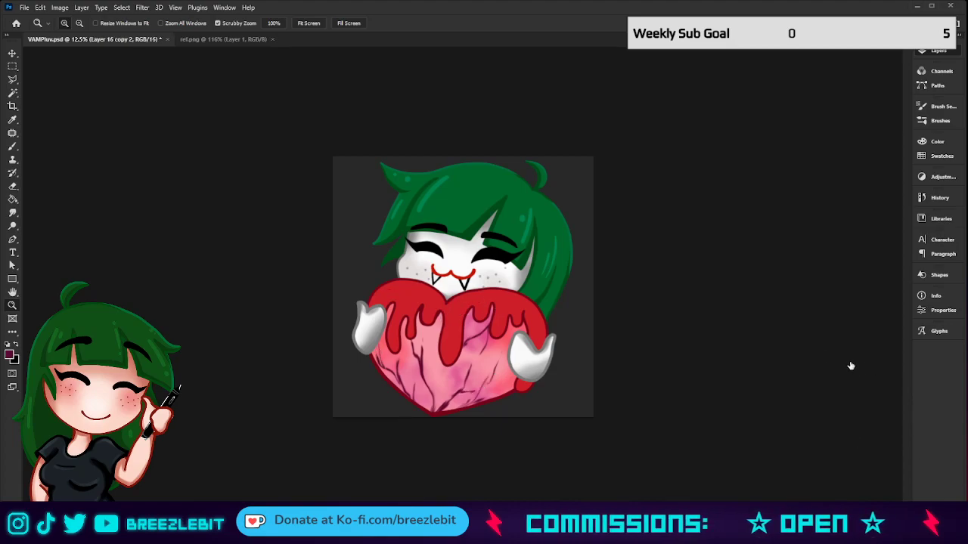
pyautogui.hotkey('ctrl', 'z')
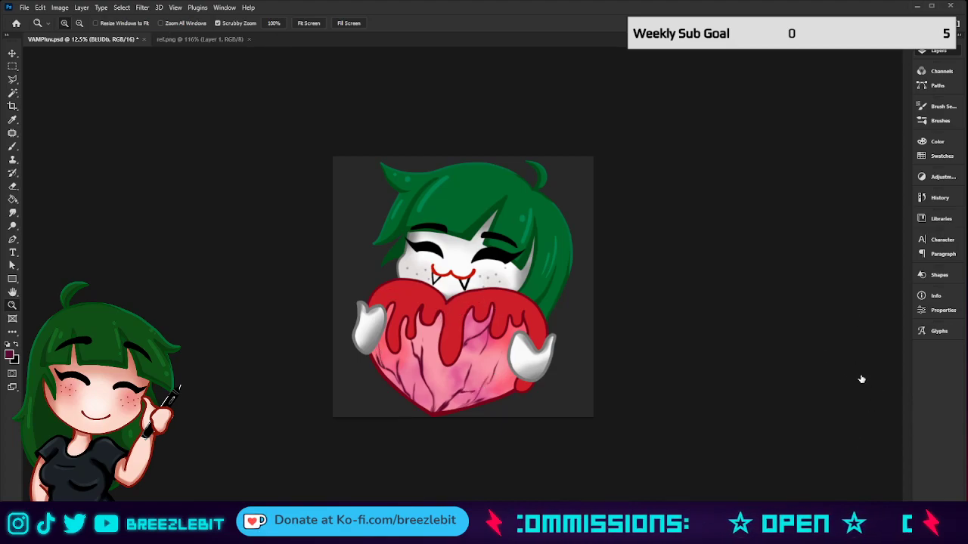
pyautogui.hotkey('ctrl', 'z')
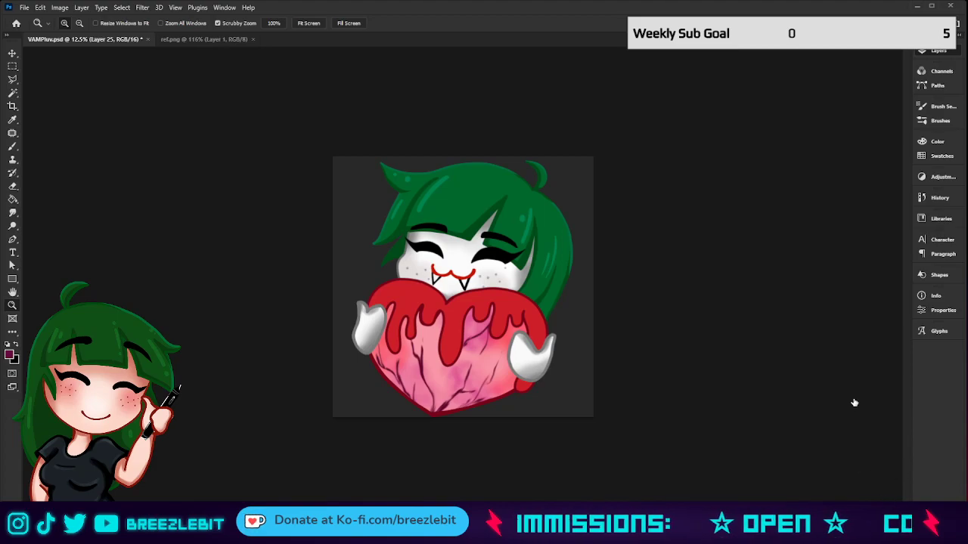
pyautogui.press('d')
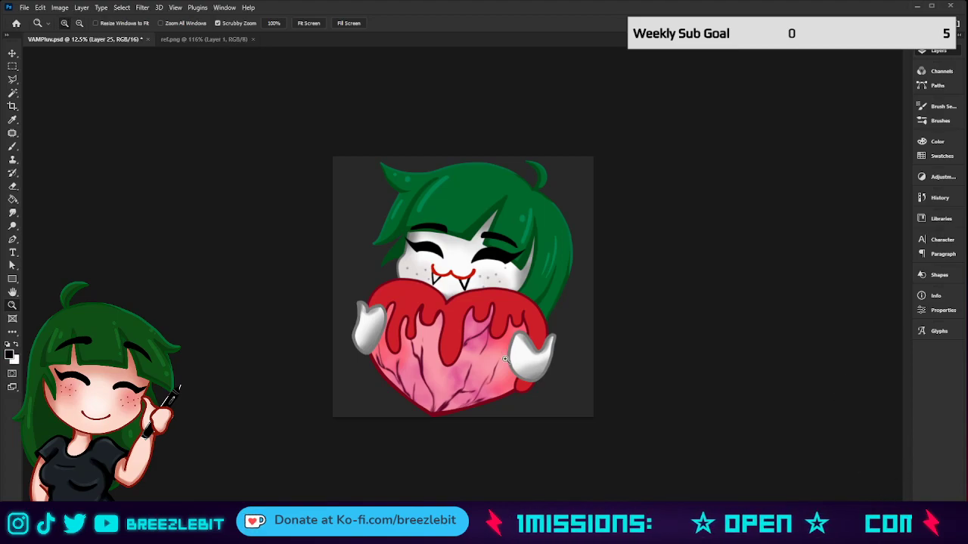
pyautogui.press('x')
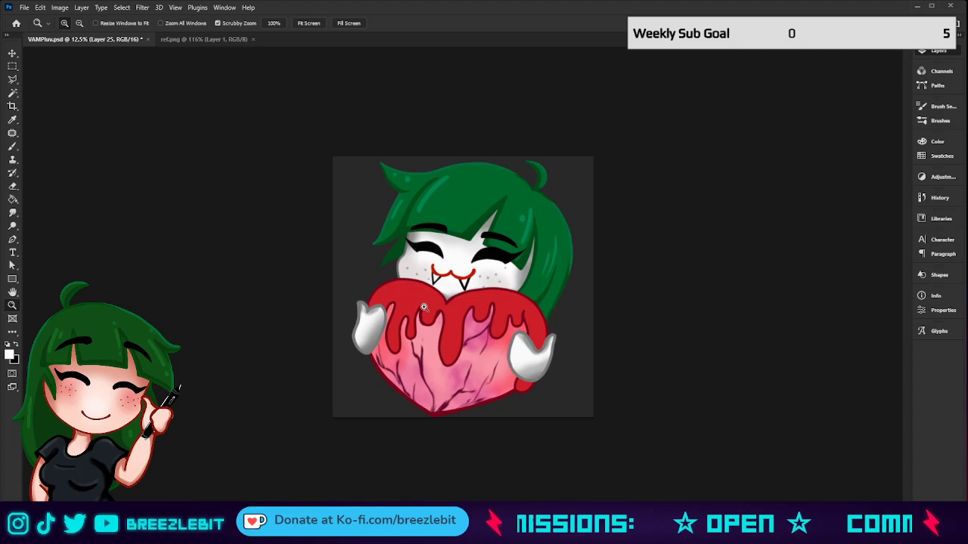
# Paint a white teardrop highlight down the heart's long central drip, starting with a size 125 brush.
pyautogui.hotkey('ctrl', '0')
pyautogui.press('b')
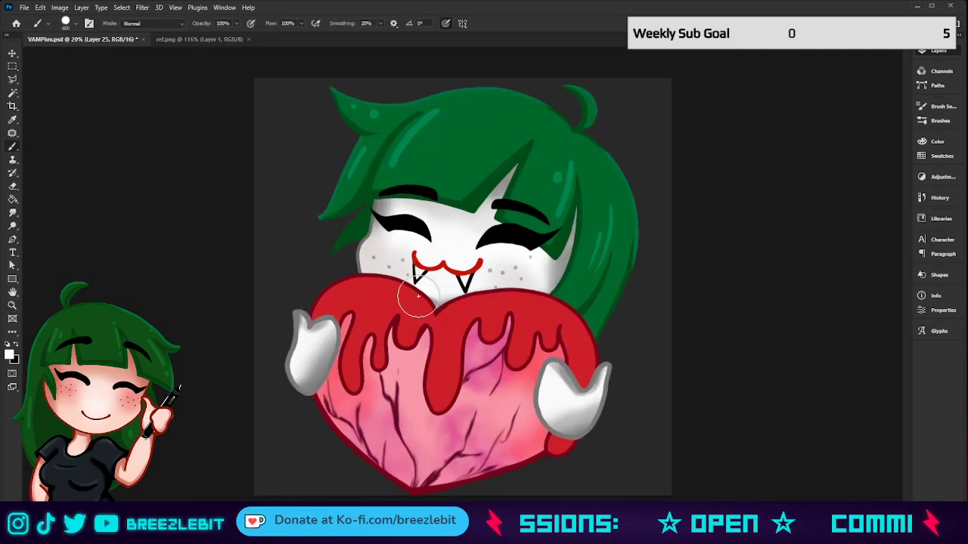
pyautogui.press('[')
pyautogui.press('[')
pyautogui.press('[')
pyautogui.press('[')
pyautogui.press('[')
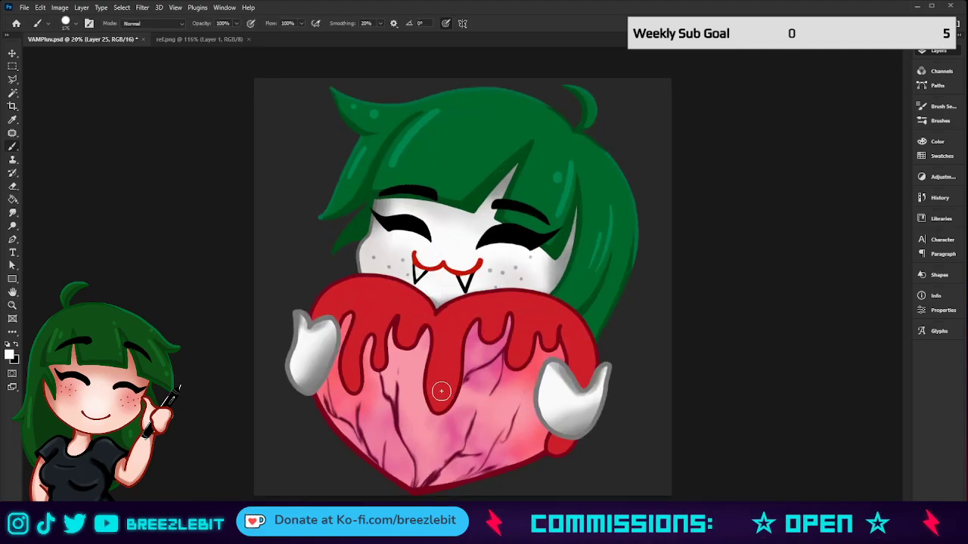
pyautogui.press('[')
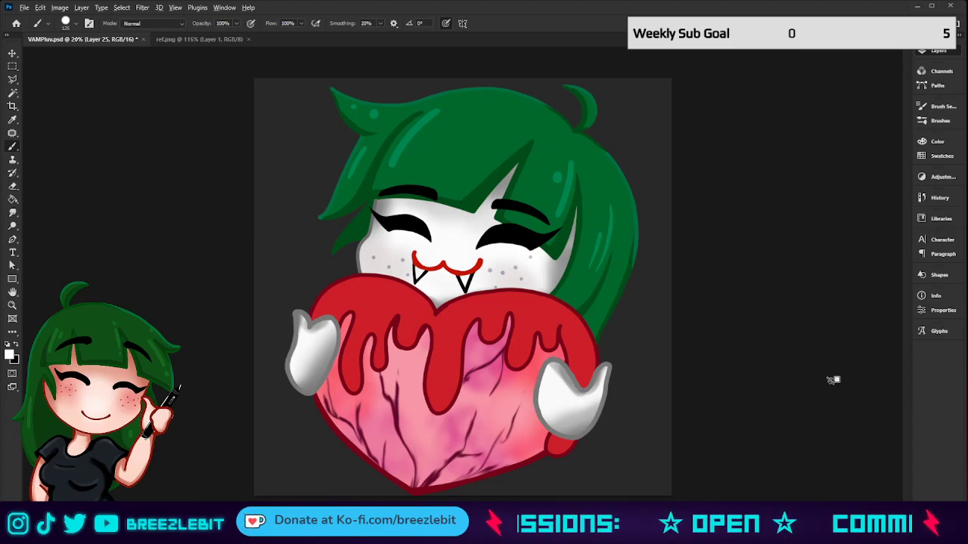
pyautogui.click(441, 393)
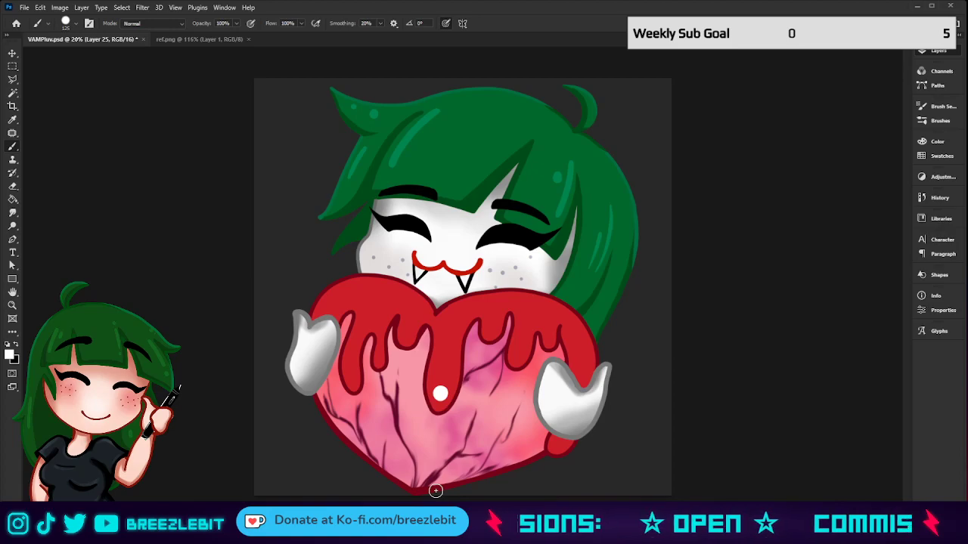
pyautogui.hotkey('ctrl', 'z')
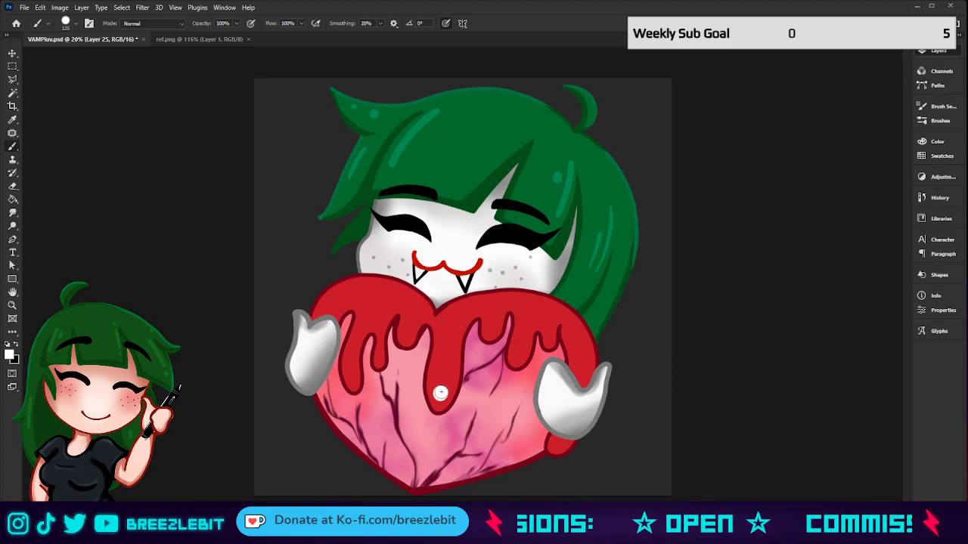
pyautogui.moveTo(440, 393)
pyautogui.mouseDown()
pyautogui.moveTo(440, 344)
pyautogui.moveTo(444, 399)
pyautogui.moveTo(432, 388)
pyautogui.moveTo(440, 337)
pyautogui.mouseUp()
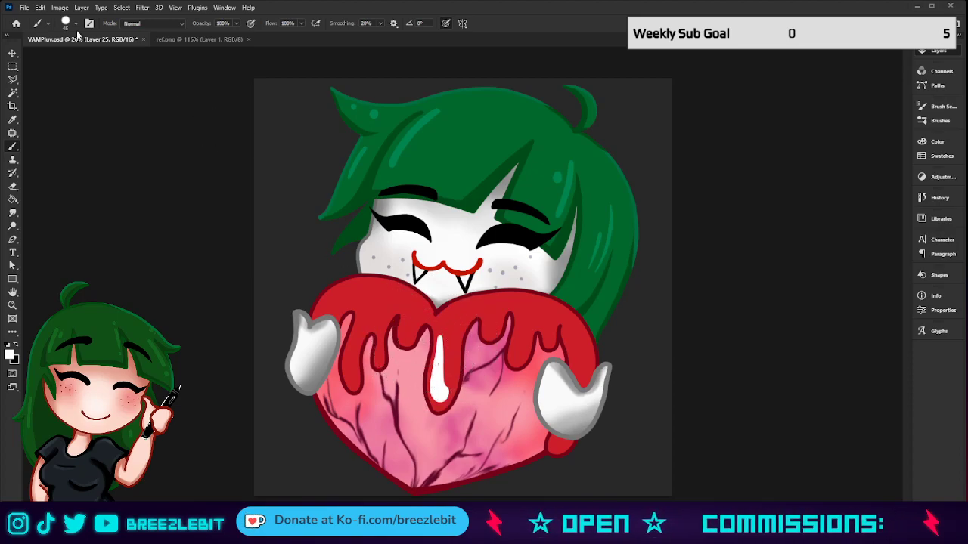
# Trim the central drip's highlight with the Eraser and refine its thin upper tail with a size 20 white brush.
pyautogui.press('e')
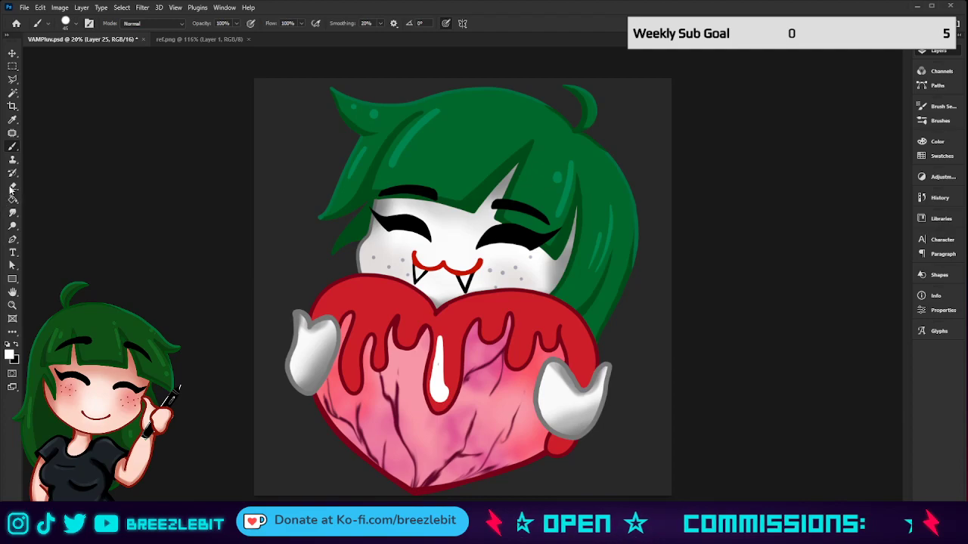
pyautogui.hotkey('shift', ']')
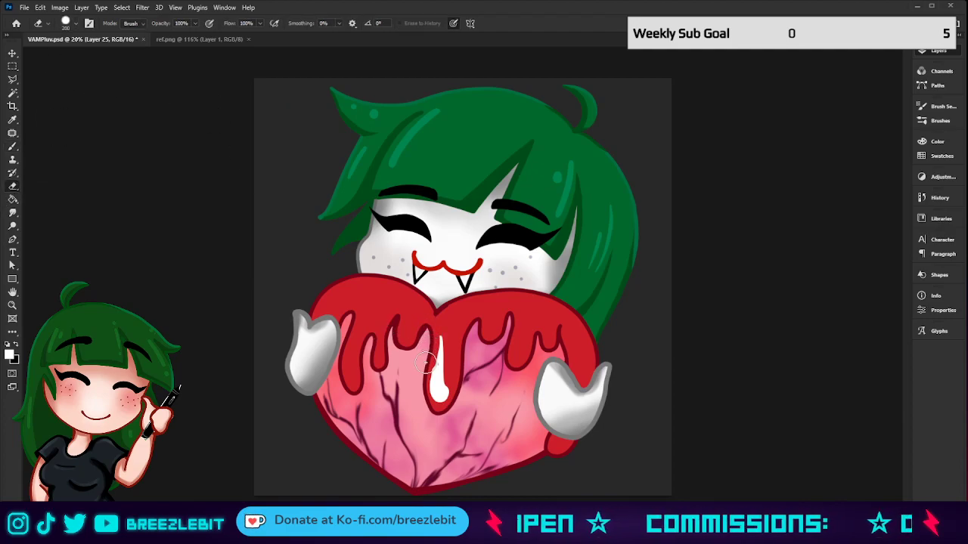
pyautogui.moveTo(426, 363); pyautogui.dragTo(422, 399)
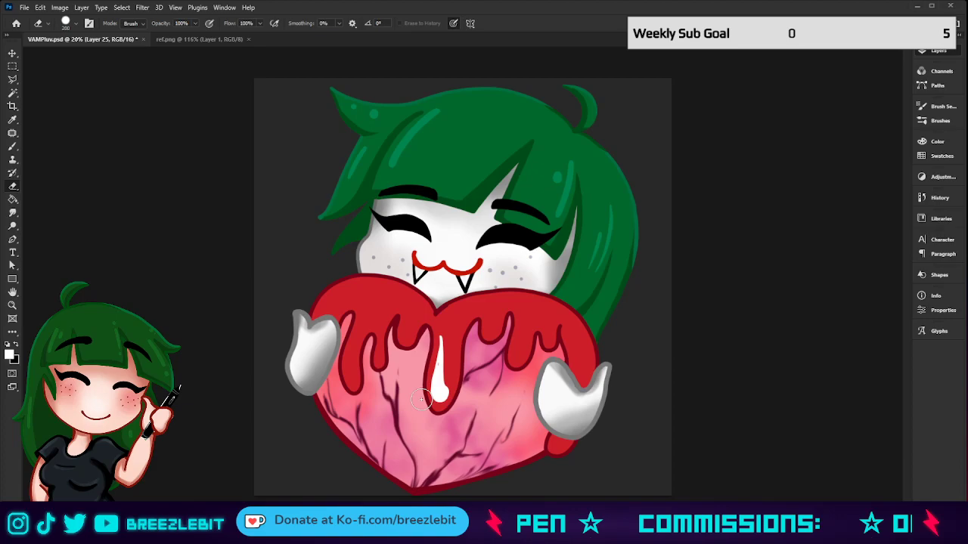
pyautogui.moveTo(442, 340); pyautogui.dragTo(446, 387)
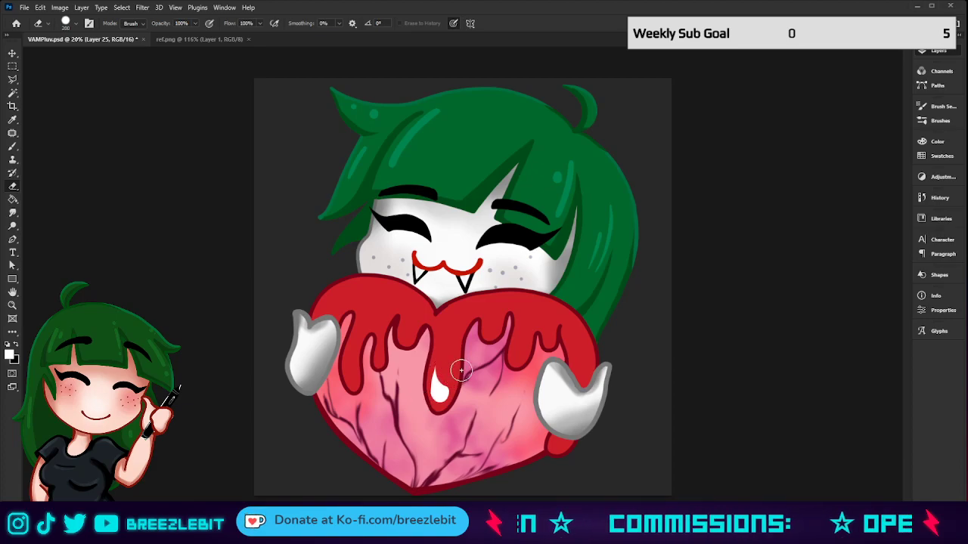
pyautogui.press('[')
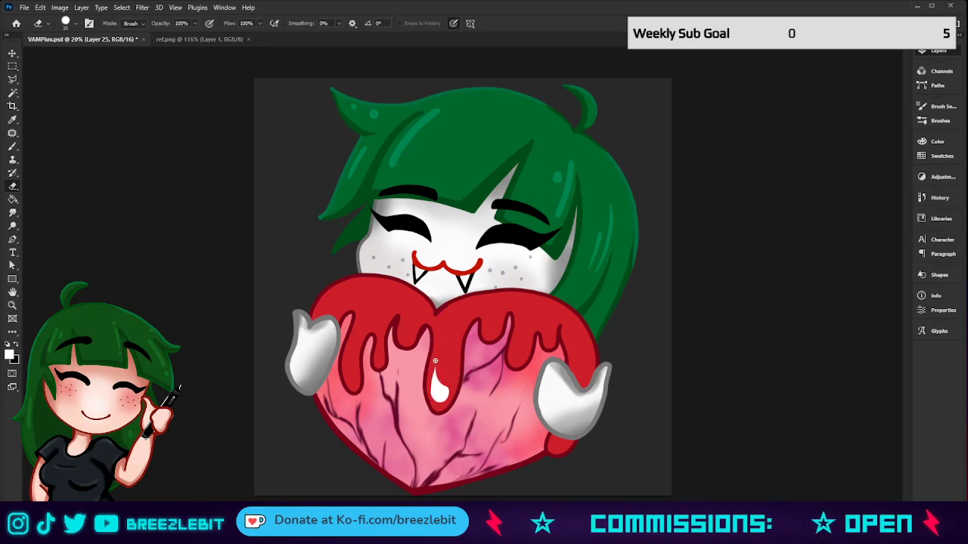
pyautogui.moveTo(433, 387); pyautogui.dragTo(432, 396)
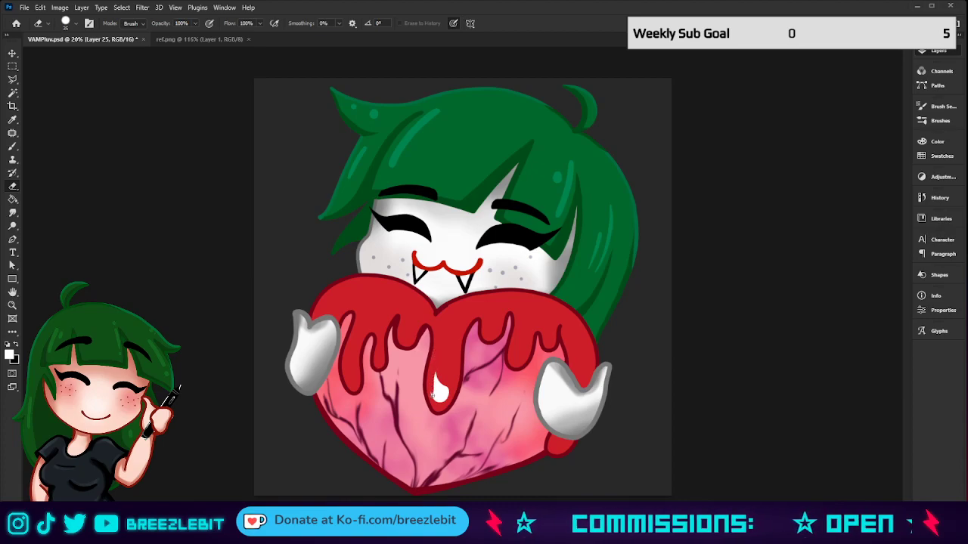
pyautogui.hotkey('ctrl', 'z')
pyautogui.press('[')
pyautogui.press('b')
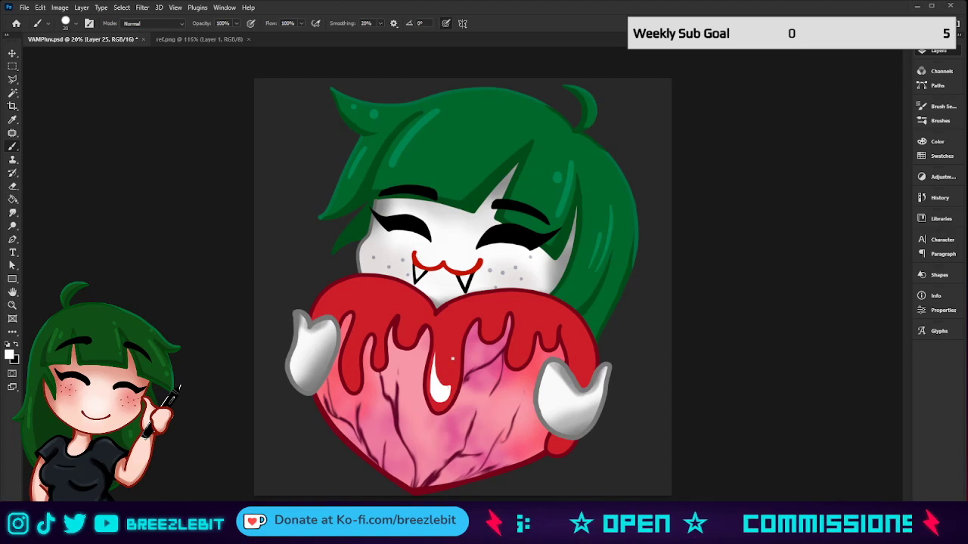
pyautogui.moveTo(435, 350); pyautogui.dragTo(437, 371)
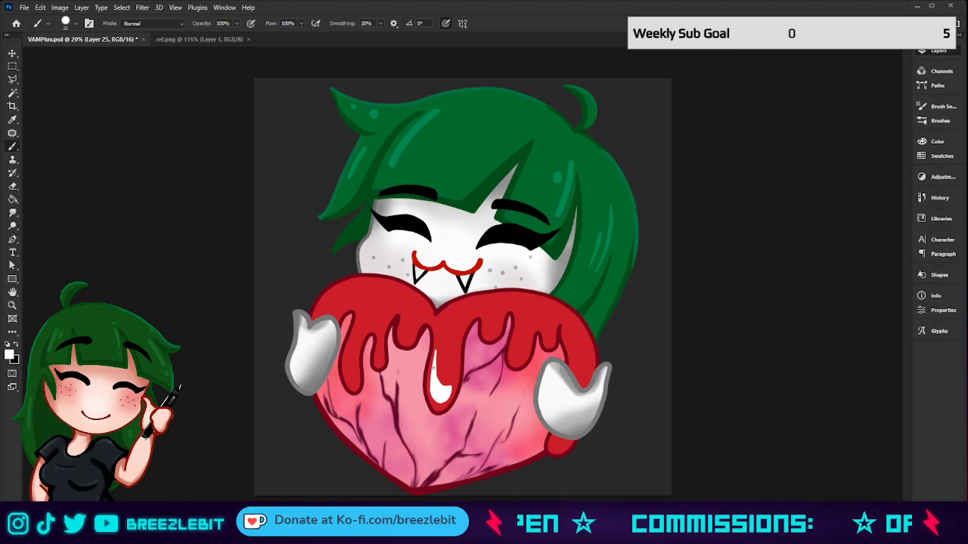
# Paint white highlights on the remaining drips and along the upper curves of the heart.
pyautogui.press('z')
pyautogui.moveTo(562, 294)
pyautogui.mouseDown()
pyautogui.moveTo(473, 327)
pyautogui.moveTo(510, 327)
pyautogui.mouseUp()
pyautogui.press('b')
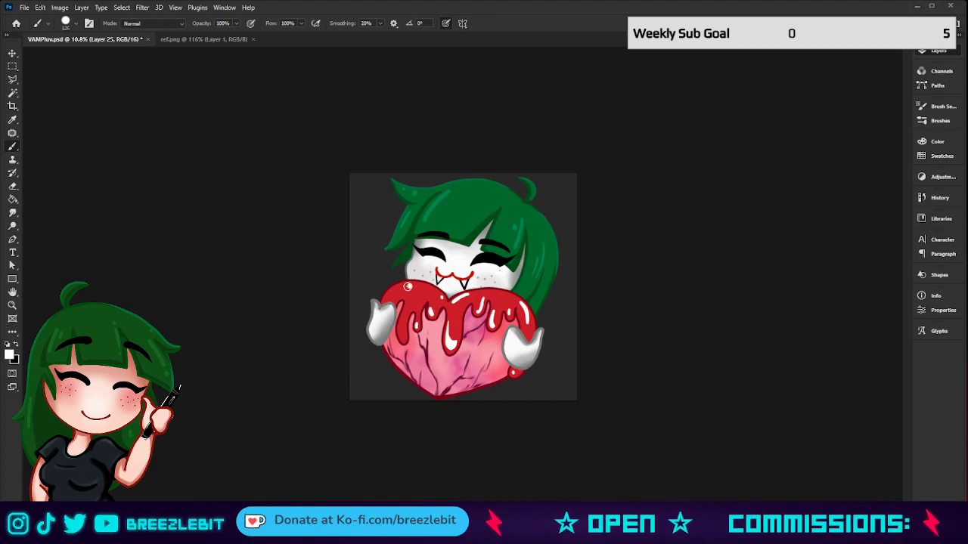
pyautogui.moveTo(407, 286)
pyautogui.mouseDown()
pyautogui.moveTo(392, 296)
pyautogui.moveTo(415, 287)
pyautogui.mouseUp()
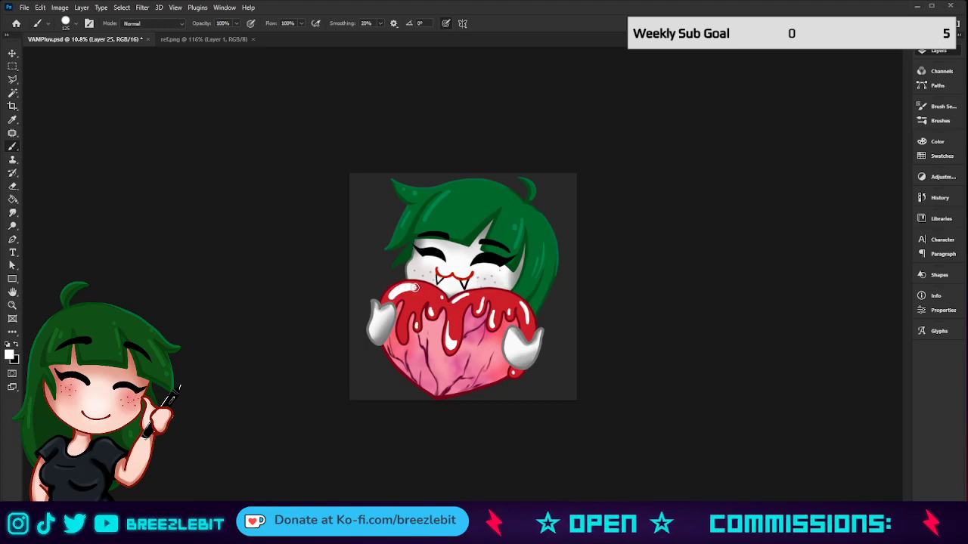
pyautogui.press('[')
pyautogui.press('[')
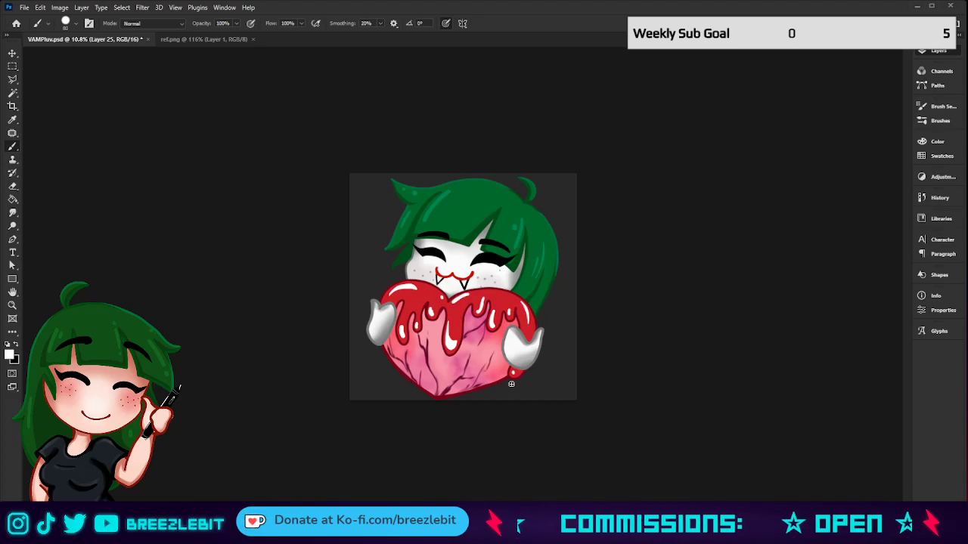
# Check the artwork at emote size and compare the heart with and without the drips' red fill.
pyautogui.press('z')
pyautogui.moveTo(552, 313)
pyautogui.mouseDown()
pyautogui.moveTo(458, 361)
pyautogui.moveTo(523, 330)
pyautogui.mouseUp()
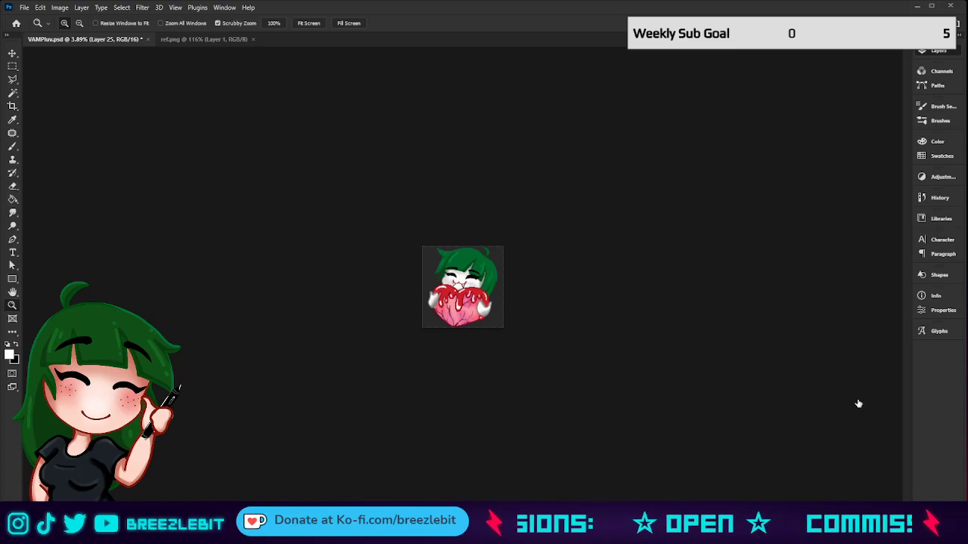
pyautogui.moveTo(492, 303); pyautogui.dragTo(549, 316)
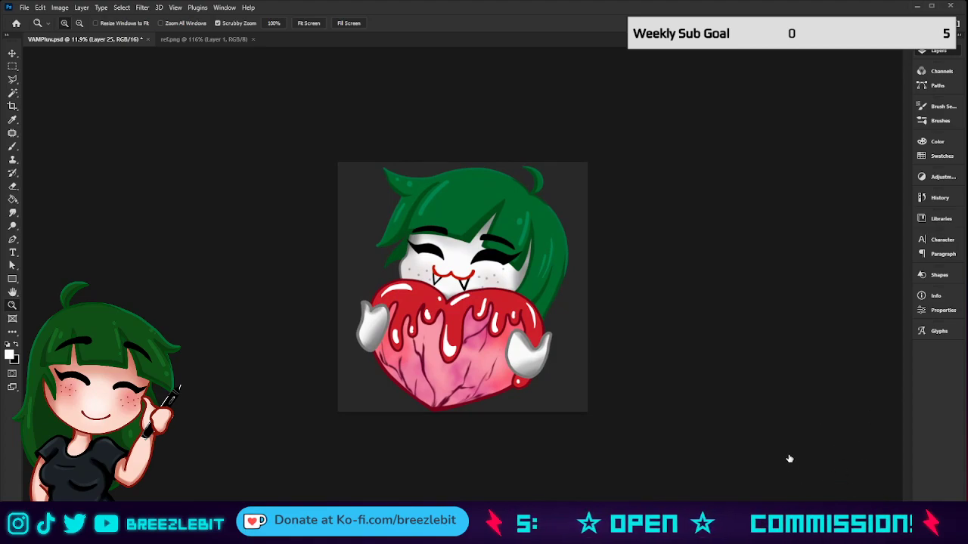
pyautogui.hotkey('ctrl', 'z')
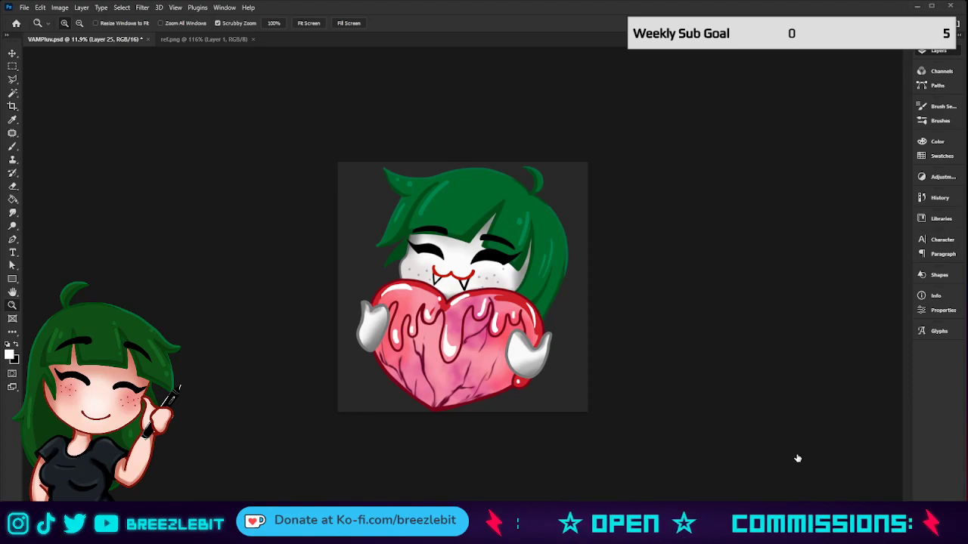
pyautogui.press('0')
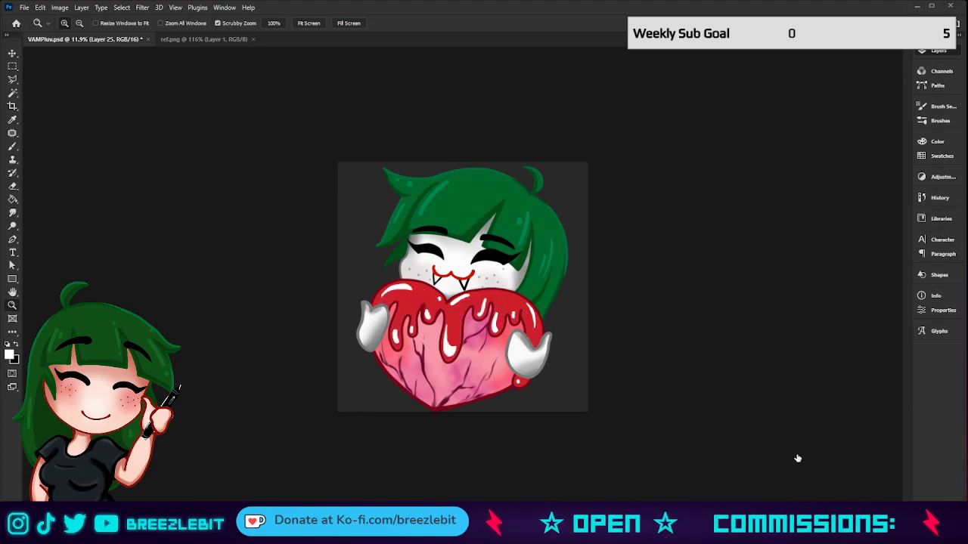
# Create a clipped layer above the blood drips' fill and sample the dark red of the heart's outline as the painting colour.
pyautogui.click(878, 483)
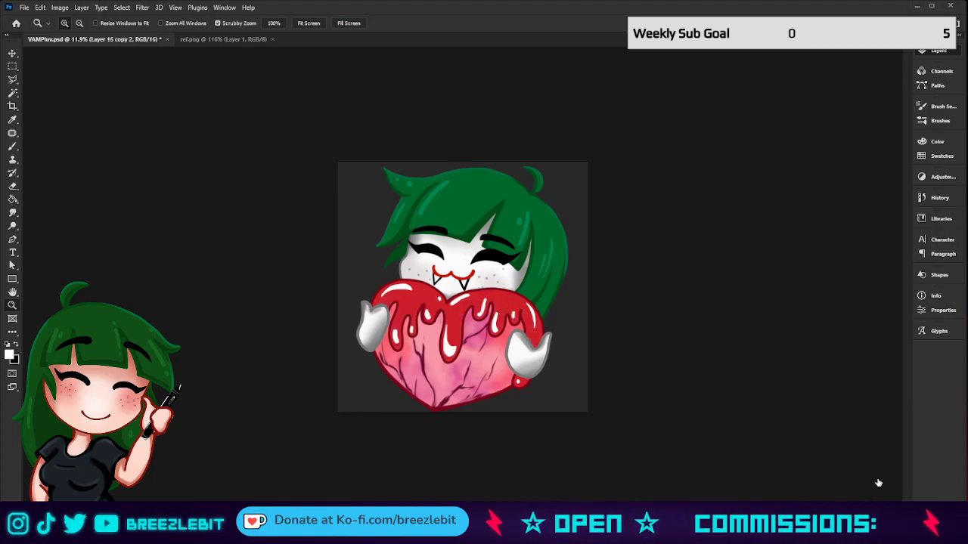
pyautogui.hotkey('ctrl', 'shift', 'alt', 'n')
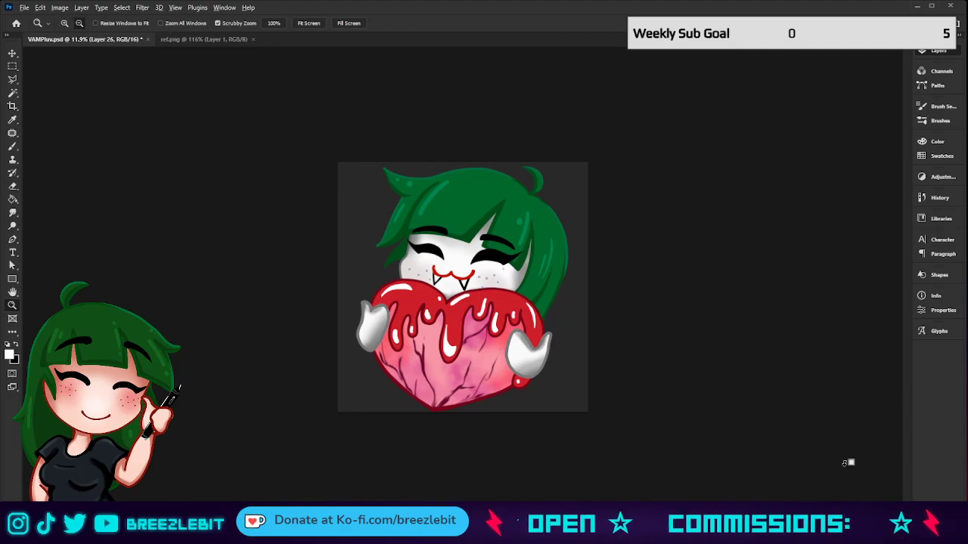
pyautogui.keyDown('alt'); pyautogui.click(737, 469); pyautogui.keyUp('alt')
pyautogui.press('i')
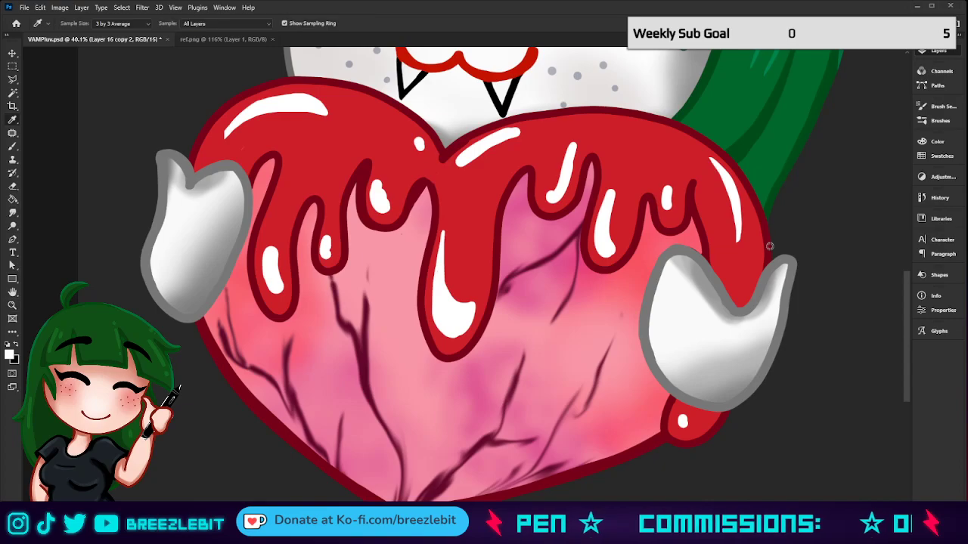
pyautogui.click(766, 241)
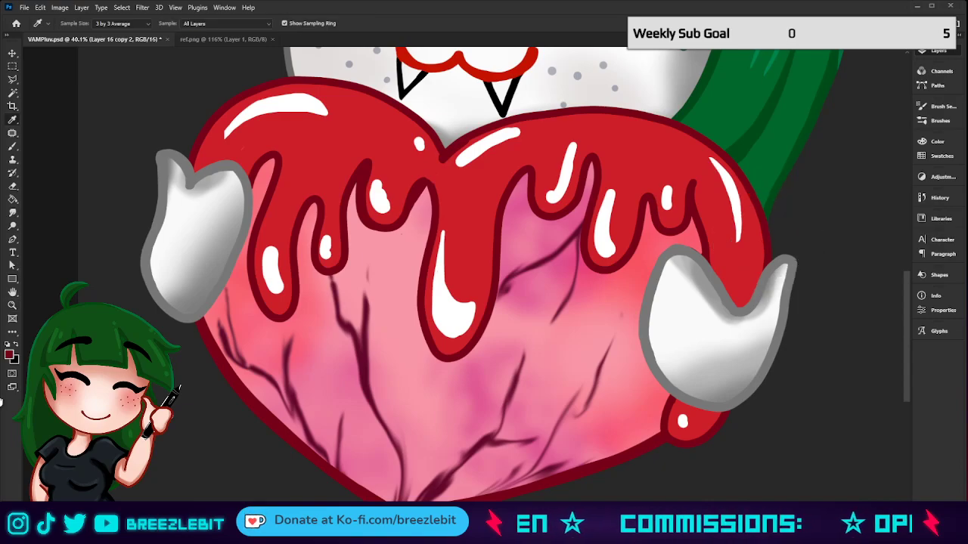
# Paint dark red shading along the central drip and the heart's upper notch on the new layer with a size 50 brush.
pyautogui.press('z')
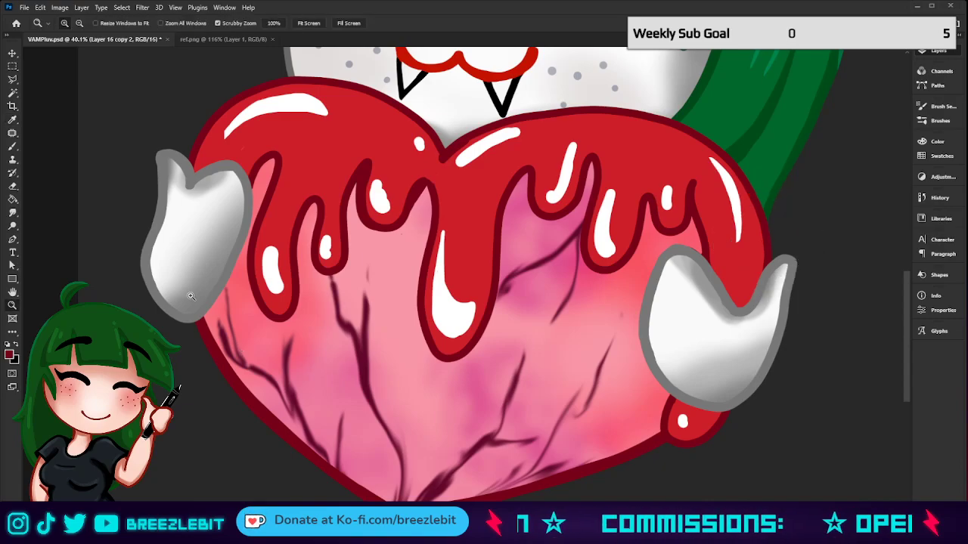
pyautogui.moveTo(424, 288); pyautogui.dragTo(355, 303)
pyautogui.press('b')
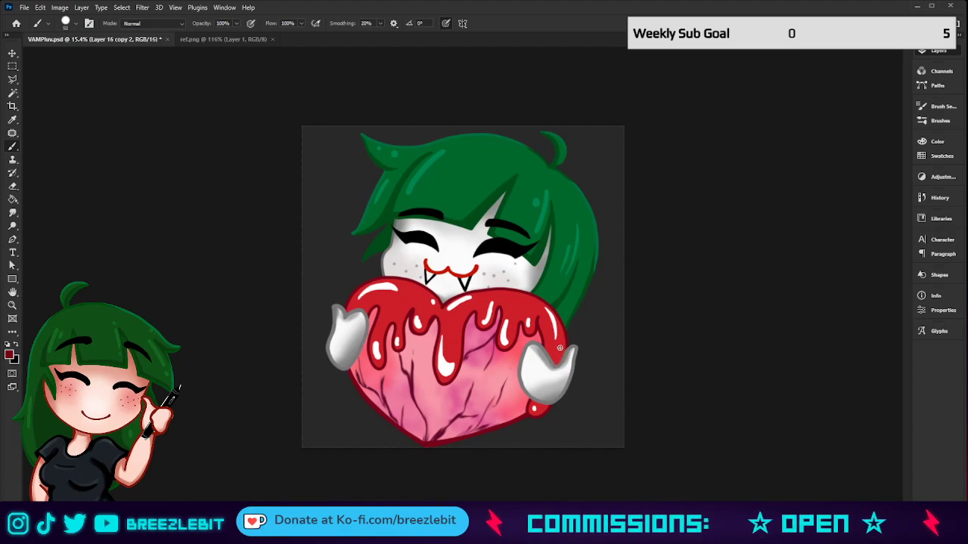
pyautogui.click(820, 437)
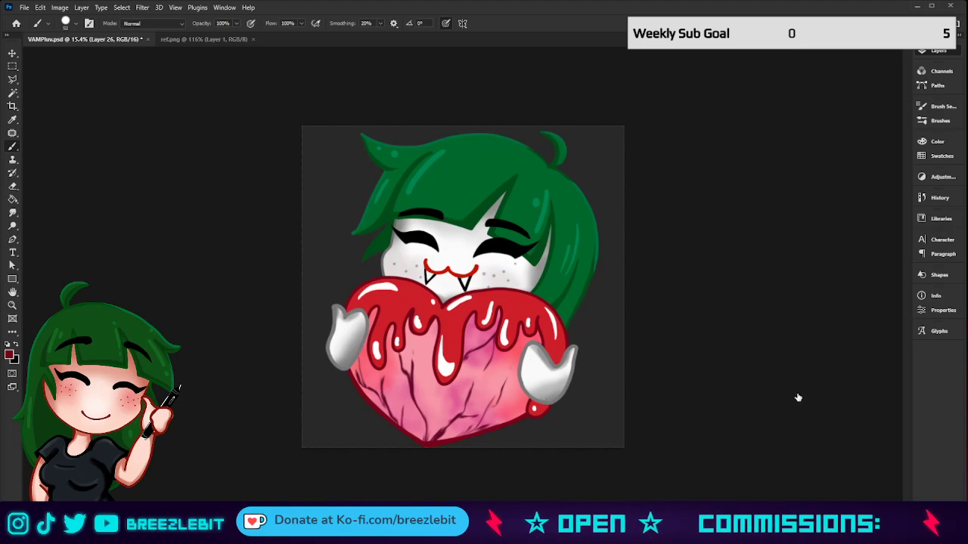
pyautogui.hotkey('ctrl', 'z')
pyautogui.hotkey('ctrl', 'shift', 'z')
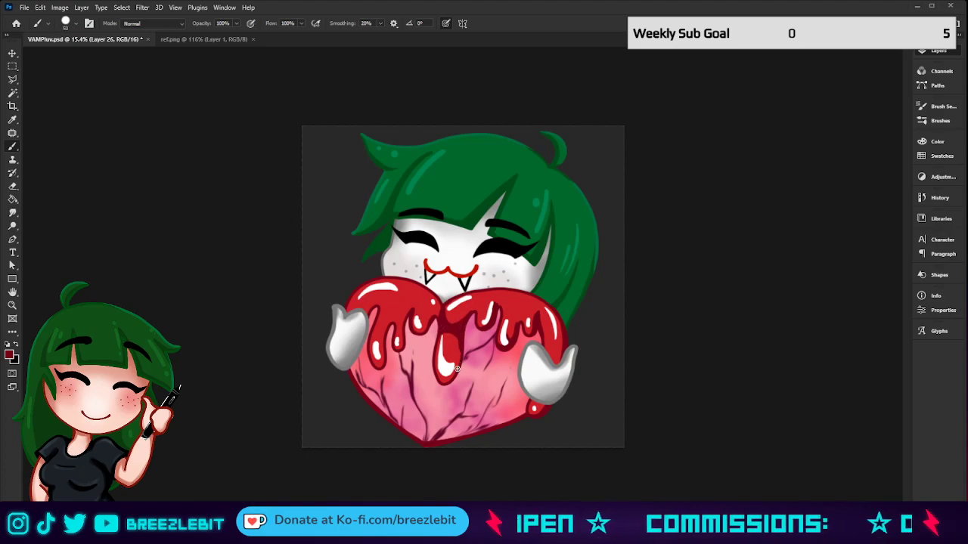
# Continue the dark red shading along the edges of the remaining drips, with the brush smoothing set to 25%.
pyautogui.press('z')
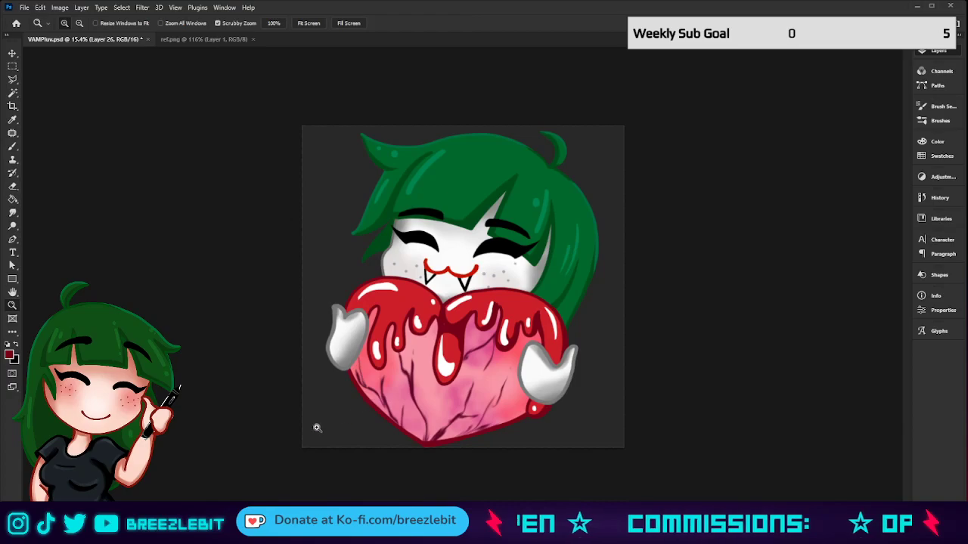
pyautogui.moveTo(420, 370)
pyautogui.mouseDown()
pyautogui.moveTo(492, 352)
pyautogui.moveTo(410, 381)
pyautogui.mouseUp()
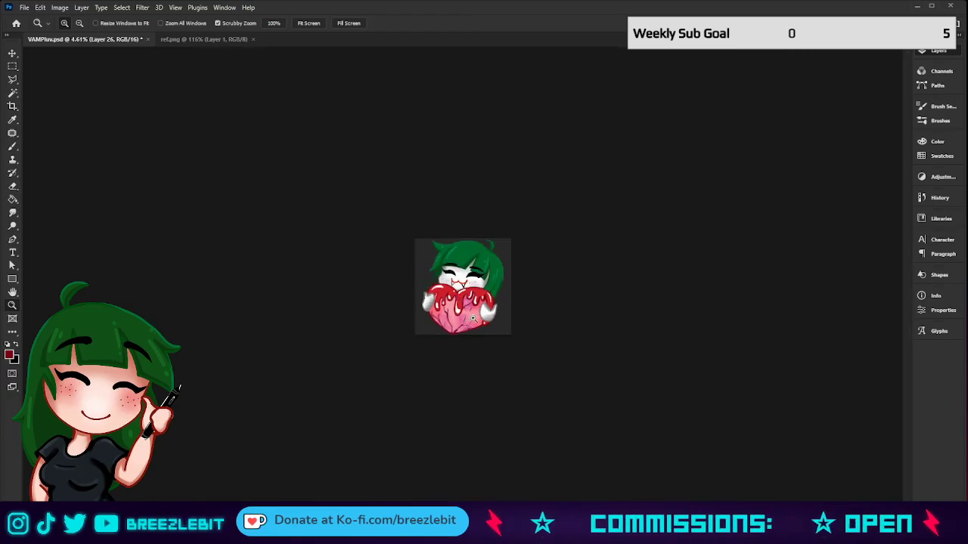
pyautogui.moveTo(462, 325)
pyautogui.mouseDown()
pyautogui.moveTo(531, 328)
pyautogui.moveTo(512, 339)
pyautogui.mouseUp()
pyautogui.press('b')
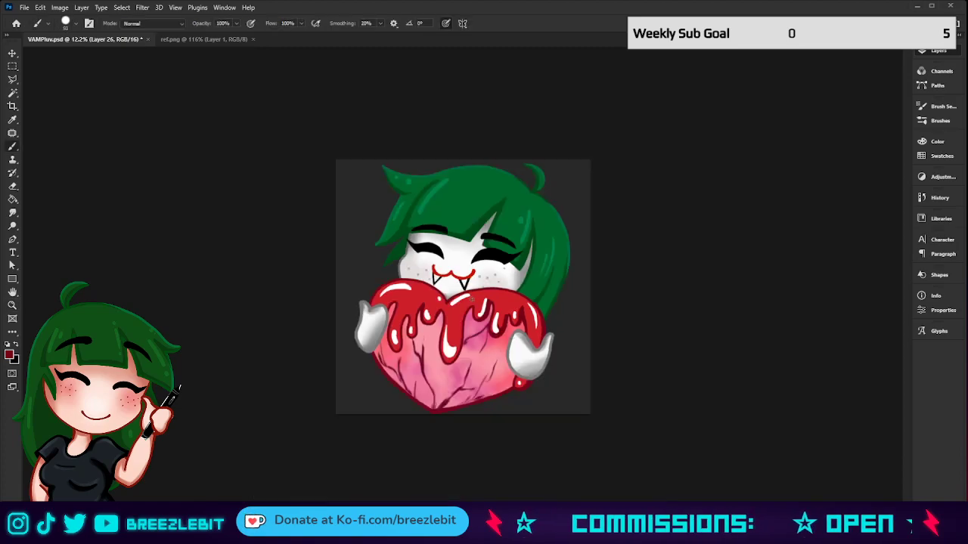
pyautogui.keyDown('ctrl'); pyautogui.click(466, 314); pyautogui.keyUp('ctrl')
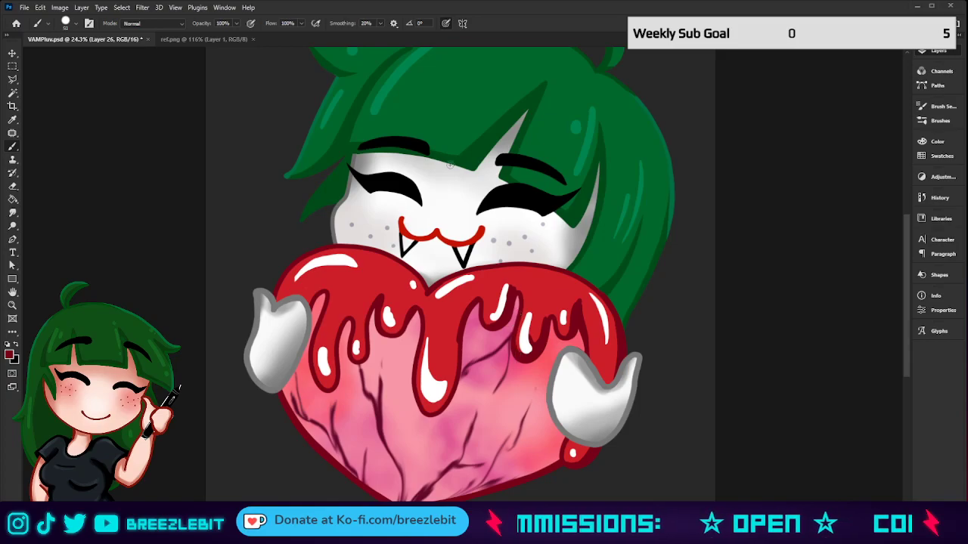
pyautogui.click(366, 23)
pyautogui.write('25')
pyautogui.press('Return')
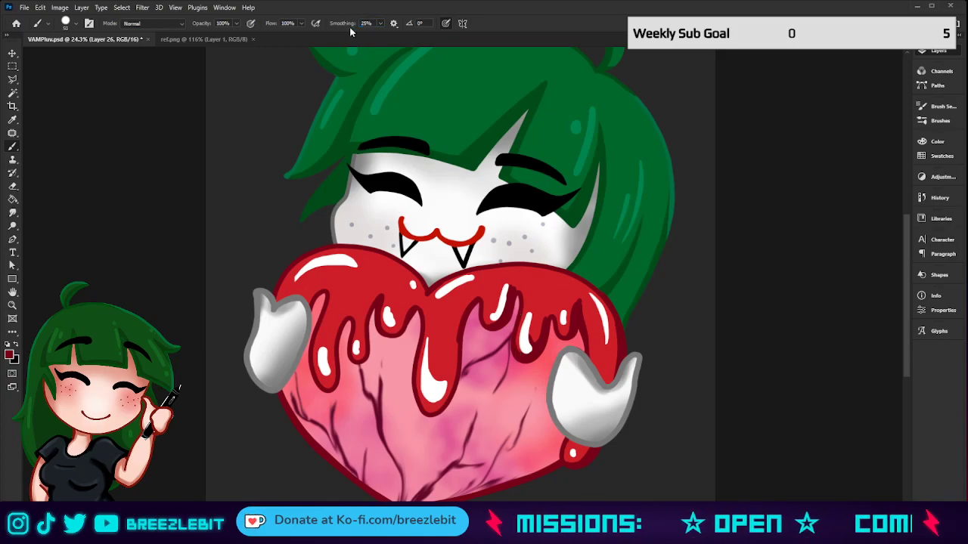
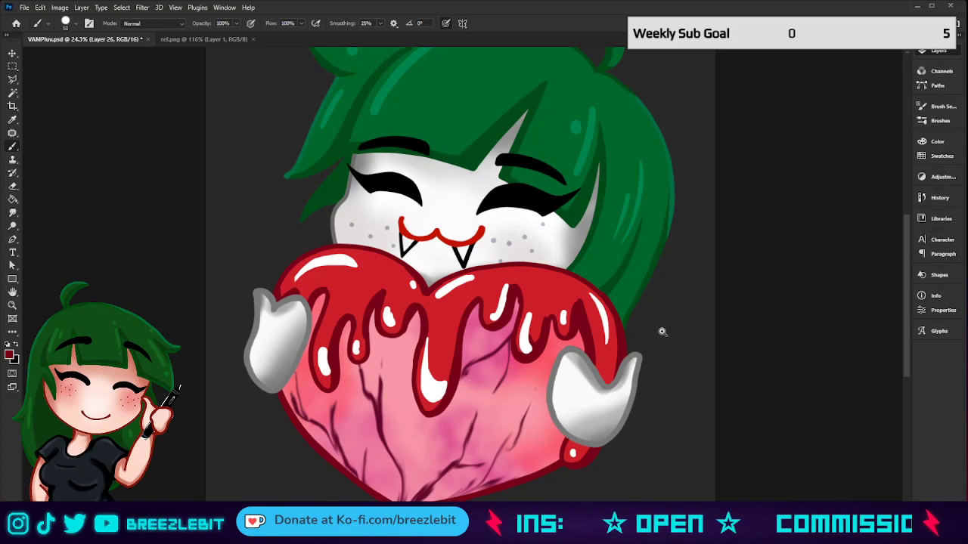
# Check how the shaded drips and the face read at emote size and close up.
pyautogui.moveTo(662, 331); pyautogui.dragTo(460, 391)
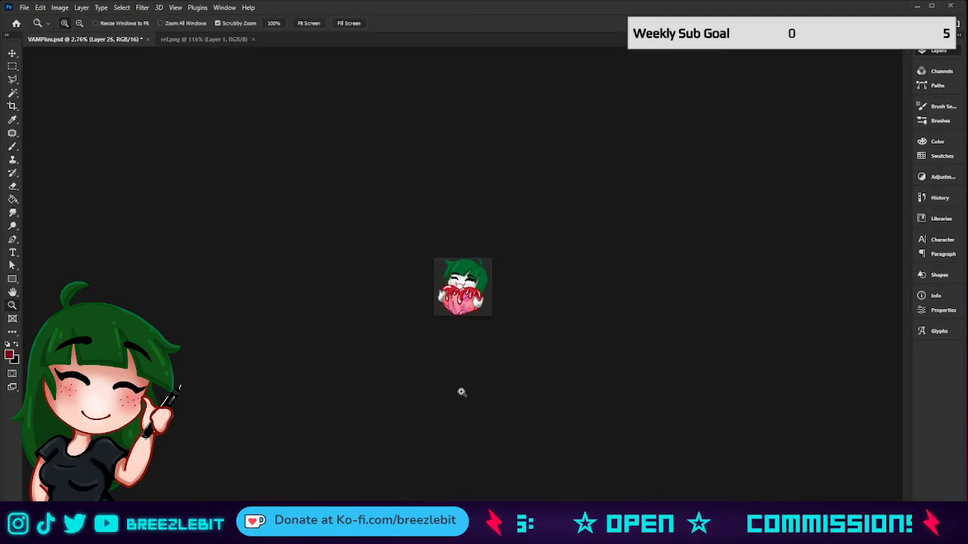
pyautogui.moveTo(494, 334)
pyautogui.mouseDown()
pyautogui.moveTo(480, 340)
pyautogui.moveTo(510, 320)
pyautogui.moveTo(503, 326)
pyautogui.mouseUp()
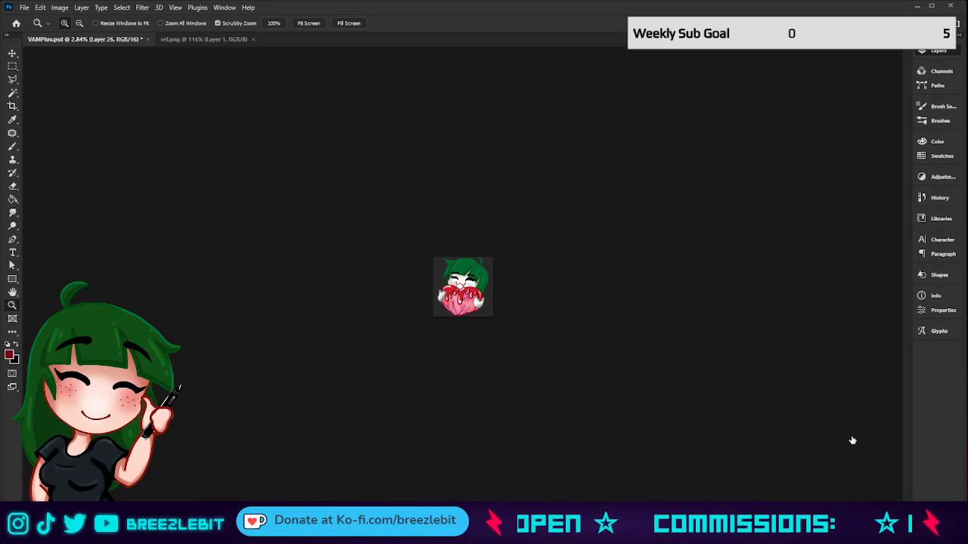
pyautogui.press('i')
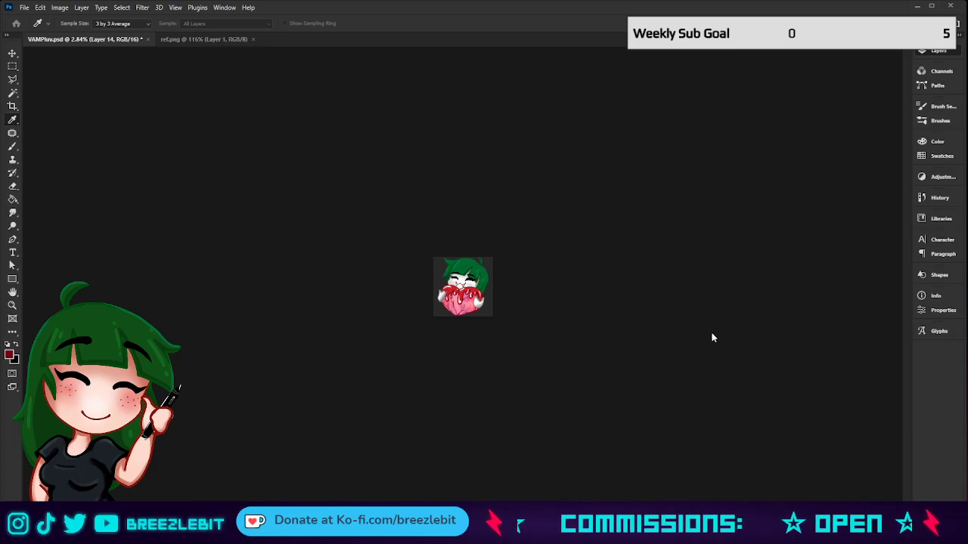
pyautogui.press('z')
pyautogui.moveTo(489, 287); pyautogui.dragTo(510, 335)
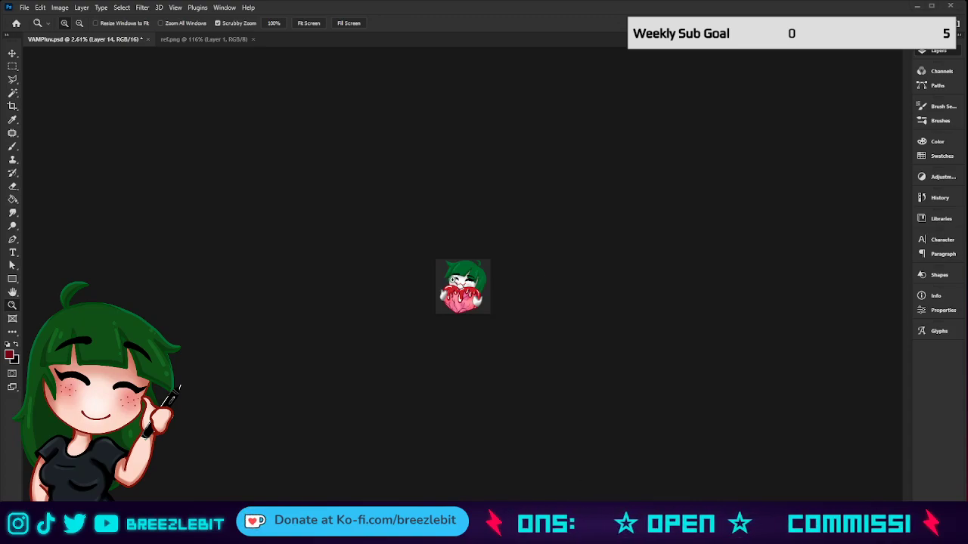
pyautogui.moveTo(454, 279); pyautogui.dragTo(496, 270)
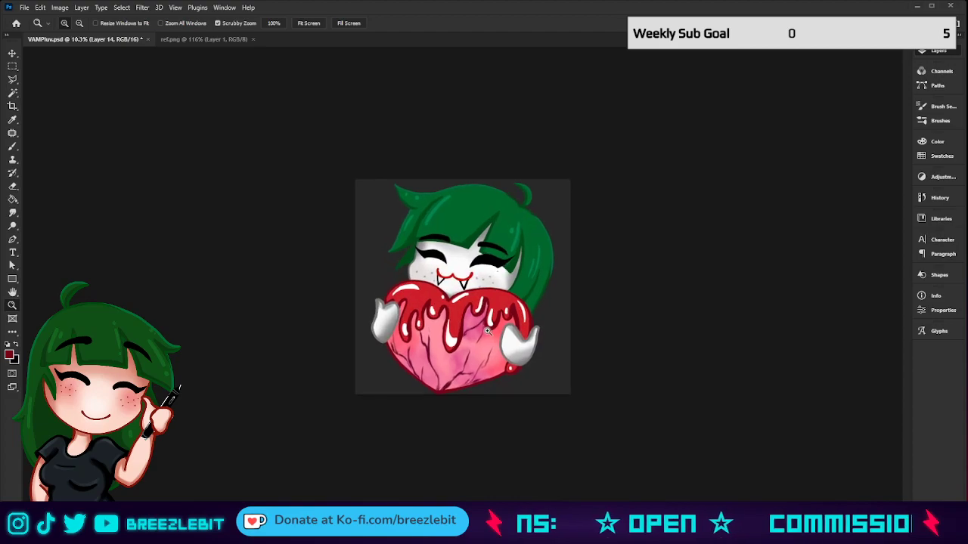
pyautogui.moveTo(487, 332); pyautogui.dragTo(535, 297)
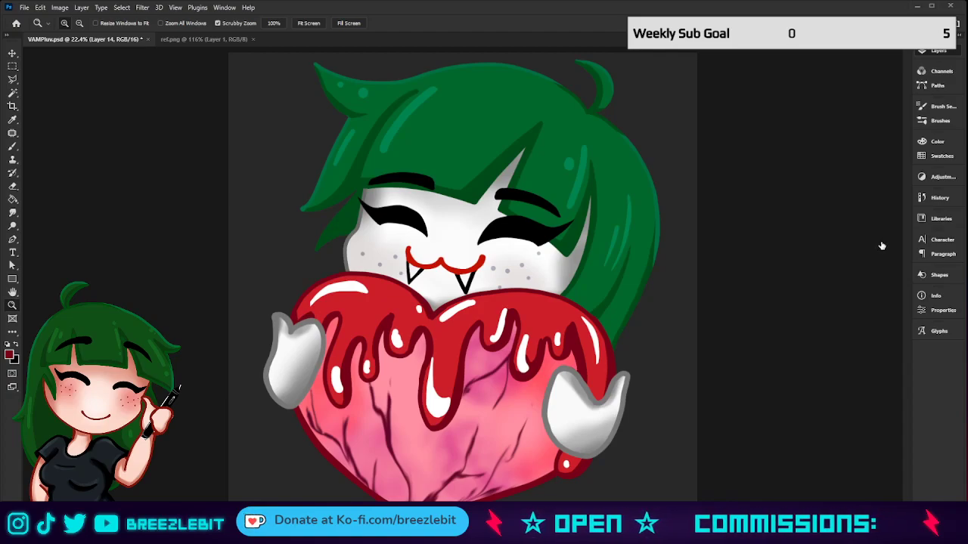
# Transform the mouth and fangs together, shifting them slightly up the face and rotating them 2.38°.
pyautogui.click(861, 424)
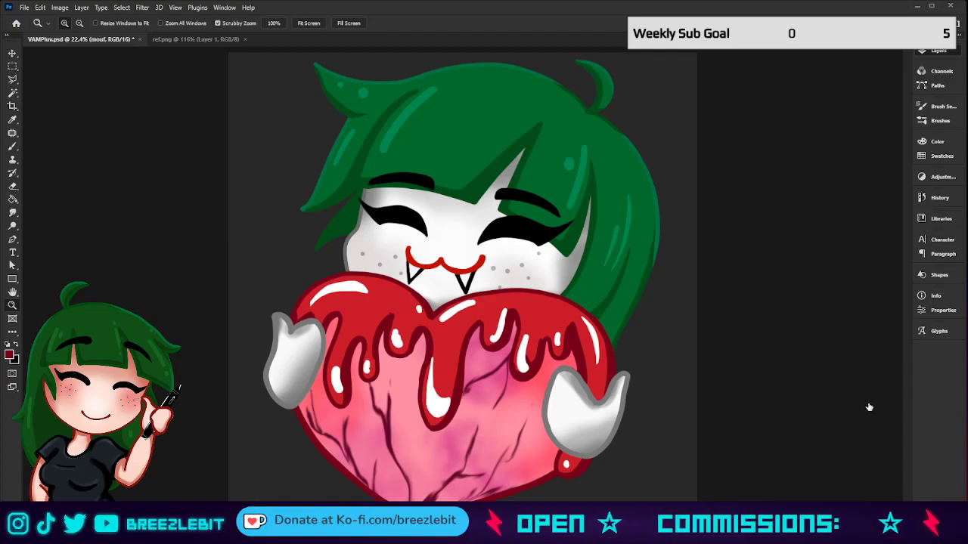
pyautogui.keyDown('shift'); pyautogui.click(869, 407); pyautogui.keyUp('shift')
pyautogui.hotkey('ctrl', 't')
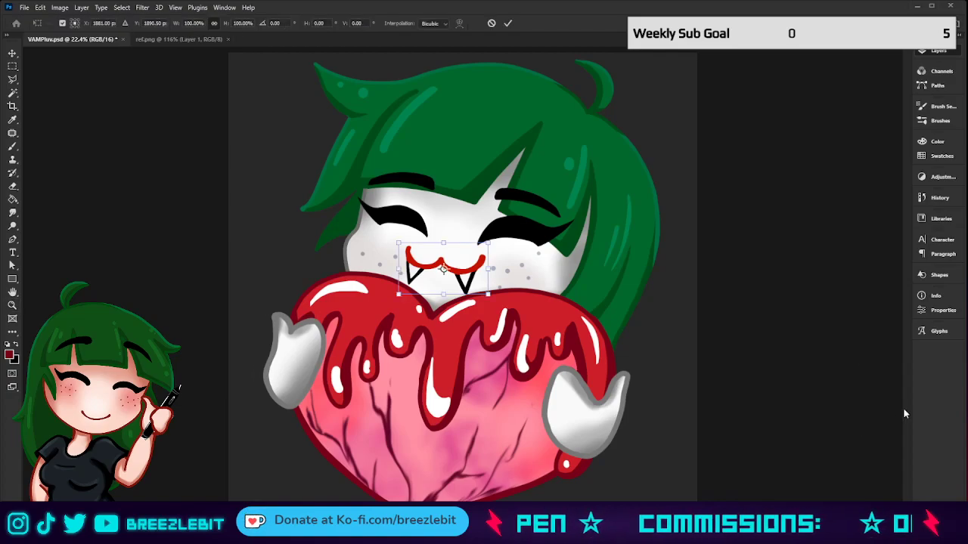
pyautogui.press('Up')
pyautogui.press('Up')
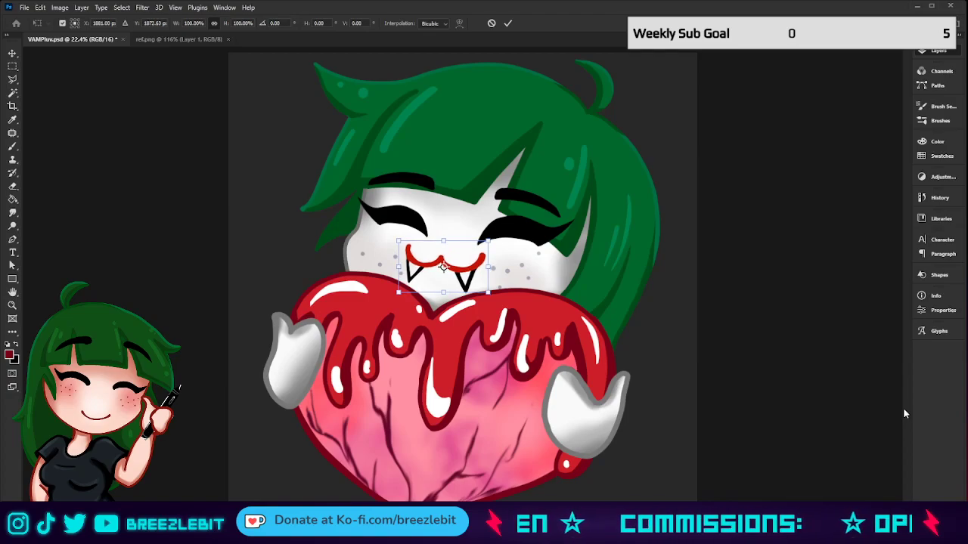
pyautogui.press('Down')
pyautogui.press('Down')
pyautogui.press('Down')
pyautogui.press('Down')
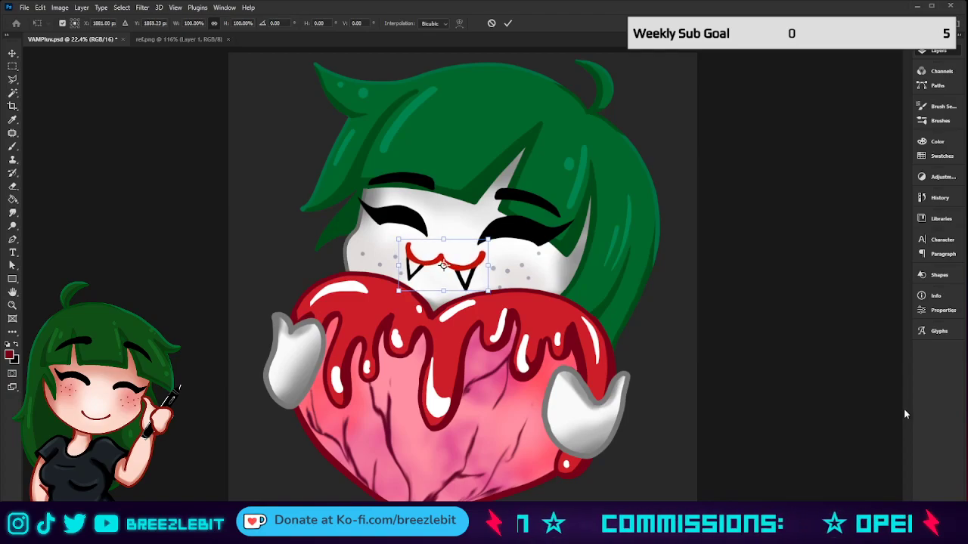
pyautogui.moveTo(587, 283); pyautogui.dragTo(584, 287)
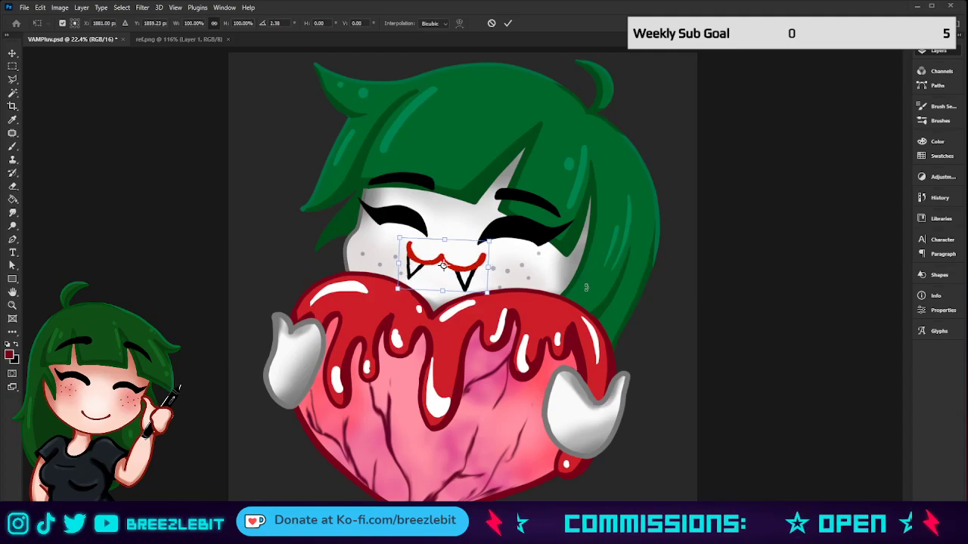
pyautogui.click(506, 24)
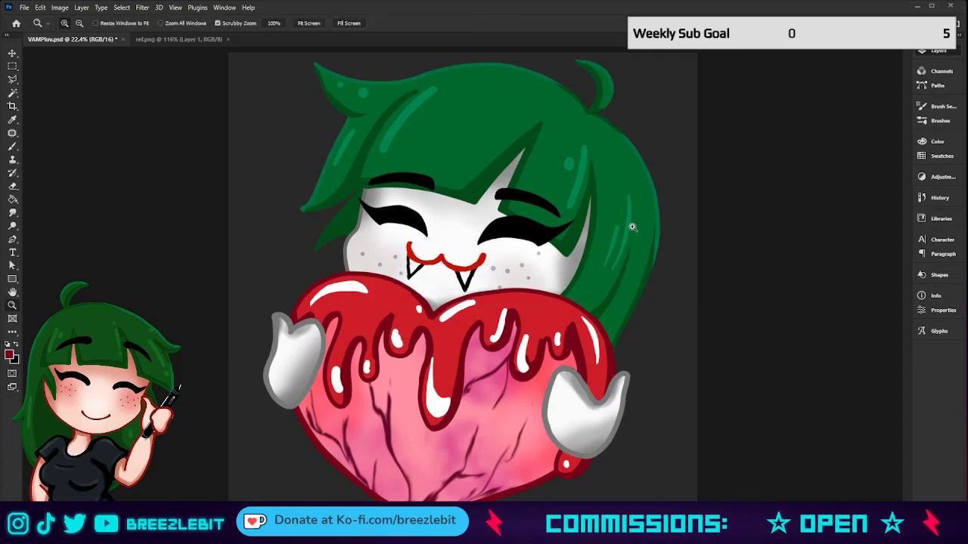
# Paint dark red blood over the tips of both fangs on a new layer.
pyautogui.click(867, 403)
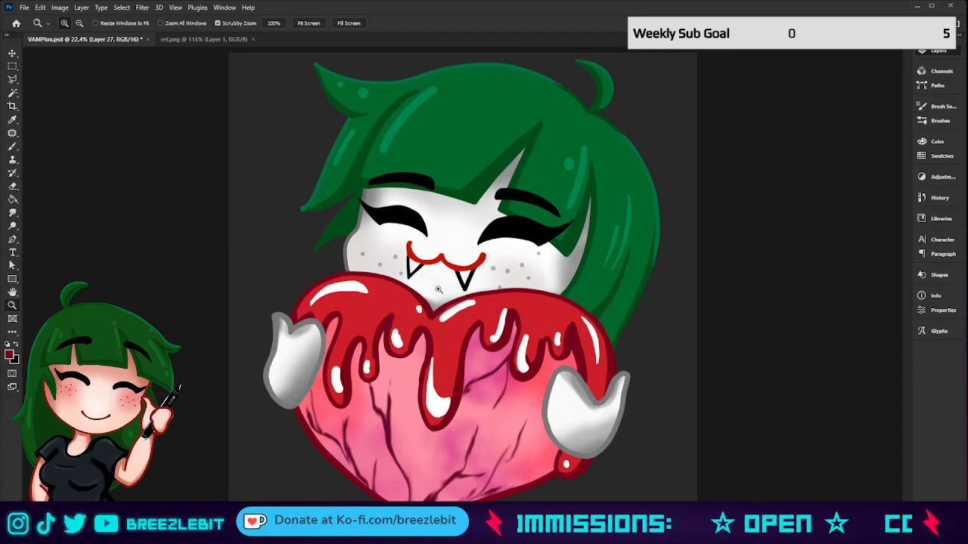
pyautogui.click(491, 293)
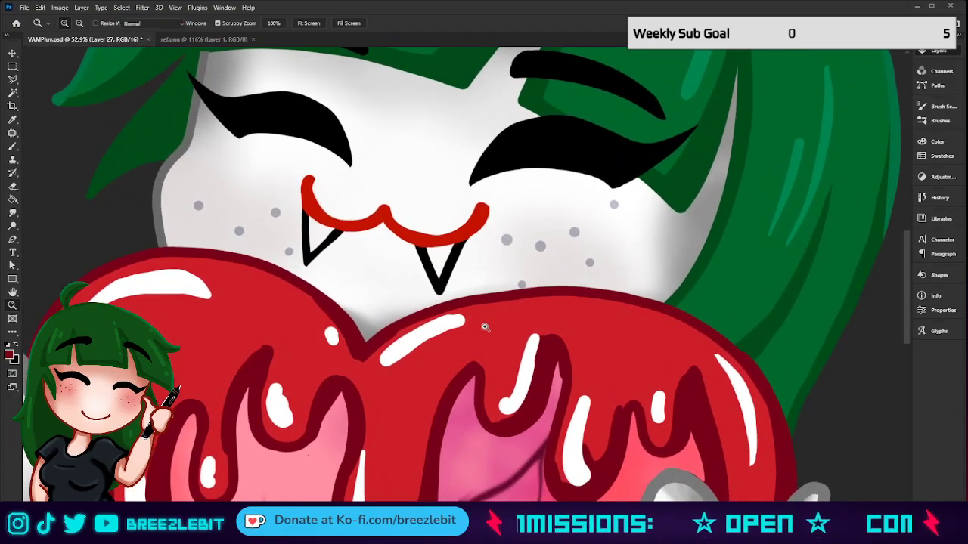
pyautogui.press('b')
pyautogui.moveTo(428, 269)
pyautogui.mouseDown()
pyautogui.moveTo(438, 288)
pyautogui.moveTo(444, 273)
pyautogui.moveTo(434, 270)
pyautogui.moveTo(440, 286)
pyautogui.mouseUp()
pyautogui.moveTo(321, 244)
pyautogui.mouseDown()
pyautogui.moveTo(307, 246)
pyautogui.moveTo(304, 262)
pyautogui.moveTo(326, 242)
pyautogui.mouseUp()
# Add a small white highlight to the blood on the right-hand fang tip and check it at emote size.
pyautogui.press('x')
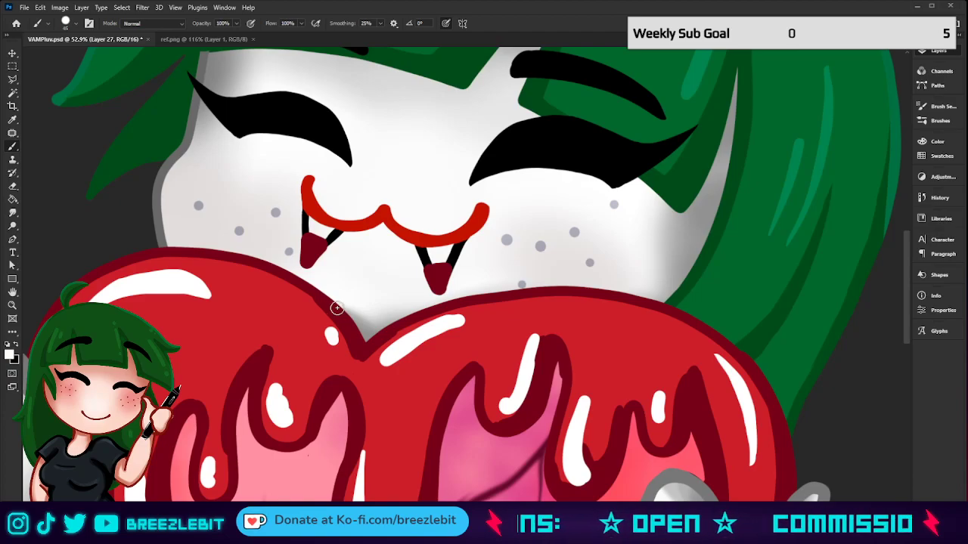
pyautogui.click(434, 276)
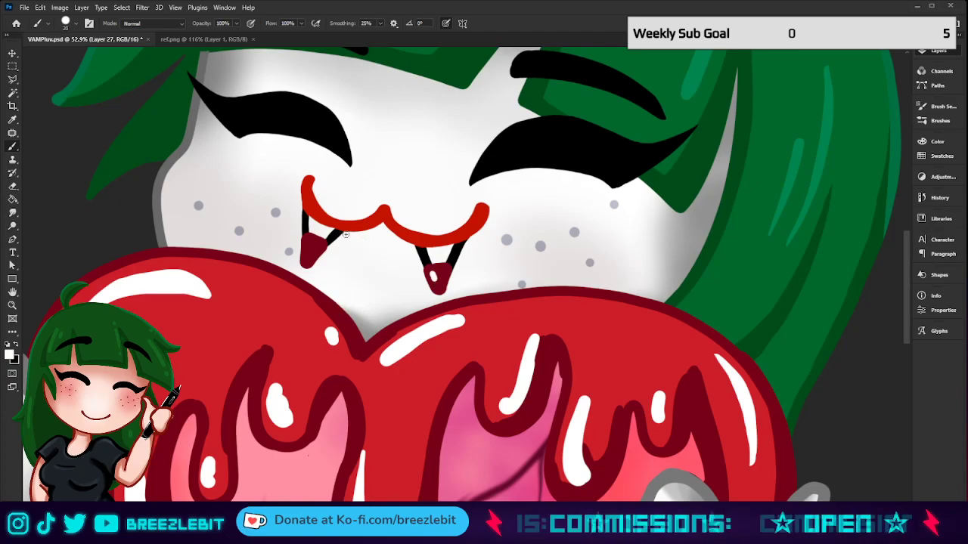
pyautogui.press('z')
pyautogui.moveTo(368, 237); pyautogui.dragTo(339, 280)
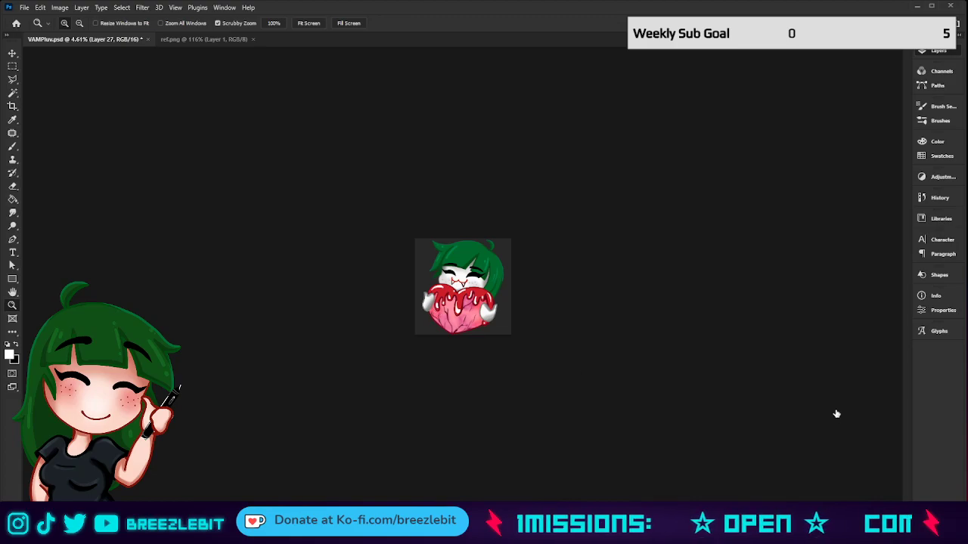
# Show the two small pink hearts beside the head and judge them at emote size and close up.
pyautogui.moveTo(553, 303); pyautogui.dragTo(533, 324)
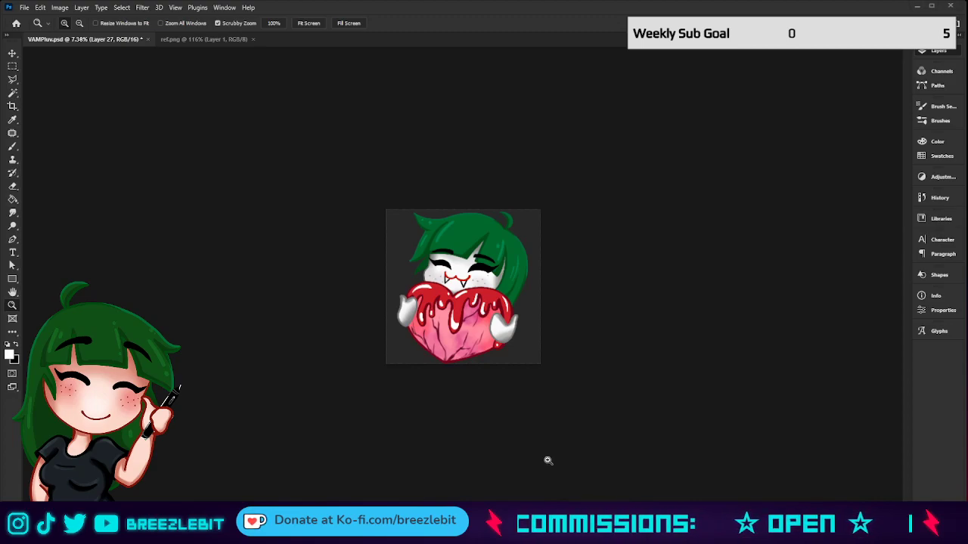
pyautogui.click(794, 211)
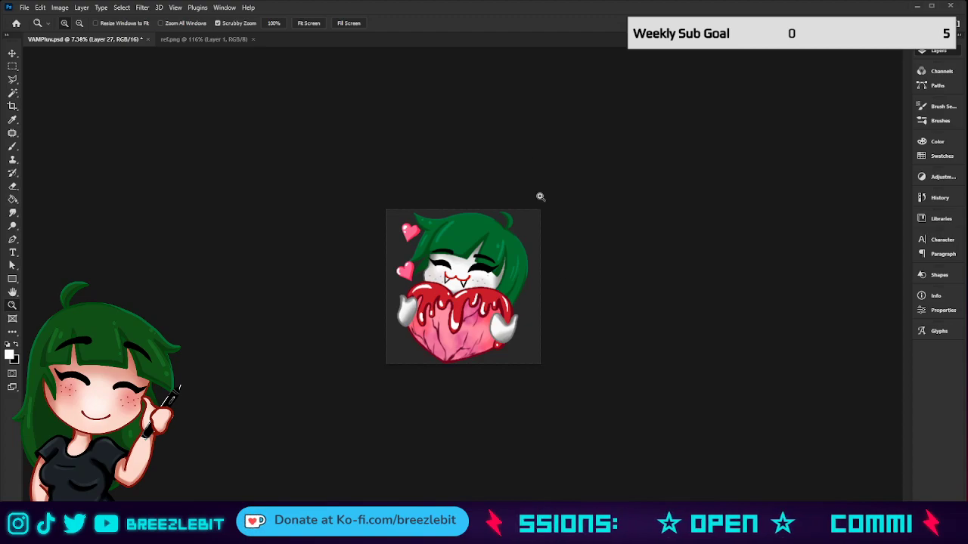
pyautogui.click(445, 263)
pyautogui.moveTo(456, 262); pyautogui.dragTo(464, 276)
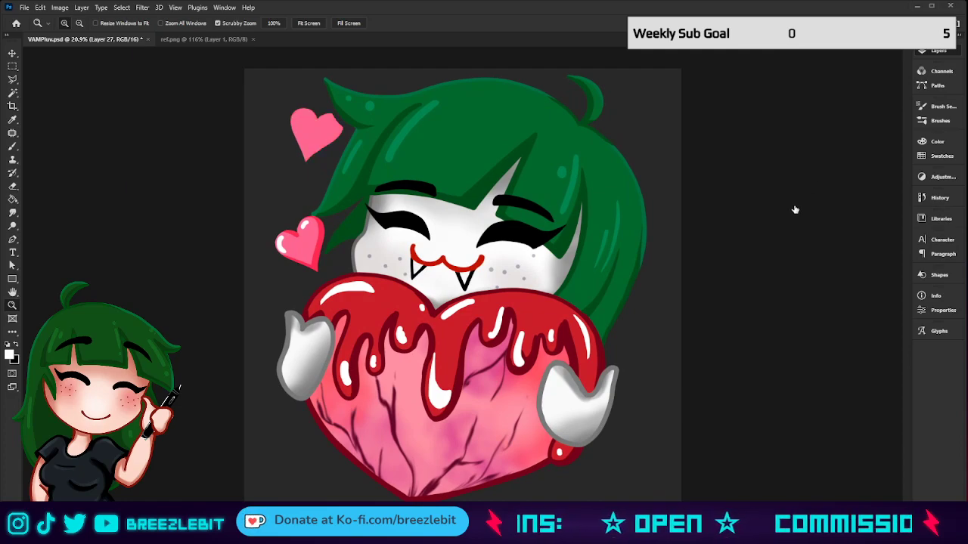
# Hide both small pink hearts and add a new layer.
pyautogui.hotkey('ctrl', 'z')
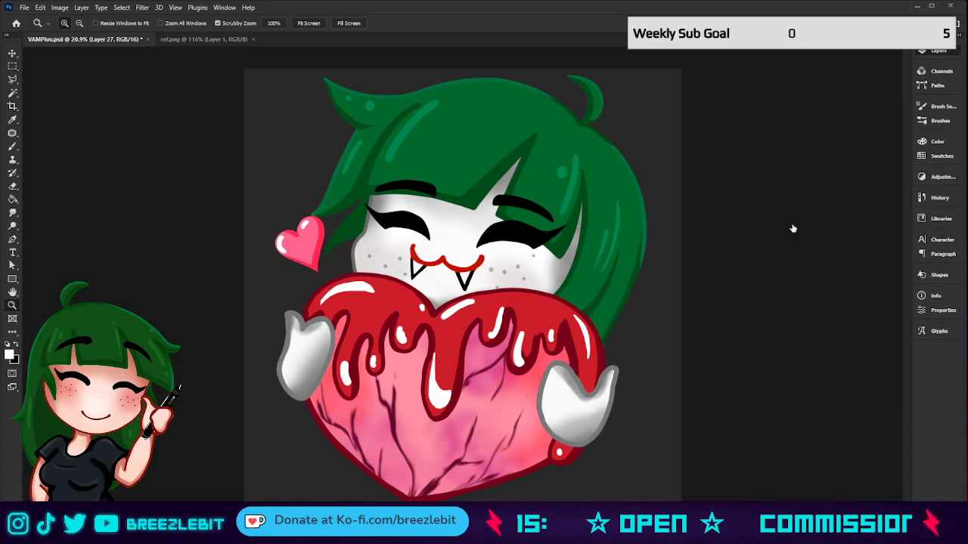
pyautogui.hotkey('ctrl', 'shift', 'z')
pyautogui.hotkey('ctrl', 'z')
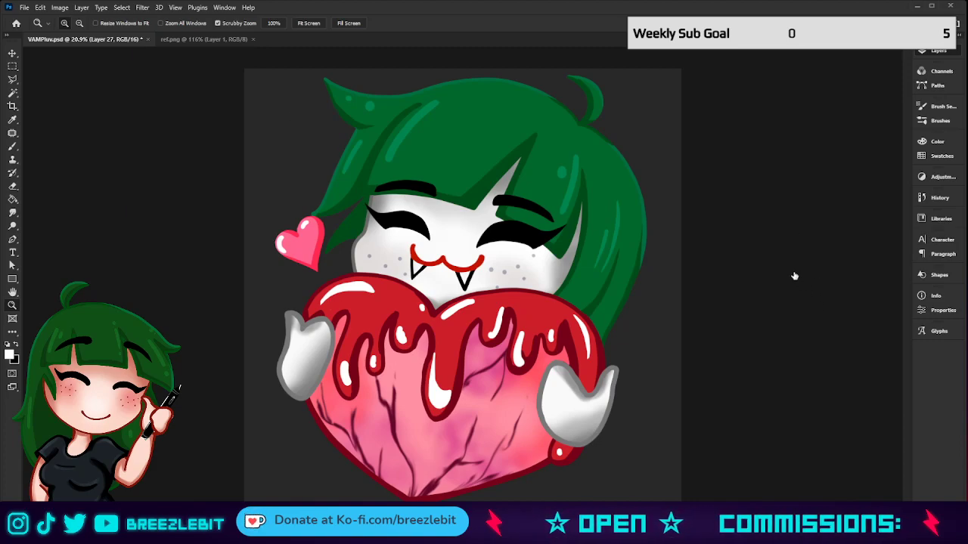
pyautogui.hotkey('ctrl', 'z')
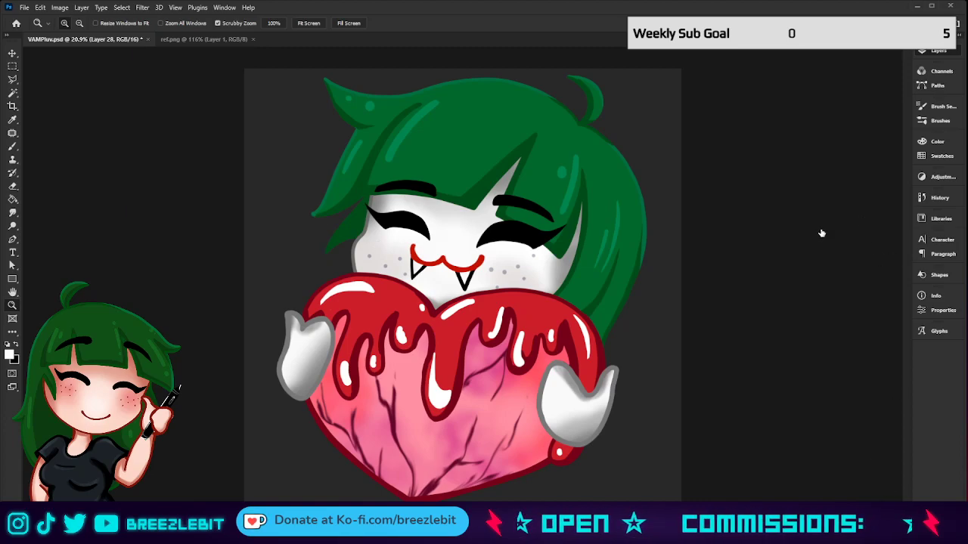
# Paint a round black bat body beside the hair with a 250 px brush at 10% smoothing.
pyautogui.press('b')
pyautogui.press('x')
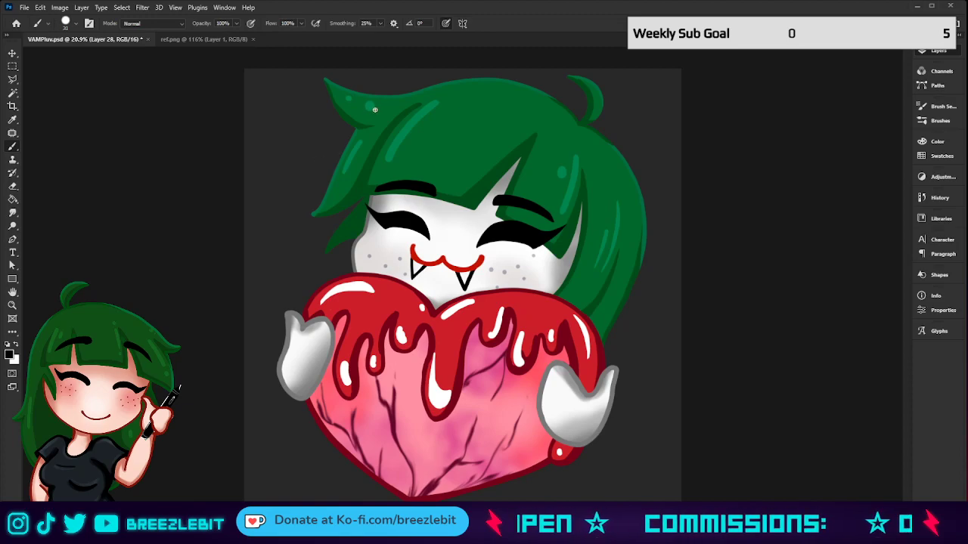
pyautogui.press(']')
pyautogui.press(']')
pyautogui.press(']')
pyautogui.press(']')
pyautogui.press(']')
pyautogui.press(']')
pyautogui.press(']')
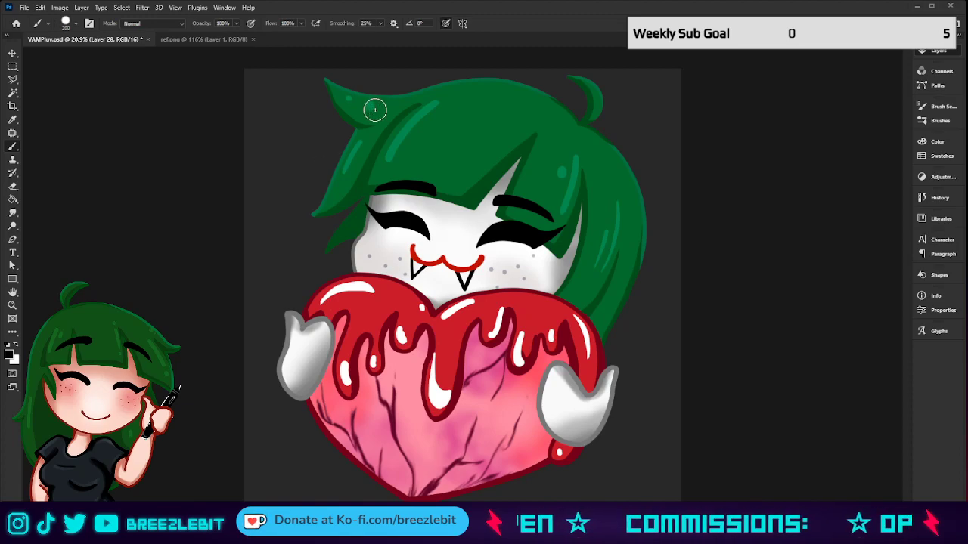
pyautogui.click(374, 22)
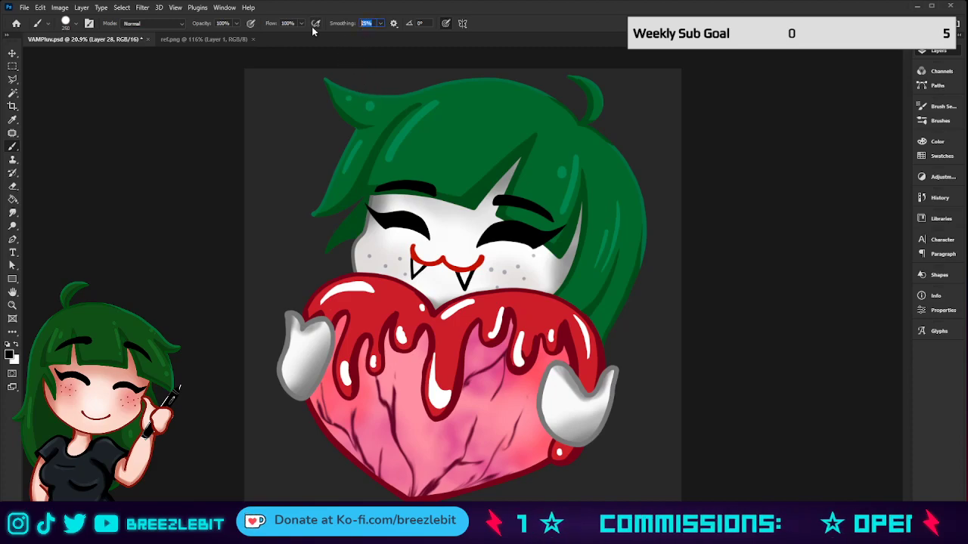
pyautogui.write('0')
pyautogui.press('Return')
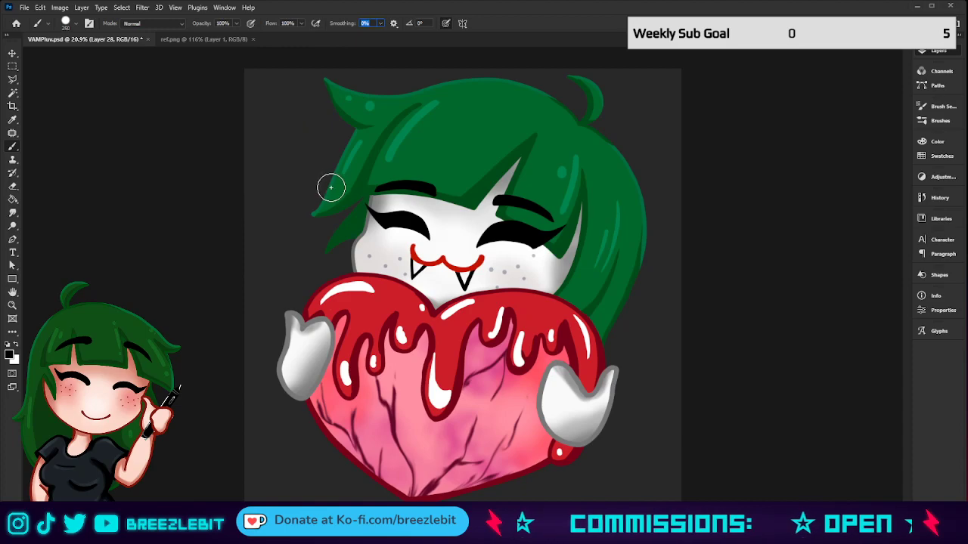
pyautogui.write('10')
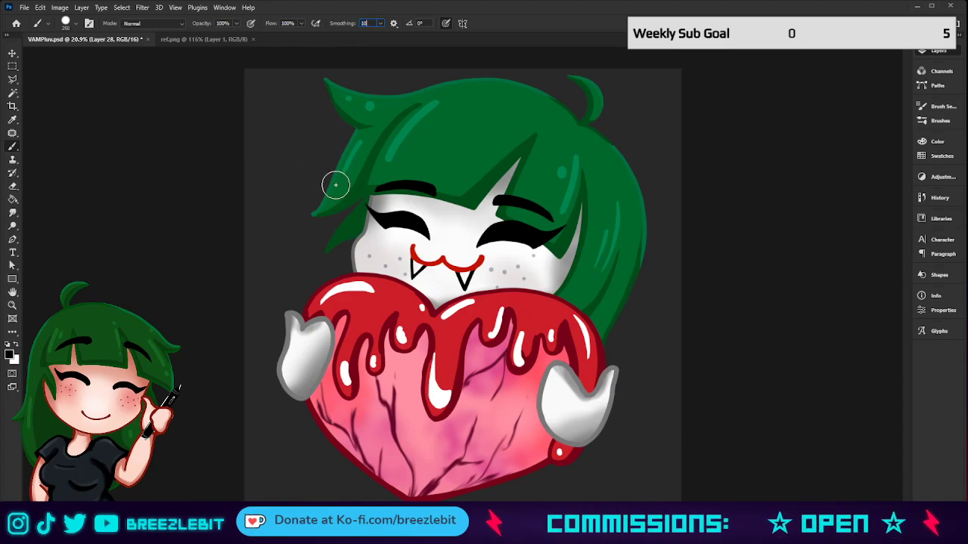
pyautogui.moveTo(333, 183)
pyautogui.mouseDown()
pyautogui.moveTo(317, 177)
pyautogui.moveTo(324, 173)
pyautogui.moveTo(313, 182)
pyautogui.mouseUp()
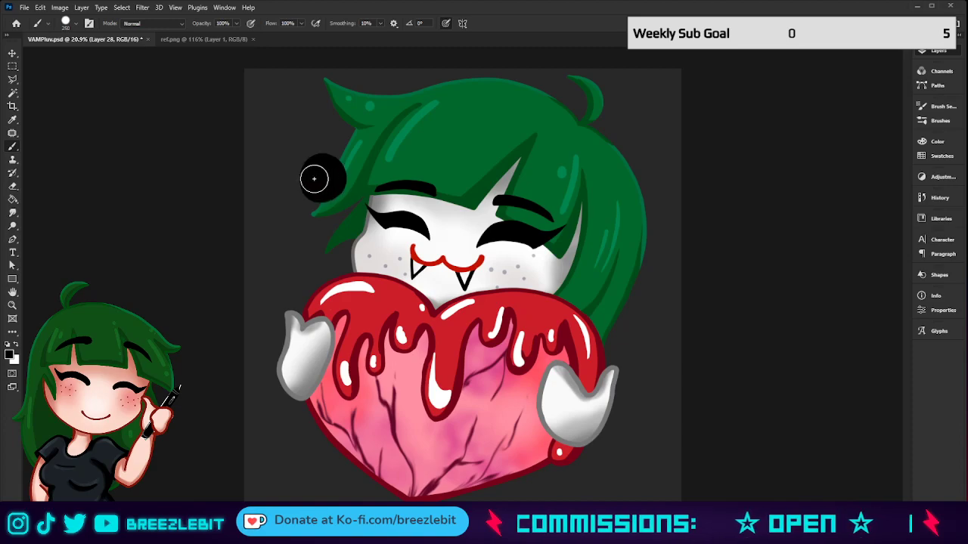
# Outline and fill a scalloped black bat wing reaching up from the round body with a 70 px brush.
pyautogui.press('[')
pyautogui.press('[')
pyautogui.press('[')
pyautogui.press('[')
pyautogui.press('[')
pyautogui.press('[')
pyautogui.press('[')
pyautogui.press('[')
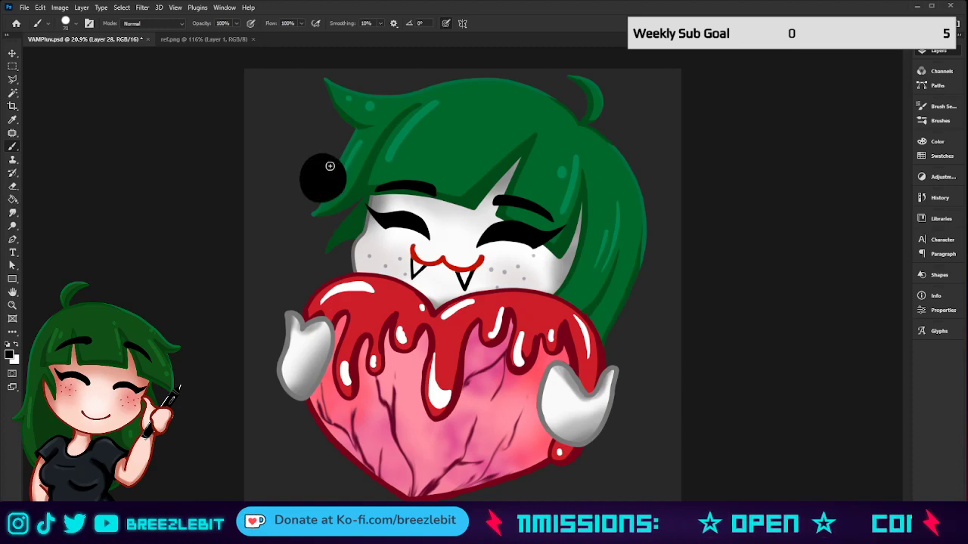
pyautogui.moveTo(331, 166)
pyautogui.mouseDown()
pyautogui.moveTo(368, 114)
pyautogui.moveTo(410, 146)
pyautogui.moveTo(344, 162)
pyautogui.mouseUp()
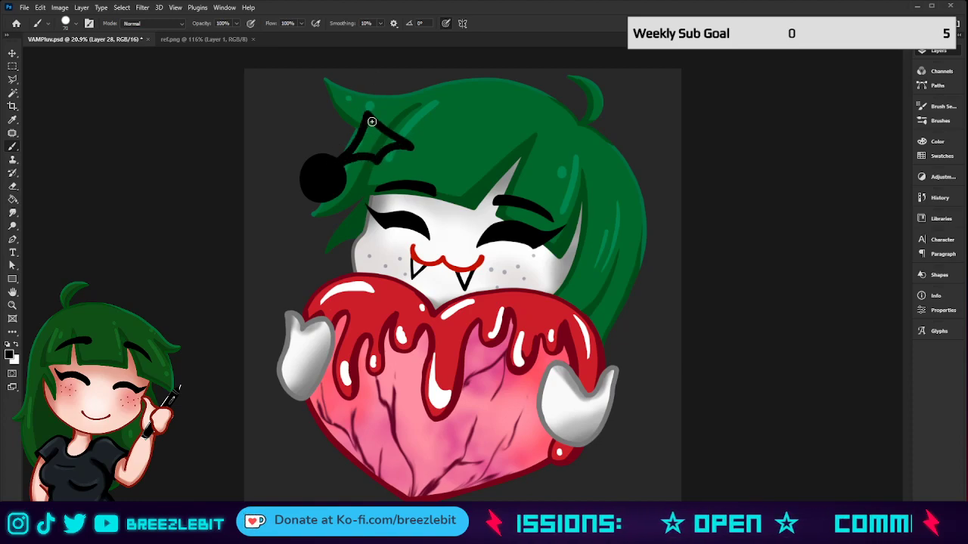
pyautogui.moveTo(369, 117)
pyautogui.mouseDown()
pyautogui.moveTo(412, 155)
pyautogui.moveTo(381, 140)
pyautogui.moveTo(373, 153)
pyautogui.moveTo(354, 151)
pyautogui.moveTo(371, 120)
pyautogui.moveTo(368, 144)
pyautogui.mouseUp()
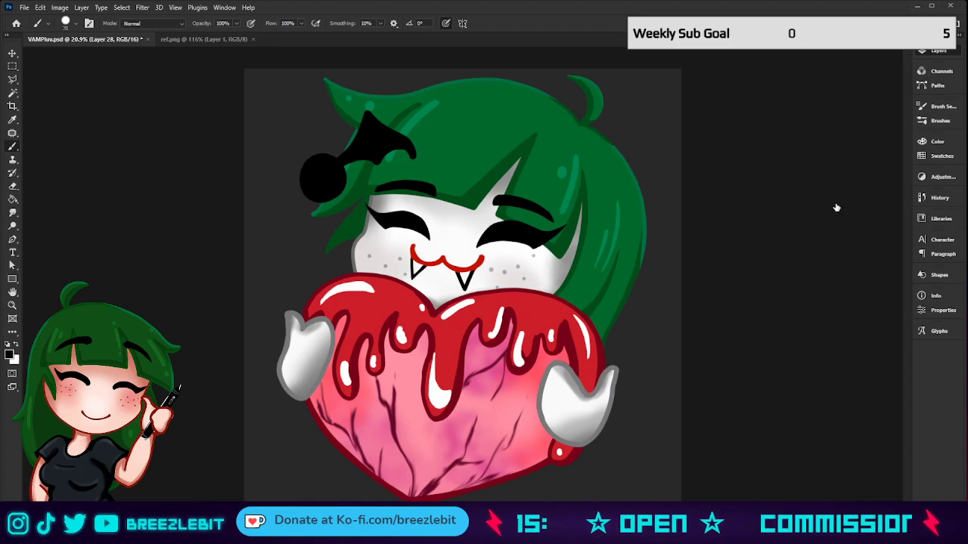
# Duplicate the half bat, flip the copy horizontally over the body as the second wing, and merge both layers.
pyautogui.hotkey('ctrl', 'j')
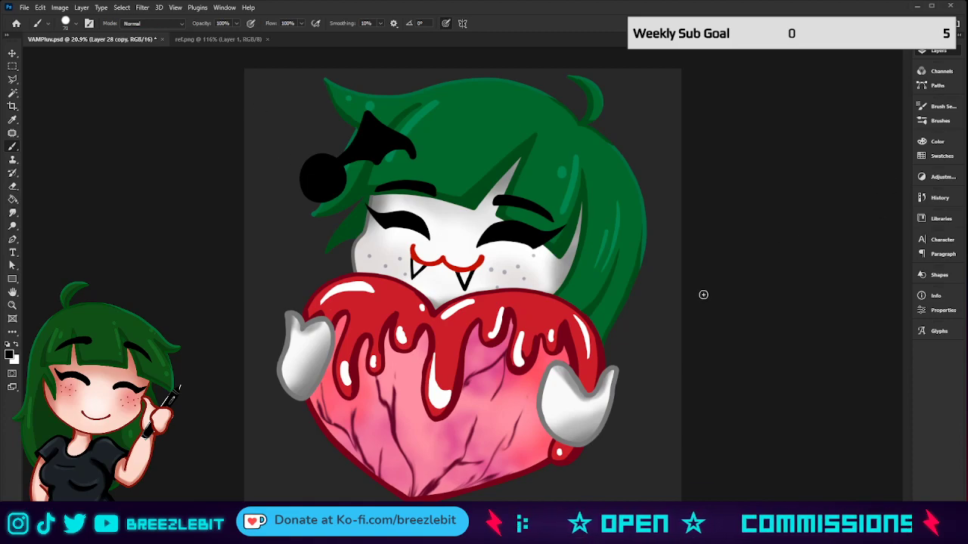
pyautogui.hotkey('ctrl', 't')
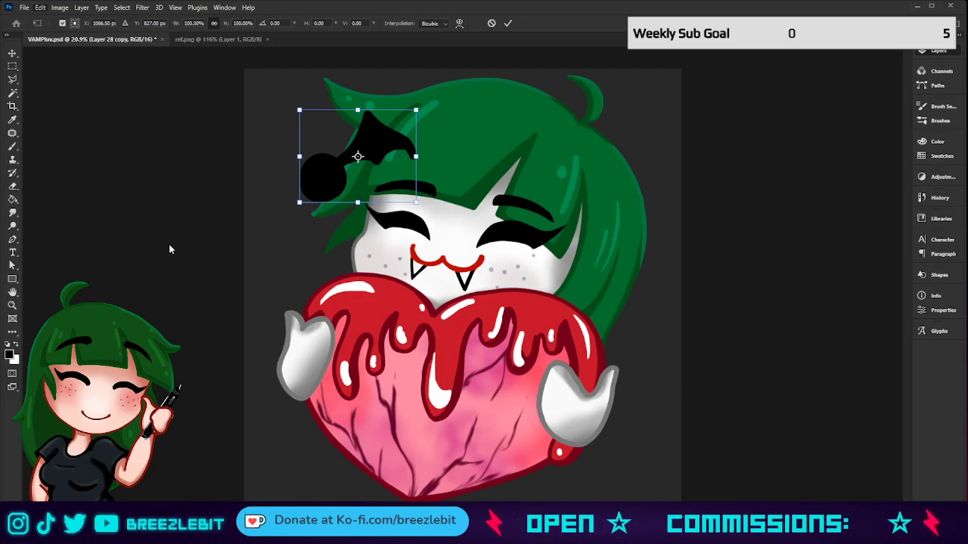
pyautogui.click(205, 425)
pyautogui.moveTo(409, 177); pyautogui.dragTo(337, 179)
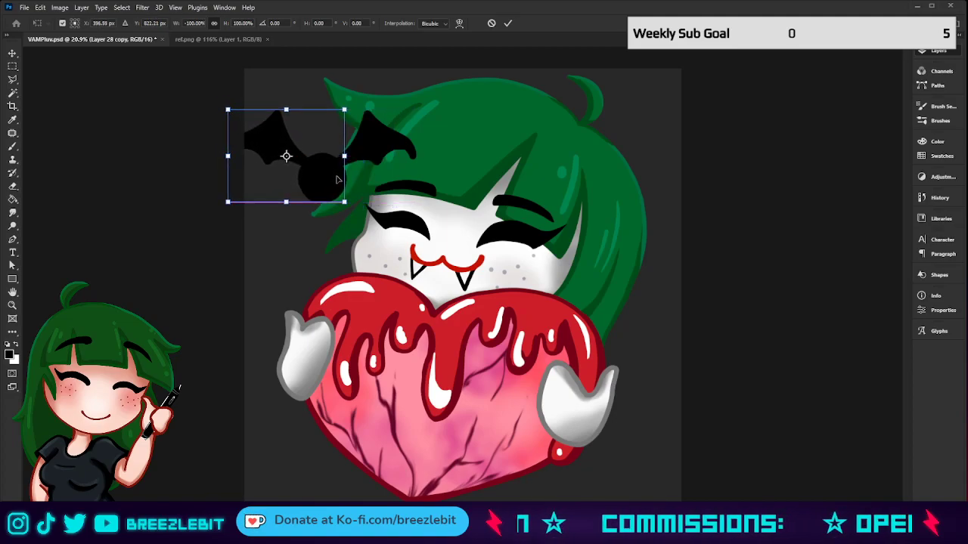
pyautogui.click(507, 22)
pyautogui.press('b')
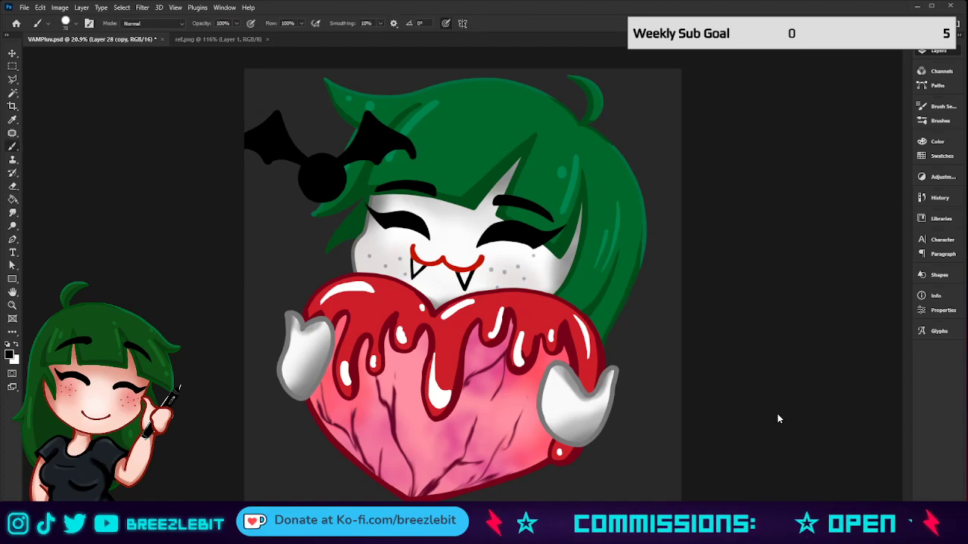
pyautogui.hotkey('ctrl', 'e')
# Scale the bat to 61.30%, rotate it -19.68° and place it beside the hair strands next to the eye.
pyautogui.hotkey('ctrl', 't')
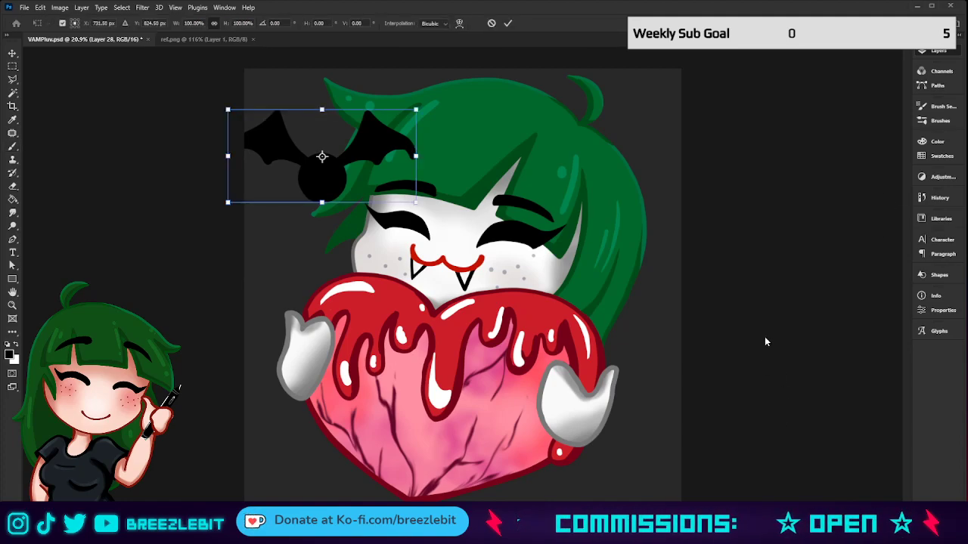
pyautogui.moveTo(396, 146); pyautogui.dragTo(400, 196)
pyautogui.moveTo(419, 158); pyautogui.dragTo(357, 189)
pyautogui.moveTo(447, 198); pyautogui.dragTo(444, 156)
pyautogui.moveTo(345, 184)
pyautogui.mouseDown()
pyautogui.moveTo(333, 195)
pyautogui.moveTo(340, 200)
pyautogui.moveTo(351, 184)
pyautogui.mouseUp()
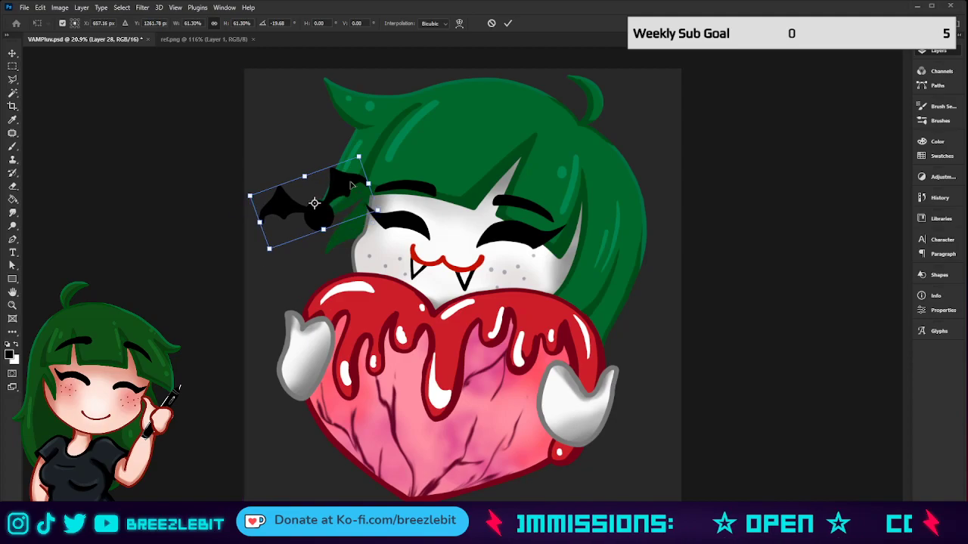
pyautogui.press('Return')
# Recolour the bat from black to a dark blue-violet, trying several tones.
pyautogui.press('i')
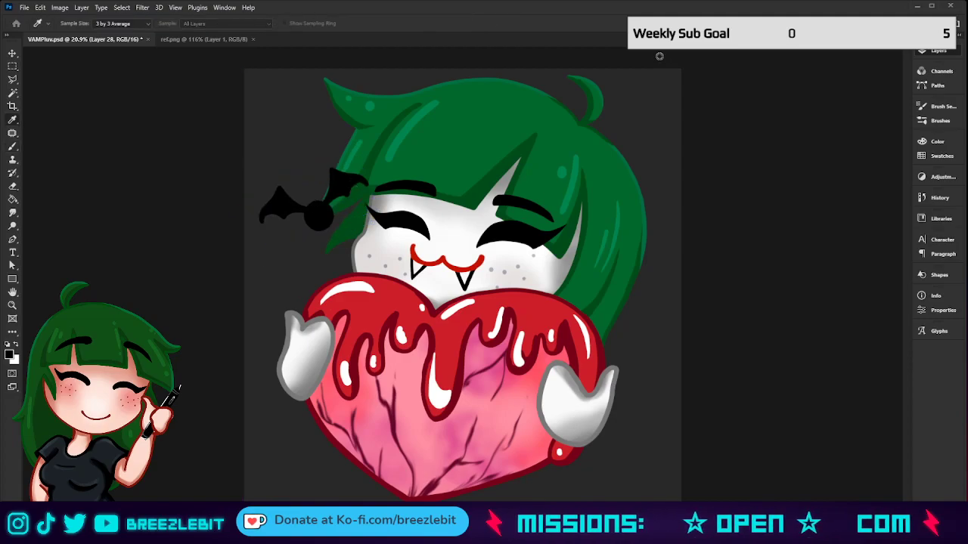
pyautogui.click(729, 340)
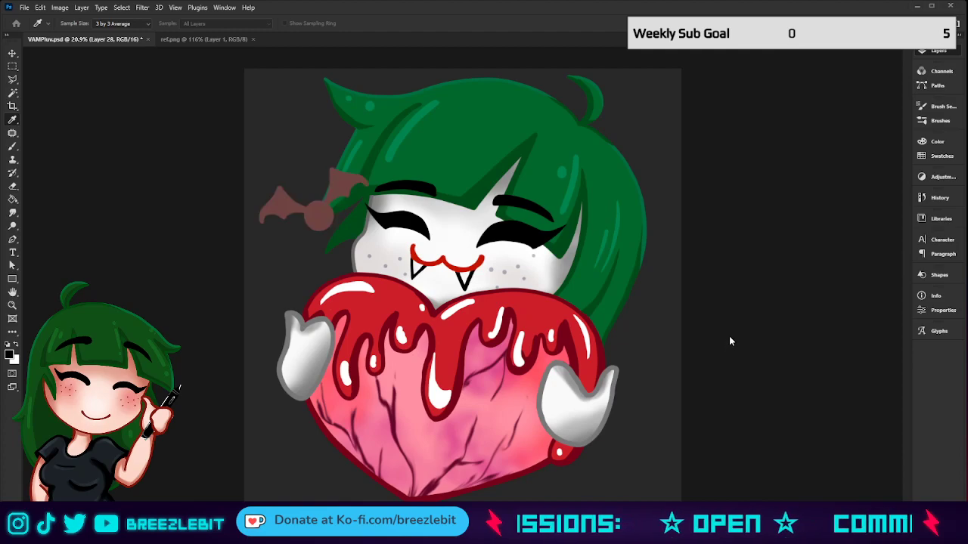
pyautogui.press('0')
pyautogui.click(732, 285)
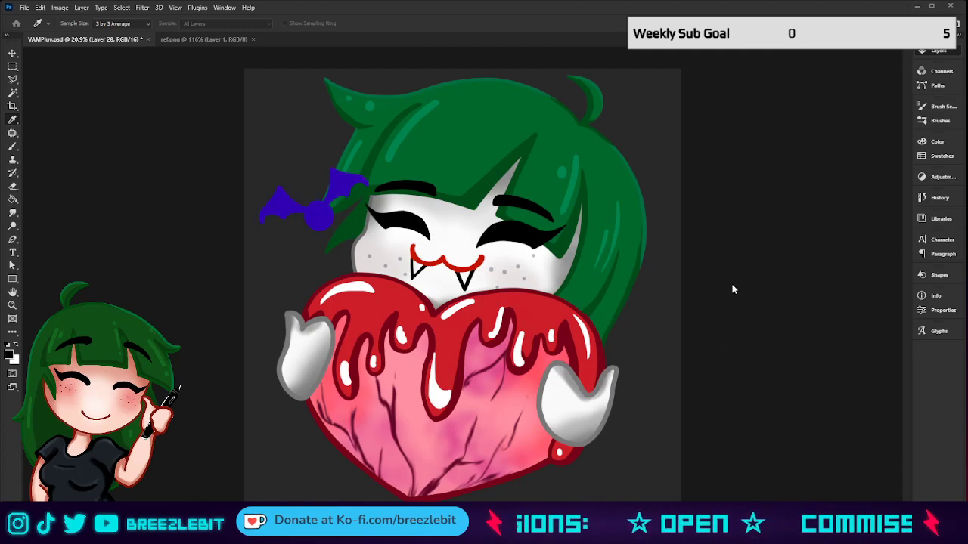
pyautogui.click(711, 335)
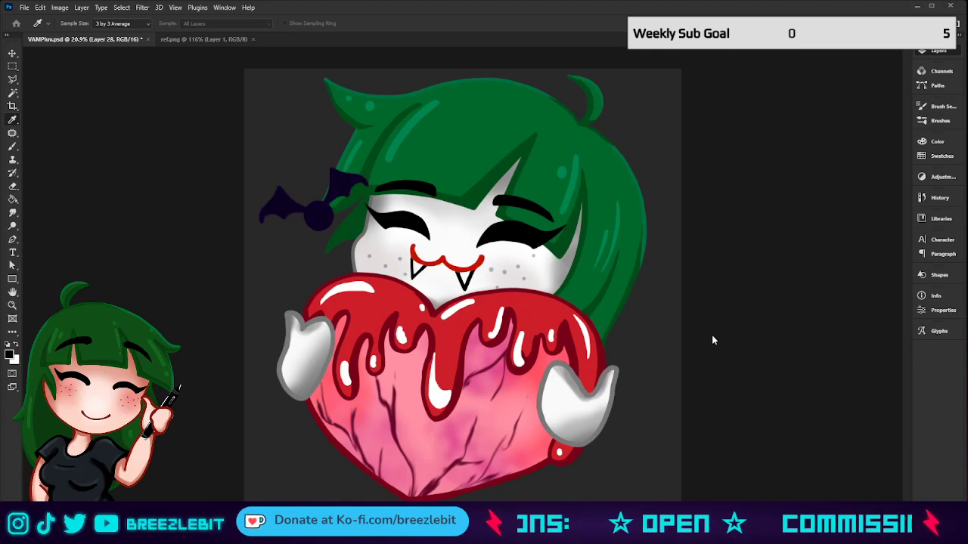
pyautogui.click(718, 335)
pyautogui.hotkey('shift', '+')
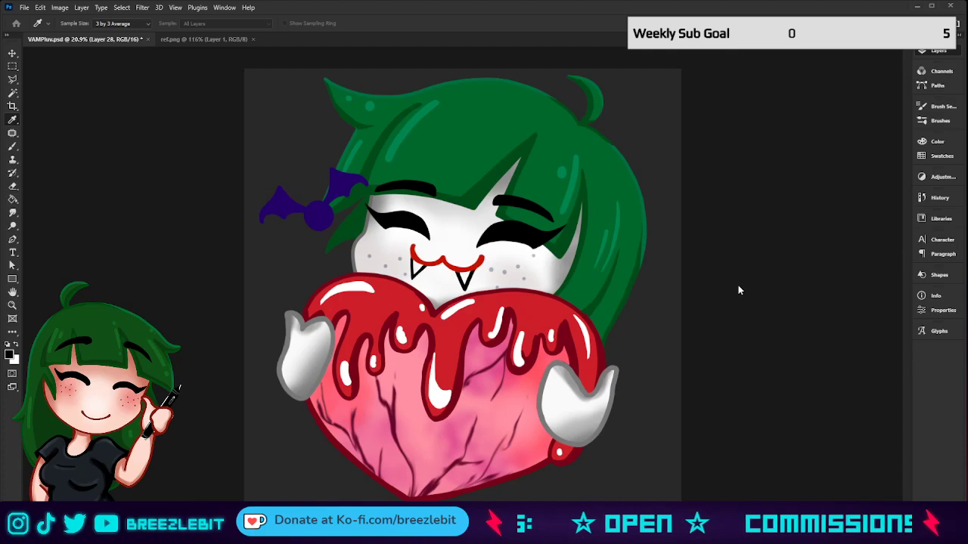
pyautogui.hotkey('shift', '+')
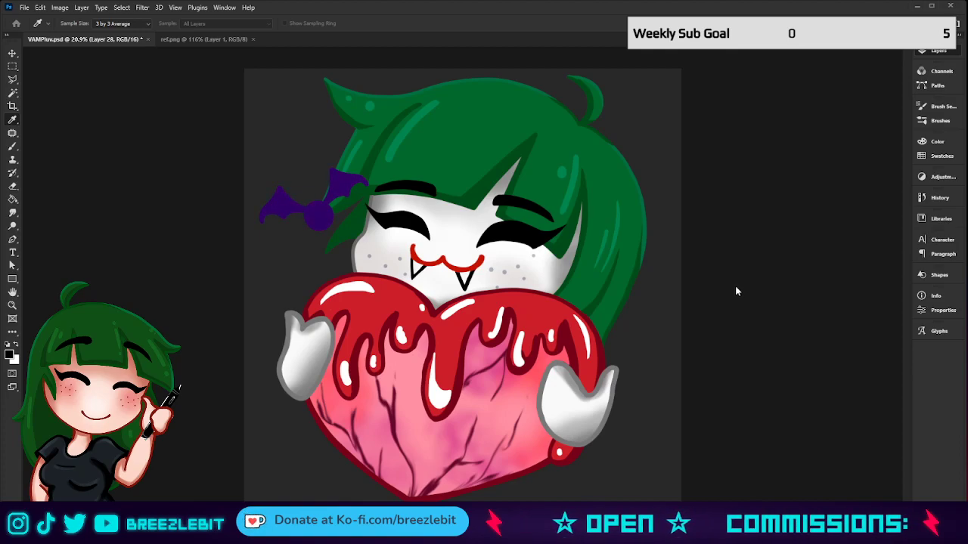
pyautogui.hotkey('shift', '+')
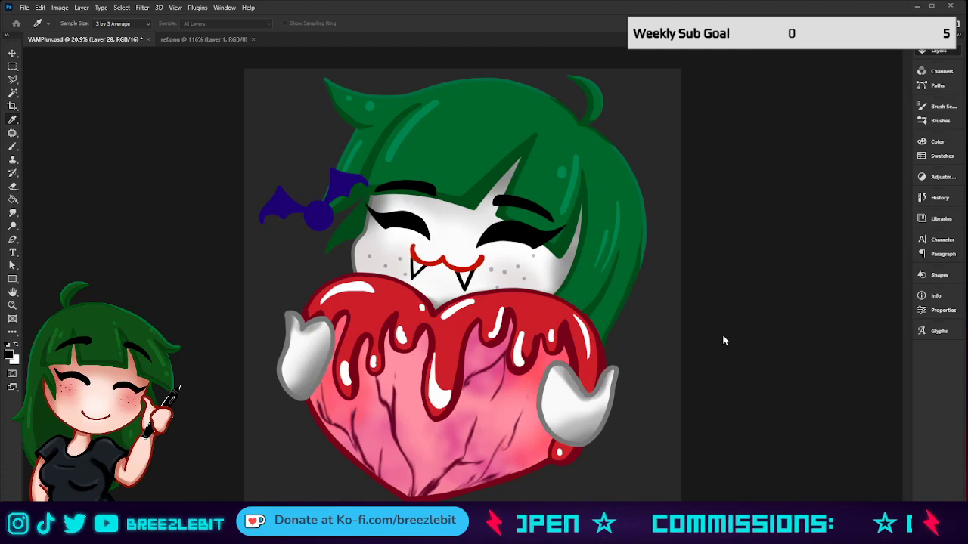
pyautogui.press('b')
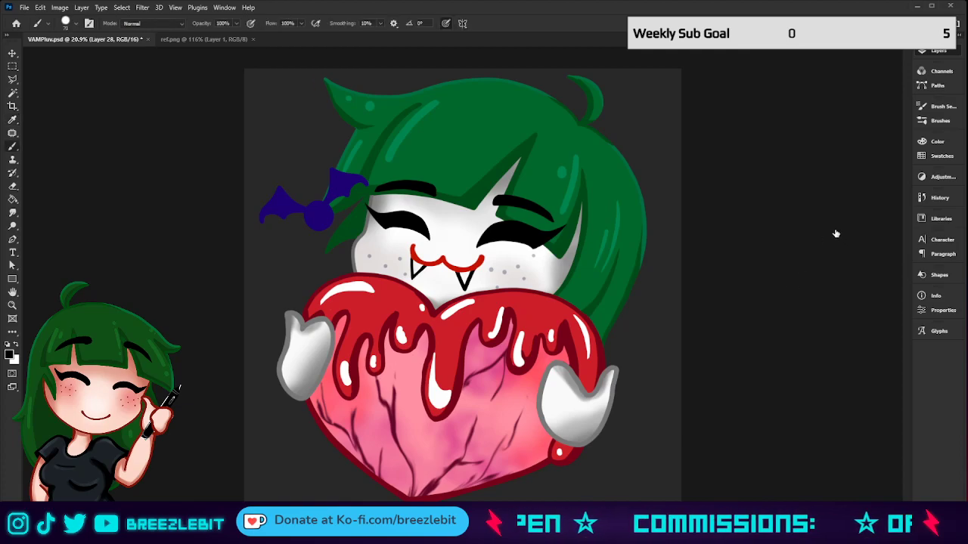
# Show the small pink heart and transform the bat over it, with 100.51% scale and a -16.34° rotation.
pyautogui.hotkey('ctrl', 'z')
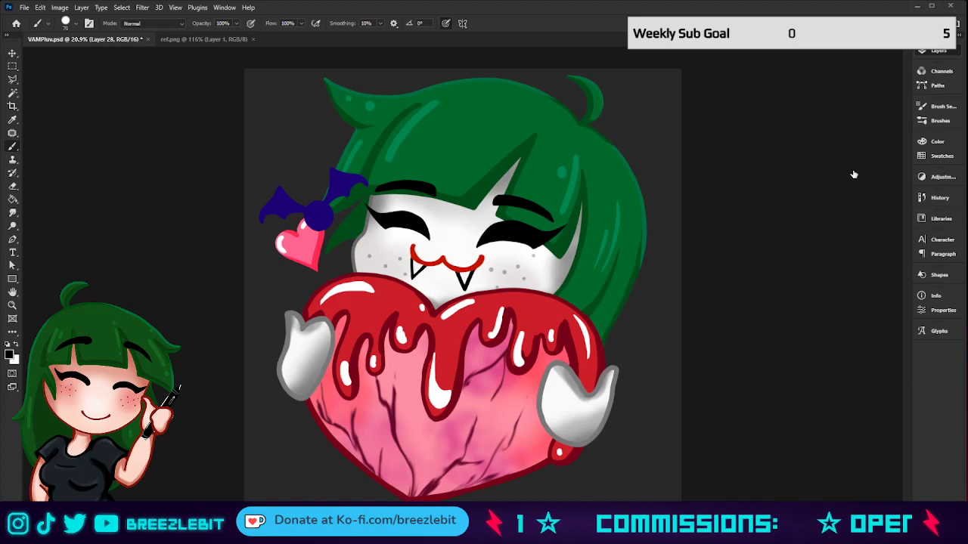
pyautogui.hotkey('ctrl', 't')
pyautogui.moveTo(313, 199); pyautogui.dragTo(300, 235)
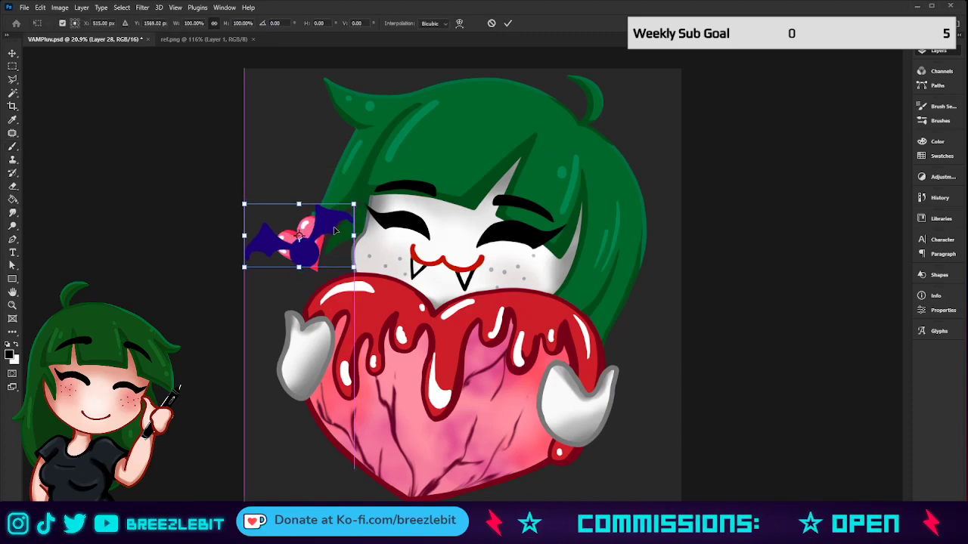
pyautogui.moveTo(360, 204)
pyautogui.mouseDown()
pyautogui.moveTo(382, 186)
pyautogui.moveTo(345, 206)
pyautogui.mouseUp()
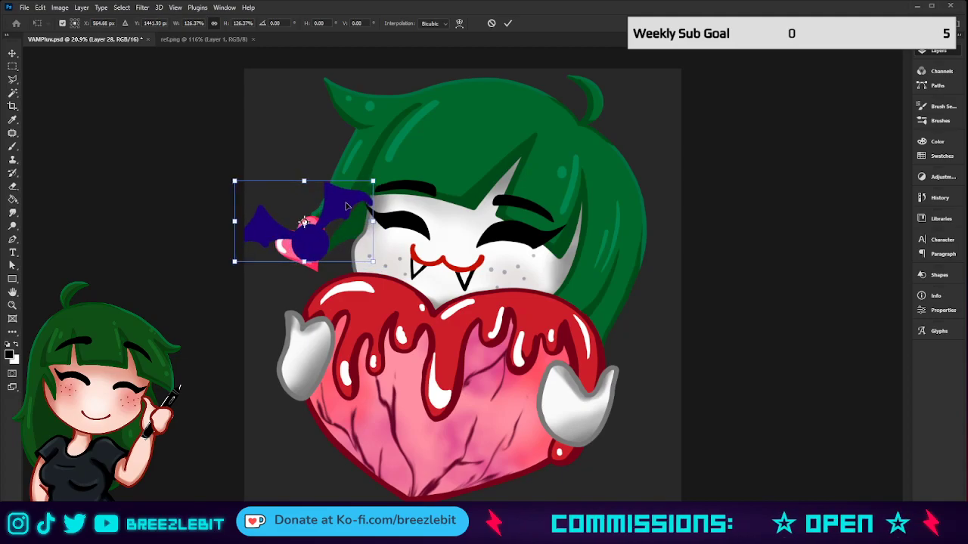
pyautogui.moveTo(406, 225); pyautogui.dragTo(371, 178)
pyautogui.moveTo(310, 189); pyautogui.dragTo(312, 199)
pyautogui.moveTo(224, 230); pyautogui.dragTo(242, 229)
pyautogui.moveTo(323, 248); pyautogui.dragTo(318, 247)
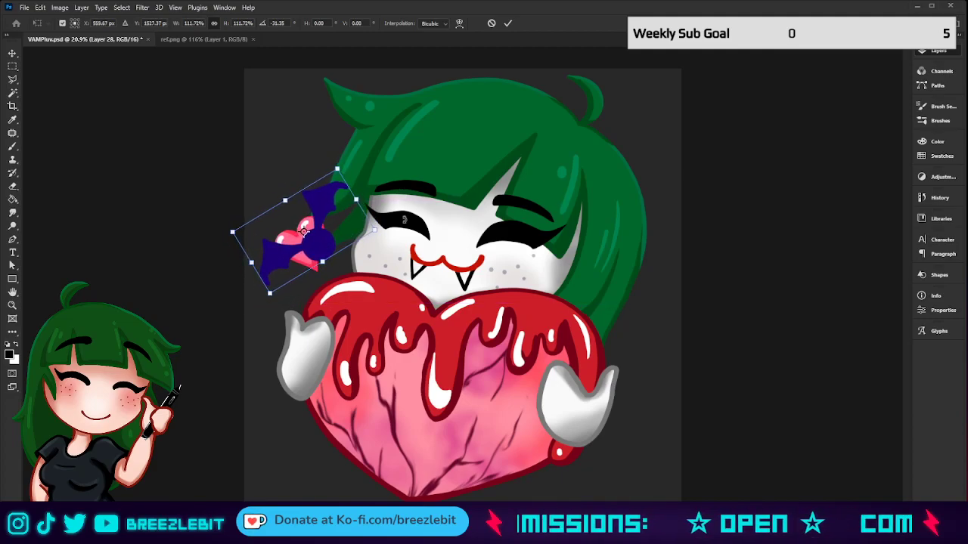
pyautogui.moveTo(405, 218); pyautogui.dragTo(405, 224)
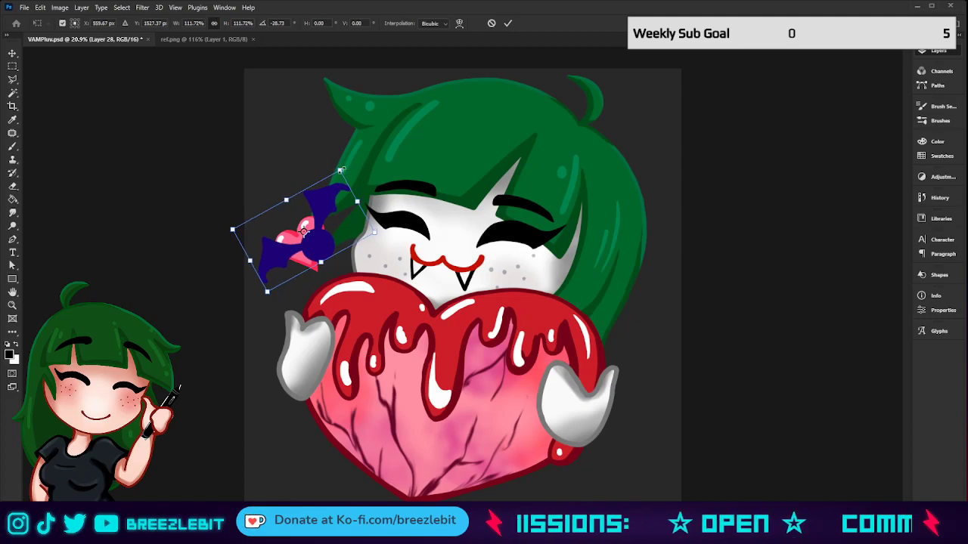
pyautogui.moveTo(341, 171); pyautogui.dragTo(335, 178)
pyautogui.moveTo(322, 220); pyautogui.dragTo(324, 214)
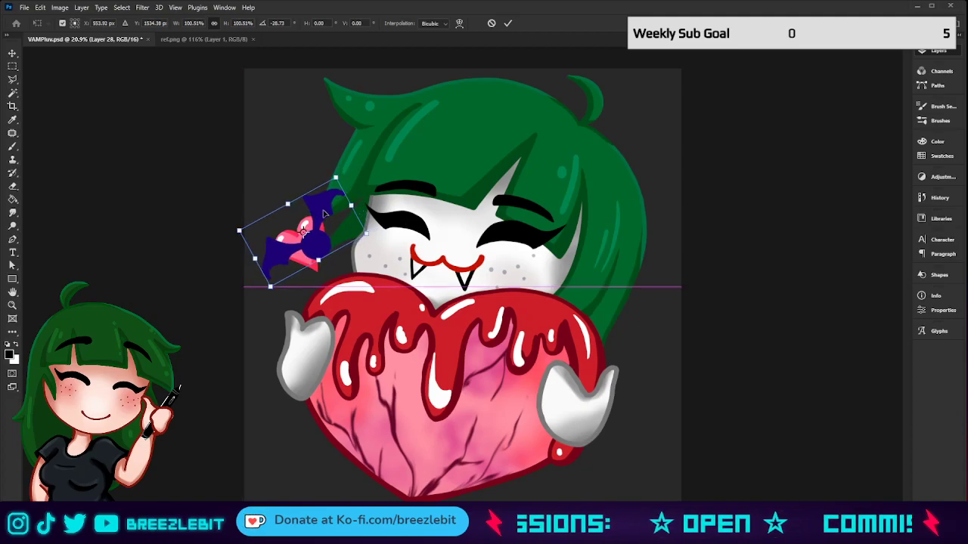
pyautogui.moveTo(396, 213); pyautogui.dragTo(391, 233)
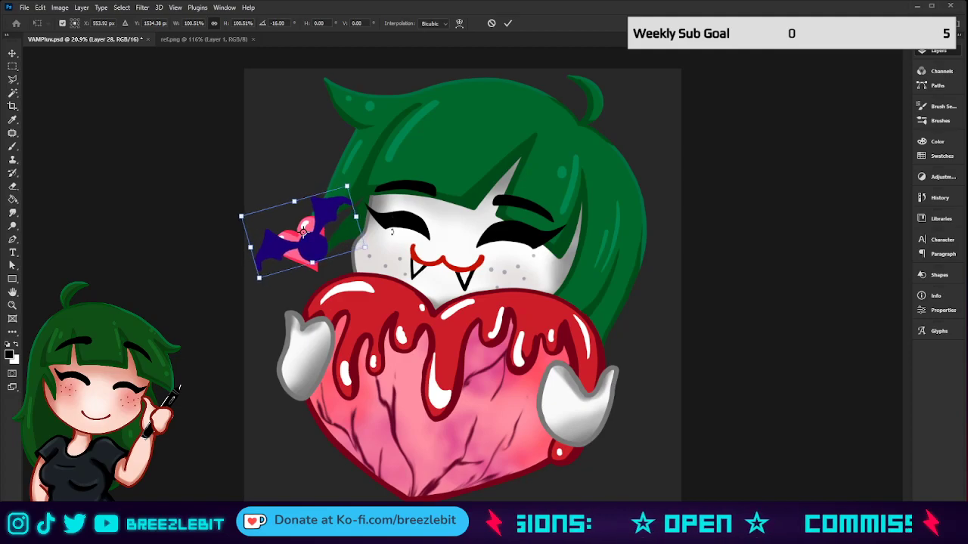
pyautogui.moveTo(330, 212); pyautogui.dragTo(331, 213)
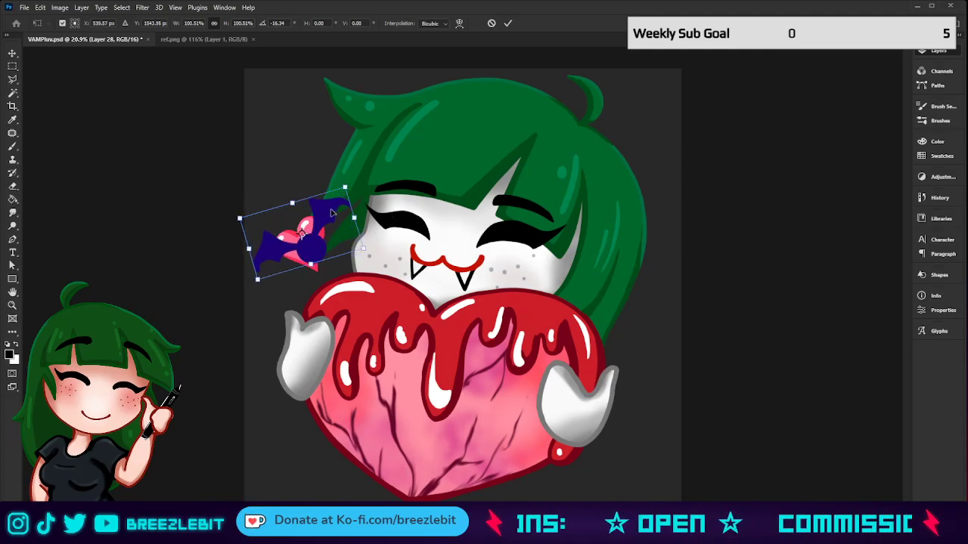
pyautogui.press('Return')
pyautogui.press('b')
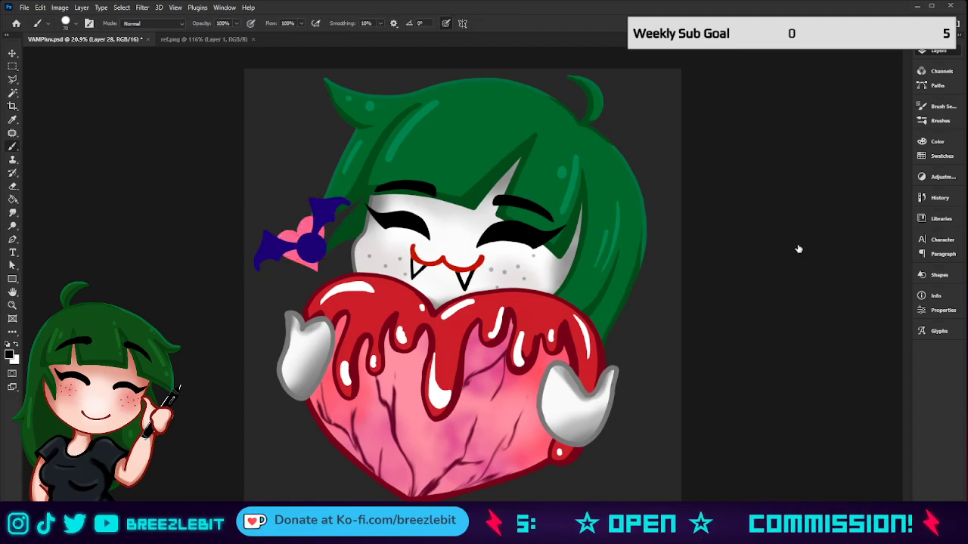
# Hide the small pink heart and rename the bat's layer as batty01.
pyautogui.click(788, 271)
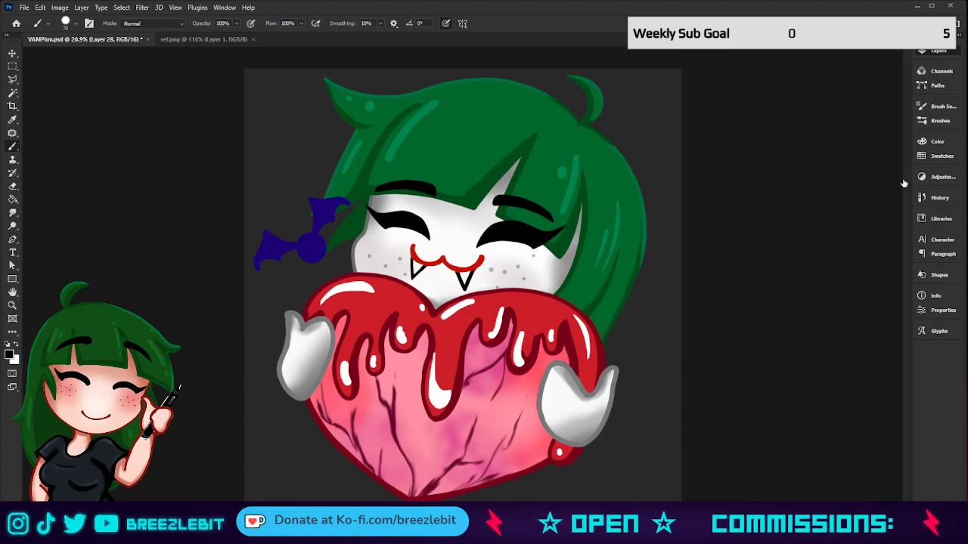
pyautogui.press('Return')
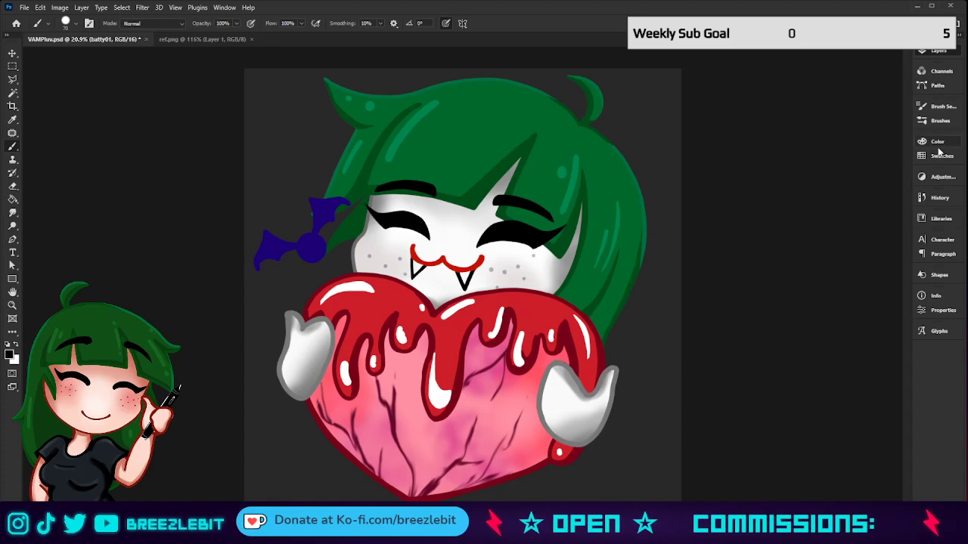
# Duplicate the bat, scale the copy to about 89%, rotate it 47.43° and place it above the first bat.
pyautogui.hotkey('ctrl', 'j')
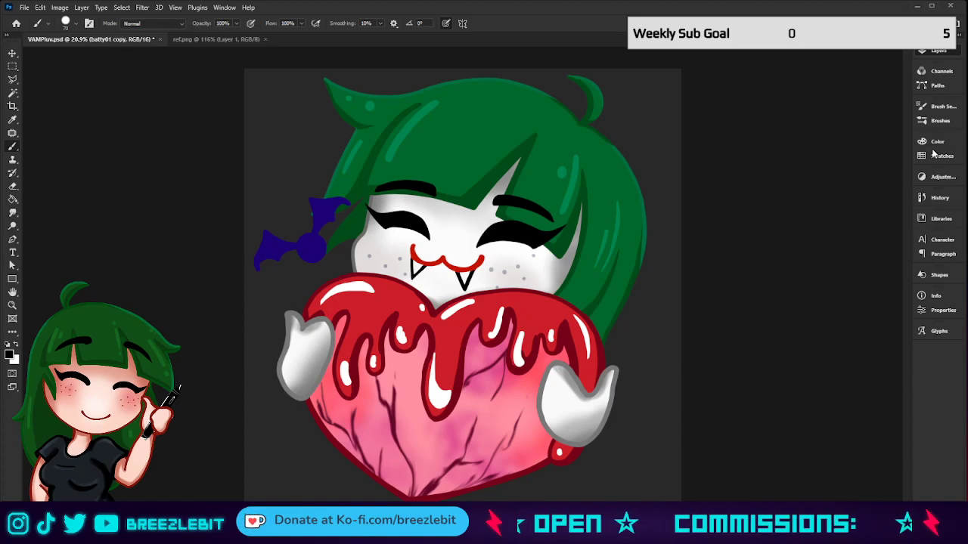
pyautogui.hotkey('ctrl', 't')
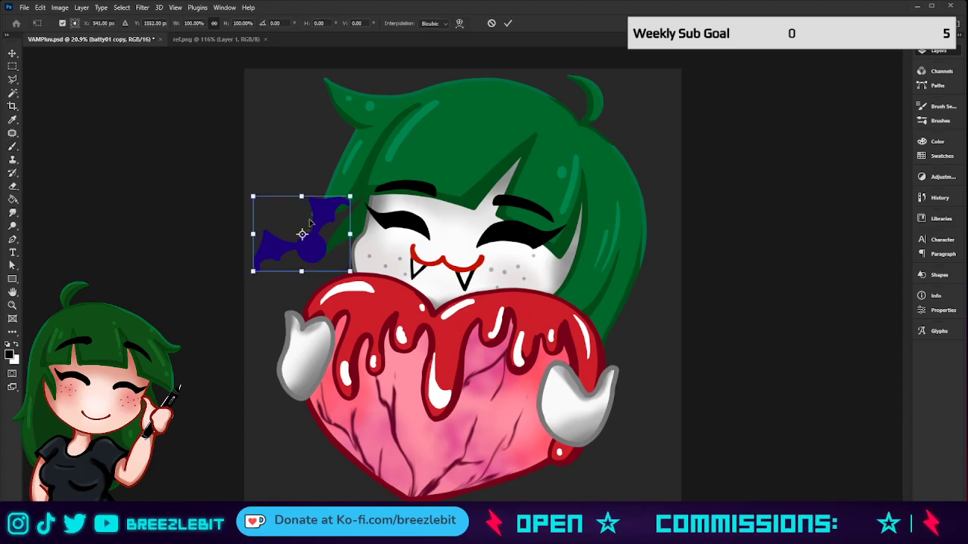
pyautogui.moveTo(324, 218); pyautogui.dragTo(362, 124)
pyautogui.moveTo(421, 104); pyautogui.dragTo(353, 148)
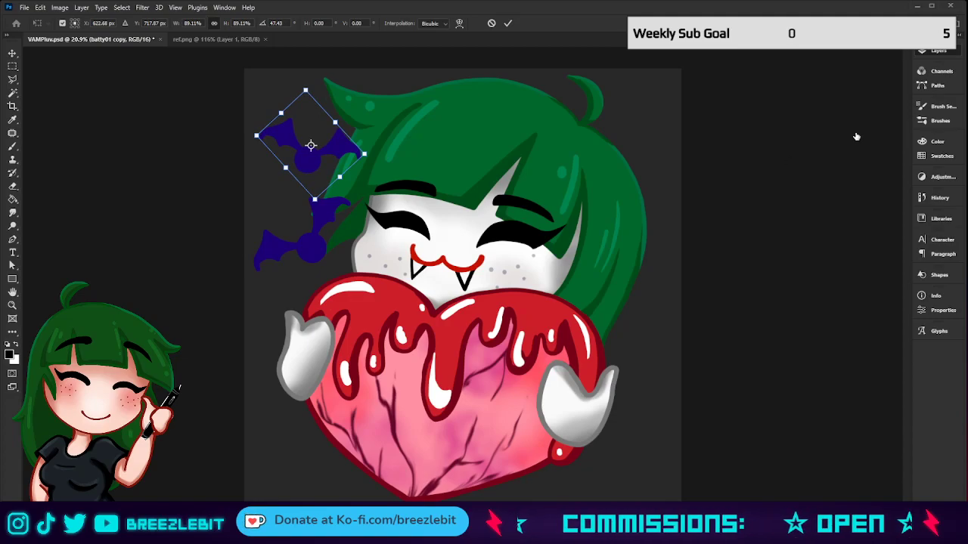
pyautogui.press('Return')
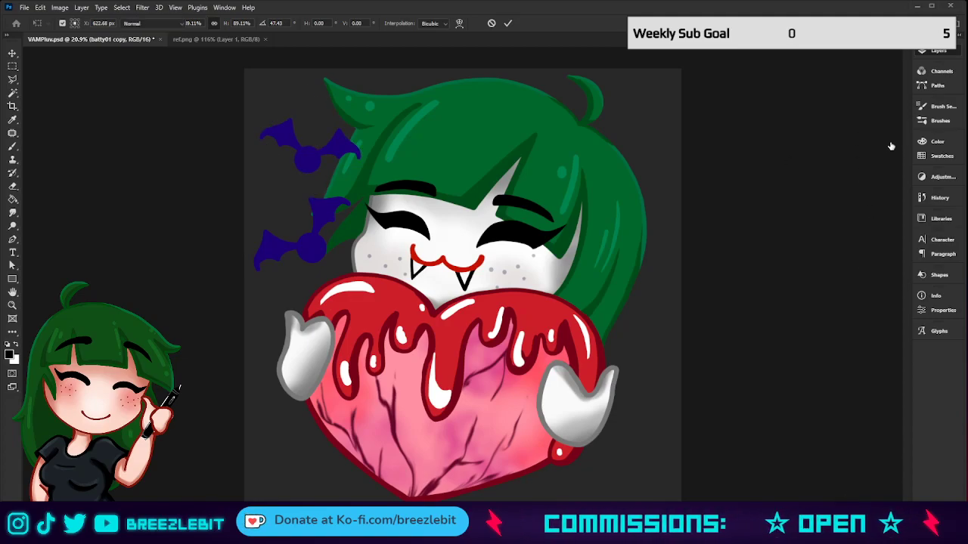
pyautogui.press('b')
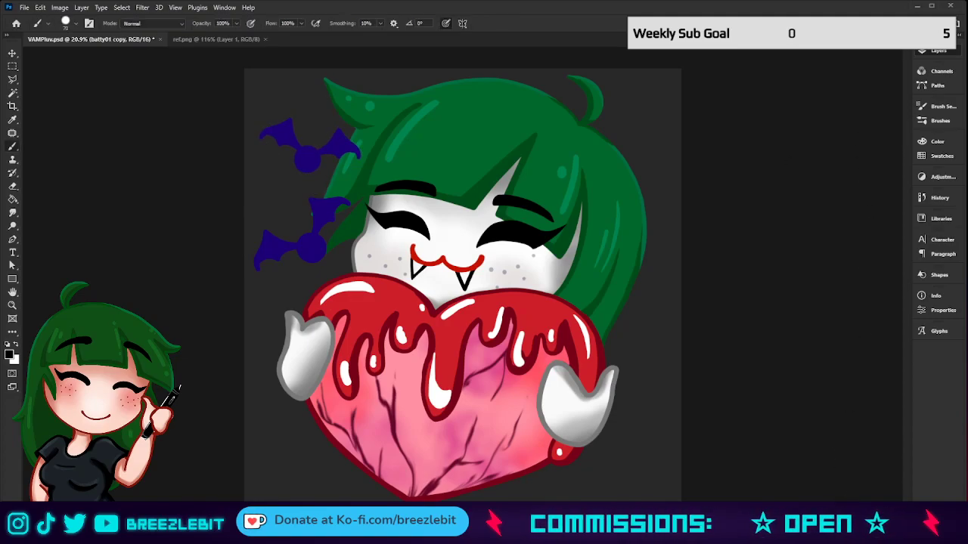
# Add a layer mask to the bat copy and make the batty01 layer active.
pyautogui.click(837, 500)
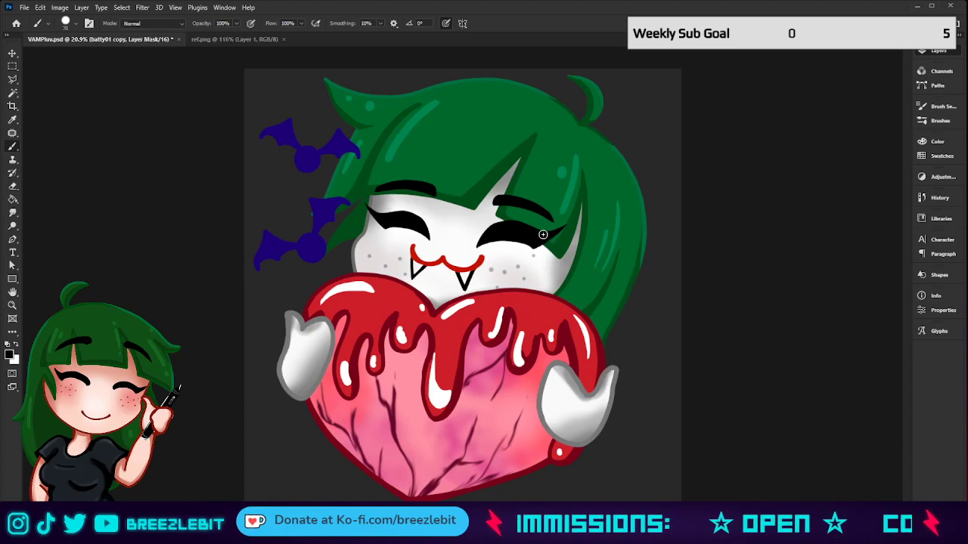
pyautogui.press('z')
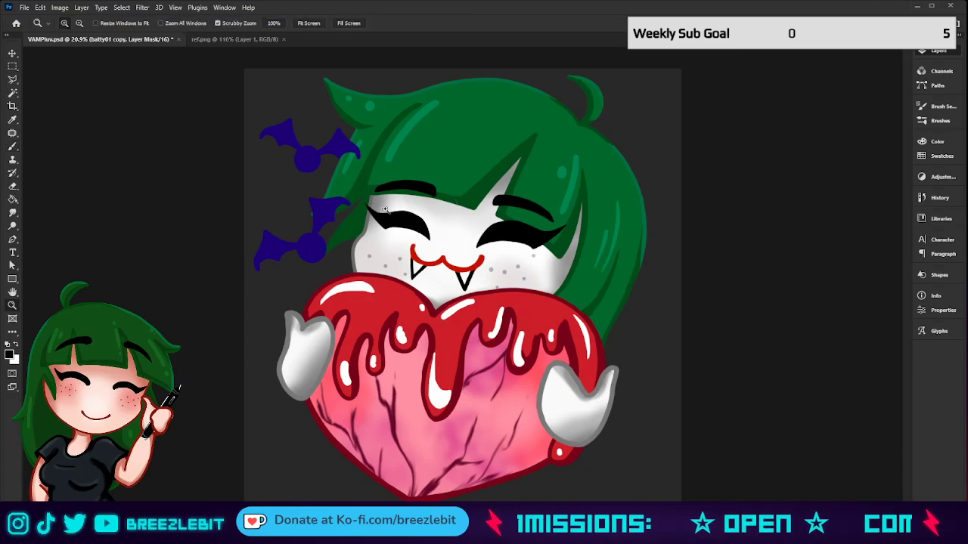
pyautogui.moveTo(380, 207); pyautogui.dragTo(433, 219)
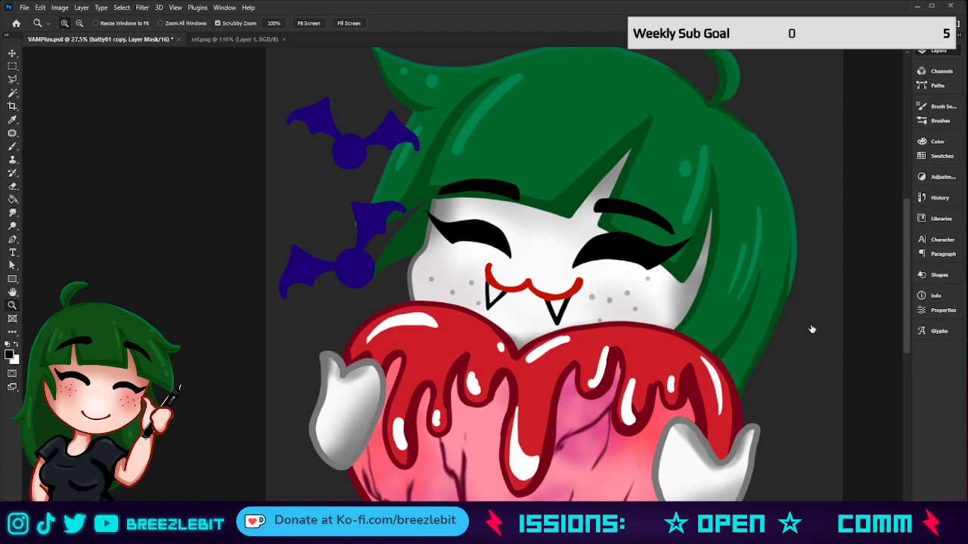
pyautogui.moveTo(395, 223); pyautogui.dragTo(530, 202)
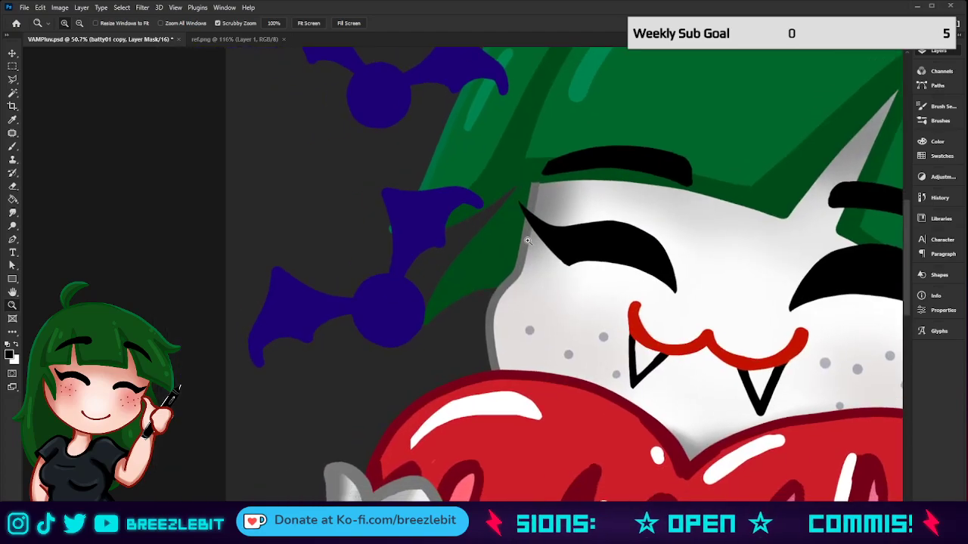
pyautogui.hotkey('ctrl', 'e')
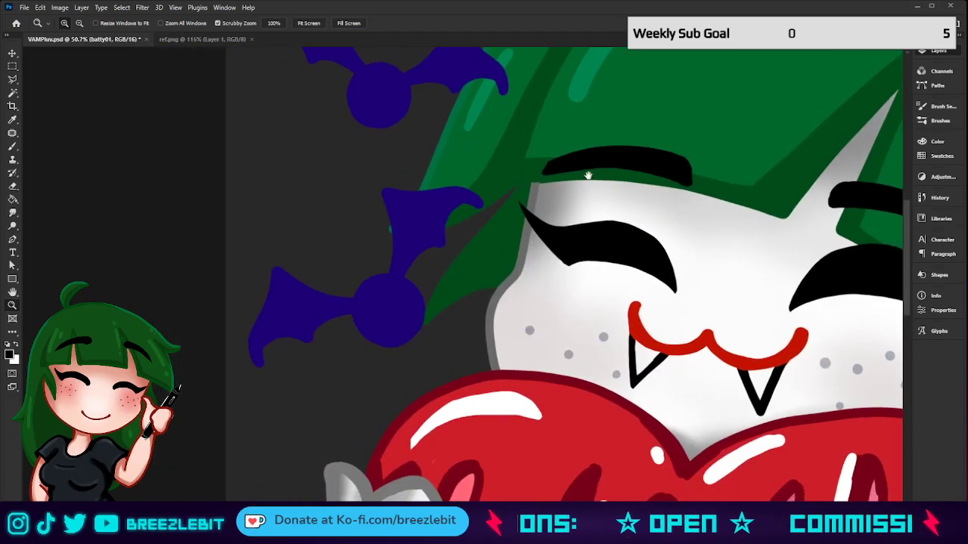
# Paint two pointed ears on the upper bat's head with a small brush, using the bat's sampled dark blue-violet.
pyautogui.moveTo(589, 176); pyautogui.dragTo(588, 356)
pyautogui.press('v')
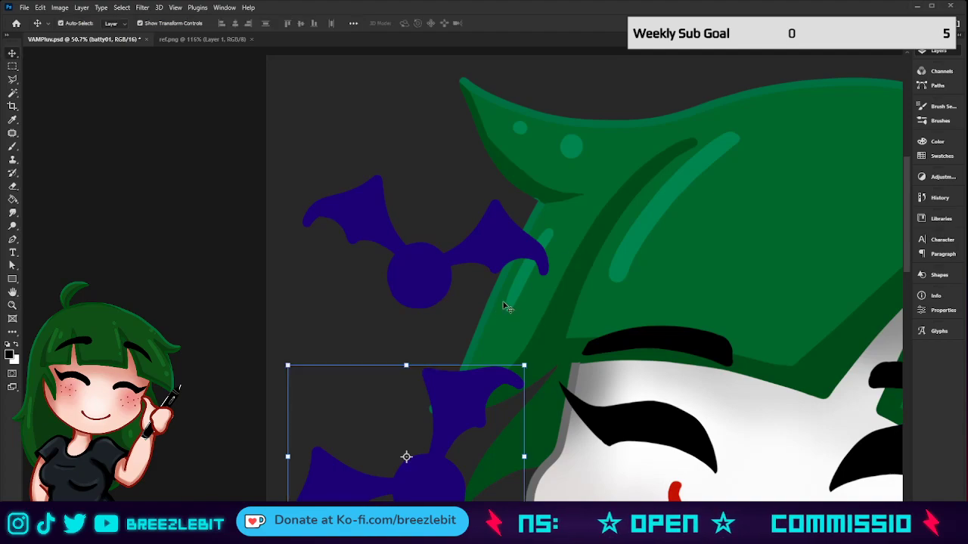
pyautogui.press('i')
pyautogui.click(432, 465)
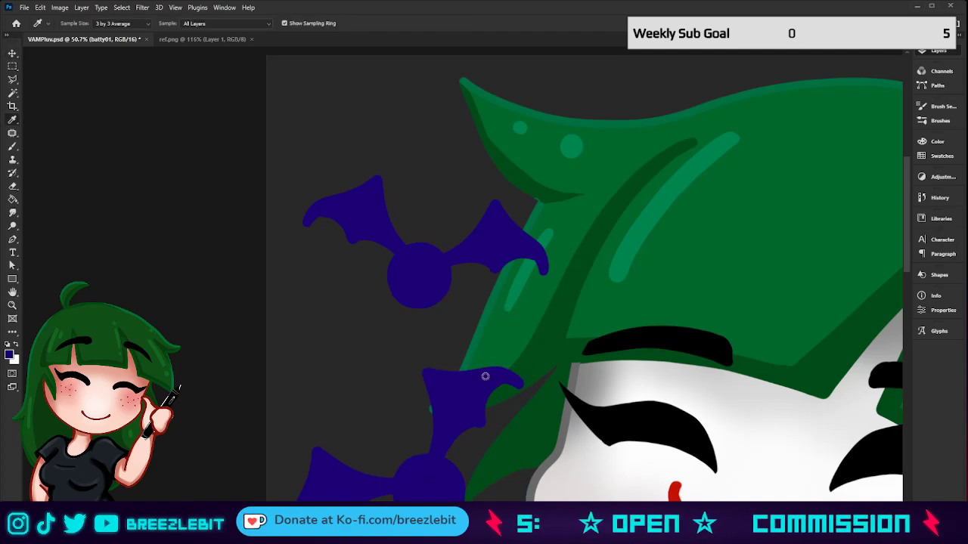
pyautogui.press('b')
pyautogui.press('[')
pyautogui.press('[')
pyautogui.press('[')
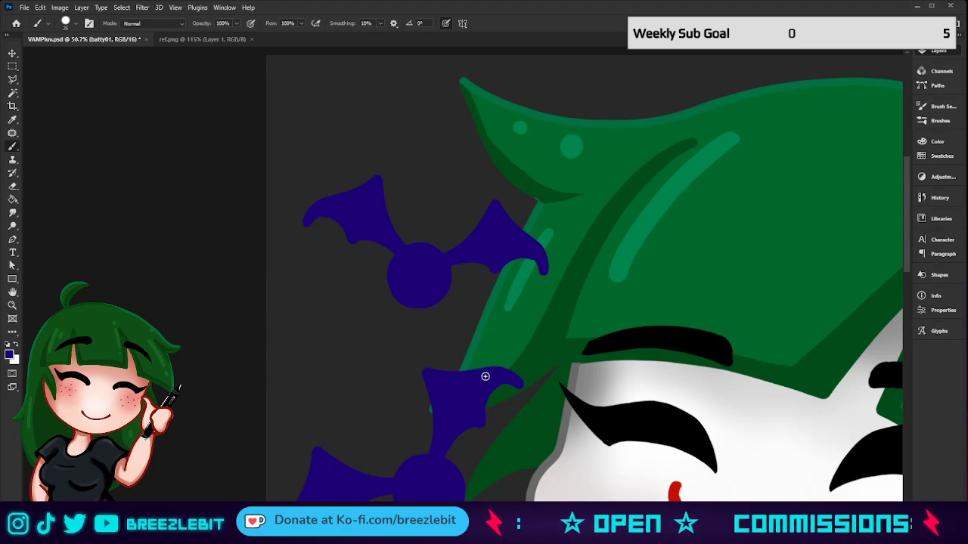
pyautogui.press('[')
pyautogui.moveTo(410, 240)
pyautogui.mouseDown()
pyautogui.moveTo(423, 258)
pyautogui.moveTo(444, 248)
pyautogui.moveTo(445, 217)
pyautogui.moveTo(428, 248)
pyautogui.moveTo(440, 261)
pyautogui.moveTo(440, 230)
pyautogui.mouseUp()
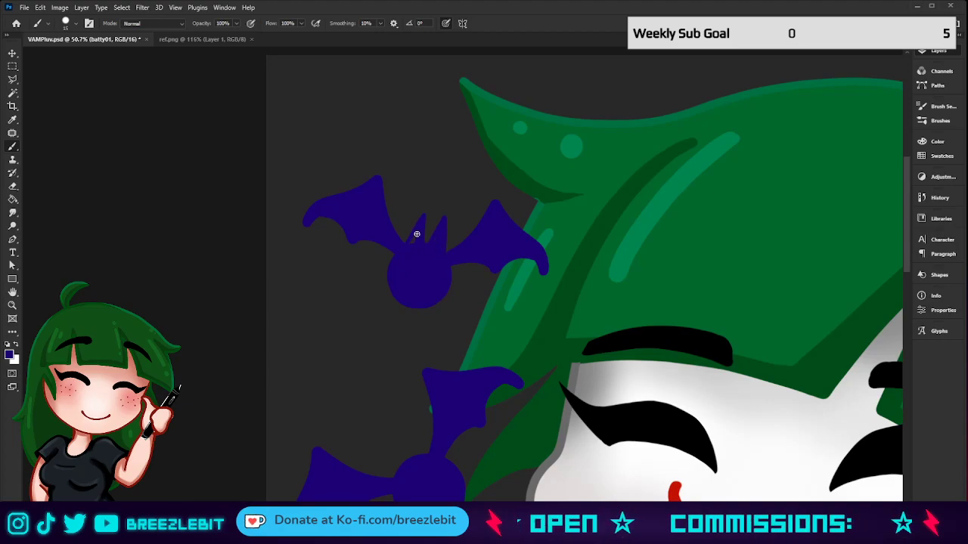
# Rotate the canvas until the lower bat is level and paint two filled pointed ears on its head.
pyautogui.press('z')
pyautogui.moveTo(536, 265); pyautogui.dragTo(523, 306)
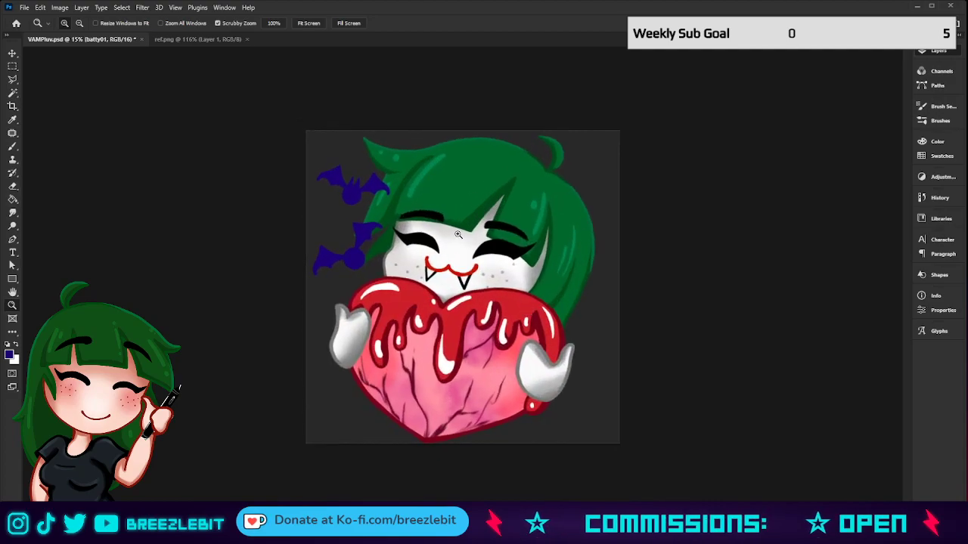
pyautogui.moveTo(387, 267); pyautogui.dragTo(426, 268)
pyautogui.moveTo(413, 215); pyautogui.dragTo(460, 278)
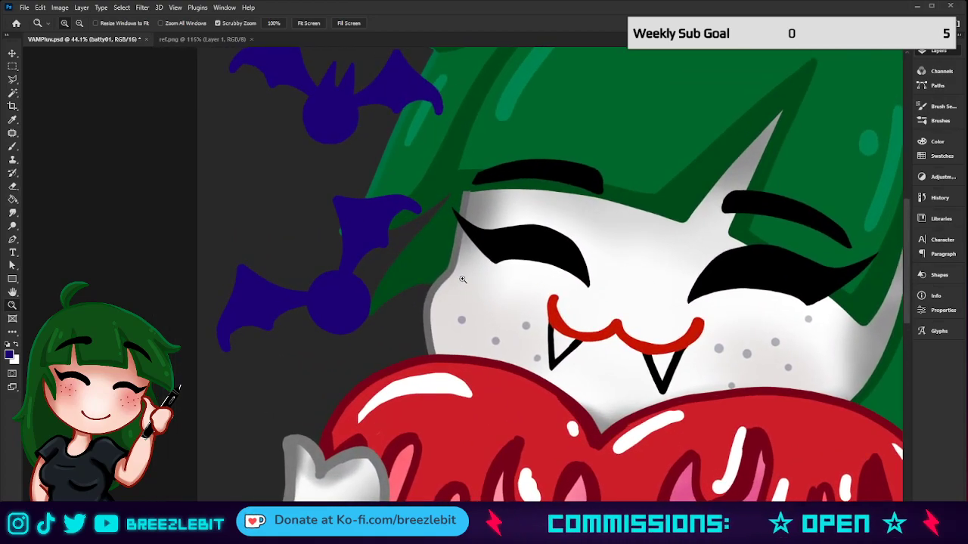
pyautogui.press('r')
pyautogui.moveTo(462, 279); pyautogui.dragTo(556, 322)
pyautogui.press('b')
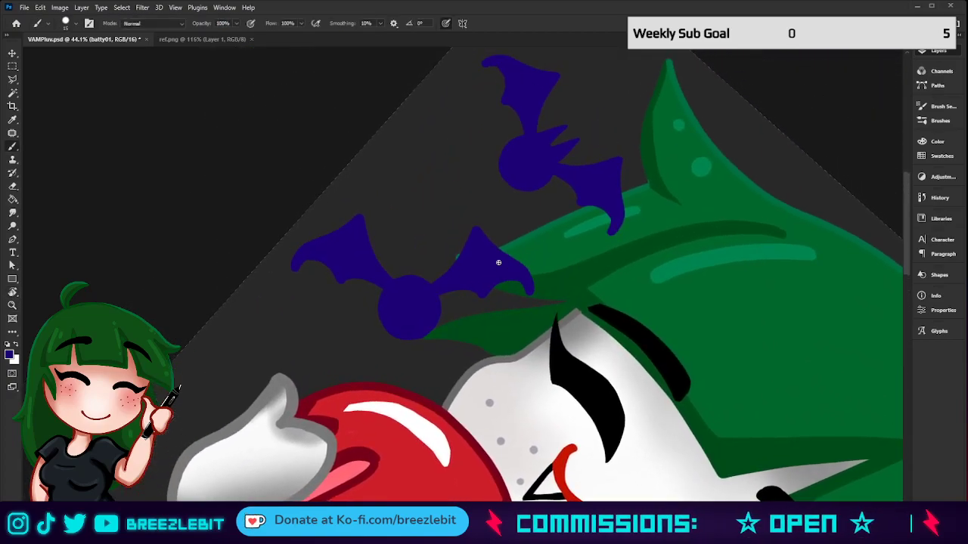
pyautogui.moveTo(398, 275); pyautogui.dragTo(409, 249)
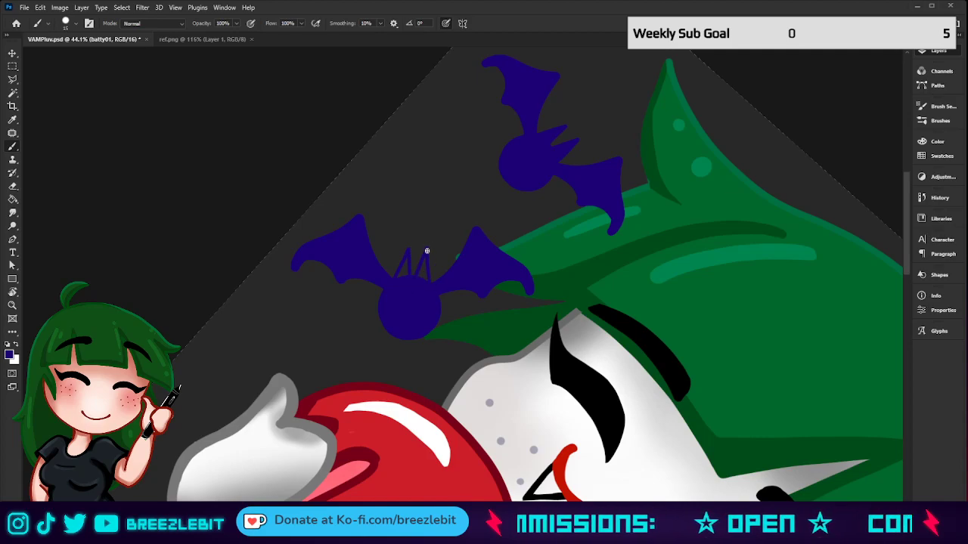
pyautogui.moveTo(426, 251); pyautogui.dragTo(426, 286)
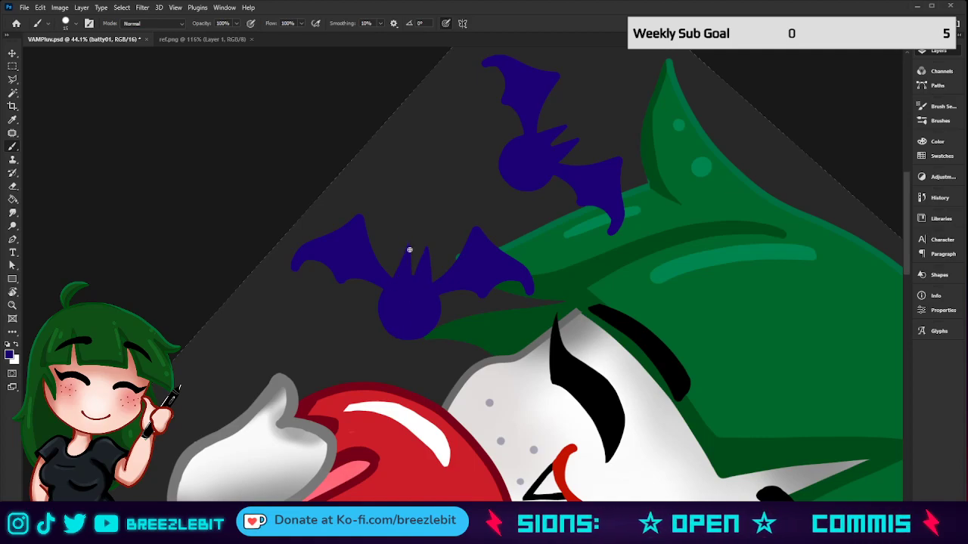
# Reset the canvas rotation to upright and hide the dark background so the emote sits on transparency.
pyautogui.press('z')
pyautogui.moveTo(570, 252); pyautogui.dragTo(525, 278)
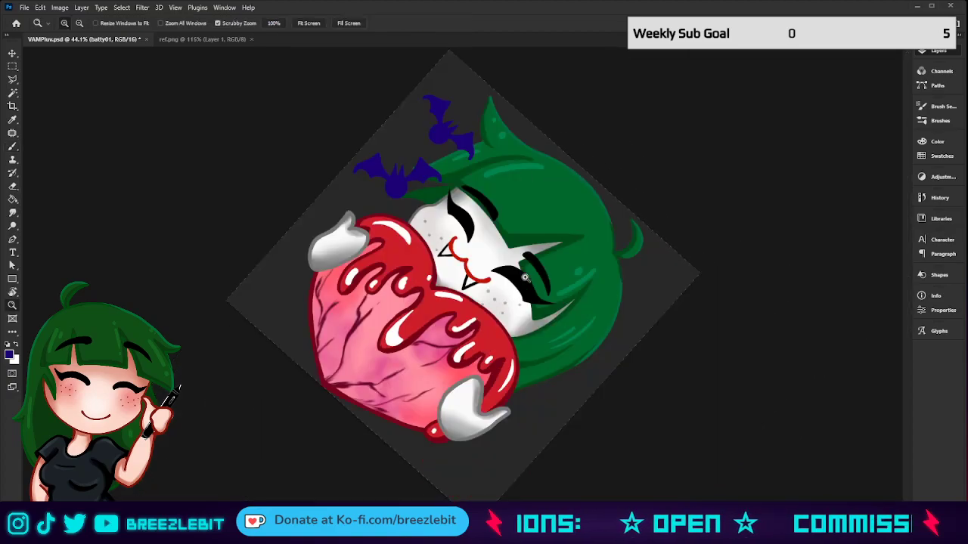
pyautogui.press('Escape')
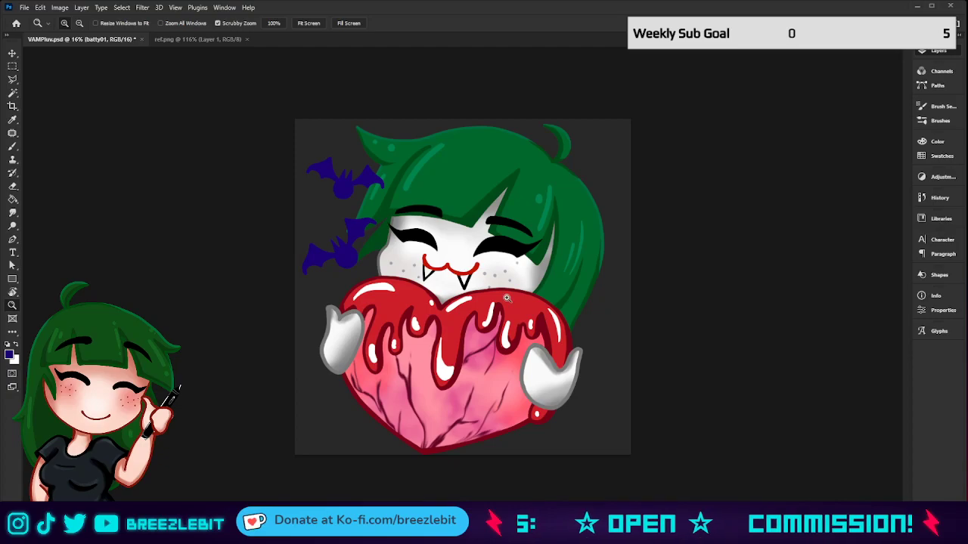
pyautogui.hotkey('ctrl', 'z')
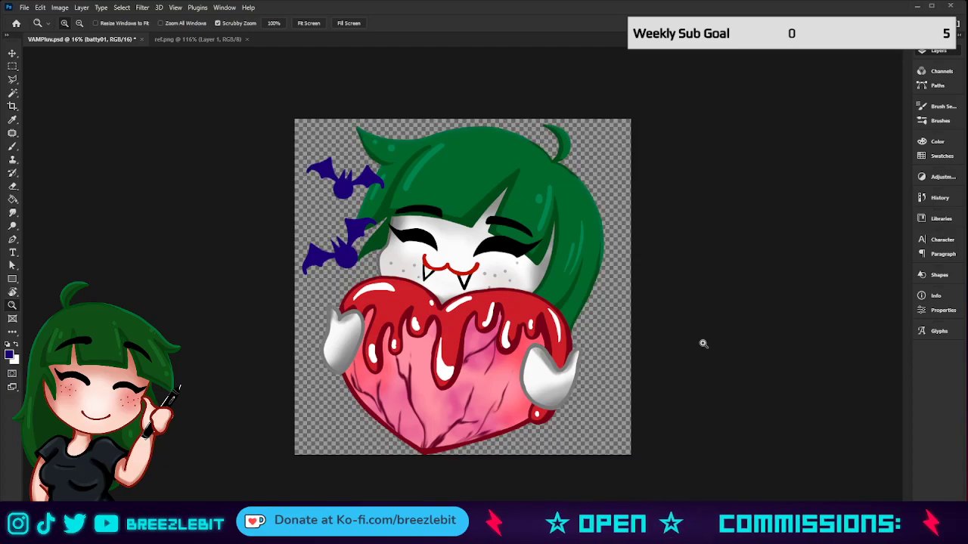
pyautogui.moveTo(702, 343); pyautogui.dragTo(706, 397)
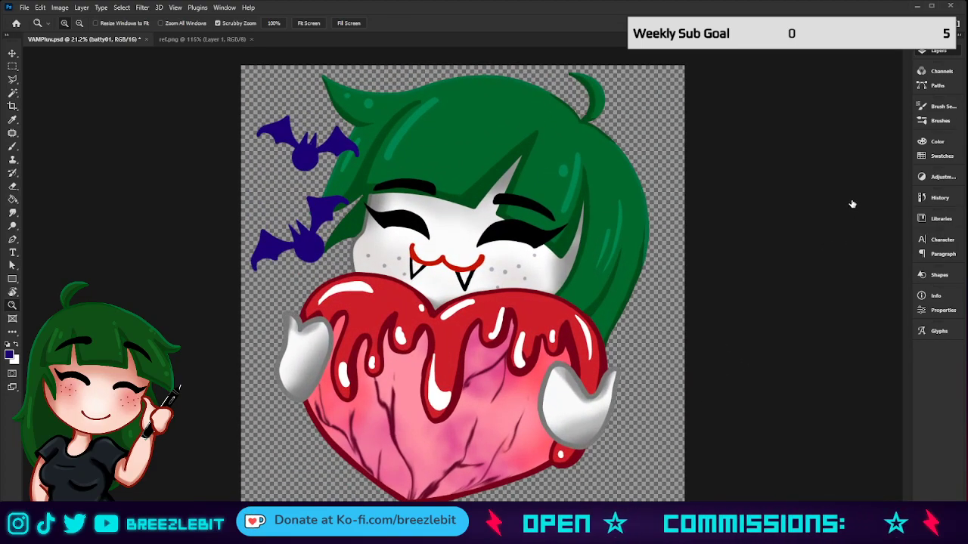
# Load the outline of the HURRR copy hair layer as a selection and make the batty01 copy layer mask active.
pyautogui.hotkey('ctrl', 'z')
pyautogui.click(354, 163)
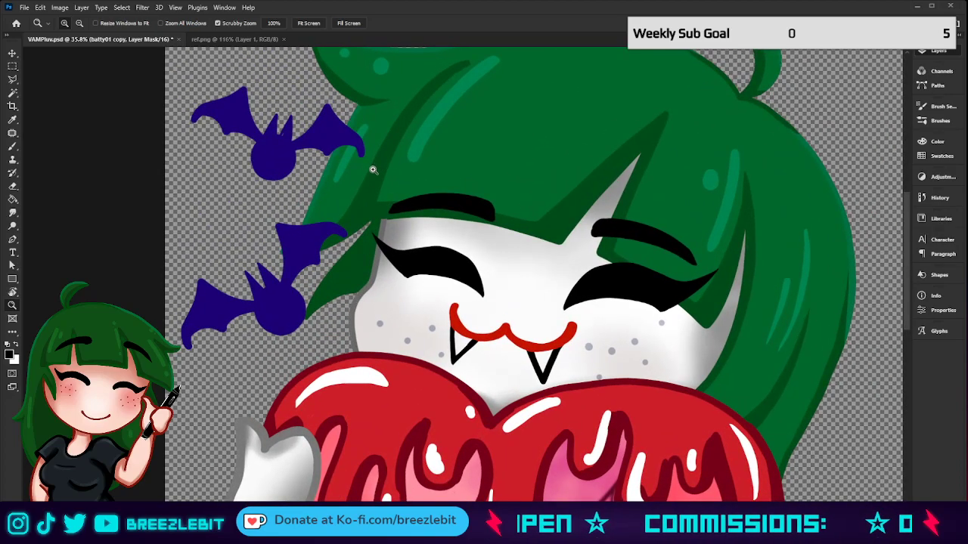
pyautogui.press('b')
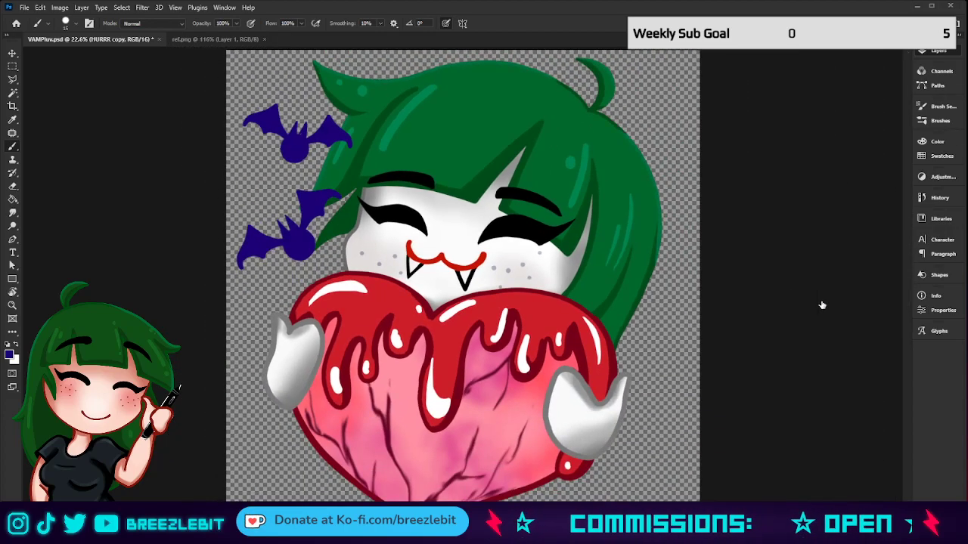
pyautogui.keyDown('ctrl'); pyautogui.click(821, 304); pyautogui.keyUp('ctrl')
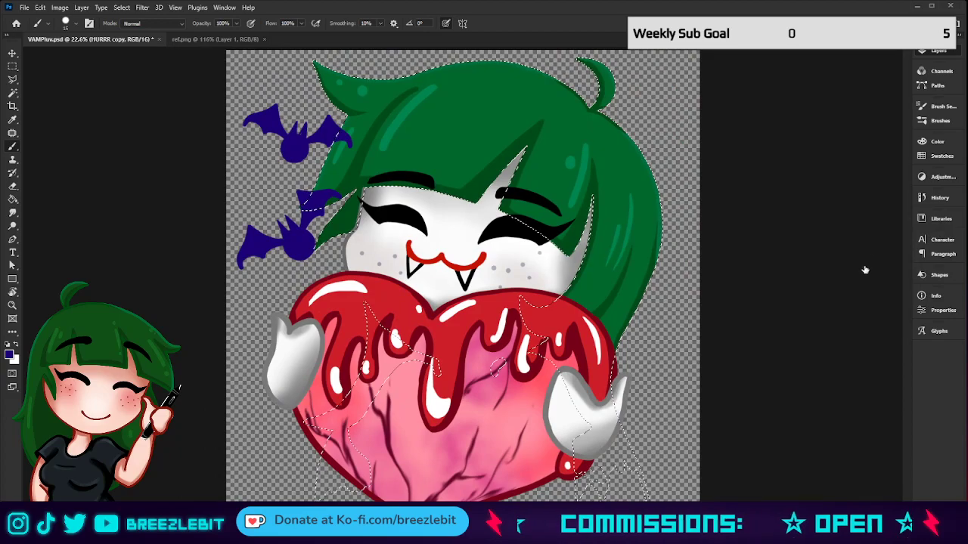
pyautogui.click(829, 180)
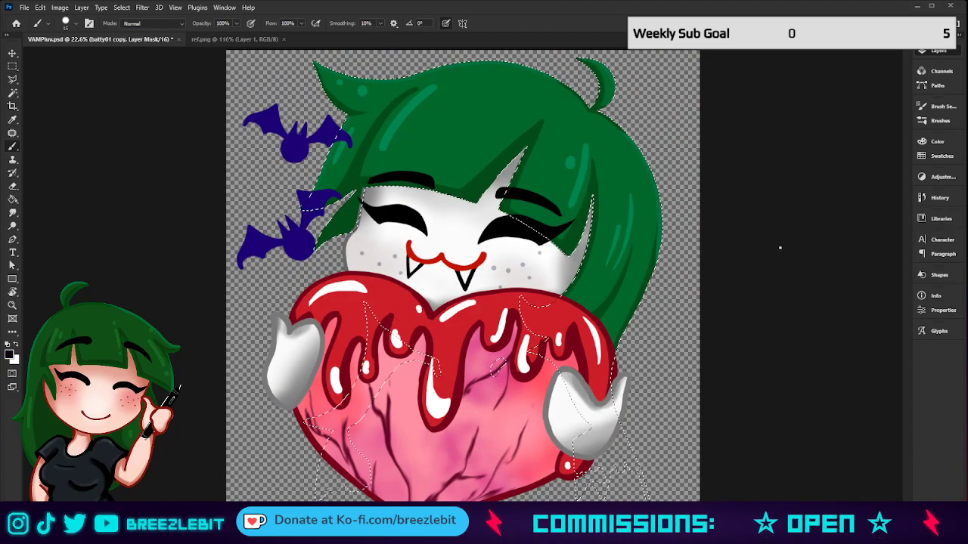
# Mask out the upper bat's wing tip where it overlaps the hair with a 100 px black brush, and clear the selection.
pyautogui.press(']')
pyautogui.press(']')
pyautogui.press(']')
pyautogui.press(']')
pyautogui.press(']')
pyautogui.press(']')
pyautogui.press(']')
pyautogui.press(']')
pyautogui.press(']')
pyautogui.press(']')
pyautogui.press(']')
pyautogui.press(']')
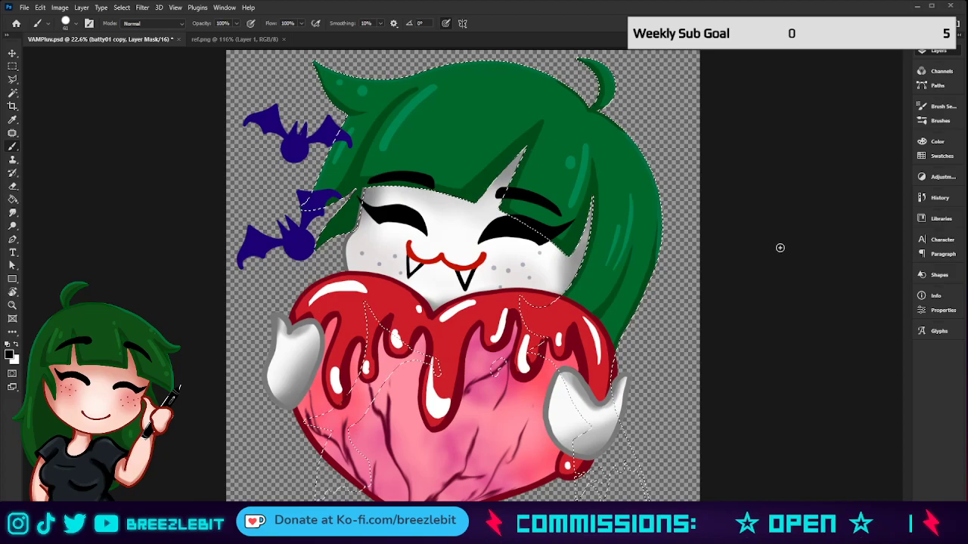
pyautogui.moveTo(342, 141)
pyautogui.mouseDown()
pyautogui.moveTo(339, 158)
pyautogui.moveTo(356, 132)
pyautogui.mouseUp()
pyautogui.hotkey('ctrl', 'd')
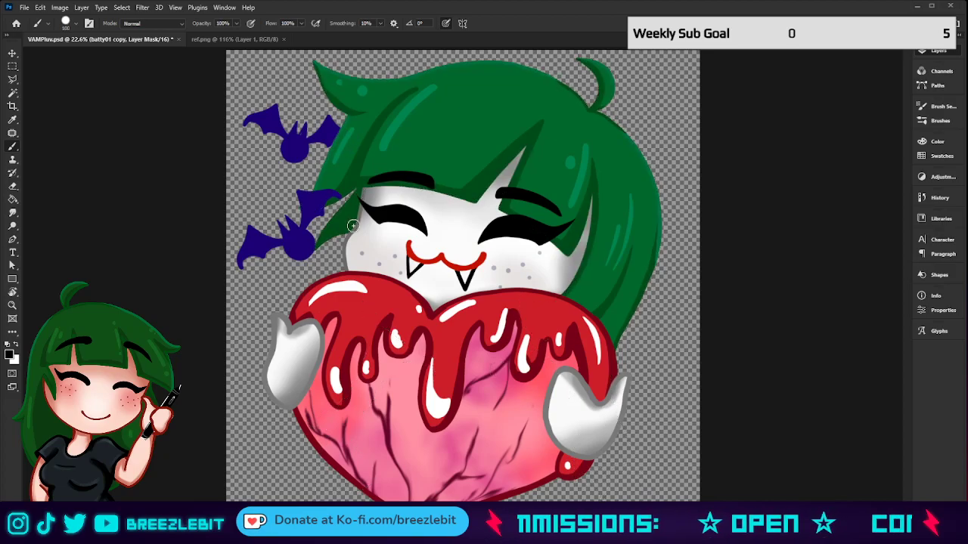
# Examine how the bats and the whole emote read at small size, and inspect the area where the bats meet the hair.
pyautogui.press('z')
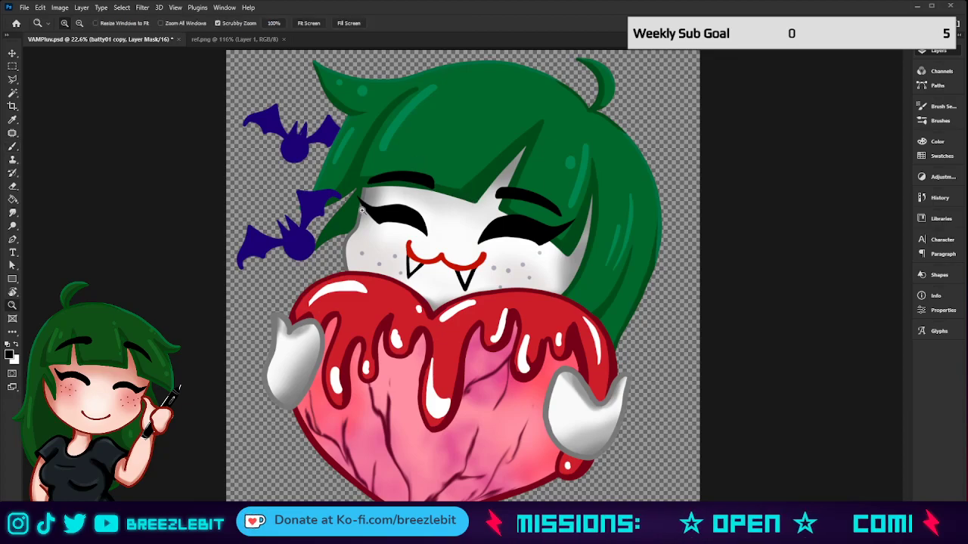
pyautogui.moveTo(361, 210); pyautogui.dragTo(303, 273)
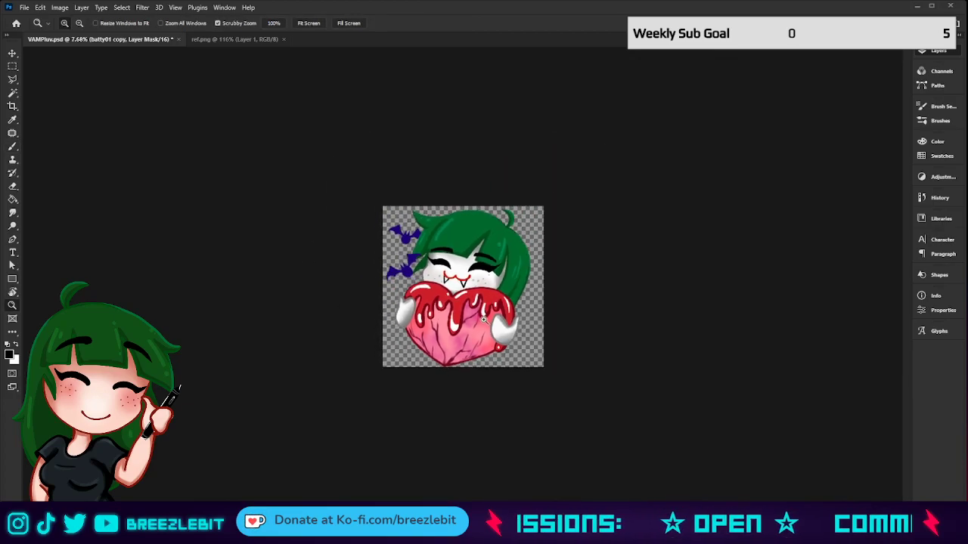
pyautogui.moveTo(483, 319); pyautogui.dragTo(463, 331)
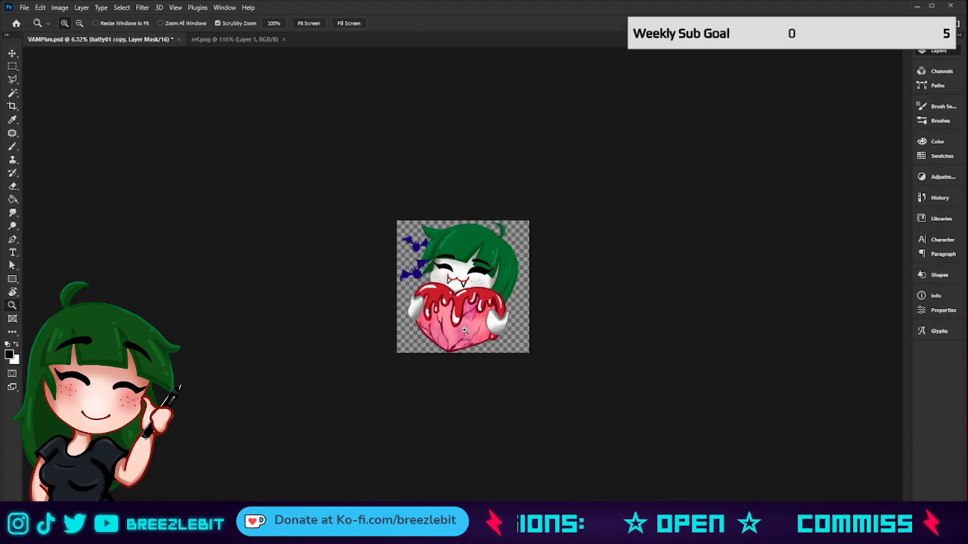
pyautogui.moveTo(502, 240); pyautogui.dragTo(537, 241)
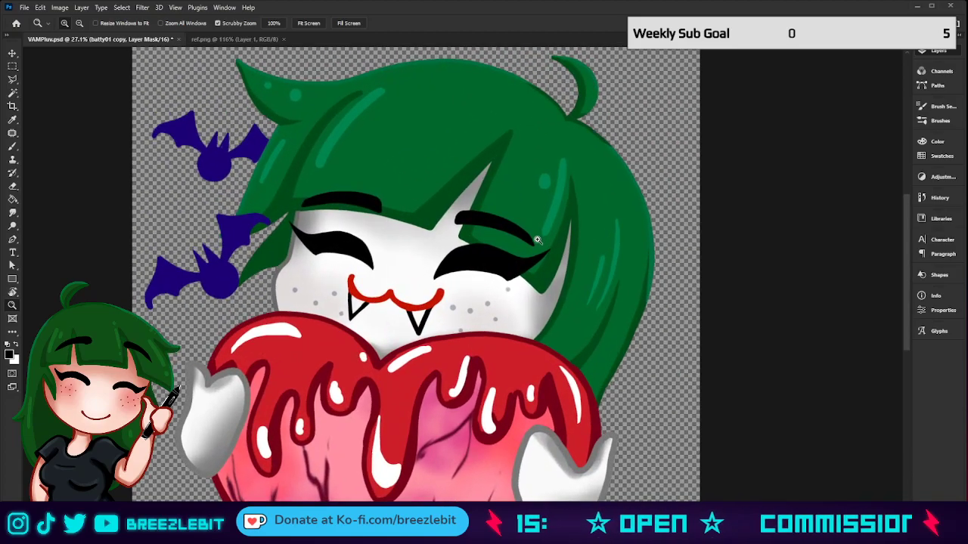
pyautogui.moveTo(432, 226); pyautogui.dragTo(517, 264)
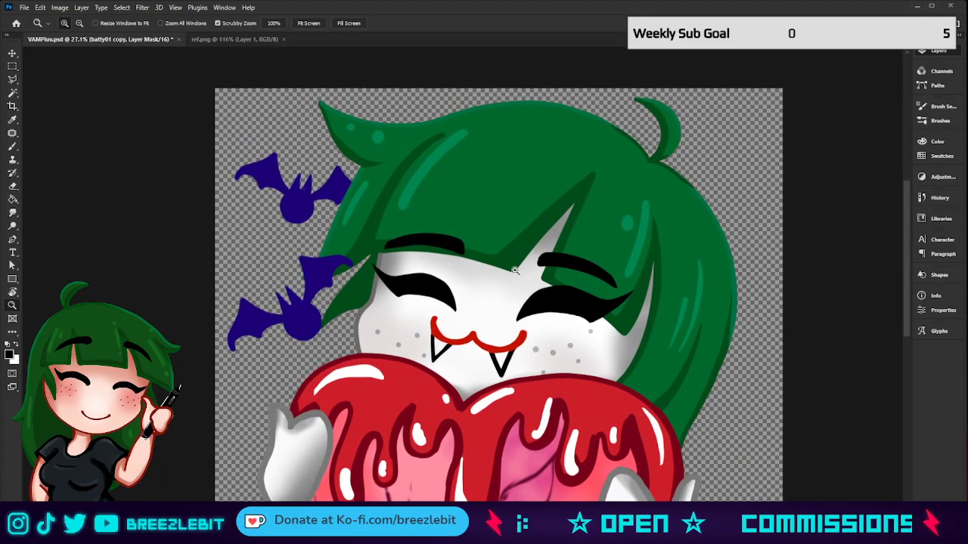
pyautogui.click(382, 279)
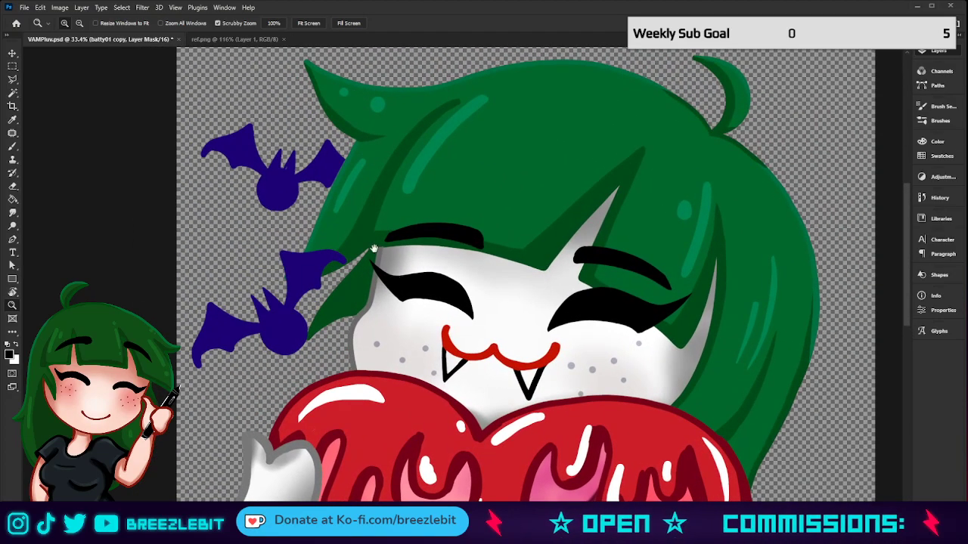
pyautogui.moveTo(375, 248); pyautogui.dragTo(424, 269)
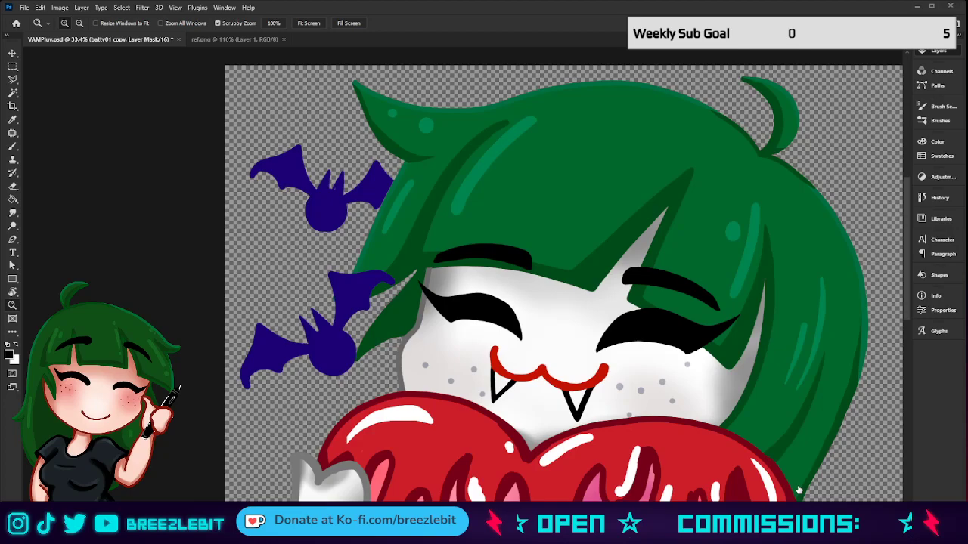
# Show the dark background again and add a shading layer for the lower bat above batty01, with a darker navy as the painting colour.
pyautogui.moveTo(363, 205); pyautogui.dragTo(371, 216)
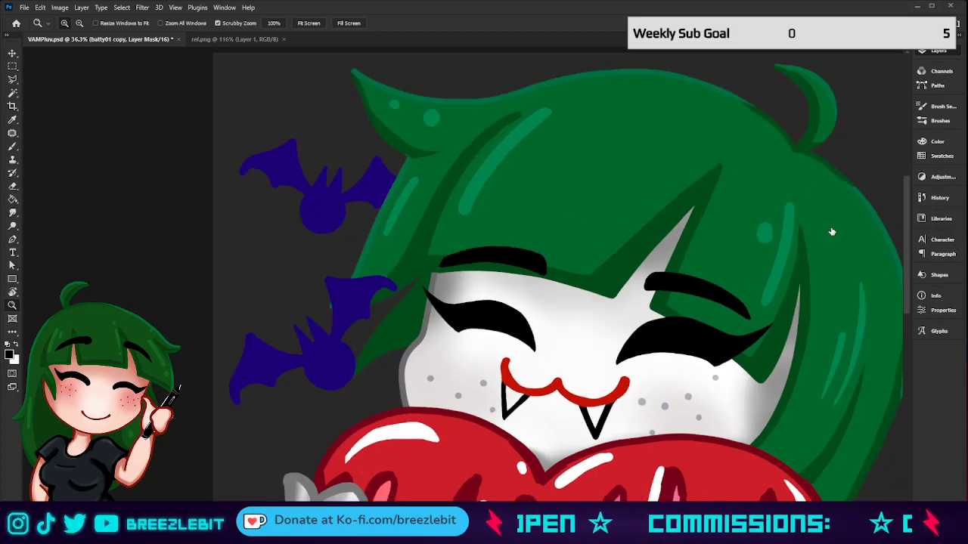
pyautogui.click(827, 199)
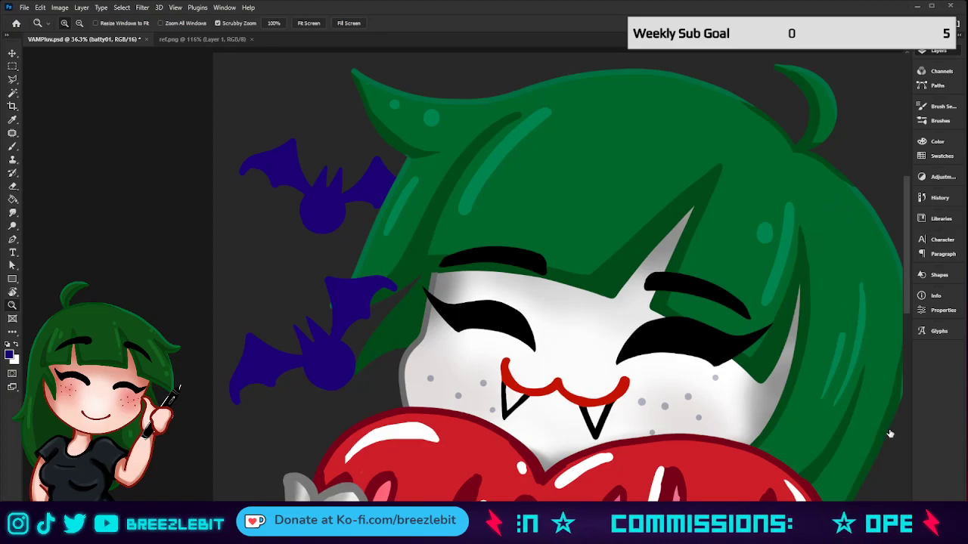
pyautogui.press('i')
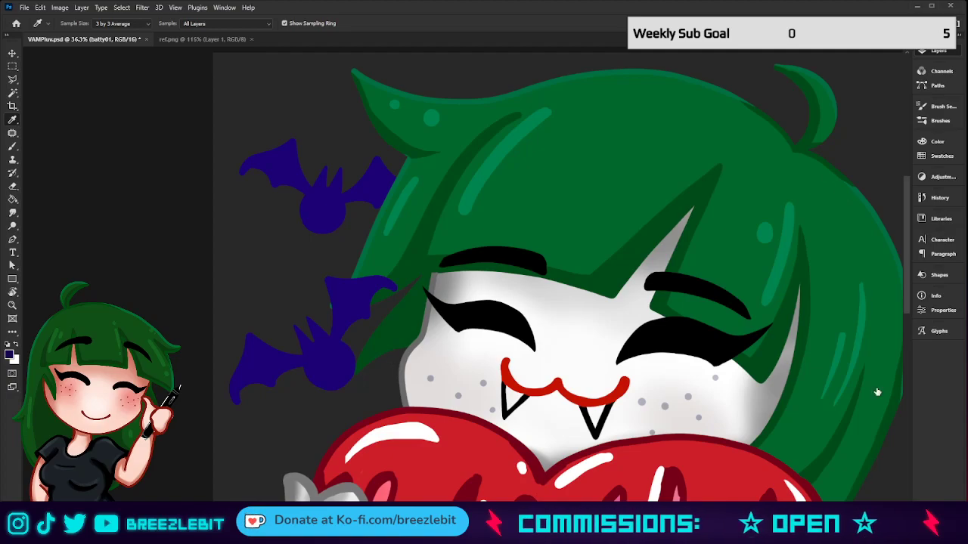
pyautogui.click(842, 305)
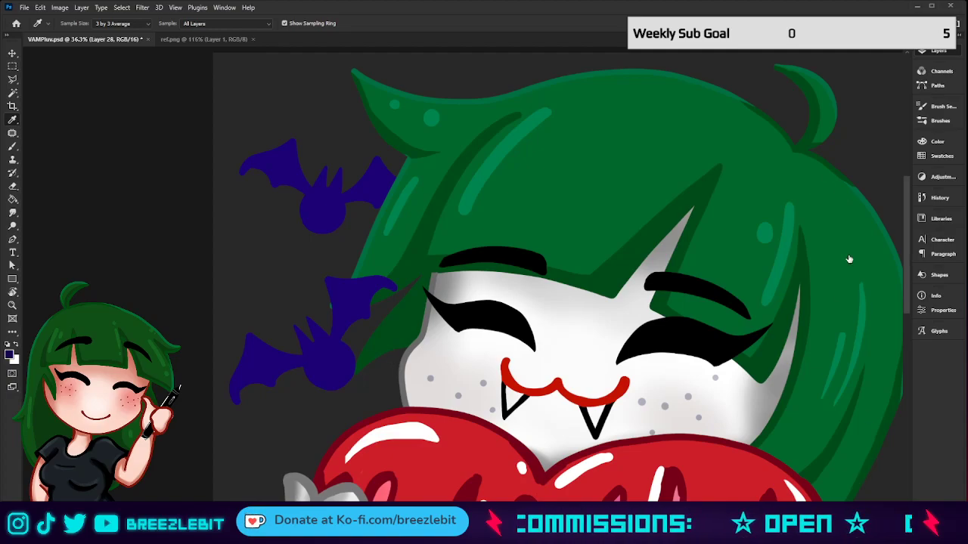
# Shade the lower bat with a 50 px darker navy brush, outlining its round head and painting the edges and ribs of both wings.
pyautogui.press('b')
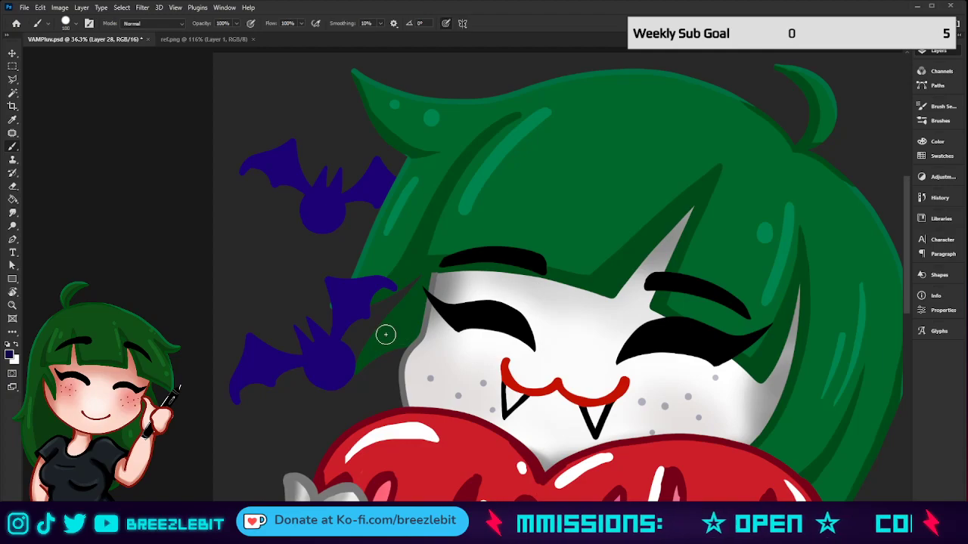
pyautogui.press('[')
pyautogui.press('[')
pyautogui.press('[')
pyautogui.press('[')
pyautogui.press('[')
pyautogui.press('[')
pyautogui.press('[')
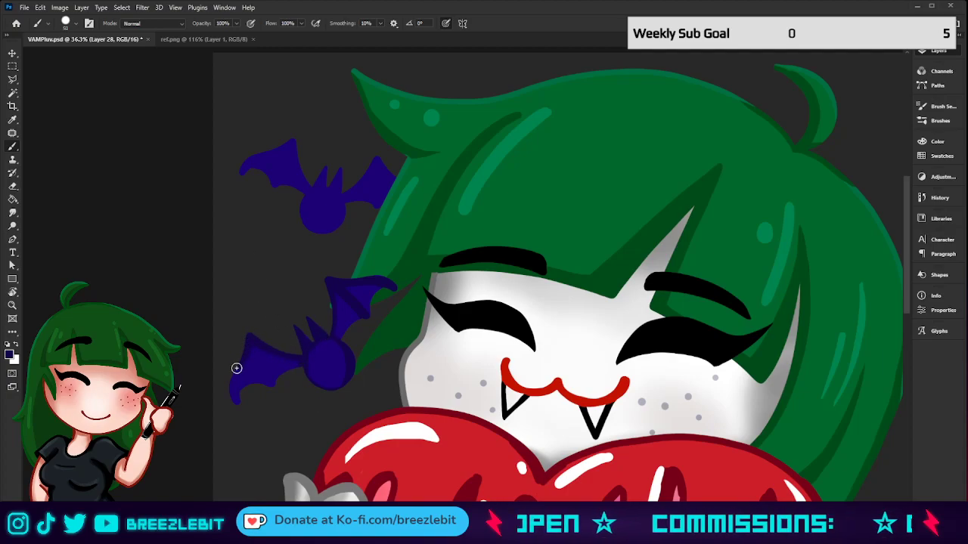
pyautogui.moveTo(232, 391); pyautogui.dragTo(244, 410)
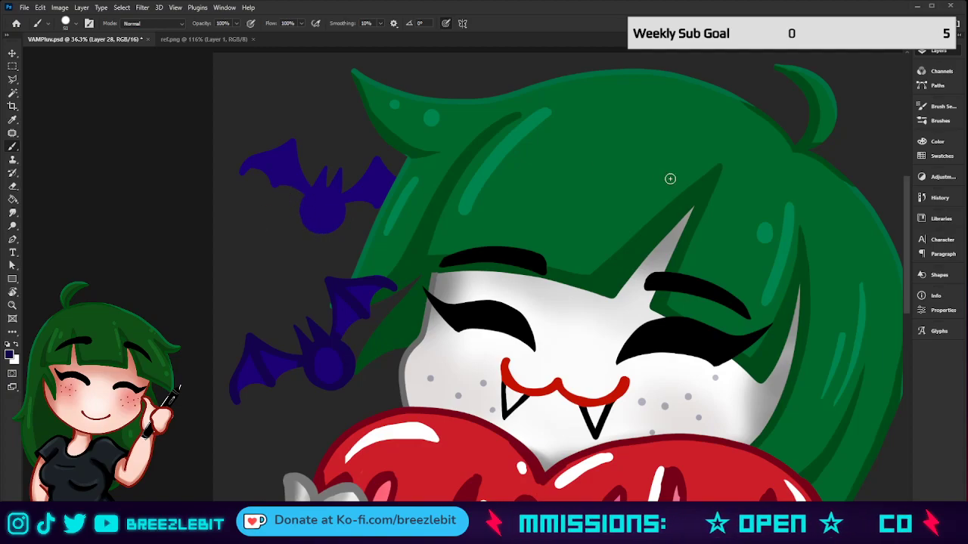
# Lasso the upper bat's two ears on the batty01 layer and put them on a layer of their own.
pyautogui.click(798, 219)
pyautogui.click(798, 220)
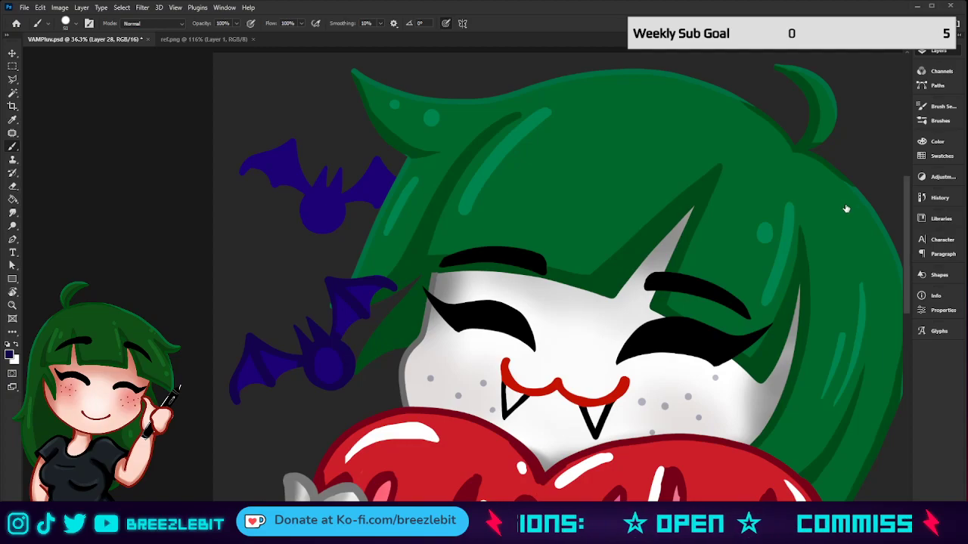
pyautogui.press('l')
pyautogui.click(348, 211)
pyautogui.click(298, 193)
pyautogui.click(332, 150)
pyautogui.click(350, 170)
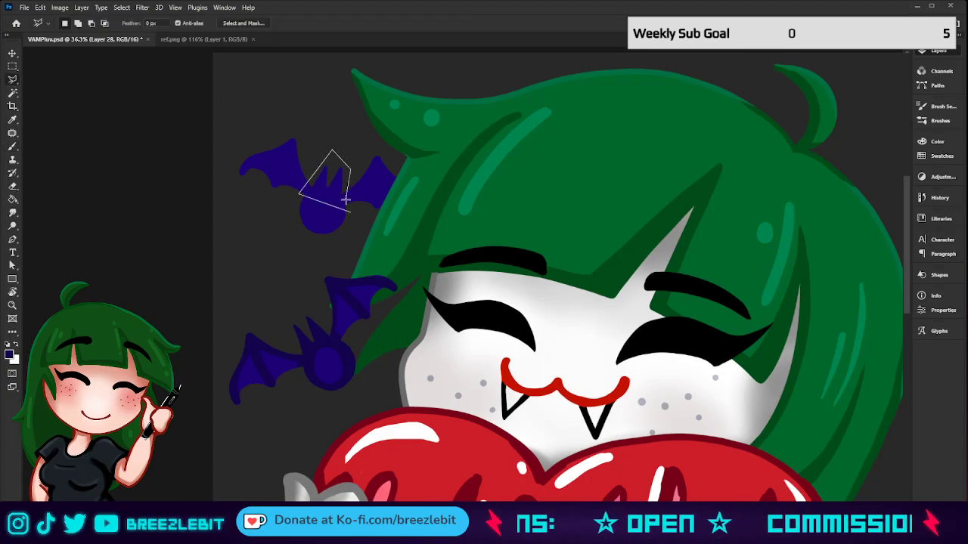
pyautogui.click(346, 199)
pyautogui.click(347, 213)
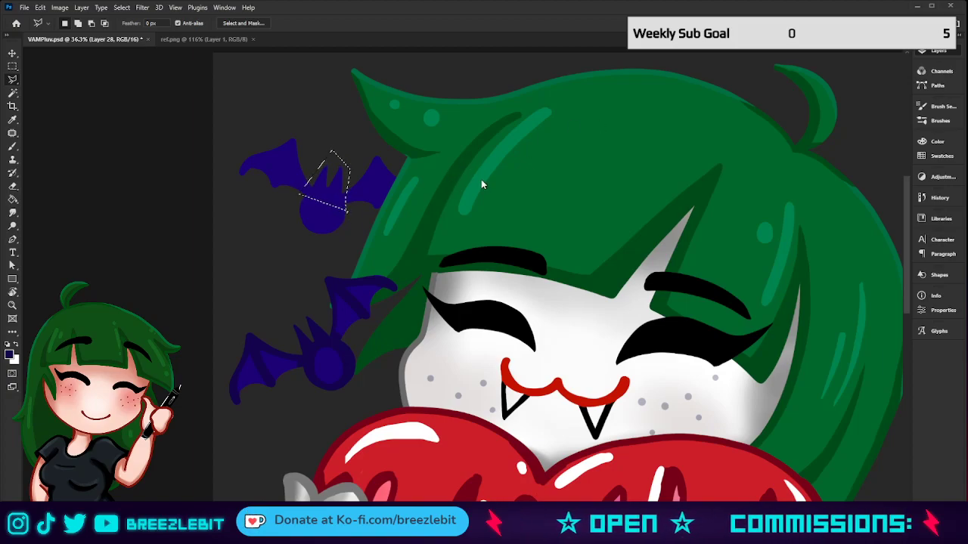
pyautogui.click(856, 225)
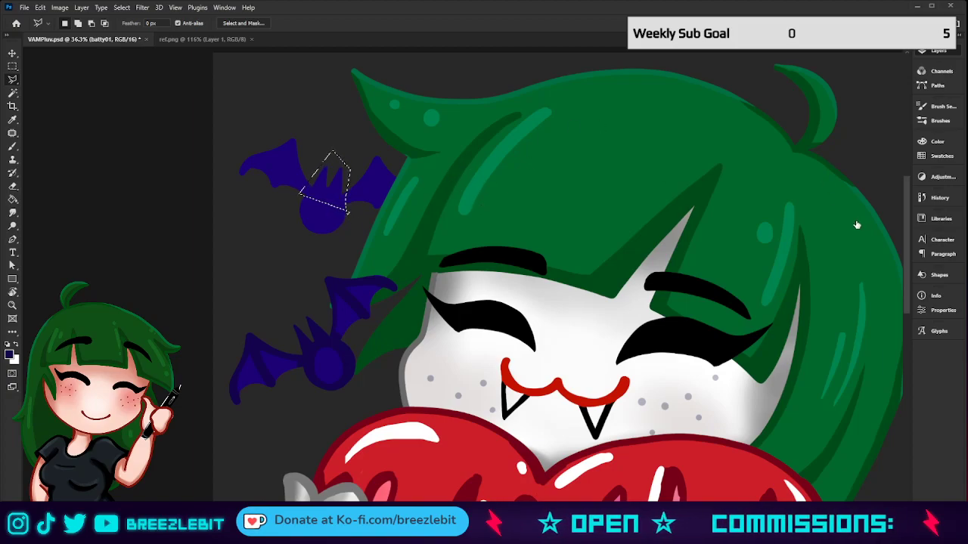
pyautogui.hotkey('ctrl', 'j')
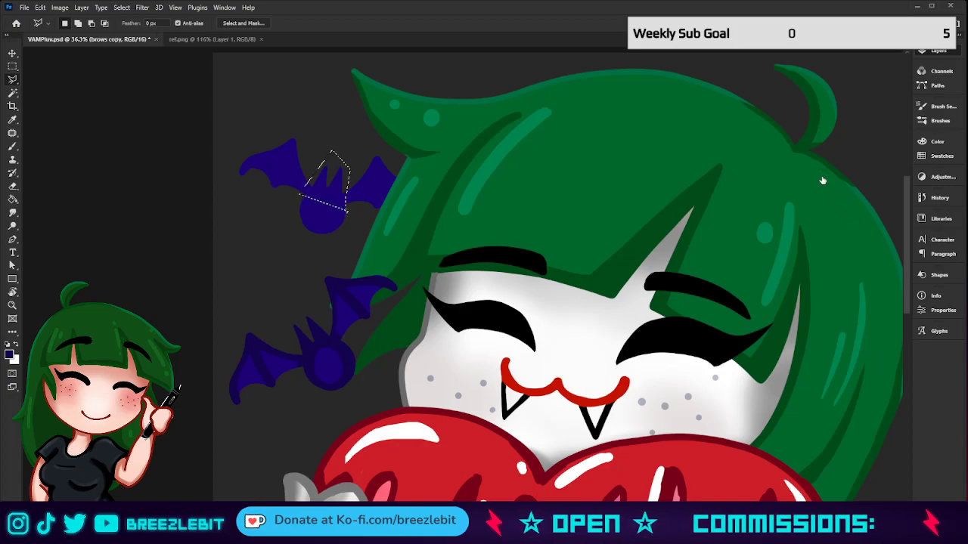
pyautogui.hotkey('ctrl', 'j')
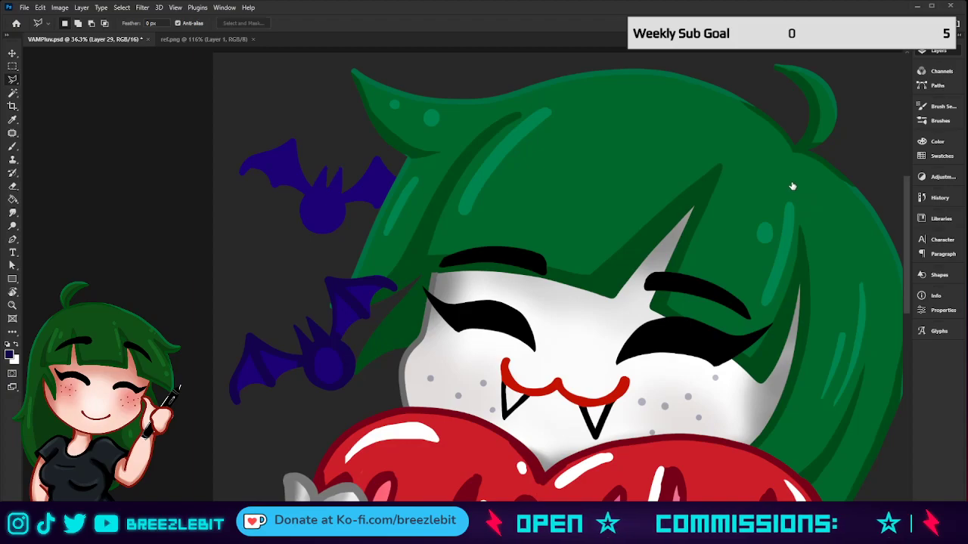
# Merge the separated ears into the upper bat's batty01 copy layer.
pyautogui.click(797, 245)
pyautogui.click(797, 245)
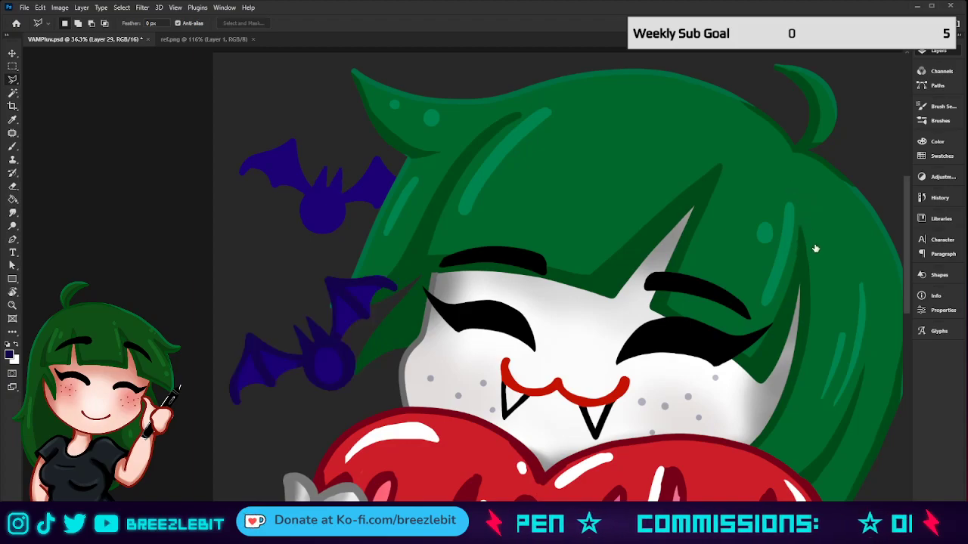
pyautogui.click(815, 249)
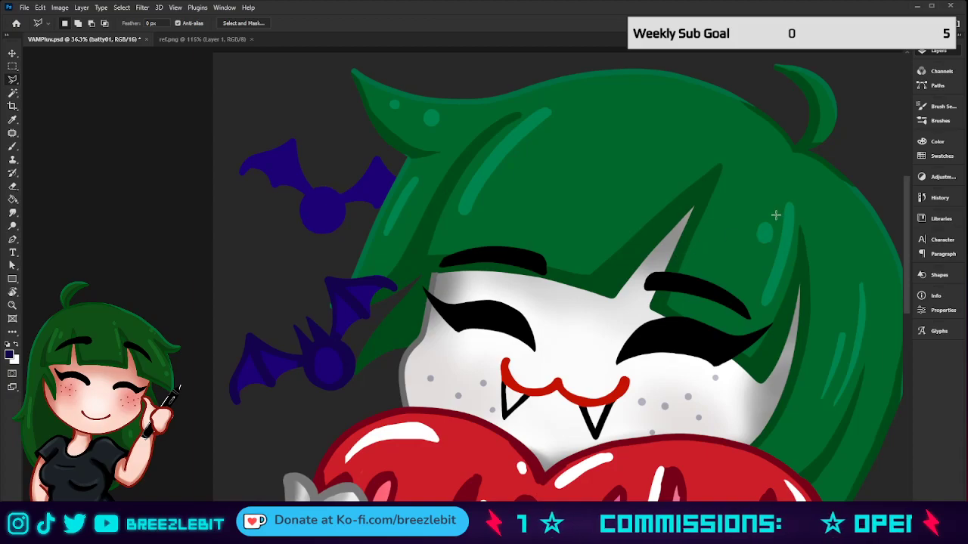
pyautogui.hotkey('alt', ']')
pyautogui.hotkey('alt', ']')
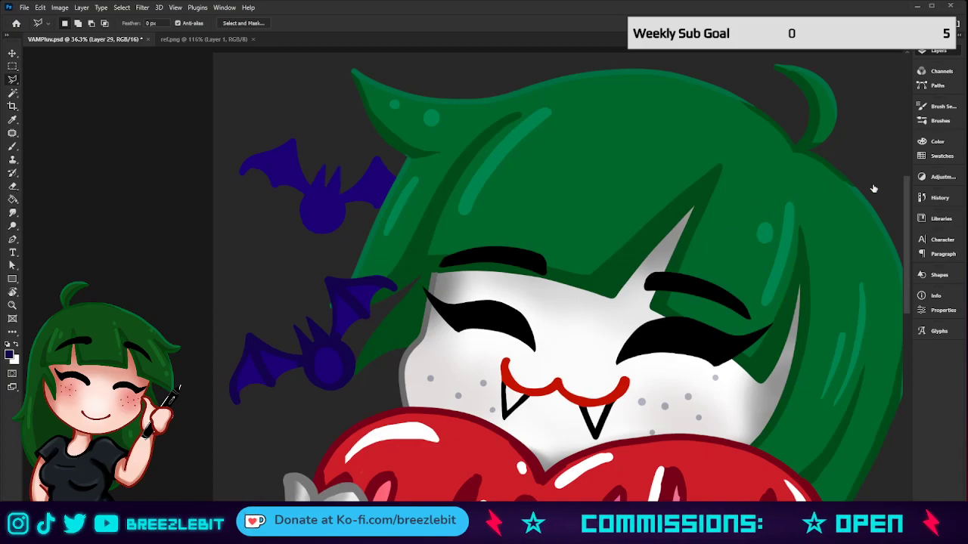
pyautogui.hotkey('ctrl', 't')
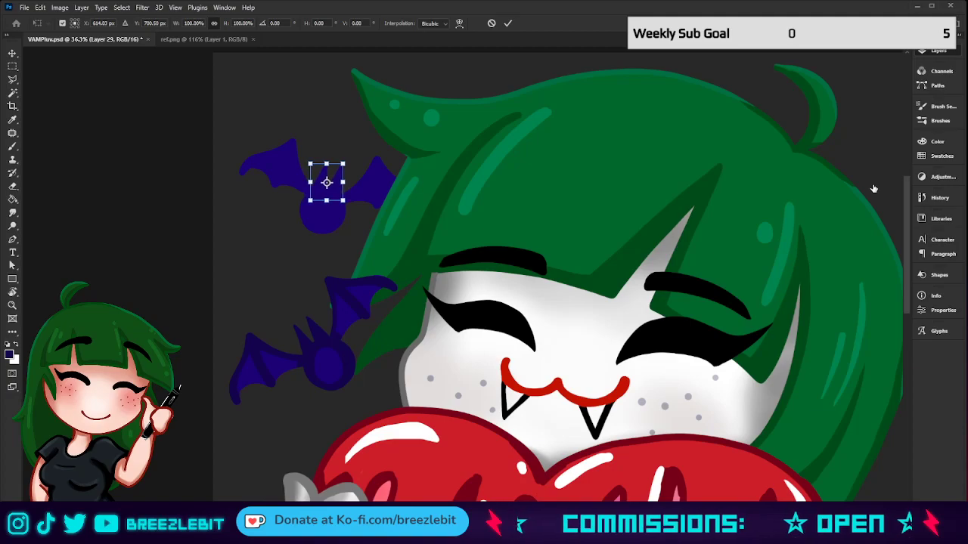
pyautogui.press('Return')
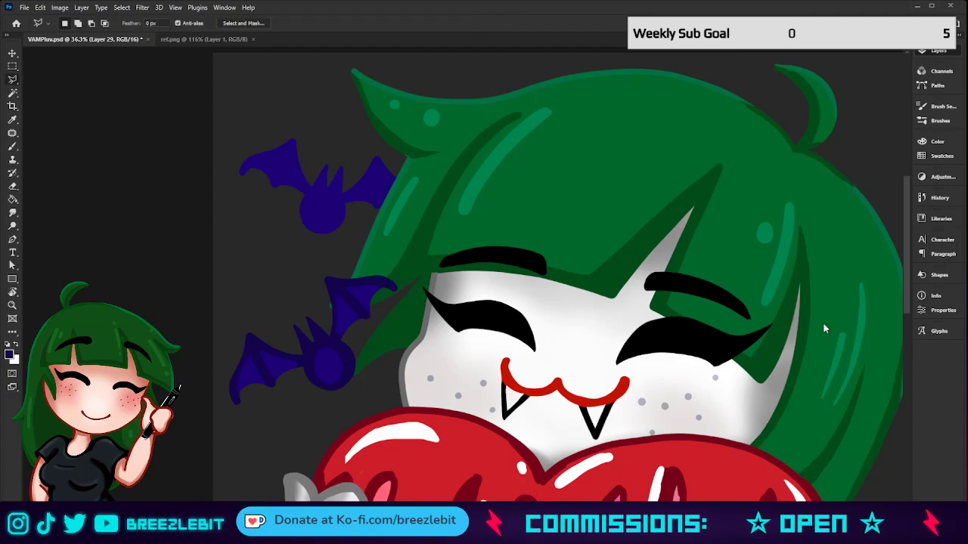
pyautogui.hotkey('ctrl', 'e')
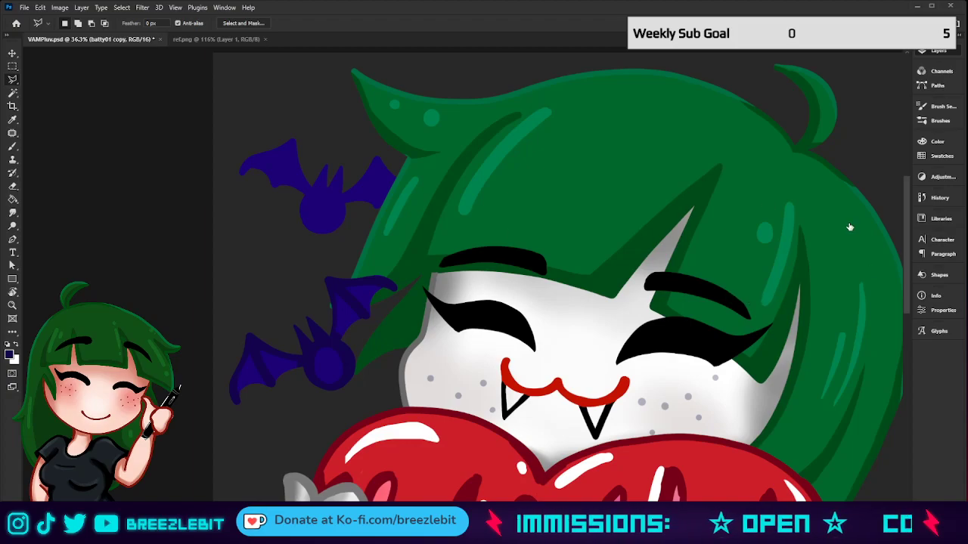
# Shade the upper bat's head rim and wing ribs in darker navy on a new layer clipped to the bat.
pyautogui.hotkey('alt', ']')
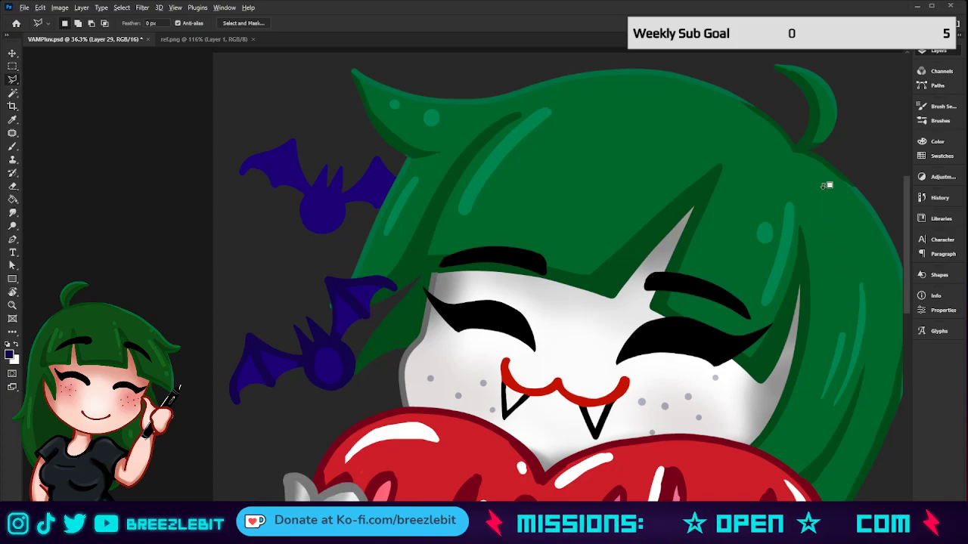
pyautogui.press('b')
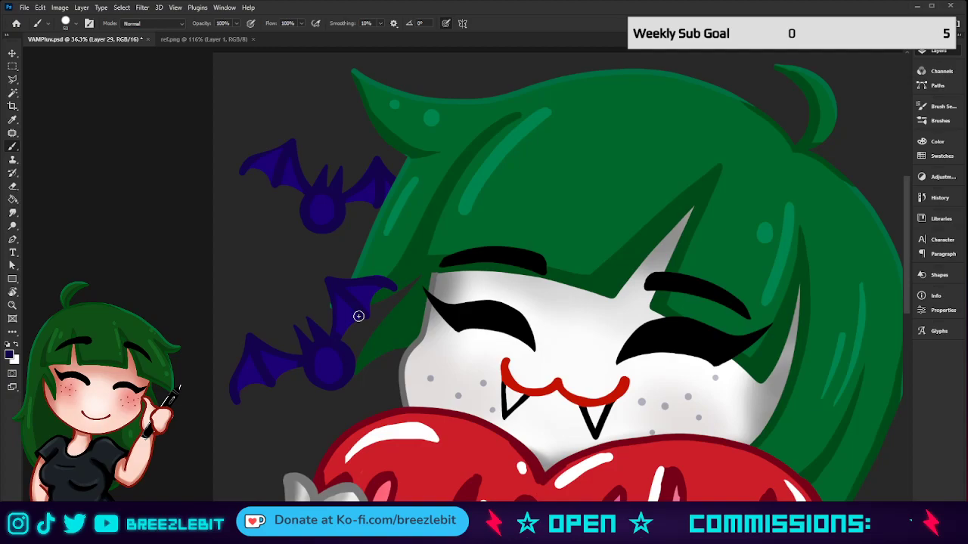
pyautogui.press('z')
pyautogui.moveTo(508, 349); pyautogui.dragTo(455, 349)
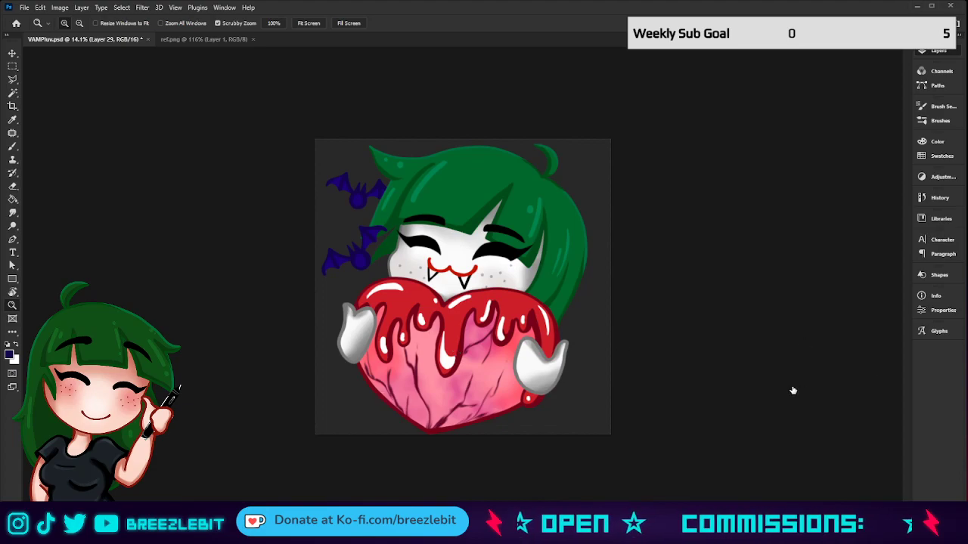
# Rotate the freckles layer about 2.3° clockwise and shift it up so the freckles sit higher on the cheeks.
pyautogui.hotkey('alt', '[')
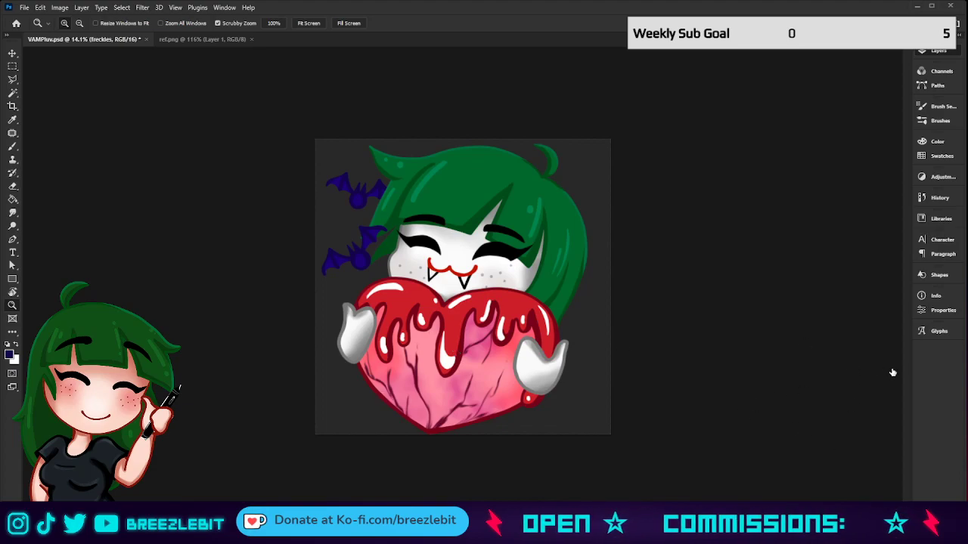
pyautogui.hotkey('ctrl', 't')
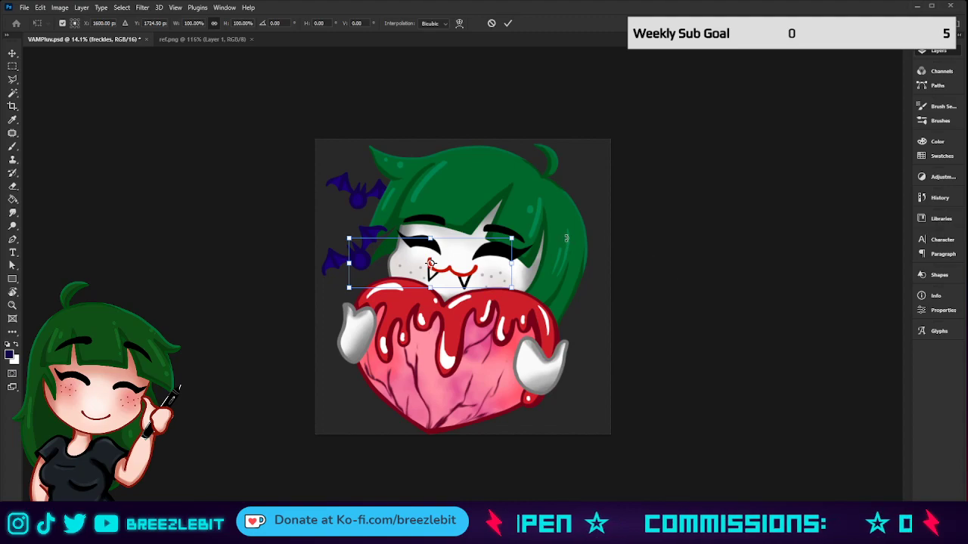
pyautogui.moveTo(565, 238); pyautogui.dragTo(560, 279)
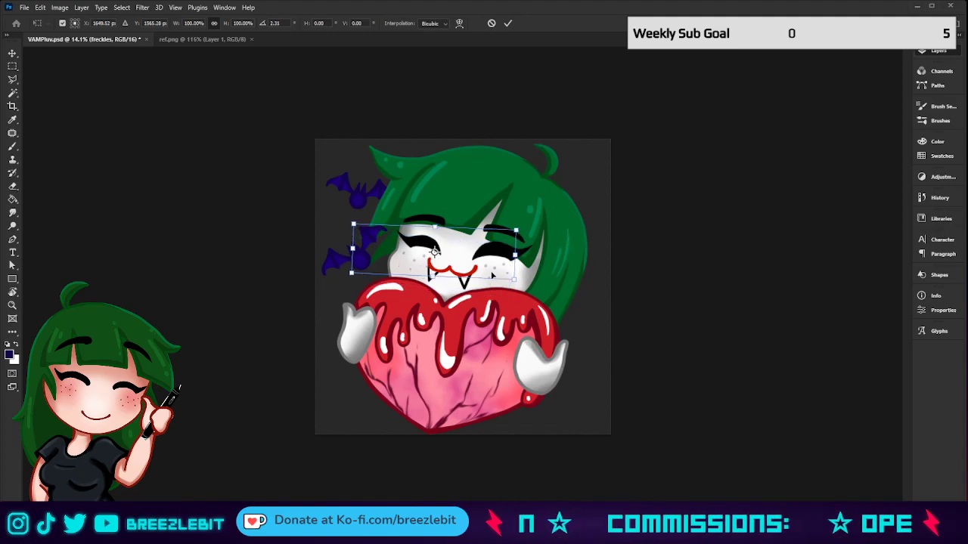
pyautogui.press('Left')
pyautogui.press('Left')
pyautogui.press('Left')
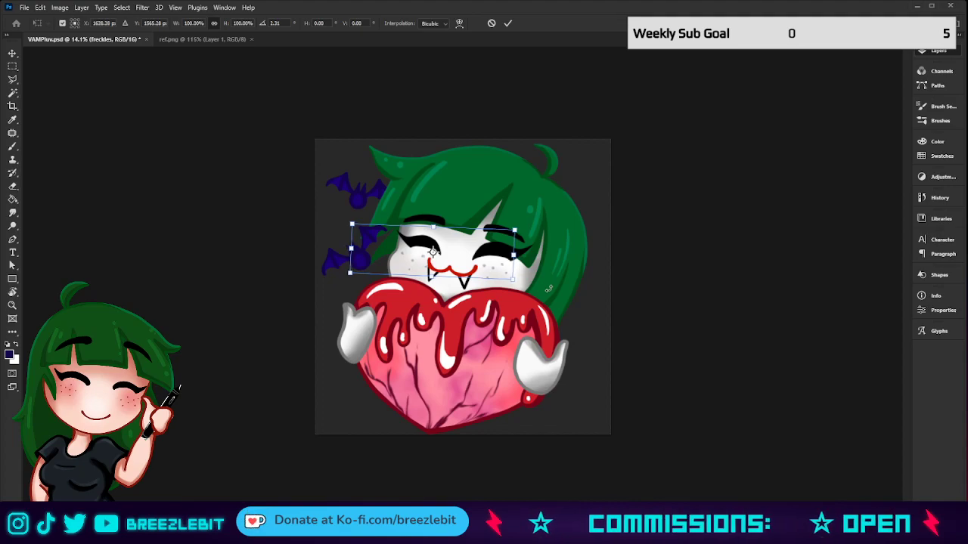
pyautogui.press('Right')
pyautogui.click(508, 26)
# Fill the insides of both fangs with white on a new layer and check the emote at small size.
pyautogui.press('z')
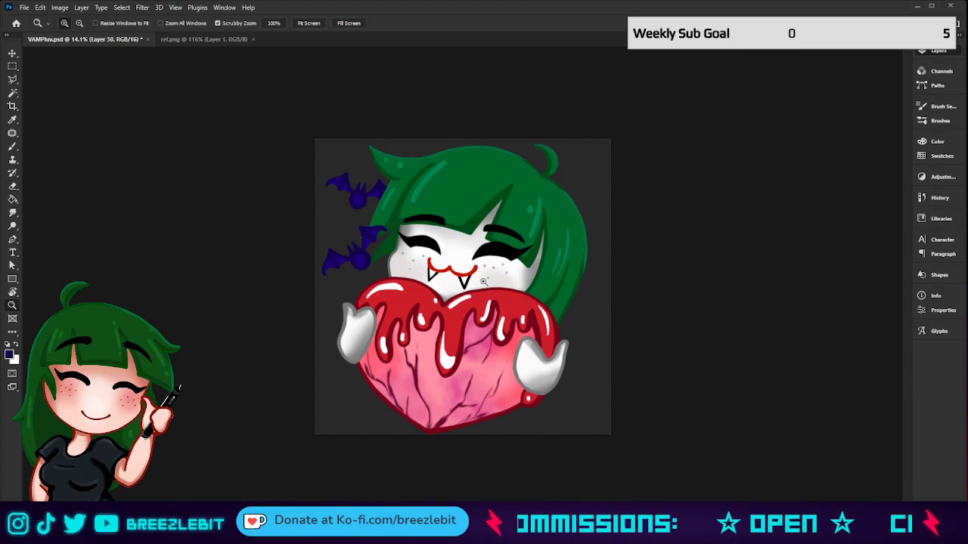
pyautogui.moveTo(475, 281); pyautogui.dragTo(423, 296)
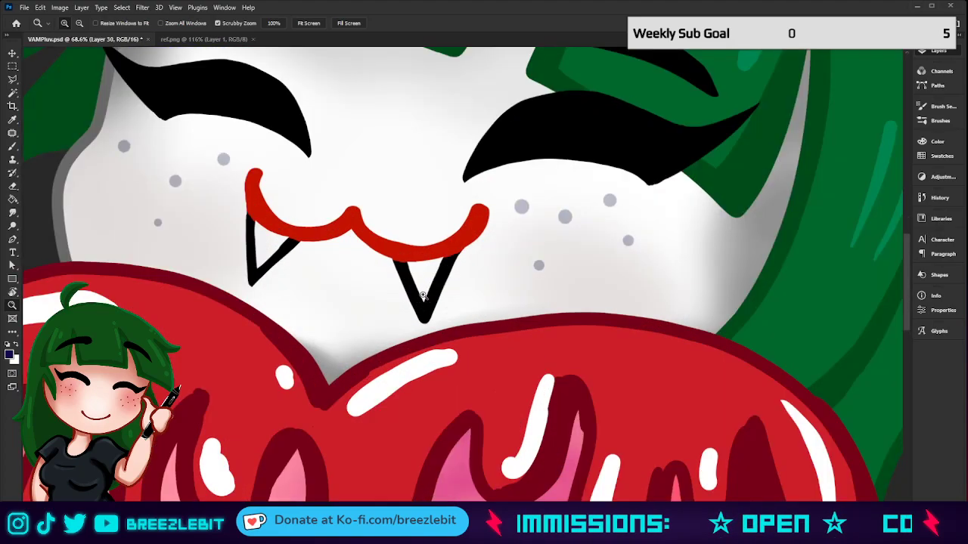
pyautogui.press('x')
pyautogui.press('b')
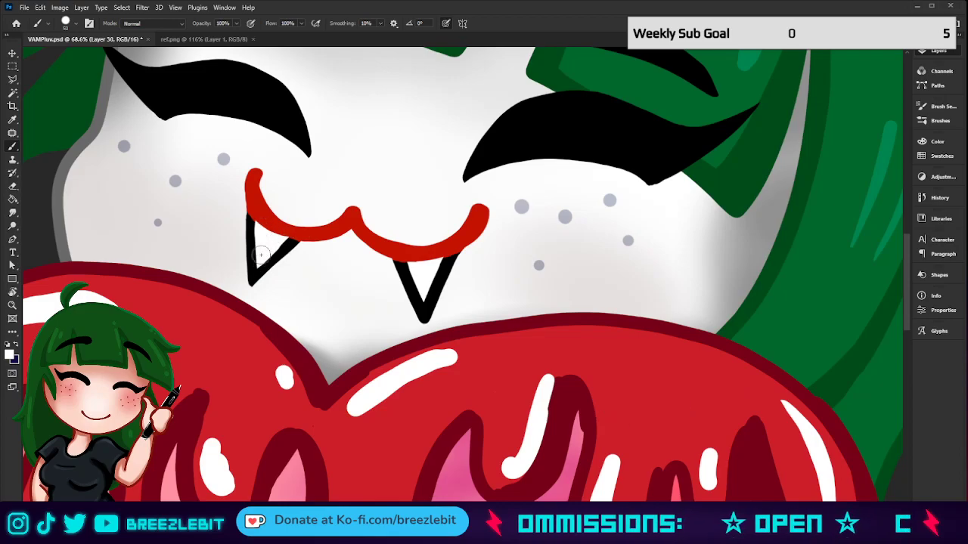
pyautogui.press('z')
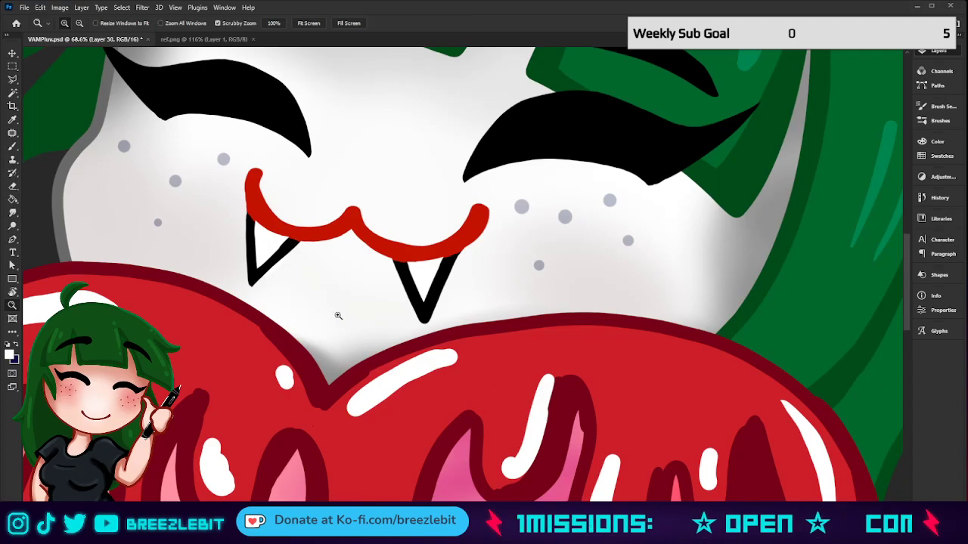
pyautogui.moveTo(335, 313); pyautogui.dragTo(260, 350)
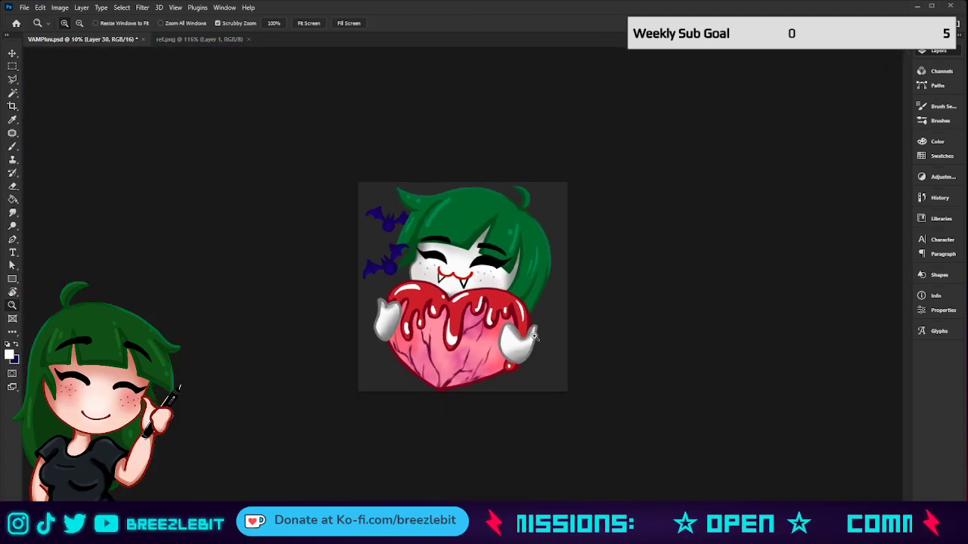
pyautogui.moveTo(503, 302); pyautogui.dragTo(441, 350)
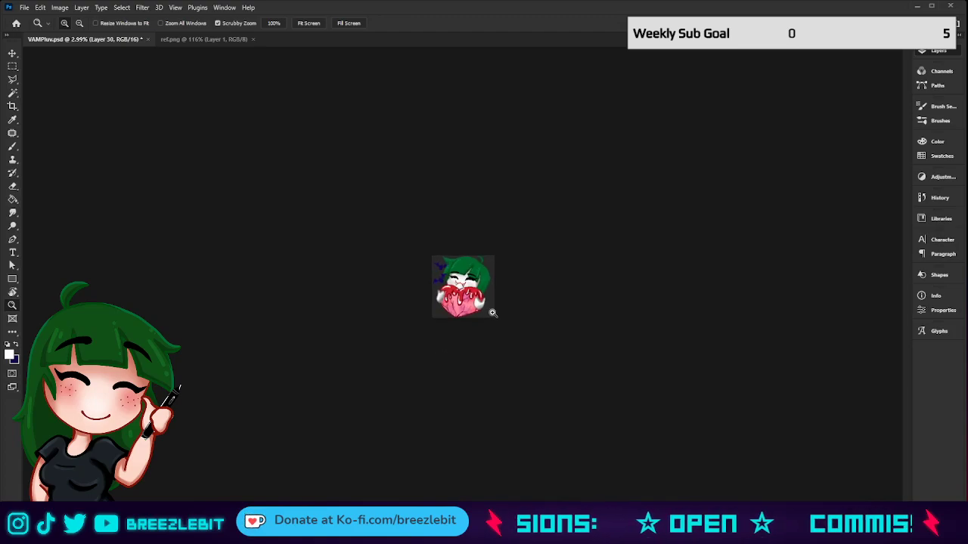
pyautogui.moveTo(490, 309)
pyautogui.mouseDown()
pyautogui.moveTo(517, 316)
pyautogui.moveTo(482, 312)
pyautogui.moveTo(493, 313)
pyautogui.mouseUp()
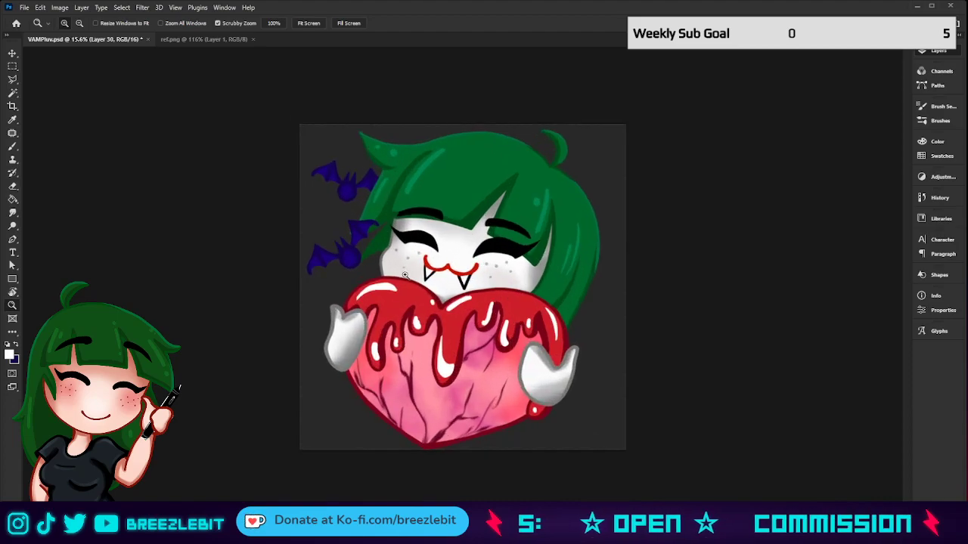
# Paint light violet highlights on the ears, heads and wings of both bats with a 20 px brush, using a new layer for each bat.
pyautogui.moveTo(406, 275); pyautogui.dragTo(412, 275)
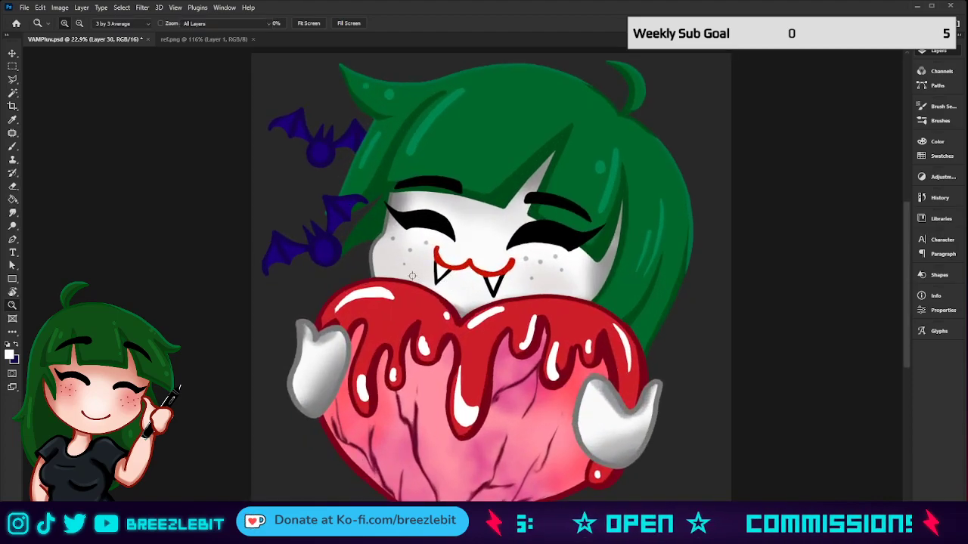
pyautogui.press('i')
pyautogui.press('x')
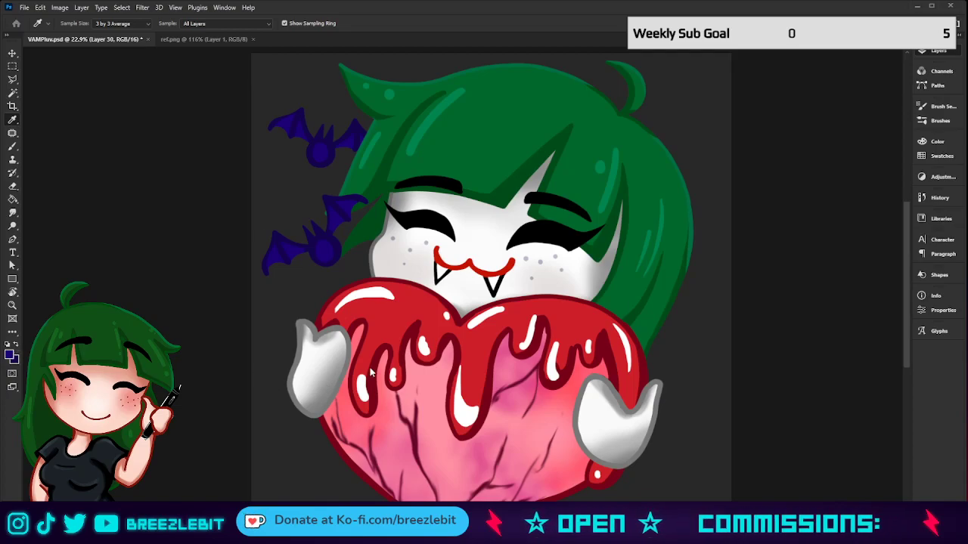
pyautogui.click(829, 236)
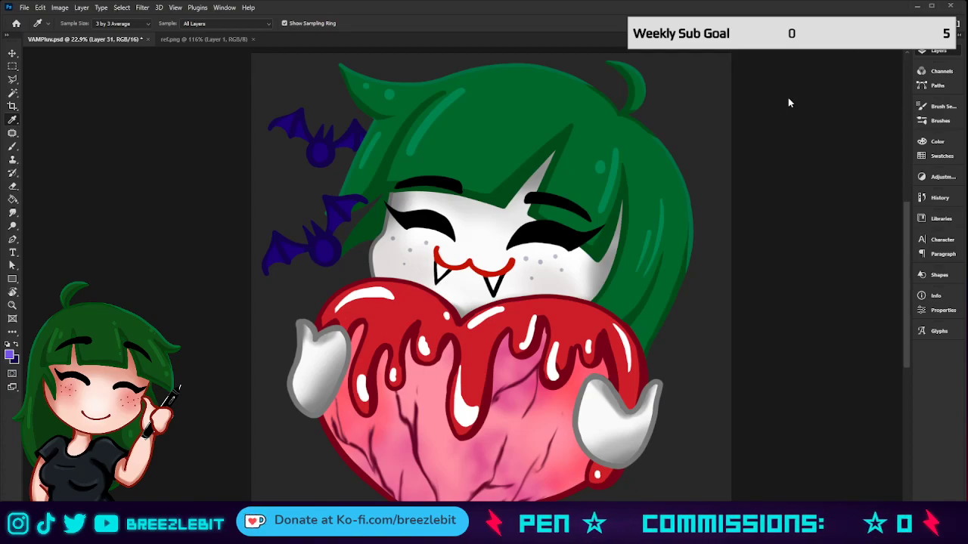
pyautogui.press('b')
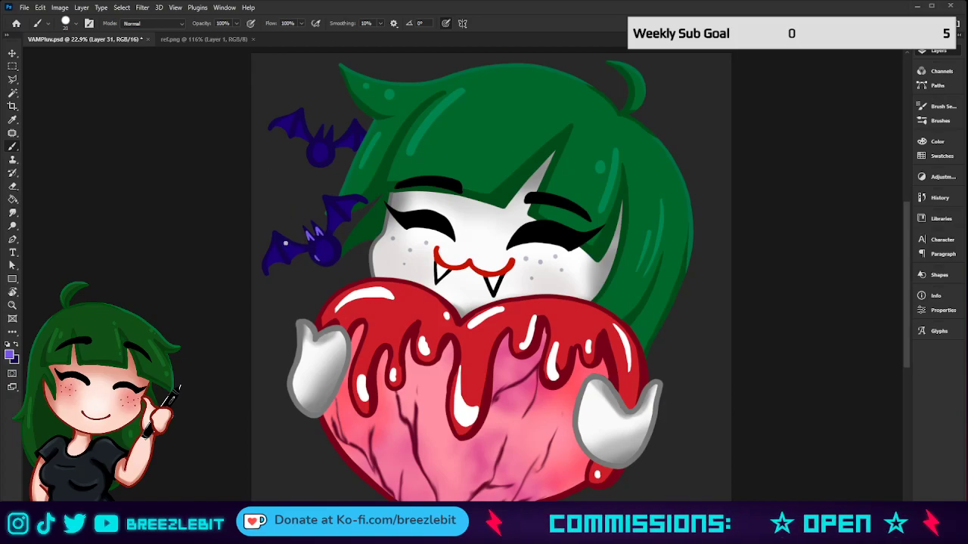
pyautogui.moveTo(300, 251); pyautogui.dragTo(288, 255)
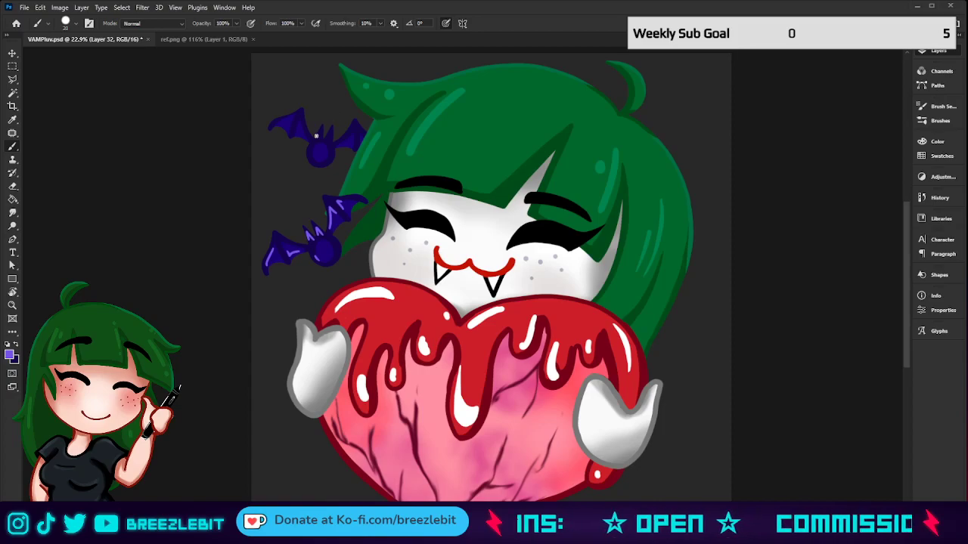
pyautogui.moveTo(318, 150); pyautogui.dragTo(313, 163)
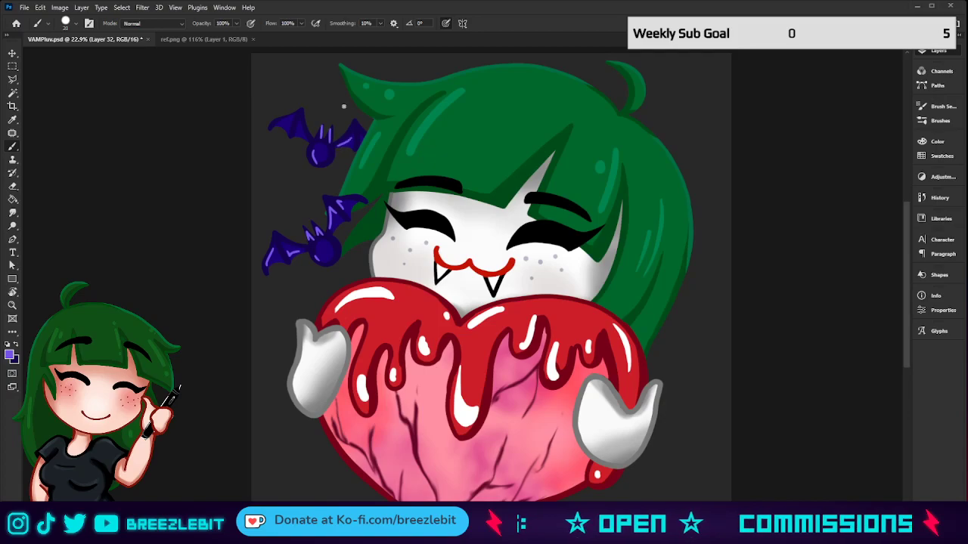
pyautogui.moveTo(302, 135)
pyautogui.mouseDown()
pyautogui.moveTo(299, 122)
pyautogui.moveTo(295, 132)
pyautogui.moveTo(279, 124)
pyautogui.mouseUp()
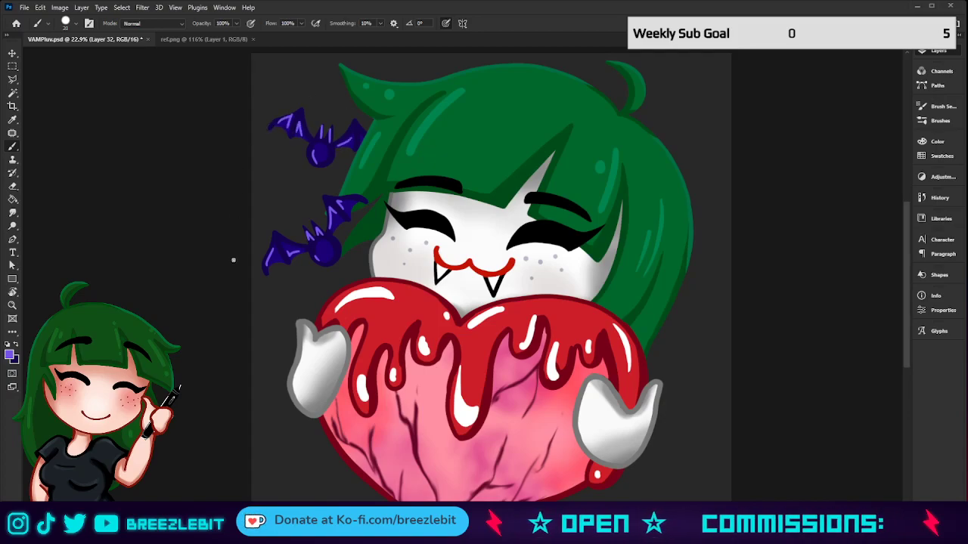
# Darken the navy shading layers of both bats, Layer 28 and Layer 29, for stronger contrast at small size.
pyautogui.press('z')
pyautogui.moveTo(469, 303); pyautogui.dragTo(379, 331)
pyautogui.moveTo(485, 308); pyautogui.dragTo(490, 320)
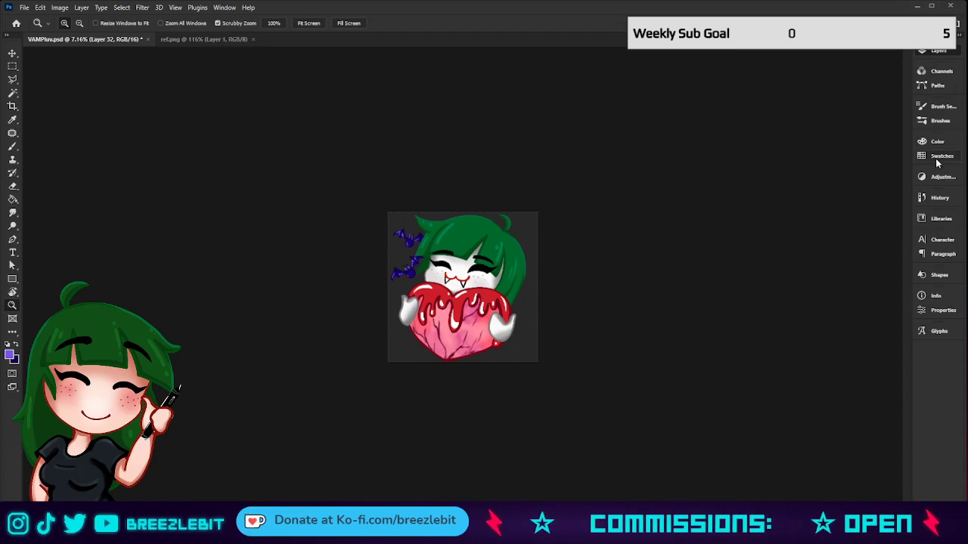
pyautogui.click(872, 251)
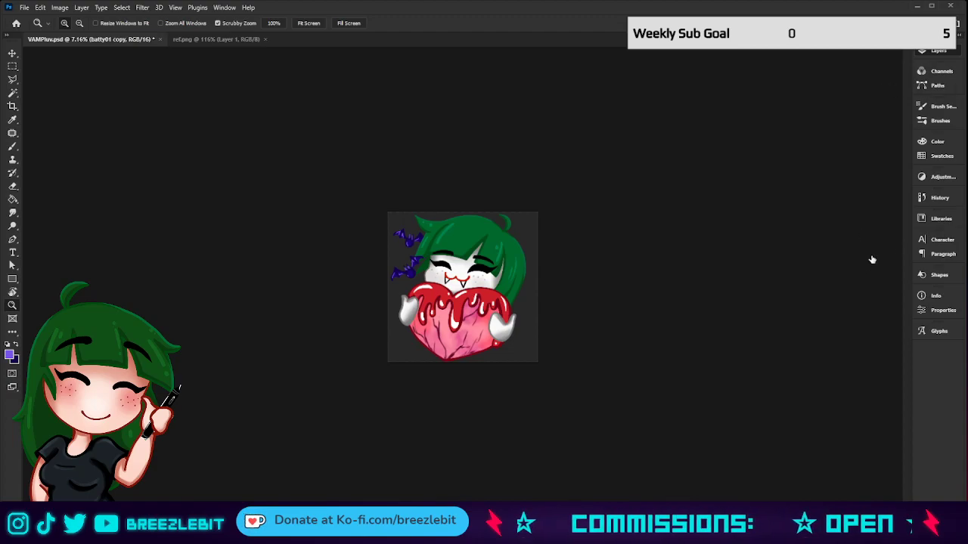
pyautogui.click(873, 265)
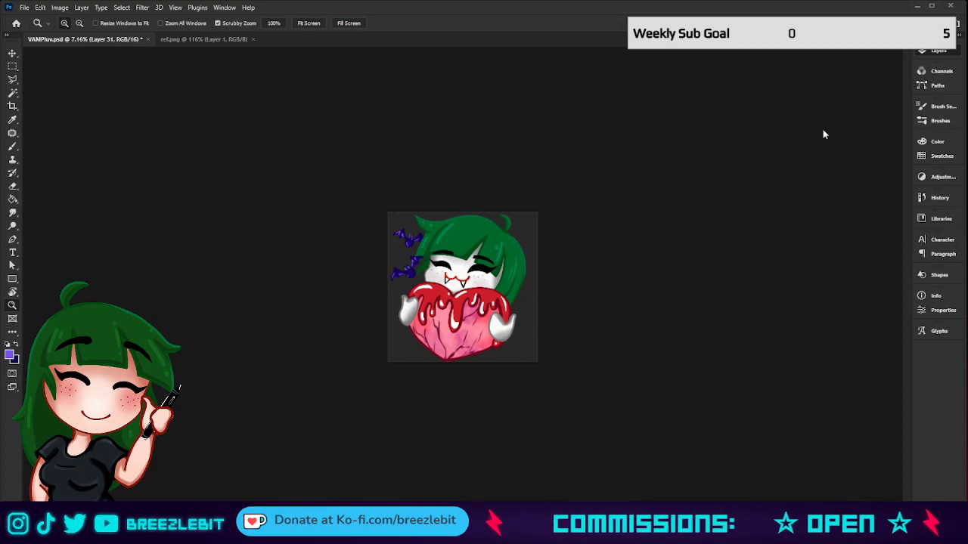
pyautogui.hotkey('alt', '[')
pyautogui.hotkey('alt', '[')
pyautogui.hotkey('alt', '[')
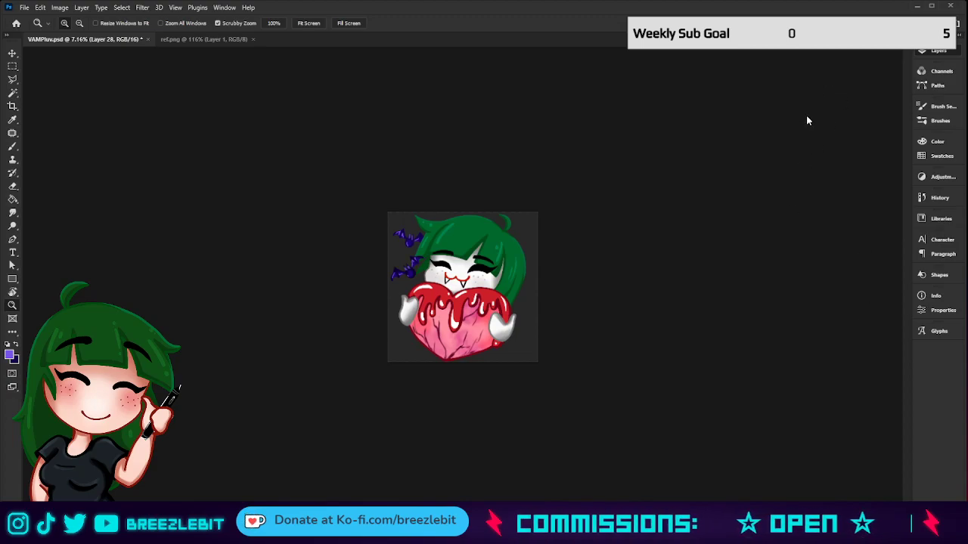
pyautogui.hotkey('alt', ']')
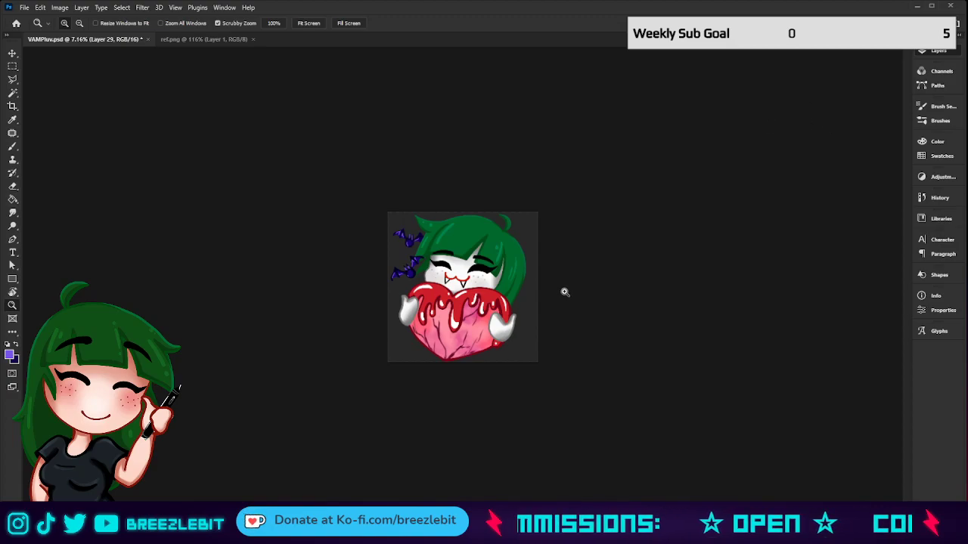
pyautogui.moveTo(564, 292); pyautogui.dragTo(548, 295)
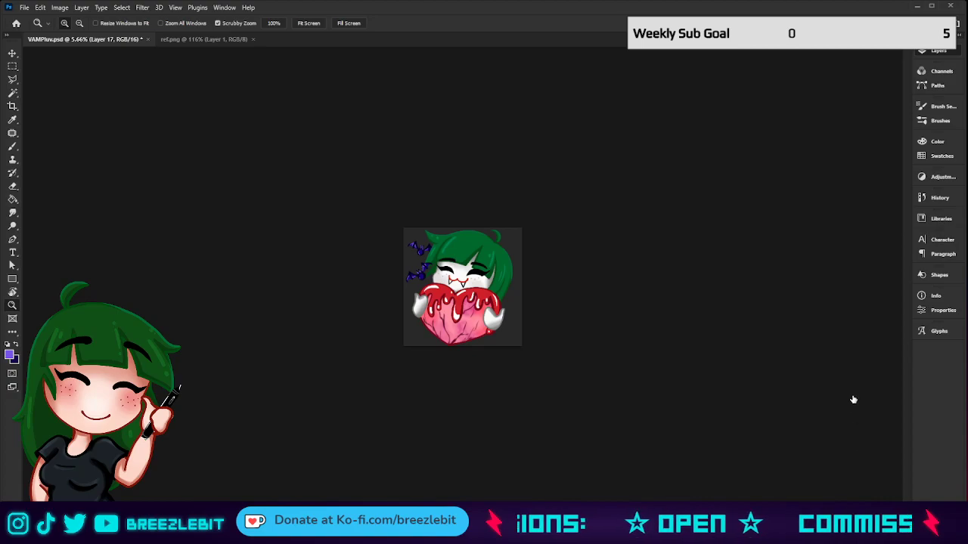
# Check how the emote reads at several small sizes with Layer 26 selected, and save VAMPluv.psd.
pyautogui.moveTo(474, 315); pyautogui.dragTo(519, 317)
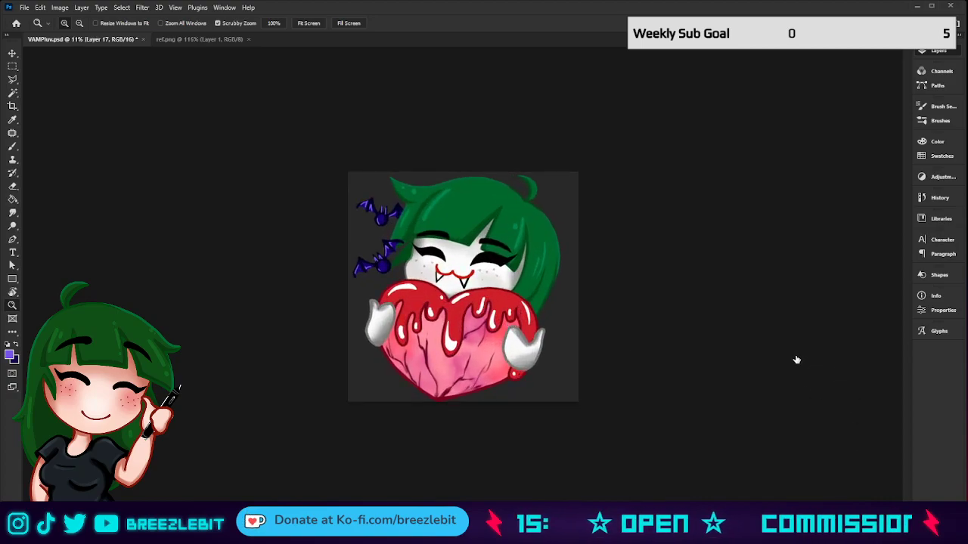
pyautogui.click(842, 363)
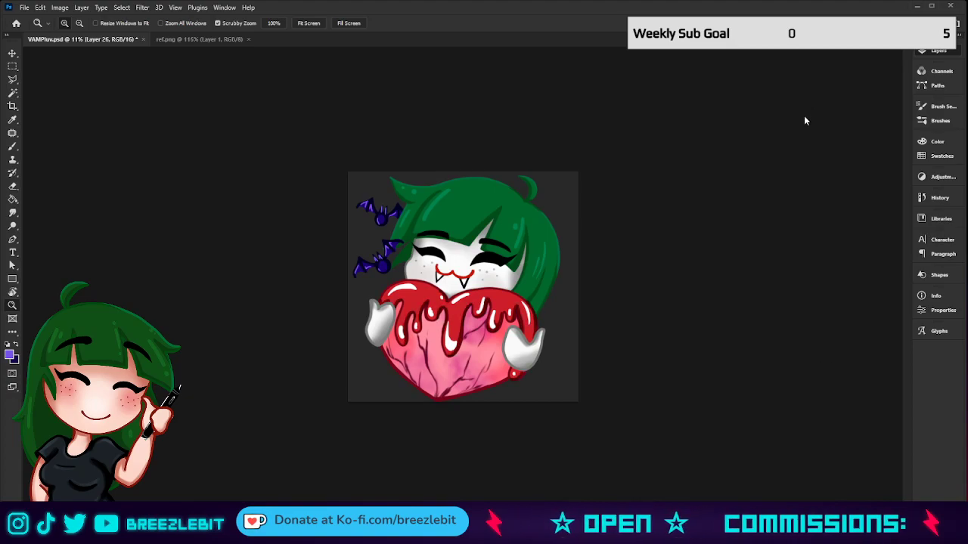
pyautogui.moveTo(603, 247); pyautogui.dragTo(581, 299)
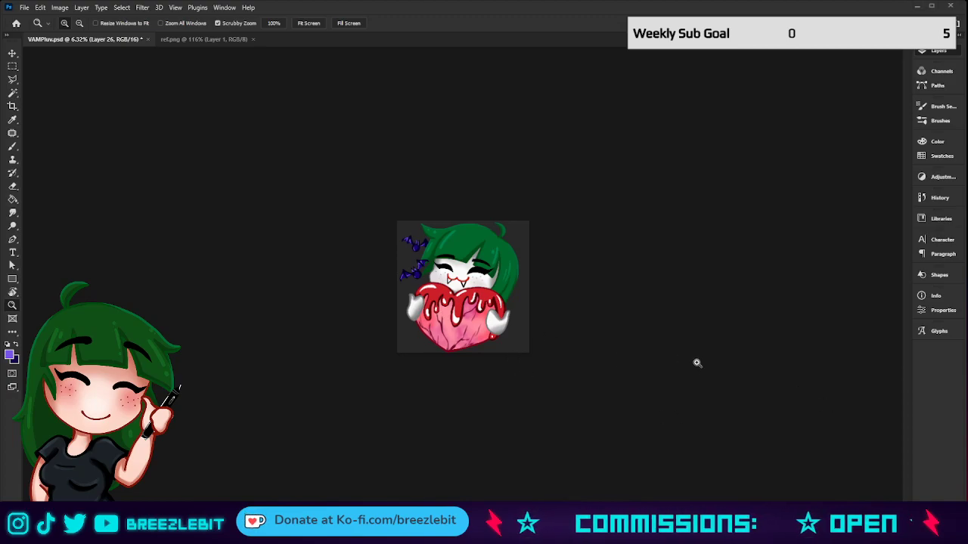
pyautogui.moveTo(602, 397); pyautogui.dragTo(573, 408)
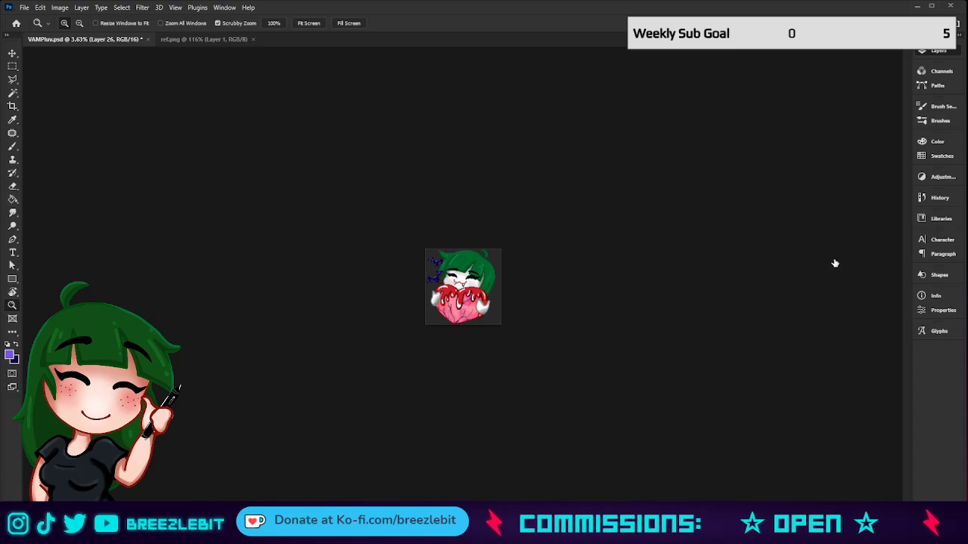
pyautogui.moveTo(526, 285); pyautogui.dragTo(572, 289)
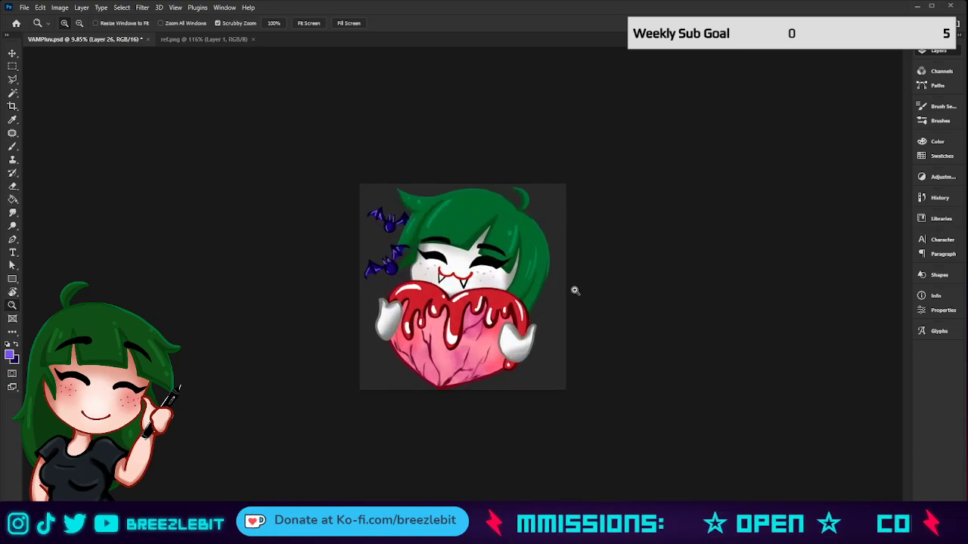
pyautogui.hotkey('ctrl', 's')
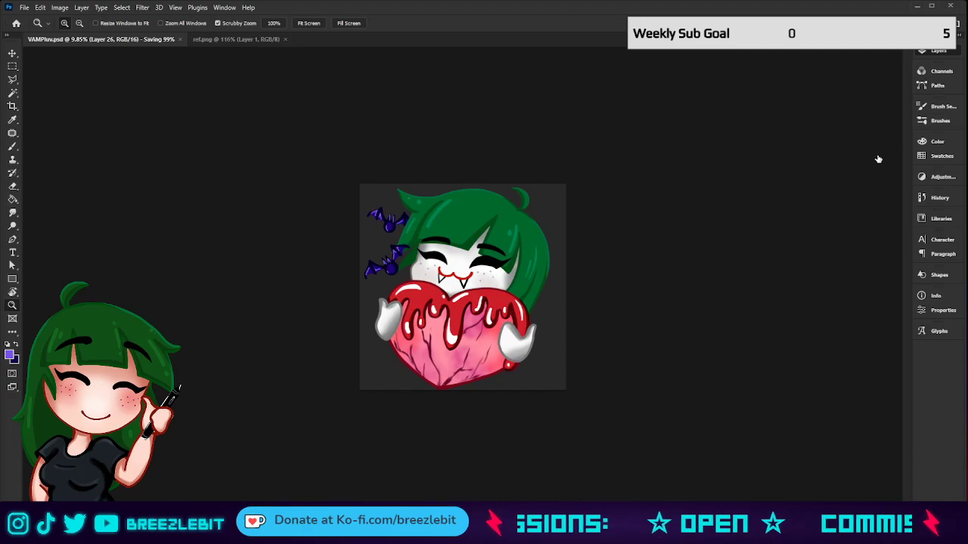
# Compare the vampire version with the original heart-hugging emote by repeatedly showing and hiding the original artwork layer.
pyautogui.click(794, 116)
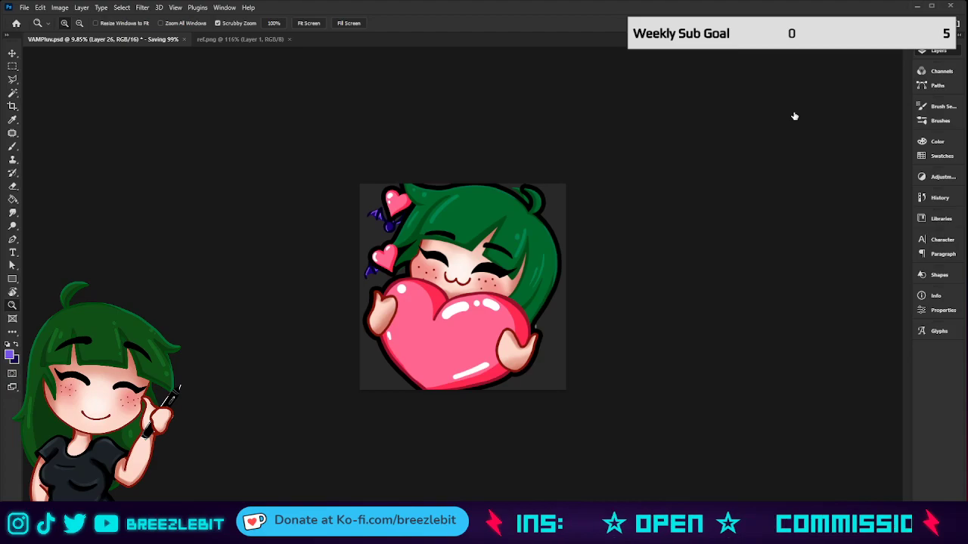
pyautogui.click(794, 116)
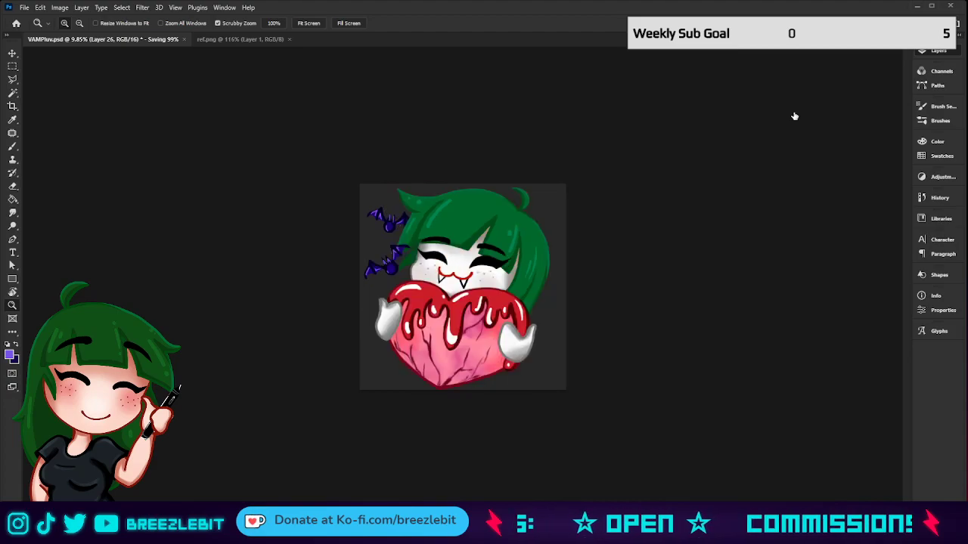
pyautogui.click(793, 116)
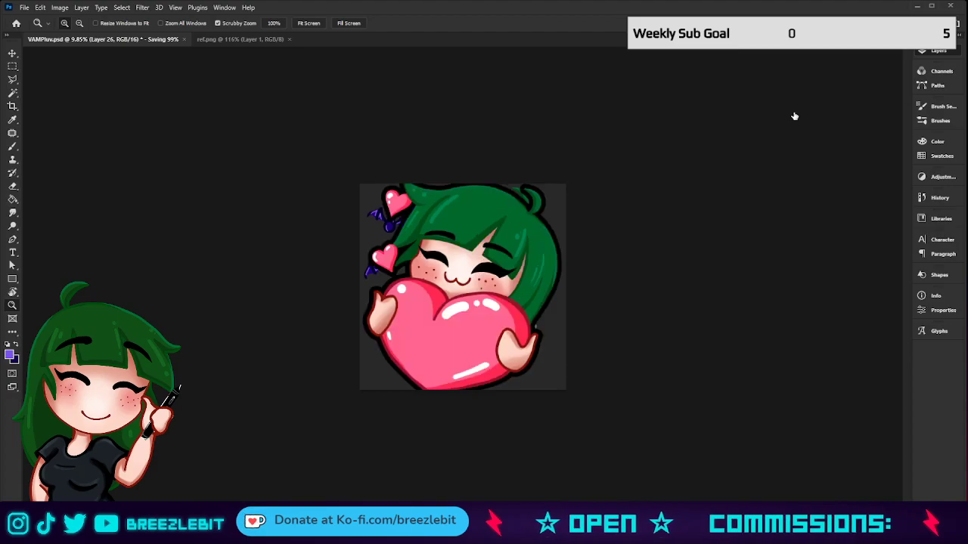
pyautogui.hotkey('ctrl', 'z')
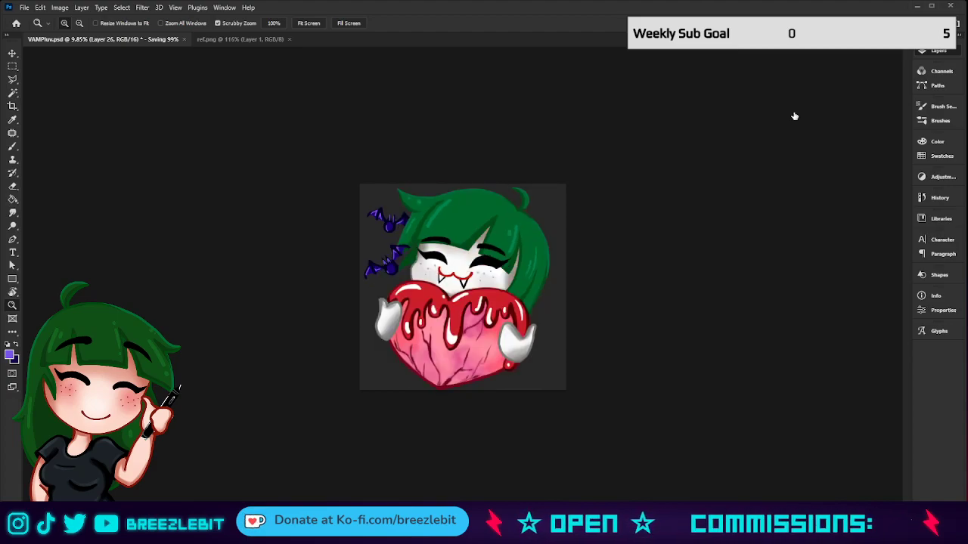
pyautogui.hotkey('ctrl', 'shift', 'z')
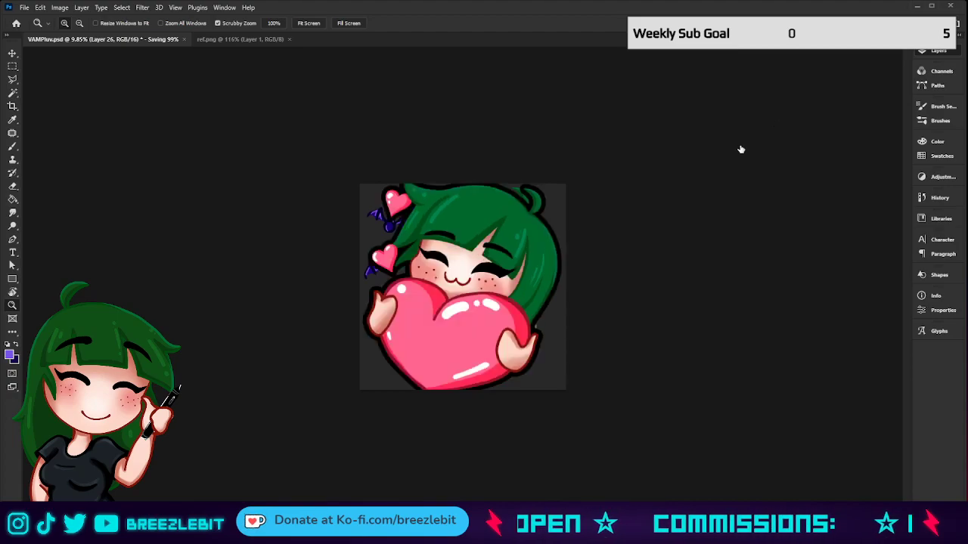
# Hide the original artwork, put the vampire artwork layers into a group, and duplicate that group once.
pyautogui.hotkey('ctrl', 'z')
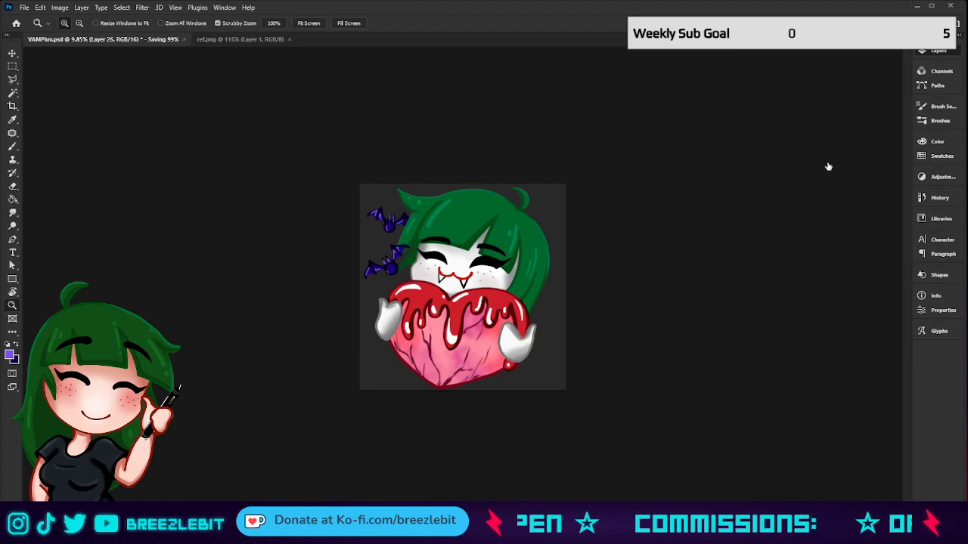
pyautogui.click(809, 170)
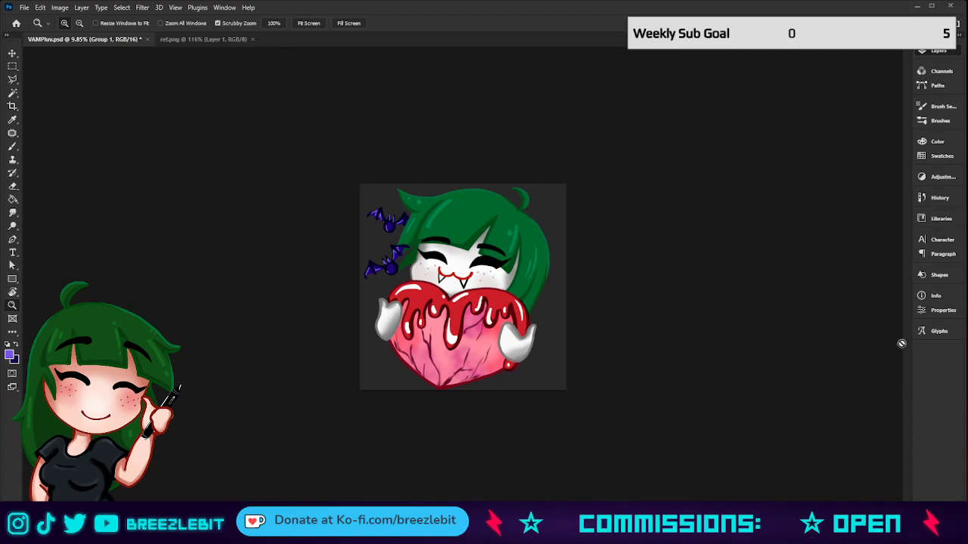
pyautogui.hotkey('ctrl', 'j')
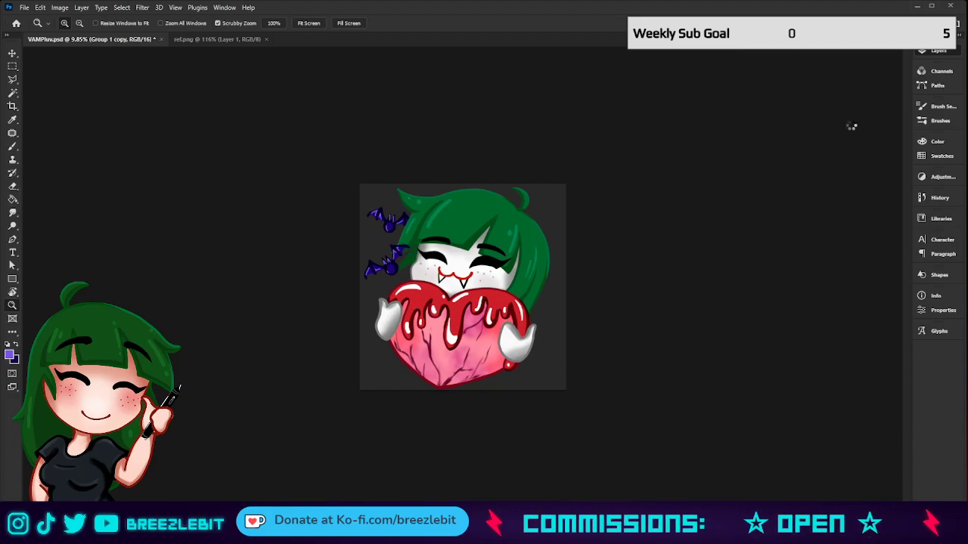
pyautogui.hotkey('ctrl', 'j')
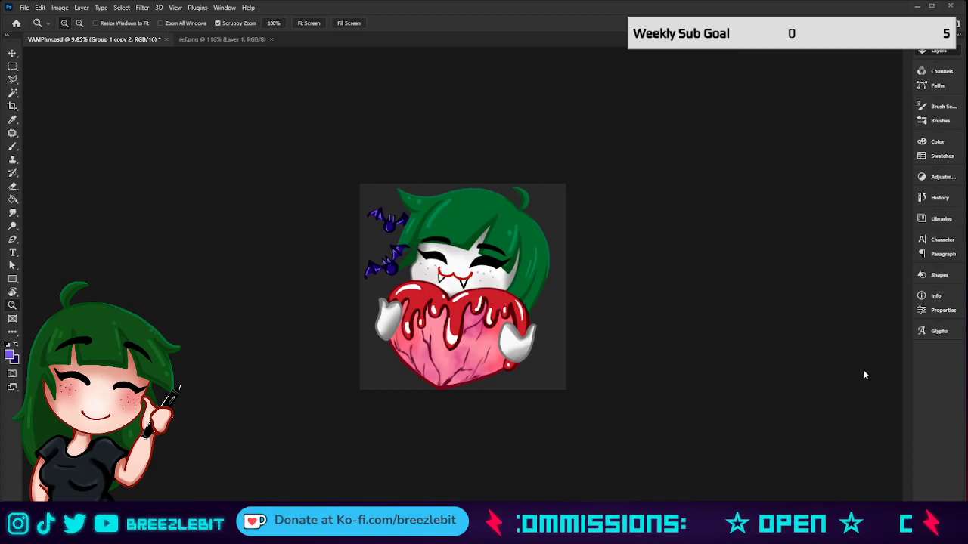
pyautogui.hotkey('ctrl', 'z')
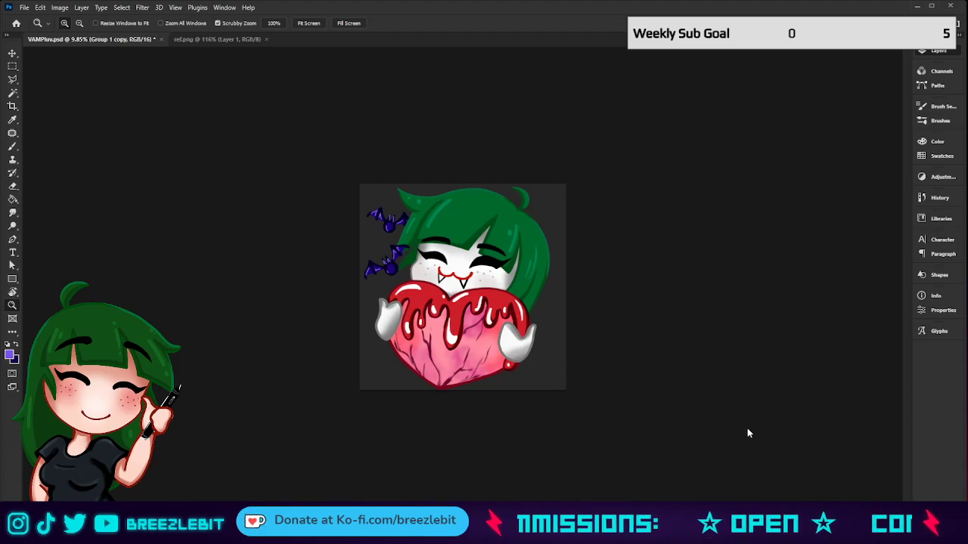
# Try a black outline stroke on the duplicated group that includes the bats, and check it at a smaller emote size.
pyautogui.hotkey('ctrl', 'z')
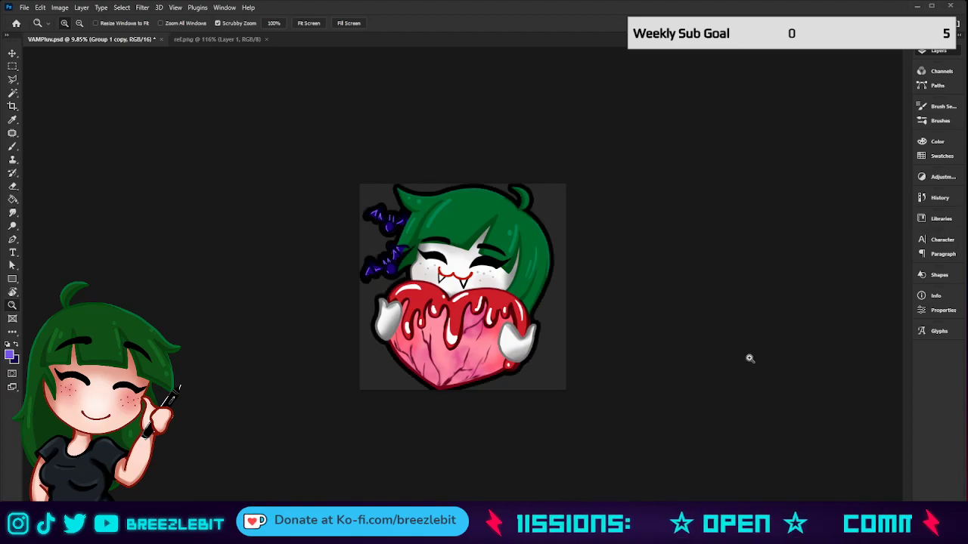
pyautogui.moveTo(603, 298); pyautogui.dragTo(575, 329)
pyautogui.moveTo(410, 272); pyautogui.dragTo(387, 266)
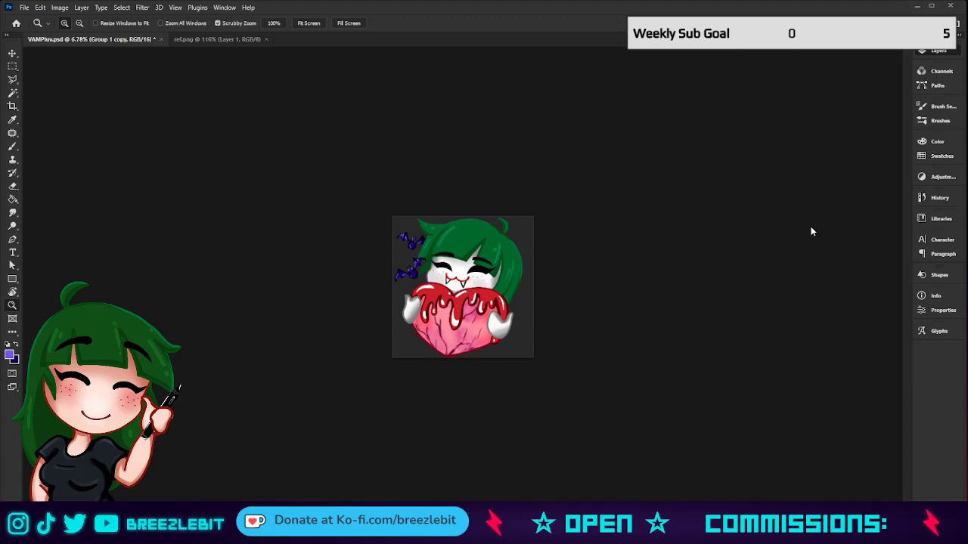
pyautogui.click(819, 156)
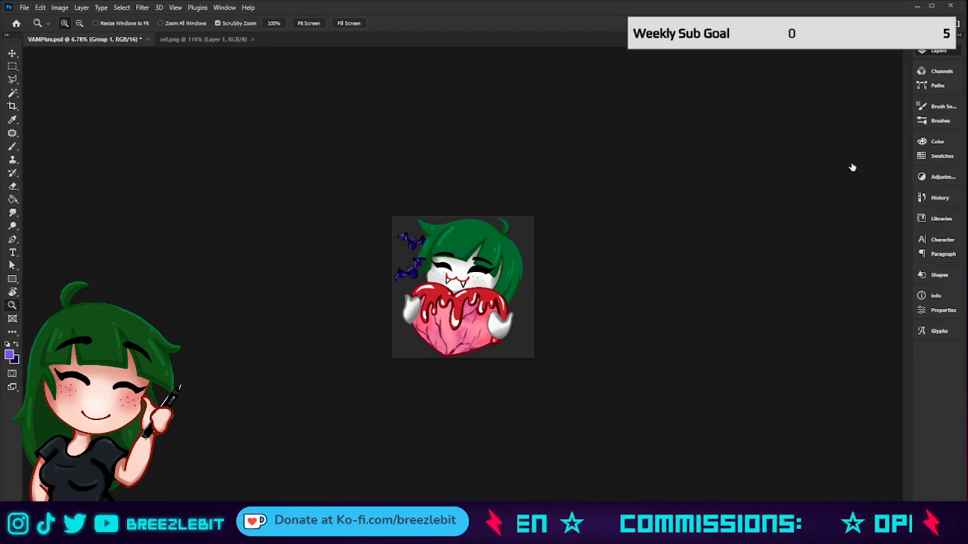
# Put the bat layers into their own group named BATS, separate from the character's Group 1.
pyautogui.hotkey('ctrl', 'z')
pyautogui.hotkey('ctrl', 'z')
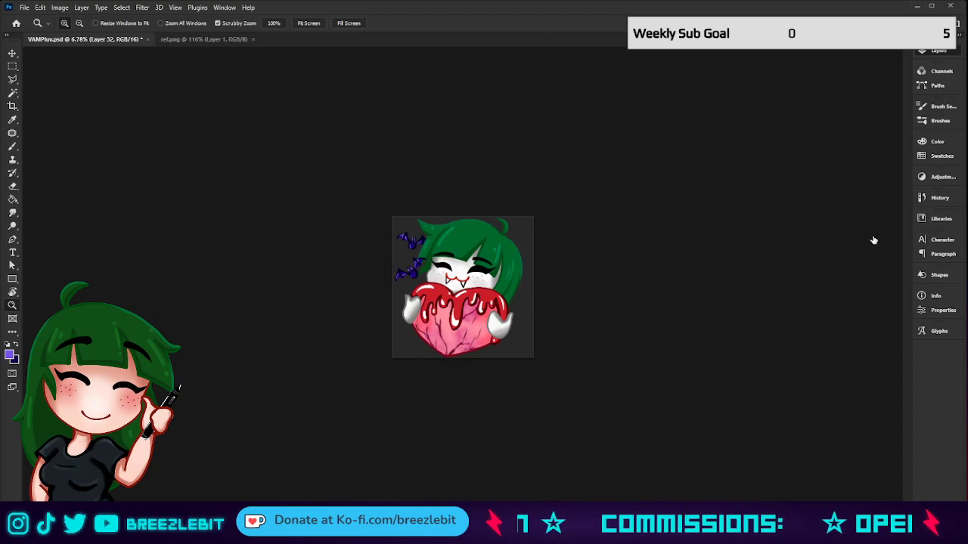
pyautogui.hotkey('ctrl', 'z')
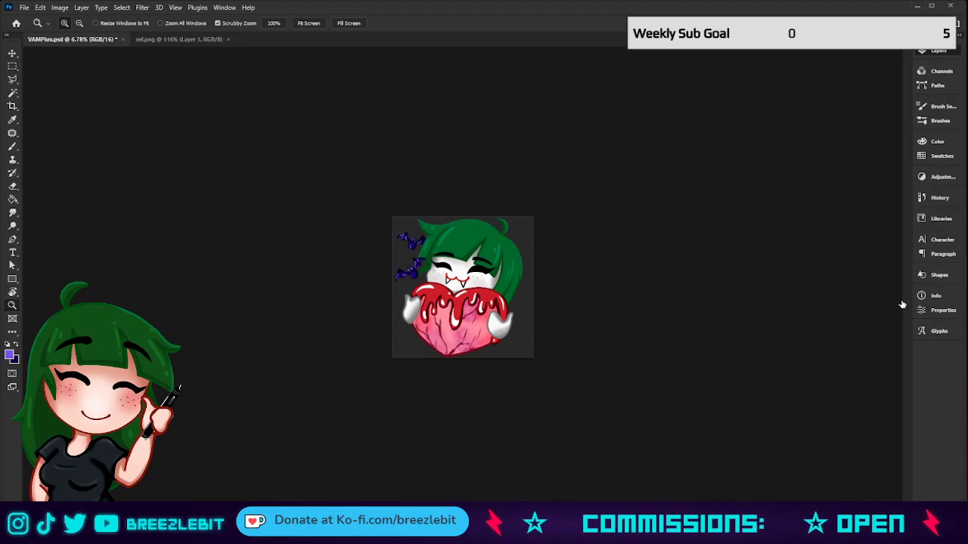
pyautogui.hotkey('ctrl', 'z')
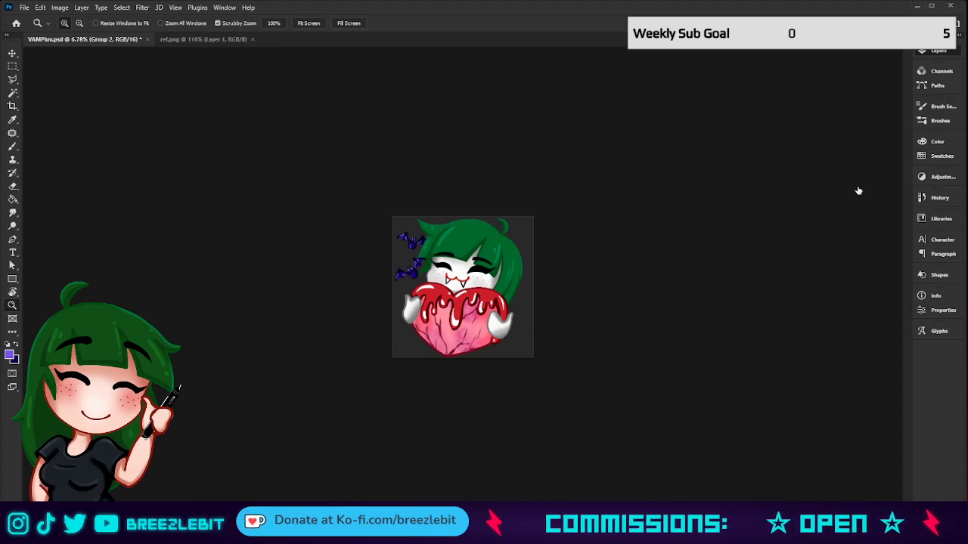
pyautogui.hotkey('ctrl', 'z')
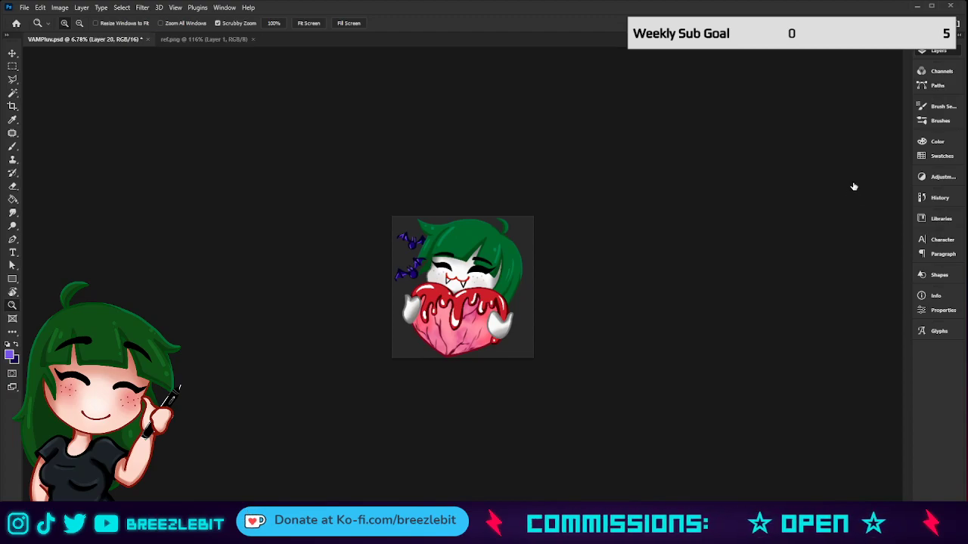
pyautogui.hotkey('ctrl', 'z')
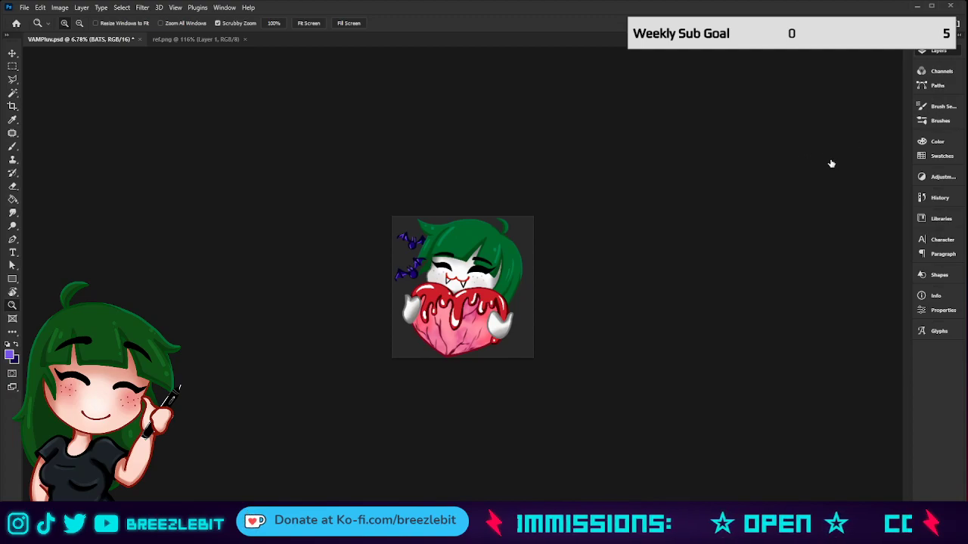
pyautogui.hotkey('ctrl', 'z')
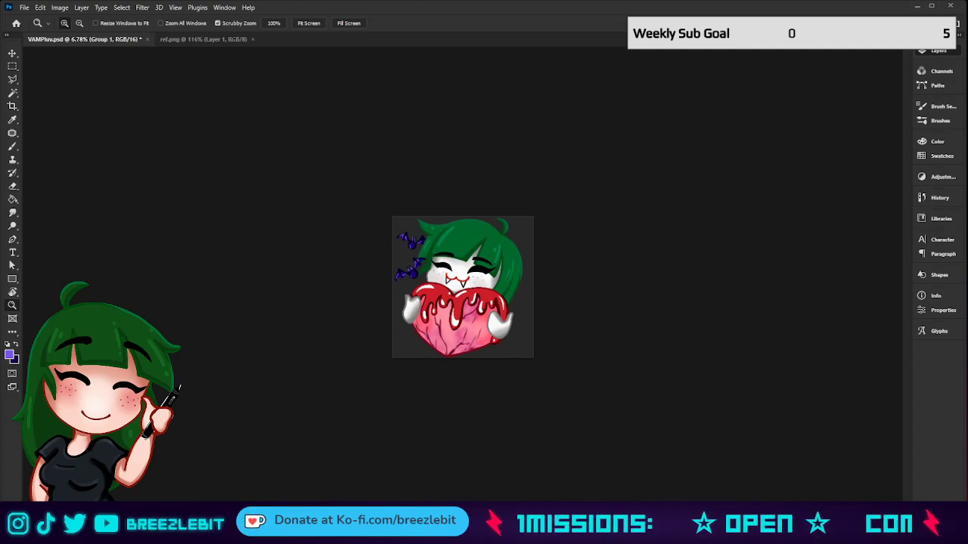
pyautogui.click(797, 177)
pyautogui.click(829, 153)
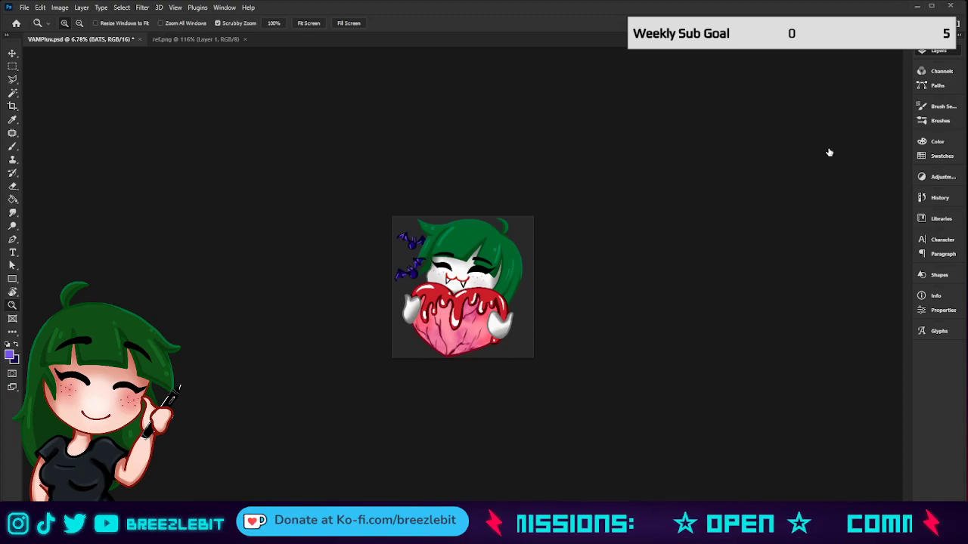
pyautogui.hotkey('ctrl', 'j')
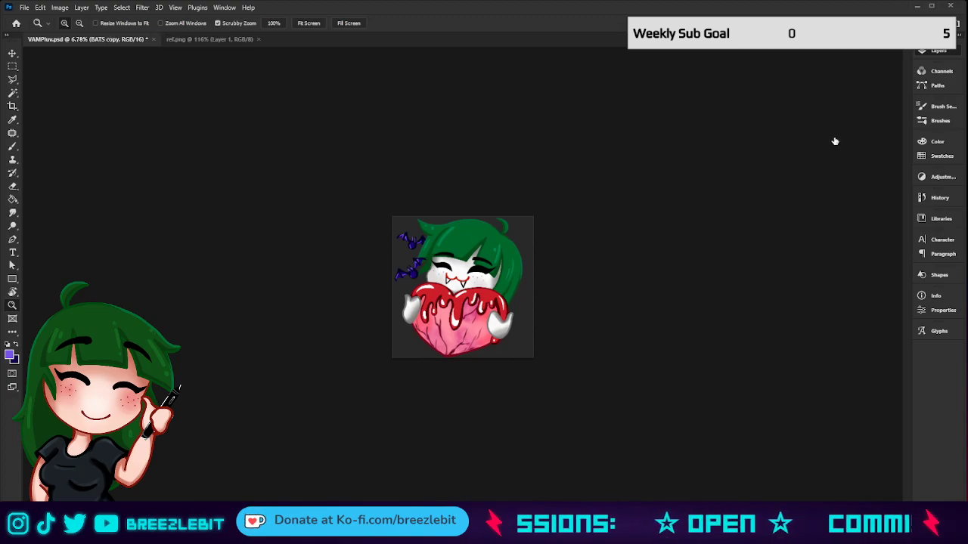
pyautogui.hotkey('ctrl', 'z')
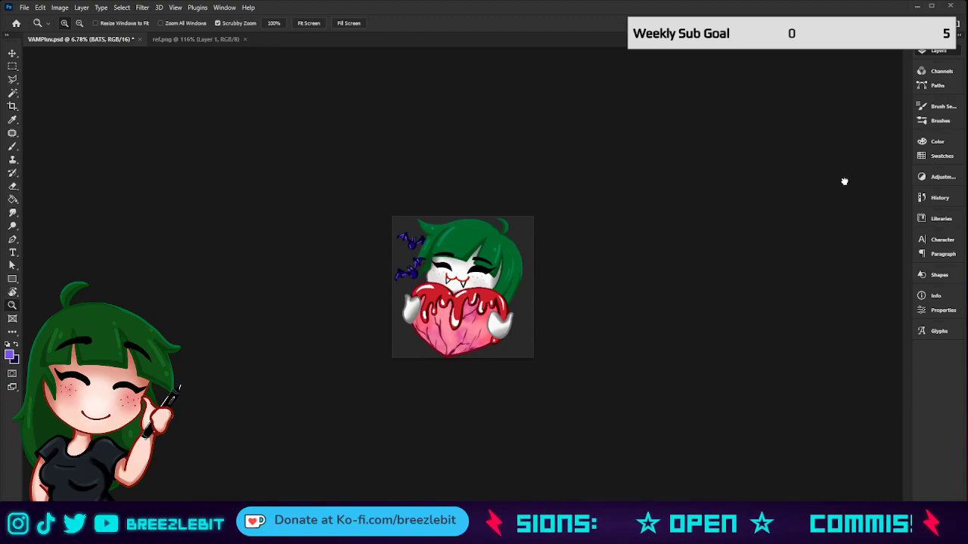
# Duplicate the character's Group 1 and add a black outline stroke to the copy.
pyautogui.hotkey('ctrl', 'g')
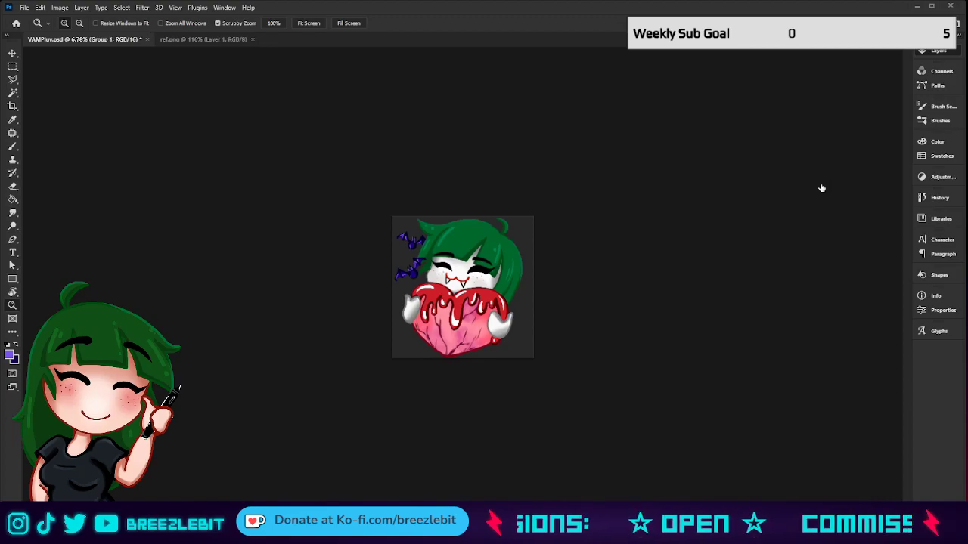
pyautogui.hotkey('ctrl', 'j')
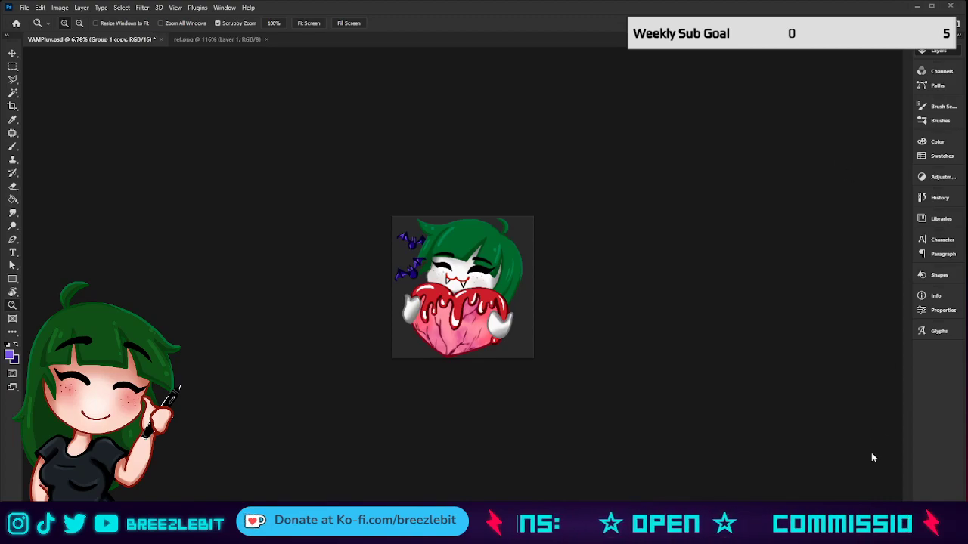
pyautogui.click(737, 359)
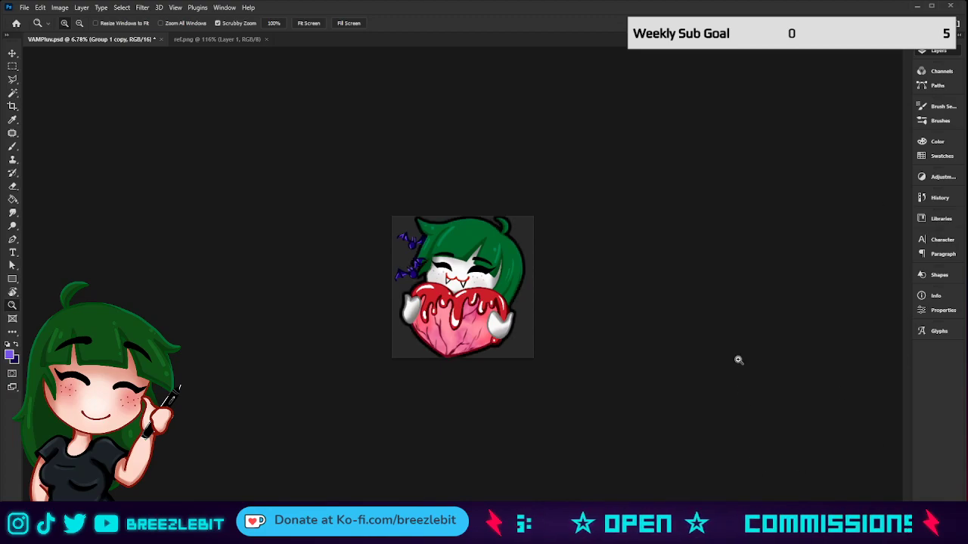
# Duplicate the BATS group and add a black outline stroke around the bats in the copy.
pyautogui.click(853, 152)
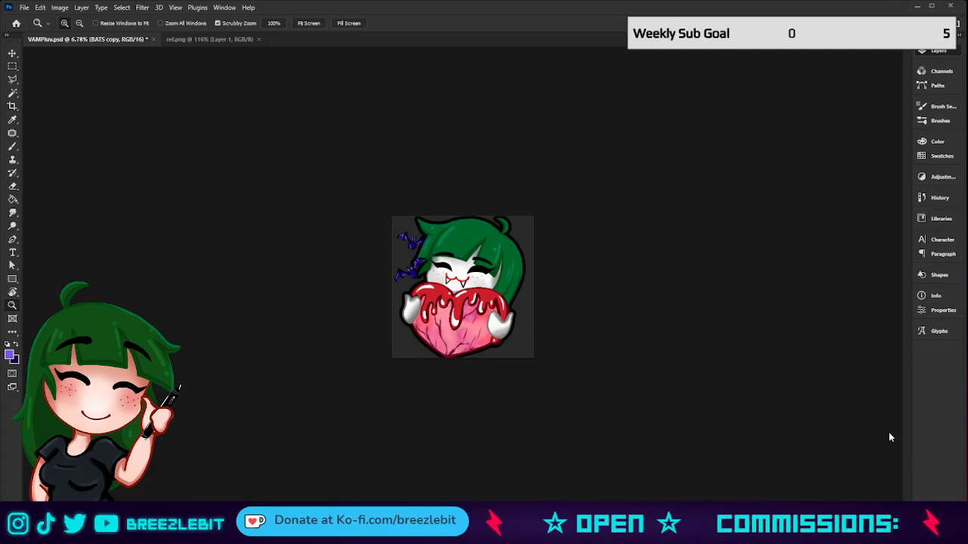
pyautogui.hotkey('ctrl', 'z')
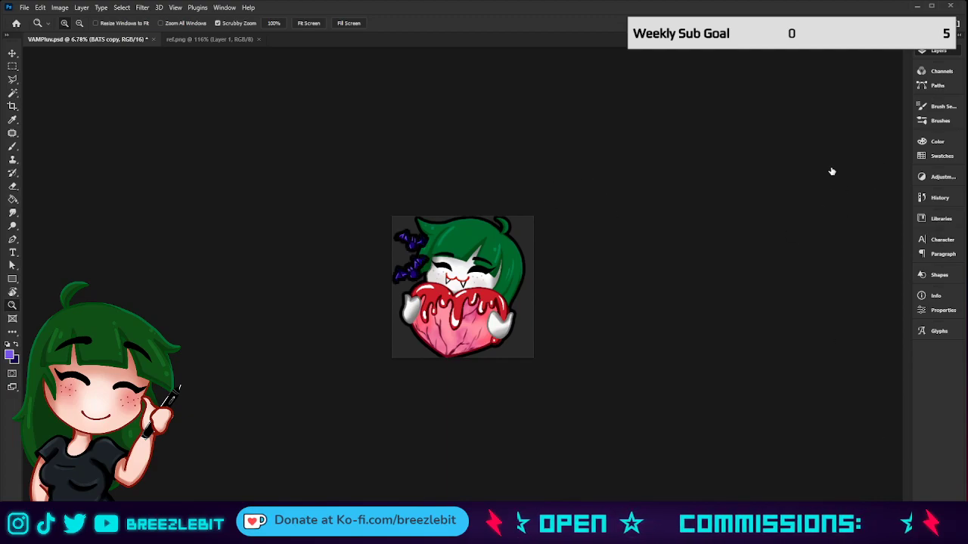
pyautogui.press('h')
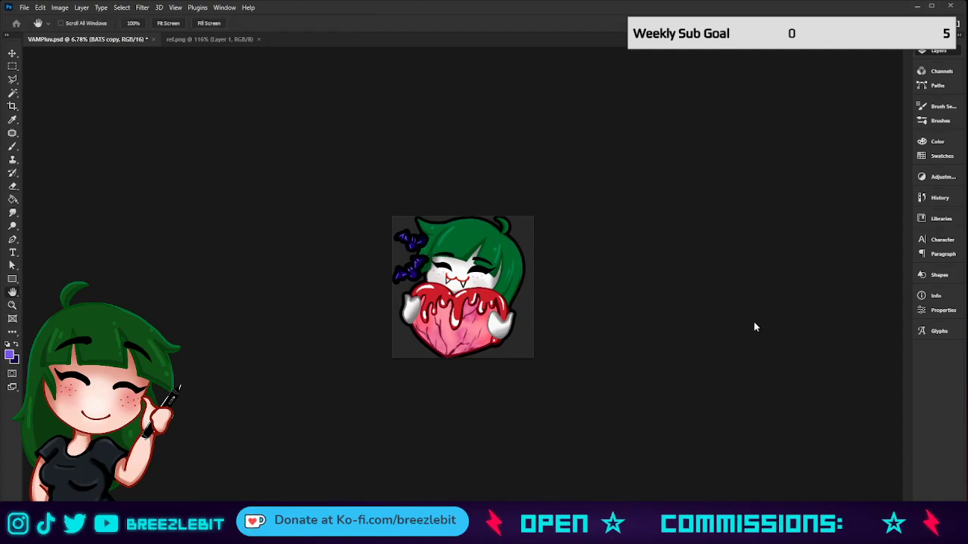
pyautogui.hotkey('ctrl', 'shift', 'z')
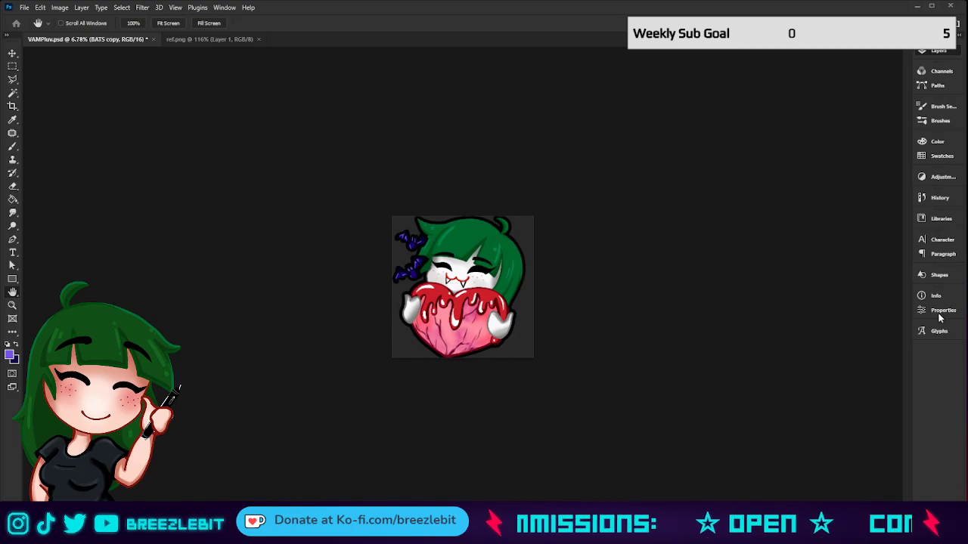
# Inspect the bats' outline up close, hide and reshow the bats, and view the whole emote.
pyautogui.press('z')
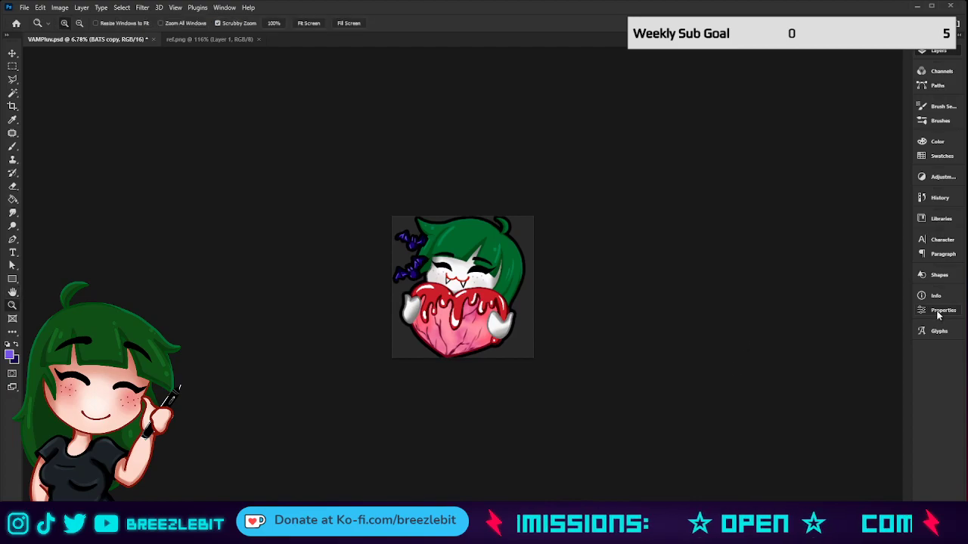
pyautogui.moveTo(418, 281); pyautogui.dragTo(494, 316)
pyautogui.press('space')
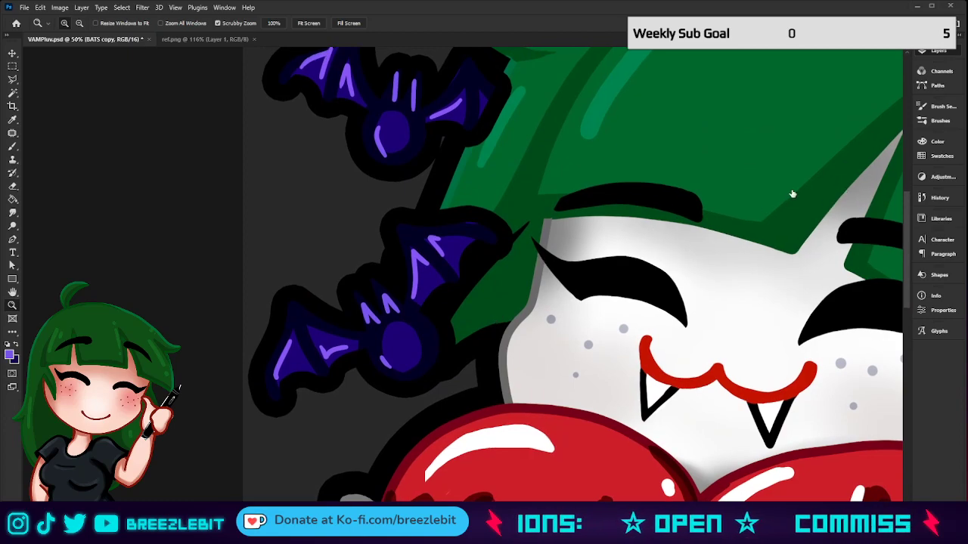
pyautogui.click(797, 152)
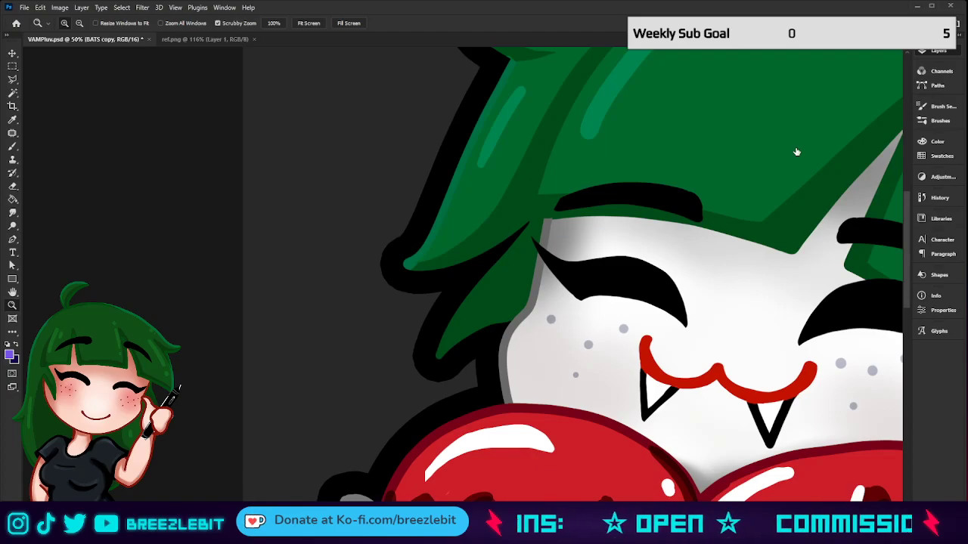
pyautogui.hotkey('ctrl', ',')
pyautogui.hotkey('ctrl', '0')
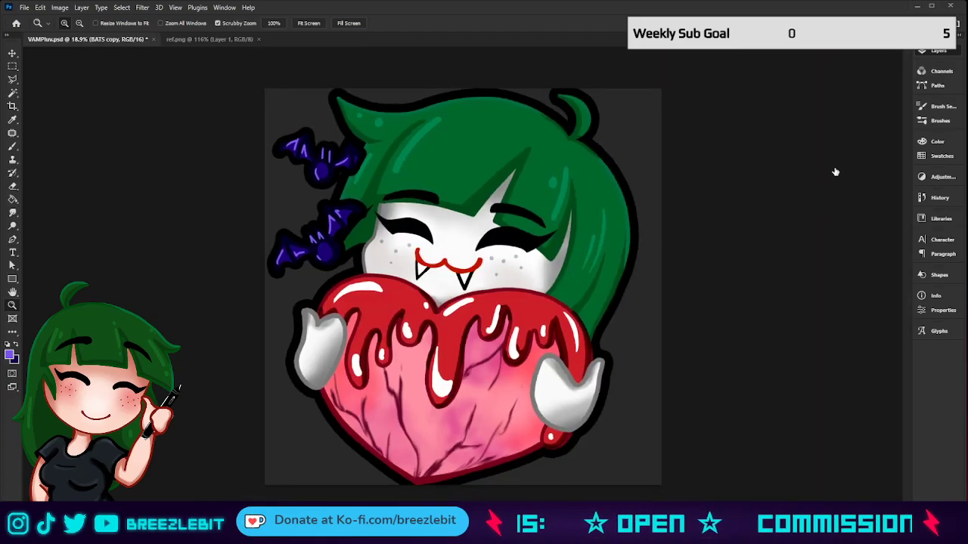
# Try white, lime green, red and the hair's green as outline colors for the BATS copy group.
pyautogui.press('h')
pyautogui.press('i')
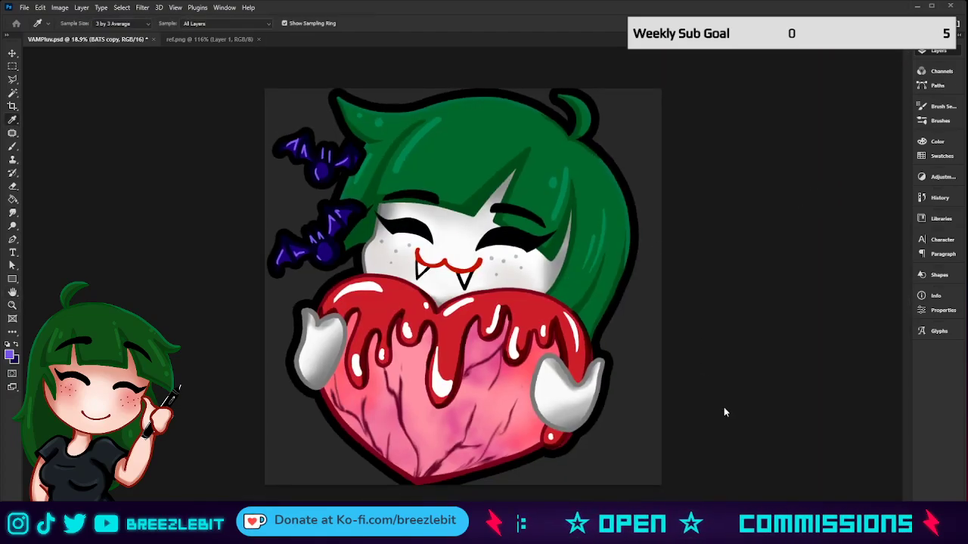
pyautogui.hotkey('ctrl', 'z')
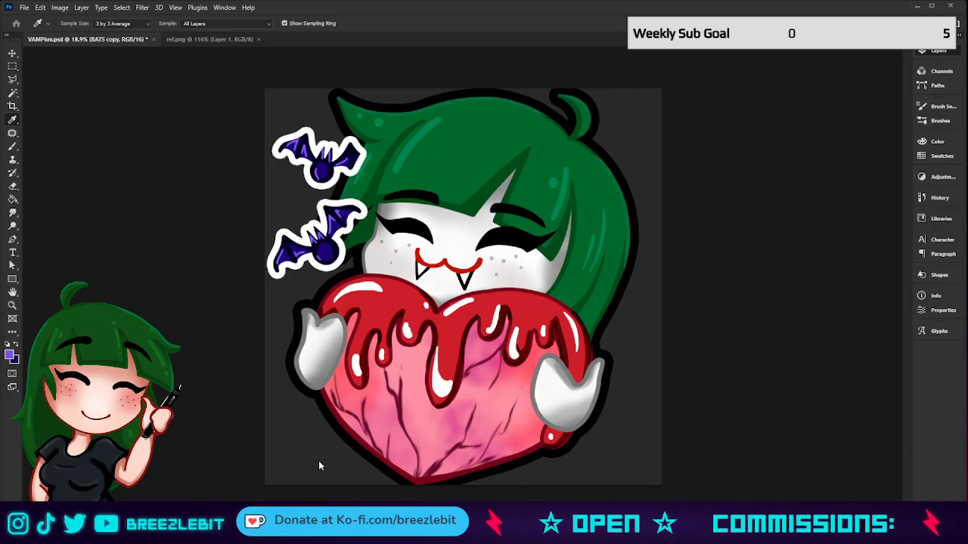
pyautogui.hotkey('ctrl', 'z')
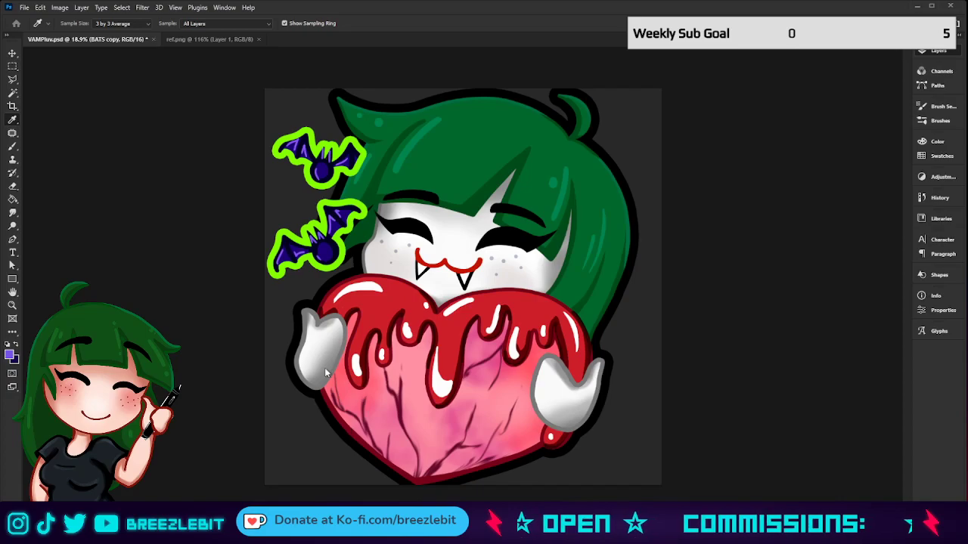
pyautogui.hotkey('ctrl', 'z')
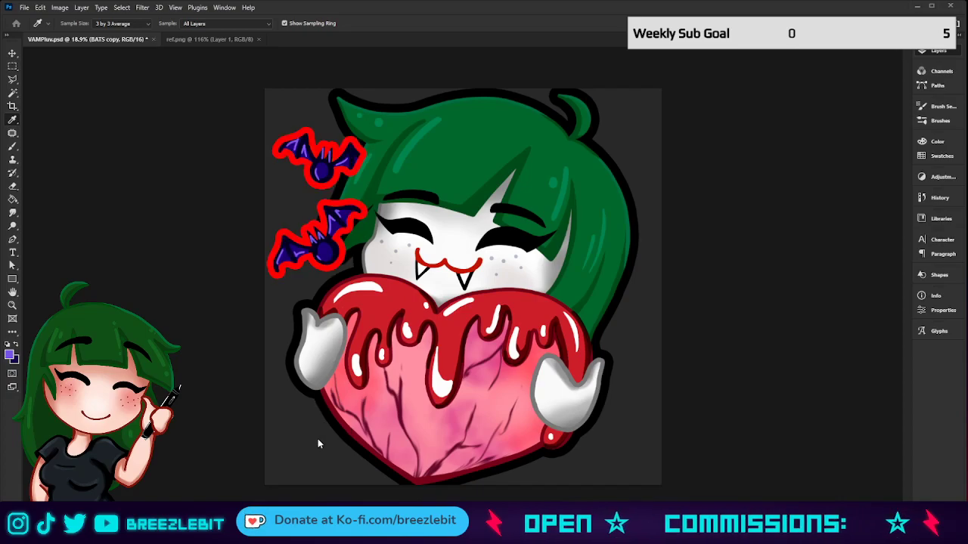
pyautogui.click(449, 179)
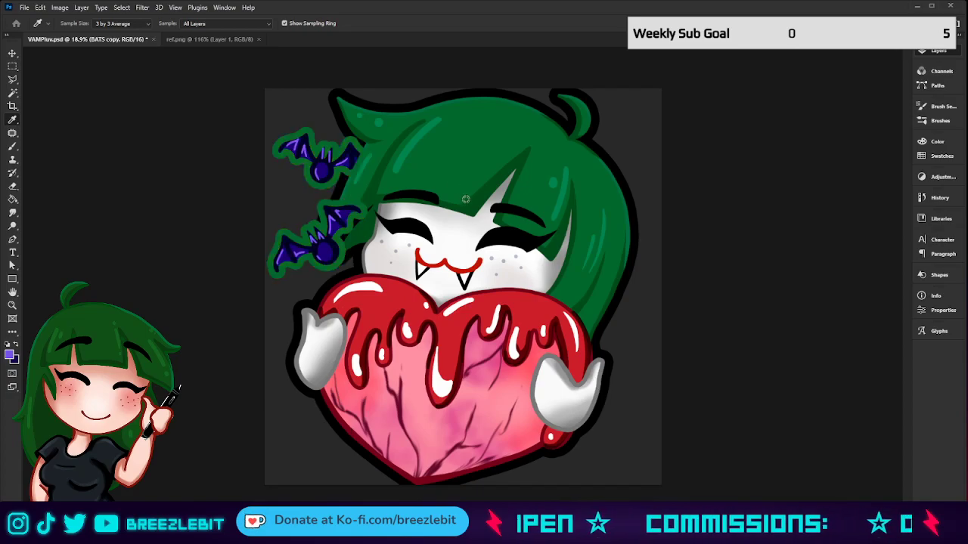
pyautogui.click(472, 208)
pyautogui.press('Escape')
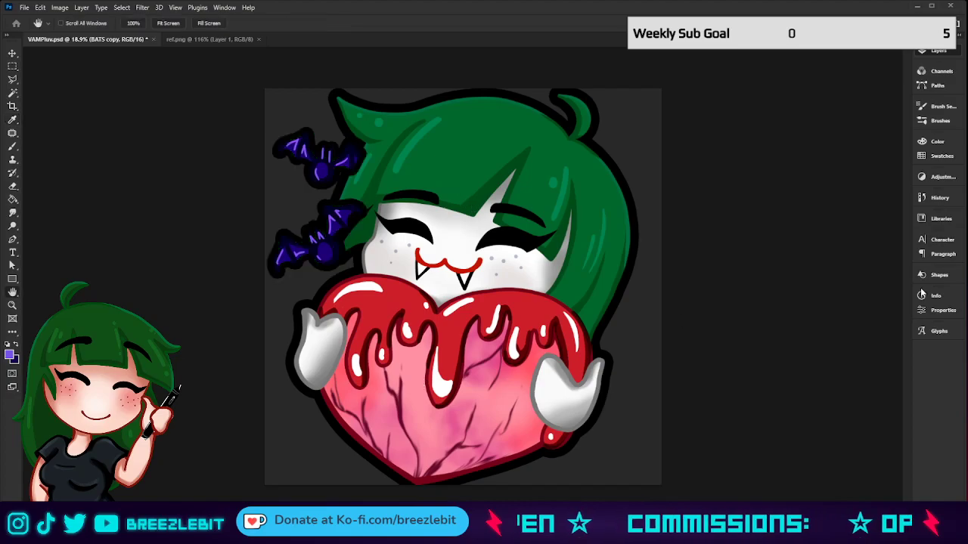
pyautogui.press('z')
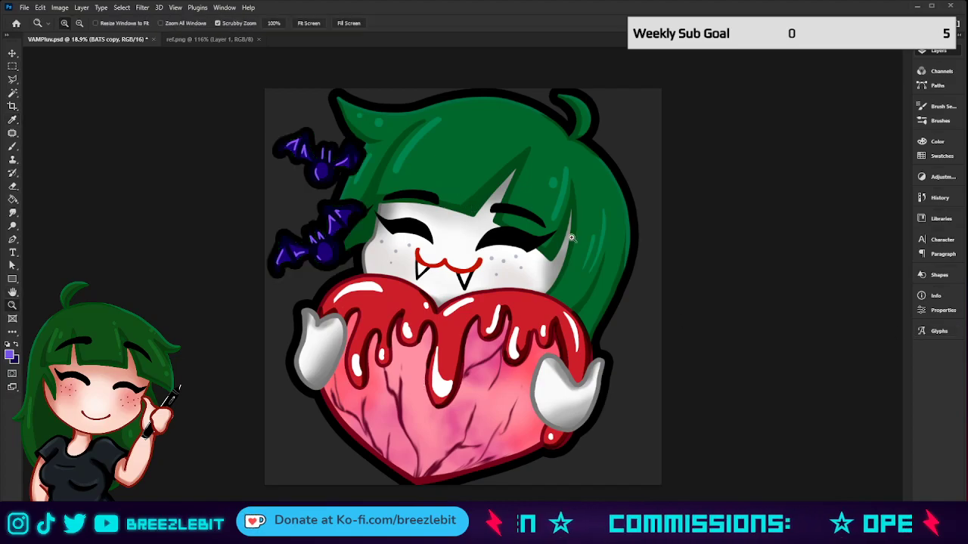
# Check the emote at small size with the background hidden and shown, and remove the outlined copies of the character and bats.
pyautogui.moveTo(567, 229); pyautogui.dragTo(522, 245)
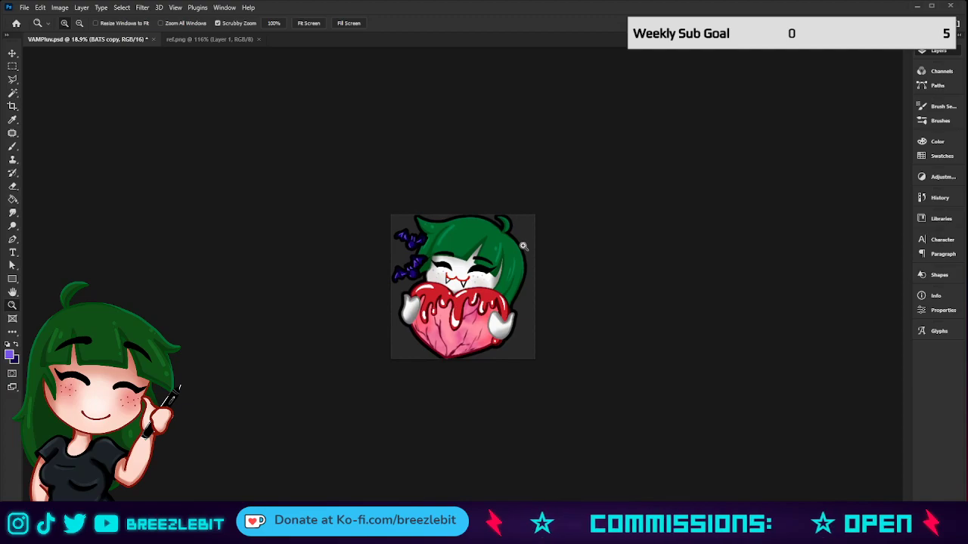
pyautogui.click(830, 244)
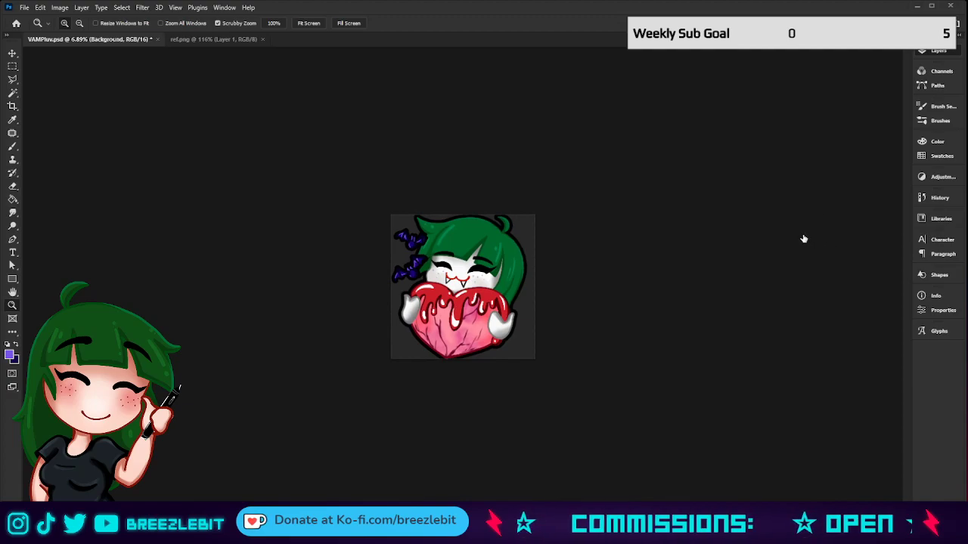
pyautogui.click(802, 239)
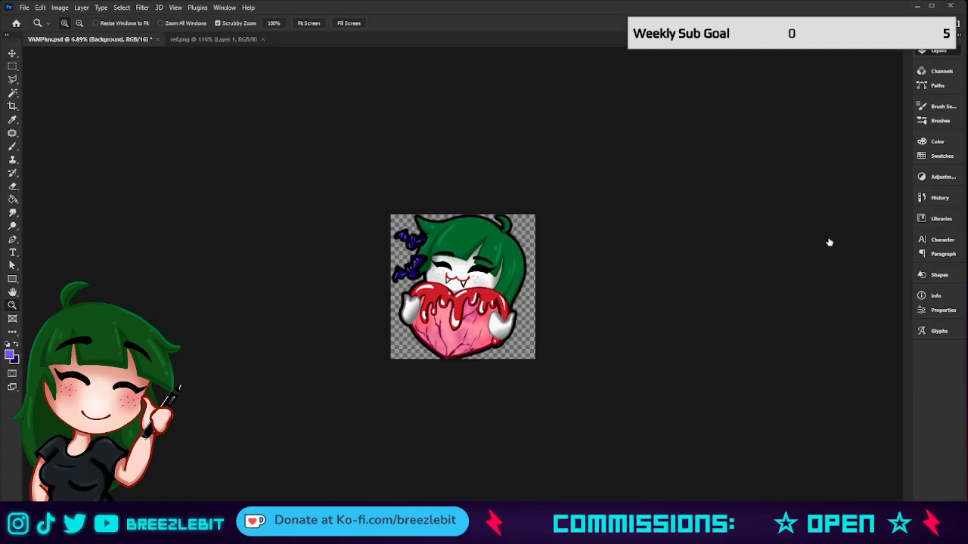
pyautogui.hotkey('ctrl', 'z')
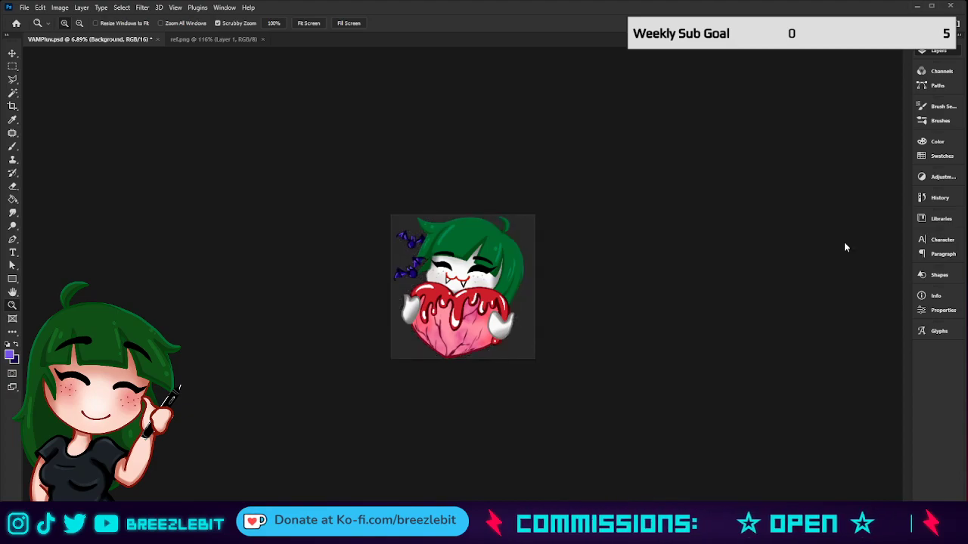
pyautogui.hotkey('ctrl', 'z')
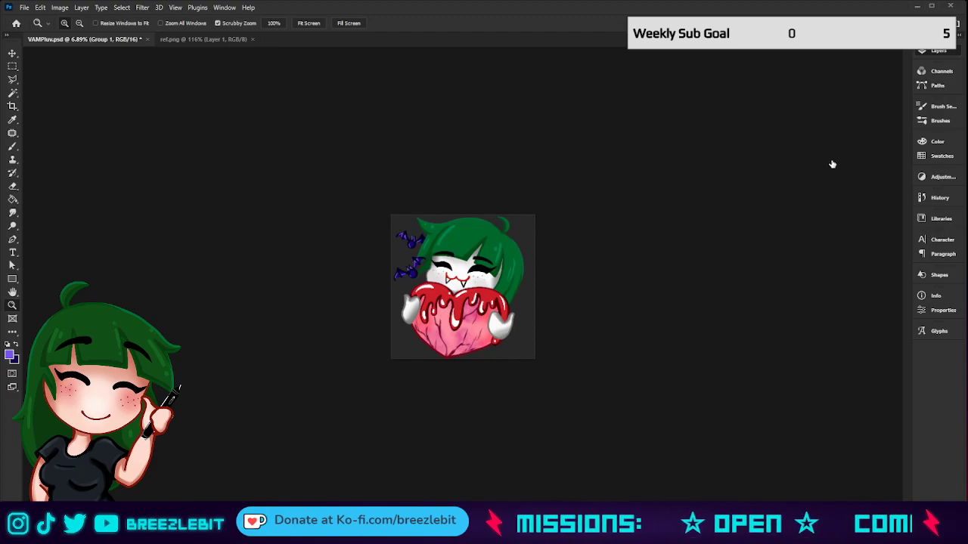
# Duplicate Group 1, add a black outline around the character and bats in the copy, and check it up close and zoomed out.
pyautogui.hotkey('ctrl', 'j')
pyautogui.hotkey('ctrl', 'j')
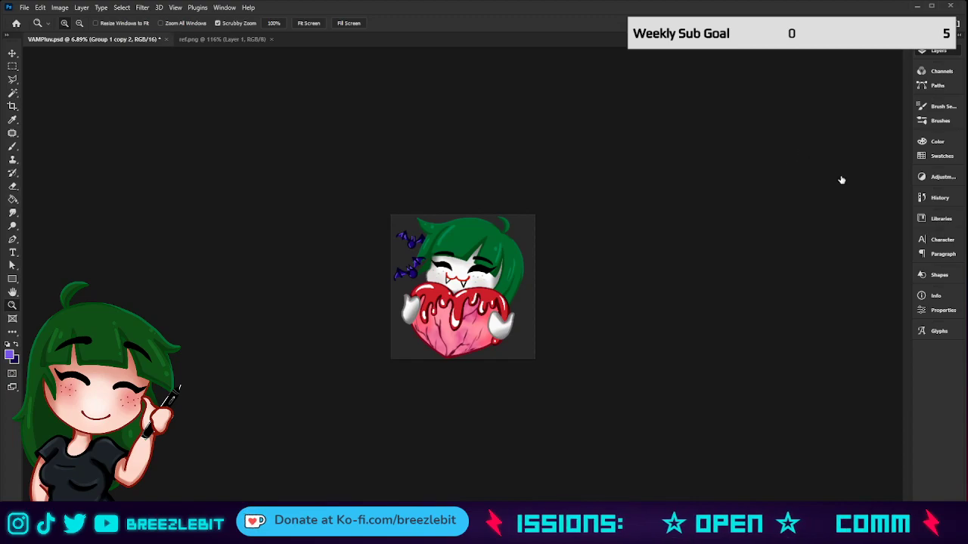
pyautogui.hotkey('ctrl', 'z')
pyautogui.hotkey('ctrl', 'z')
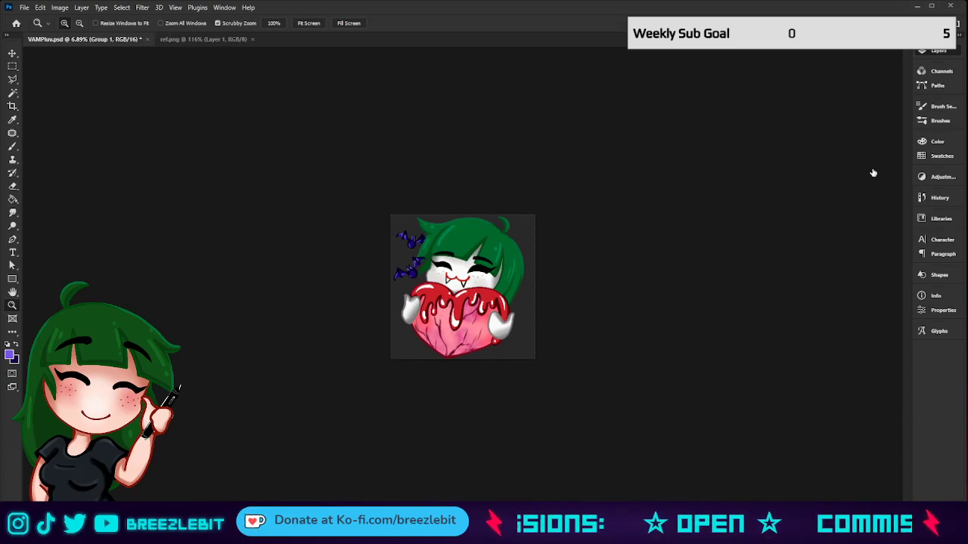
pyautogui.hotkey('ctrl', 'j')
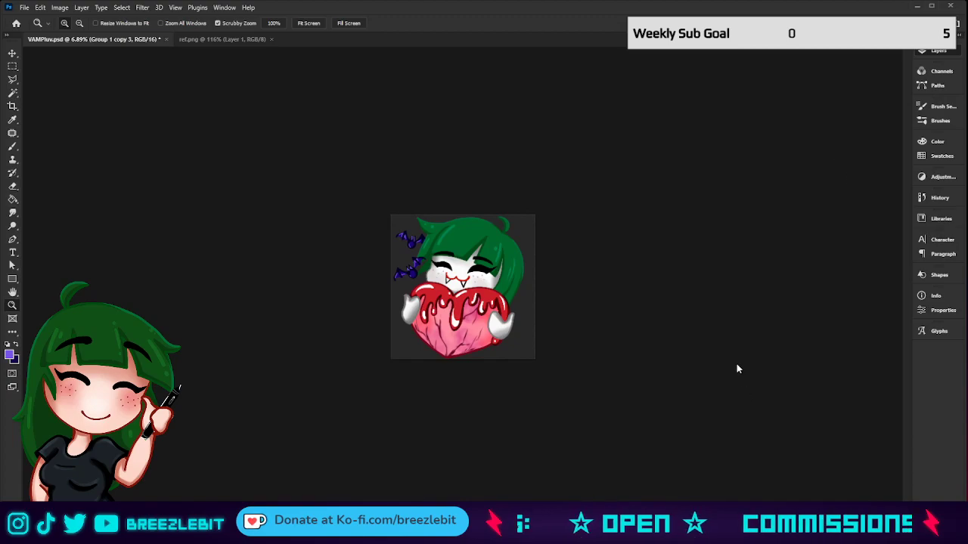
pyautogui.moveTo(436, 264)
pyautogui.mouseDown()
pyautogui.moveTo(488, 280)
pyautogui.moveTo(433, 268)
pyautogui.mouseUp()
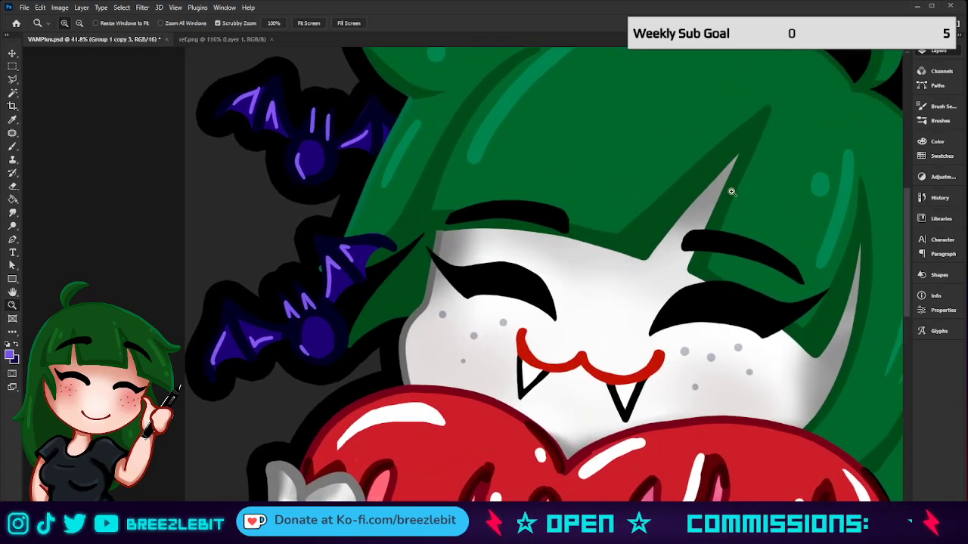
pyautogui.moveTo(801, 184); pyautogui.dragTo(541, 290)
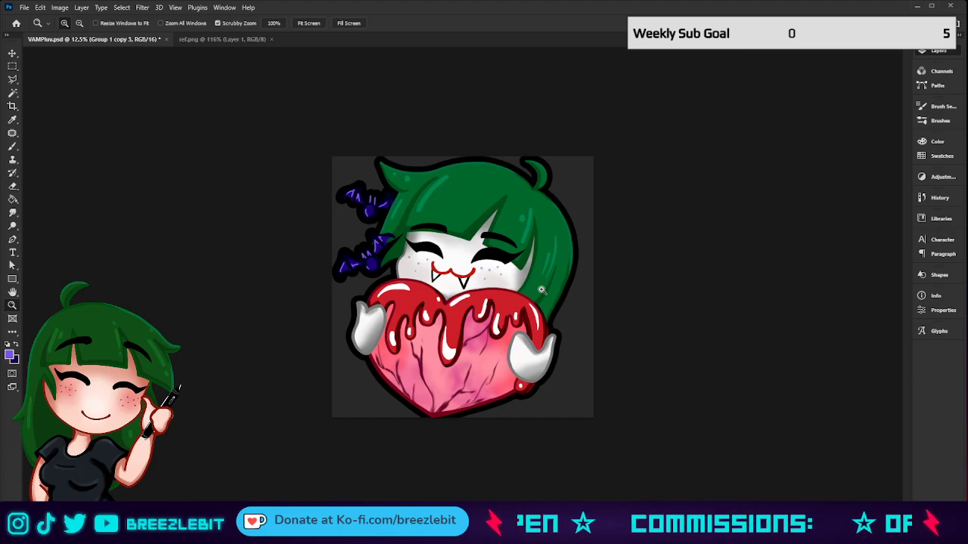
# On a new layer, brush a light purple edge along the lower bat's wing and ears, undoing the ear strokes.
pyautogui.click(475, 240)
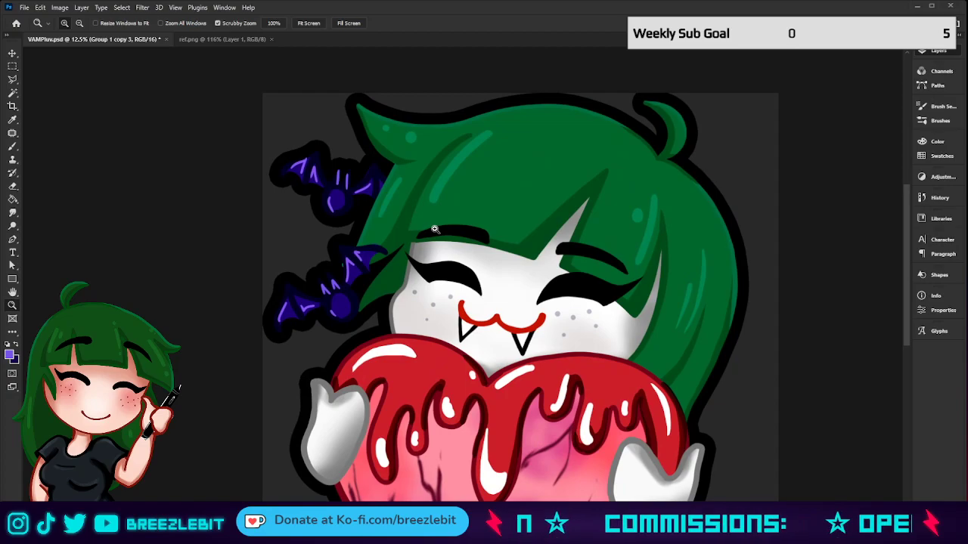
pyautogui.click(435, 229)
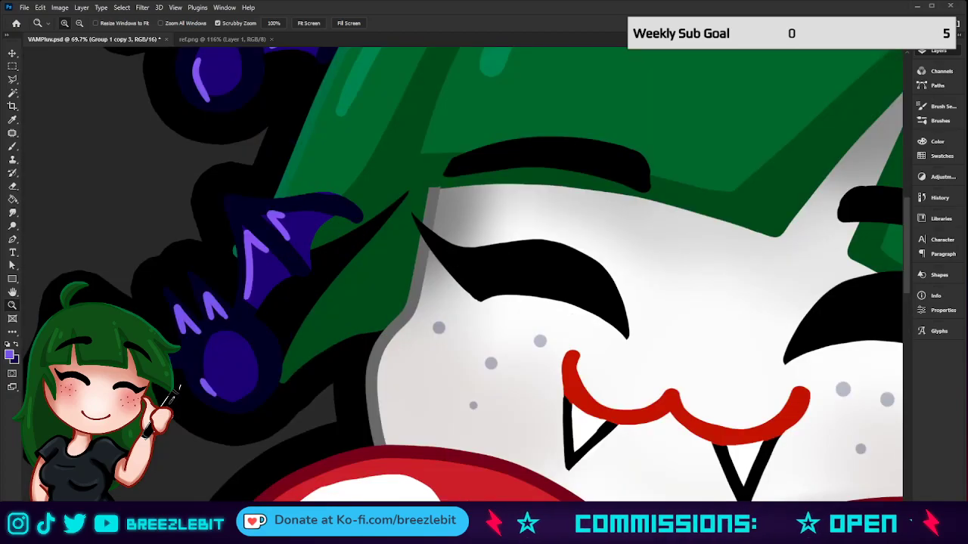
pyautogui.hotkey('ctrl', 'shift', 'alt', 'n')
pyautogui.moveTo(335, 279); pyautogui.dragTo(453, 333)
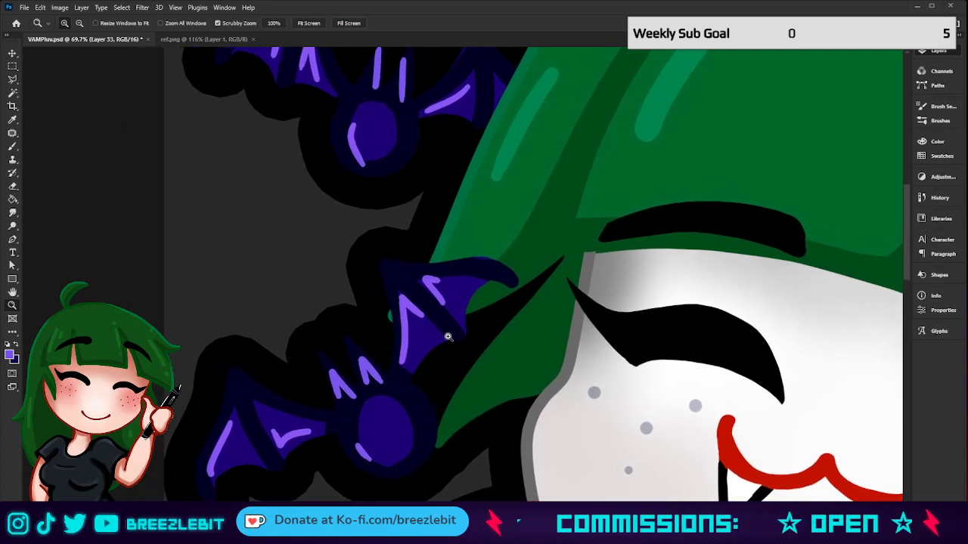
pyautogui.press('b')
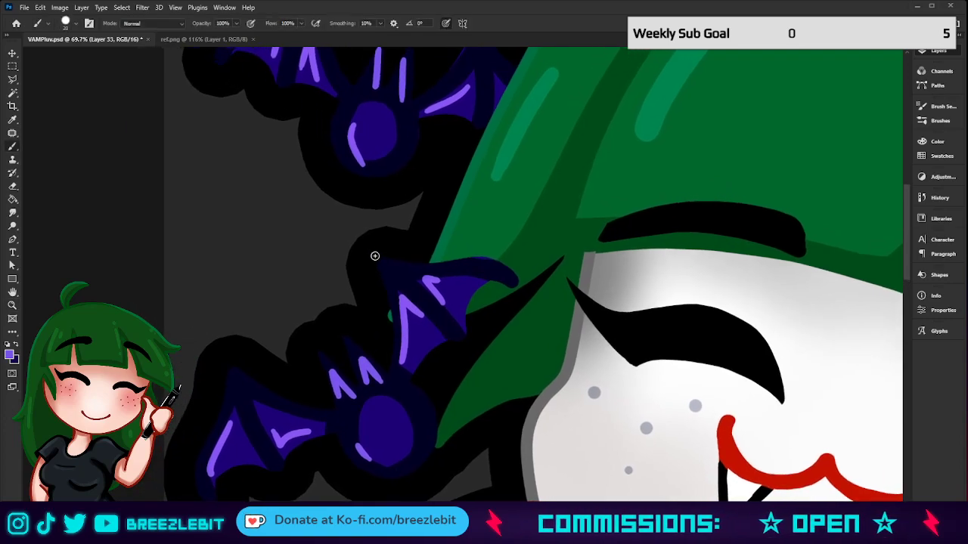
pyautogui.moveTo(373, 254)
pyautogui.mouseDown()
pyautogui.moveTo(387, 301)
pyautogui.moveTo(385, 371)
pyautogui.moveTo(351, 336)
pyautogui.mouseUp()
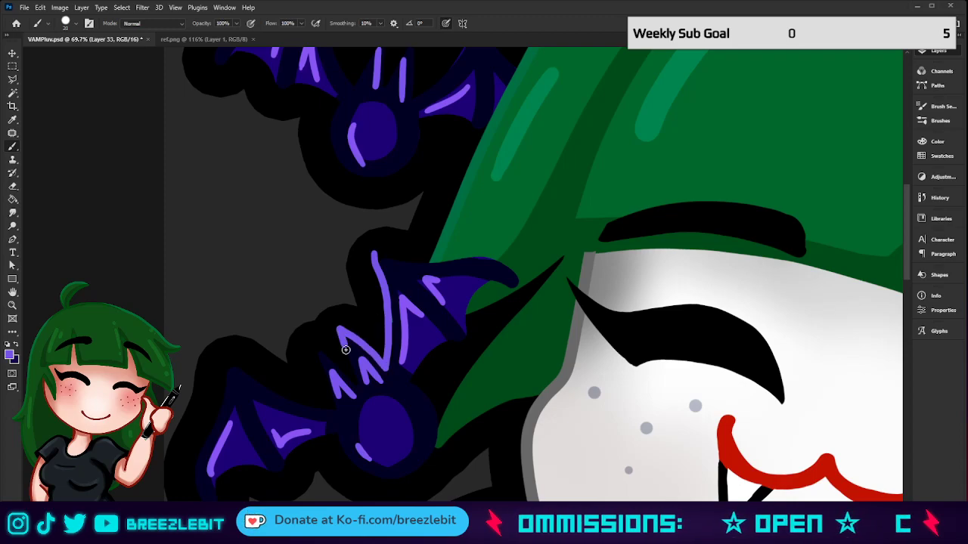
pyautogui.moveTo(345, 371)
pyautogui.mouseDown()
pyautogui.moveTo(317, 345)
pyautogui.moveTo(330, 391)
pyautogui.mouseUp()
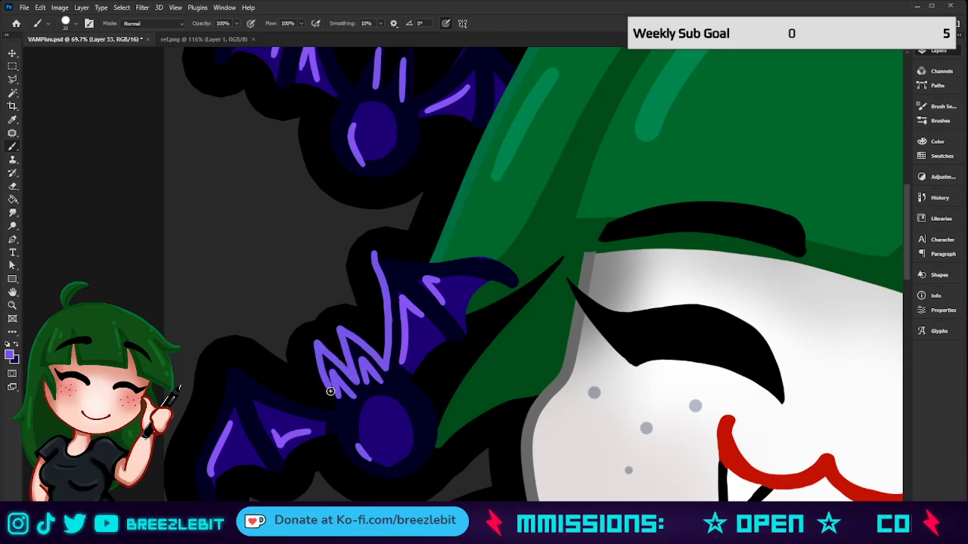
pyautogui.hotkey('ctrl', 'z')
pyautogui.hotkey('ctrl', 'z')
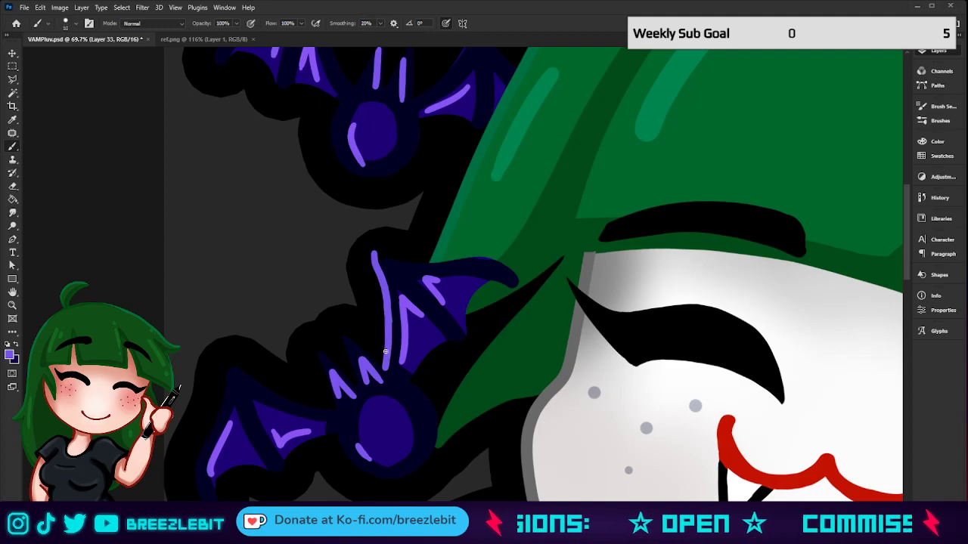
# Trace the lower bat's ears and wings in light purple with a thinner brush at 20% smoothing.
pyautogui.moveTo(384, 370); pyautogui.dragTo(342, 336)
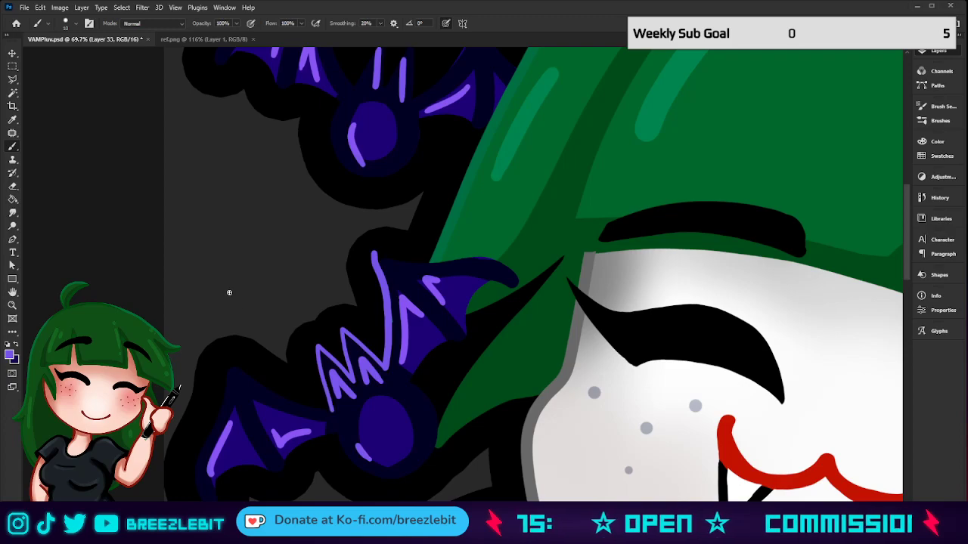
pyautogui.moveTo(230, 365); pyautogui.dragTo(331, 410)
pyautogui.moveTo(230, 362); pyautogui.dragTo(217, 416)
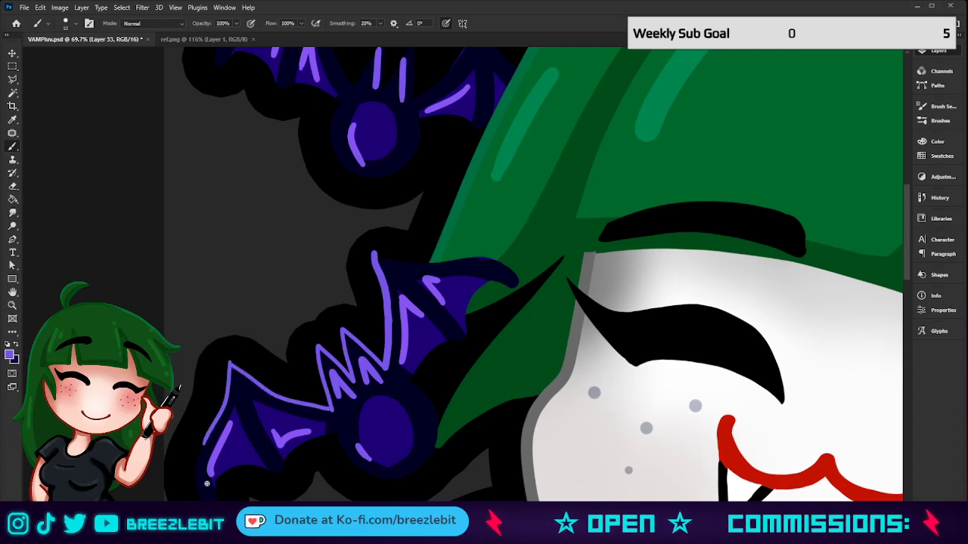
pyautogui.moveTo(373, 253)
pyautogui.mouseDown()
pyautogui.moveTo(508, 261)
pyautogui.moveTo(406, 315)
pyautogui.mouseUp()
# Check the emote at small size, and remove the purple tracing, the black-outlined copy and the bats' light purple highlights.
pyautogui.press('z')
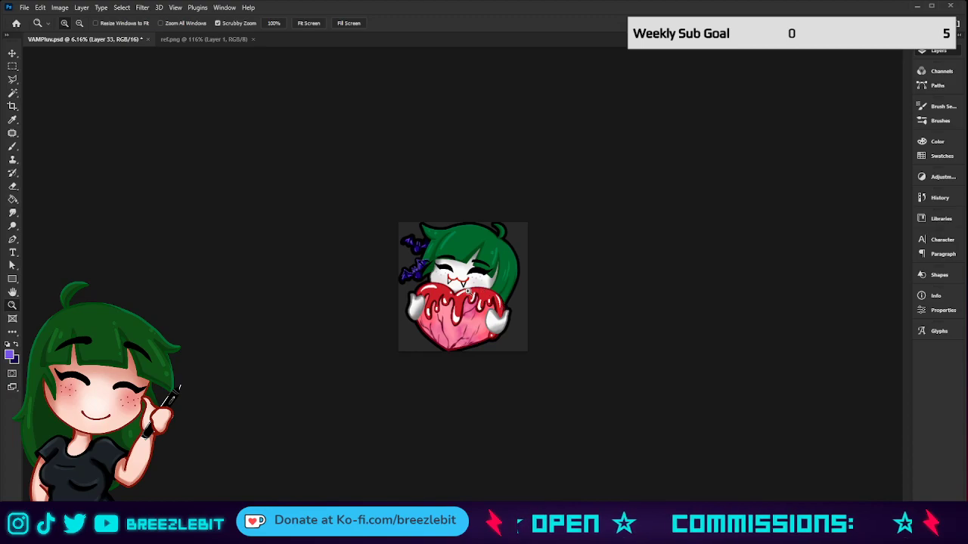
pyautogui.moveTo(474, 293); pyautogui.dragTo(496, 296)
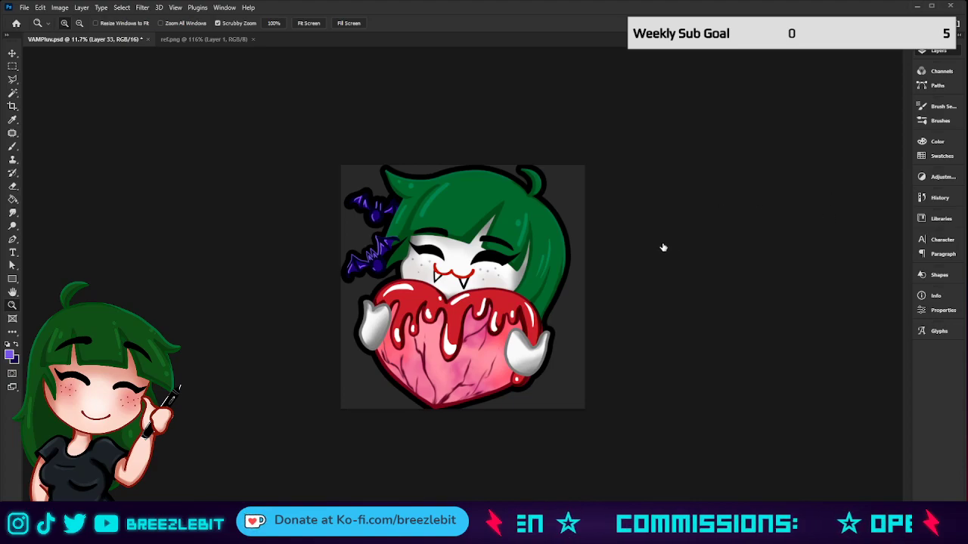
pyautogui.hotkey('ctrl', 'z')
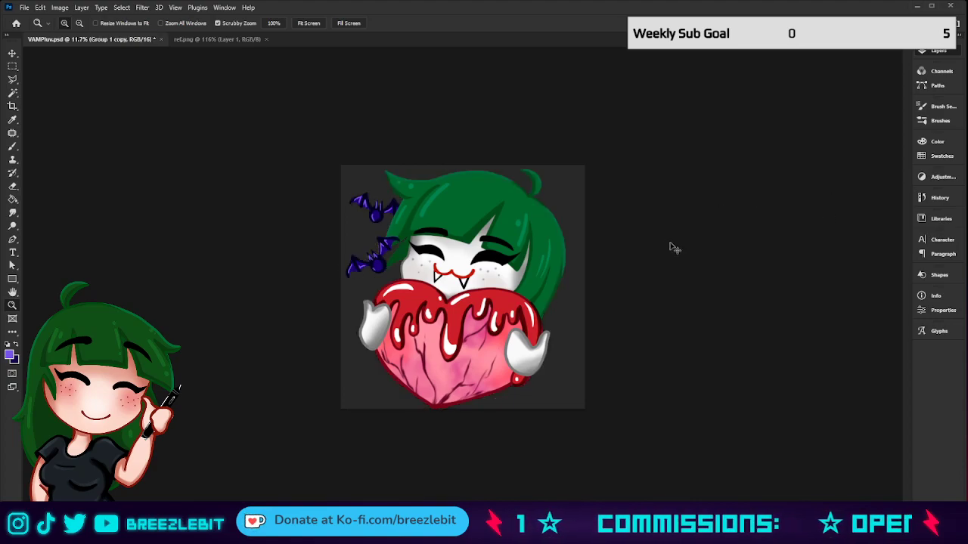
pyautogui.hotkey('ctrl', 'z')
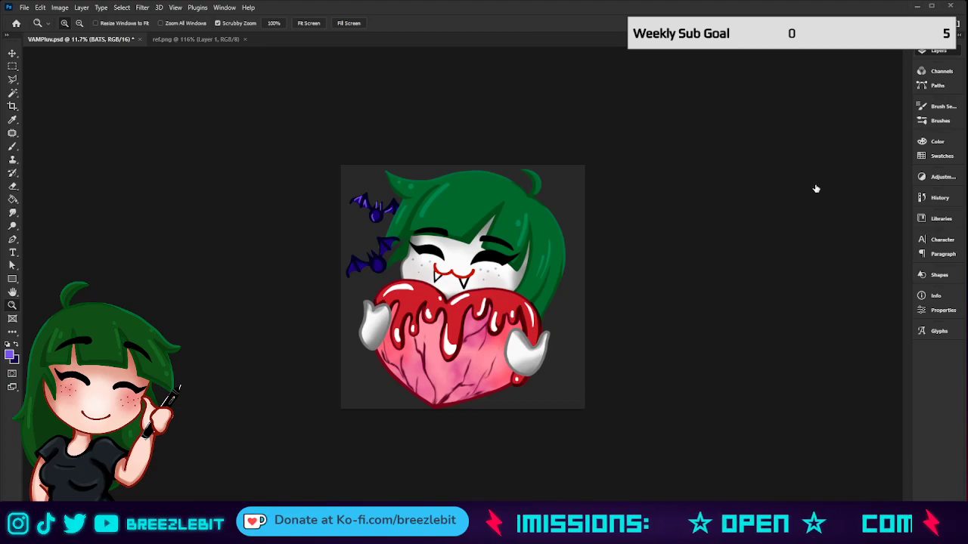
# Group the character and bats together, duplicate the group and add a black outline to the copy.
pyautogui.hotkey('ctrl', 'g')
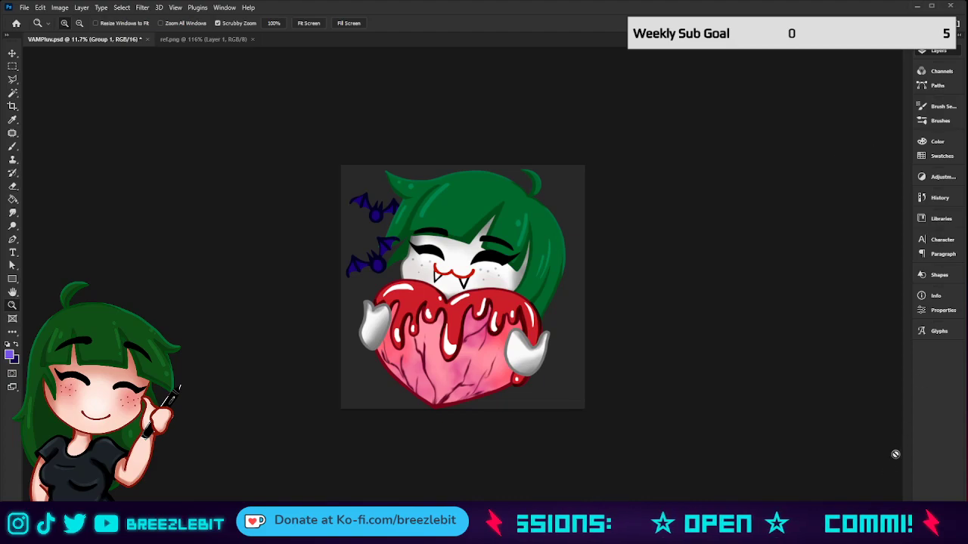
pyautogui.hotkey('ctrl', 'j')
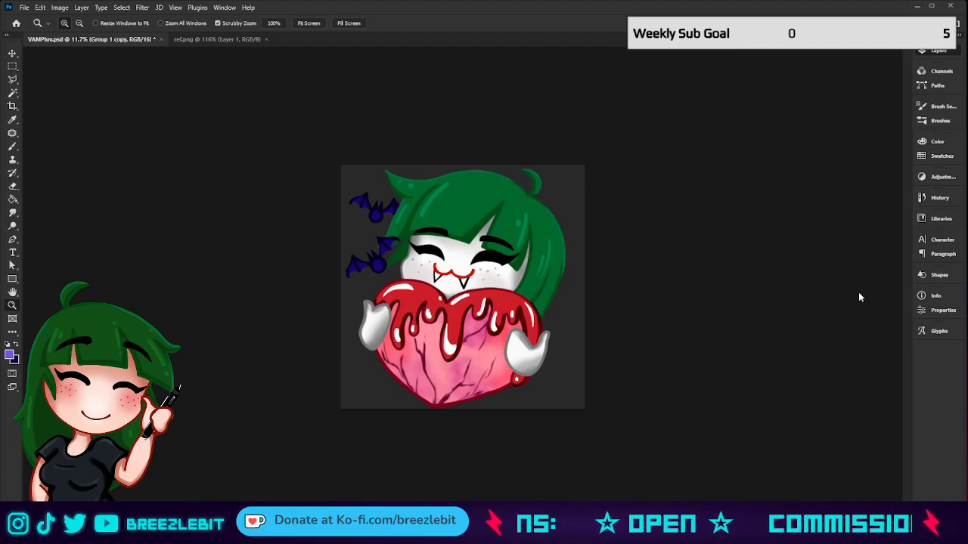
pyautogui.click(600, 238)
# Brush a thin light purple outline around the lower bat's wings, ears and body.
pyautogui.click(433, 249)
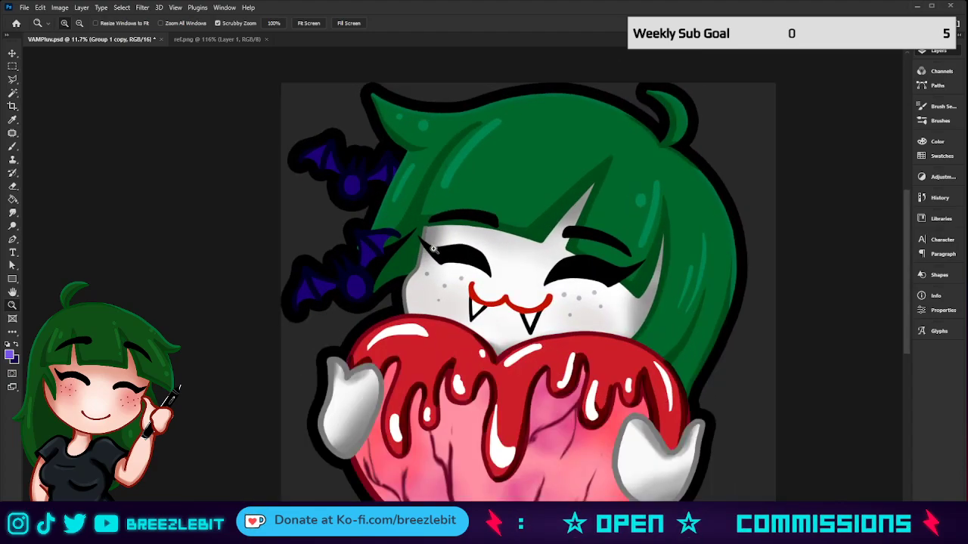
pyautogui.click(433, 250)
pyautogui.press('b')
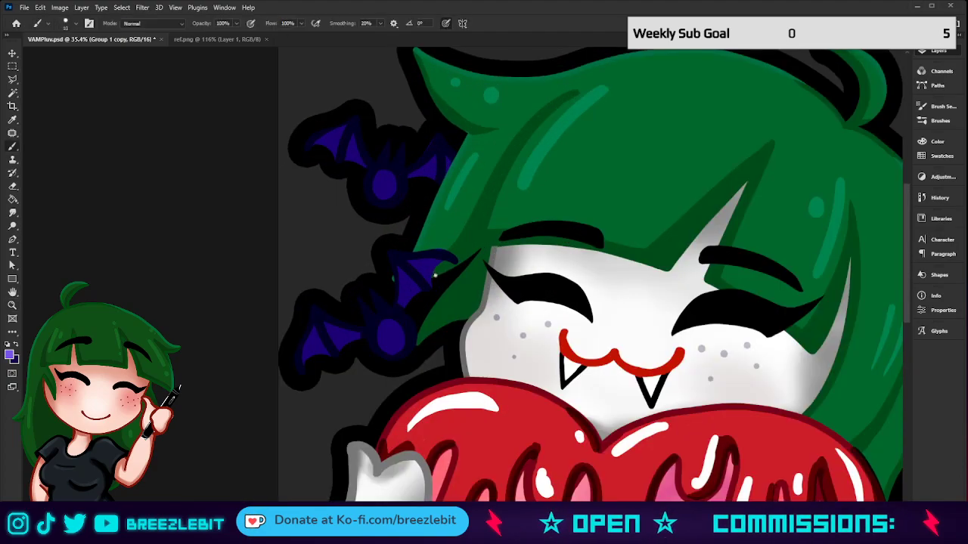
pyautogui.moveTo(387, 252); pyautogui.dragTo(391, 304)
pyautogui.moveTo(385, 247)
pyautogui.mouseDown()
pyautogui.moveTo(390, 301)
pyautogui.moveTo(369, 285)
pyautogui.moveTo(375, 313)
pyautogui.moveTo(355, 294)
pyautogui.moveTo(363, 325)
pyautogui.mouseUp()
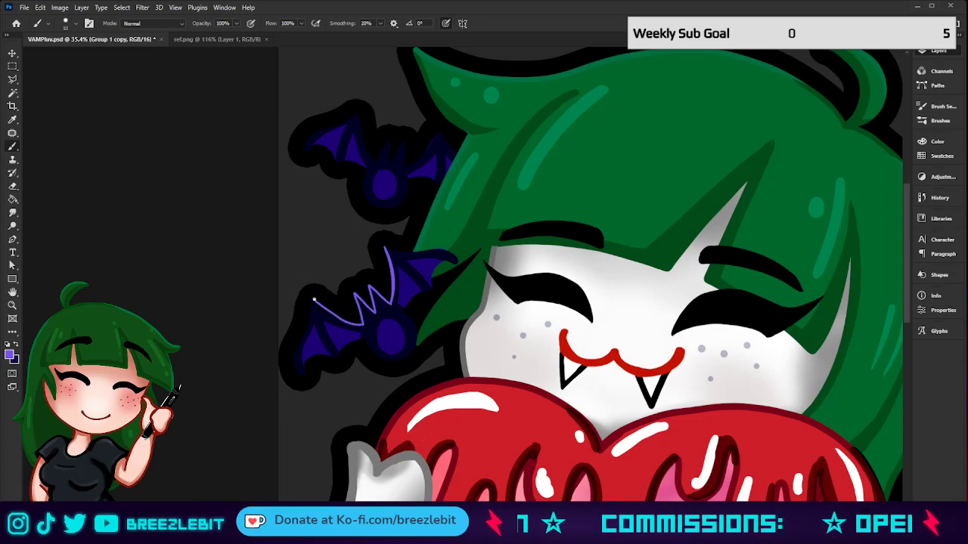
pyautogui.moveTo(295, 347)
pyautogui.mouseDown()
pyautogui.moveTo(301, 380)
pyautogui.moveTo(305, 362)
pyautogui.mouseUp()
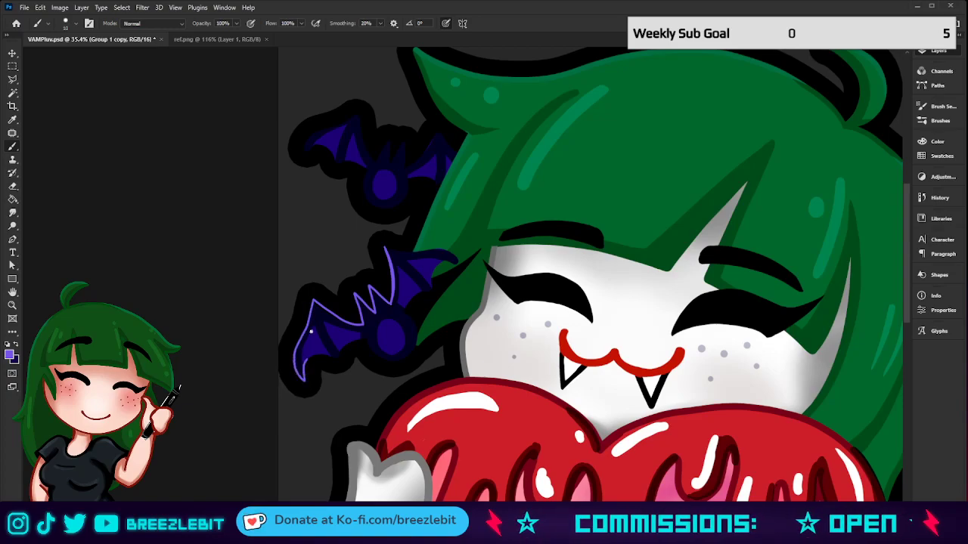
pyautogui.moveTo(384, 247); pyautogui.dragTo(457, 260)
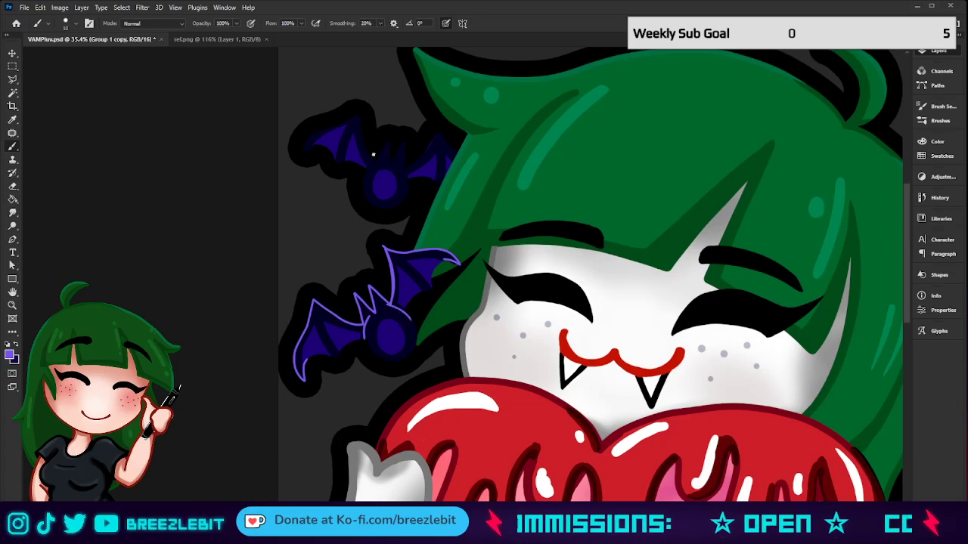
# Compare the lower bat's purple outline at several small emote sizes, and undo that outline.
pyautogui.press('z')
pyautogui.moveTo(500, 260); pyautogui.dragTo(413, 301)
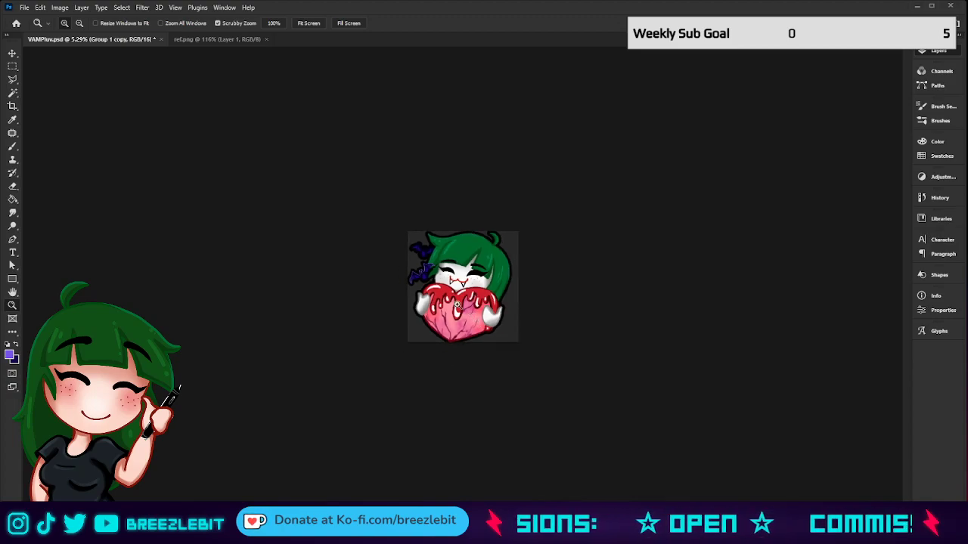
pyautogui.moveTo(458, 306); pyautogui.dragTo(480, 274)
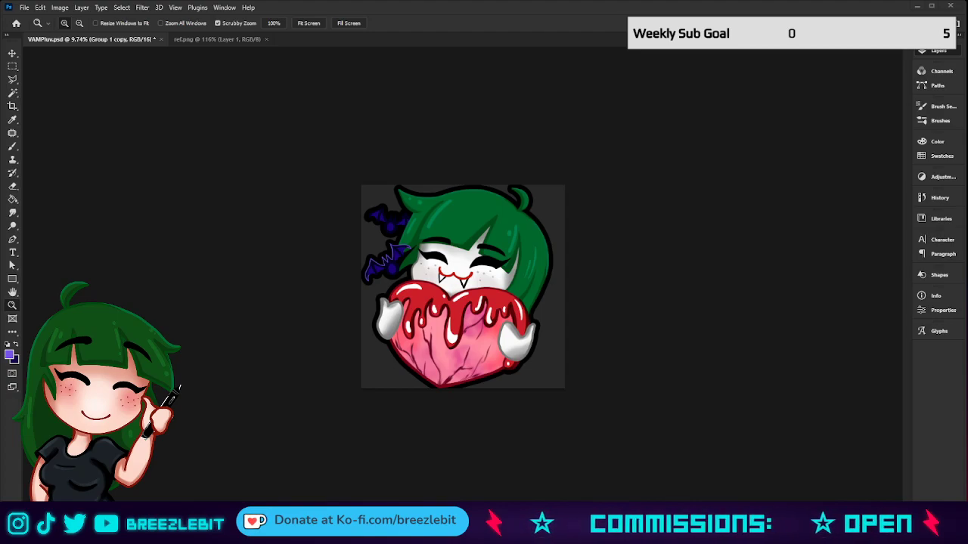
pyautogui.moveTo(521, 285); pyautogui.dragTo(480, 307)
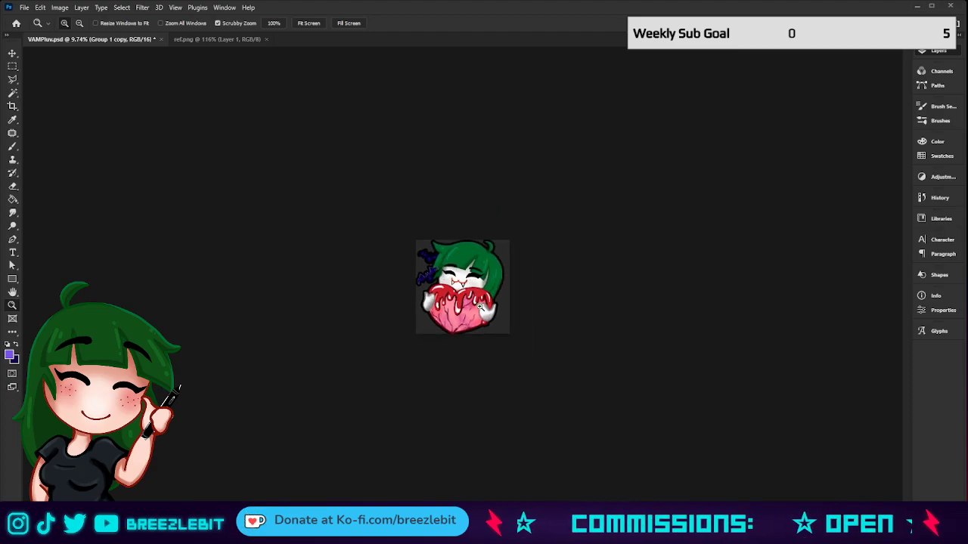
pyautogui.click(481, 308)
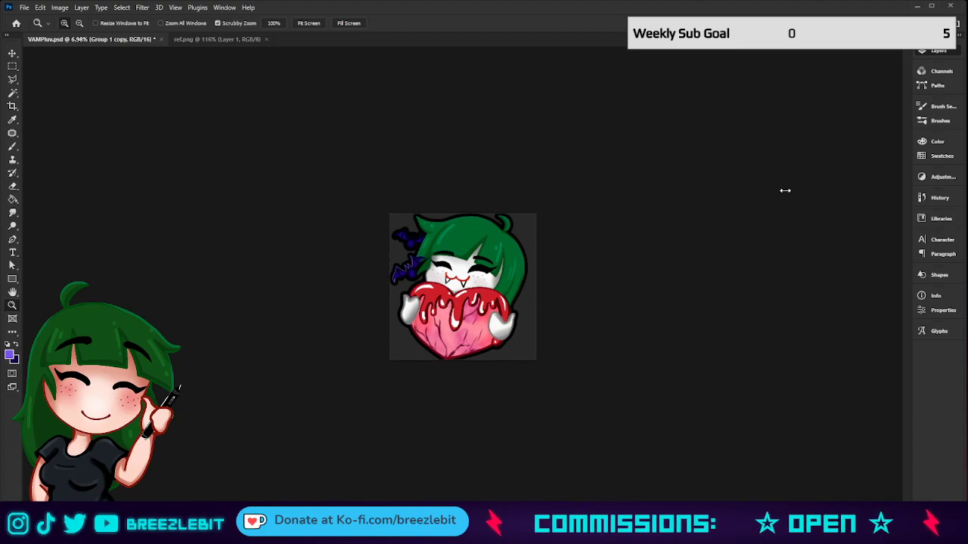
pyautogui.hotkey('ctrl', 'z')
pyautogui.hotkey('ctrl', 'z')
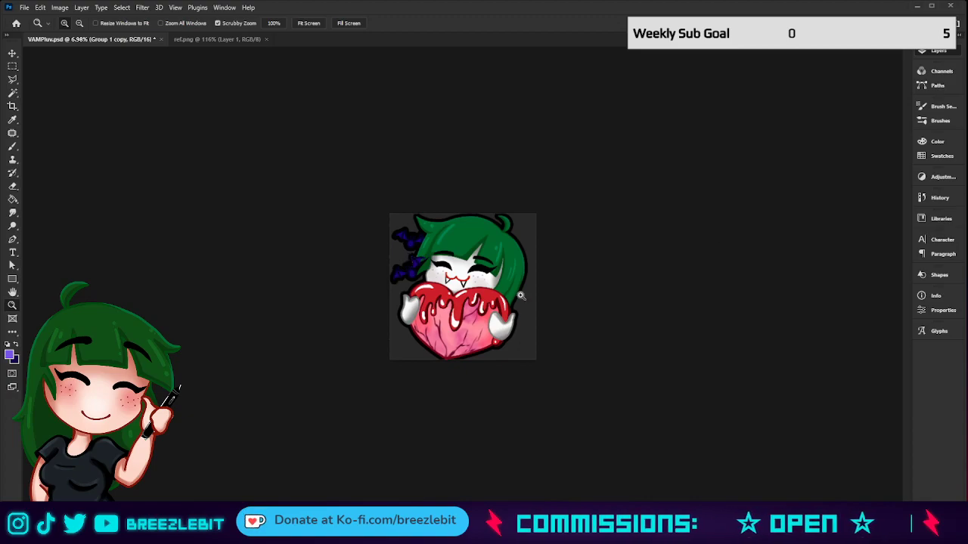
# Enlarge the brush and paint a light purple outline along the lower bat's wings, ears and body.
pyautogui.click(408, 288)
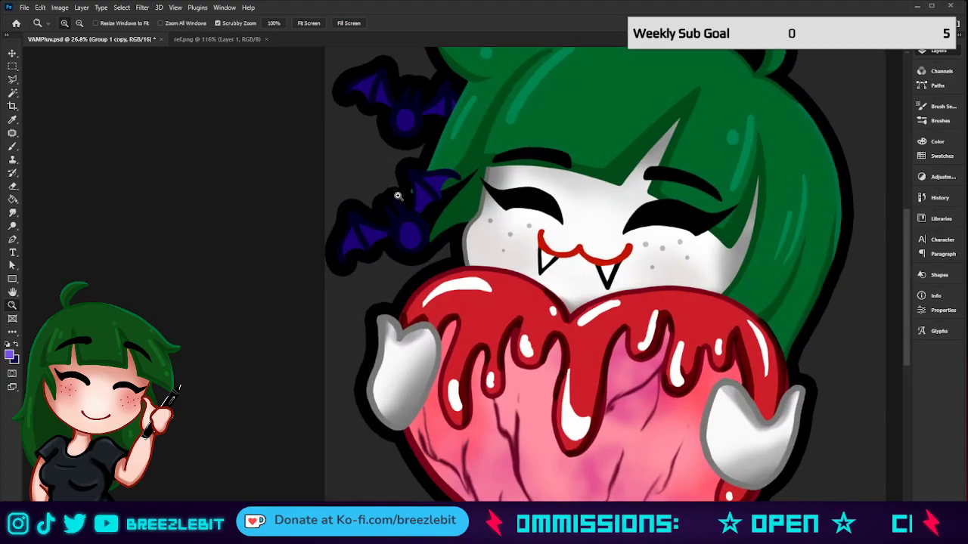
pyautogui.press('b')
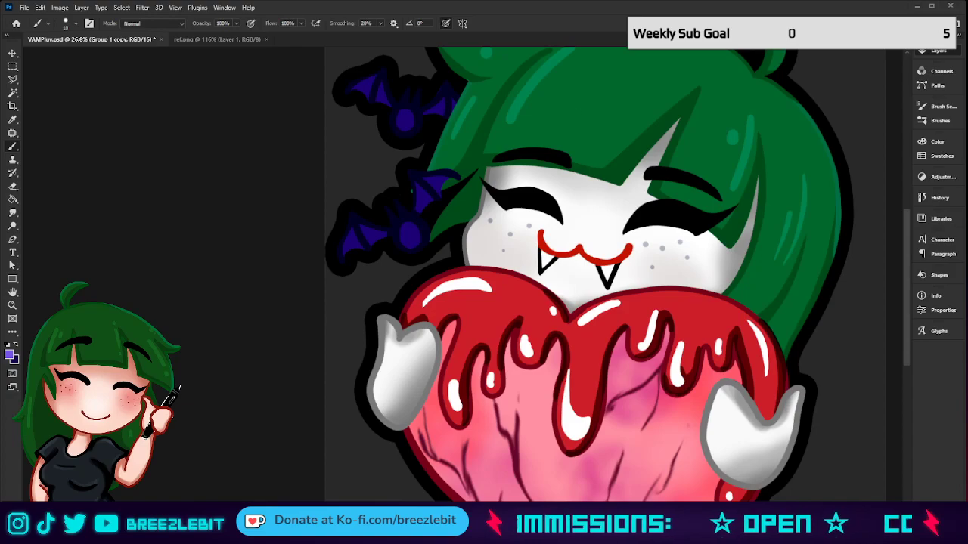
pyautogui.press(']')
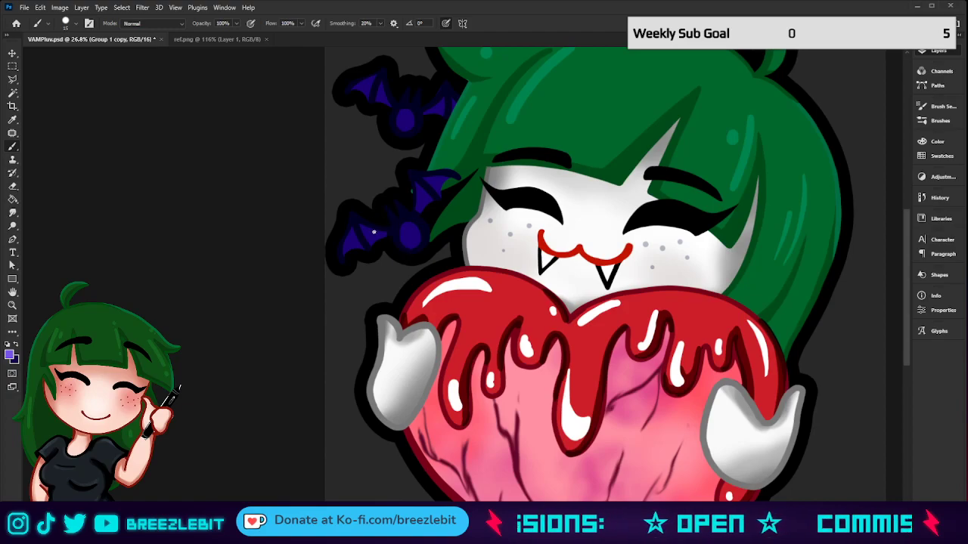
pyautogui.press(']')
pyautogui.press(']')
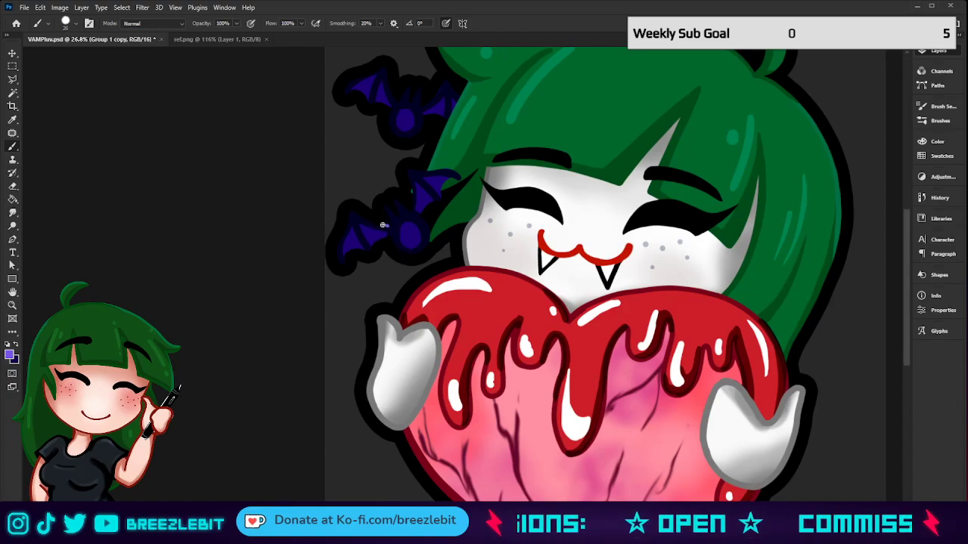
pyautogui.moveTo(384, 224)
pyautogui.mouseDown()
pyautogui.moveTo(353, 202)
pyautogui.moveTo(337, 240)
pyautogui.moveTo(342, 258)
pyautogui.mouseUp()
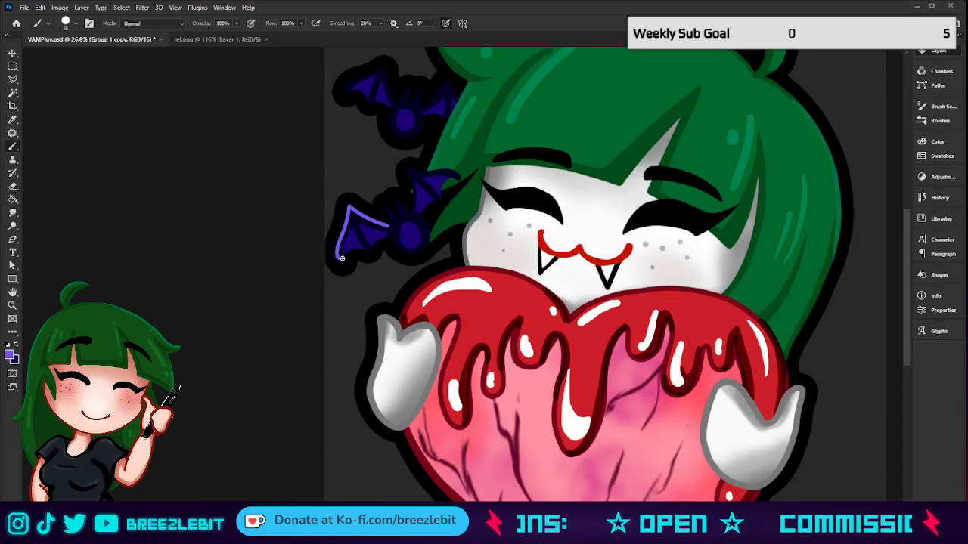
pyautogui.moveTo(350, 210)
pyautogui.mouseDown()
pyautogui.moveTo(366, 248)
pyautogui.moveTo(378, 192)
pyautogui.moveTo(391, 225)
pyautogui.moveTo(382, 204)
pyautogui.moveTo(396, 216)
pyautogui.moveTo(393, 198)
pyautogui.moveTo(410, 214)
pyautogui.moveTo(406, 166)
pyautogui.moveTo(433, 195)
pyautogui.moveTo(444, 173)
pyautogui.mouseUp()
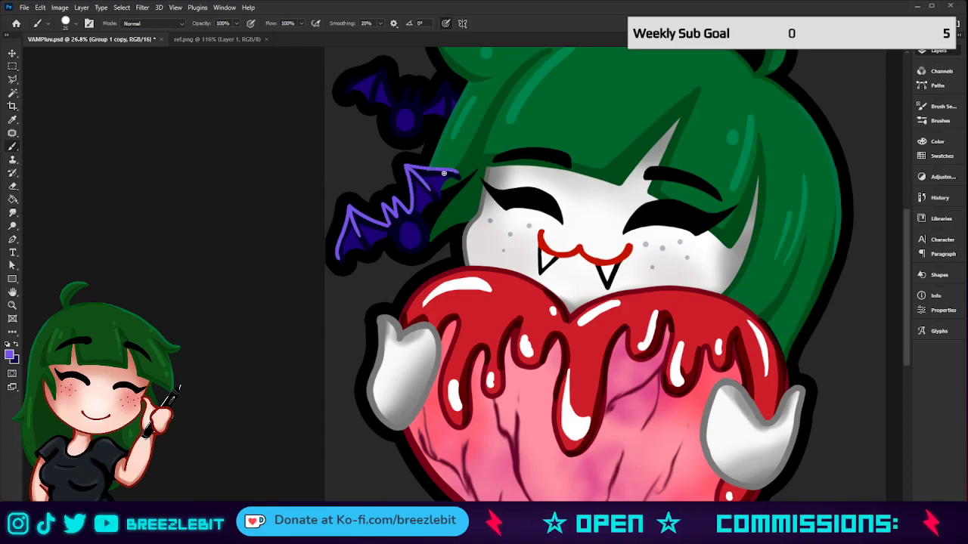
pyautogui.moveTo(429, 241); pyautogui.dragTo(395, 250)
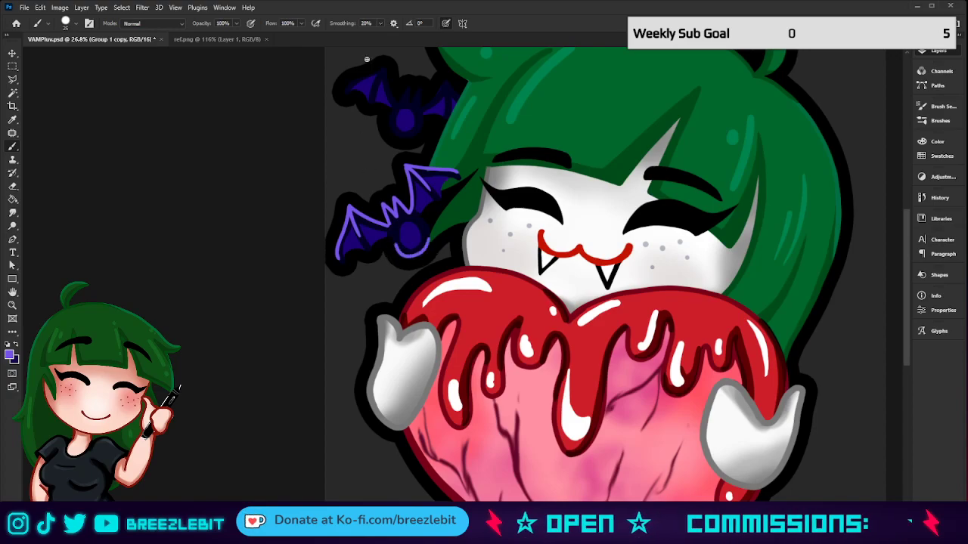
# Brush a matching light purple outline on the upper bat's wings, ears and body, and check the emote at small size.
pyautogui.moveTo(423, 120)
pyautogui.mouseDown()
pyautogui.moveTo(408, 140)
pyautogui.moveTo(390, 129)
pyautogui.moveTo(393, 103)
pyautogui.moveTo(420, 91)
pyautogui.moveTo(394, 96)
pyautogui.moveTo(384, 64)
pyautogui.moveTo(349, 91)
pyautogui.mouseUp()
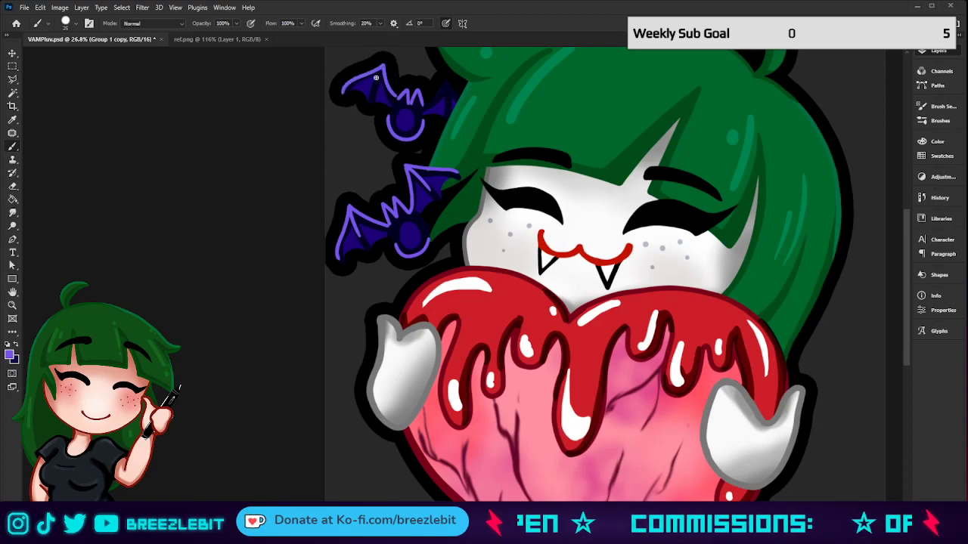
pyautogui.moveTo(435, 99)
pyautogui.mouseDown()
pyautogui.moveTo(444, 78)
pyautogui.moveTo(455, 101)
pyautogui.mouseUp()
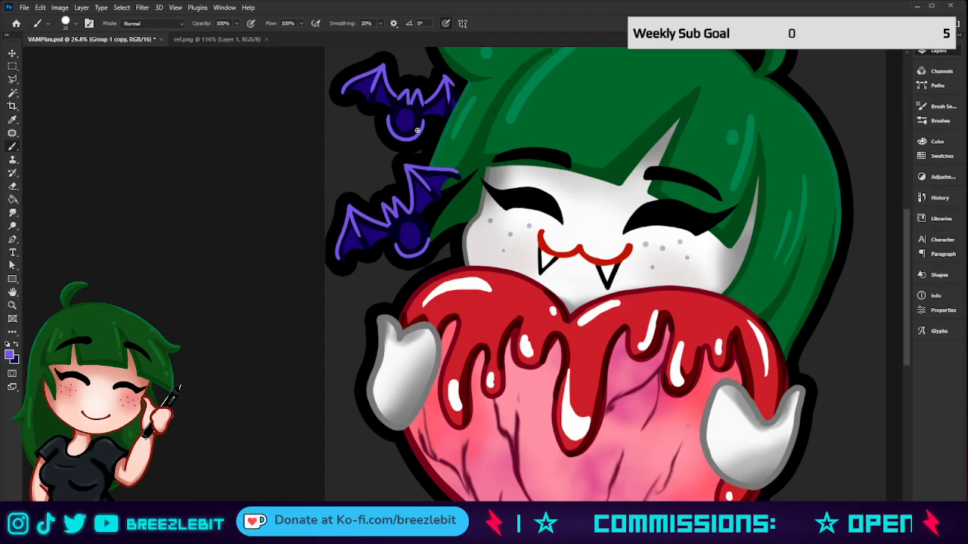
pyautogui.press('z')
pyautogui.moveTo(482, 189); pyautogui.dragTo(486, 362)
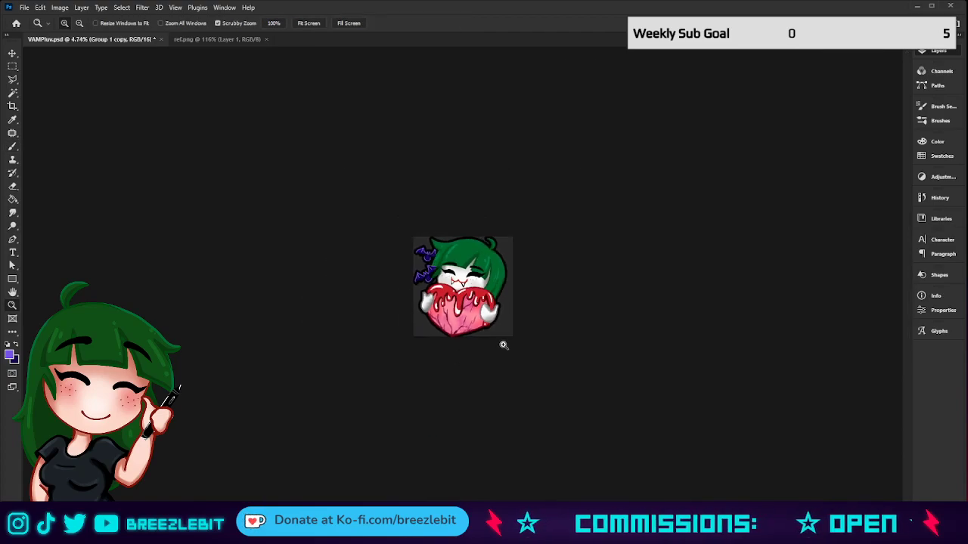
pyautogui.moveTo(445, 292); pyautogui.dragTo(506, 292)
pyautogui.press('b')
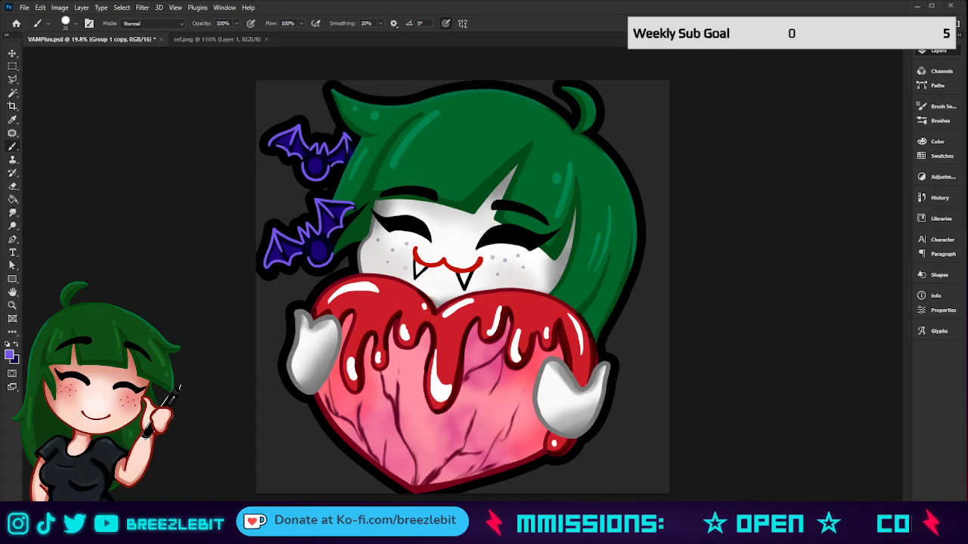
pyautogui.press('z')
pyautogui.moveTo(448, 240)
pyautogui.mouseDown()
pyautogui.moveTo(371, 281)
pyautogui.moveTo(395, 318)
pyautogui.moveTo(480, 293)
pyautogui.moveTo(493, 303)
pyautogui.mouseUp()
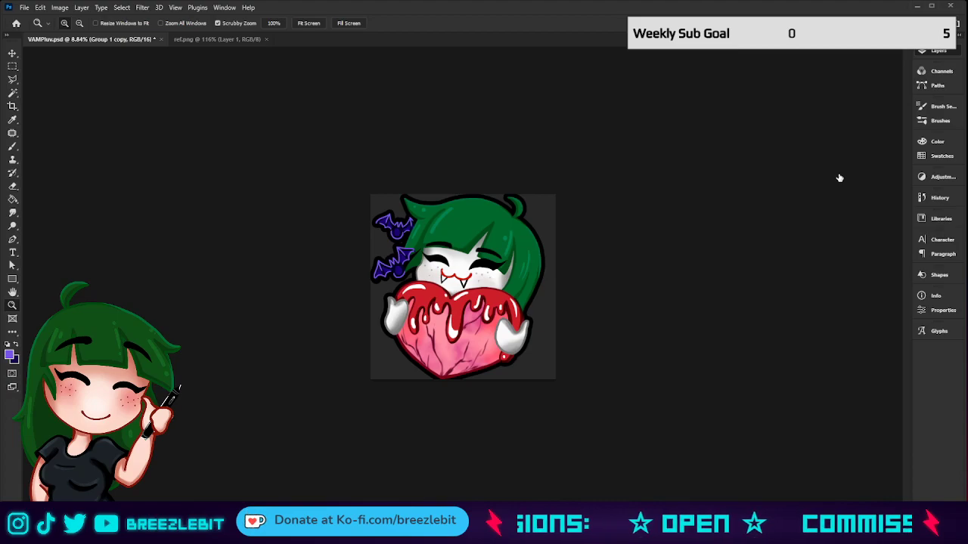
# Try a thinner outline and a white outline around the copied group, and return it to a thick black outline.
pyautogui.press('h')
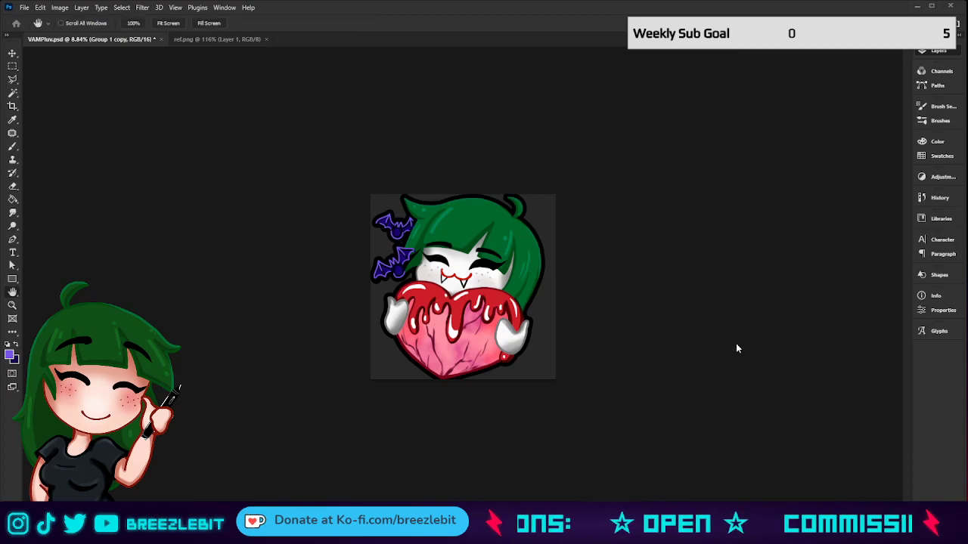
pyautogui.hotkey('ctrl', 'z')
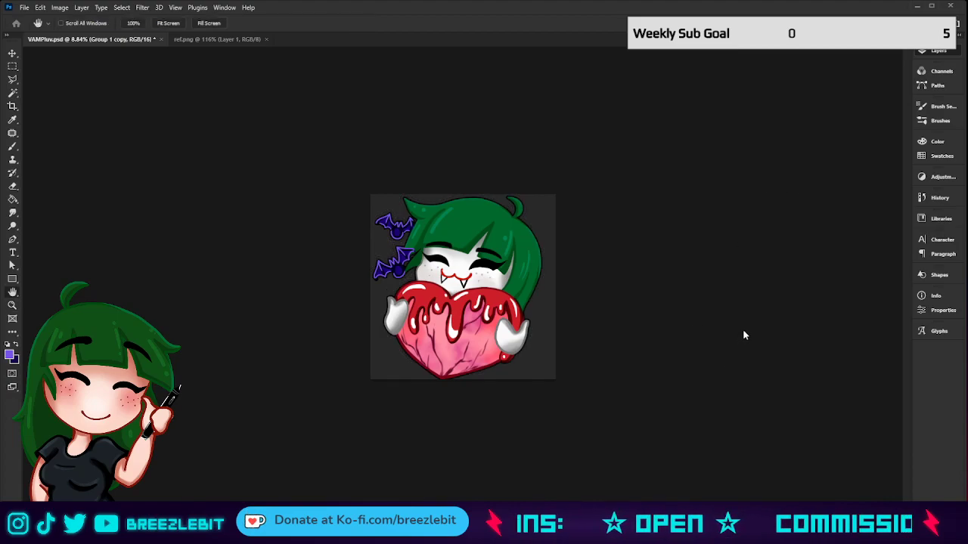
pyautogui.click(743, 331)
pyautogui.click(208, 362)
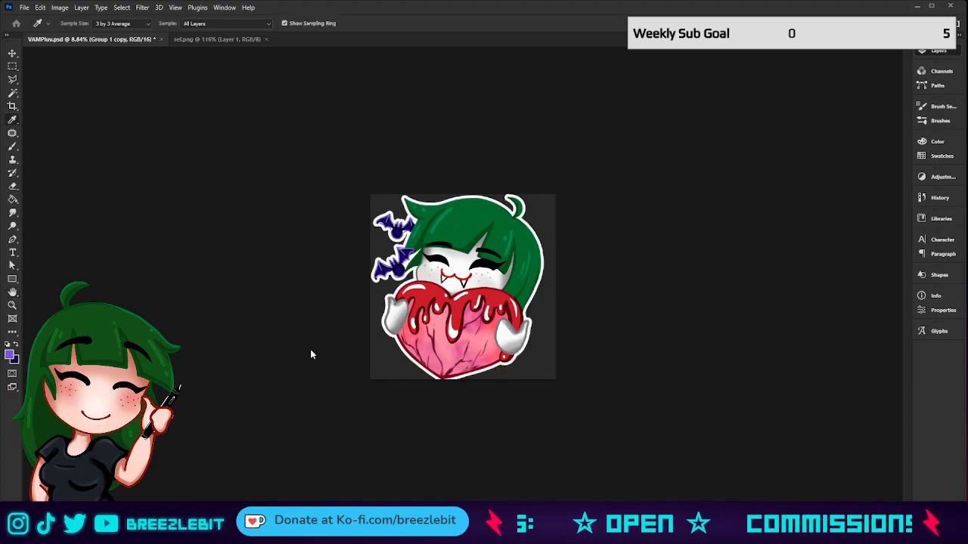
pyautogui.hotkey('ctrl', 'z')
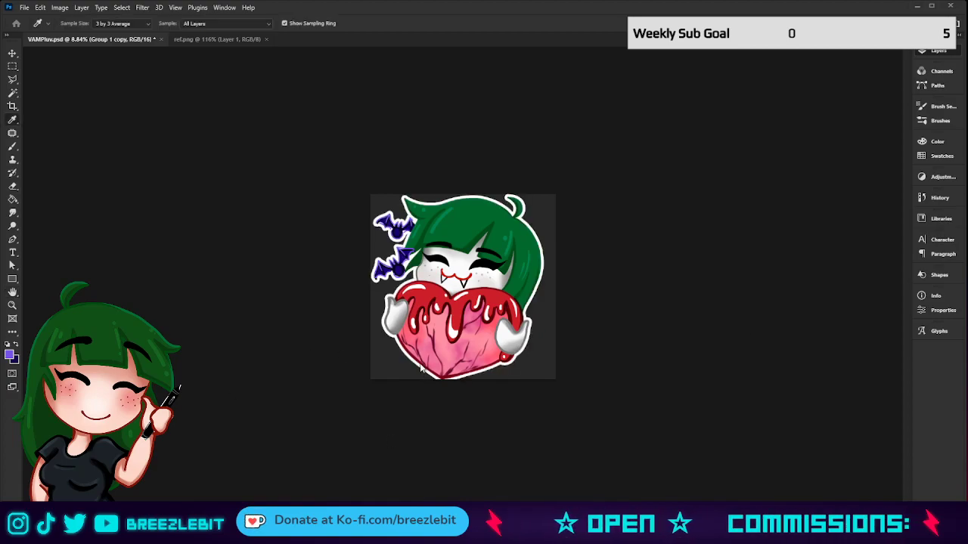
pyautogui.hotkey('ctrl', 'shift', 'z')
pyautogui.hotkey('ctrl', 'z')
pyautogui.press('h')
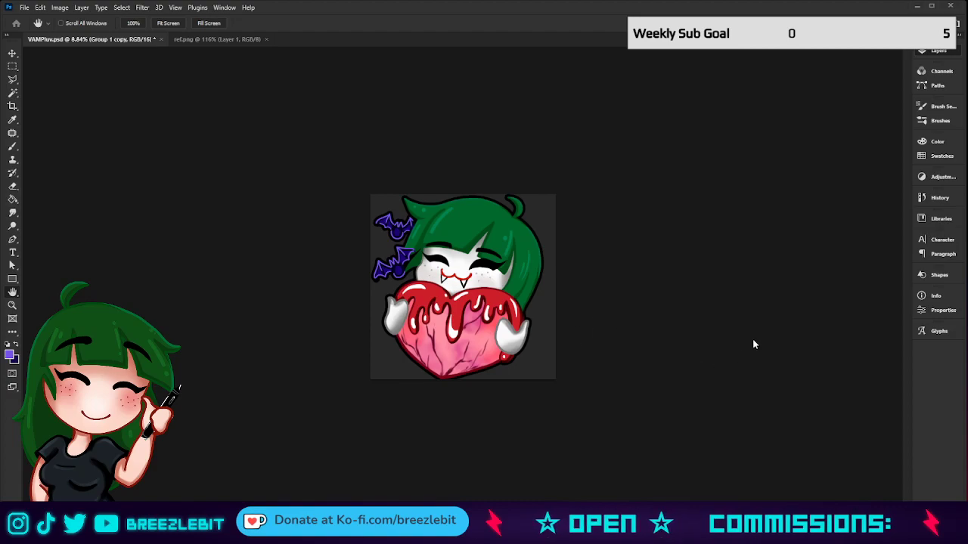
pyautogui.hotkey('ctrl', 'z')
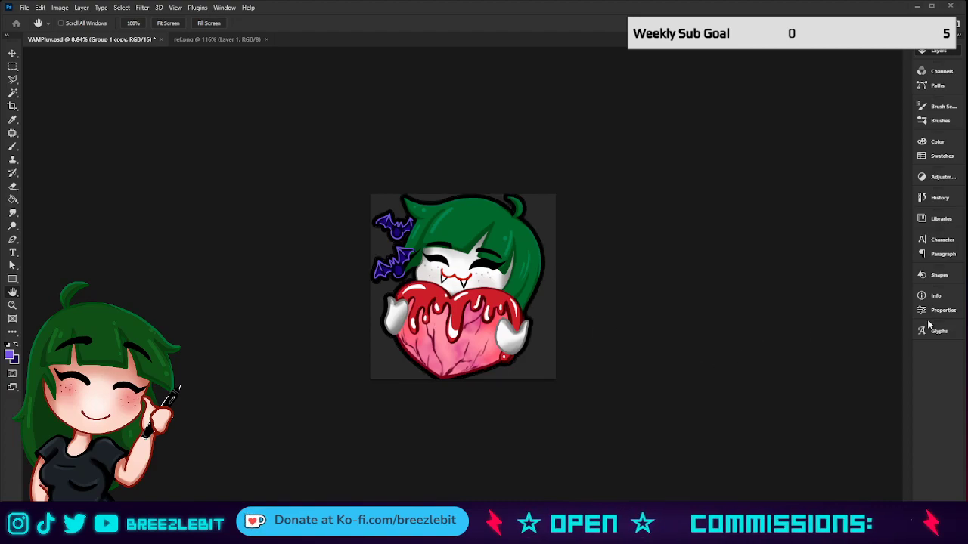
# Examine the outlined emote at several small sizes, with the dark background both hidden and shown.
pyautogui.press('z')
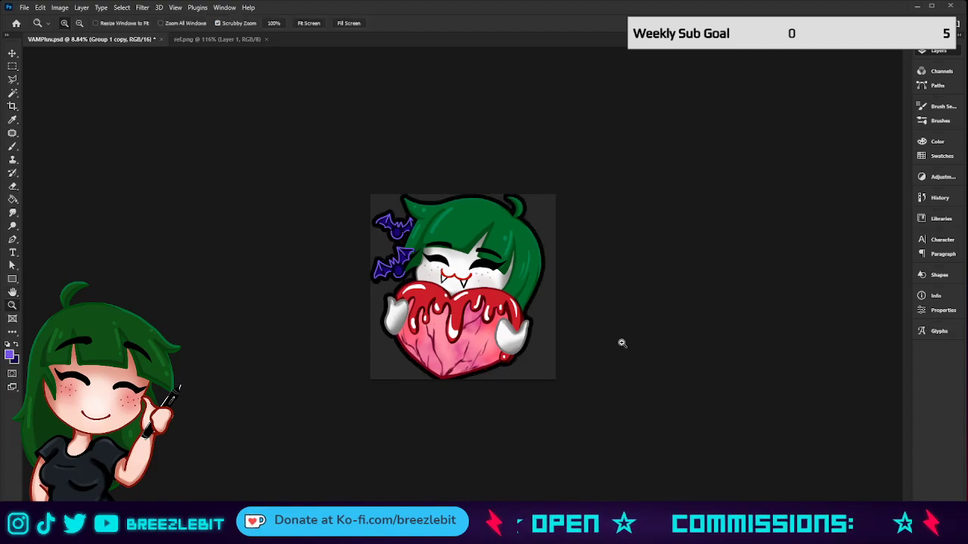
pyautogui.moveTo(621, 344); pyautogui.dragTo(570, 371)
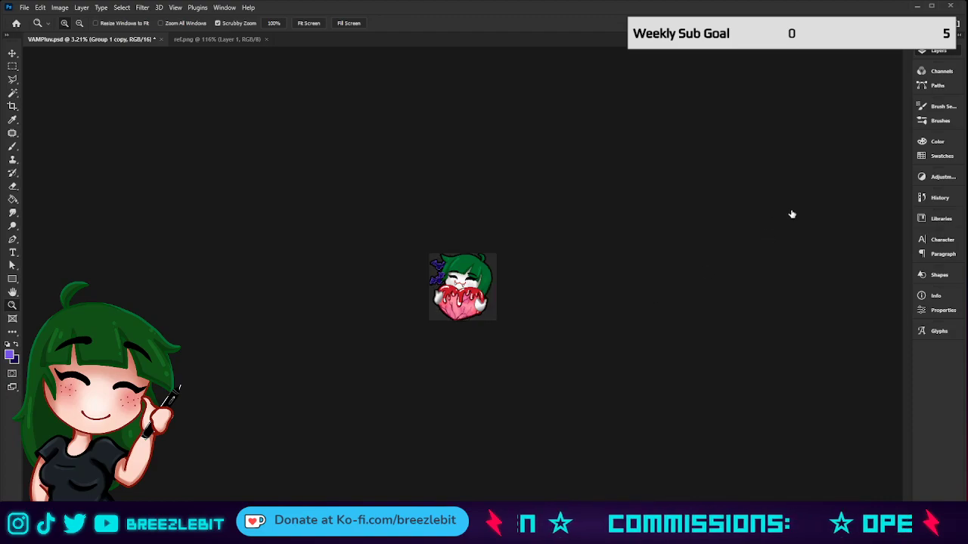
pyautogui.moveTo(555, 324); pyautogui.dragTo(564, 341)
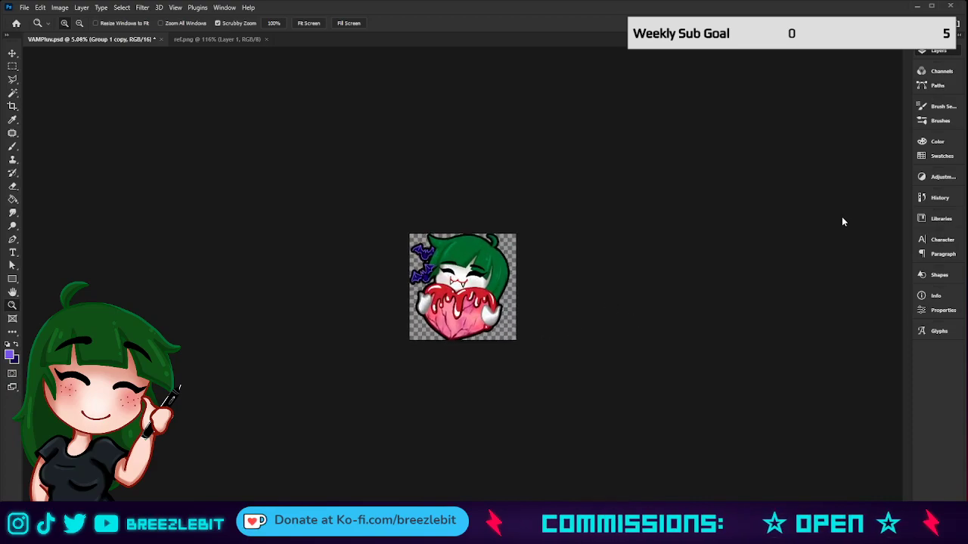
pyautogui.click(839, 189)
pyautogui.click(838, 190)
pyautogui.click(838, 189)
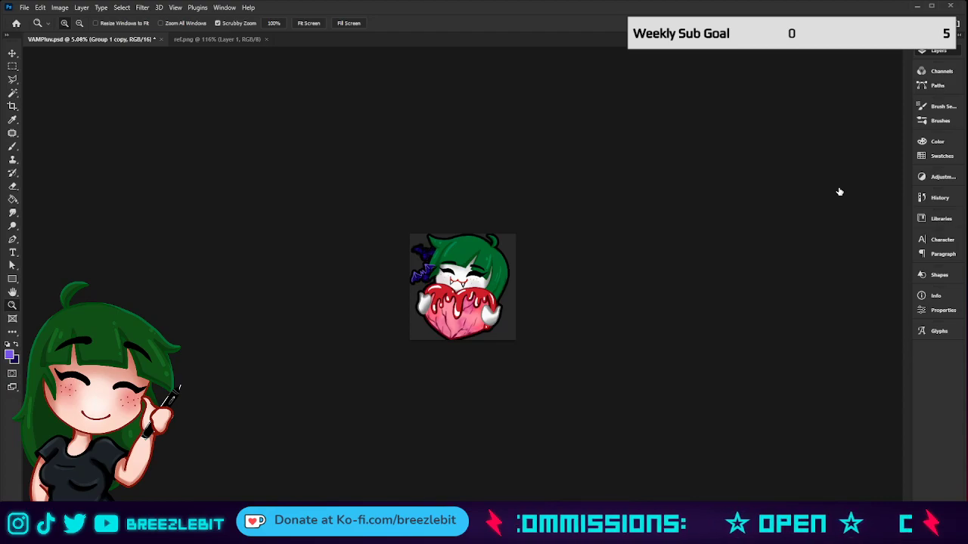
# Undo the bats' light purple outlines and the black-outlined group copy.
pyautogui.hotkey('ctrl', 'z')
pyautogui.hotkey('ctrl', 'z')
pyautogui.hotkey('ctrl', 'z')
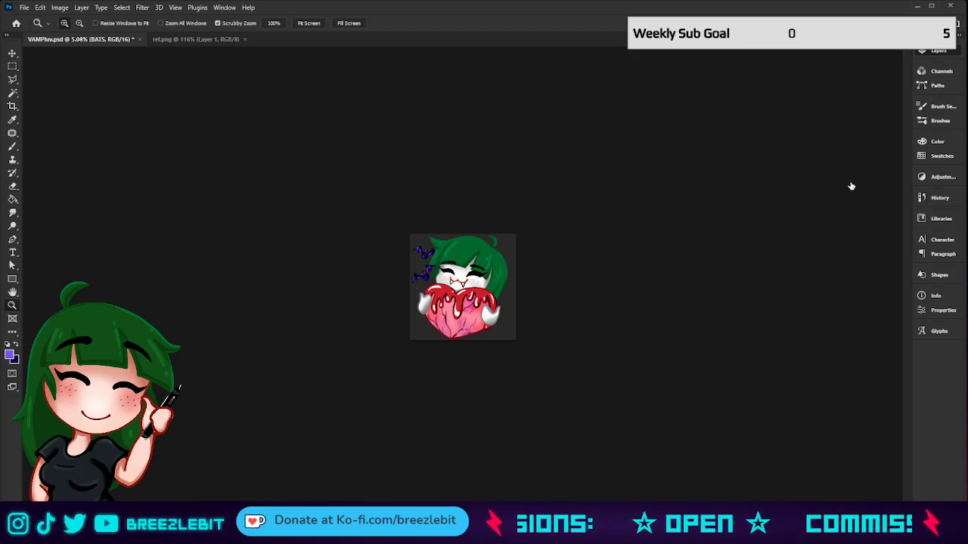
# Select the BATS layers and recolor both bats with a solid yellow overlay.
pyautogui.hotkey('ctrl', 'shift', 'alt', 'n')
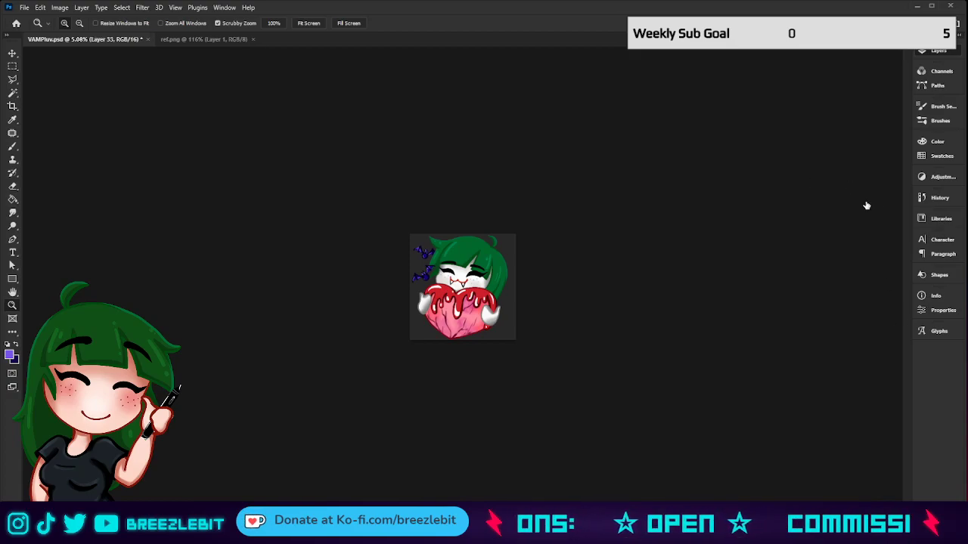
pyautogui.hotkey('ctrl', 'g')
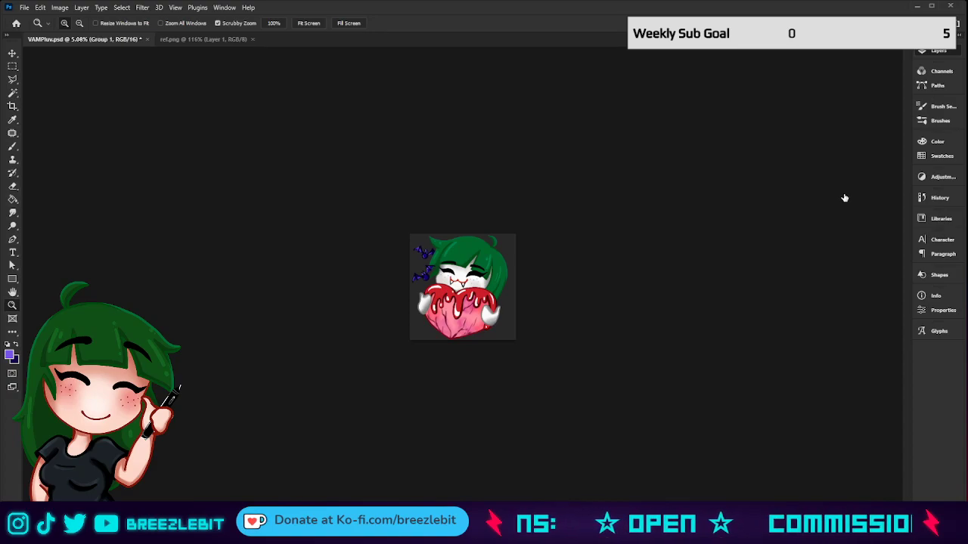
pyautogui.click(848, 183)
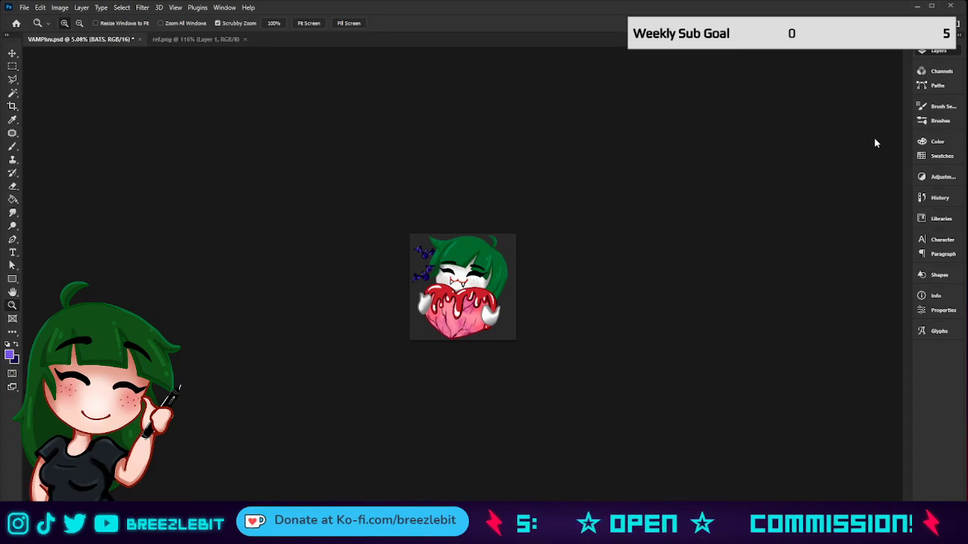
pyautogui.press('h')
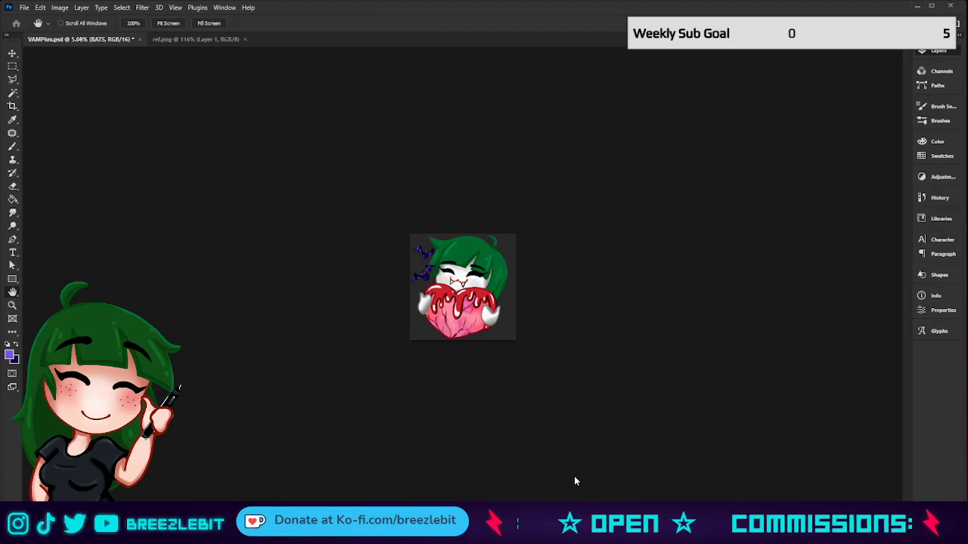
pyautogui.hotkey('ctrl', 'z')
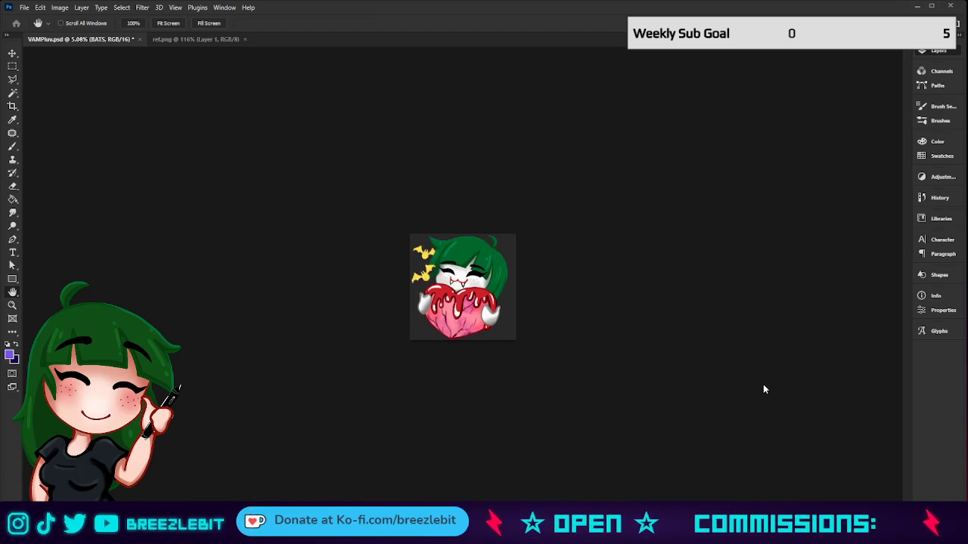
# Compare blue-violet, light lavender, purple and pink as the bats' overlay color.
pyautogui.press('i')
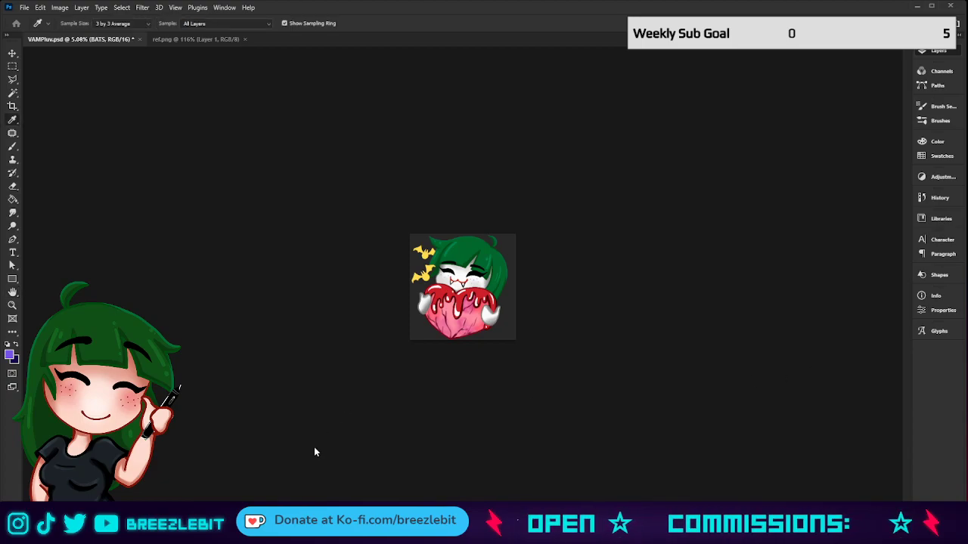
pyautogui.hotkey('ctrl', 'z')
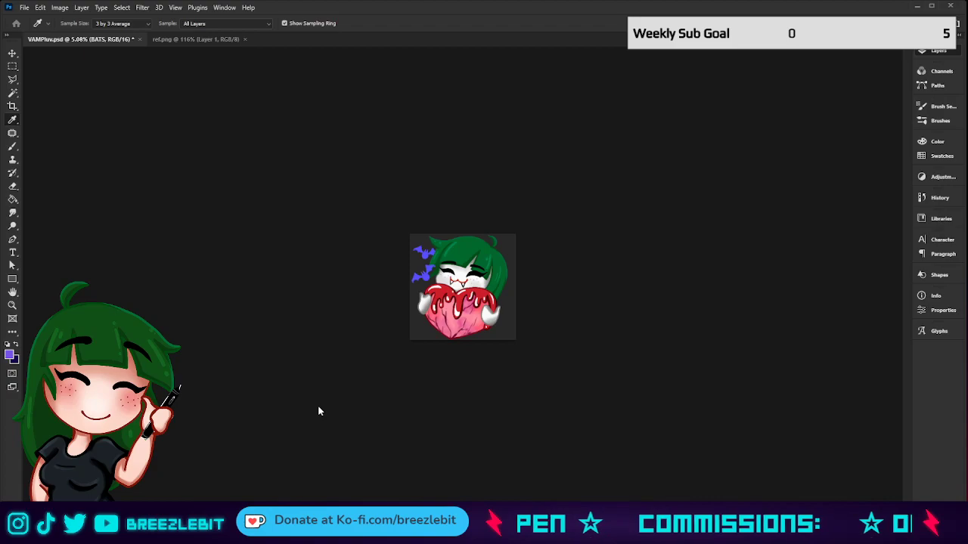
pyautogui.hotkey('ctrl', 'z')
pyautogui.hotkey('ctrl', 'z')
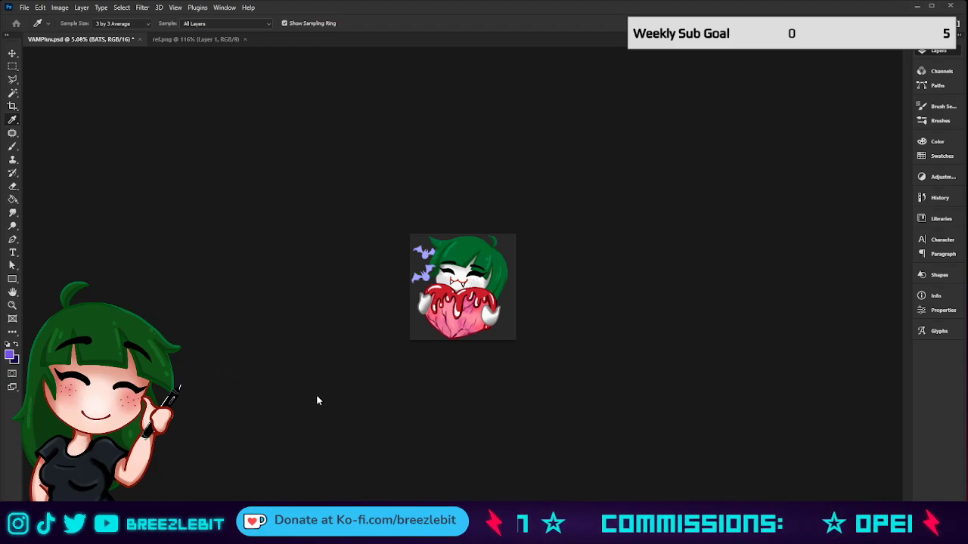
pyautogui.hotkey('ctrl', 'shift', 'z')
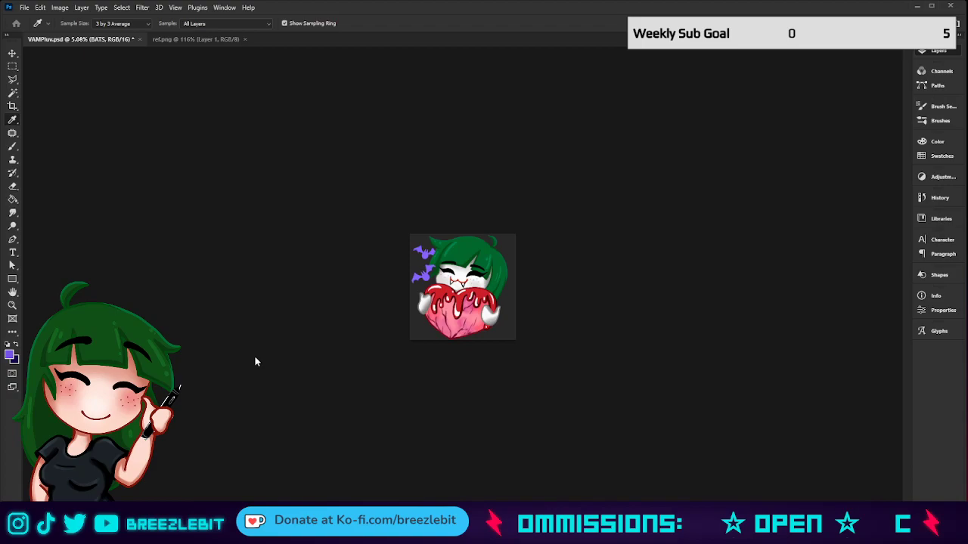
pyautogui.moveTo(315, 386); pyautogui.dragTo(318, 387)
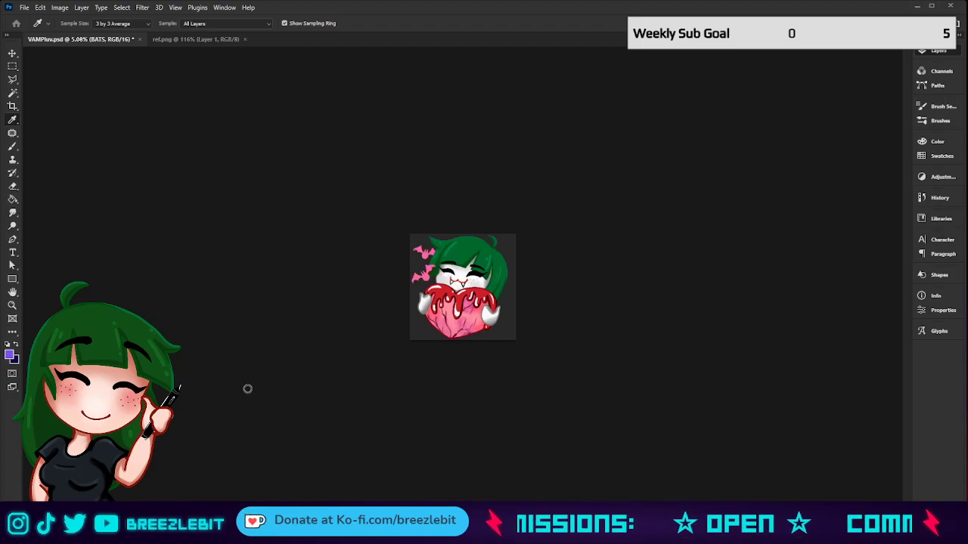
# Compare colour variations for the bats beside the character and settle on a dark purple.
pyautogui.hotkey('ctrl', 'z')
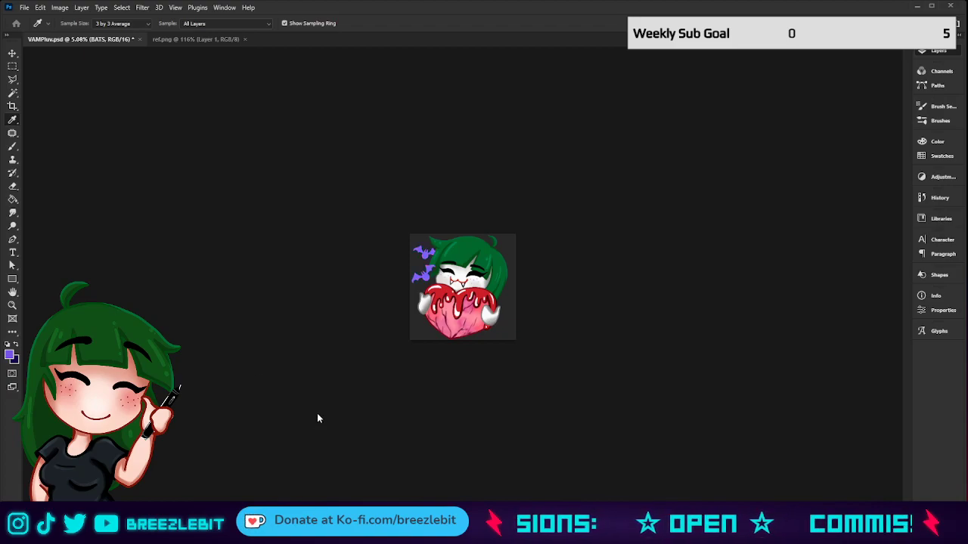
pyautogui.hotkey('ctrl', 'shift', 'z')
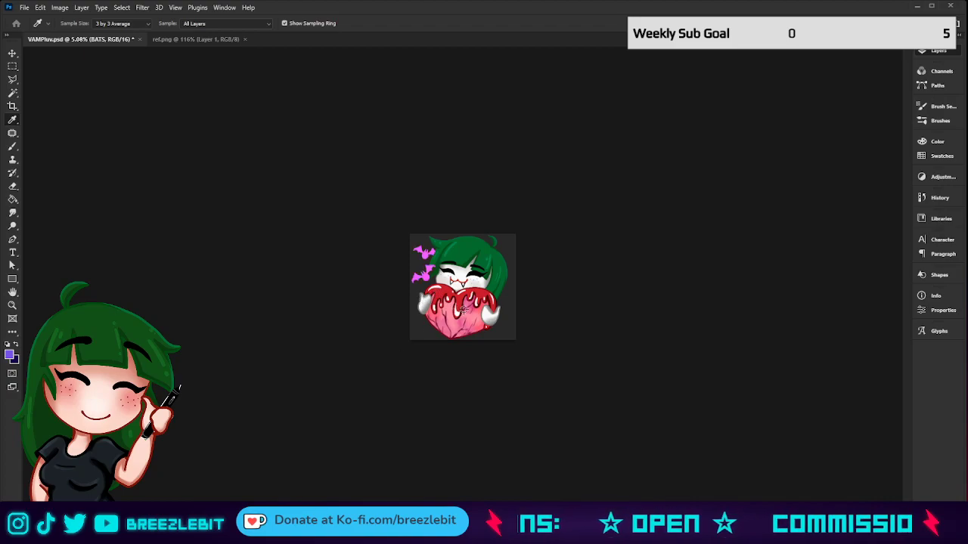
pyautogui.hotkey('ctrl', 'shift', 'z')
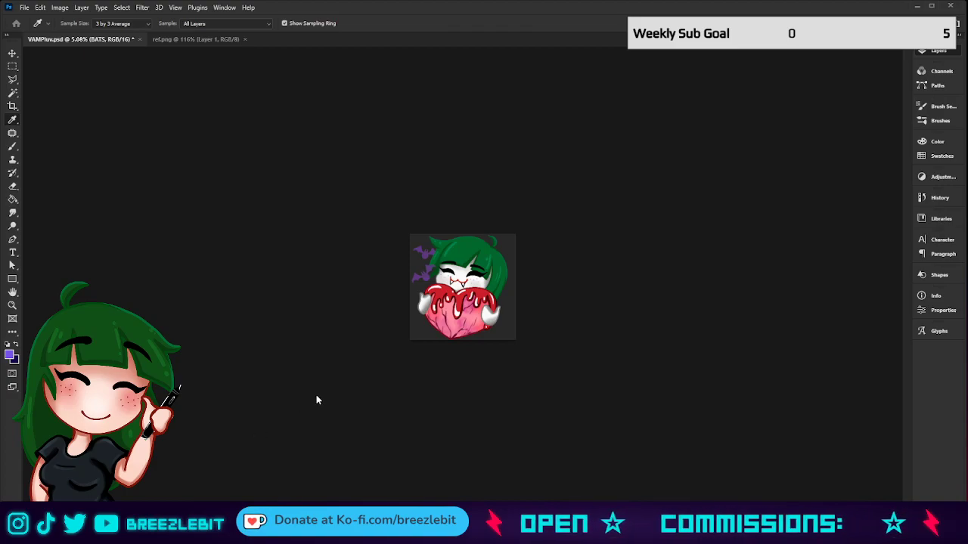
pyautogui.press('h')
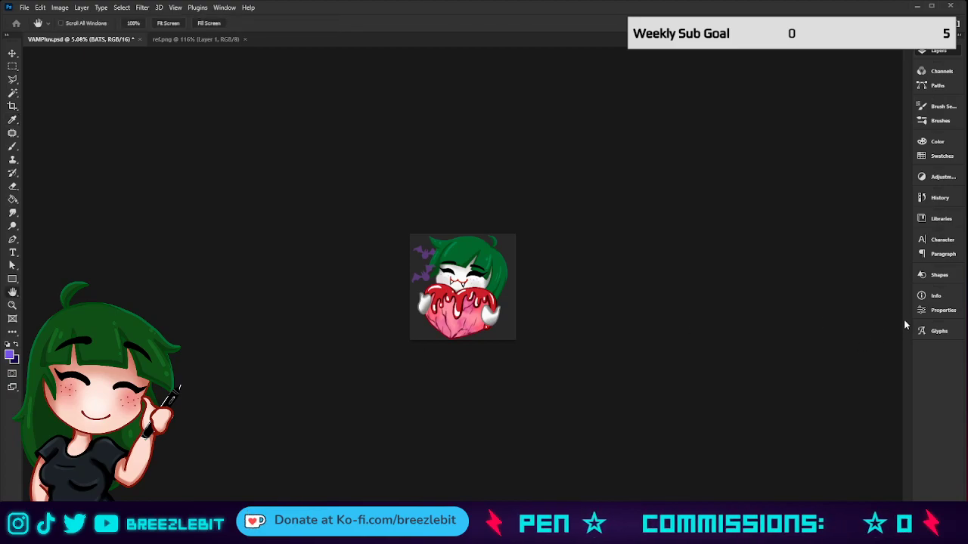
pyautogui.press('z')
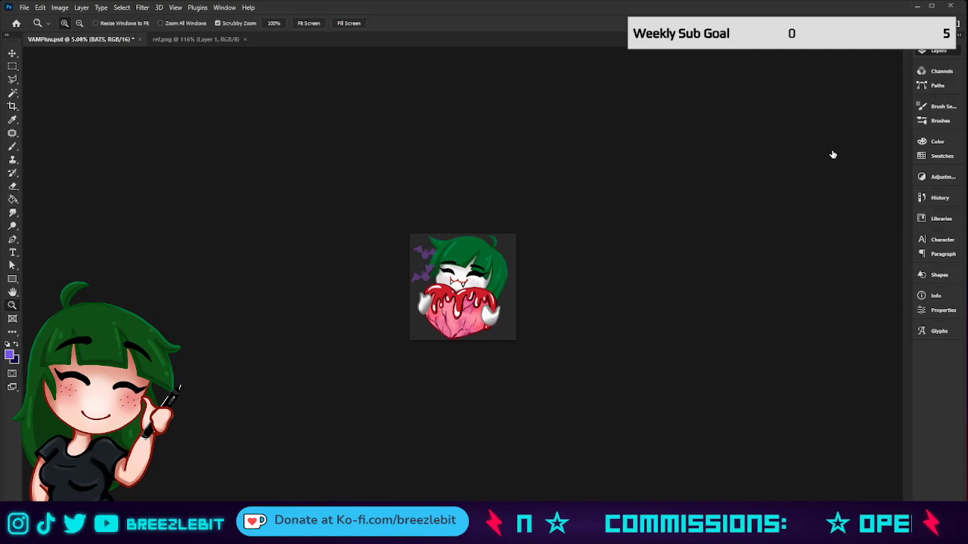
# Try a black outline around a duplicate of the grouped artwork and check it at a small size.
pyautogui.hotkey('ctrl', 'g')
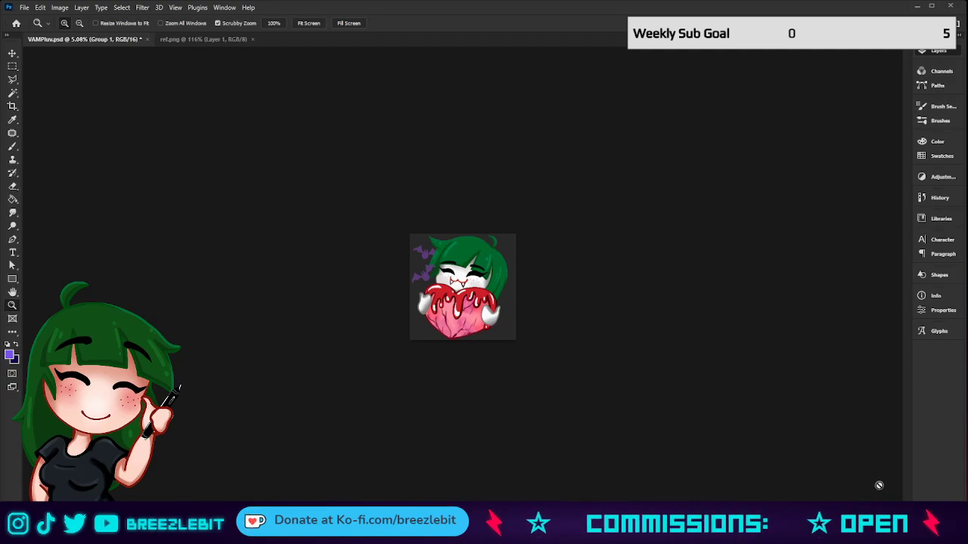
pyautogui.hotkey('ctrl', 'j')
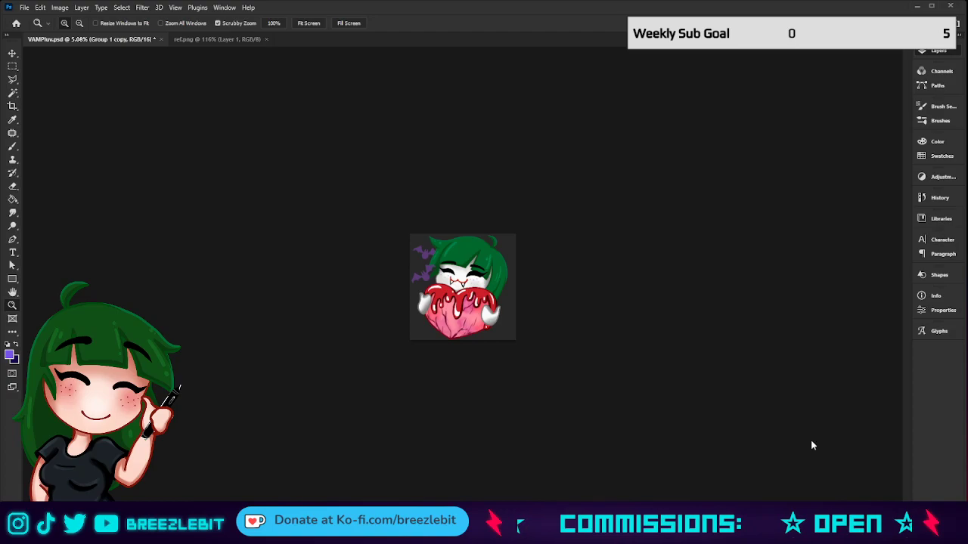
pyautogui.click(753, 362)
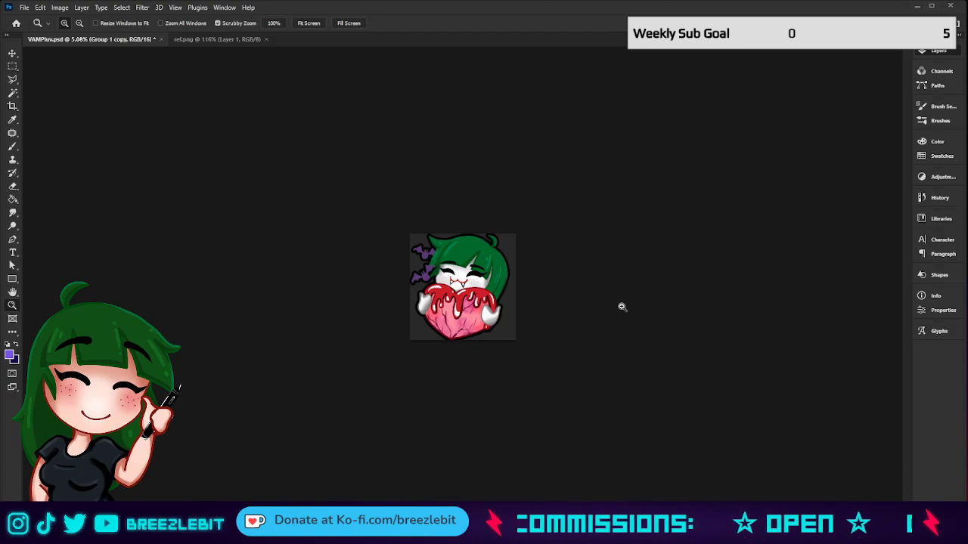
pyautogui.moveTo(622, 306); pyautogui.dragTo(590, 304)
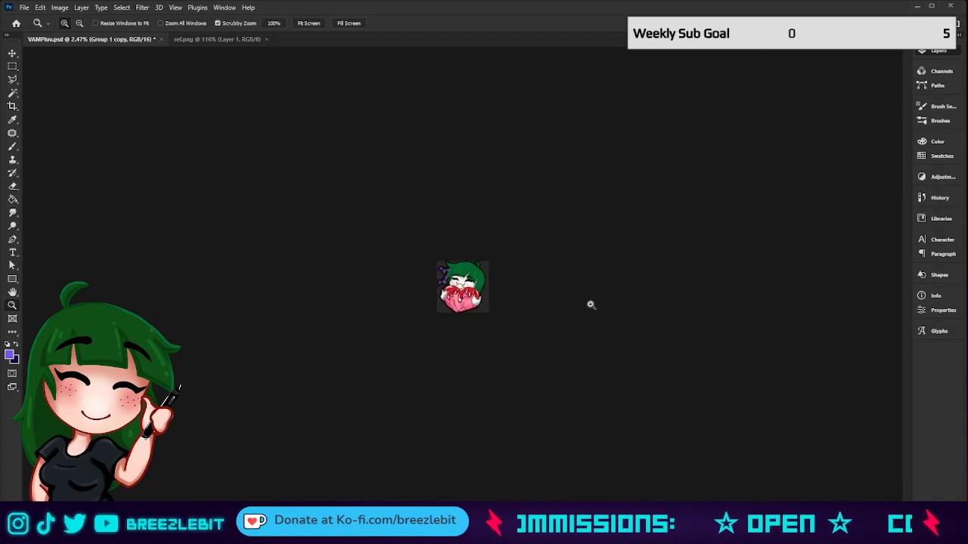
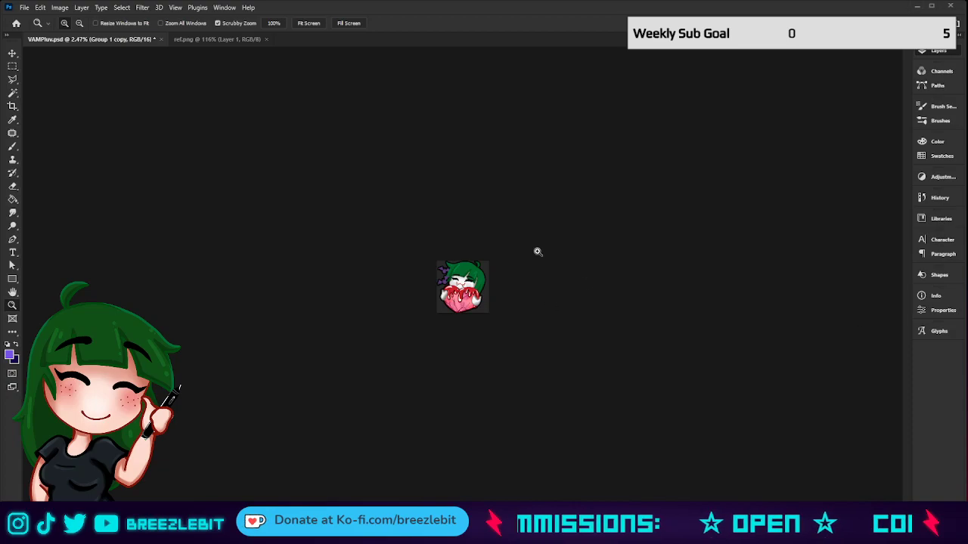
pyautogui.moveTo(538, 252); pyautogui.dragTo(568, 275)
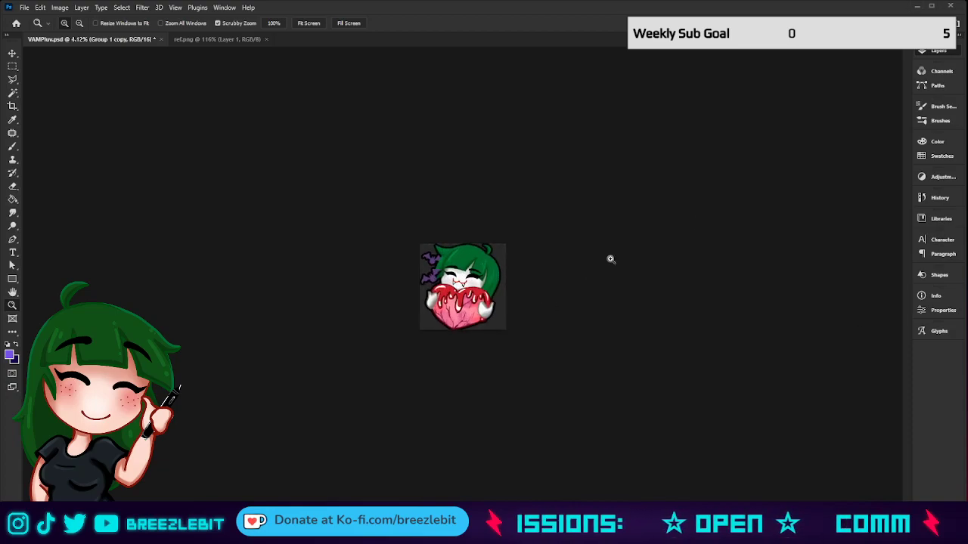
pyautogui.hotkey('ctrl', 'z')
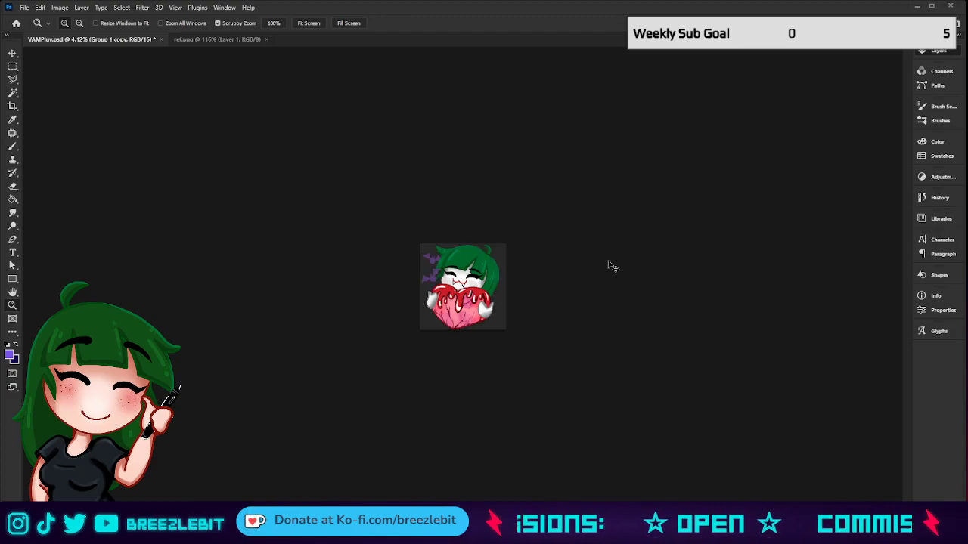
pyautogui.hotkey('ctrl', 'z')
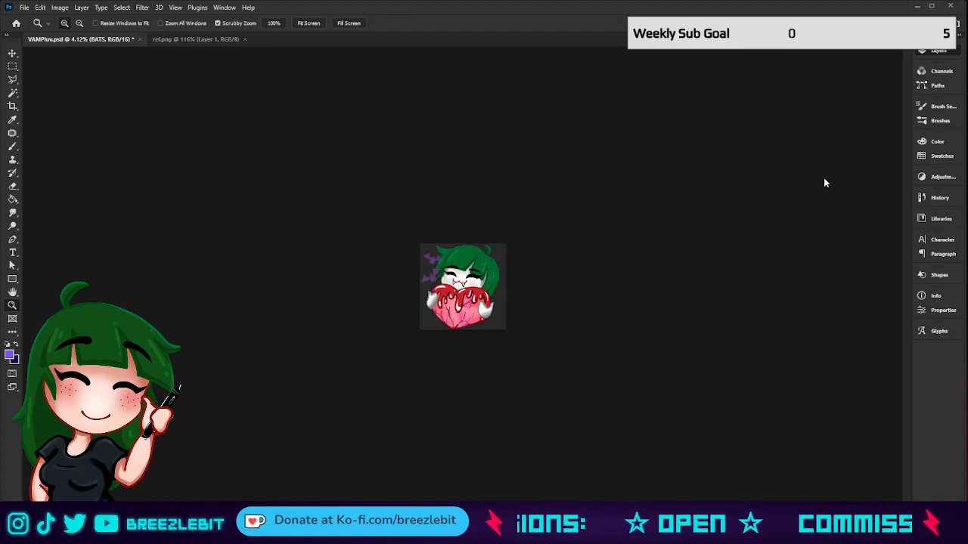
# Try a muted greyish-pink colour on the BATS layer.
pyautogui.hotkey('alt', '[')
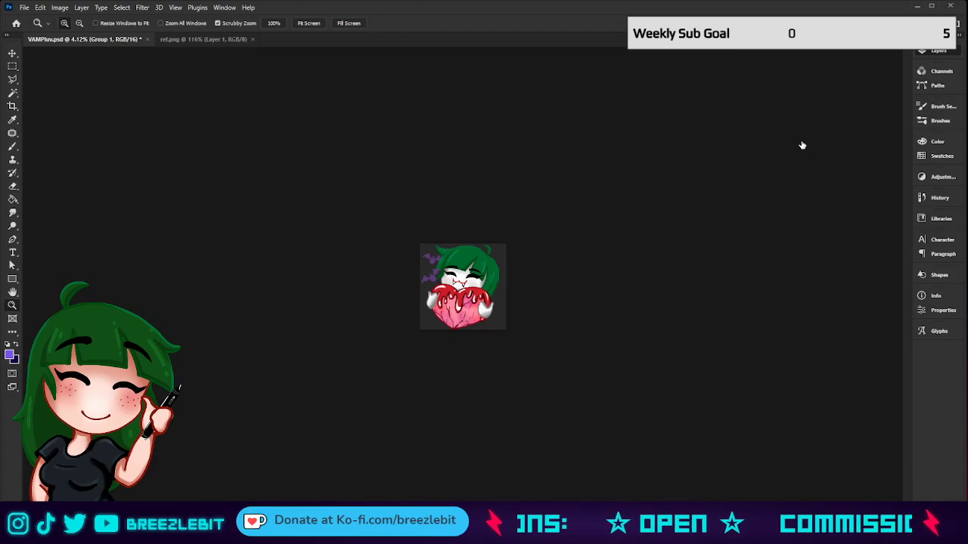
pyautogui.press('h')
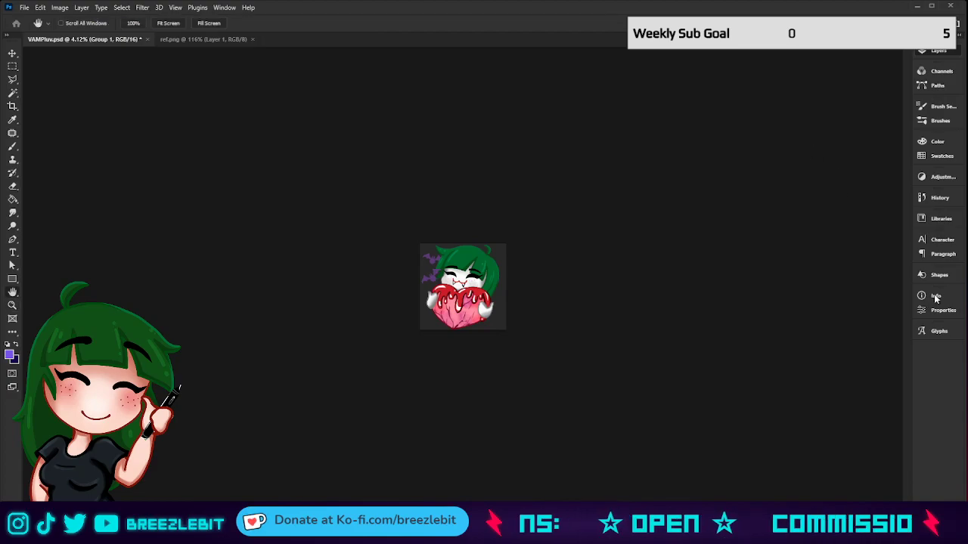
pyautogui.press('z')
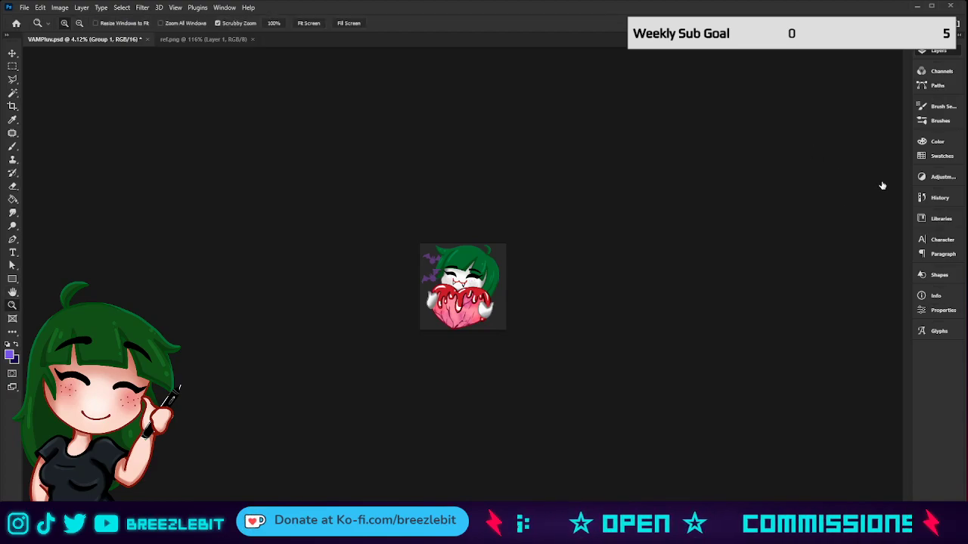
pyautogui.hotkey('alt', ']')
pyautogui.press('h')
pyautogui.press('i')
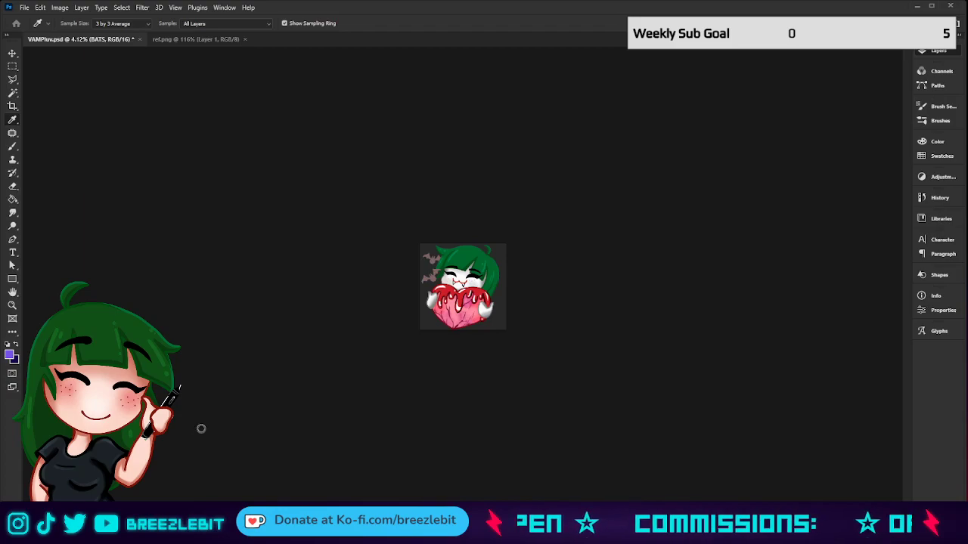
pyautogui.press('h')
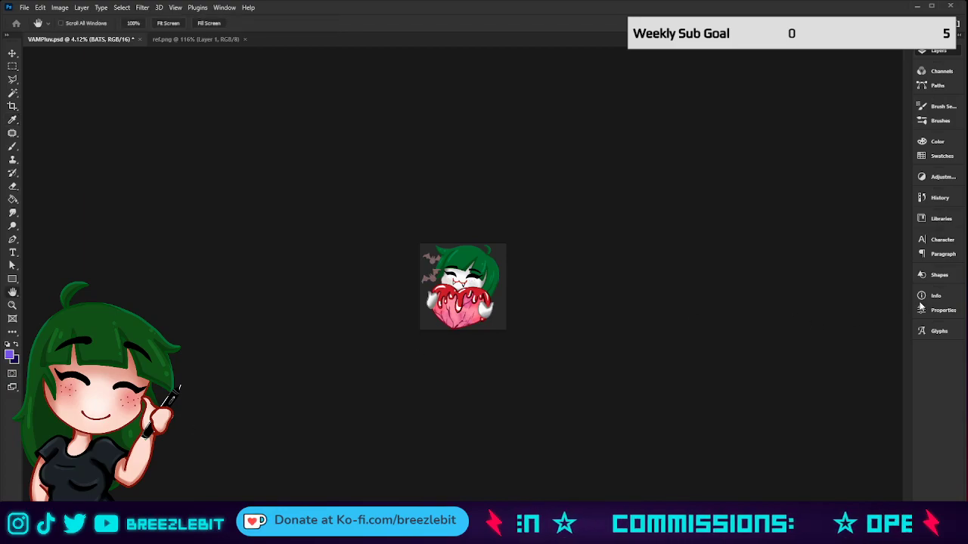
pyautogui.press('i')
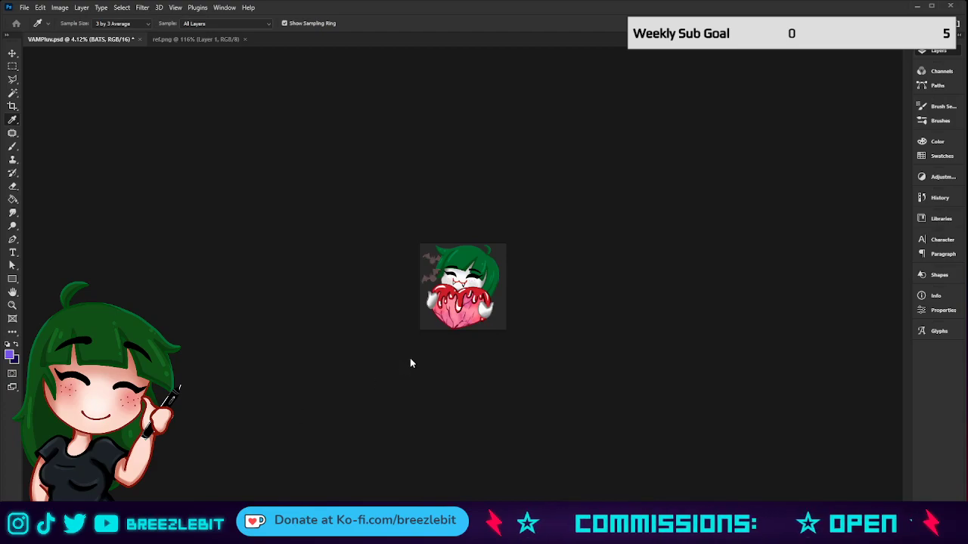
pyautogui.press('h')
pyautogui.press('z')
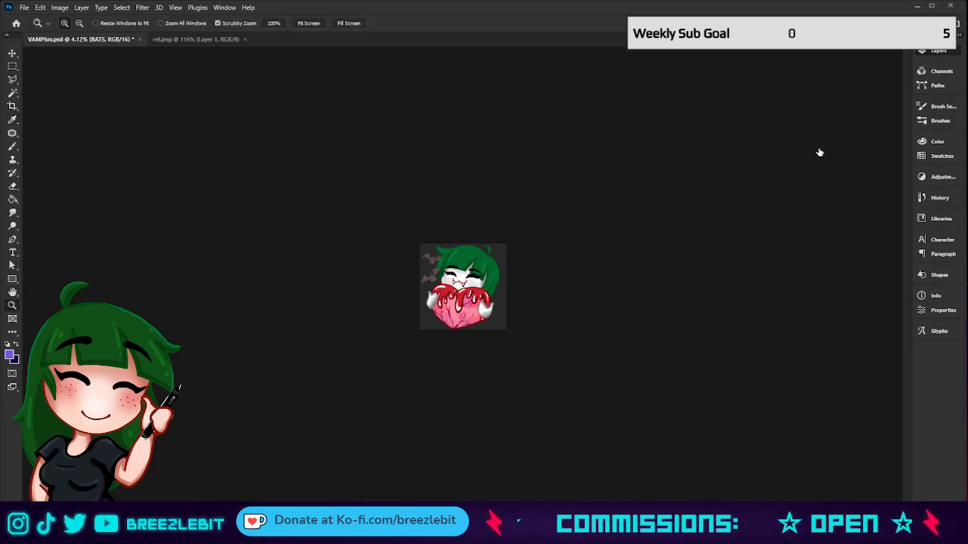
# Try a black outline on a group copy with the muted bats, and revert the bats to purple.
pyautogui.moveTo(824, 150); pyautogui.dragTo(880, 497)
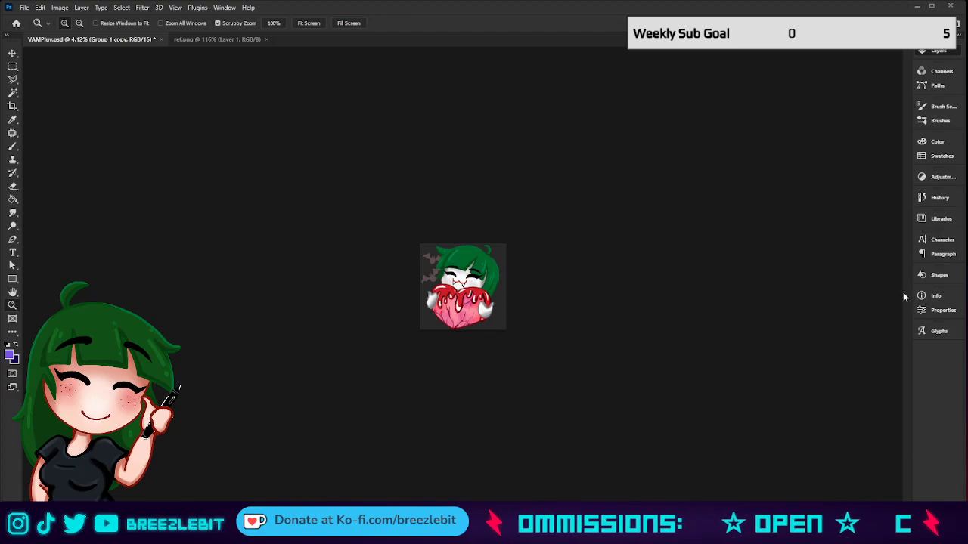
pyautogui.click(753, 359)
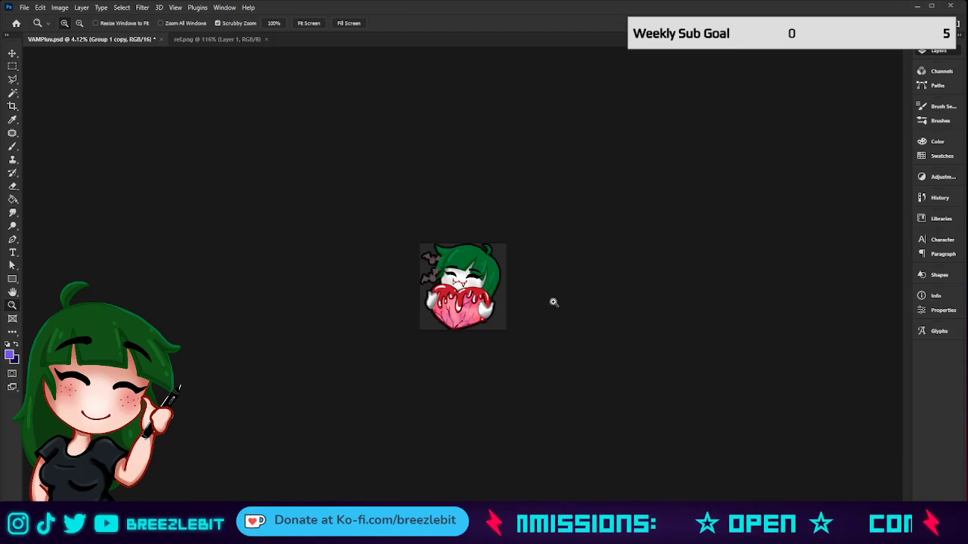
pyautogui.hotkey('ctrl', 'z')
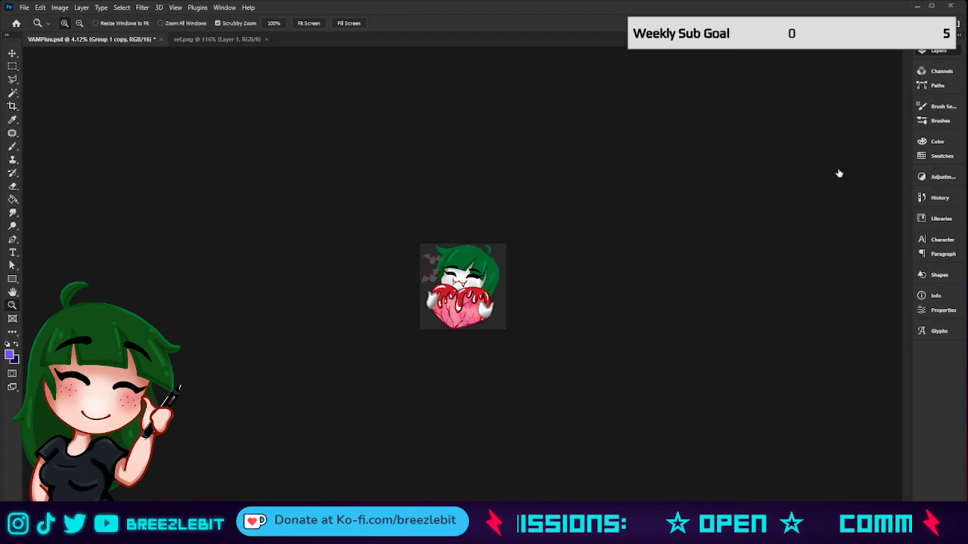
pyautogui.click(837, 190)
pyautogui.hotkey('ctrl', 'z')
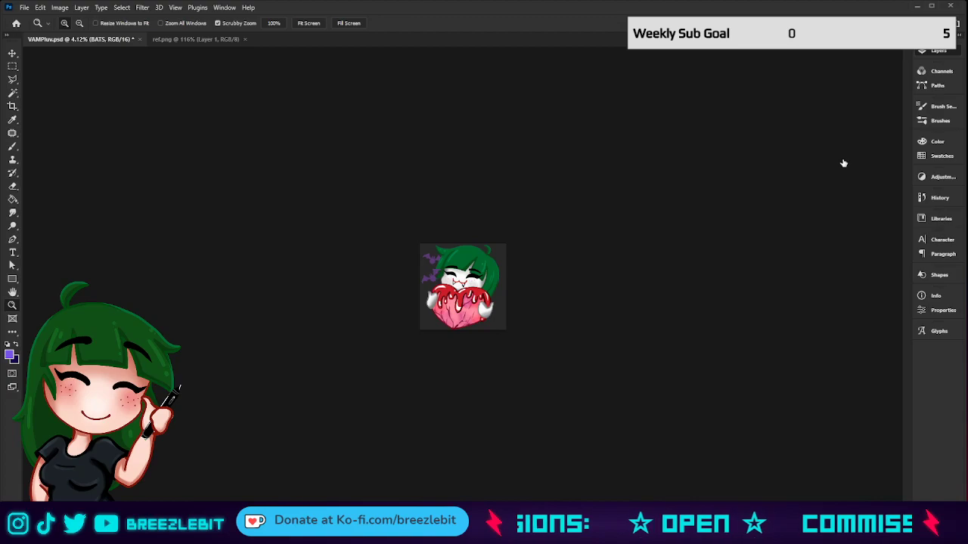
# Collect the artwork layers with the purple bats in a new group and add a black outline around it.
pyautogui.click(848, 151)
pyautogui.moveTo(854, 149); pyautogui.dragTo(896, 436)
pyautogui.click(846, 151)
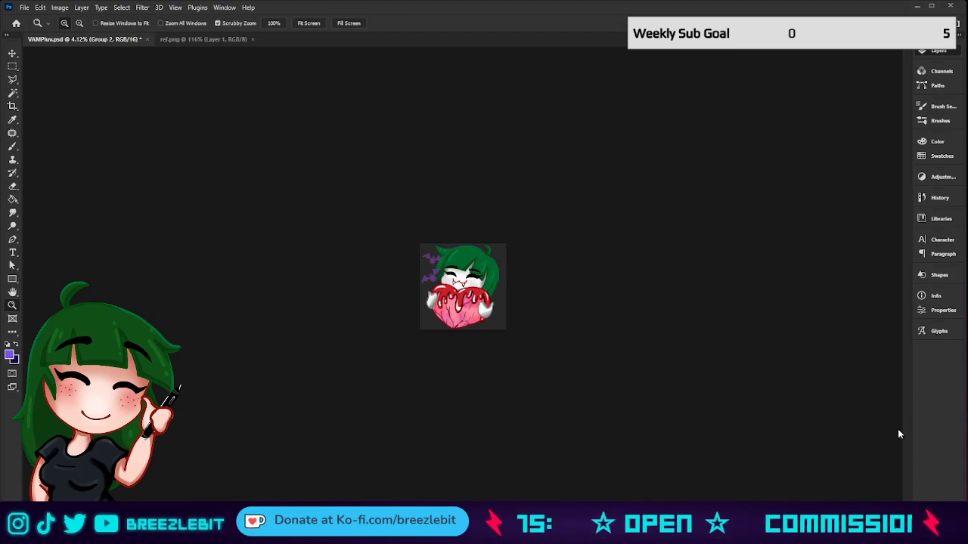
pyautogui.hotkey('ctrl', 'z')
pyautogui.hotkey('ctrl', 'z')
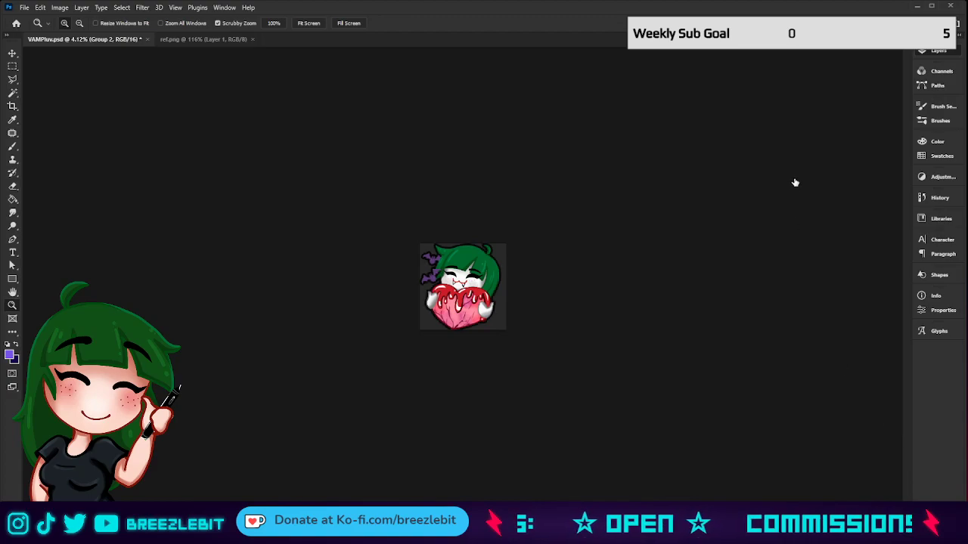
pyautogui.hotkey('ctrl', 'shift', 'z')
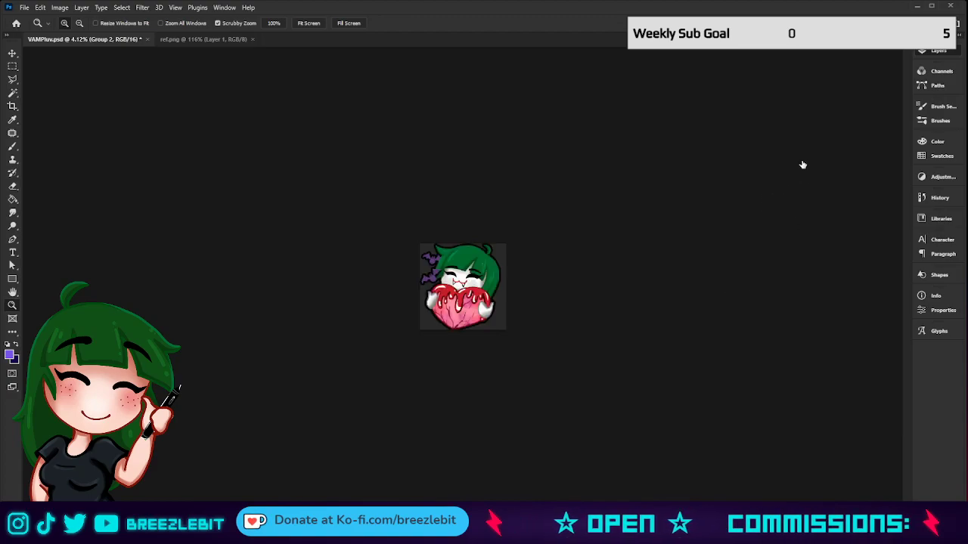
pyautogui.hotkey('ctrl', 'z')
pyautogui.hotkey('ctrl', 'shift', 'z')
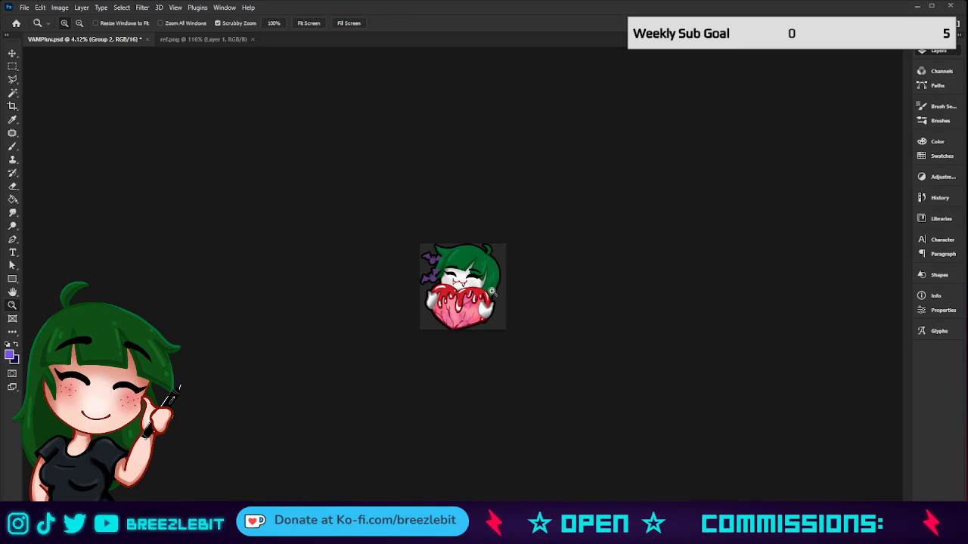
# Compare the grouped artwork with and without the black outline and leave the outline off.
pyautogui.moveTo(491, 291); pyautogui.dragTo(616, 249)
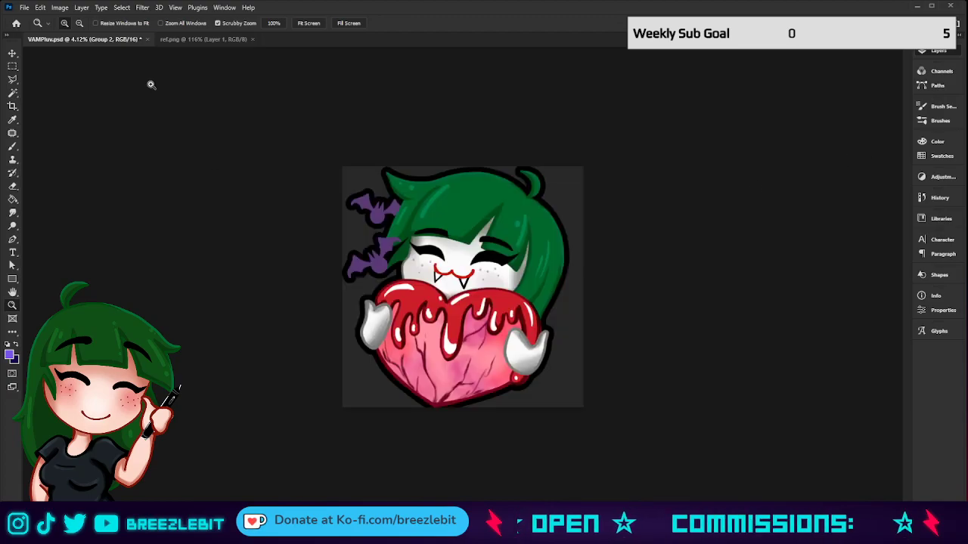
pyautogui.click(14, 54)
pyautogui.click(680, 265)
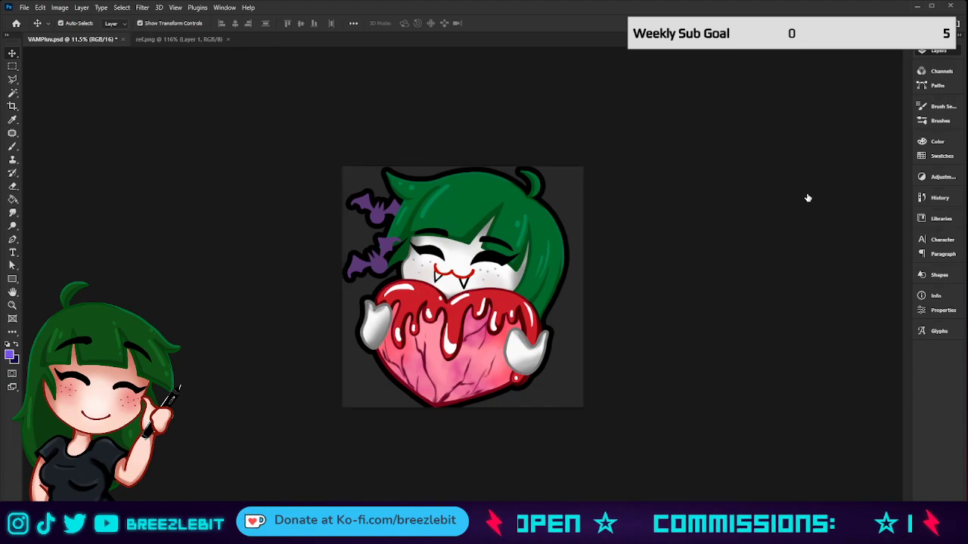
pyautogui.hotkey('ctrl', 'z')
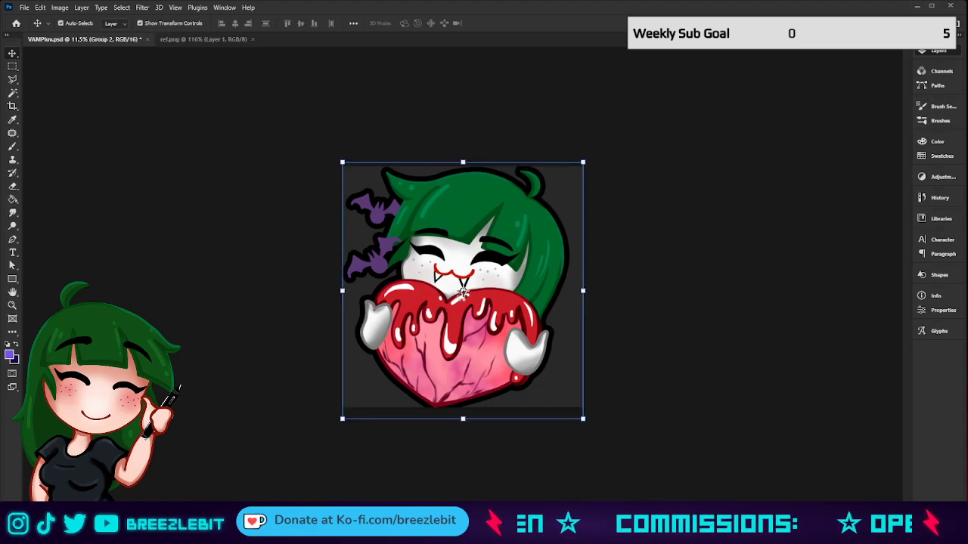
pyautogui.hotkey('ctrl', 'z')
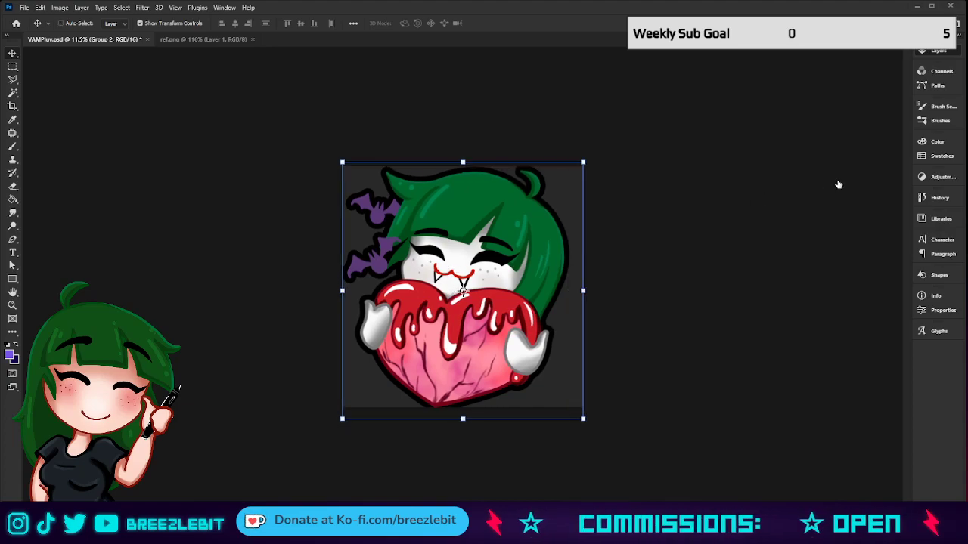
pyautogui.hotkey('ctrl', 'z')
pyautogui.hotkey('ctrl', 'shift', 'z')
pyautogui.hotkey('ctrl', 'z')
pyautogui.hotkey('ctrl', 'shift', 'z')
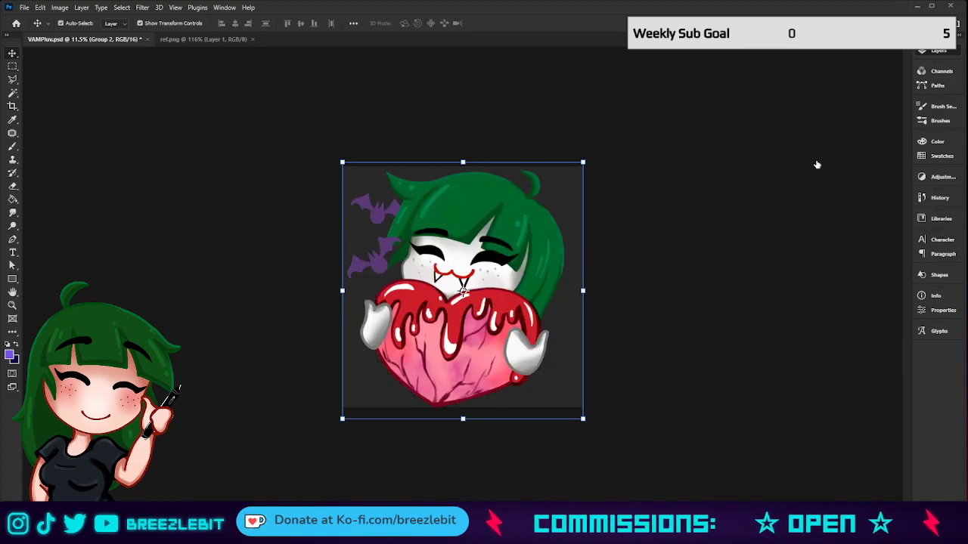
# Select Group 1 and duplicate it.
pyautogui.click(841, 151)
pyautogui.click(859, 153)
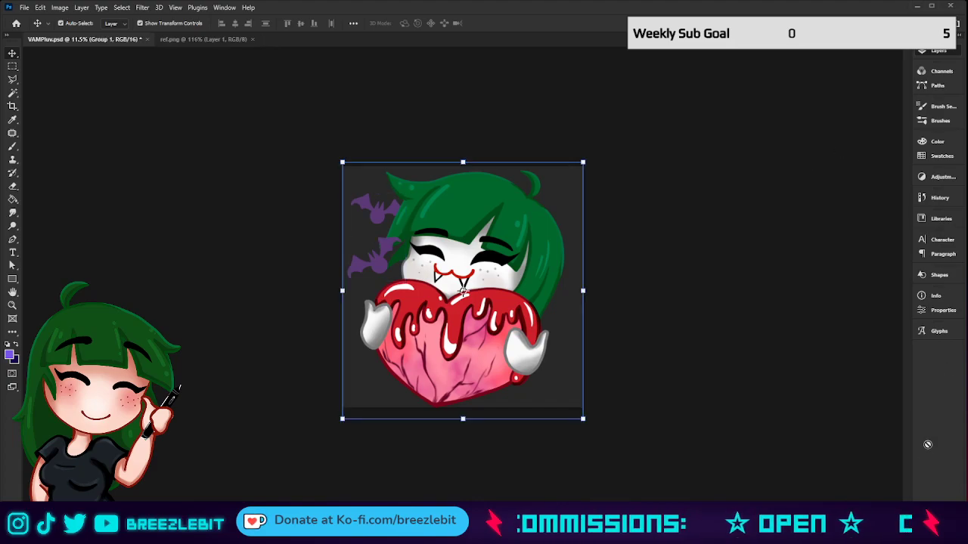
pyautogui.hotkey('ctrl', 'j')
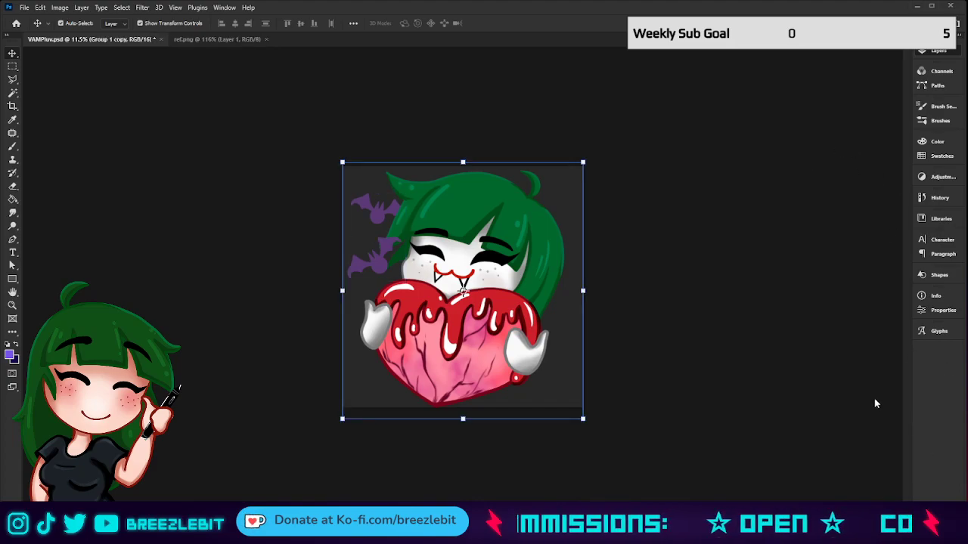
# Merge the duplicated group into a single layer and add a black outline around it.
pyautogui.hotkey('ctrl', 'e')
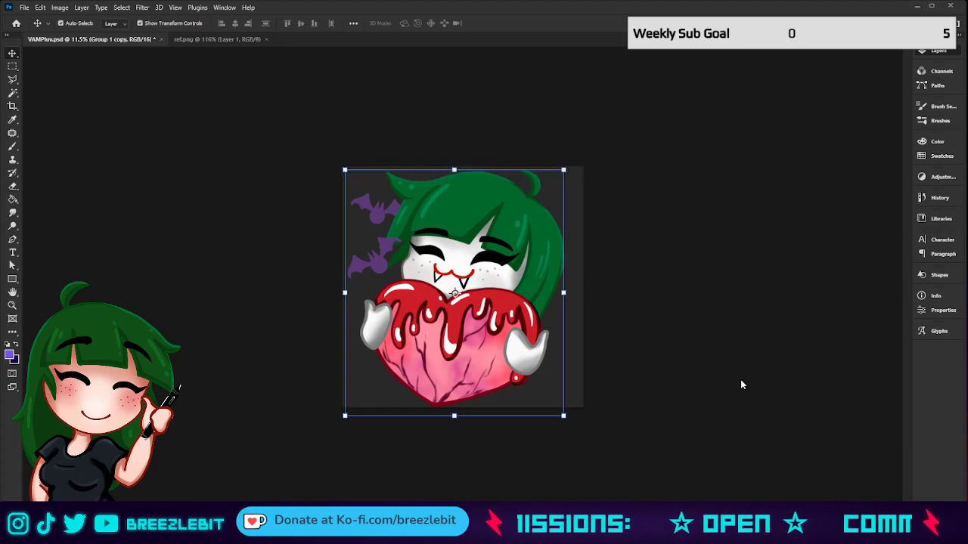
pyautogui.click(748, 359)
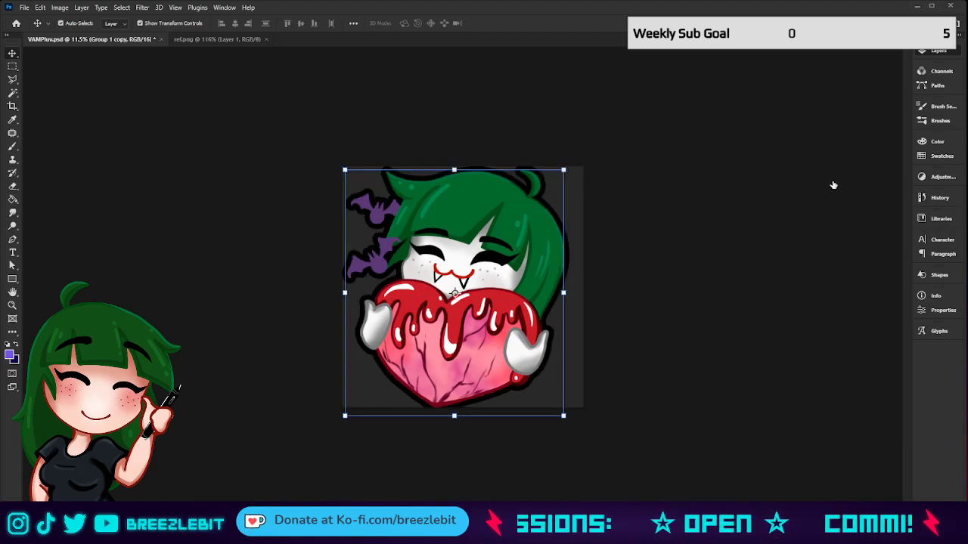
pyautogui.press('space')
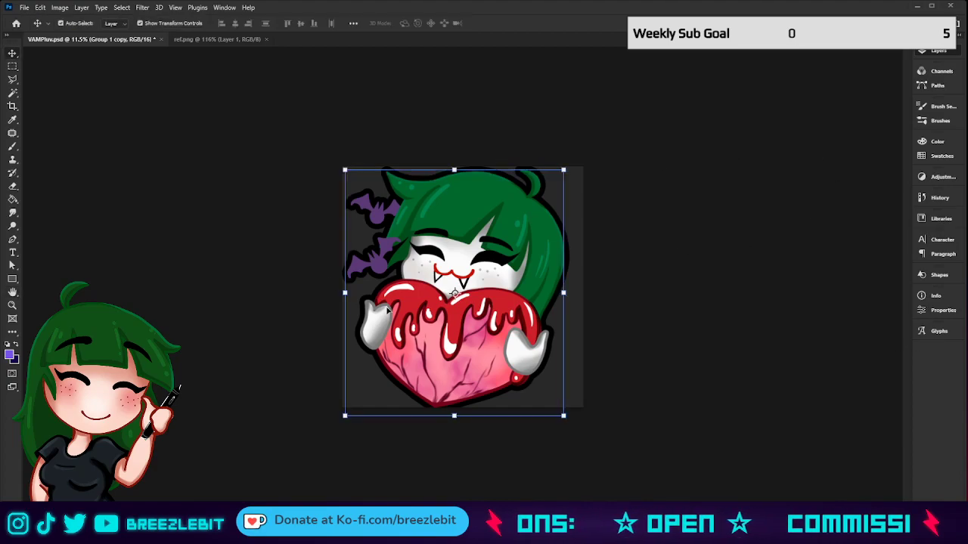
# Try a white brush-drawn outline with wing lines on the lower bat.
pyautogui.press('x')
pyautogui.press('z')
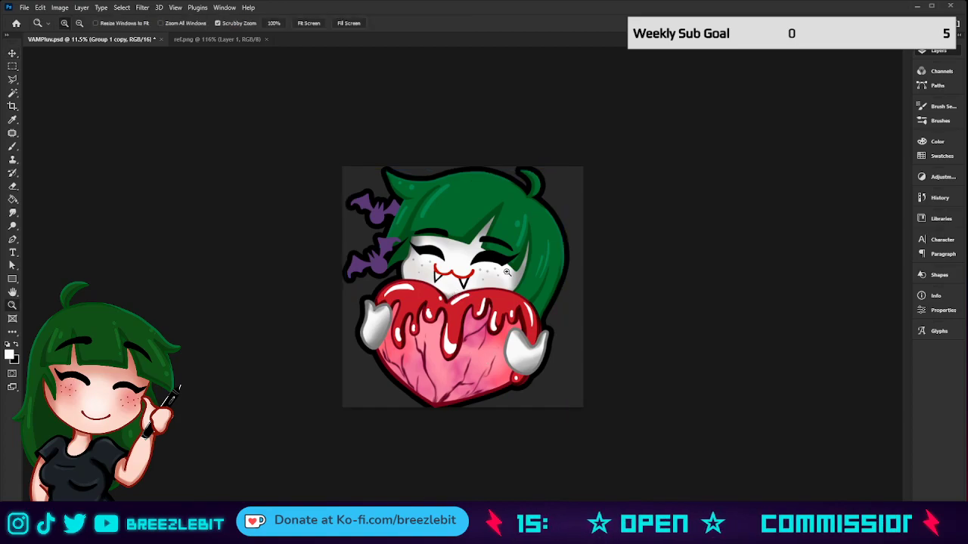
pyautogui.press('v')
pyautogui.moveTo(579, 237); pyautogui.dragTo(635, 249)
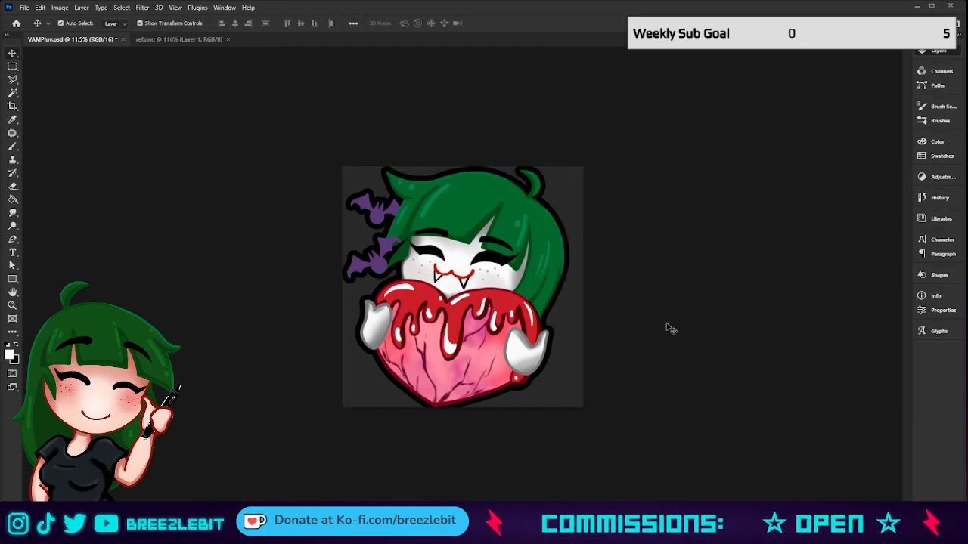
pyautogui.press('z')
pyautogui.moveTo(454, 294); pyautogui.dragTo(501, 294)
pyautogui.press('space')
pyautogui.moveTo(367, 229); pyautogui.dragTo(565, 357)
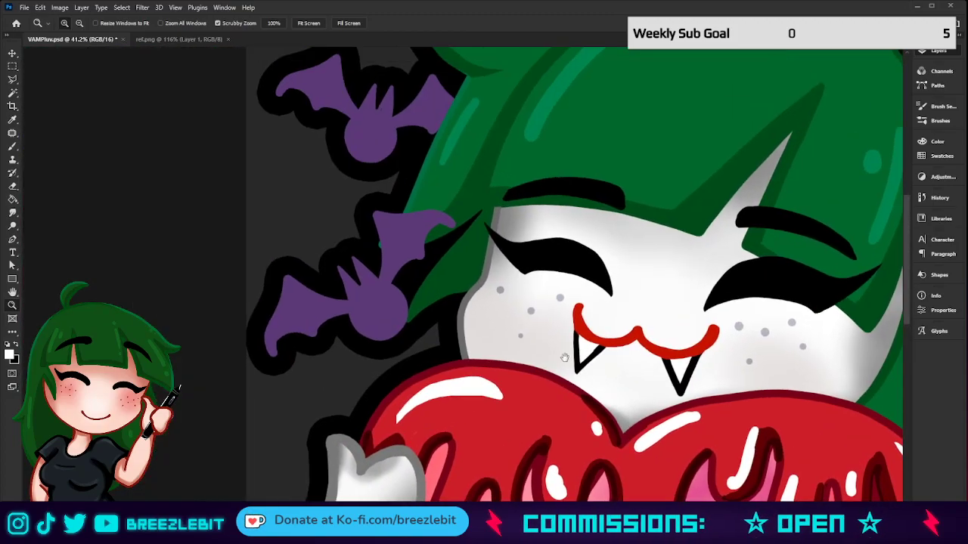
pyautogui.press('b')
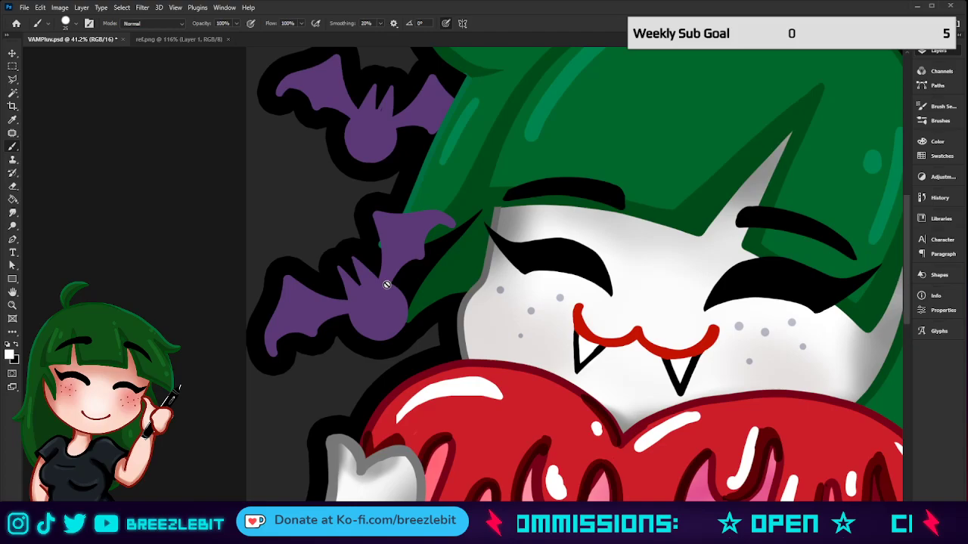
pyautogui.keyDown('ctrl'); pyautogui.click(378, 219); pyautogui.keyUp('ctrl')
pyautogui.moveTo(371, 214)
pyautogui.mouseDown()
pyautogui.moveTo(379, 274)
pyautogui.moveTo(351, 255)
pyautogui.moveTo(358, 286)
pyautogui.moveTo(337, 262)
pyautogui.moveTo(348, 299)
pyautogui.mouseUp()
pyautogui.moveTo(287, 277)
pyautogui.mouseDown()
pyautogui.moveTo(303, 330)
pyautogui.moveTo(280, 289)
pyautogui.moveTo(264, 351)
pyautogui.moveTo(272, 361)
pyautogui.moveTo(291, 333)
pyautogui.moveTo(314, 336)
pyautogui.mouseUp()
pyautogui.moveTo(283, 271)
pyautogui.mouseDown()
pyautogui.moveTo(298, 286)
pyautogui.moveTo(349, 300)
pyautogui.mouseUp()
pyautogui.moveTo(423, 259)
pyautogui.mouseDown()
pyautogui.moveTo(371, 214)
pyautogui.moveTo(419, 210)
pyautogui.moveTo(453, 226)
pyautogui.moveTo(428, 222)
pyautogui.mouseUp()
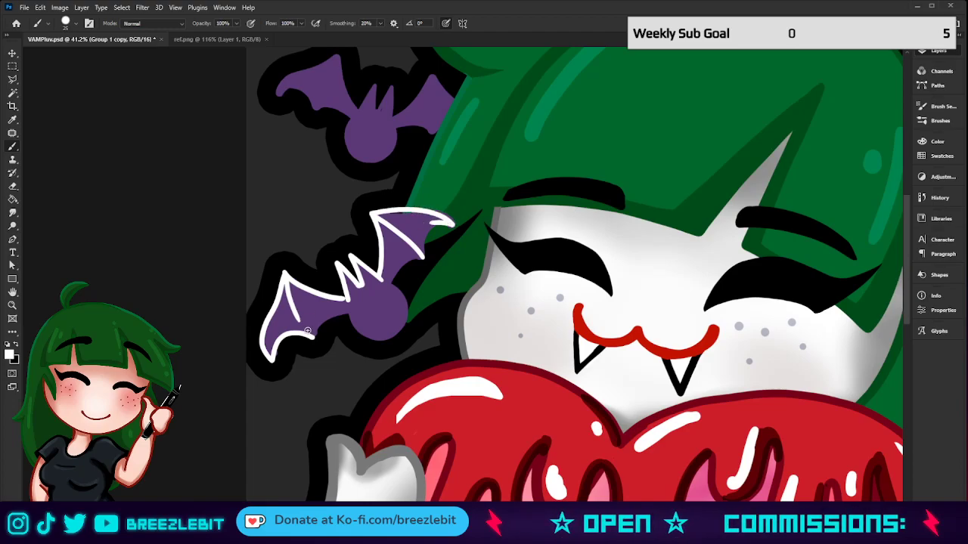
pyautogui.moveTo(404, 263); pyautogui.dragTo(391, 284)
pyautogui.moveTo(353, 319)
pyautogui.mouseDown()
pyautogui.moveTo(360, 331)
pyautogui.moveTo(390, 337)
pyautogui.moveTo(404, 319)
pyautogui.mouseUp()
# Judge the white bat lines at small emote size and undo them.
pyautogui.press('z')
pyautogui.moveTo(530, 308); pyautogui.dragTo(440, 342)
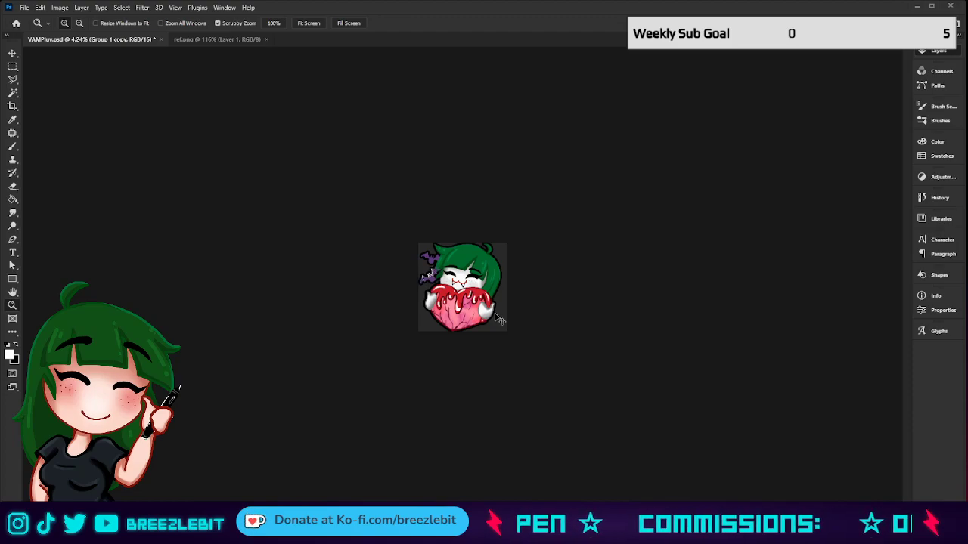
pyautogui.moveTo(490, 310); pyautogui.dragTo(511, 299)
pyautogui.press('b')
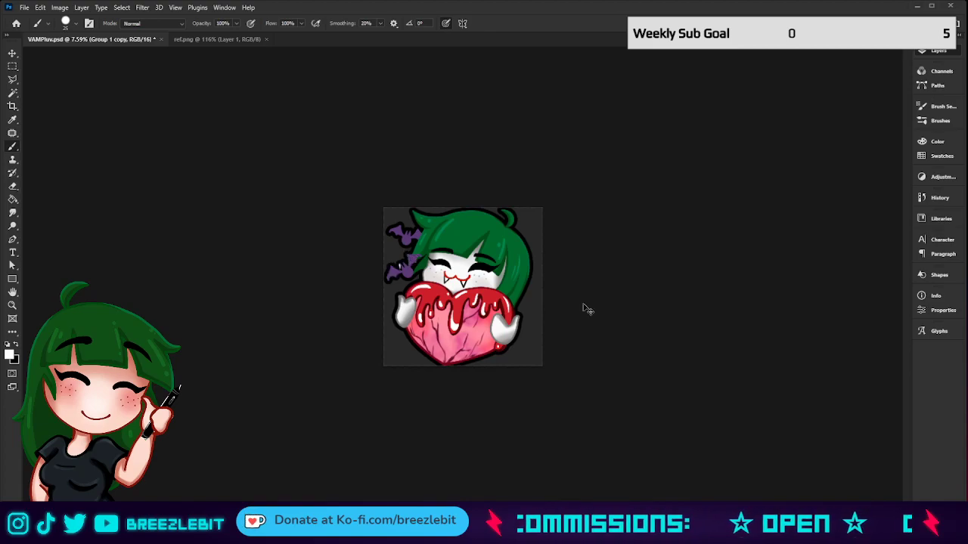
pyautogui.press('z')
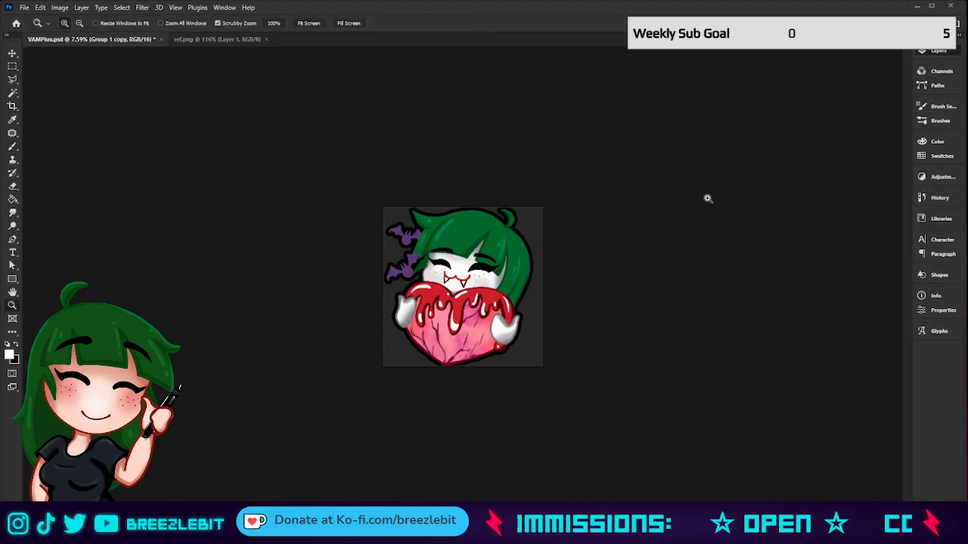
# Hide the dark background and the outlined copy, and try a bluer colour on the BATS layer.
pyautogui.moveTo(706, 199)
pyautogui.mouseDown()
pyautogui.moveTo(609, 225)
pyautogui.moveTo(624, 281)
pyautogui.moveTo(634, 276)
pyautogui.mouseUp()
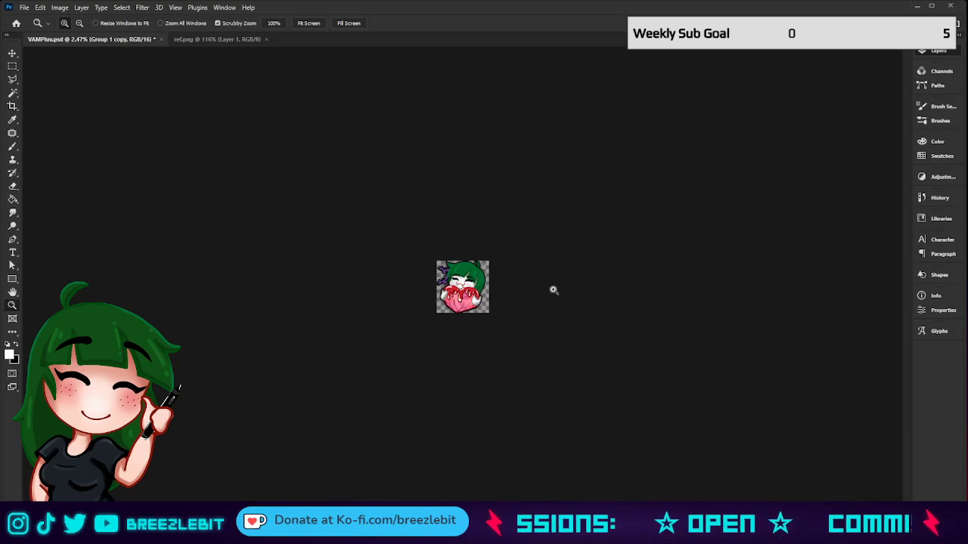
pyautogui.moveTo(543, 289); pyautogui.dragTo(558, 295)
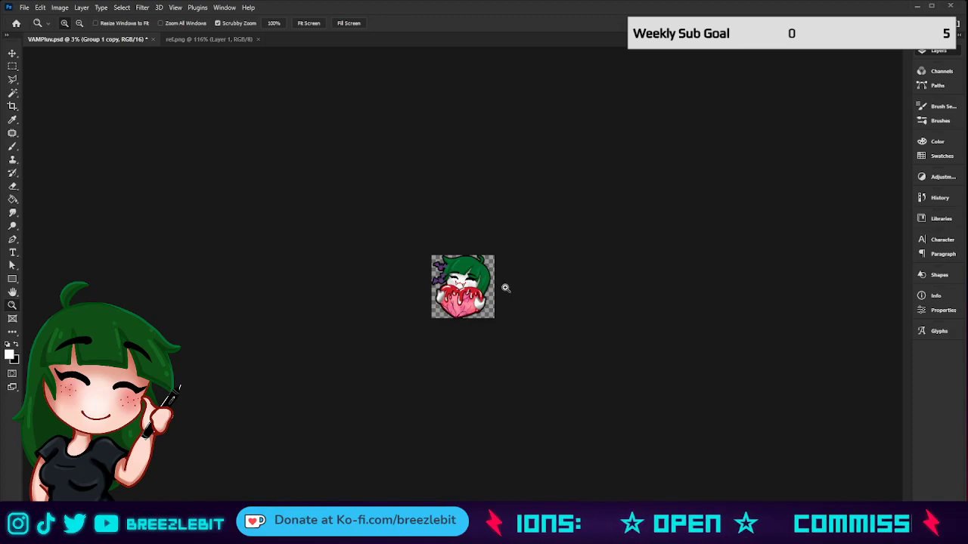
pyautogui.press('Delete')
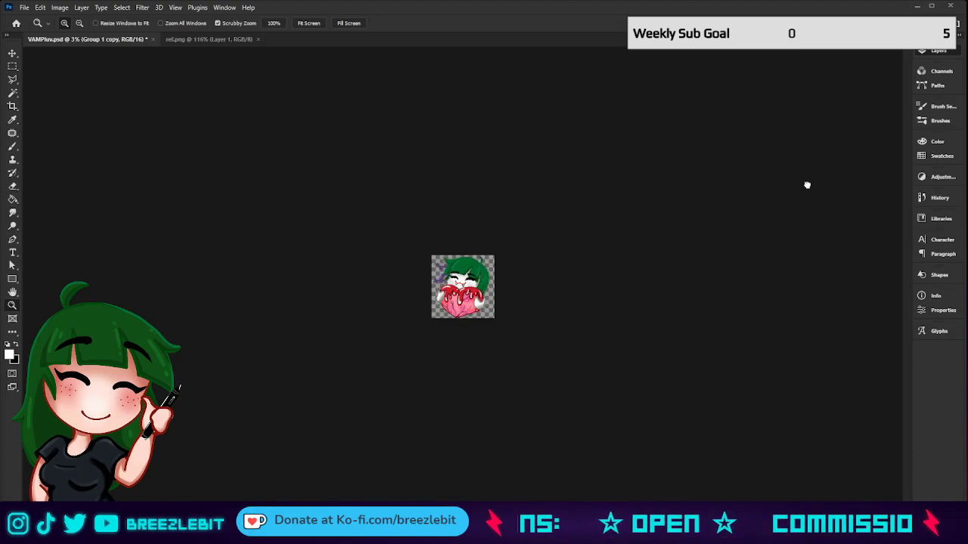
pyautogui.click(848, 242)
pyautogui.press('h')
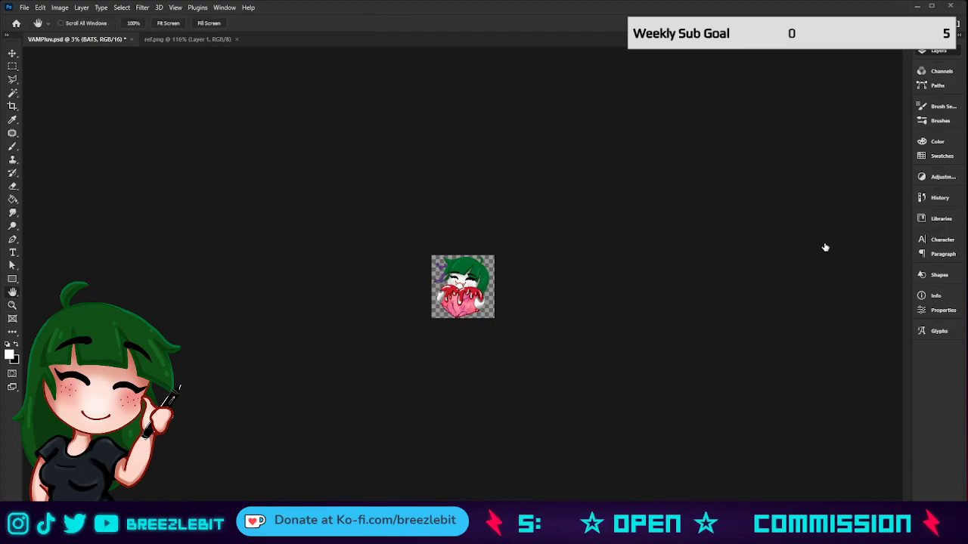
pyautogui.press('i')
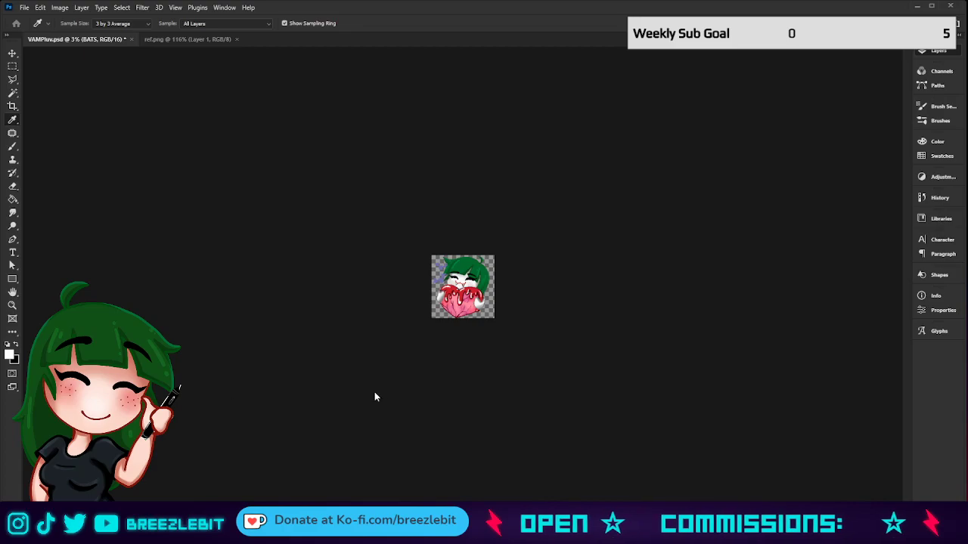
pyautogui.press('h')
pyautogui.press('z')
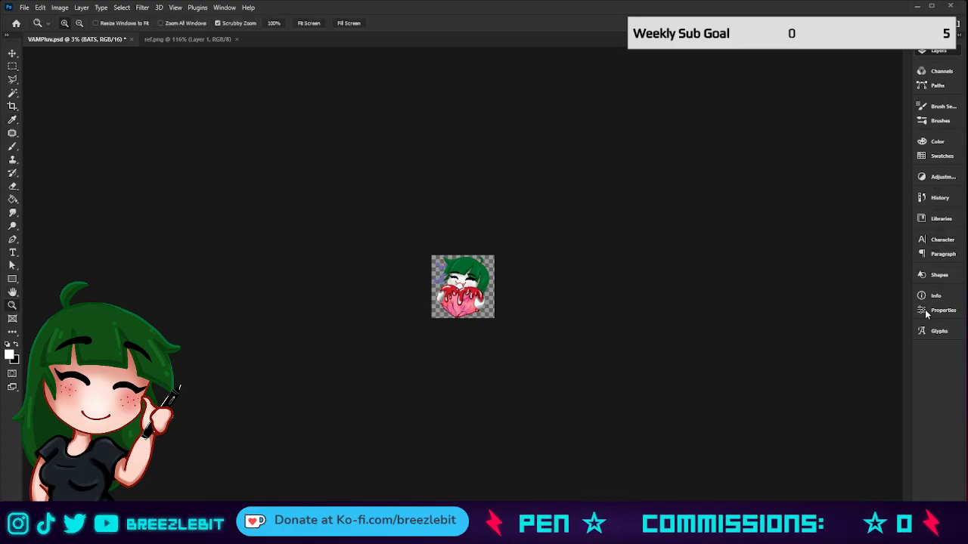
# Try the black outline on a merged group copy with the bluish bats and show the dark background behind it.
pyautogui.click(807, 190)
pyautogui.click(852, 209)
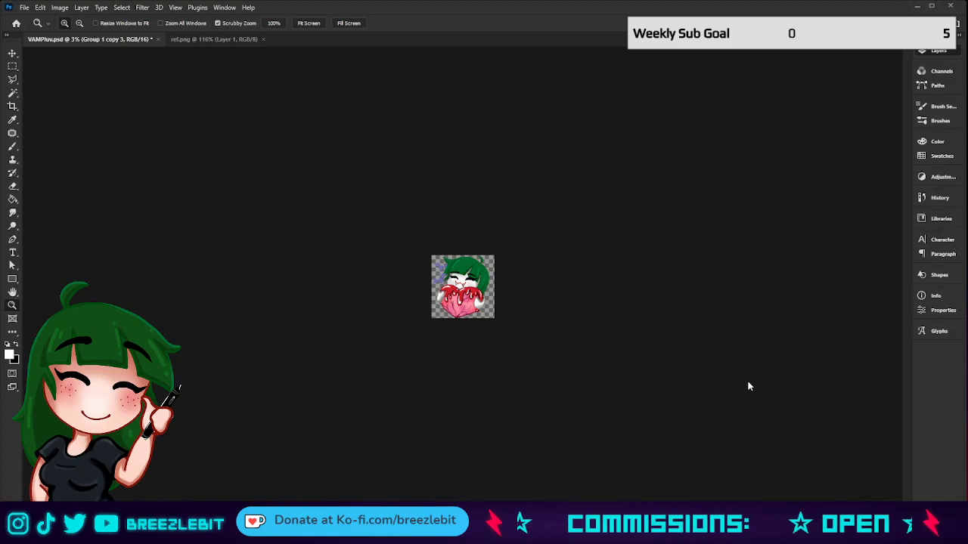
pyautogui.hotkey('ctrl', 'z')
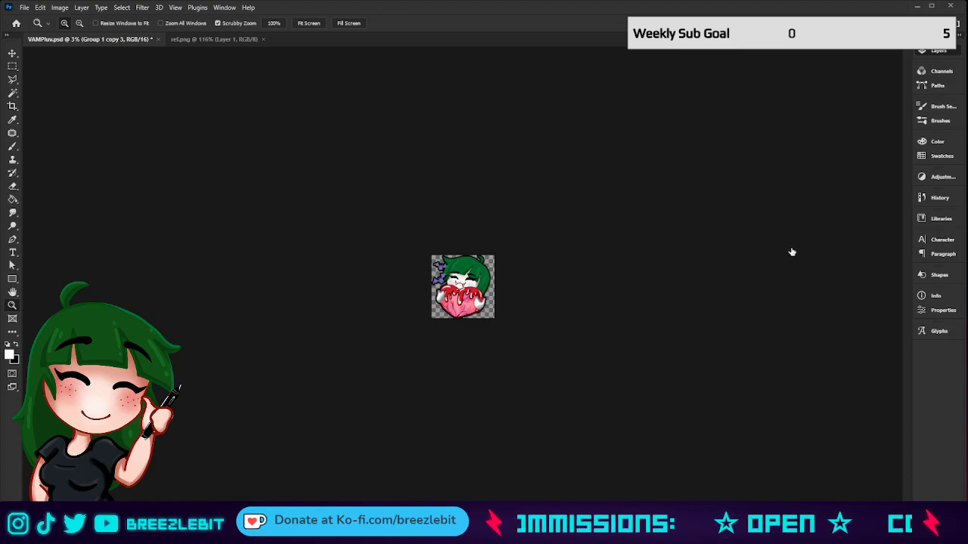
pyautogui.click(744, 173)
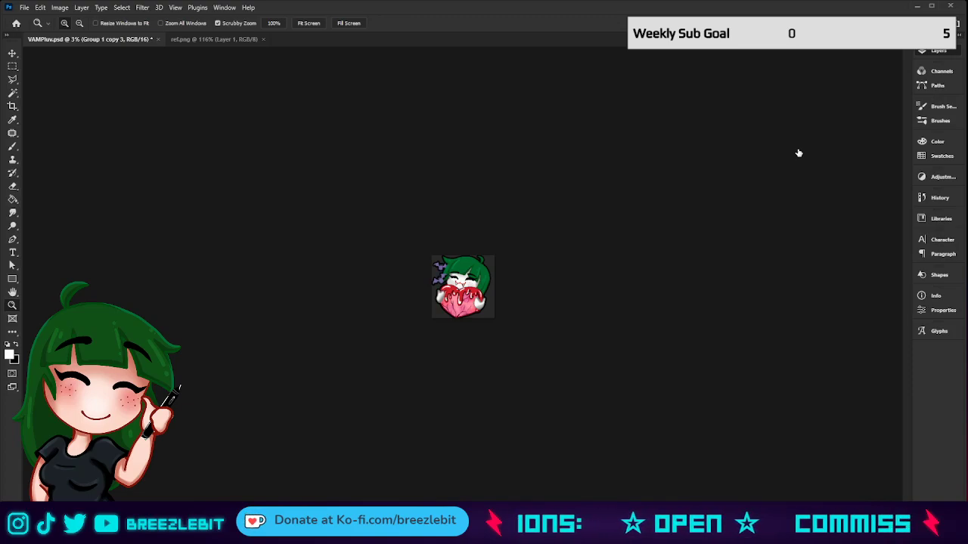
# Return to the outlined artwork with purple bats and save VAMPluv.psd.
pyautogui.click(853, 202)
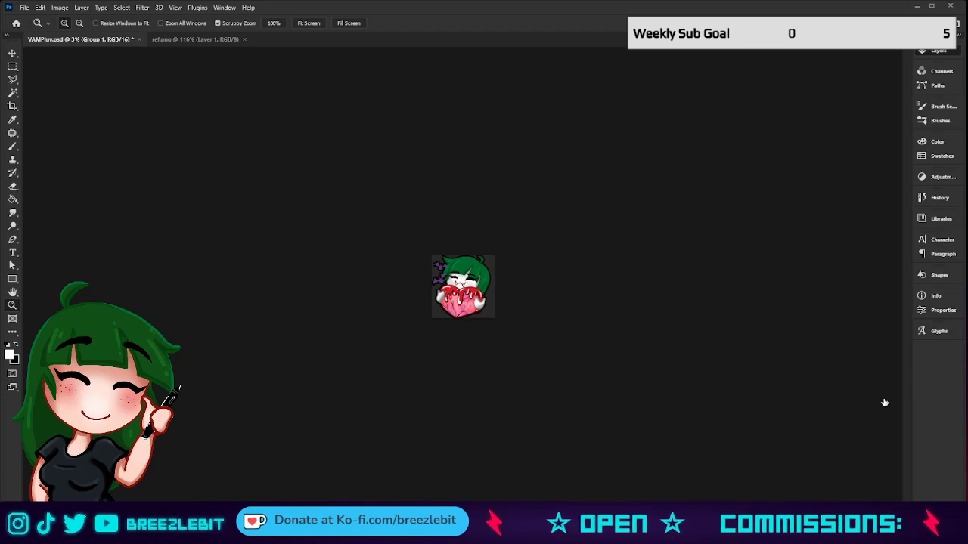
pyautogui.keyDown('ctrl'); pyautogui.click(431, 288); pyautogui.keyUp('ctrl')
pyautogui.press('h')
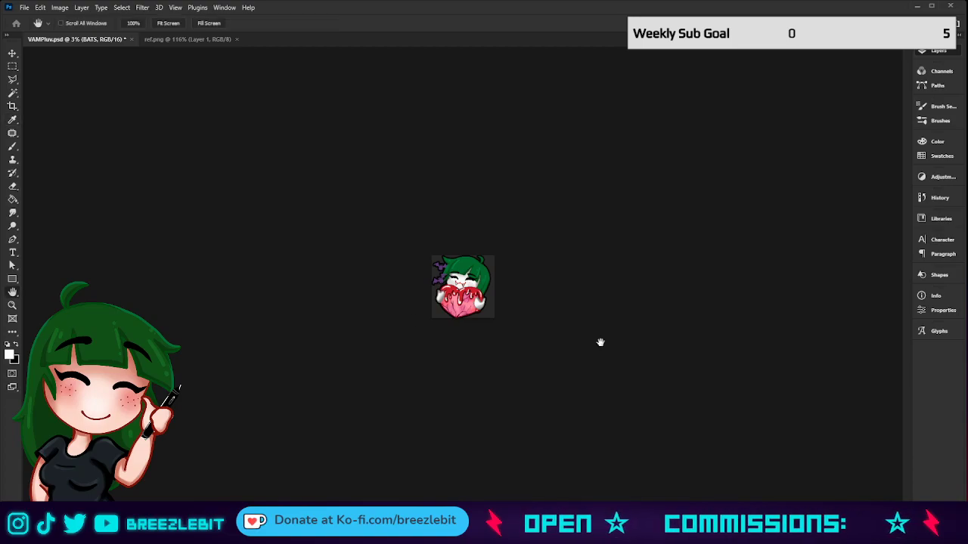
pyautogui.press('z')
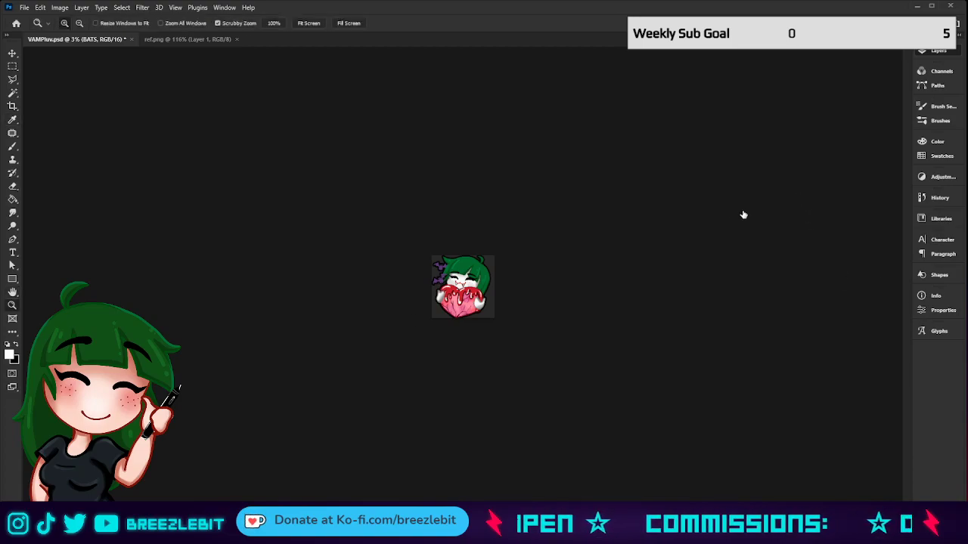
pyautogui.click(744, 215)
pyautogui.hotkey('ctrl', 's')
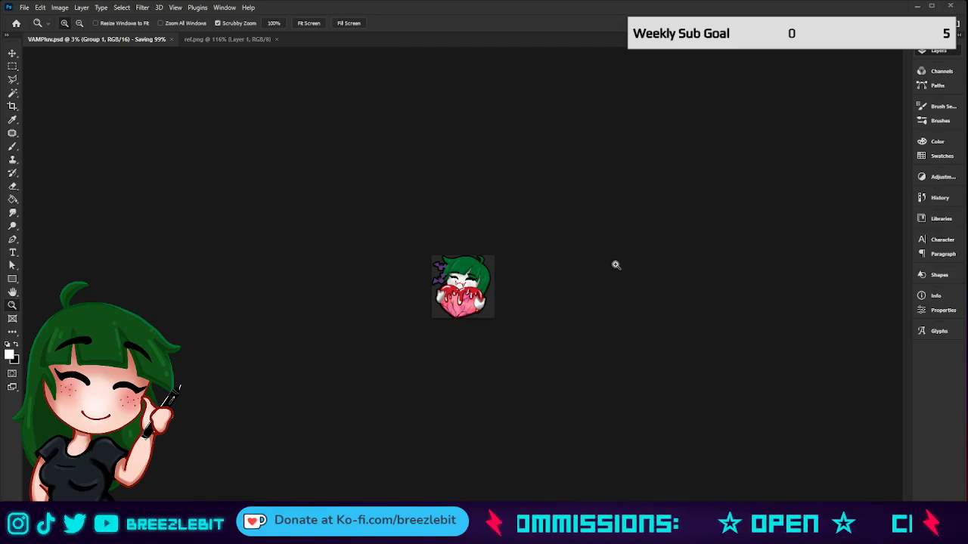
# Close ref.png and show VAMPluv.psd in two windows side by side, enlarging the artwork for comparison.
pyautogui.moveTo(522, 290); pyautogui.dragTo(579, 293)
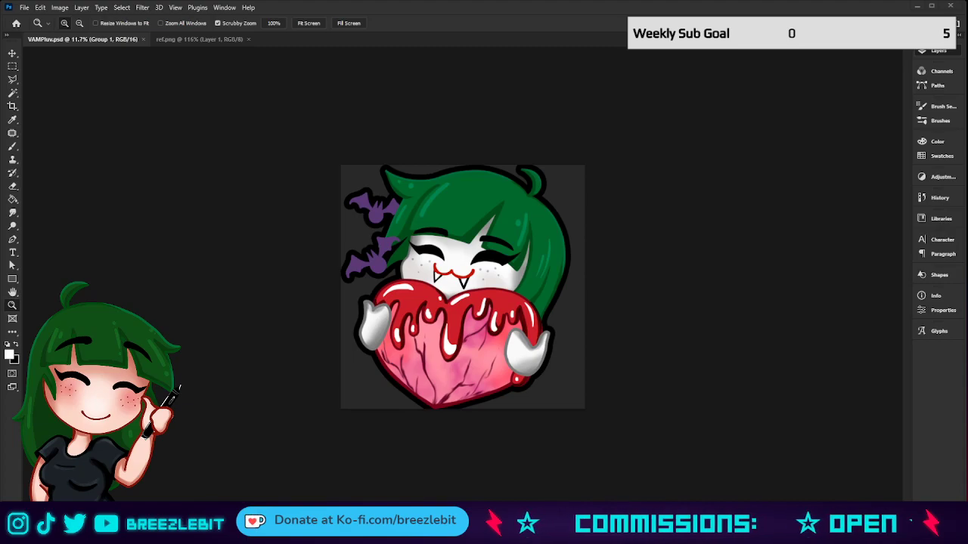
pyautogui.moveTo(512, 289); pyautogui.dragTo(444, 336)
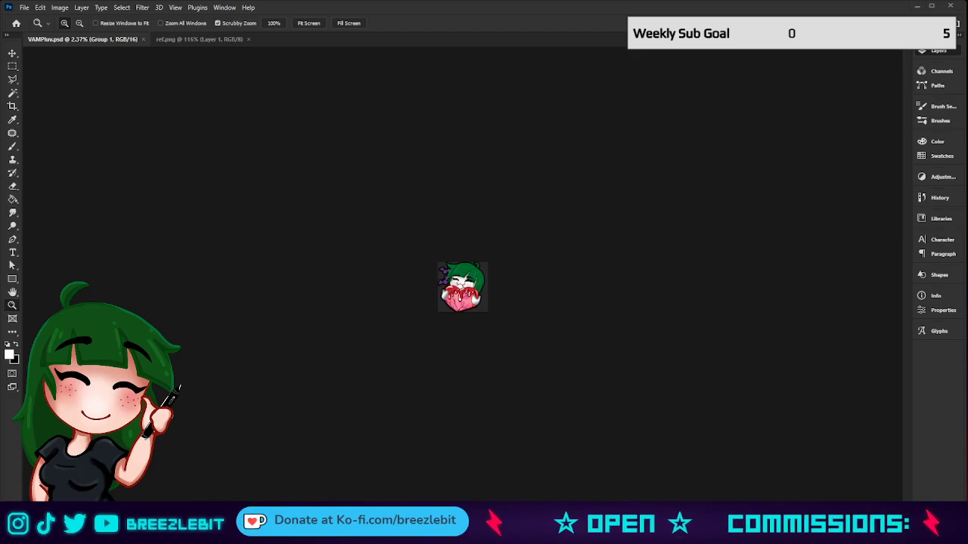
pyautogui.moveTo(525, 322); pyautogui.dragTo(558, 315)
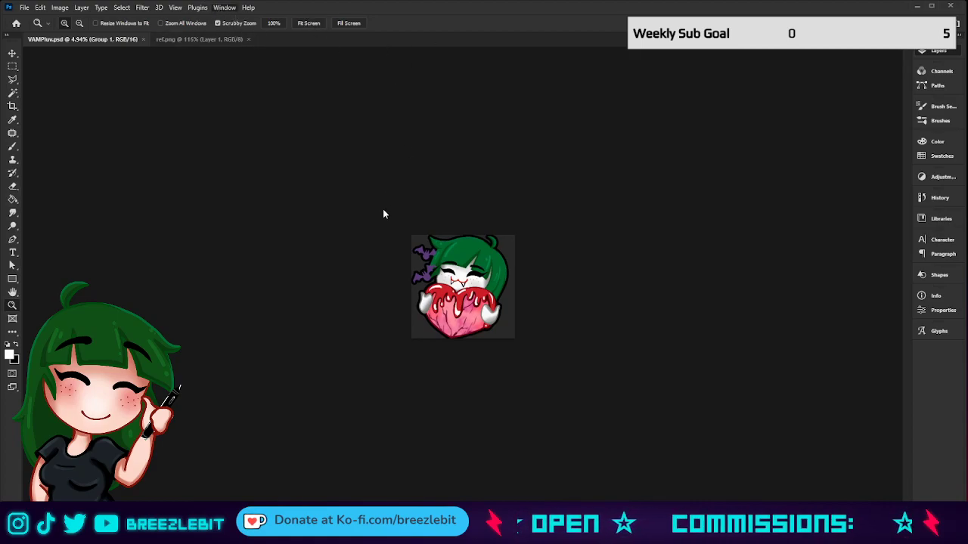
pyautogui.click(321, 86)
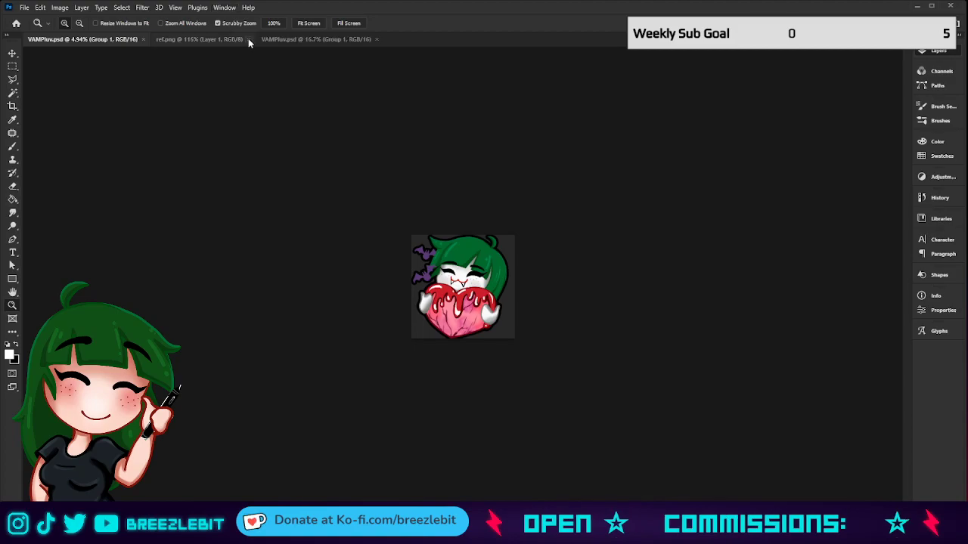
pyautogui.click(249, 39)
pyautogui.click(425, 44)
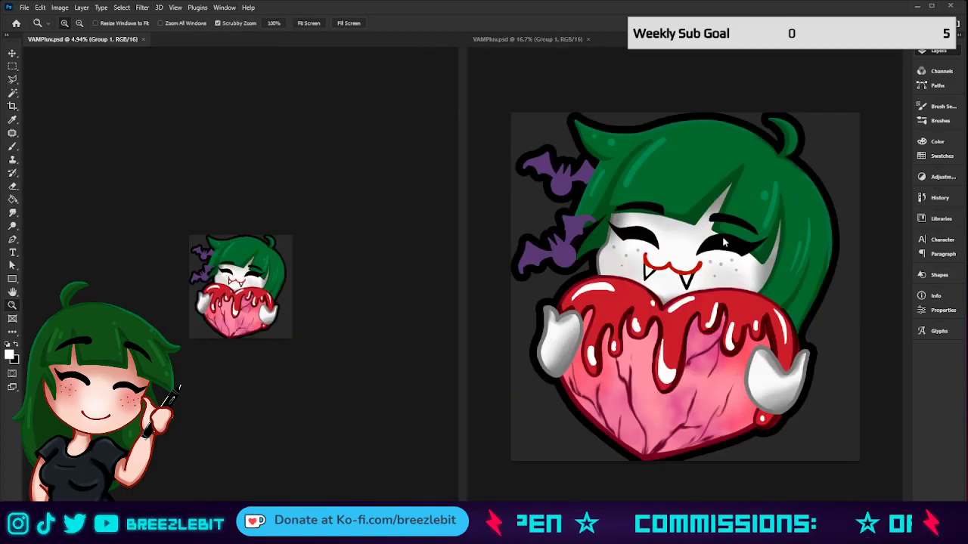
pyautogui.moveTo(329, 220); pyautogui.dragTo(328, 220)
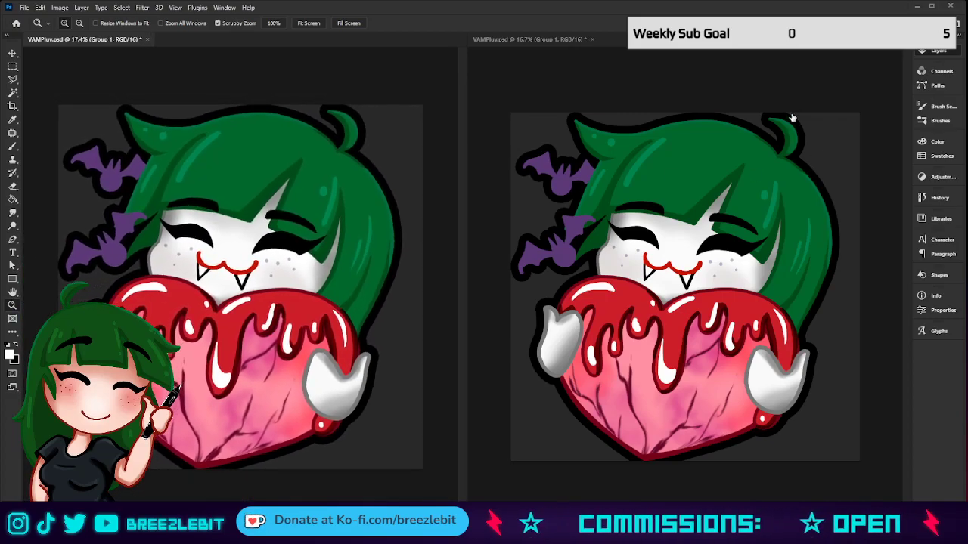
# Show the original pink heart artwork over the vampire version for comparison, and hide it again.
pyautogui.click(797, 155)
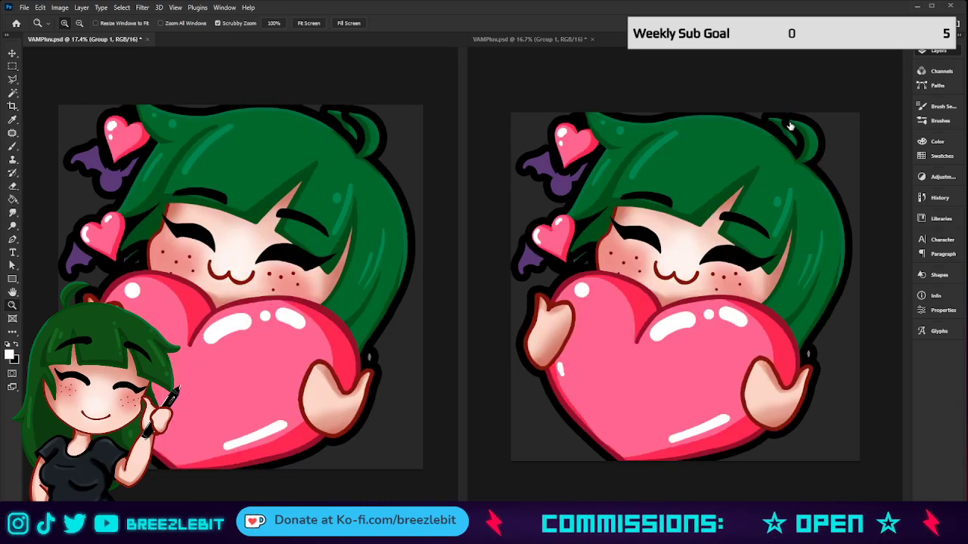
pyautogui.hotkey('ctrl', ',')
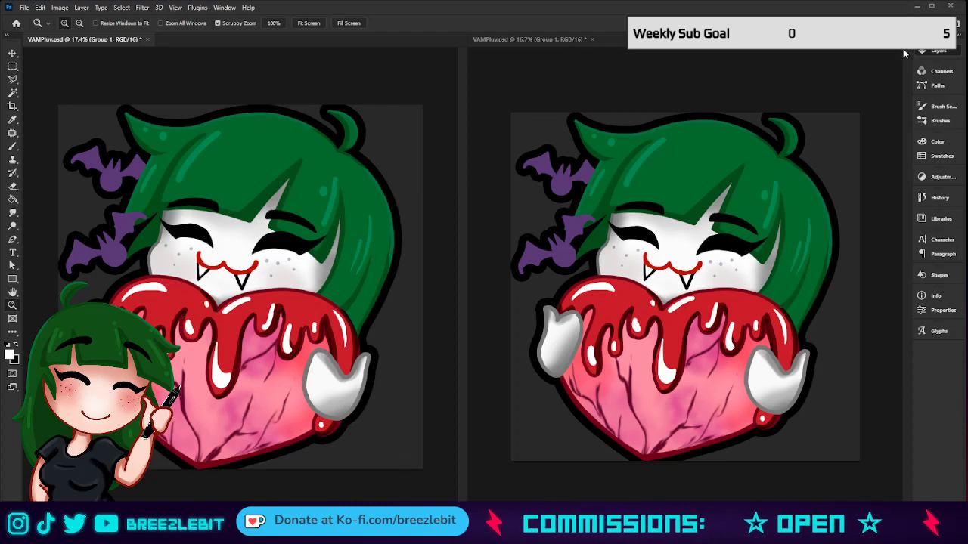
# Close the second VAMPluv.psd window, open luv.psd and arrange both documents side by side.
pyautogui.click(592, 40)
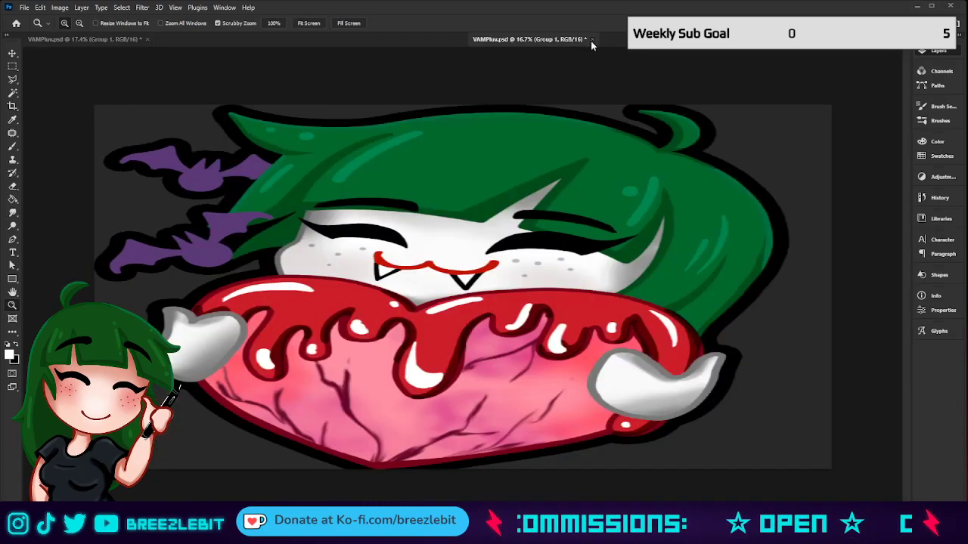
pyautogui.click(592, 39)
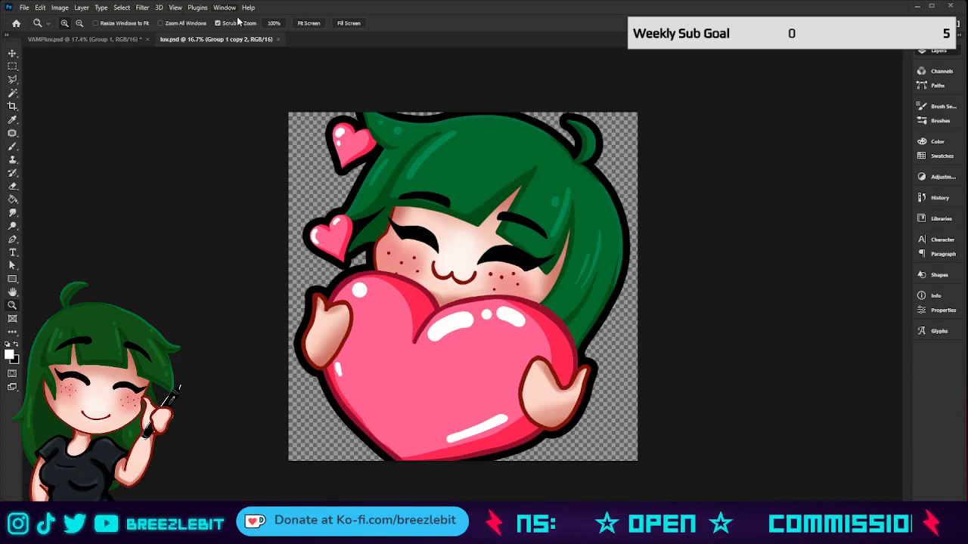
pyautogui.click(385, 50)
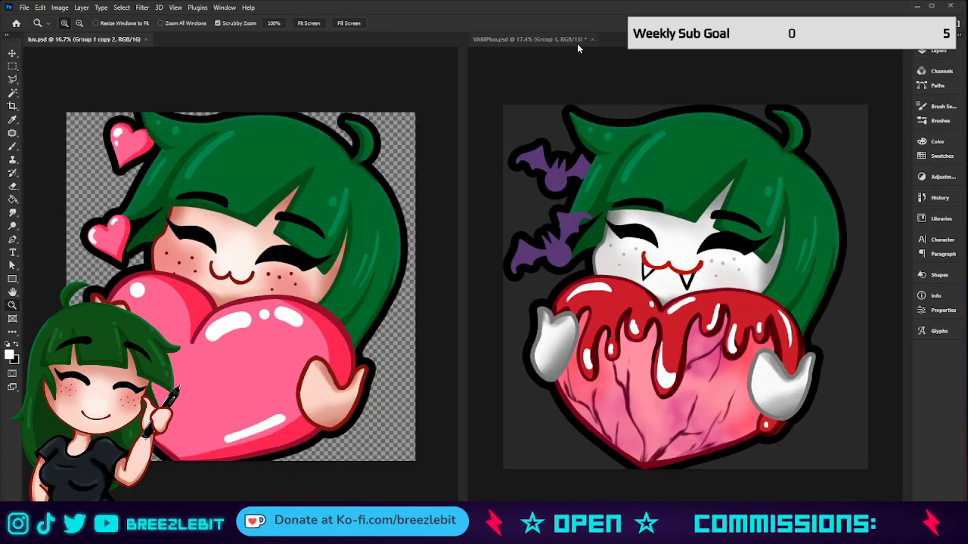
# Hide the dark background in VAMPluv.psd and duplicate the vampire emote's Group 1.
pyautogui.click(573, 224)
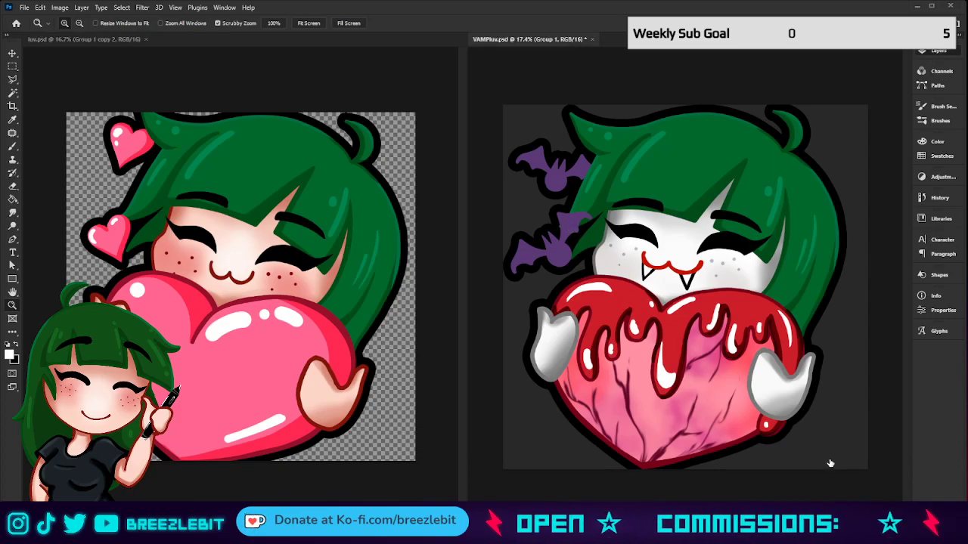
pyautogui.click(867, 178)
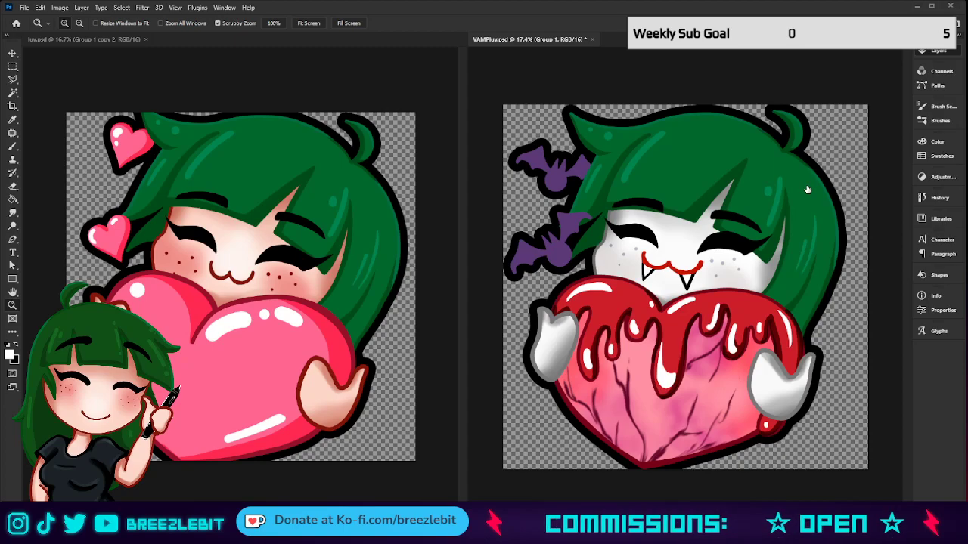
pyautogui.hotkey('ctrl', 'j')
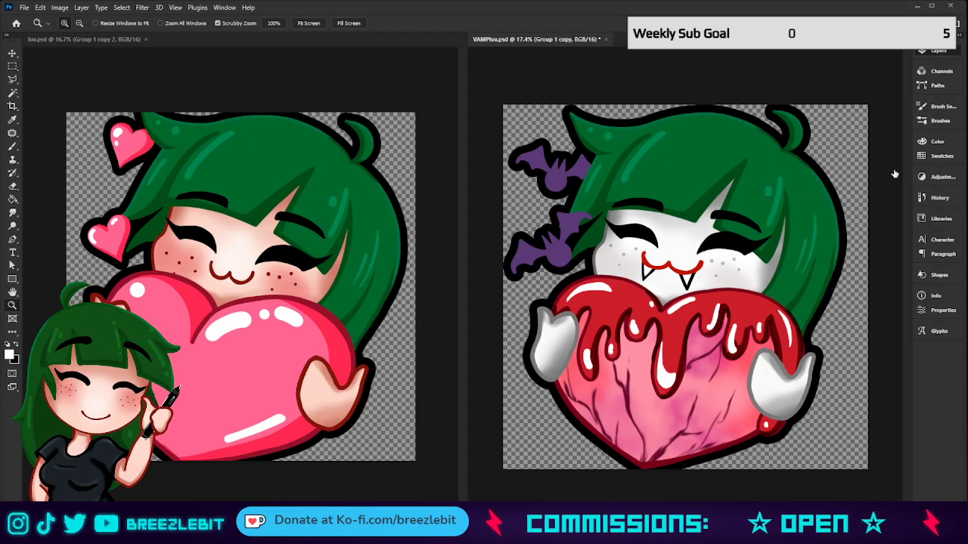
# Scale the duplicated vampire emote group to about 105% and rotate it clockwise by about 5.5 degrees.
pyautogui.hotkey('ctrl', 't')
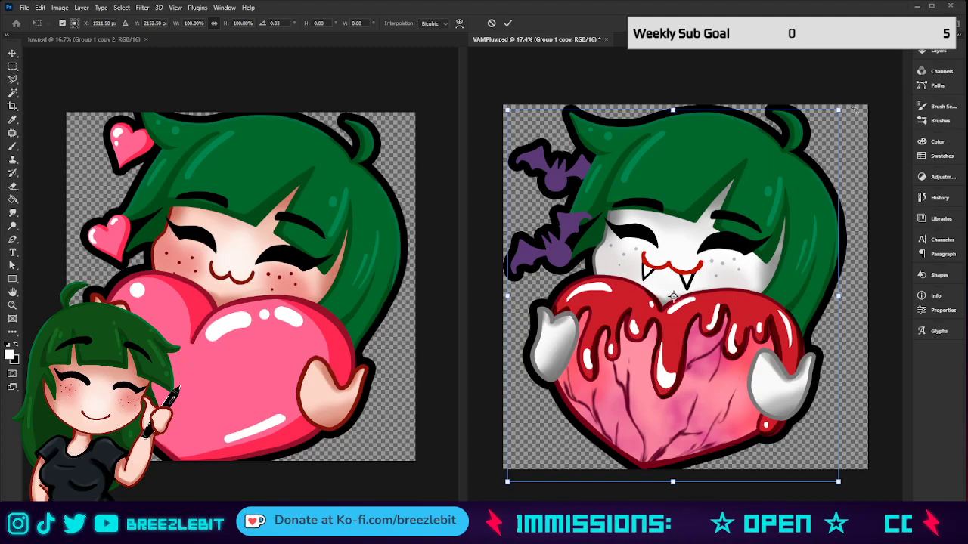
pyautogui.moveTo(851, 110); pyautogui.dragTo(870, 124)
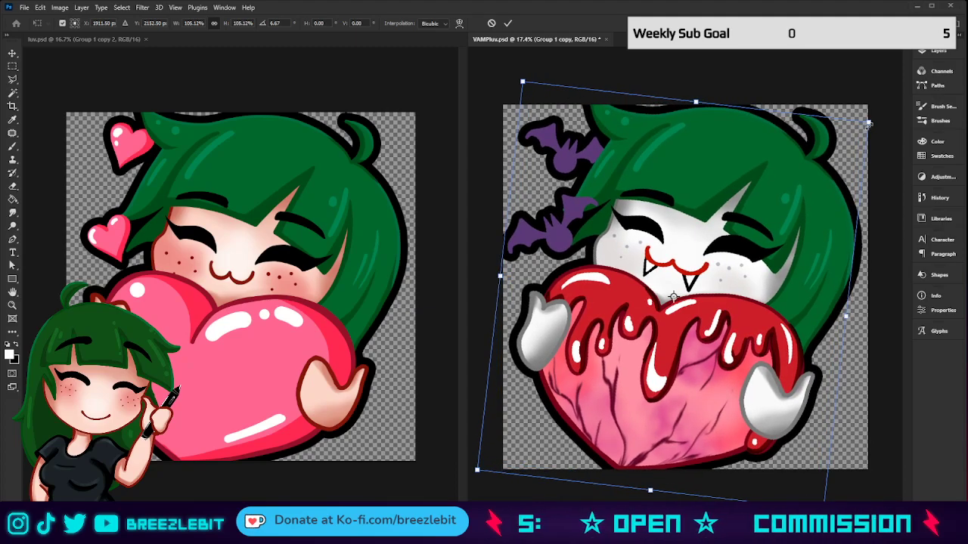
pyautogui.moveTo(812, 204); pyautogui.dragTo(810, 202)
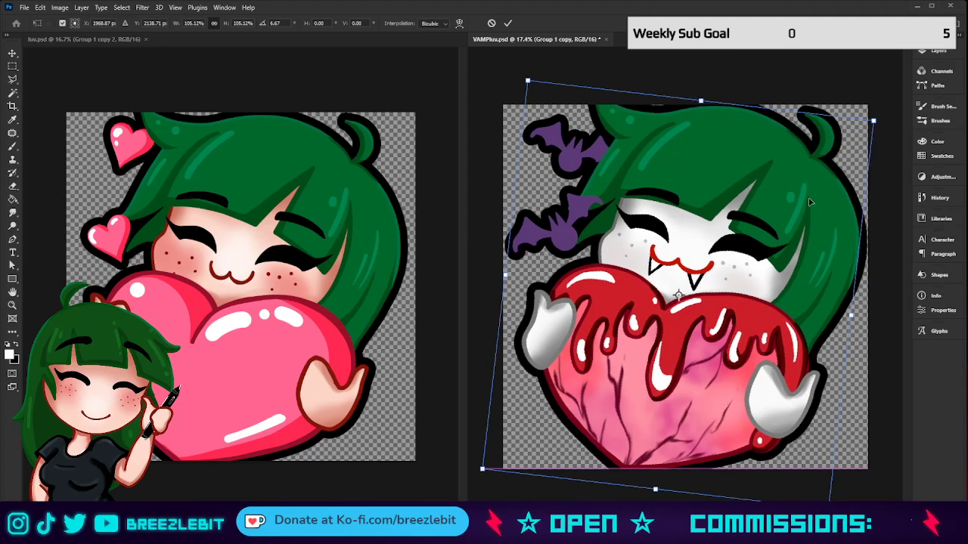
pyautogui.hotkey('ctrl', 'z')
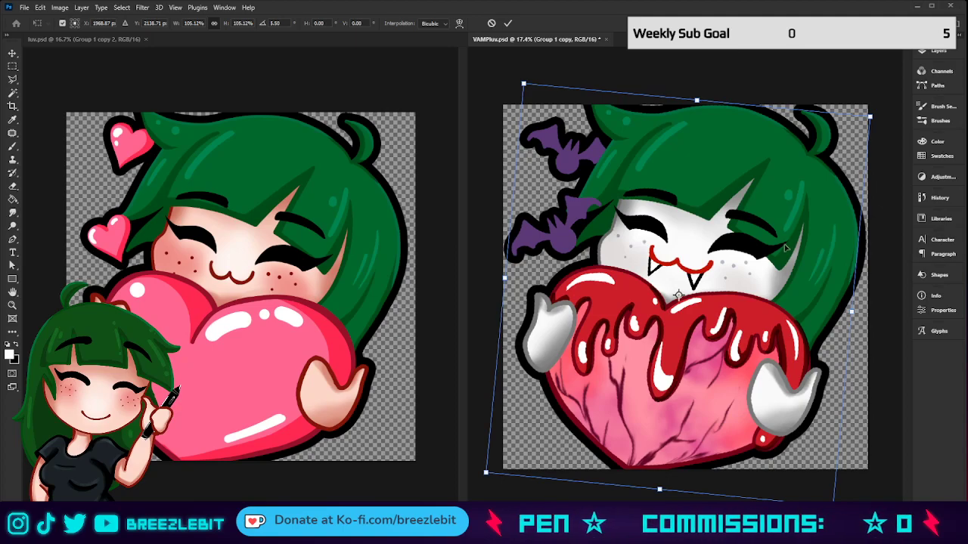
# Nudge the rotated emote copy slightly downward, apply the transformation and save VAMPluv.psd.
pyautogui.press('Left')
pyautogui.press('Down')
pyautogui.press('Down')
pyautogui.press('Down')
pyautogui.press('Down')
pyautogui.press('Down')
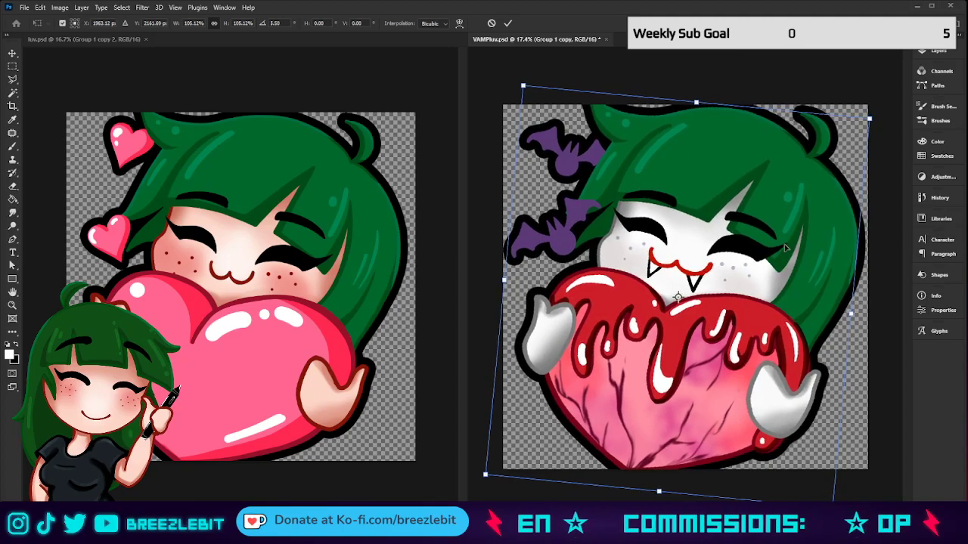
pyautogui.press('Right')
pyautogui.press('Up')
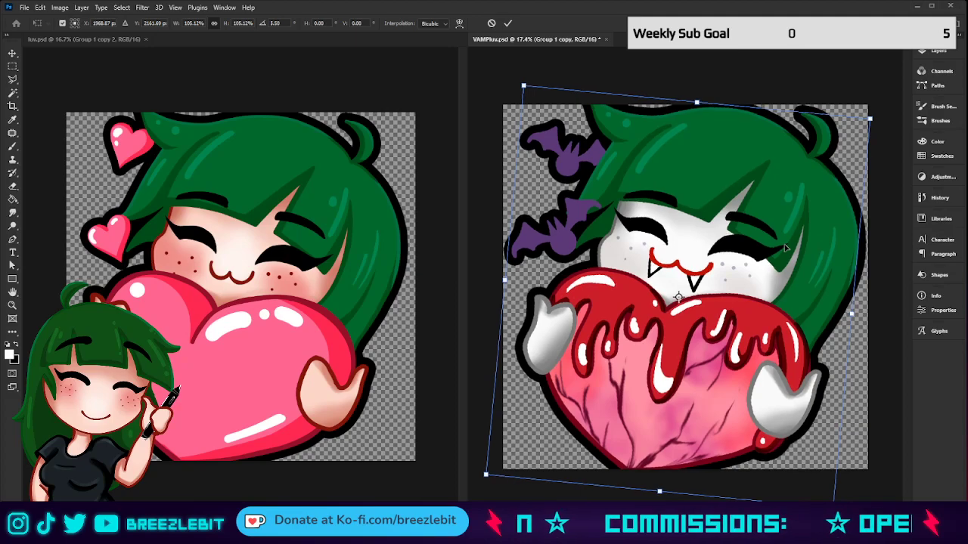
pyautogui.hotkey('ctrl', 'shift', 'z')
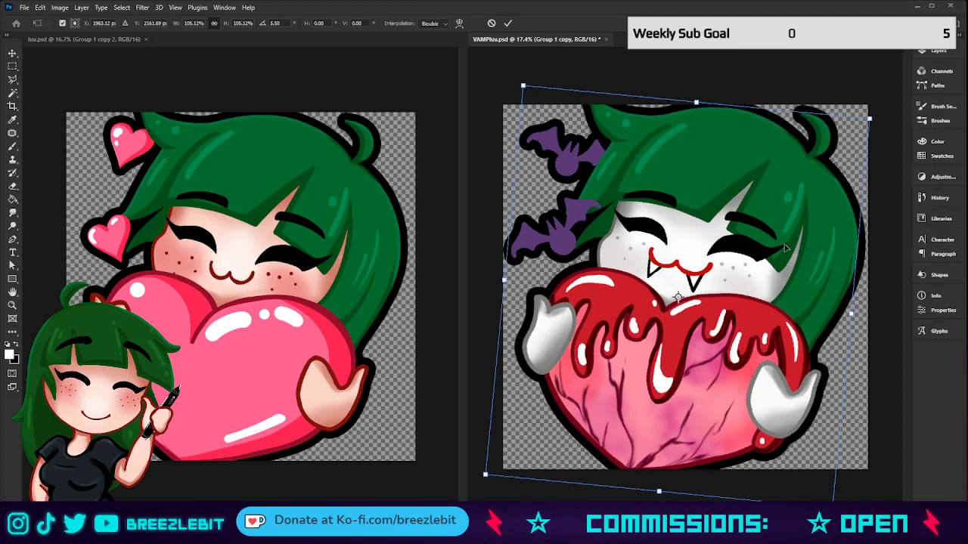
pyautogui.hotkey('ctrl', 'z')
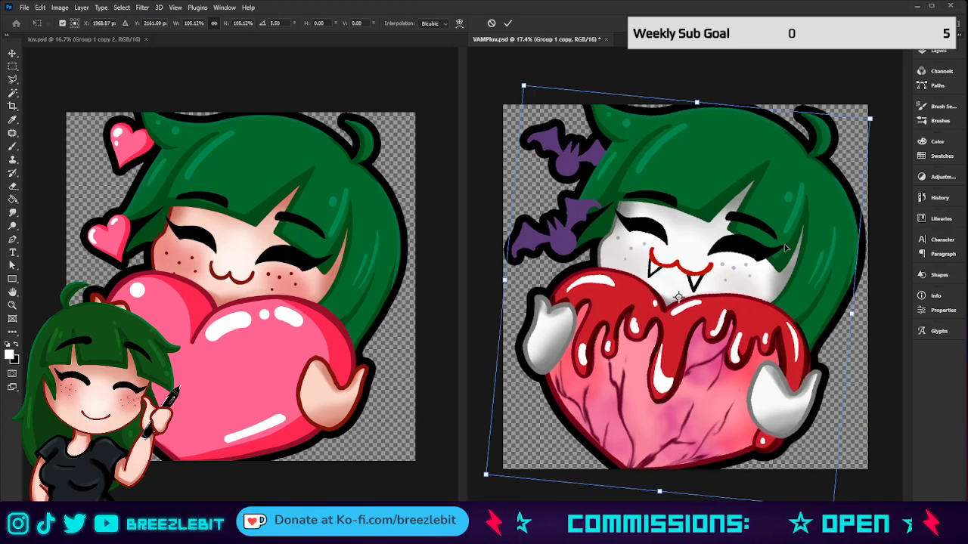
pyautogui.press('Return')
pyautogui.press('z')
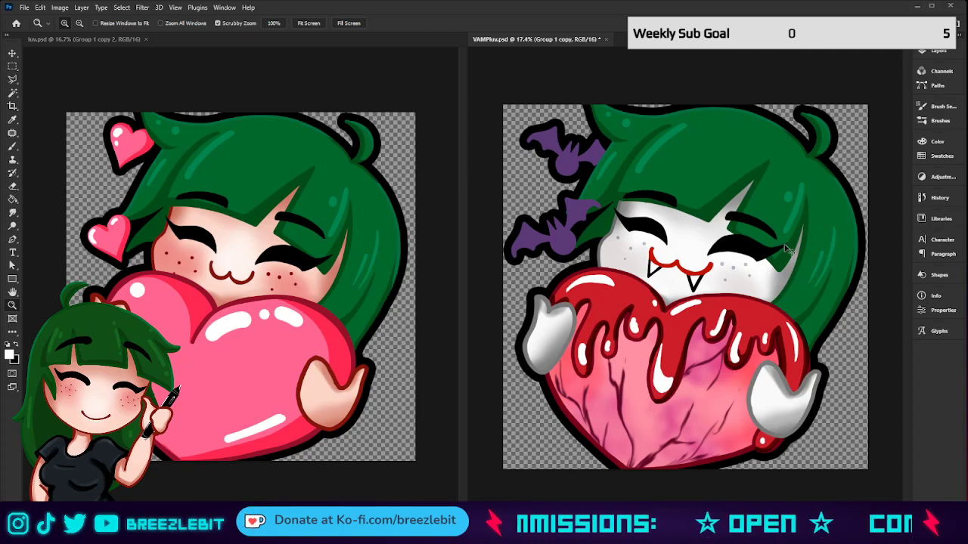
pyautogui.hotkey('ctrl', 's')
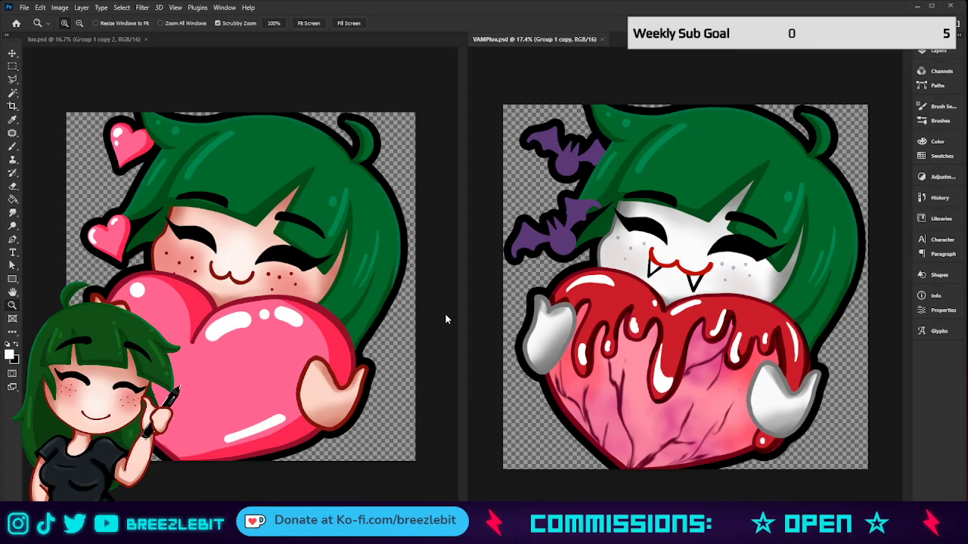
# Shrink the view of VAMPluv.psd and luv.psd to about 2% to compare both emotes at chat size.
pyautogui.click(509, 291)
pyautogui.moveTo(643, 285); pyautogui.dragTo(556, 308)
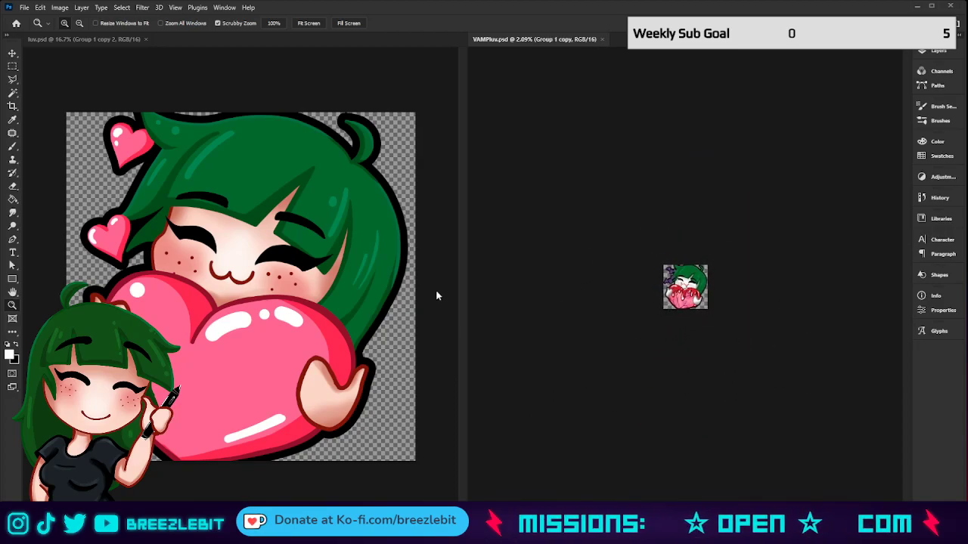
pyautogui.click(398, 292)
pyautogui.moveTo(402, 301); pyautogui.dragTo(320, 344)
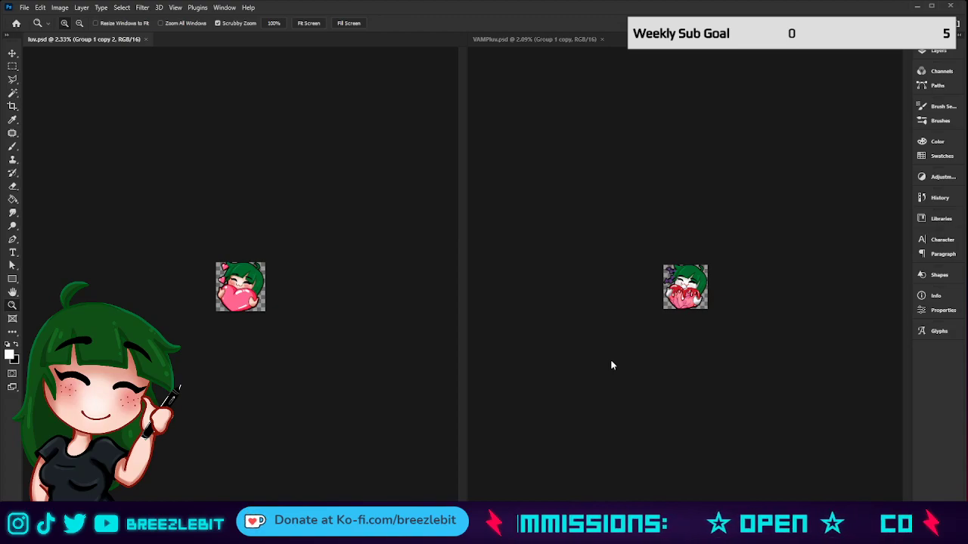
# Close luv.psd and review the vampire heart emote on its own at a larger size.
pyautogui.click(145, 39)
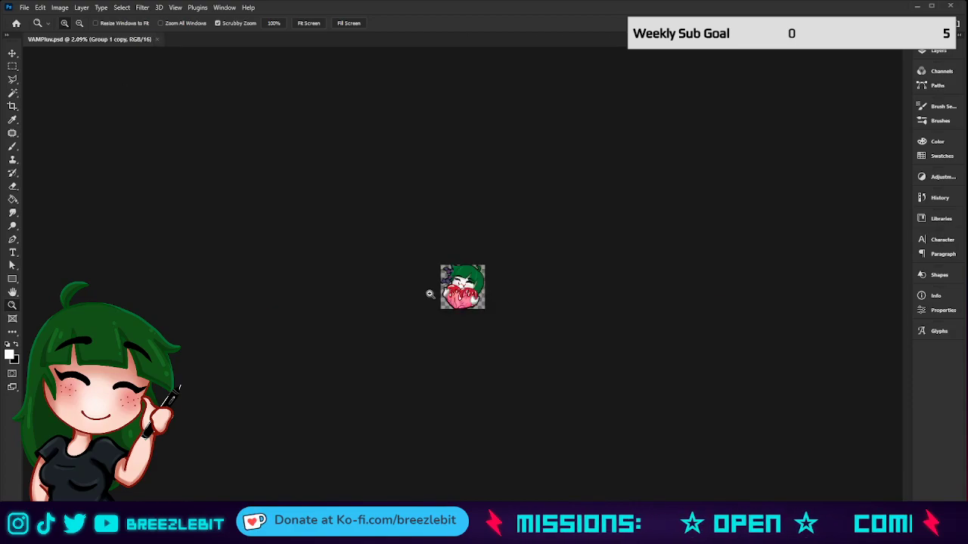
pyautogui.moveTo(429, 293); pyautogui.dragTo(613, 266)
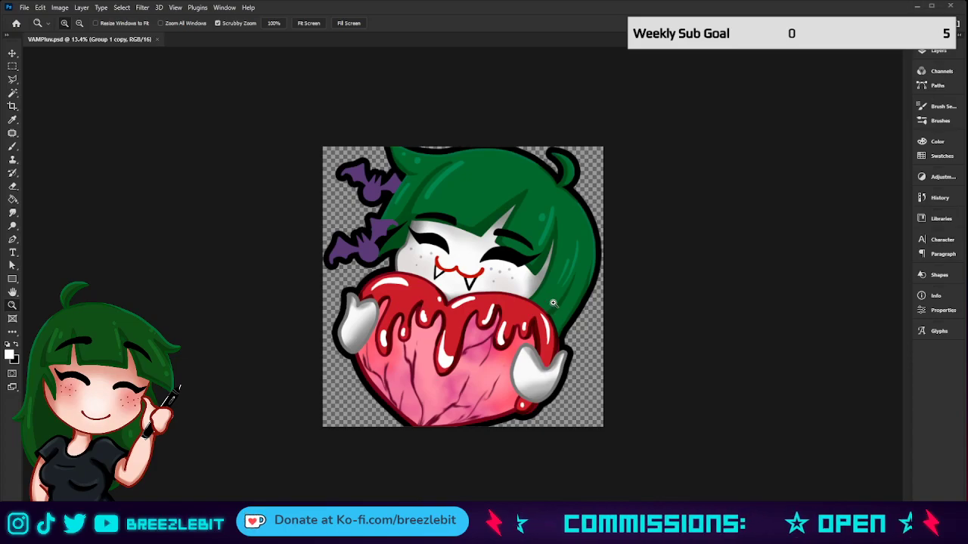
pyautogui.moveTo(554, 303); pyautogui.dragTo(502, 300)
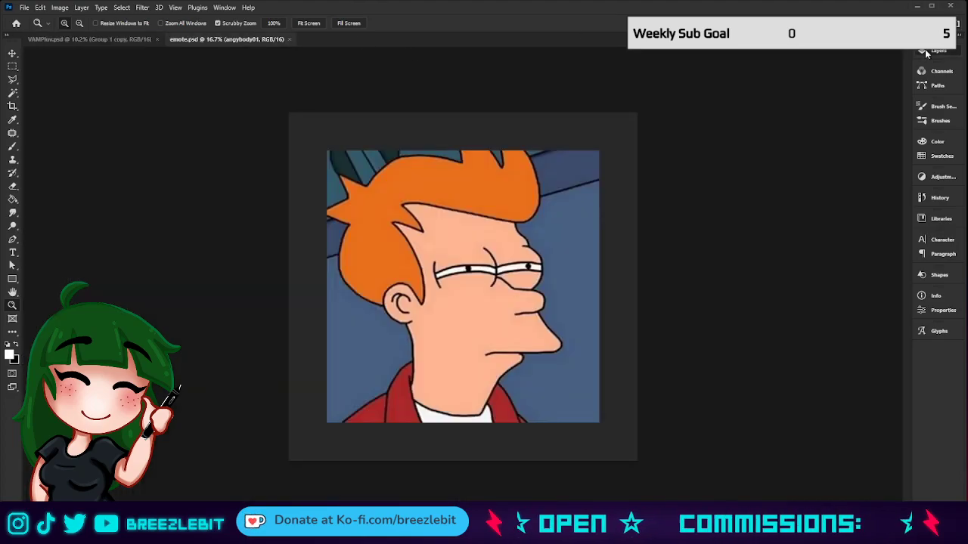
# Delete the cartoon reference image on Layer 1 of emote.psd and close VAMPluv.psd.
pyautogui.click(822, 265)
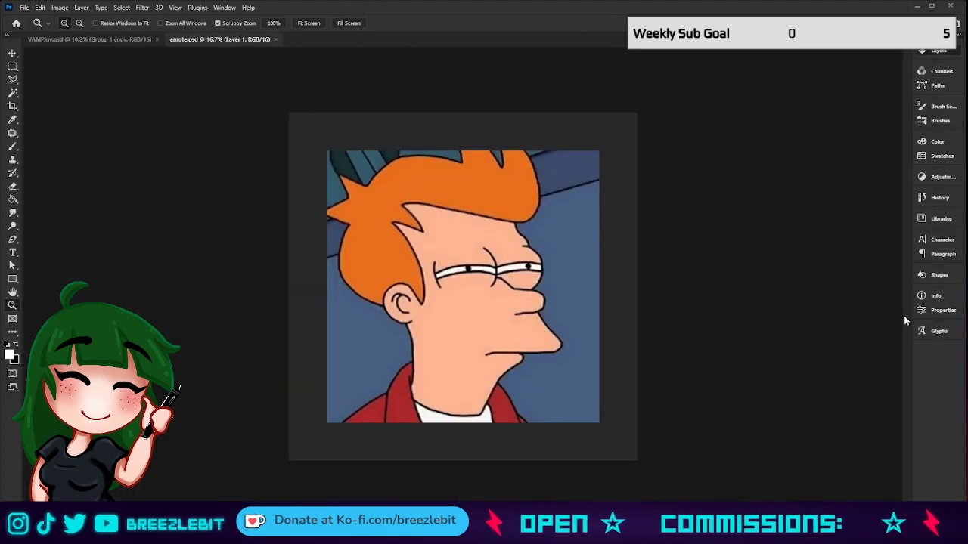
pyautogui.press('Delete')
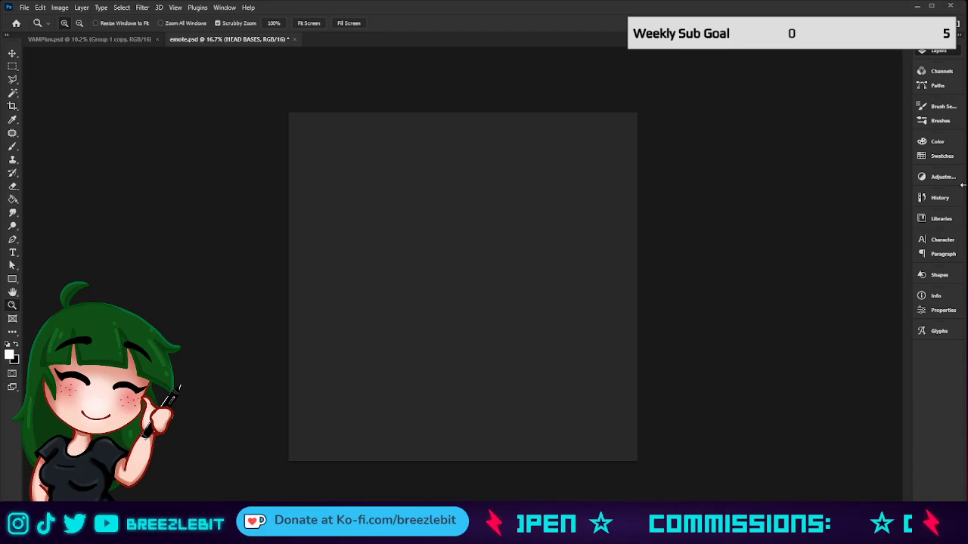
pyautogui.hotkey('ctrl', 'Tab')
pyautogui.click(155, 39)
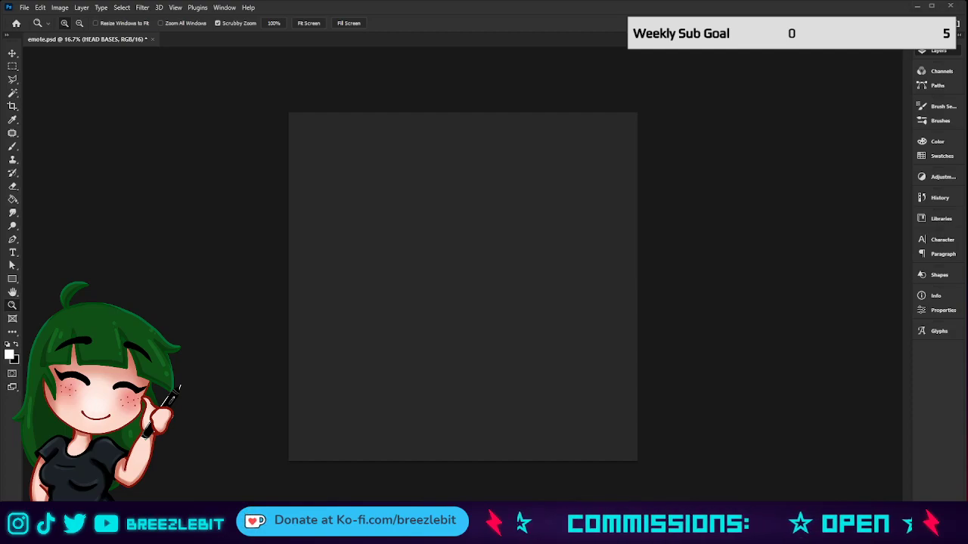
# Place the ref image of the white creature in emote.psd and move it to the canvas's upper-right corner.
pyautogui.moveTo(0, 302); pyautogui.dragTo(355, 197)
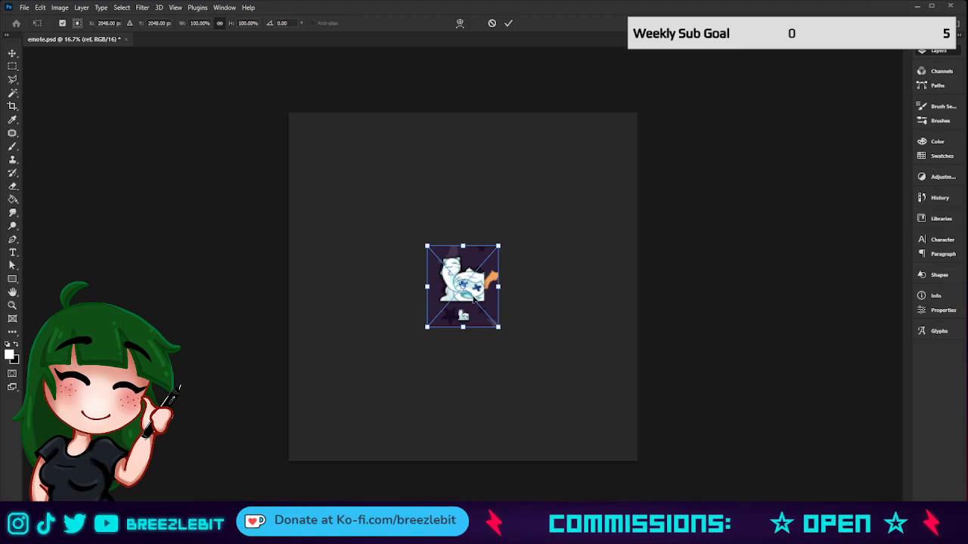
pyautogui.moveTo(474, 299); pyautogui.dragTo(604, 169)
pyautogui.click(508, 23)
pyautogui.press('z')
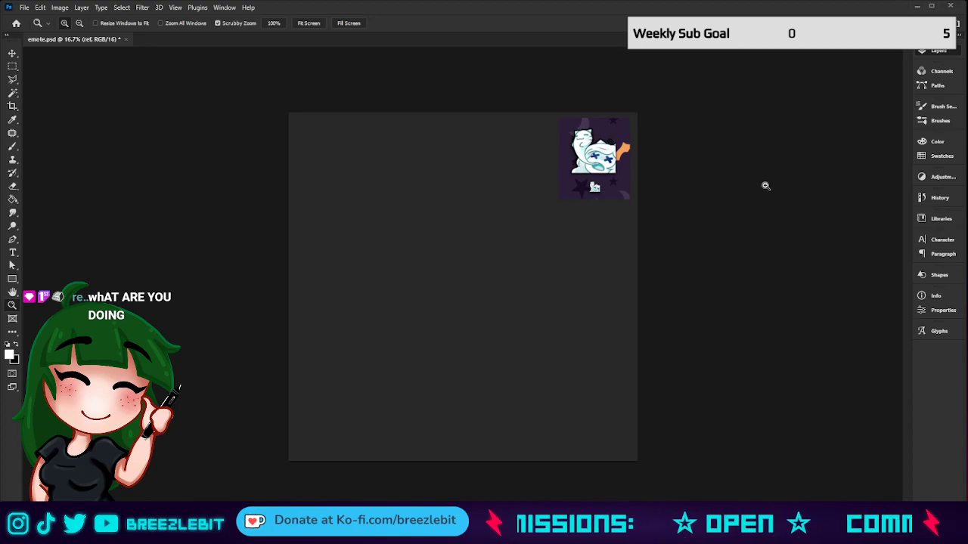
pyautogui.moveTo(618, 175); pyautogui.dragTo(658, 183)
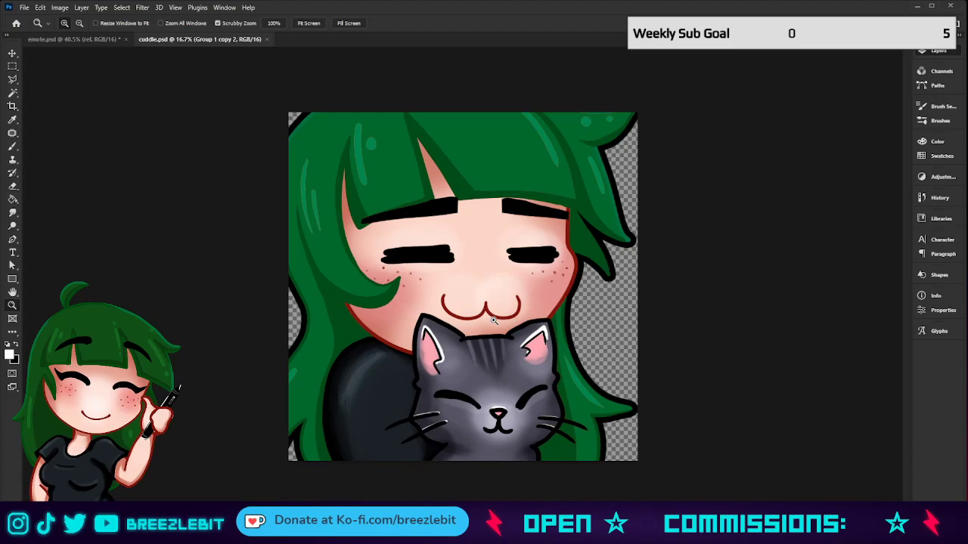
# Examine the cuddle.psd emote at reduced sizes and close the file.
pyautogui.moveTo(493, 321); pyautogui.dragTo(488, 436)
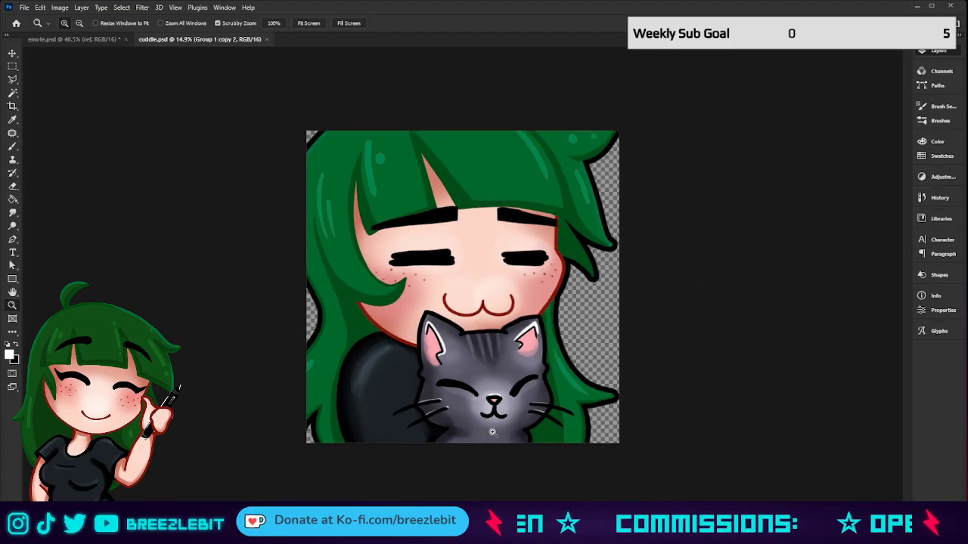
pyautogui.scroll(-3, 522, 214)
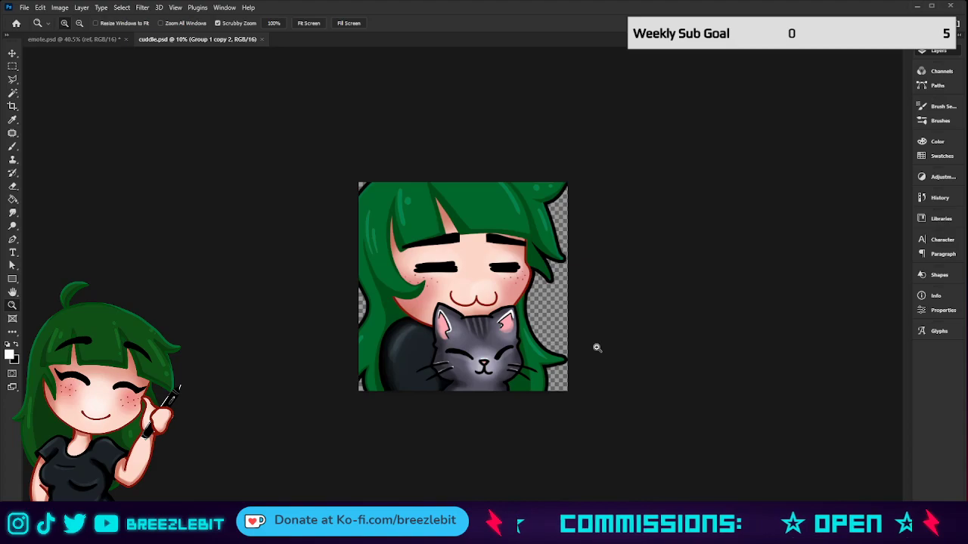
pyautogui.moveTo(583, 353)
pyautogui.mouseDown()
pyautogui.moveTo(547, 363)
pyautogui.moveTo(587, 369)
pyautogui.mouseUp()
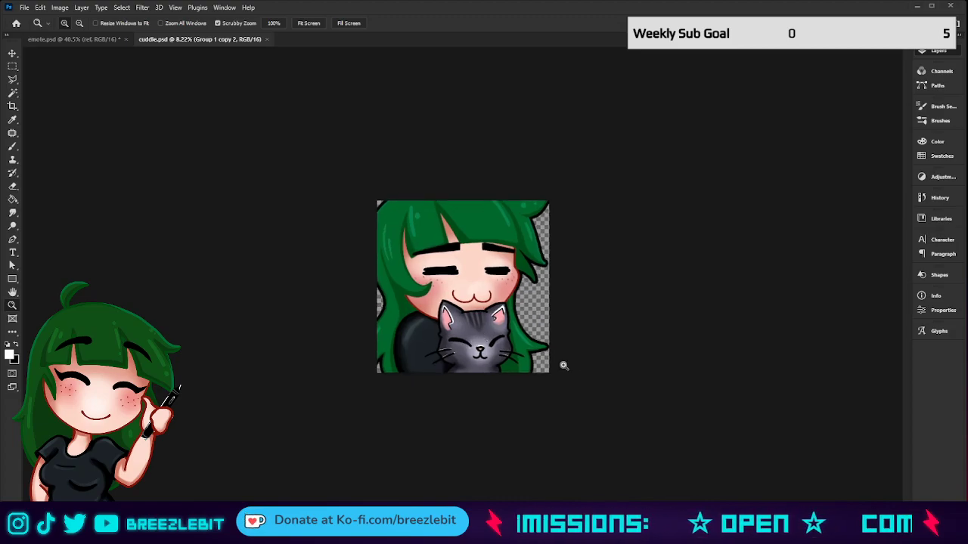
pyautogui.click(266, 39)
# Show the head outline from the HEAD BASES group in emote.psd and duplicate its Head Base layer.
pyautogui.moveTo(649, 242); pyautogui.dragTo(616, 277)
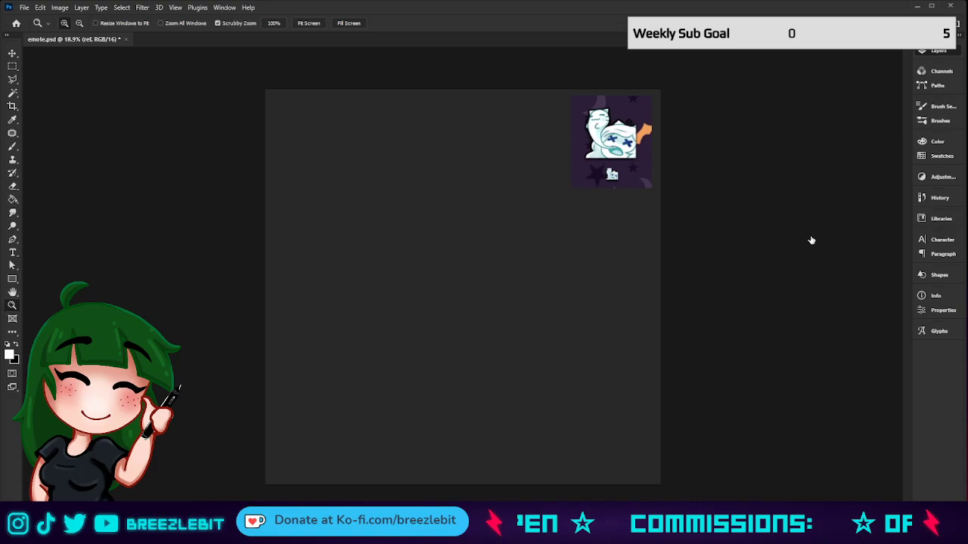
pyautogui.click(794, 334)
pyautogui.click(903, 333)
pyautogui.moveTo(859, 339); pyautogui.dragTo(878, 499)
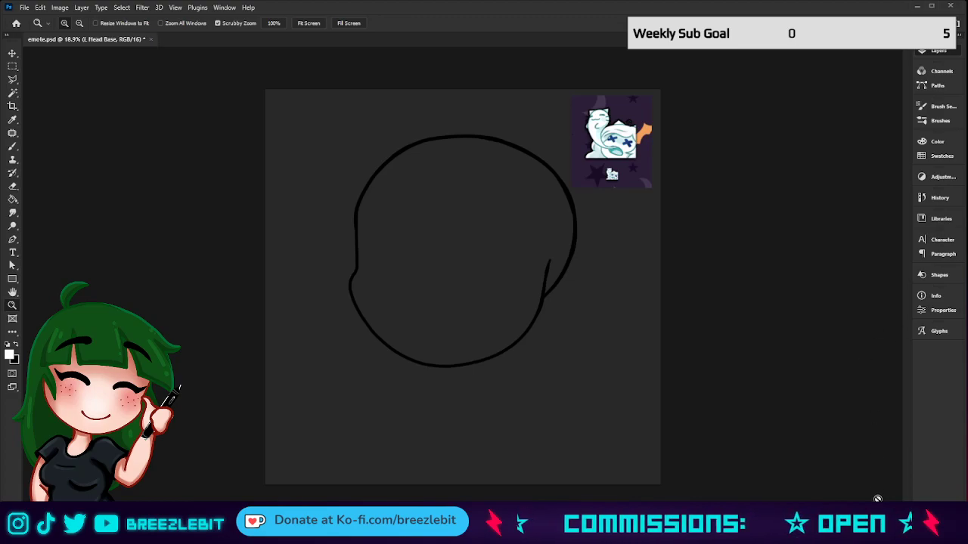
pyautogui.hotkey('ctrl', 'j')
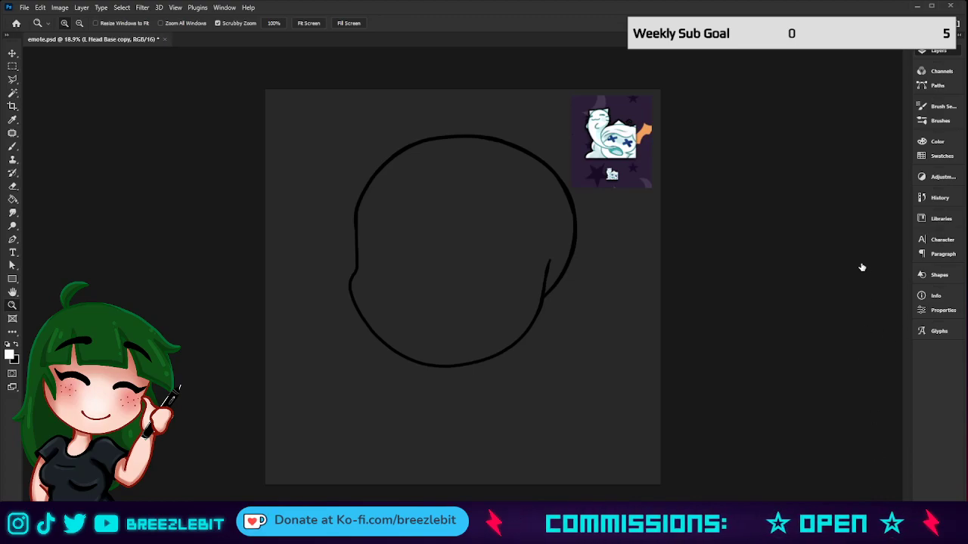
pyautogui.click(810, 297)
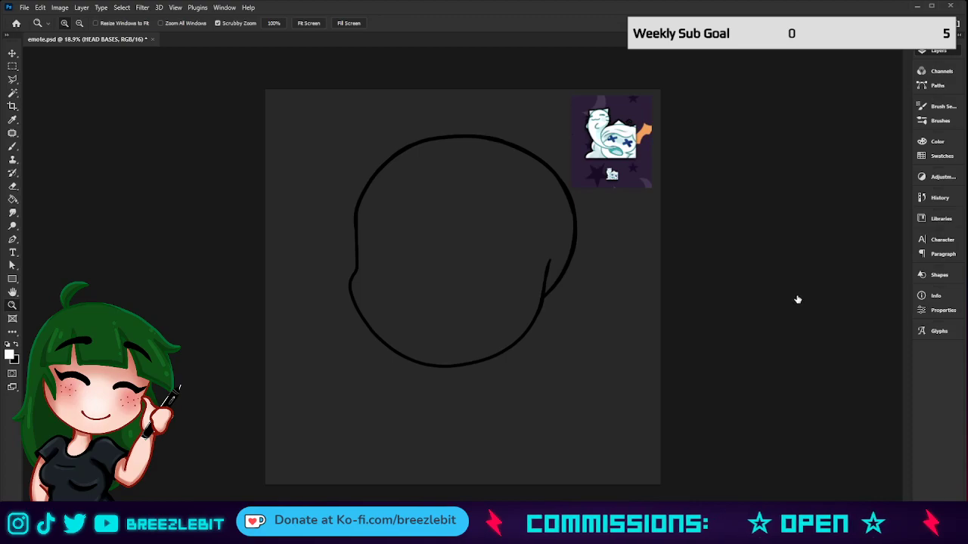
pyautogui.hotkey('alt', '[')
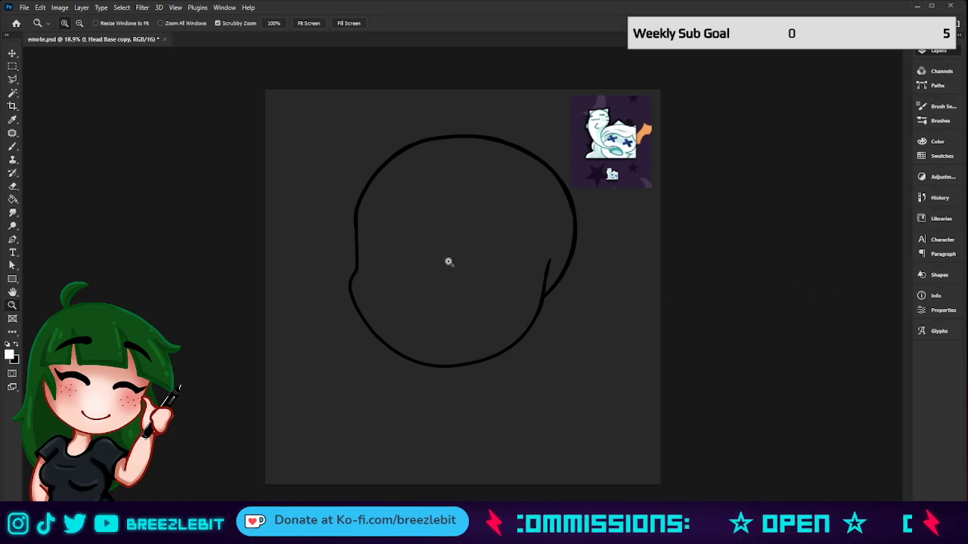
pyautogui.hotkey('ctrl', 't')
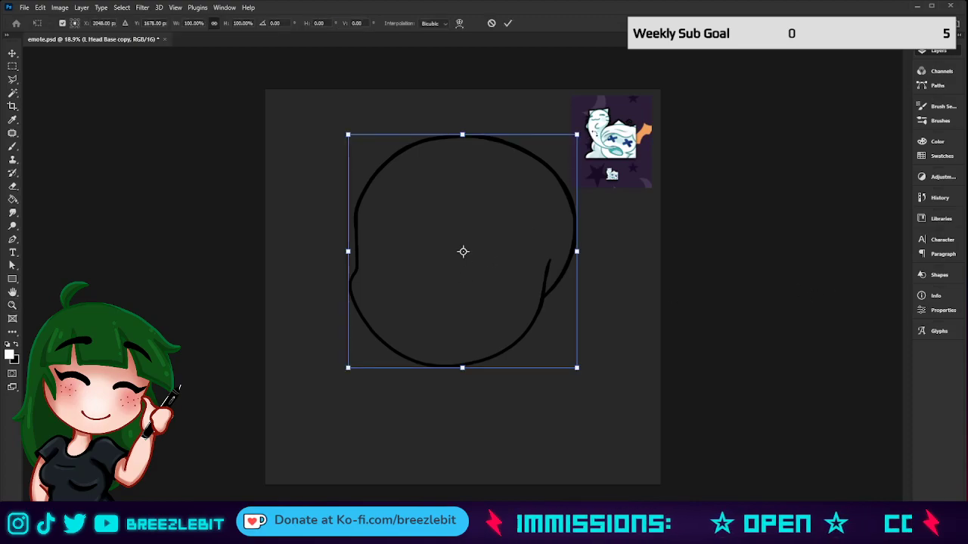
pyautogui.click(493, 23)
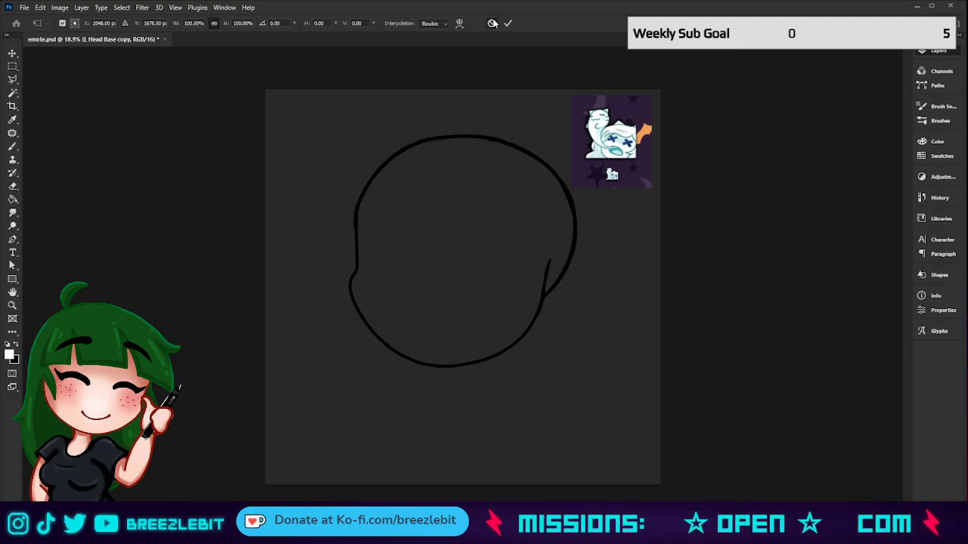
pyautogui.press('z')
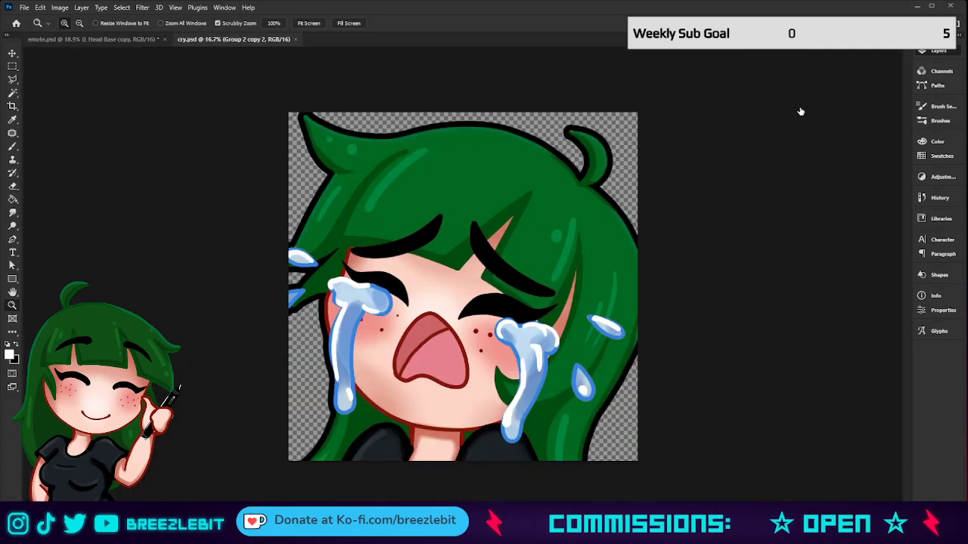
# Switch cry.psd from the green-haired emote to the orange-haired version and group its hair layers, checking the group by toggling its visibility.
pyautogui.hotkey('ctrl', 'x')
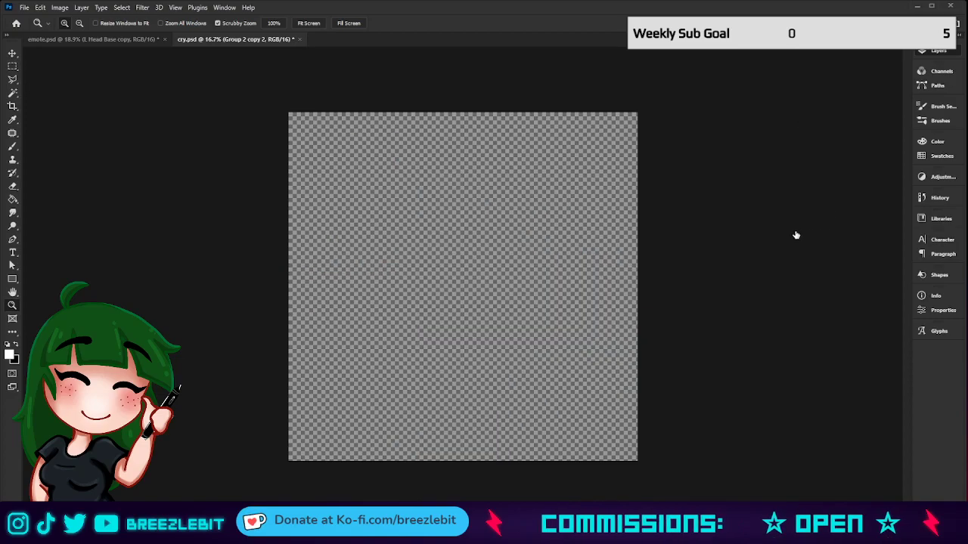
pyautogui.hotkey('ctrl', ',')
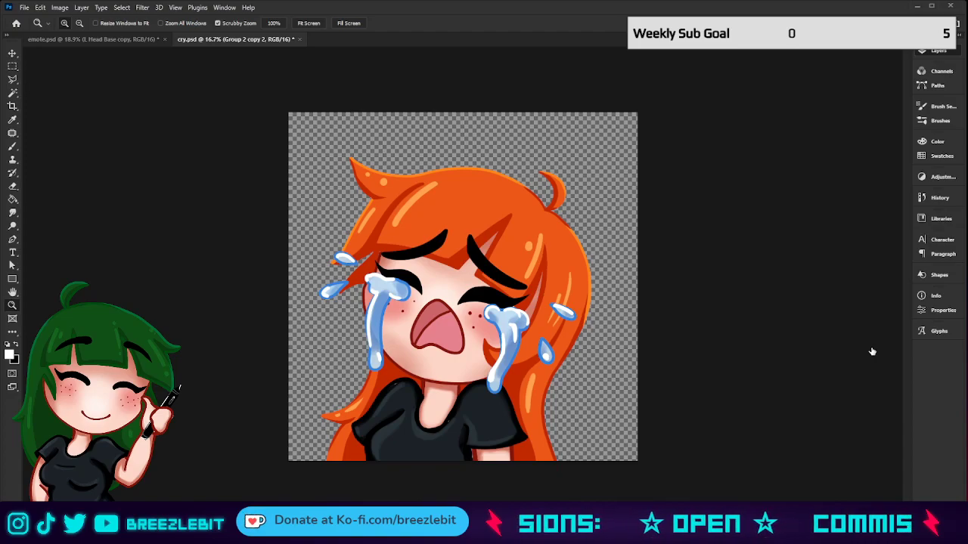
pyautogui.hotkey('ctrl', 'g')
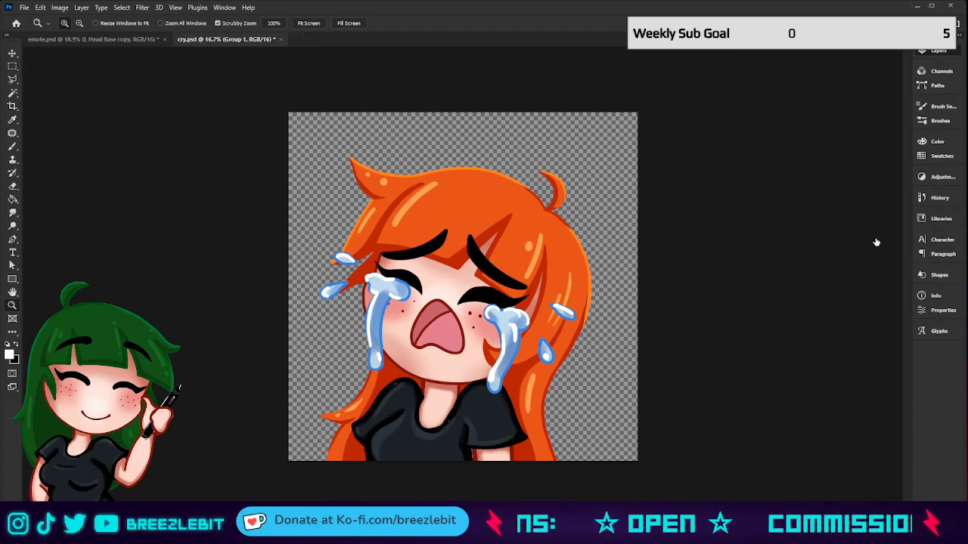
pyautogui.hotkey('ctrl', ',')
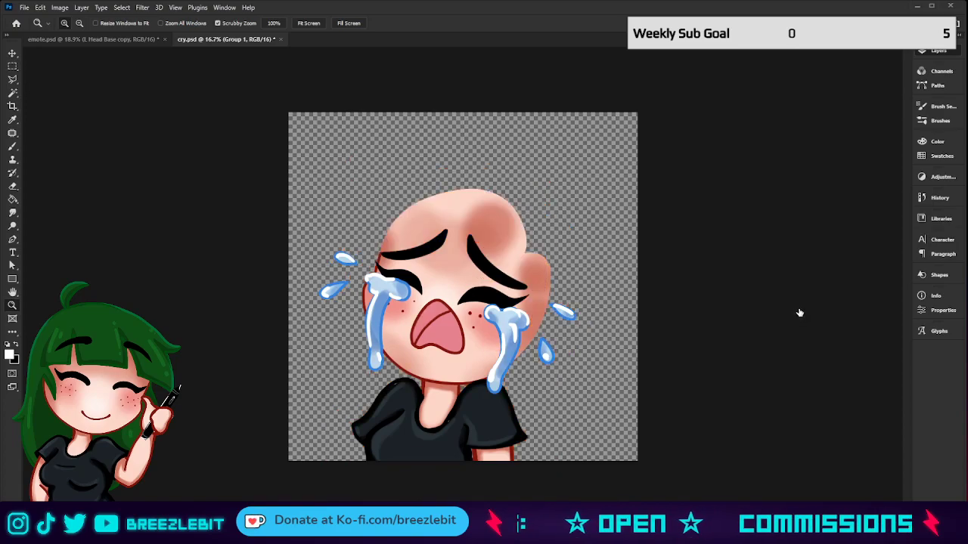
pyautogui.hotkey('ctrl', ',')
pyautogui.hotkey('ctrl', ',')
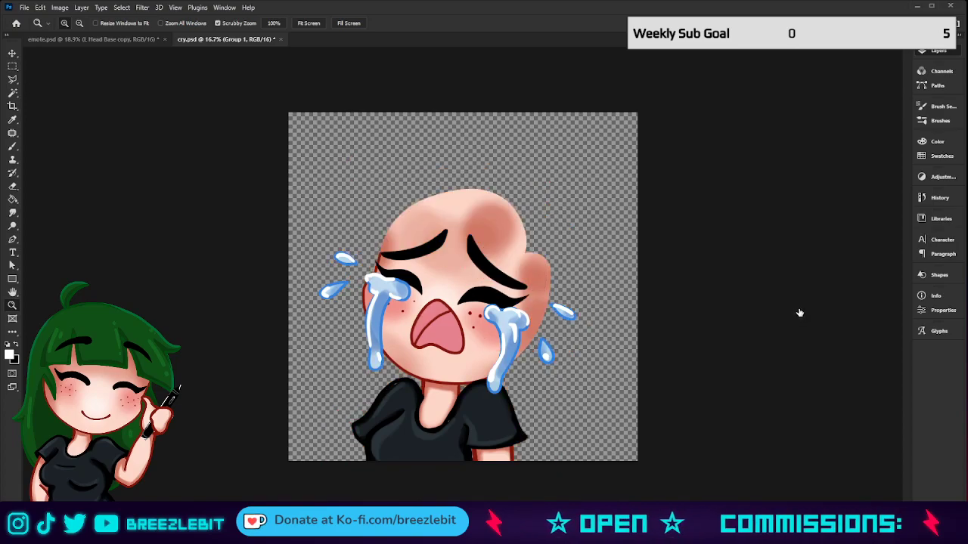
pyautogui.hotkey('ctrl', ',')
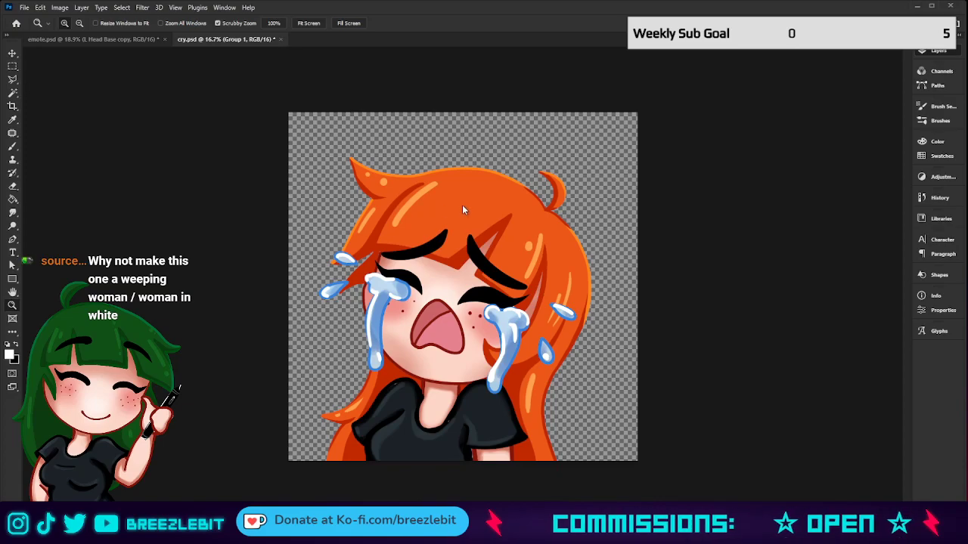
# Bring the orange hair group into emote.psd, close cry.psd, and move the hair down and slightly right on the canvas.
pyautogui.hotkey('ctrl', 'w')
pyautogui.hotkey('ctrl', 'v')
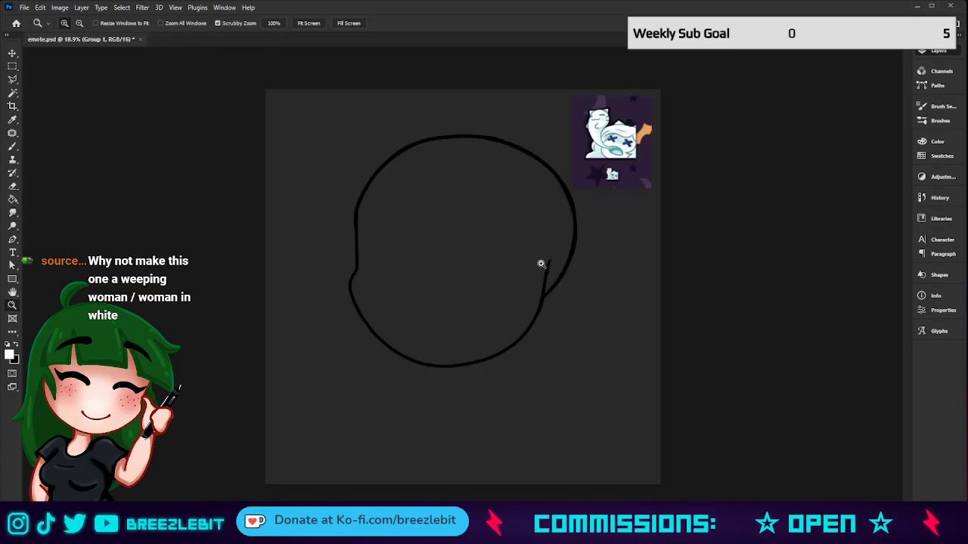
pyautogui.hotkey('ctrl', 't')
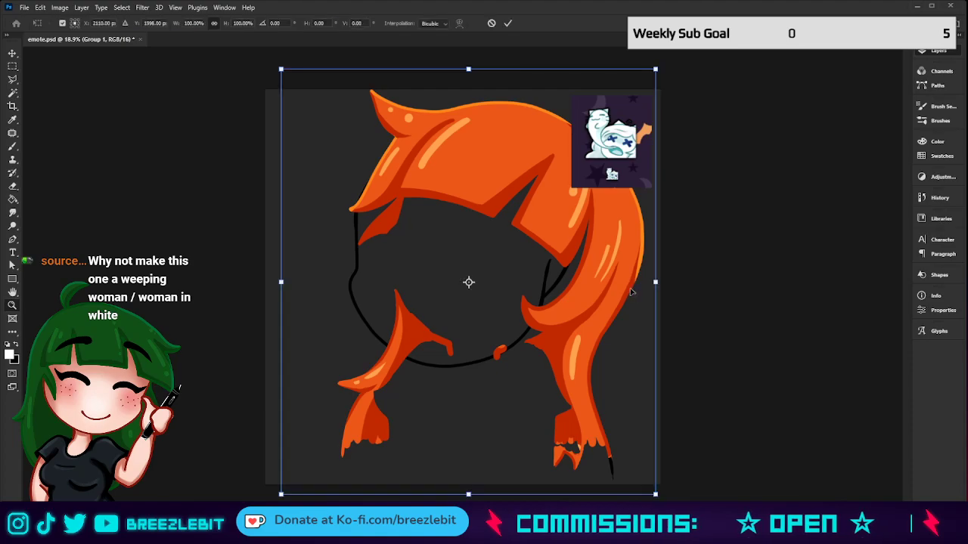
pyautogui.moveTo(612, 272); pyautogui.dragTo(630, 408)
pyautogui.press('Return')
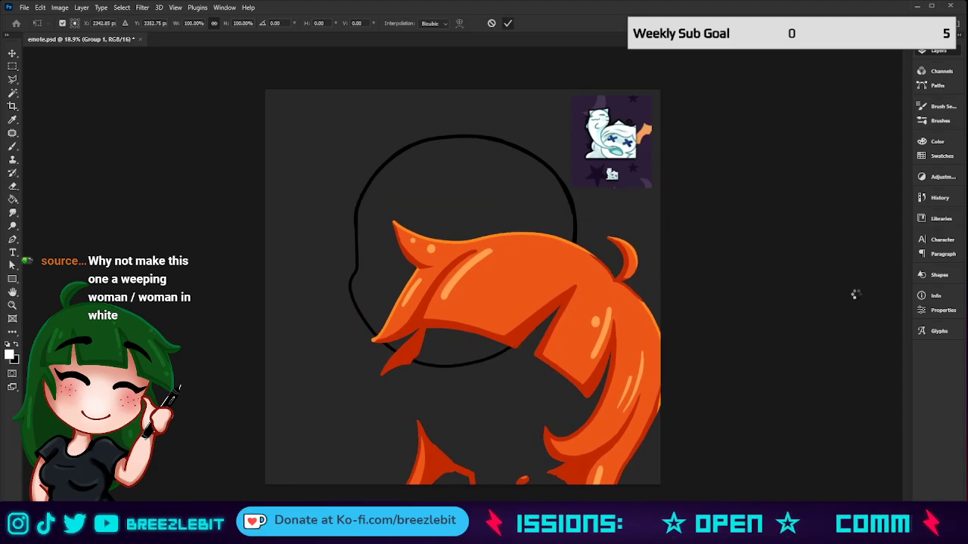
pyautogui.press('z')
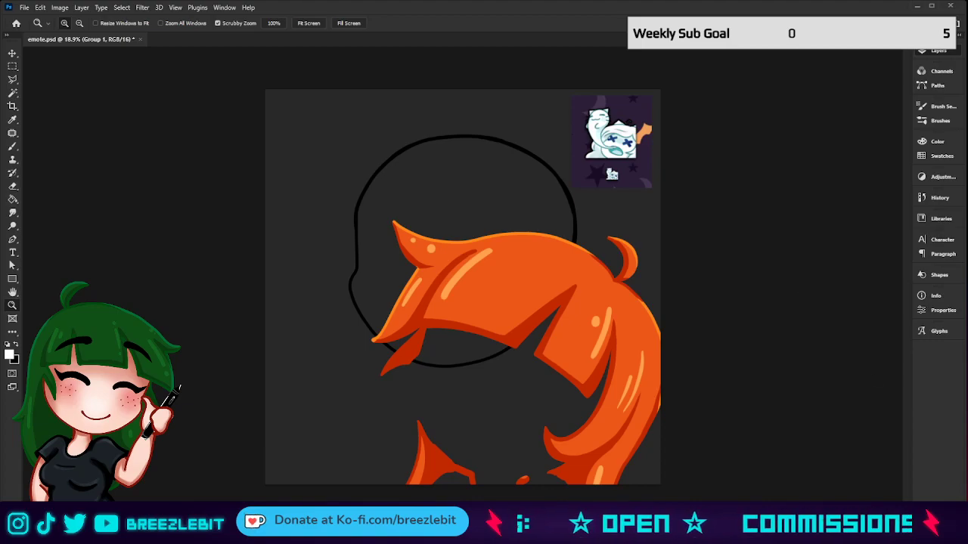
# Try adding a Color Balance adjustment layer above the hair group.
pyautogui.click(879, 418)
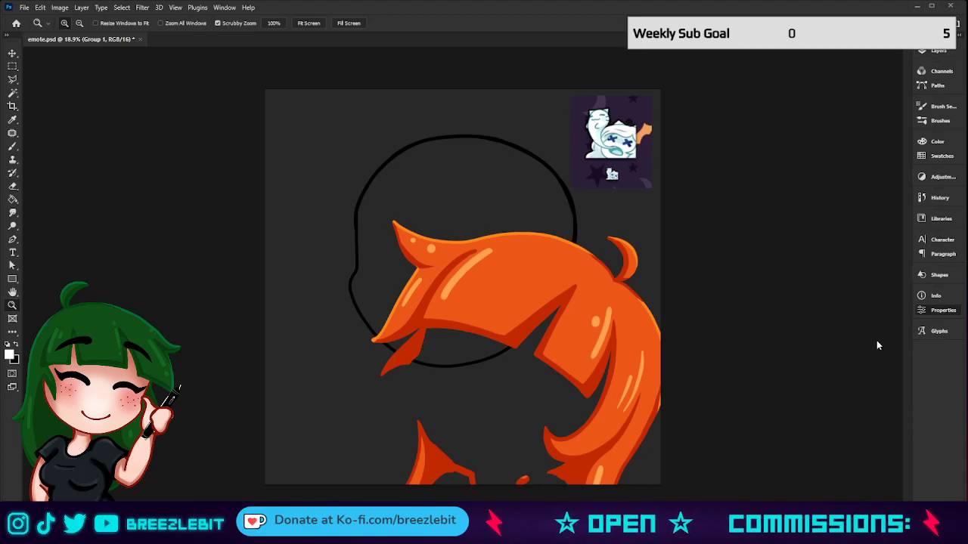
pyautogui.click(897, 299)
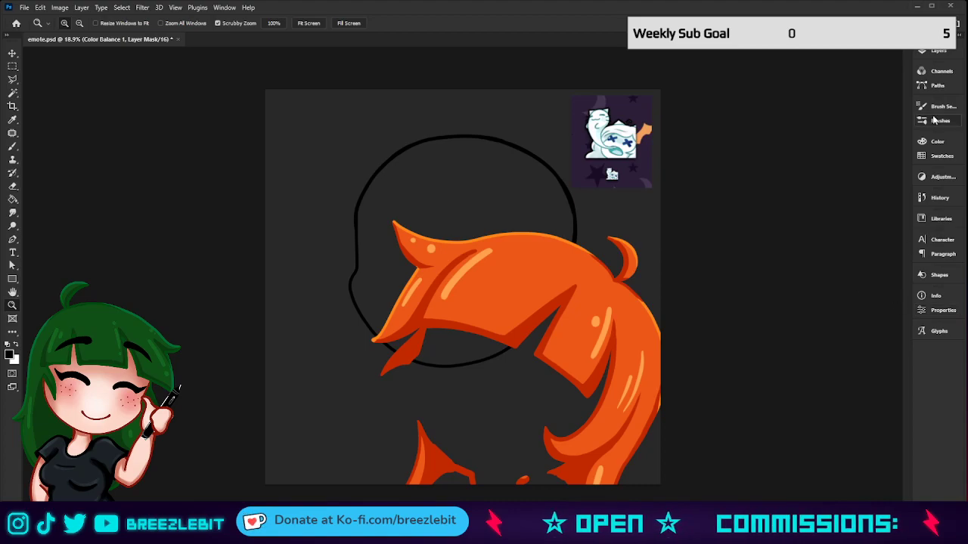
pyautogui.hotkey('alt', '[')
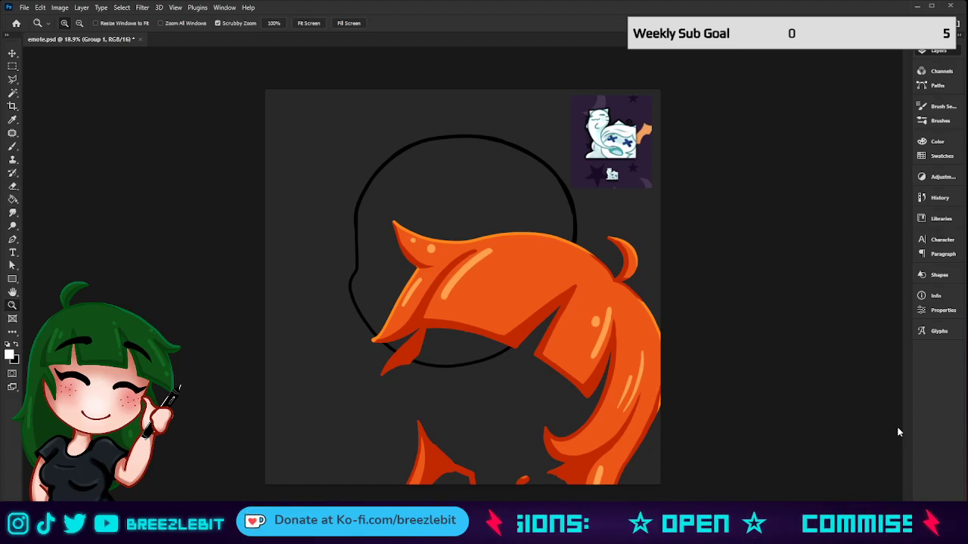
pyautogui.press('x')
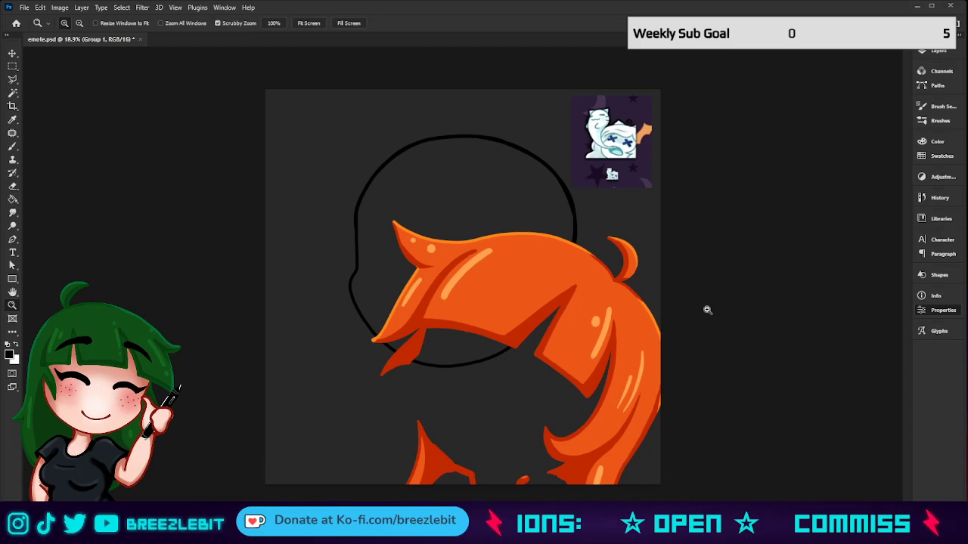
# Try lightening with a Hue/Saturation adjustment layer above the hair group, then reset it and remove its layer mask.
pyautogui.moveTo(837, 388); pyautogui.dragTo(855, 404)
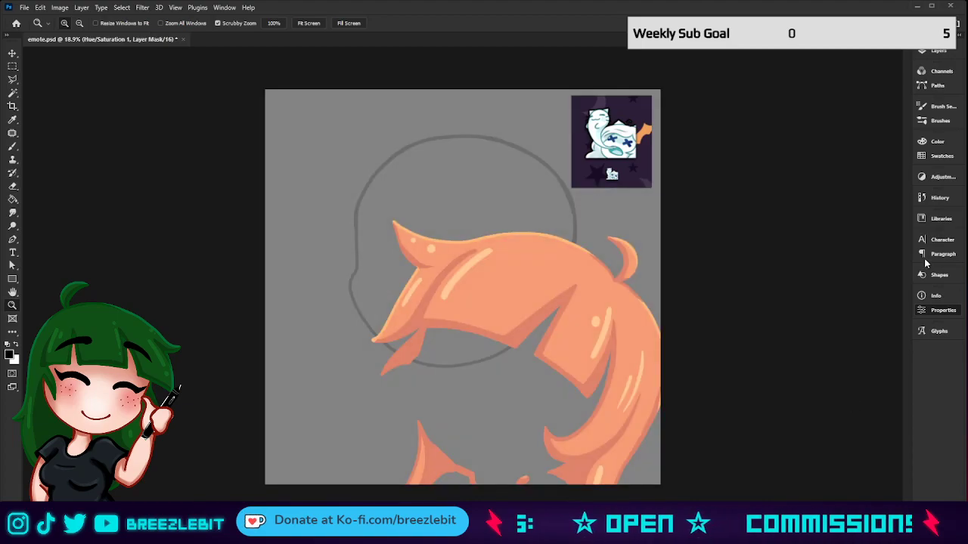
pyautogui.click(871, 289)
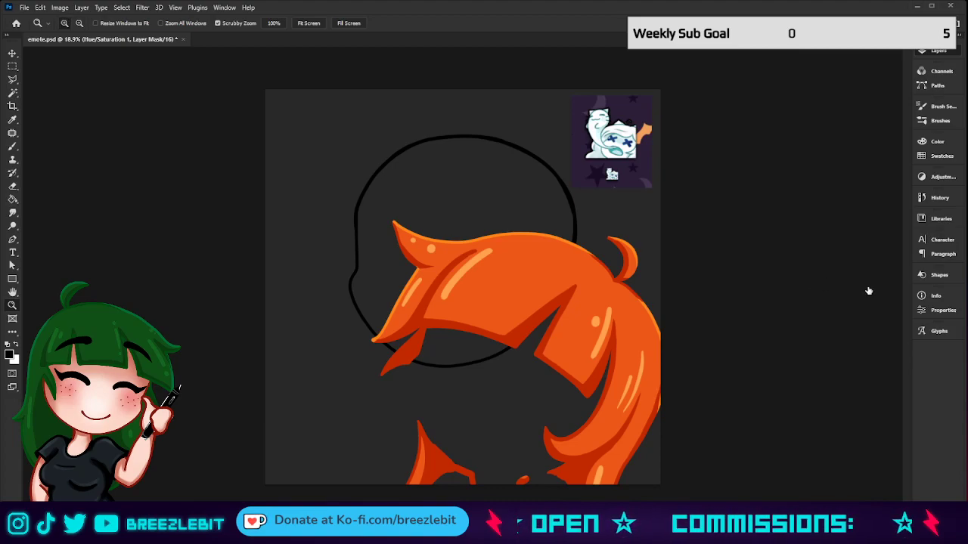
pyautogui.hotkey('ctrl', '2')
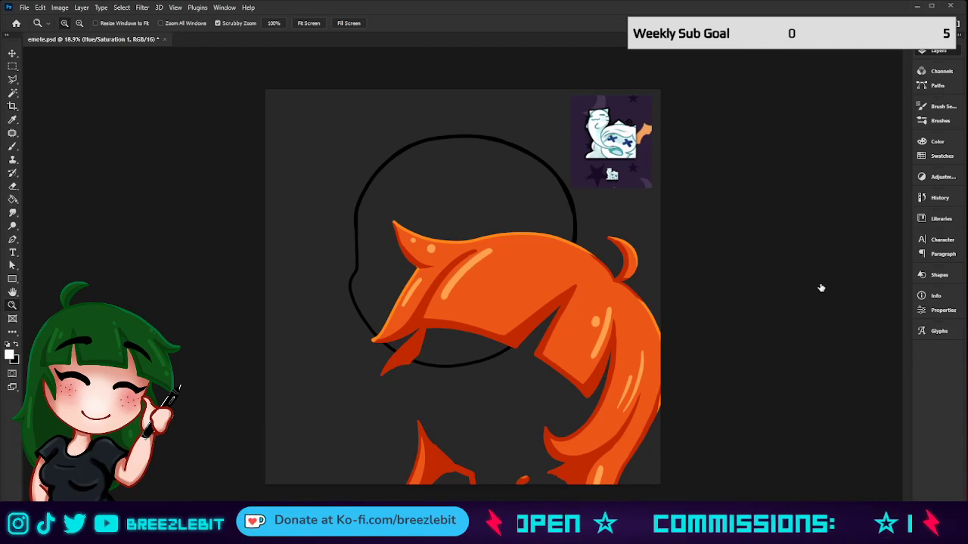
pyautogui.press('h')
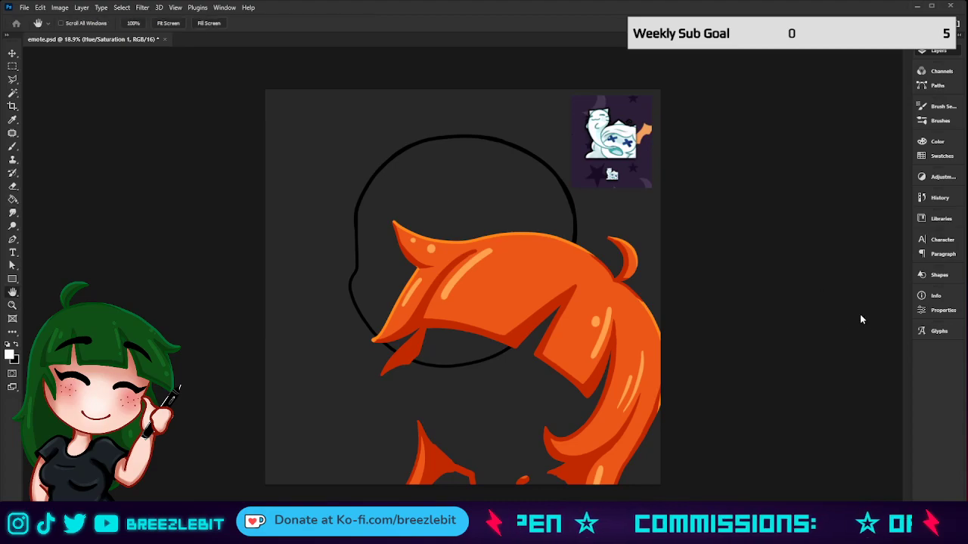
pyautogui.press('z')
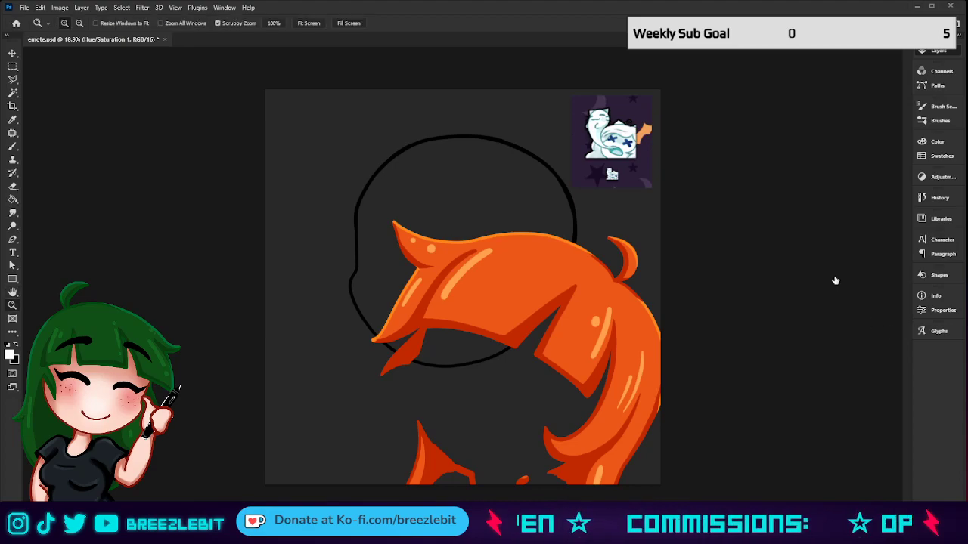
# Try desaturating and lightening the hair to light grey through the Hue/Saturation adjustment layer, then remove the adjustment.
pyautogui.doubleClick(836, 281)
pyautogui.moveTo(800, 381); pyautogui.dragTo(739, 381)
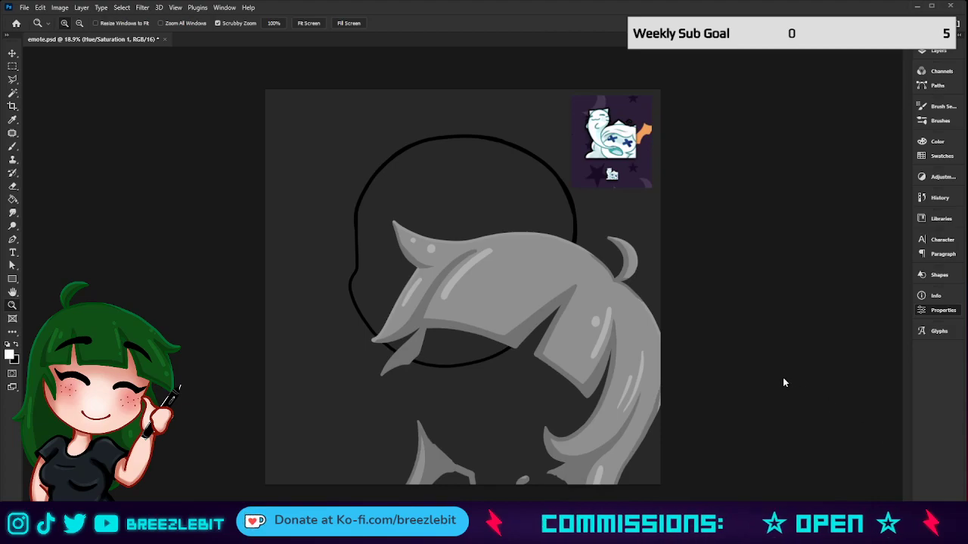
pyautogui.moveTo(841, 407); pyautogui.dragTo(868, 406)
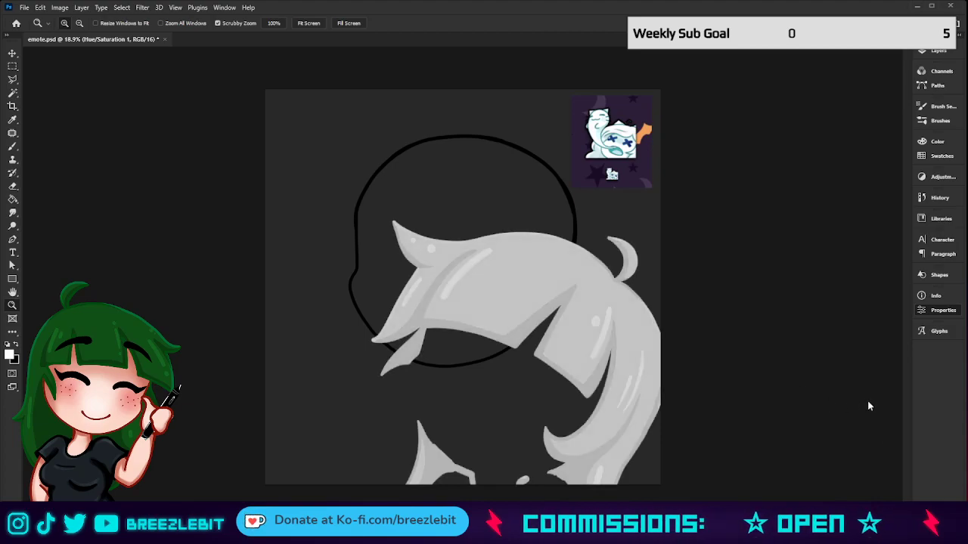
pyautogui.moveTo(792, 384); pyautogui.dragTo(758, 388)
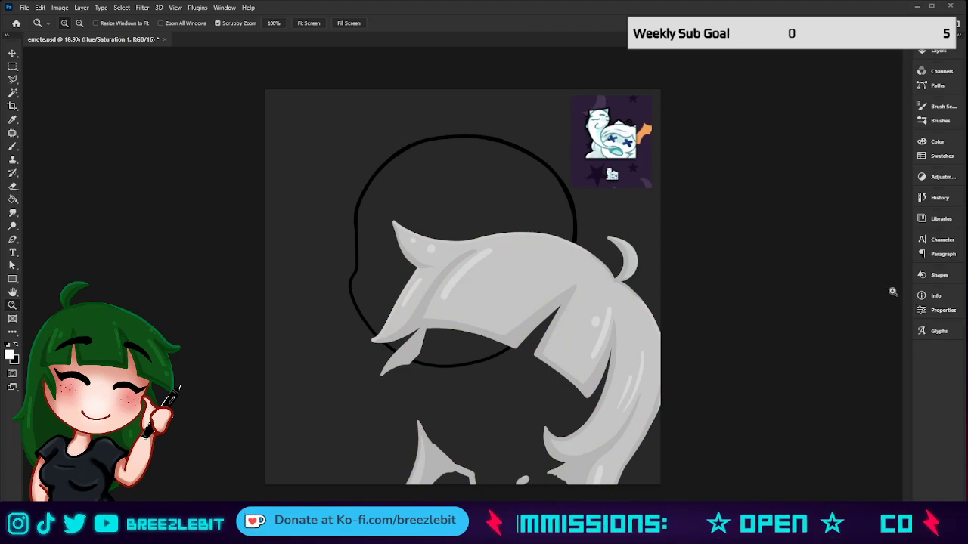
pyautogui.hotkey('ctrl', 'shift', 'z')
pyautogui.hotkey('ctrl', 'shift', 'z')
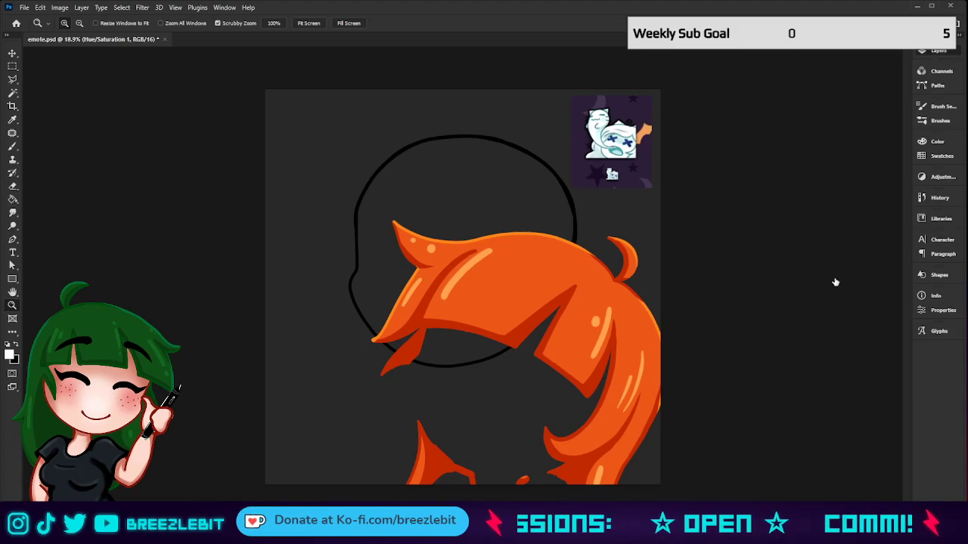
pyautogui.hotkey('ctrl', 'shift', 'z')
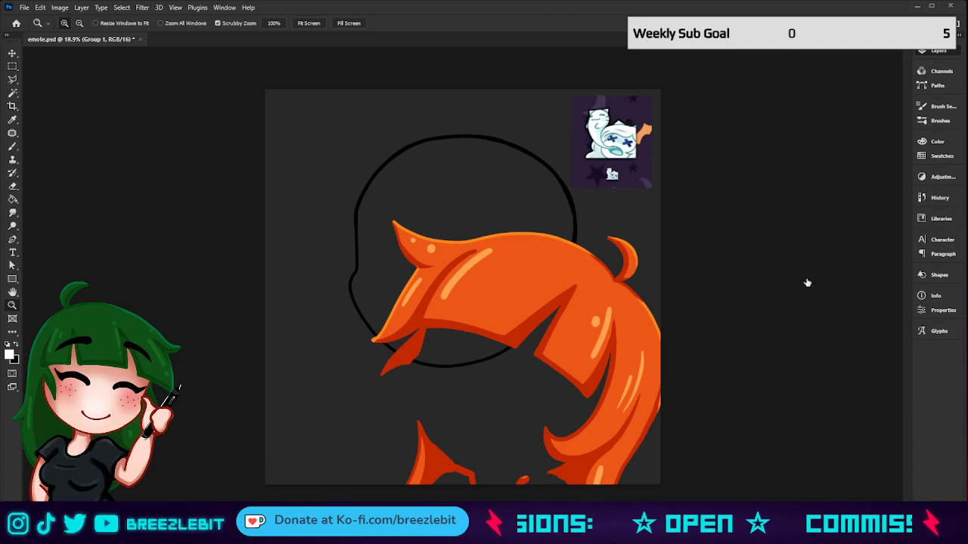
# Fill the base hair colour on the hairflat layer with white.
pyautogui.click(848, 418)
pyautogui.press('i')
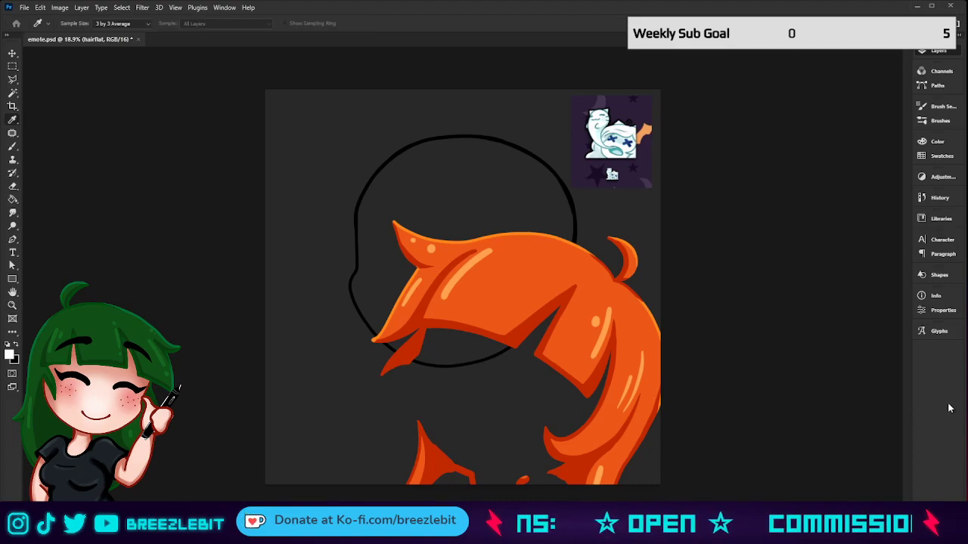
pyautogui.hotkey('alt', 'BackSpace')
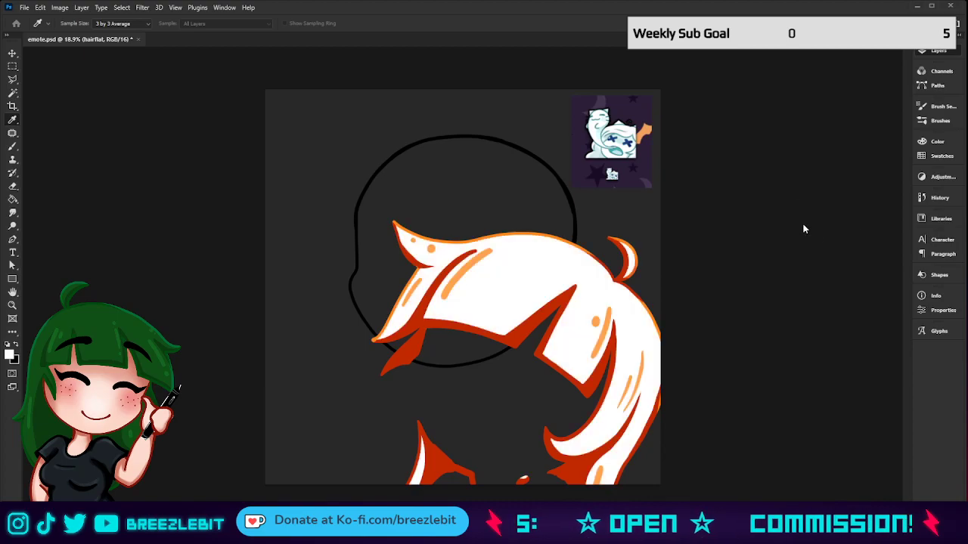
# Desaturate the red hair shading on the hairshade layer to grey.
pyautogui.press('z')
pyautogui.hotkey('alt', ']')
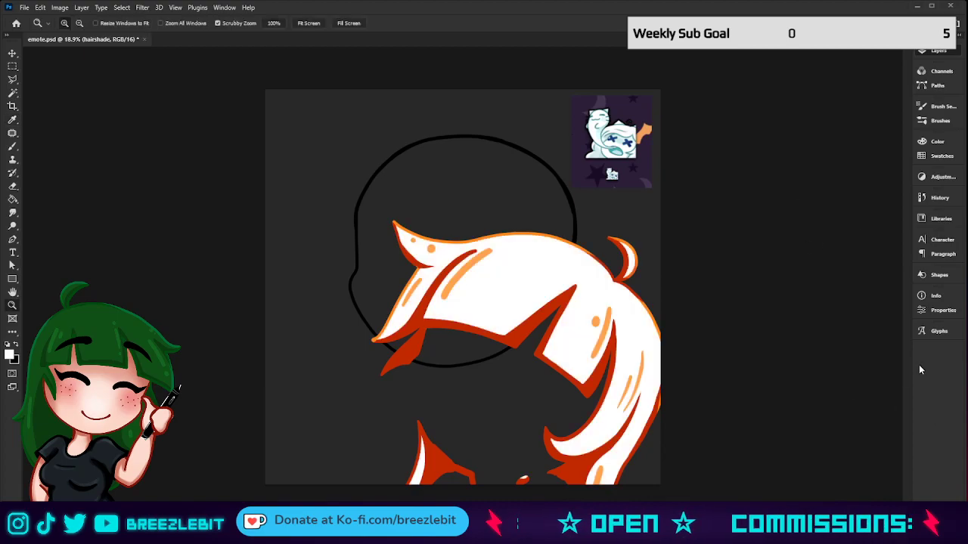
pyautogui.press('i')
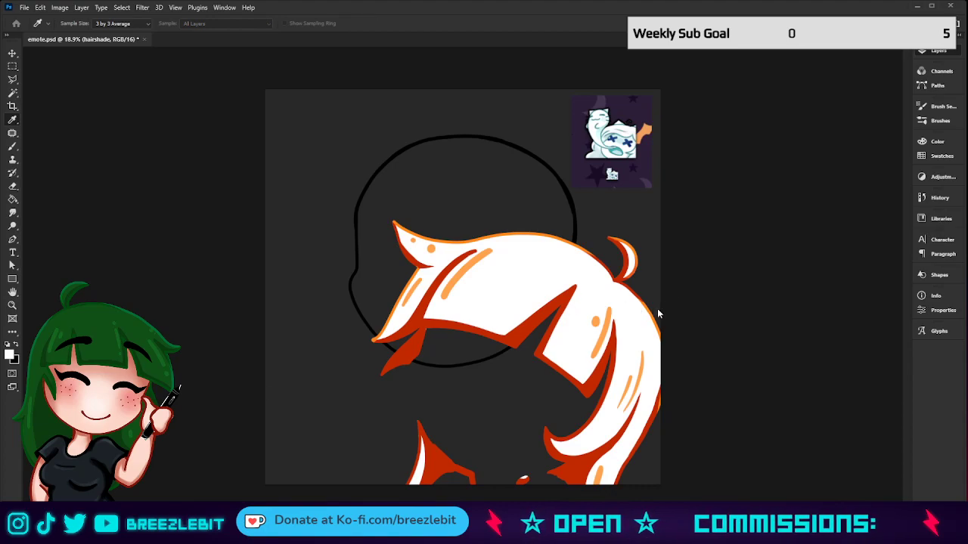
pyautogui.hotkey('ctrl', 'shift', 'u')
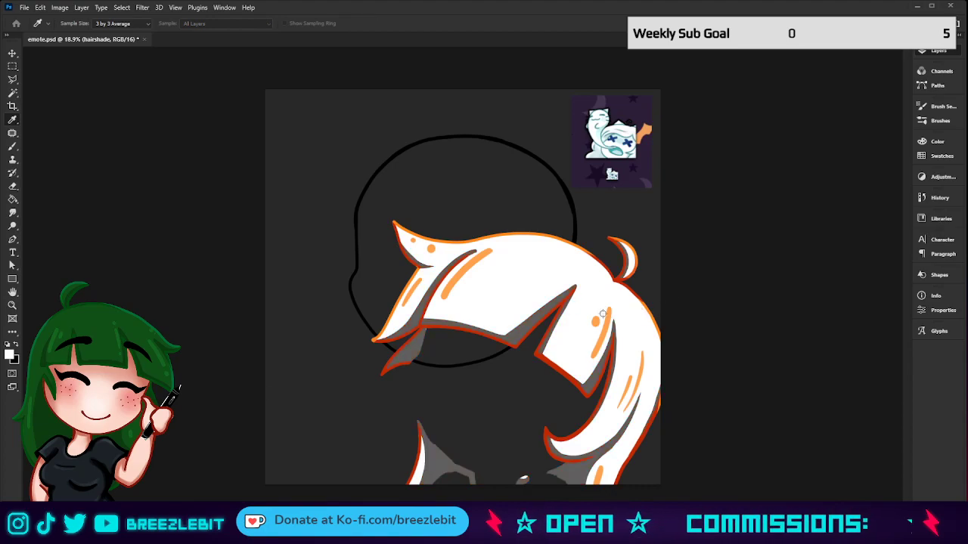
pyautogui.press('Return')
# Desaturate the orange hair highlights on Layer 1 to grey.
pyautogui.click(925, 372)
pyautogui.hotkey('ctrl', 'u')
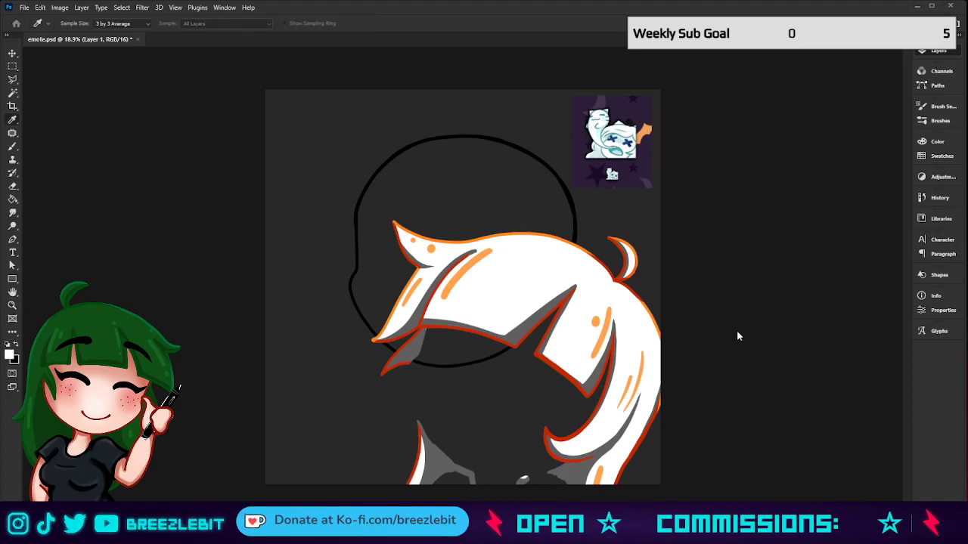
pyautogui.hotkey('alt', 'shift', 'BackSpace')
pyautogui.press('z')
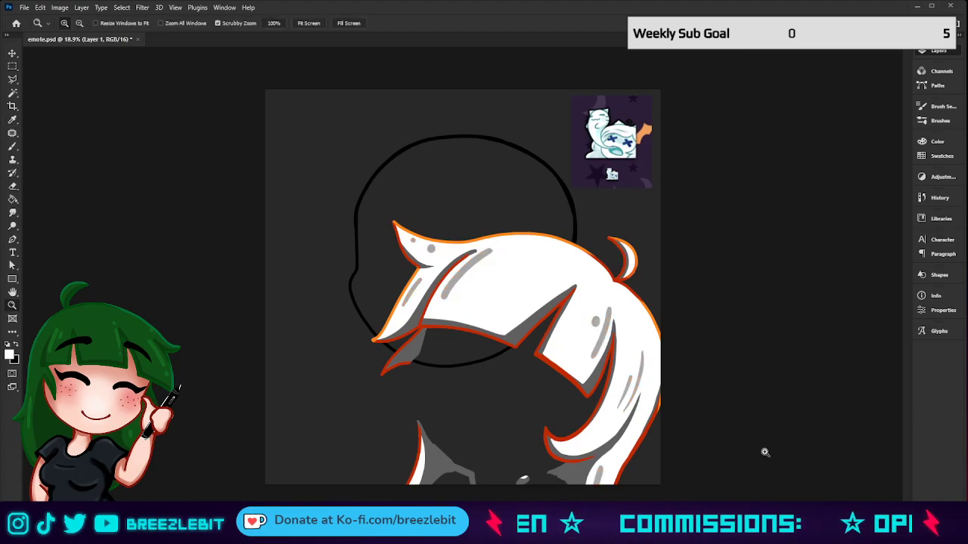
pyautogui.click(841, 355)
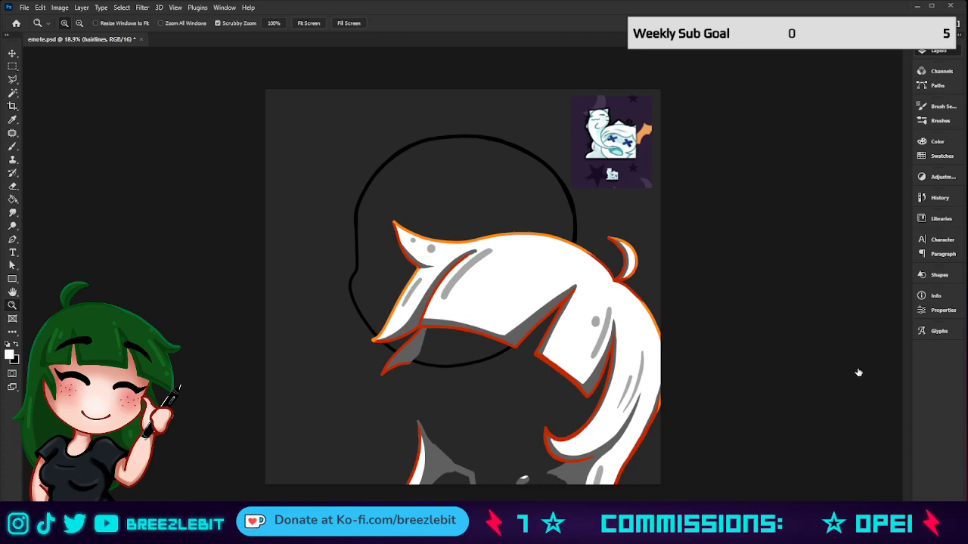
pyautogui.click(855, 342)
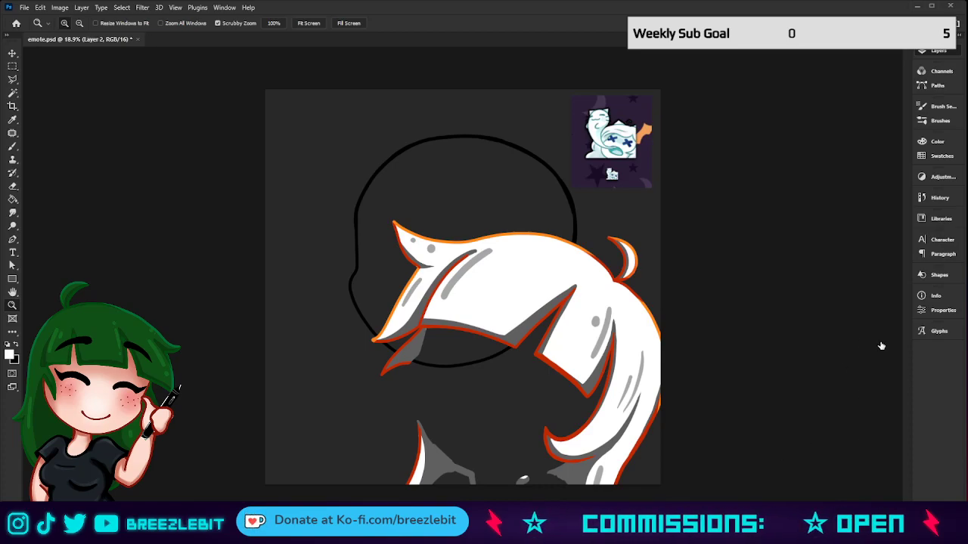
pyautogui.press('i')
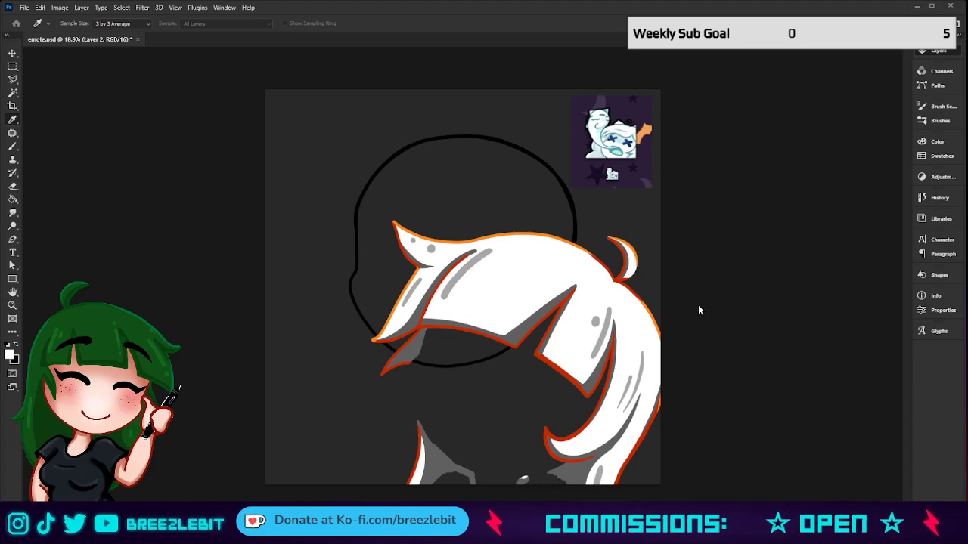
pyautogui.press('z')
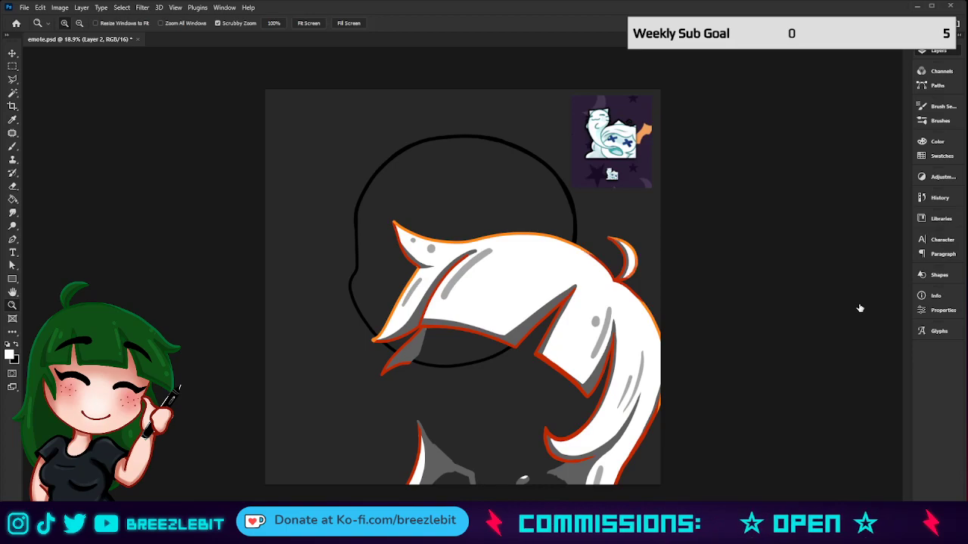
pyautogui.press('i')
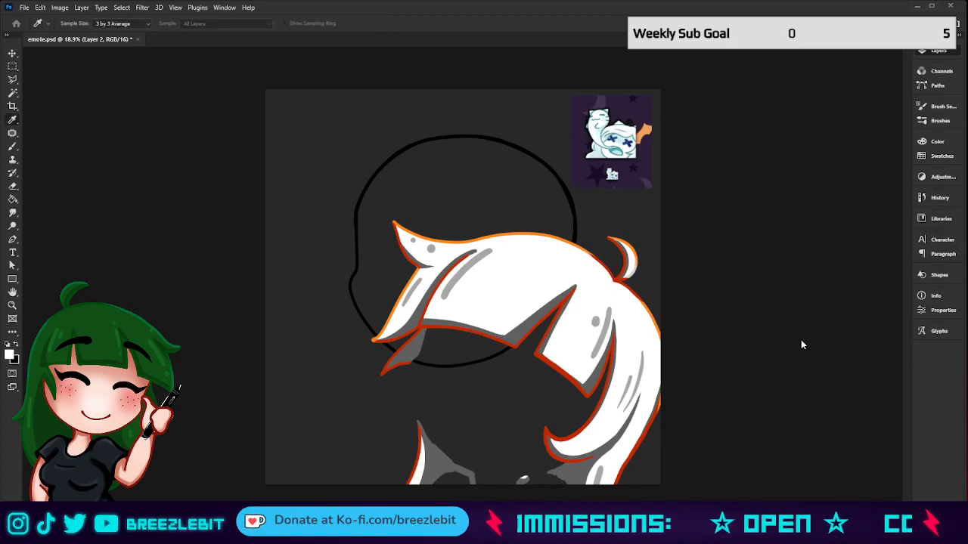
pyautogui.press('z')
# Desaturate the red hair outlines on the drk layer to grey with Hue/Saturation.
pyautogui.hotkey('alt', '[')
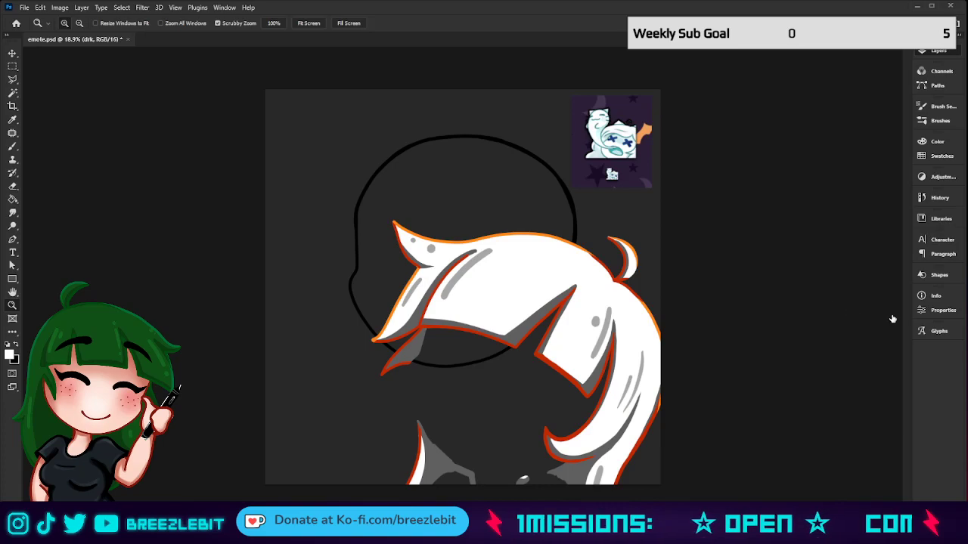
pyautogui.press('i')
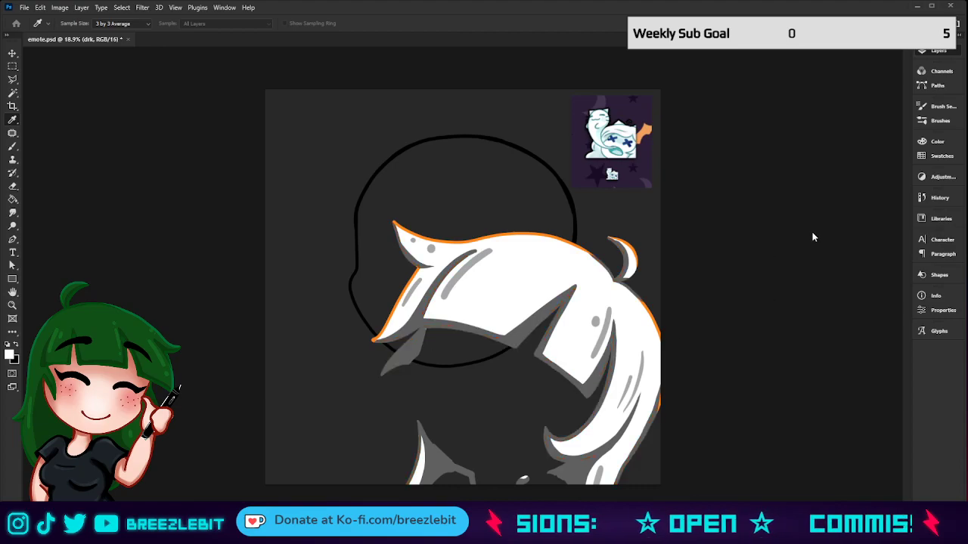
pyautogui.press('z')
# Desaturate the orange hair outlines on the lit layer to grey.
pyautogui.hotkey('alt', ']')
pyautogui.press('i')
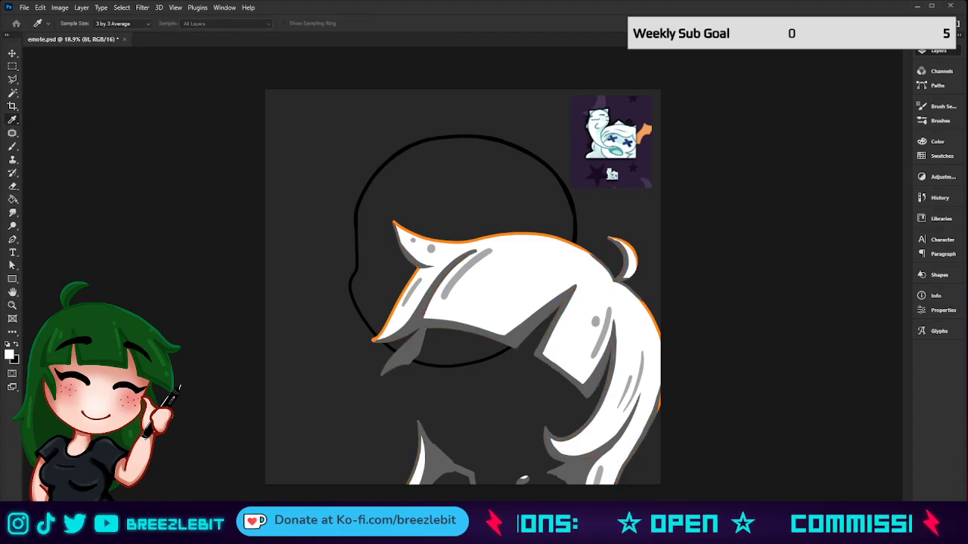
pyautogui.hotkey('ctrl', 'z')
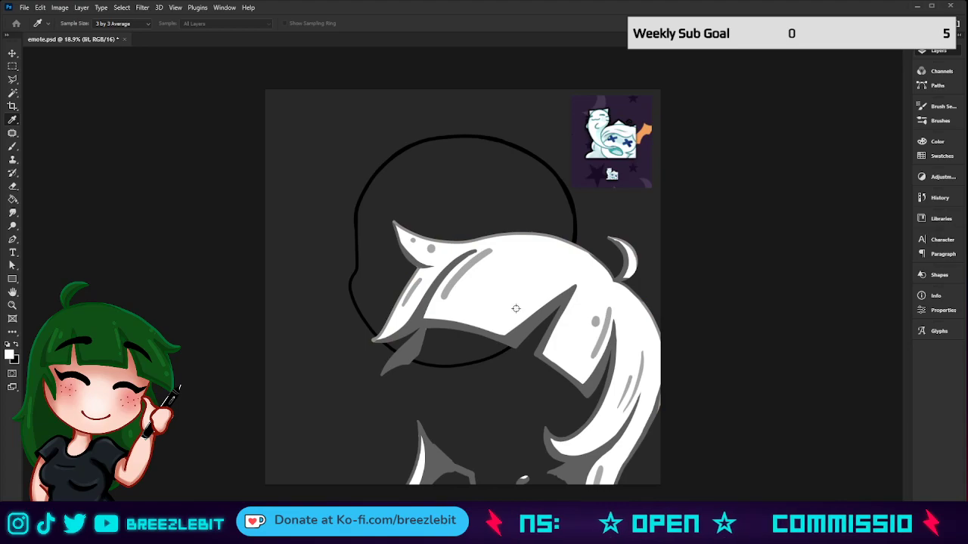
pyautogui.press('z')
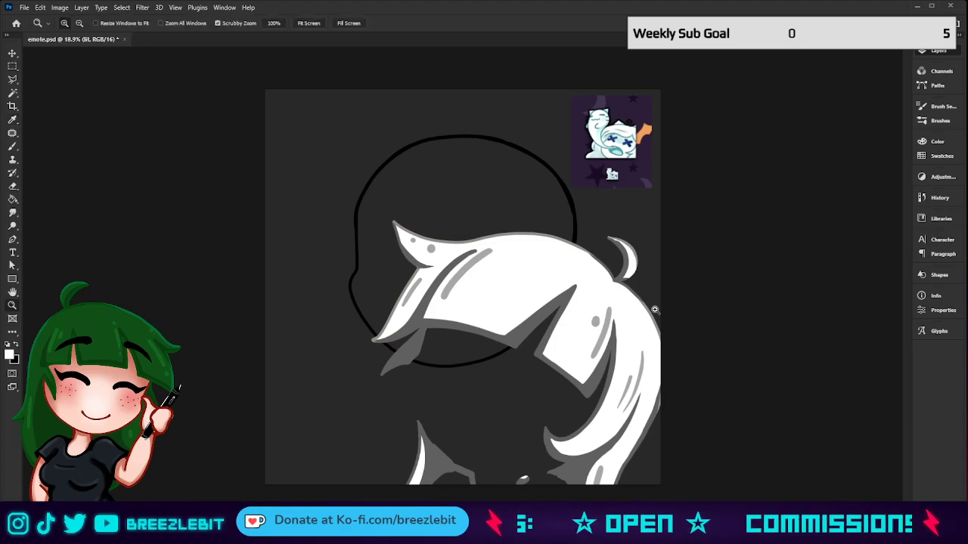
# Move the whole hair group, Group 1, up and to the left over the head, and hide the black head outline.
pyautogui.hotkey('ctrl', 'g')
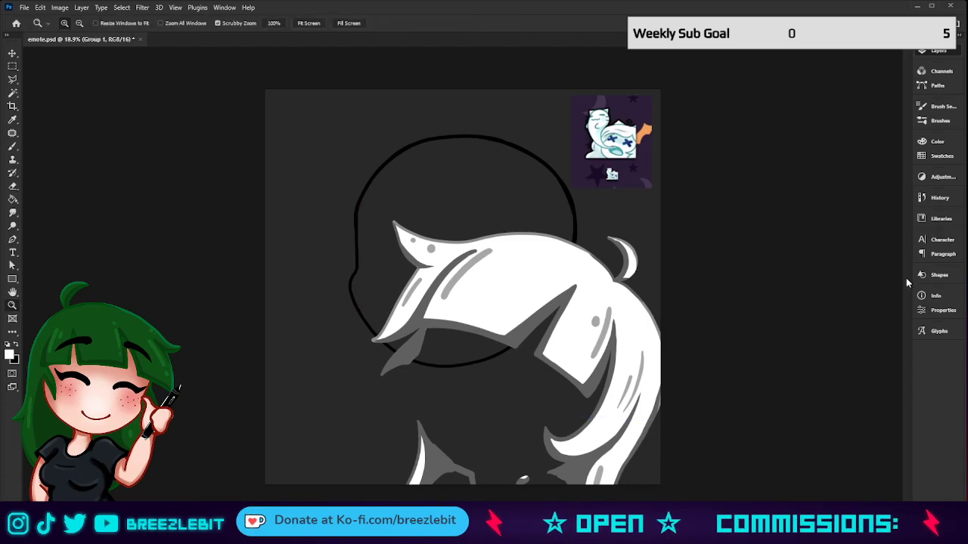
pyautogui.hotkey('ctrl', 't')
pyautogui.moveTo(591, 312); pyautogui.dragTo(534, 214)
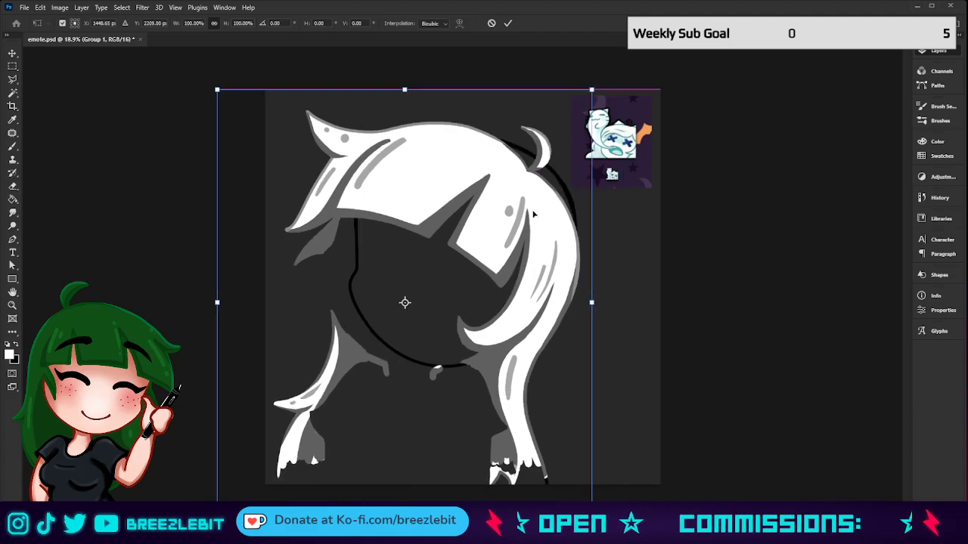
pyautogui.click(507, 22)
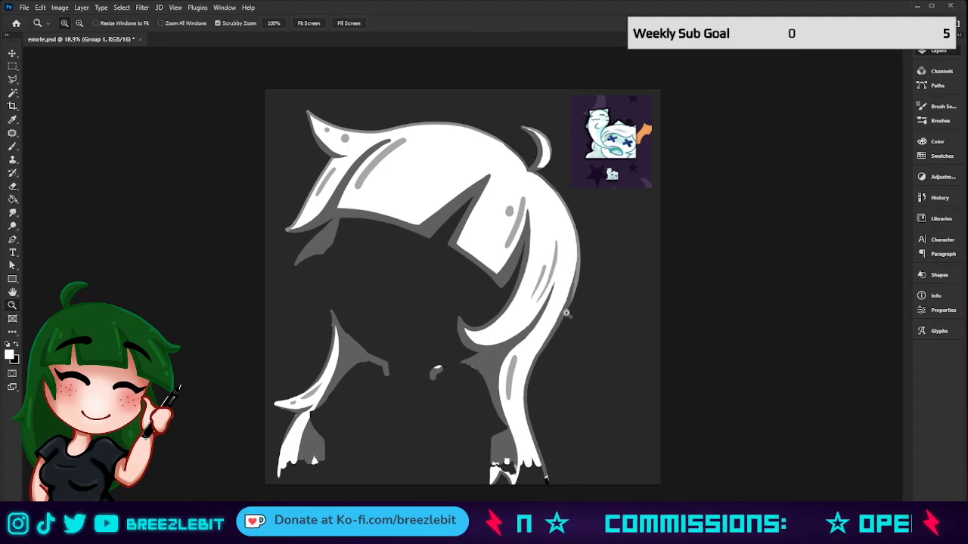
# Colorize the grey hair shading on the hairshade layer a light teal blue, adjusting hue, saturation and lightness.
pyautogui.click(853, 336)
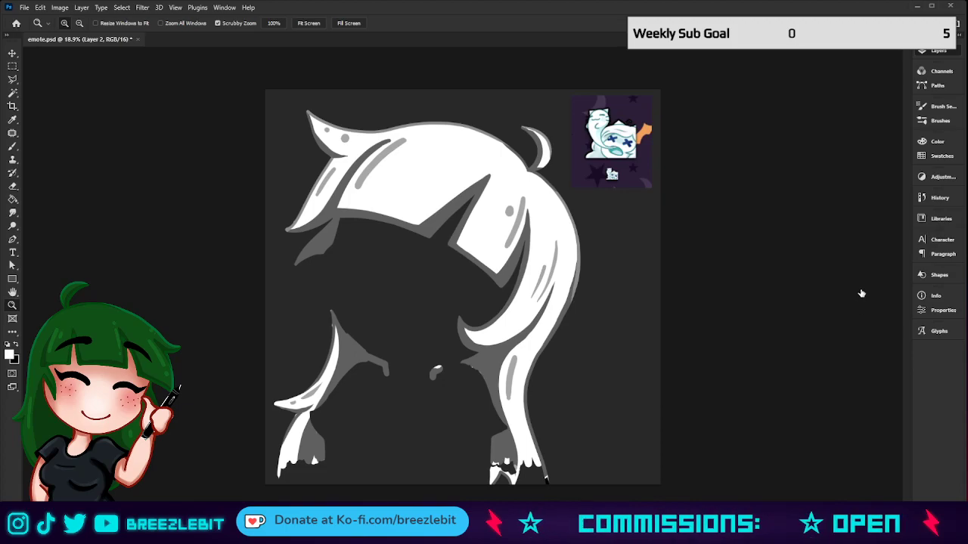
pyautogui.press('i')
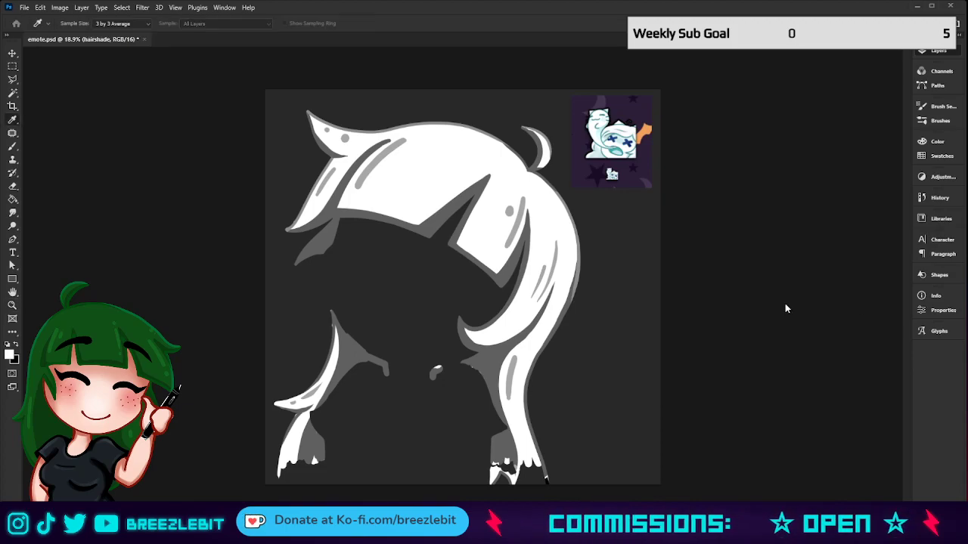
pyautogui.click(823, 346)
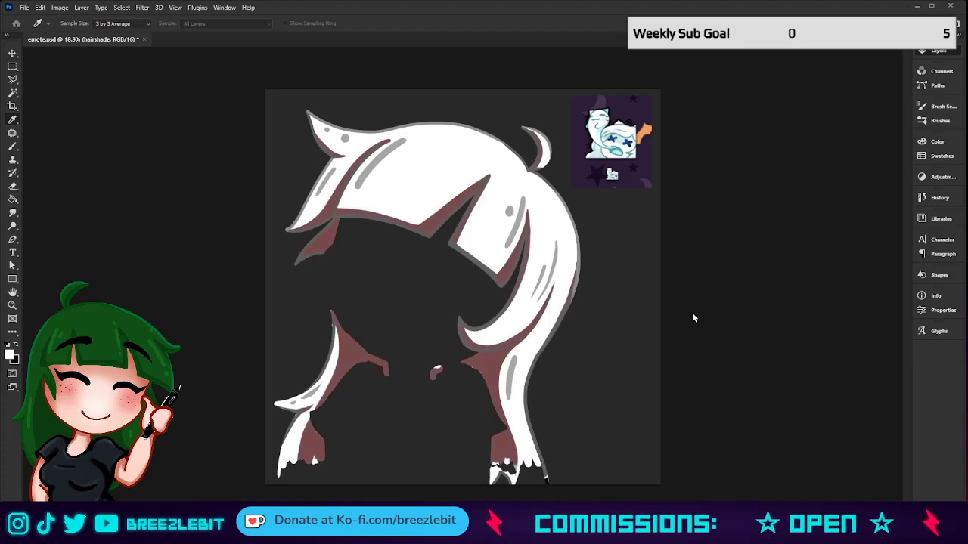
pyautogui.click(710, 279)
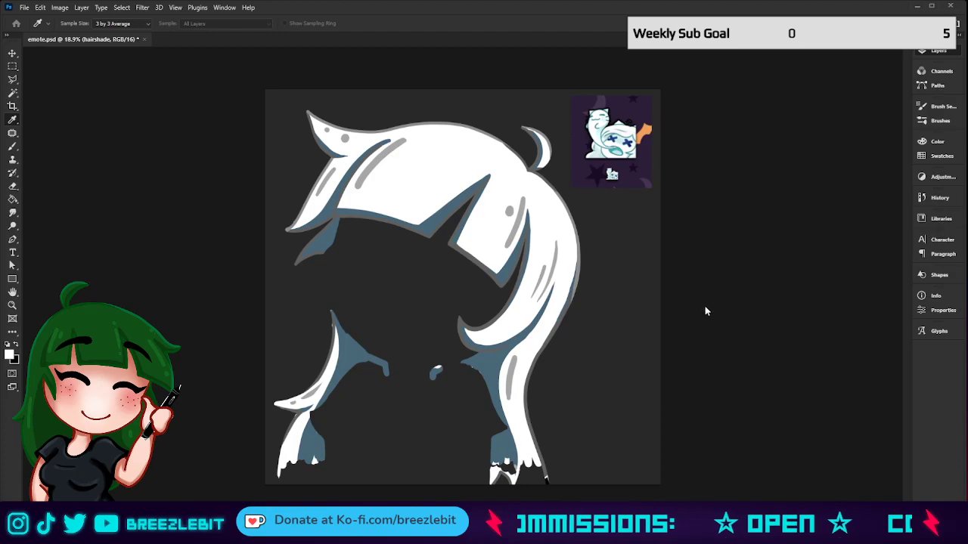
pyautogui.moveTo(708, 337); pyautogui.dragTo(698, 336)
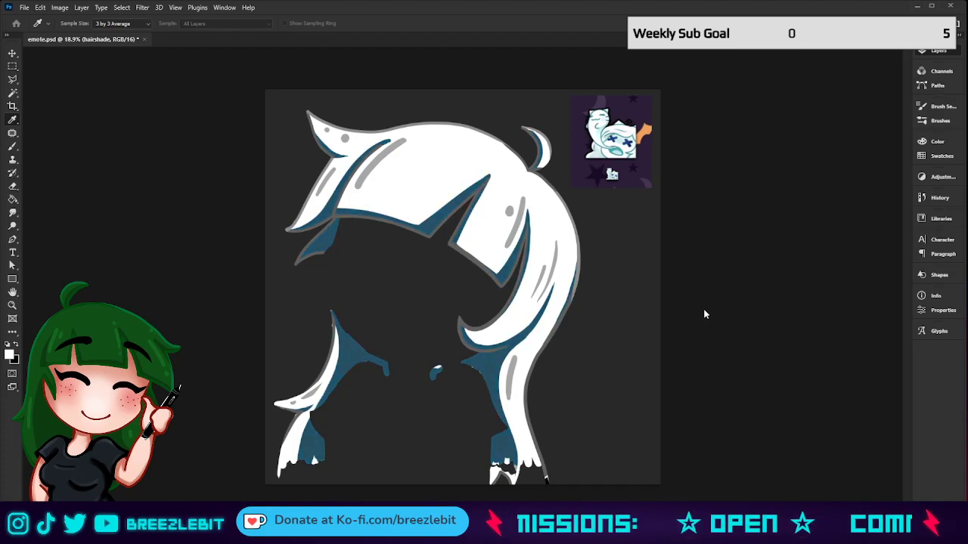
pyautogui.click(709, 290)
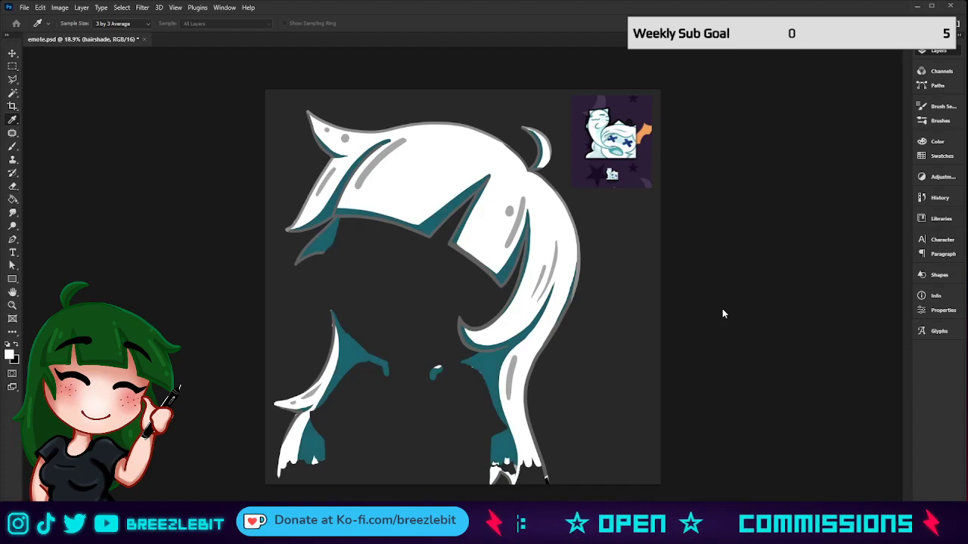
pyautogui.moveTo(704, 332); pyautogui.dragTo(719, 344)
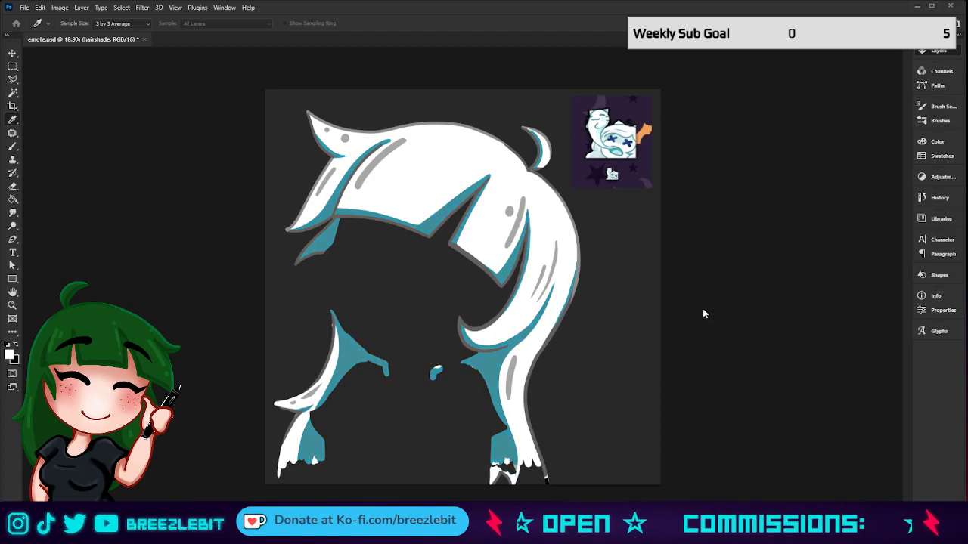
pyautogui.hotkey('ctrl', 'z')
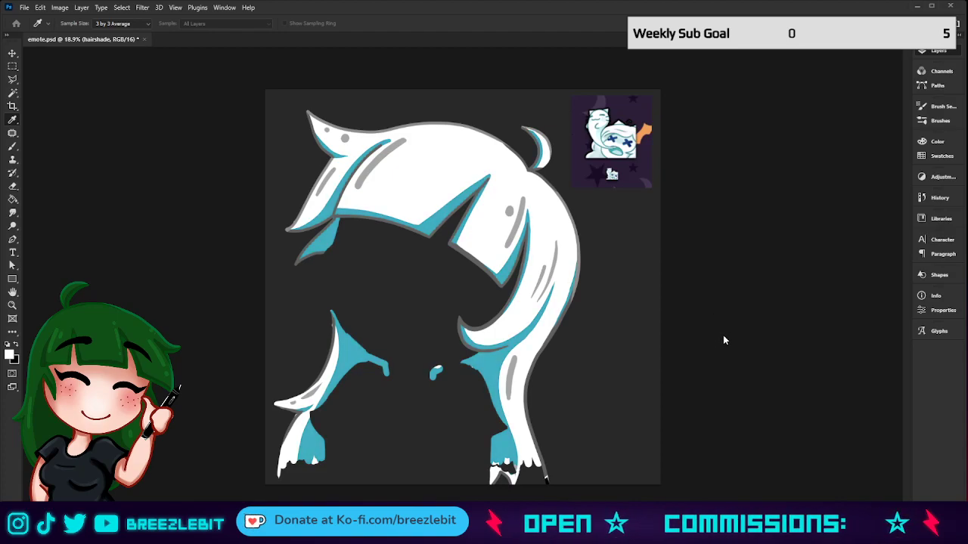
pyautogui.moveTo(727, 338); pyautogui.dragTo(724, 339)
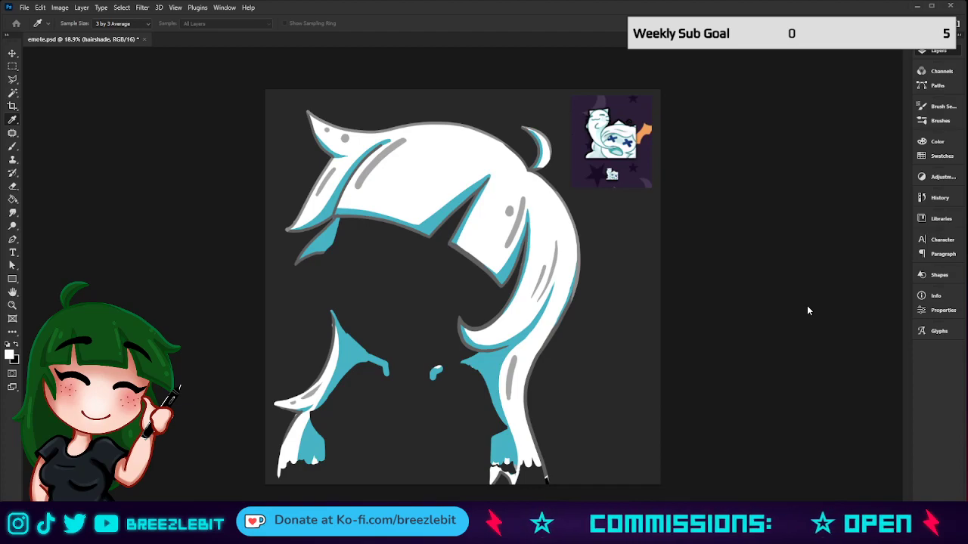
pyautogui.press('z')
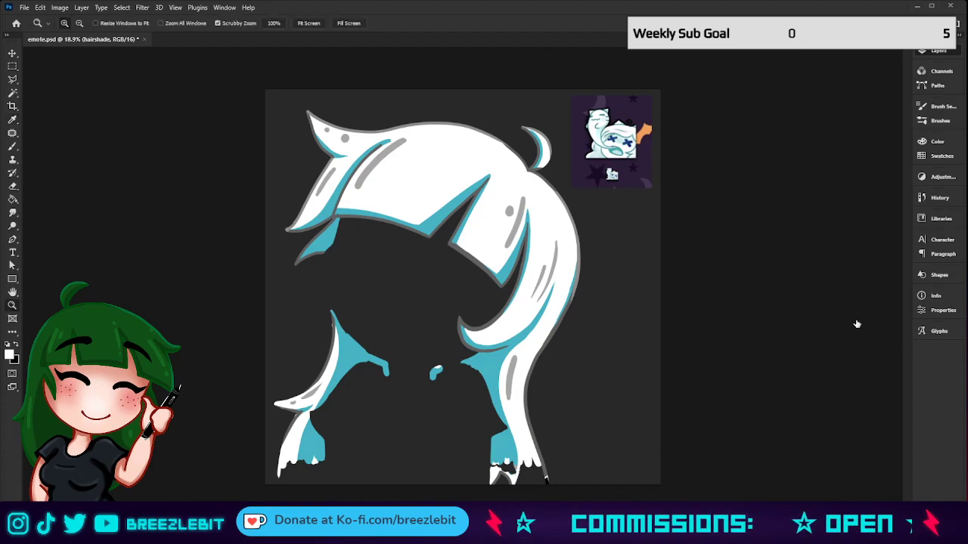
# Colorize the darker hair outlines on the drk layer teal blue to match the hair shading.
pyautogui.hotkey('alt', '[')
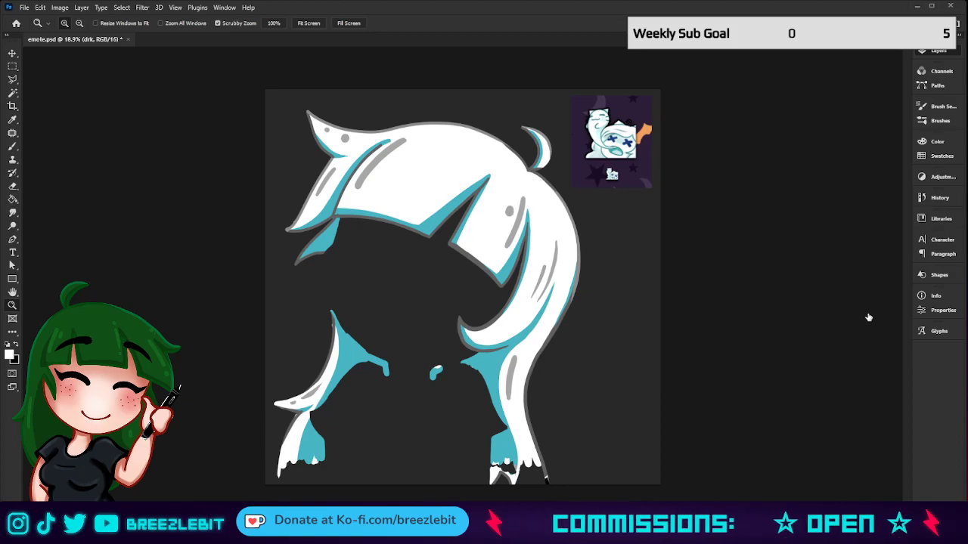
pyautogui.press('i')
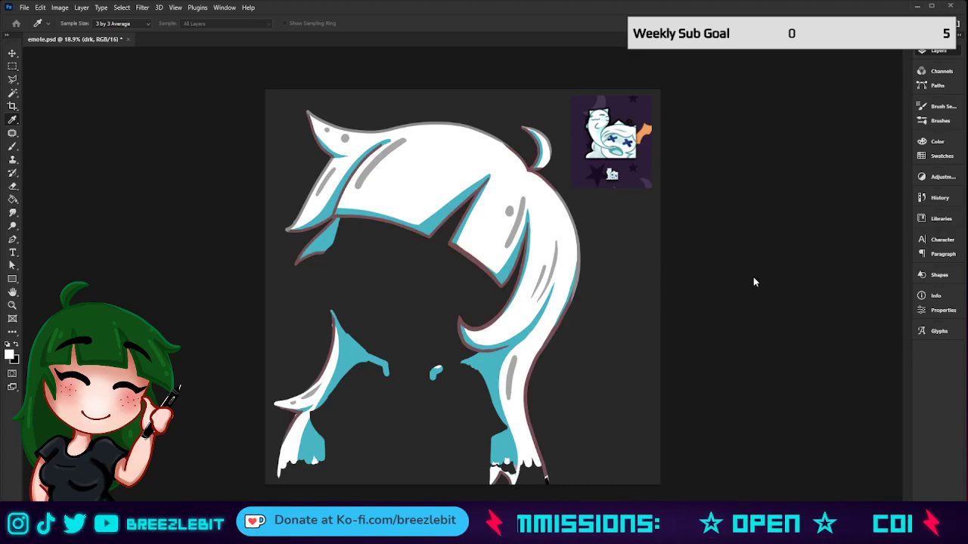
pyautogui.click(673, 267)
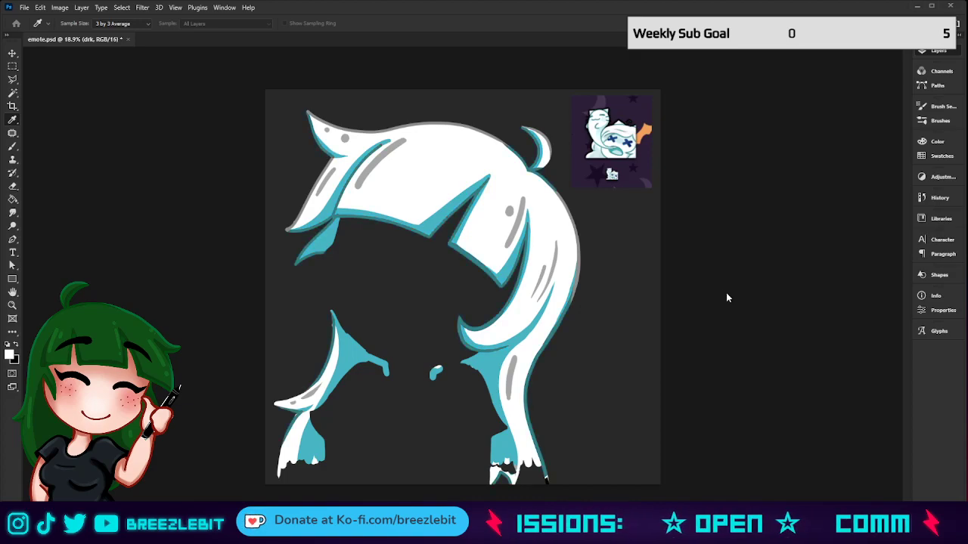
pyautogui.click(629, 333)
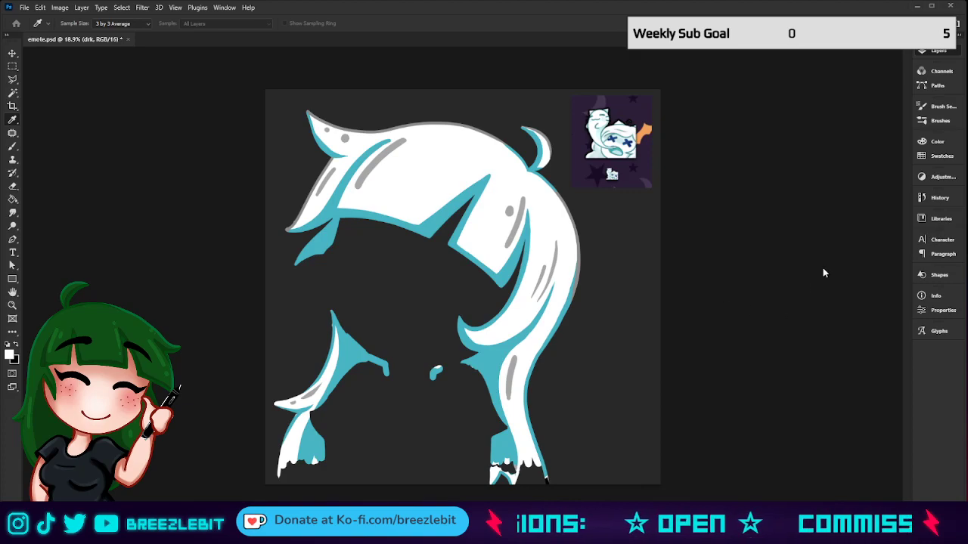
pyautogui.press('z')
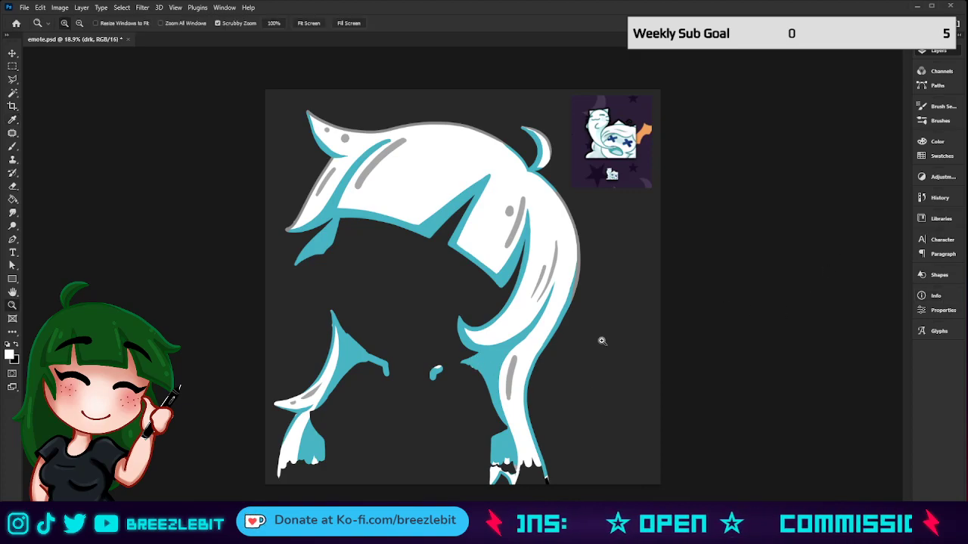
# Colorize the grey hair strands and dots on Layer 1 teal and lighten them to a pale blue.
pyautogui.click(859, 377)
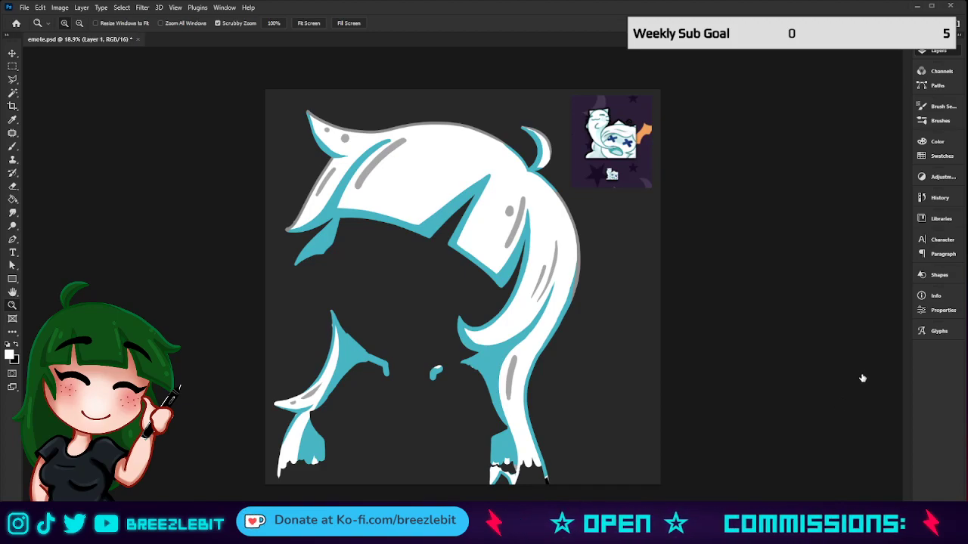
pyautogui.press('i')
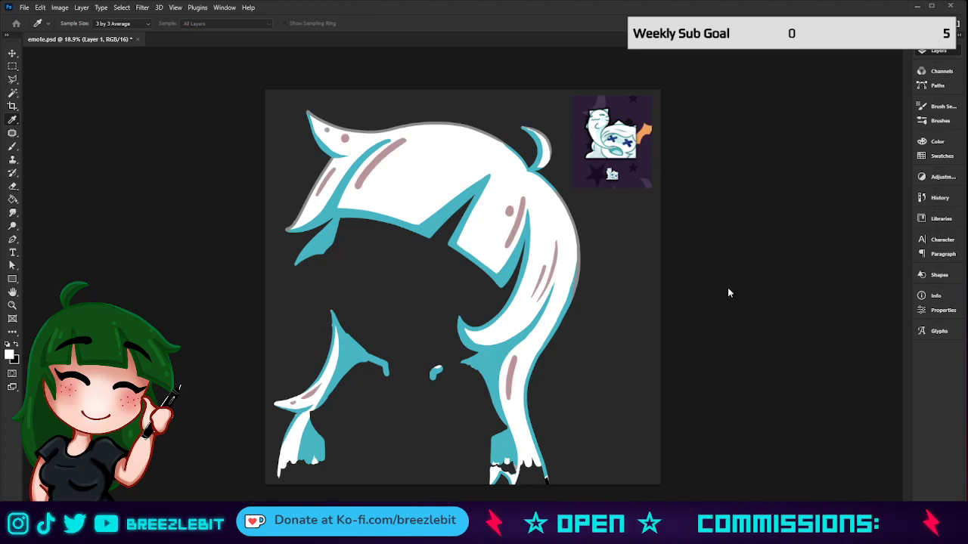
pyautogui.moveTo(728, 288); pyautogui.dragTo(672, 273)
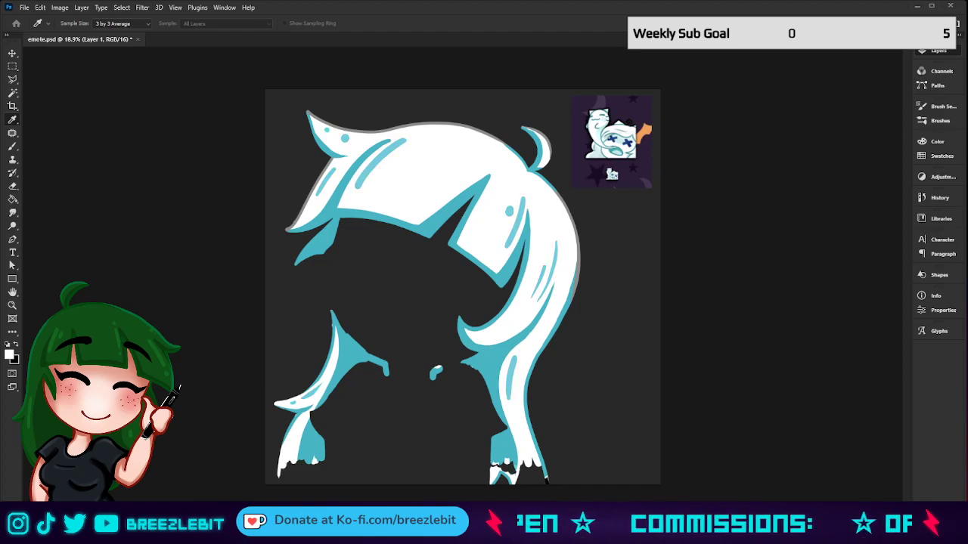
pyautogui.press('6')
pyautogui.press('5')
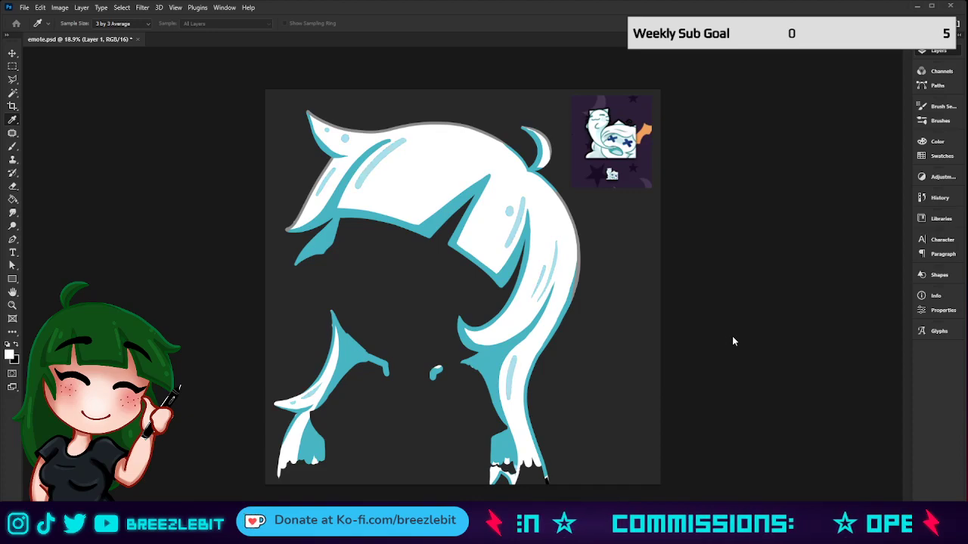
pyautogui.press('4')
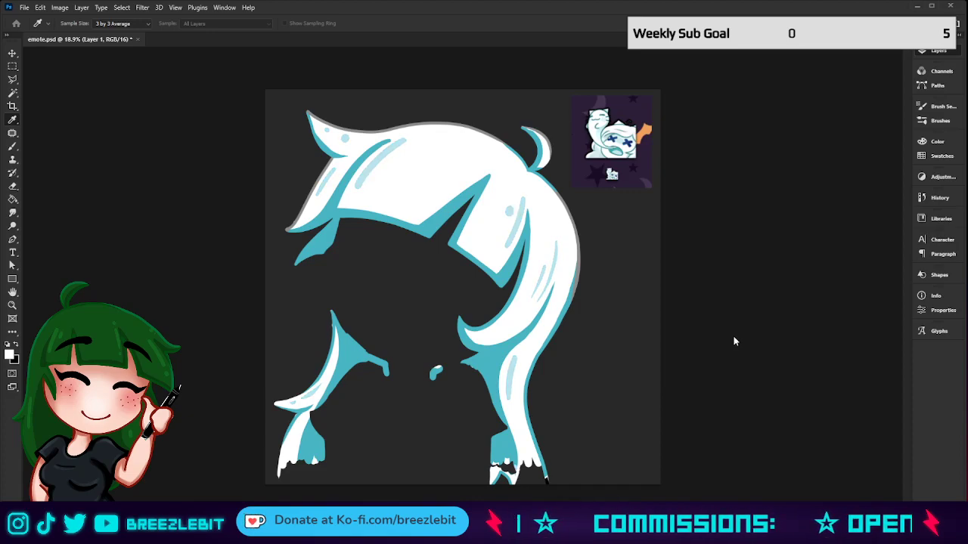
pyautogui.press('5')
pyautogui.press('6')
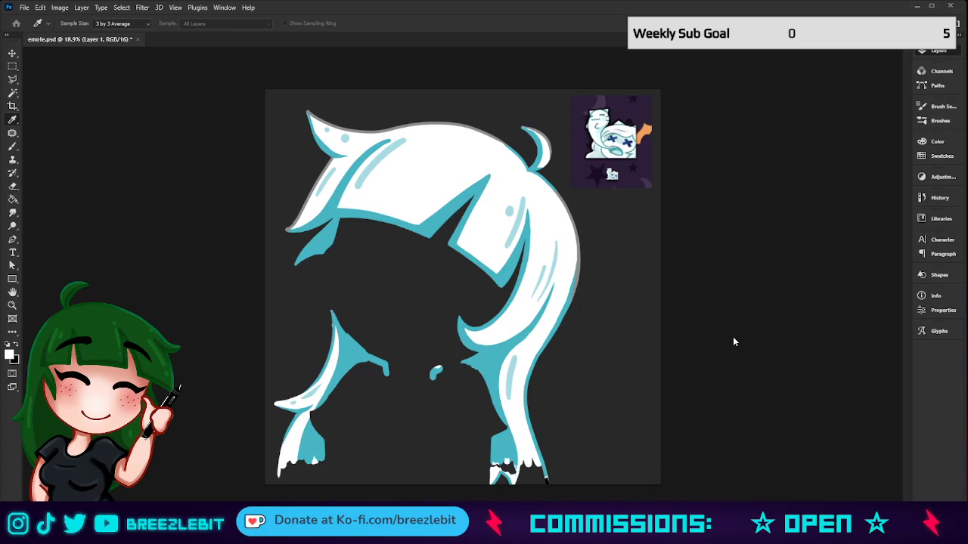
pyautogui.press('z')
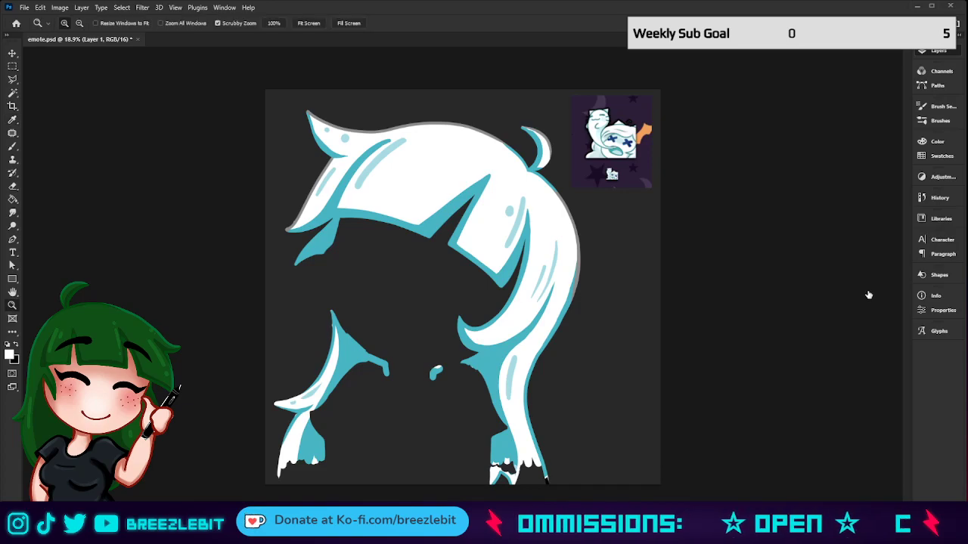
# Colorize the remaining grey outer hair outline on the lit layer teal blue to match the shading.
pyautogui.click(869, 295)
pyautogui.press('i')
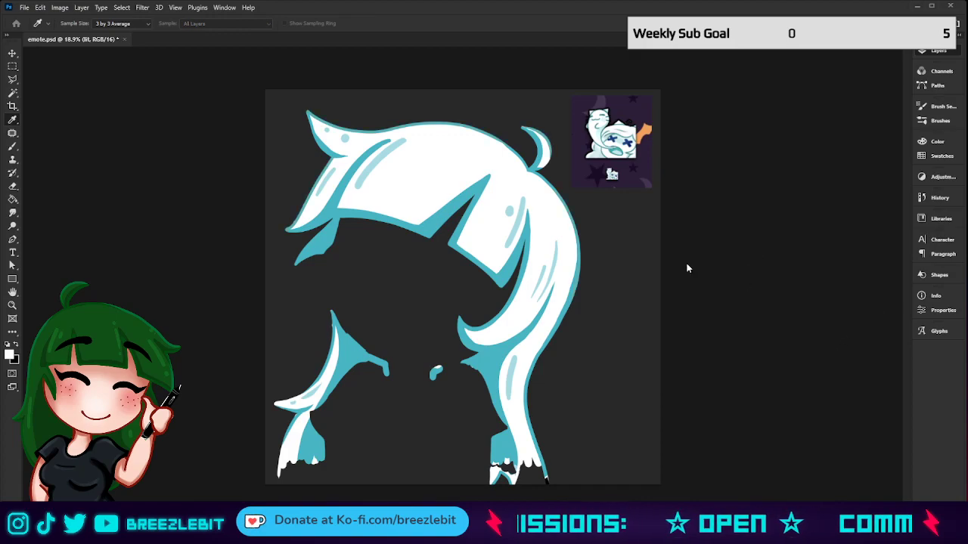
pyautogui.press('z')
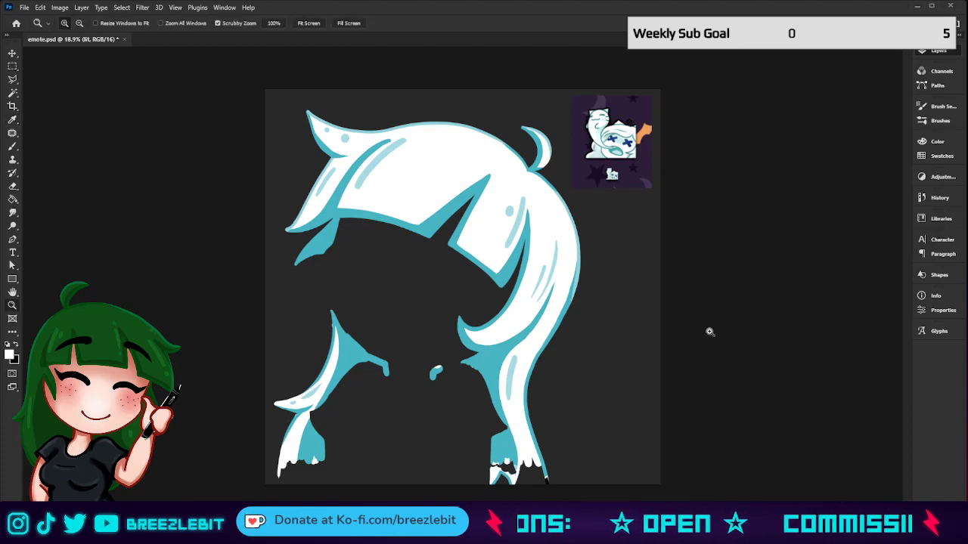
# Show the head outline on the L Head Base copy layer, move it left under the hair and rotate it 12°.
pyautogui.moveTo(590, 276); pyautogui.dragTo(568, 307)
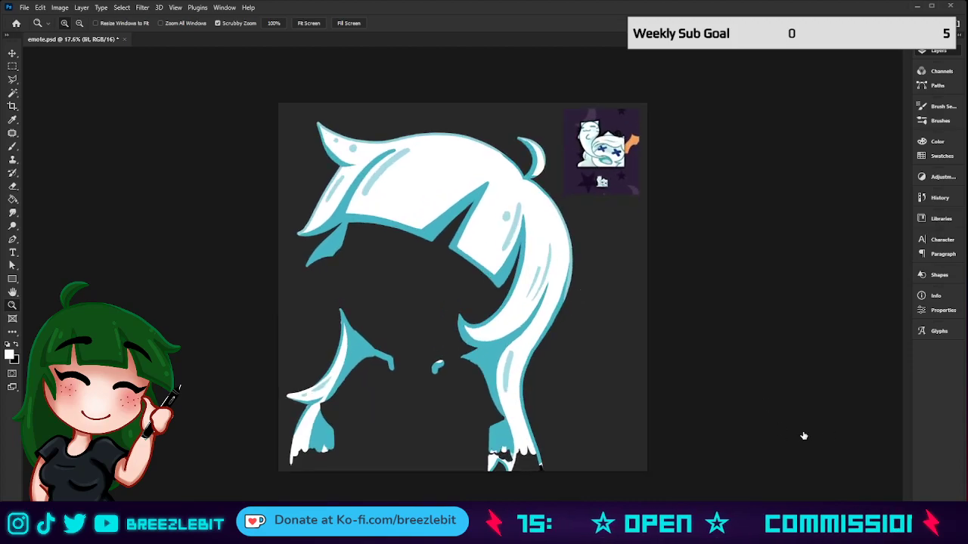
pyautogui.click(843, 444)
pyautogui.click(878, 457)
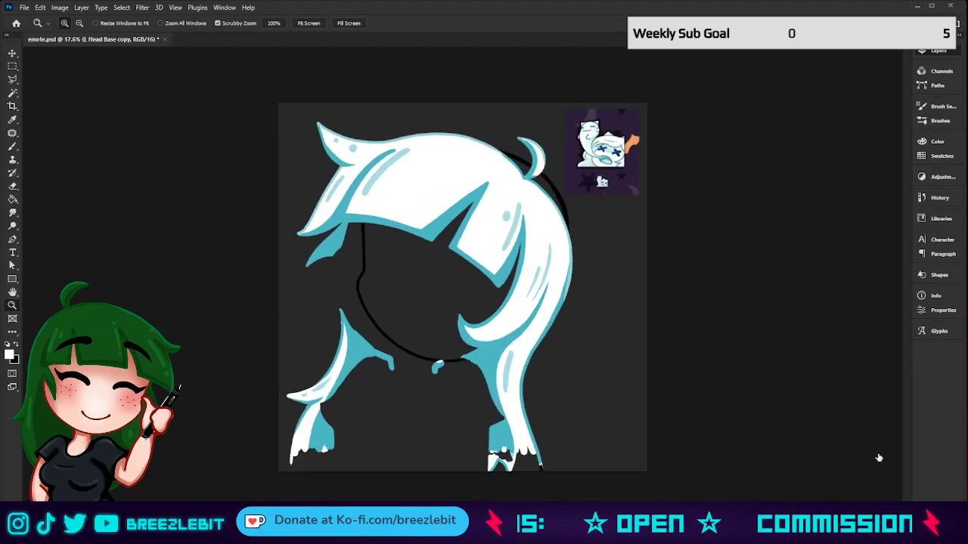
pyautogui.hotkey('ctrl', 't')
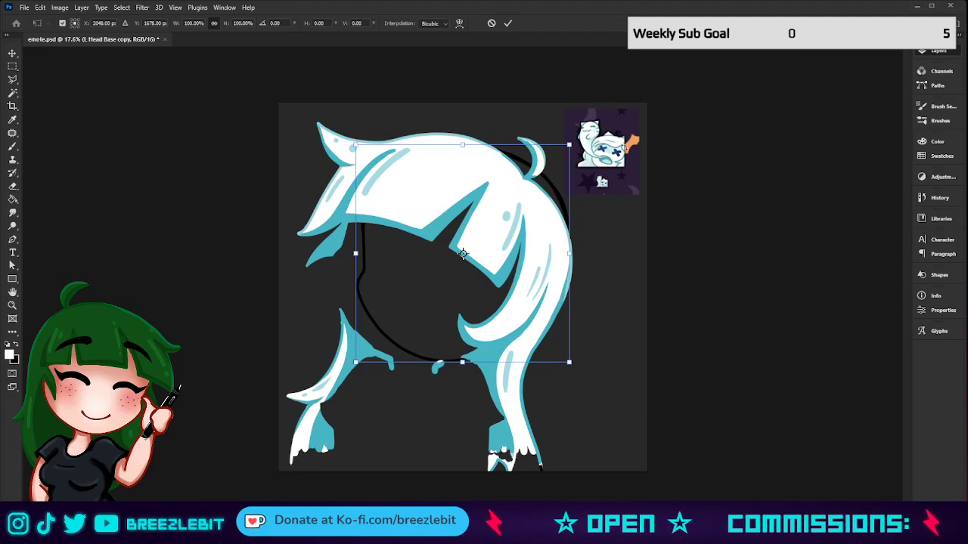
pyautogui.moveTo(610, 131); pyautogui.dragTo(630, 161)
pyautogui.moveTo(525, 247); pyautogui.dragTo(471, 249)
pyautogui.moveTo(606, 222); pyautogui.dragTo(641, 198)
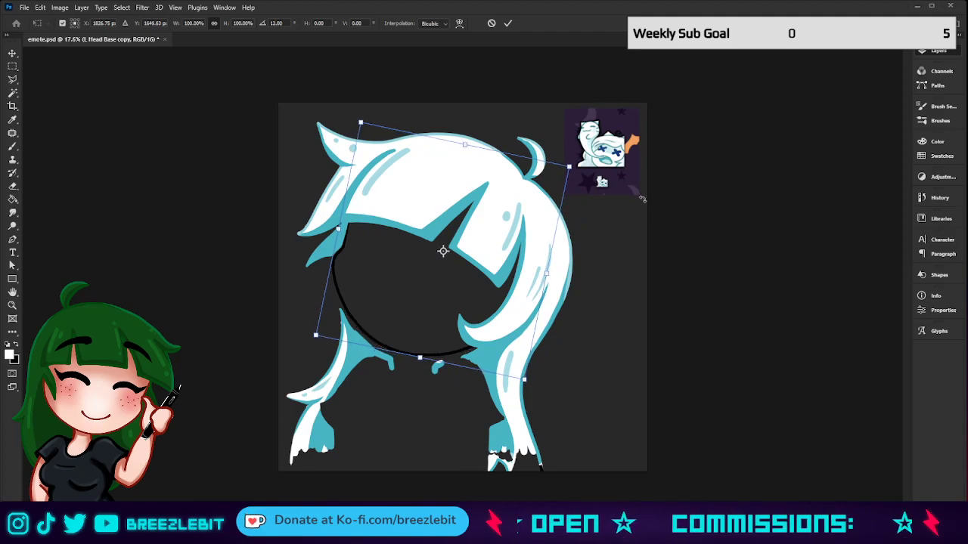
# Nudge the head outline down to fit the hair and adjust its rotation to about 15.7°.
pyautogui.press('Down')
pyautogui.press('Down')
pyautogui.press('Down')
pyautogui.press('Down')
pyautogui.press('Down')
pyautogui.press('Down')
pyautogui.press('Down')
pyautogui.press('Down')
pyautogui.press('Down')
pyautogui.press('Down')
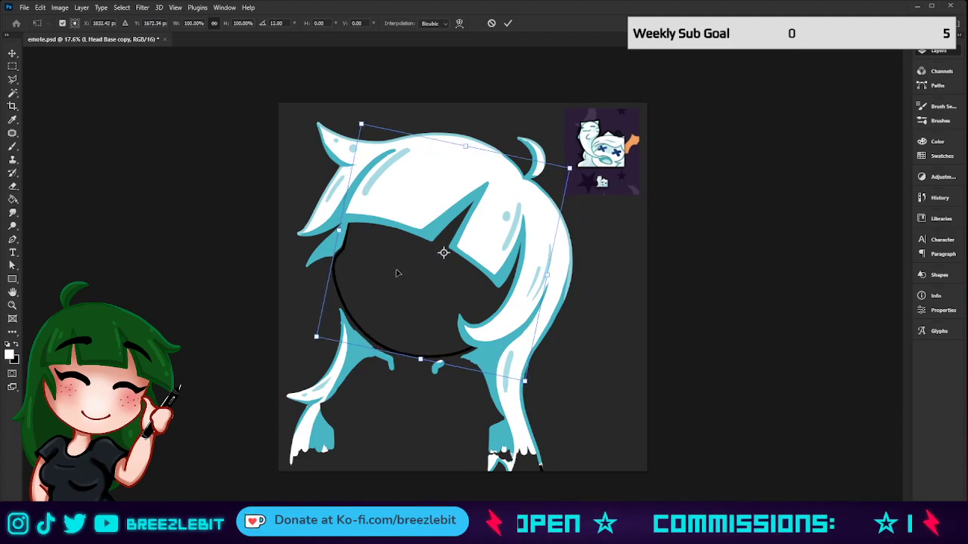
pyautogui.press('Right')
pyautogui.press('Down')
pyautogui.press('Down')
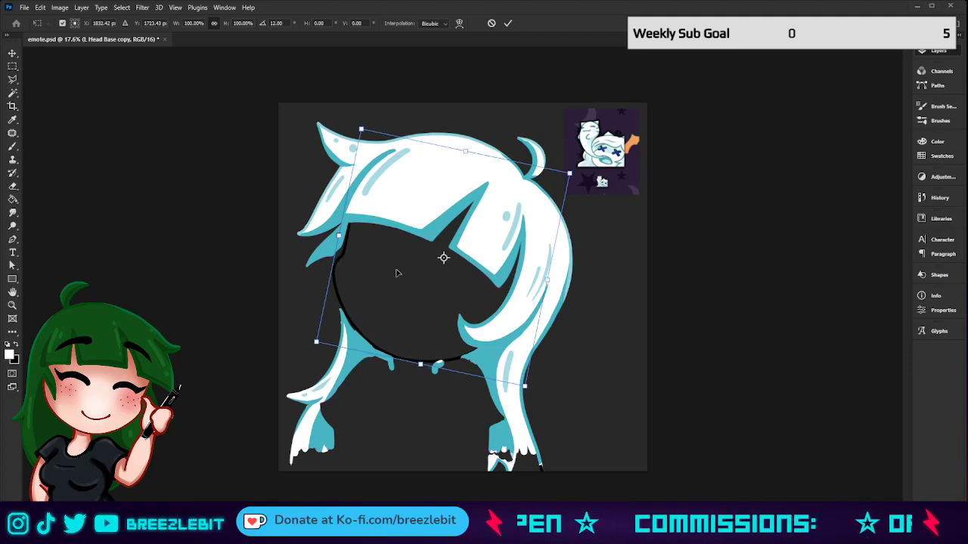
pyautogui.moveTo(632, 277); pyautogui.dragTo(636, 290)
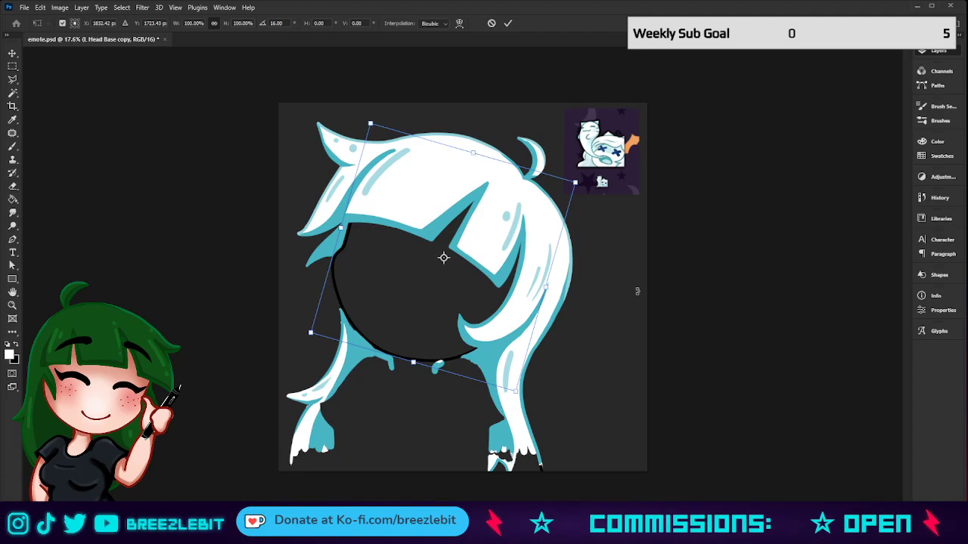
pyautogui.moveTo(638, 292); pyautogui.dragTo(637, 290)
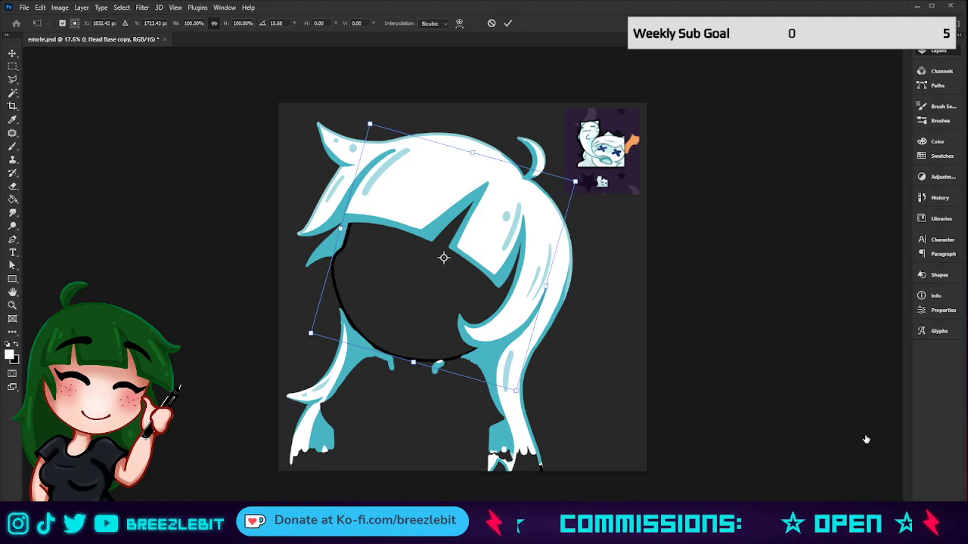
pyautogui.press('Return')
pyautogui.press('z')
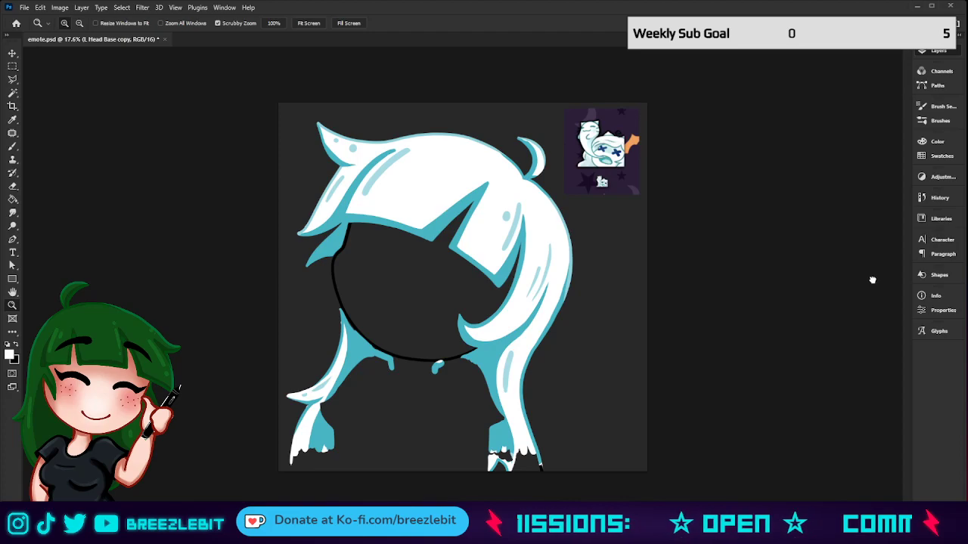
# Bring the head outline in front of the hair and scale it up proportionally to about 100.8%.
pyautogui.hotkey('ctrl', ']')
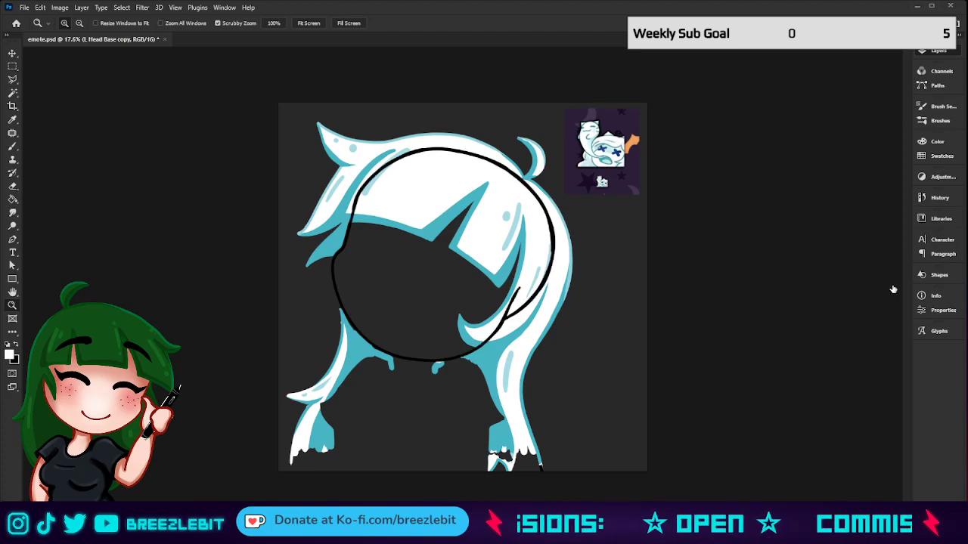
pyautogui.hotkey('ctrl', 't')
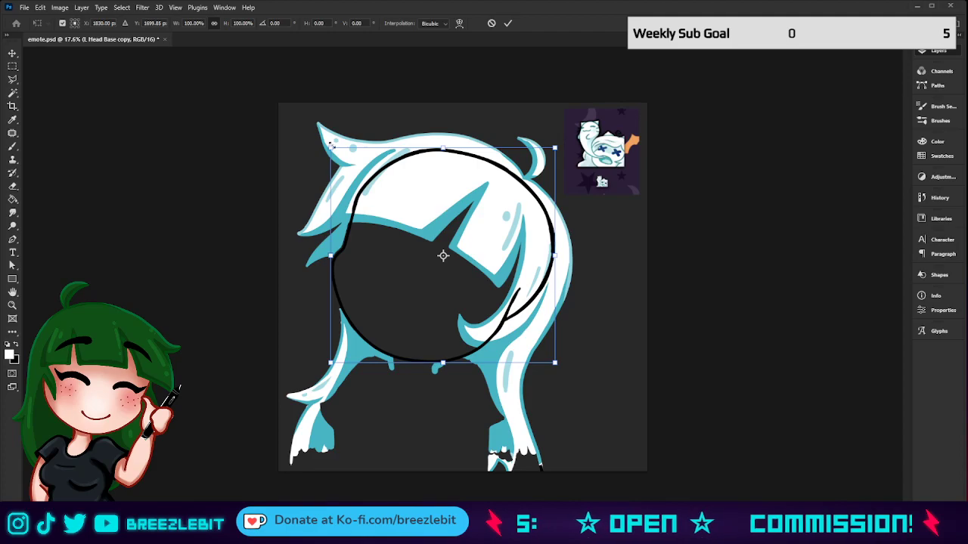
pyautogui.moveTo(331, 144); pyautogui.dragTo(329, 142)
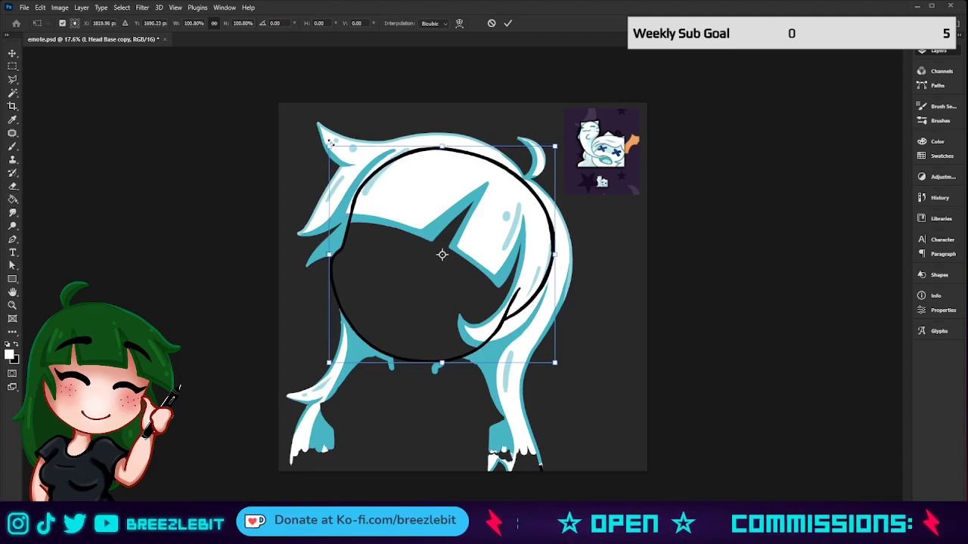
pyautogui.click(508, 23)
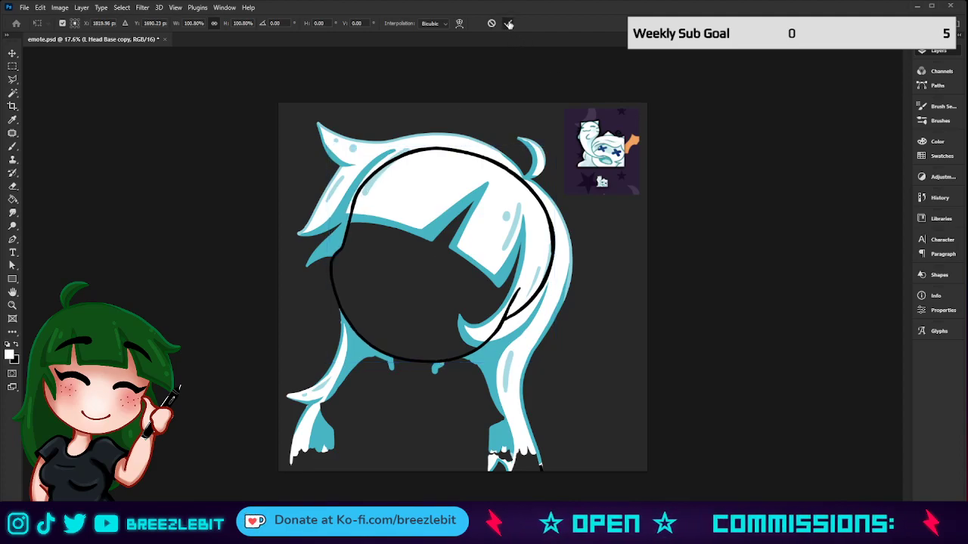
pyautogui.press('z')
# Paint black on the head outline's layer mask to hide the parts of the line that cross the hair.
pyautogui.hotkey('ctrl', '\\')
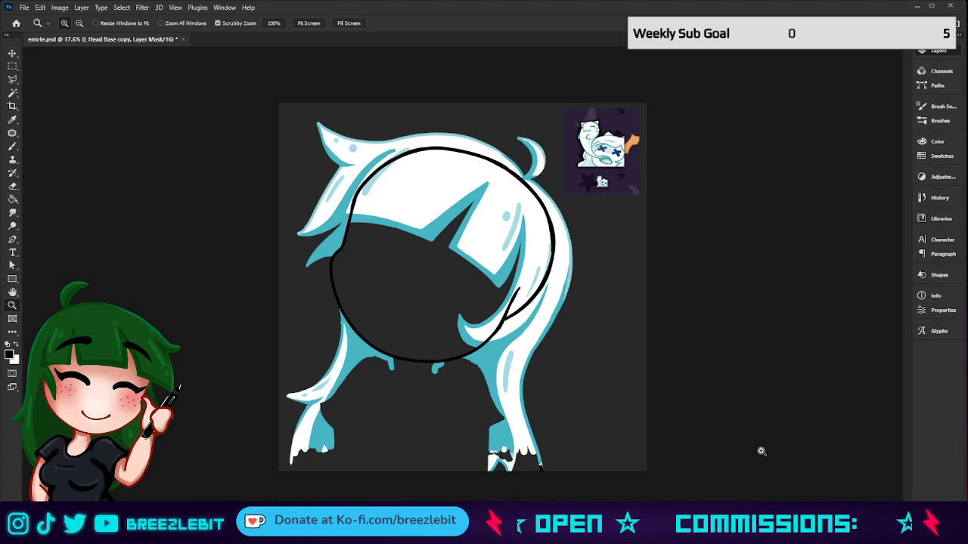
pyautogui.press('b')
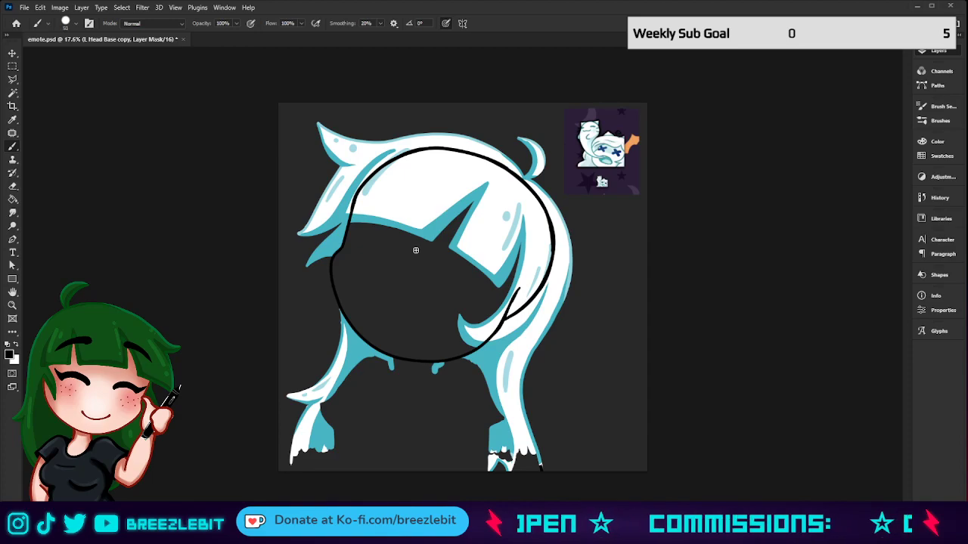
pyautogui.moveTo(474, 152)
pyautogui.mouseDown()
pyautogui.moveTo(564, 224)
pyautogui.moveTo(553, 235)
pyautogui.moveTo(555, 260)
pyautogui.moveTo(524, 303)
pyautogui.moveTo(484, 337)
pyautogui.mouseUp()
pyautogui.moveTo(464, 152)
pyautogui.mouseDown()
pyautogui.moveTo(405, 152)
pyautogui.moveTo(346, 215)
pyautogui.mouseUp()
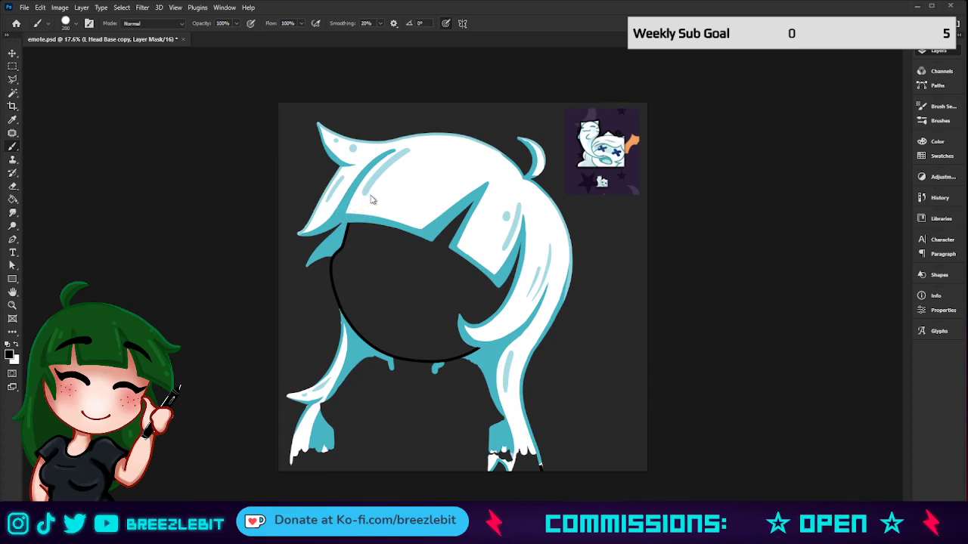
# Refine the mask where the jawline meets the large curled side lock, painting white to restore the line up to the hair.
pyautogui.press('z')
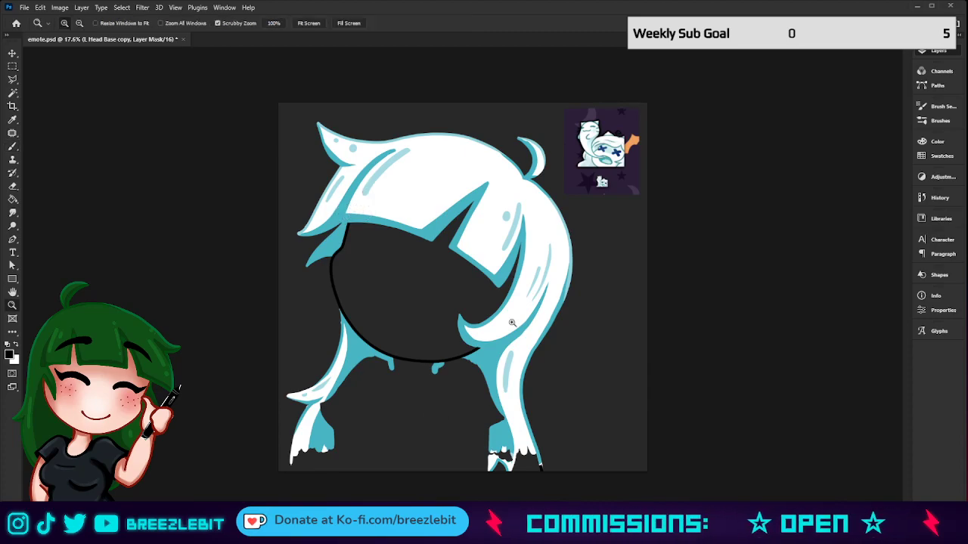
pyautogui.moveTo(514, 325); pyautogui.dragTo(581, 334)
pyautogui.press('b')
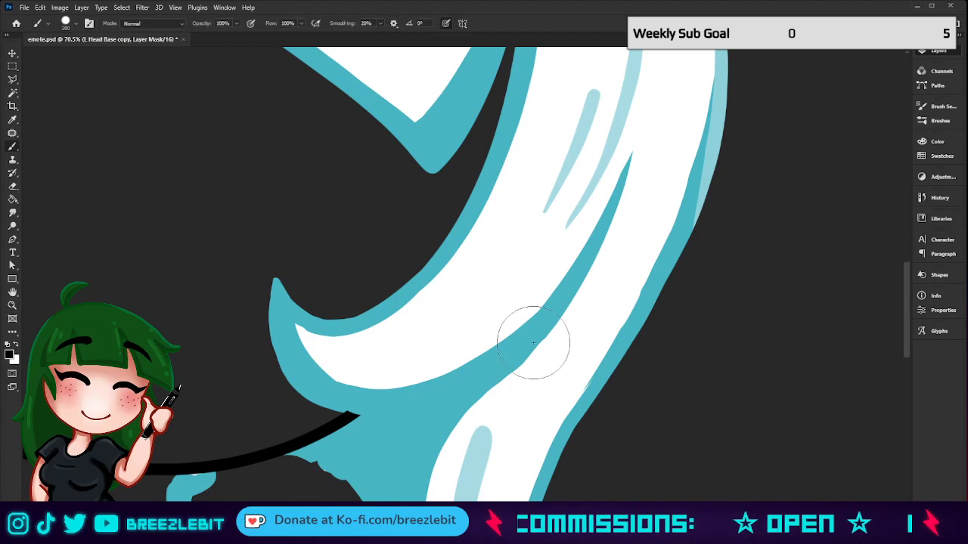
pyautogui.click(360, 414)
pyautogui.press('x')
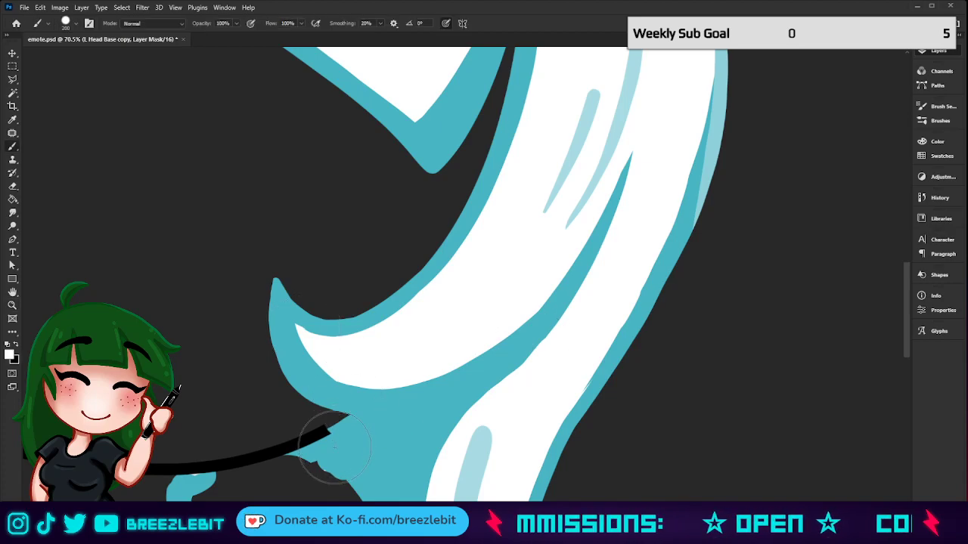
pyautogui.moveTo(334, 447); pyautogui.dragTo(342, 447)
pyautogui.press('z')
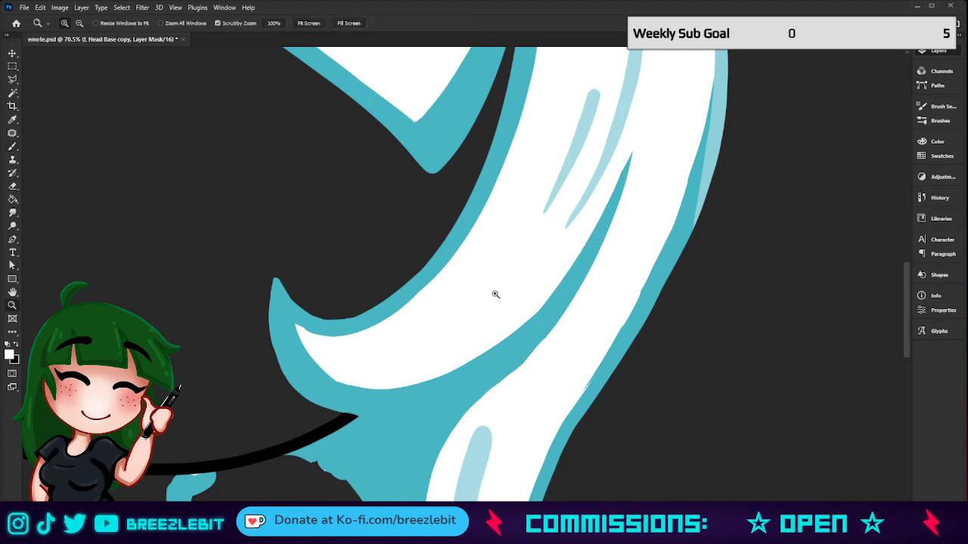
pyautogui.moveTo(436, 307); pyautogui.dragTo(809, 313)
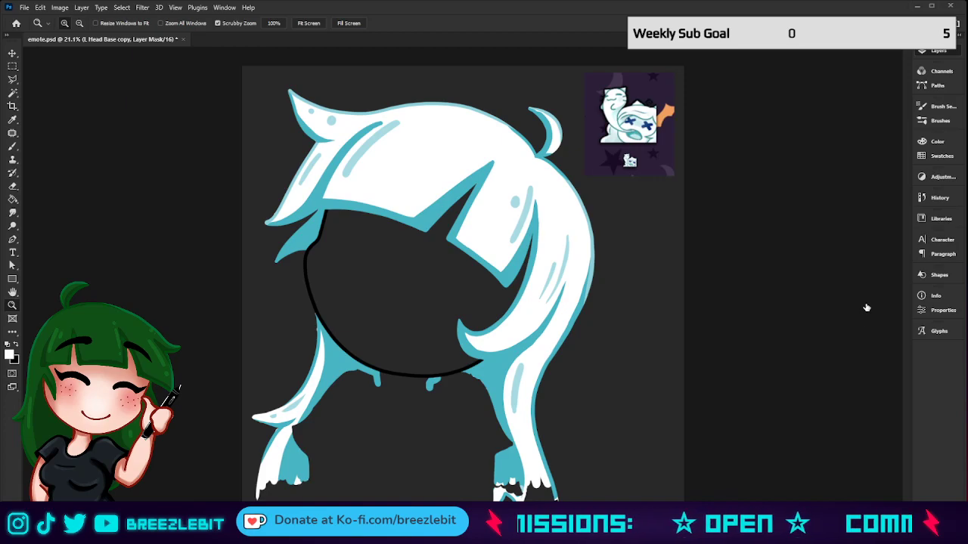
# Darken the hair outlines on the drk layer to a deeper teal so they stand out from the shading.
pyautogui.click(861, 336)
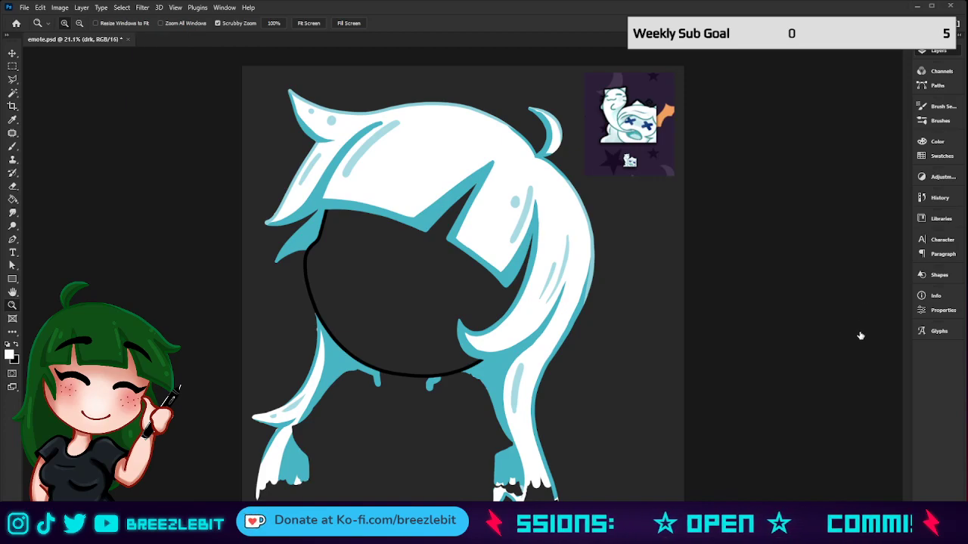
pyautogui.press('i')
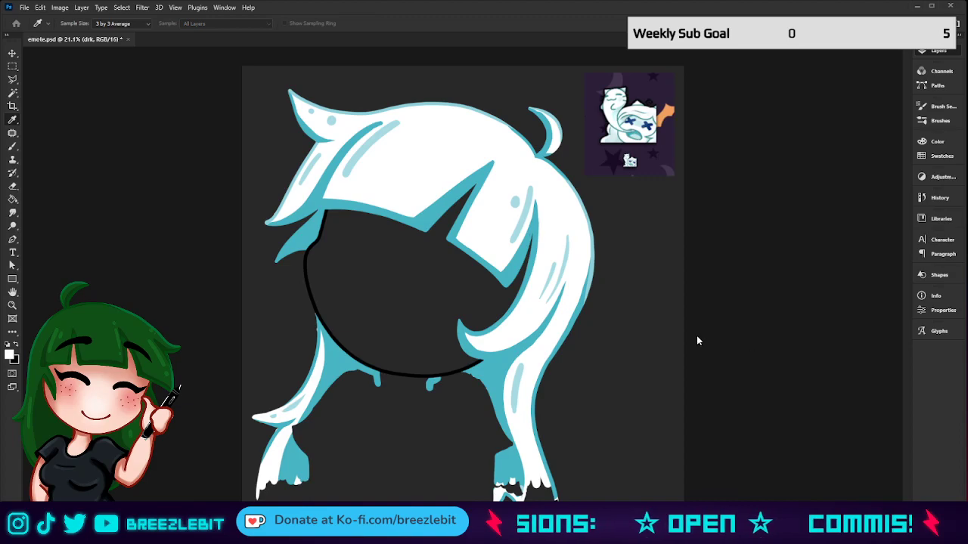
pyautogui.moveTo(697, 335); pyautogui.dragTo(688, 336)
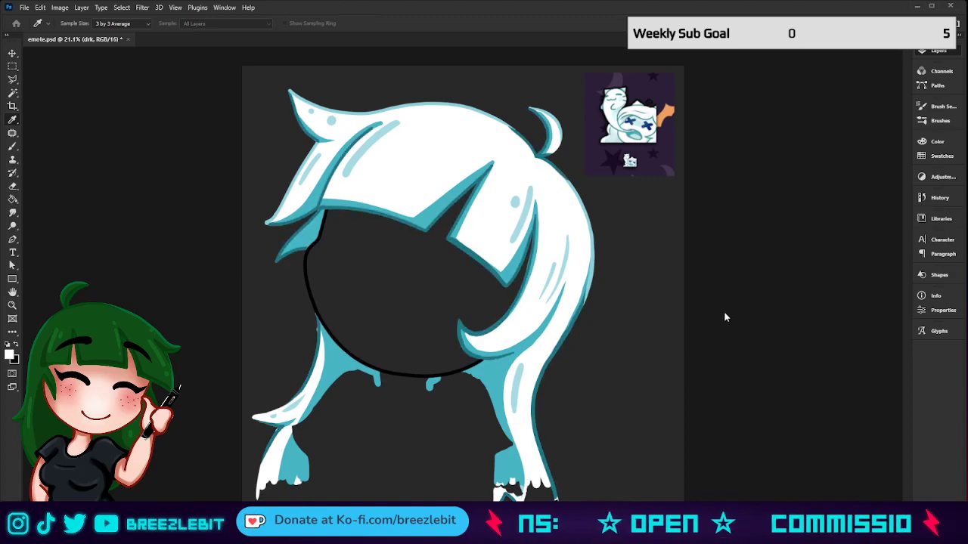
pyautogui.moveTo(688, 337); pyautogui.dragTo(697, 333)
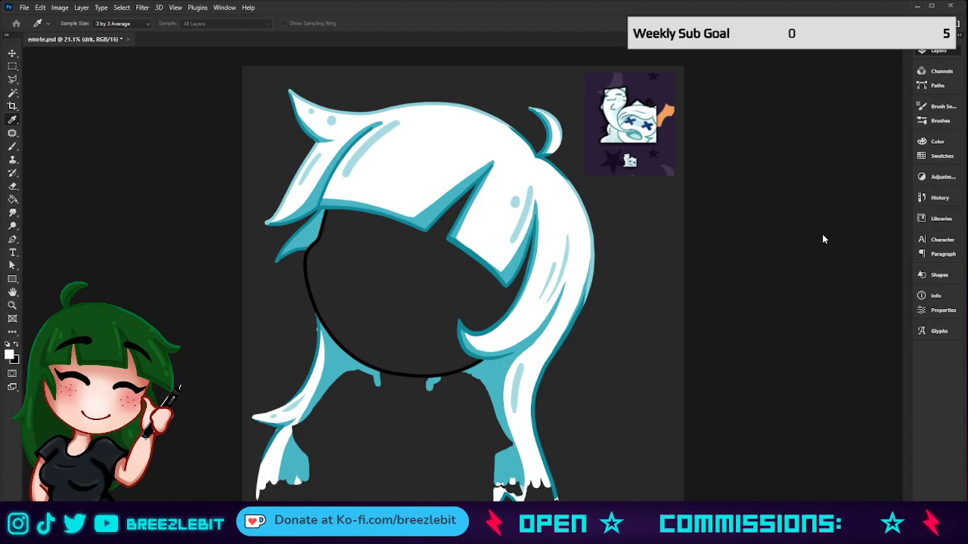
pyautogui.press('z')
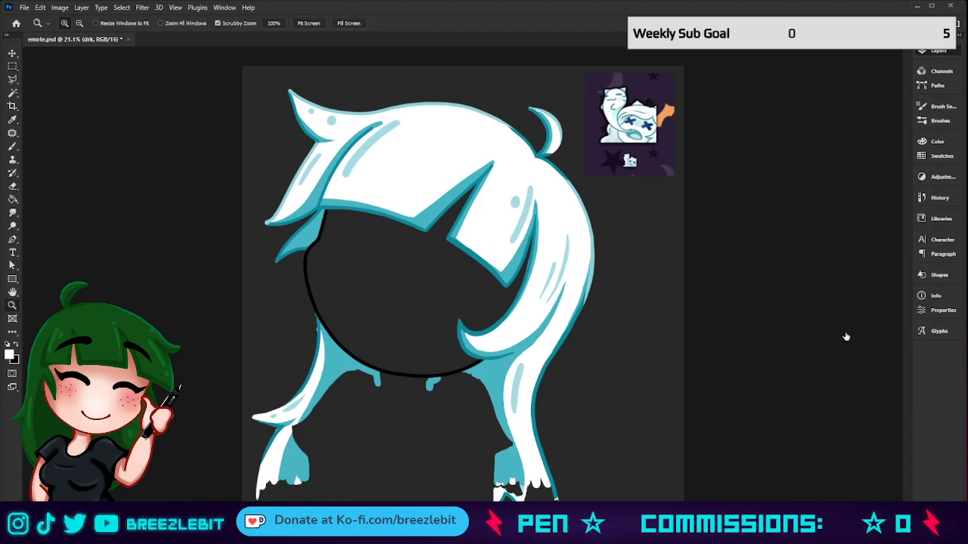
# Select the L Head Base copy layer and turn the black head outline white.
pyautogui.hotkey('alt', '[')
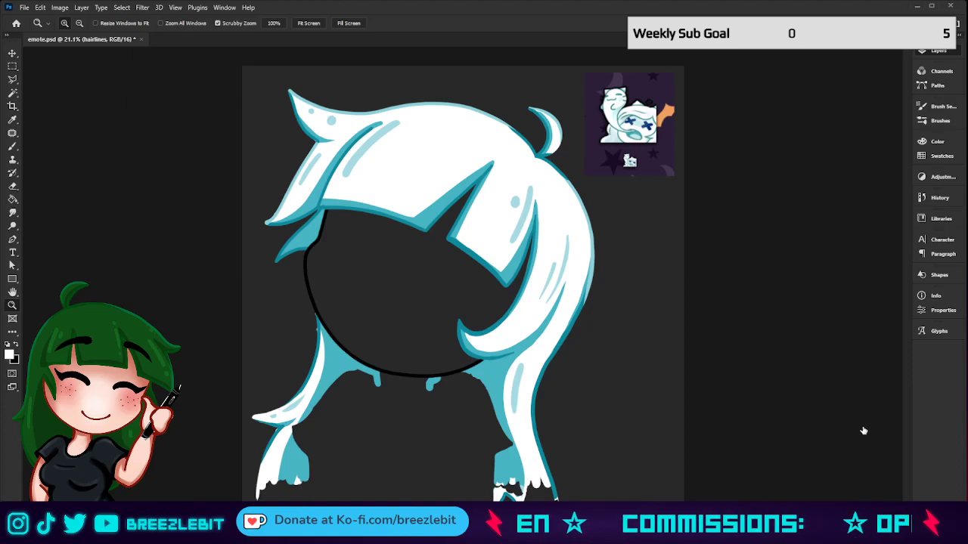
pyautogui.hotkey('alt', '[')
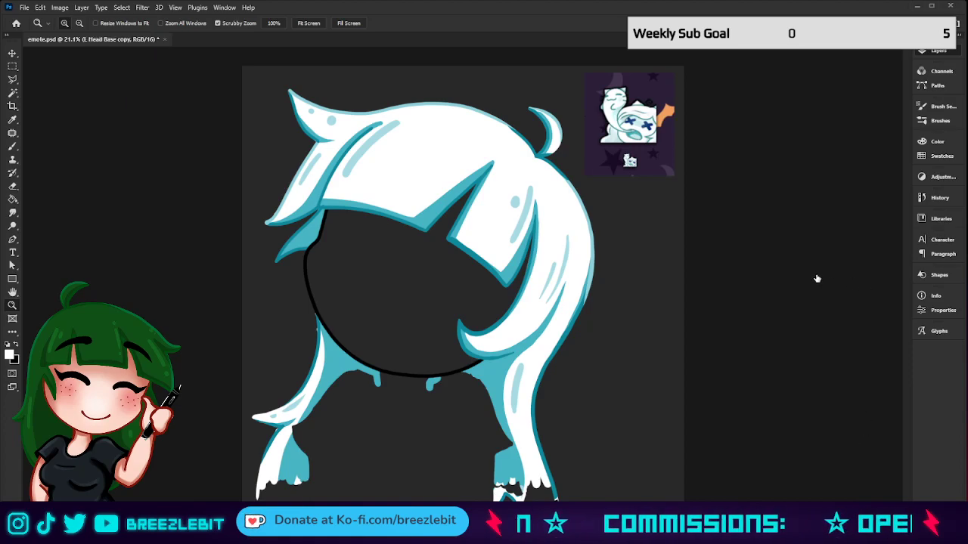
pyautogui.press('i')
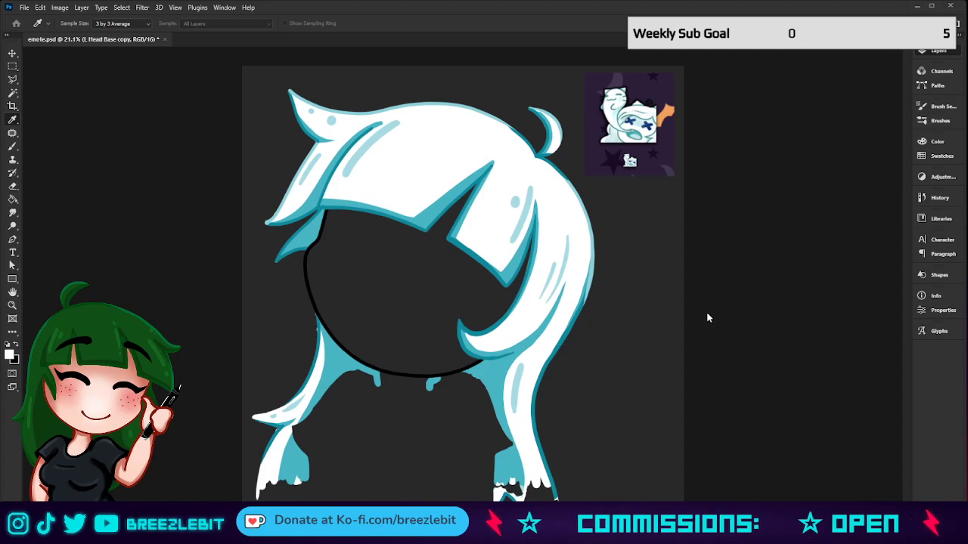
pyautogui.hotkey('ctrl', 'i')
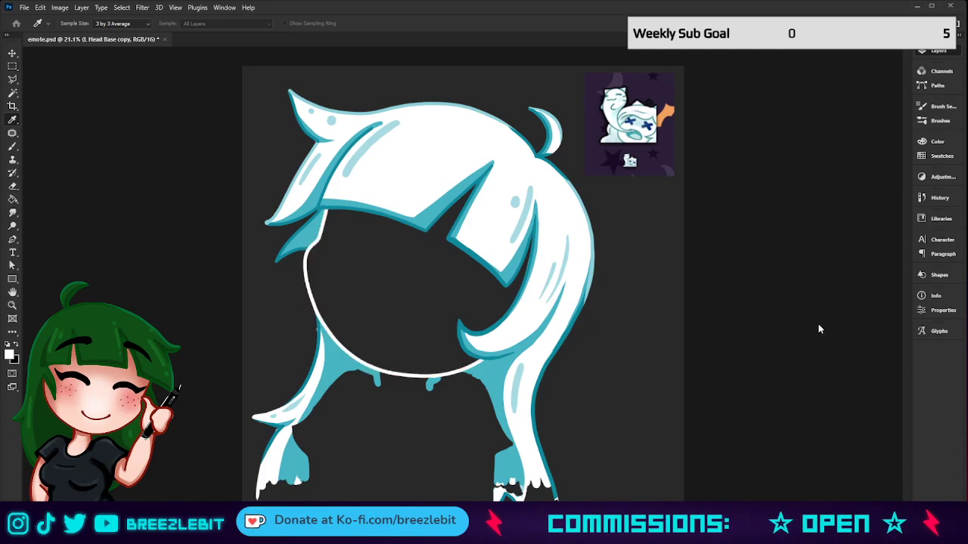
pyautogui.press('z')
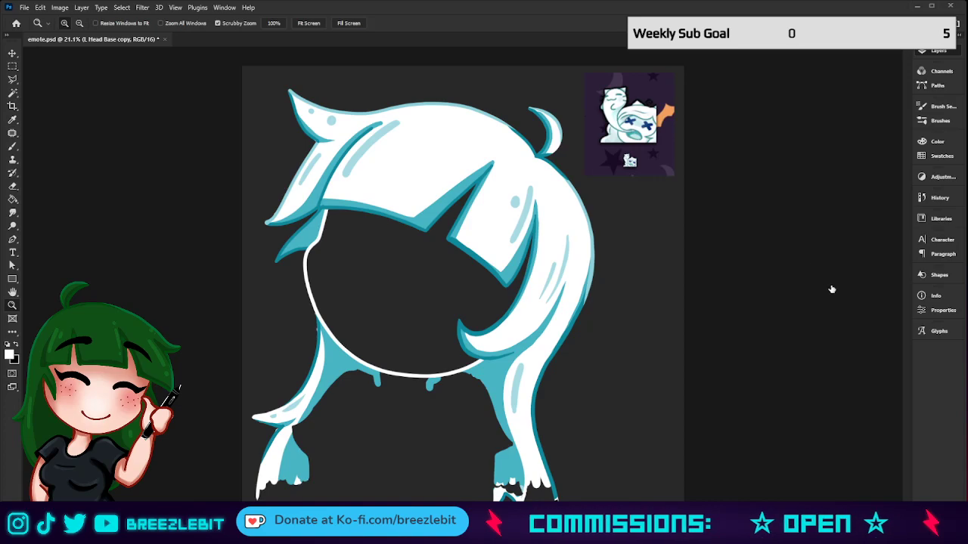
pyautogui.press('i')
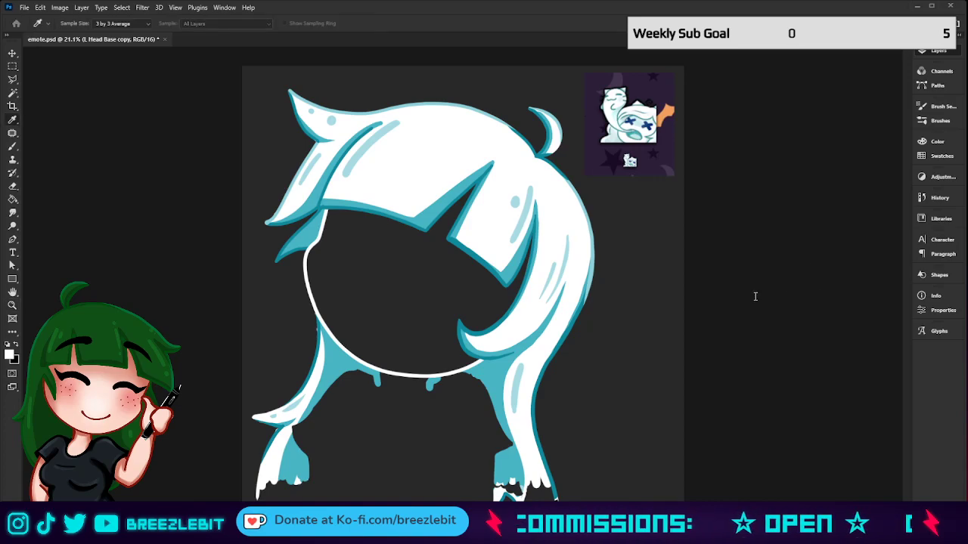
pyautogui.press('z')
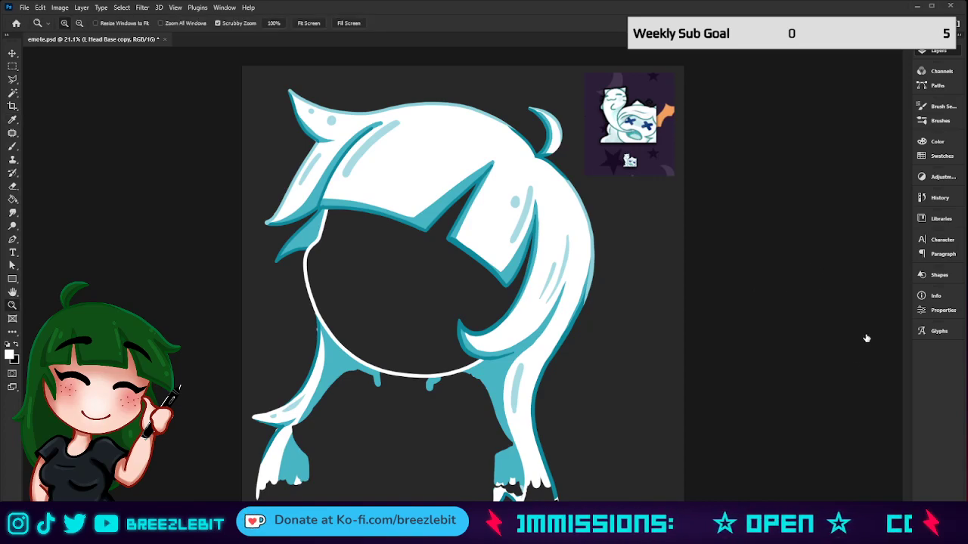
# Undo the head outline's recent recolouring and fill the line with the dark teal sampled from the hair outline.
pyautogui.hotkey('ctrl', 'z')
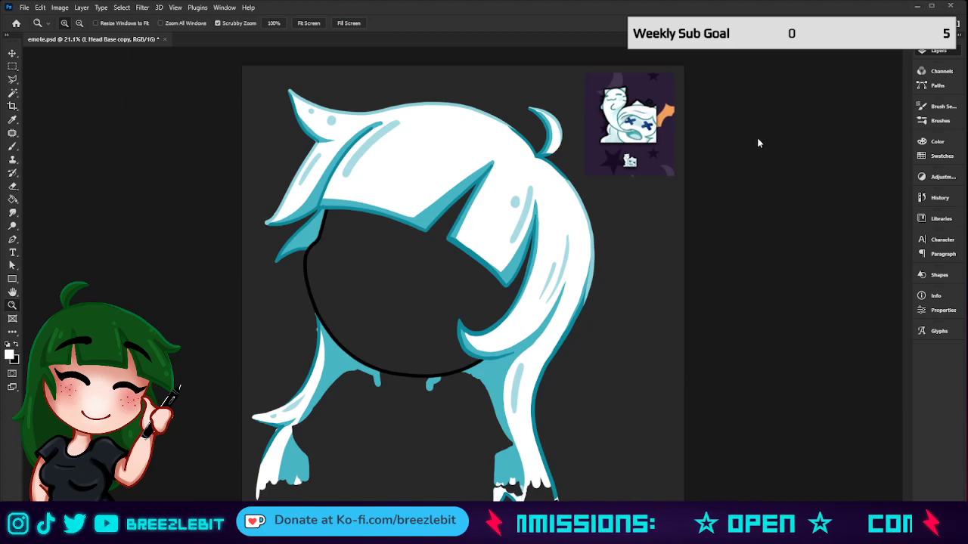
pyautogui.press('h')
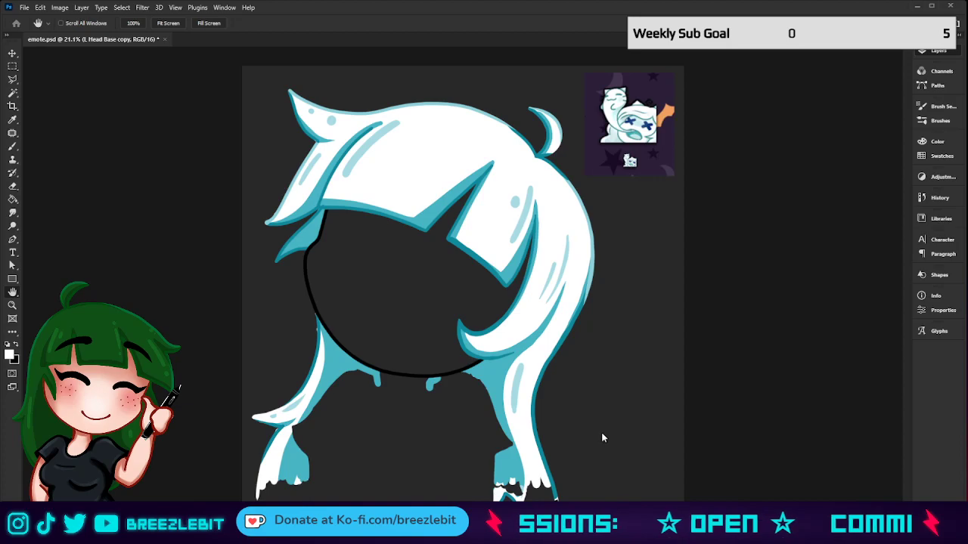
pyautogui.hotkey('ctrl', 'z')
pyautogui.press('i')
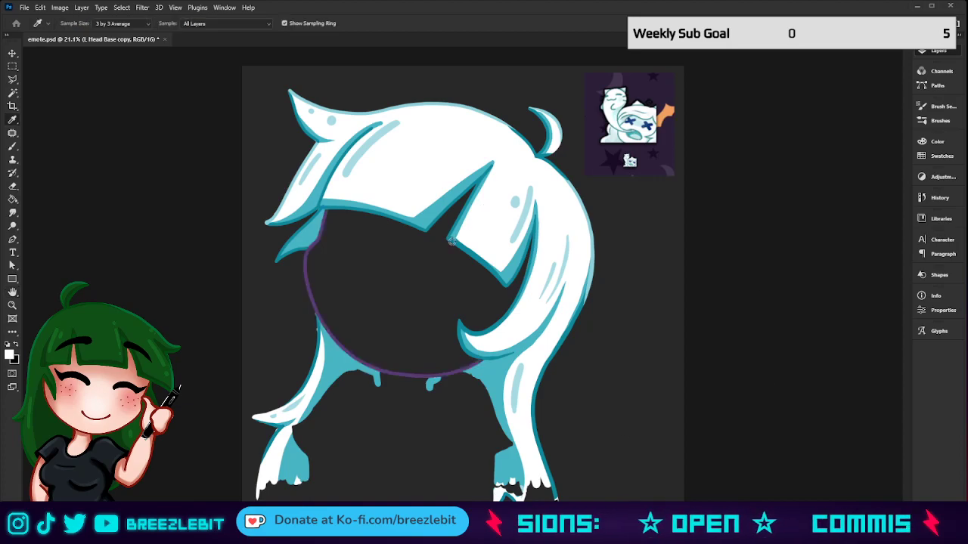
pyautogui.click(451, 240)
pyautogui.hotkey('alt', 'shift', 'BackSpace')
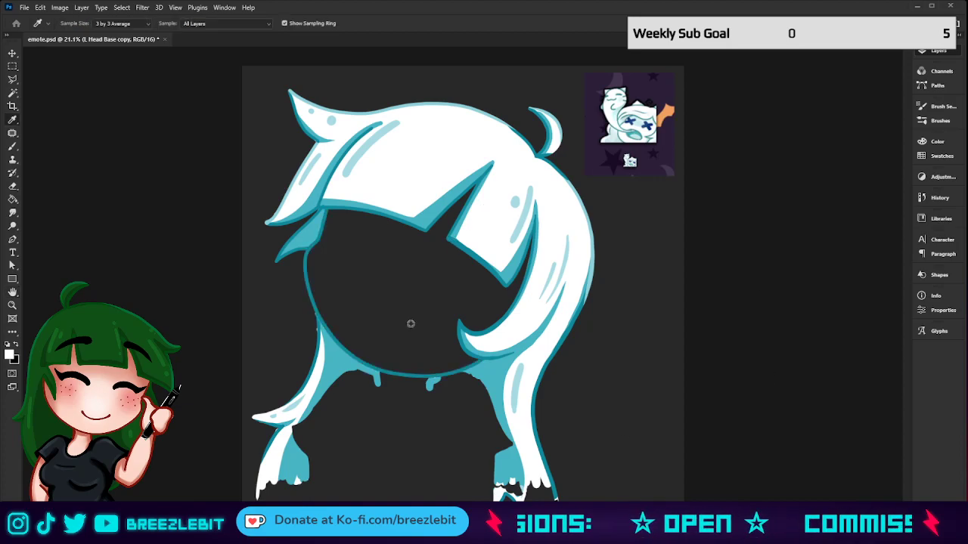
# Transform the hair and head together, shifting them toward the canvas's lower right corner, tilting about -4.1° and enlarging to about 110%.
pyautogui.press('z')
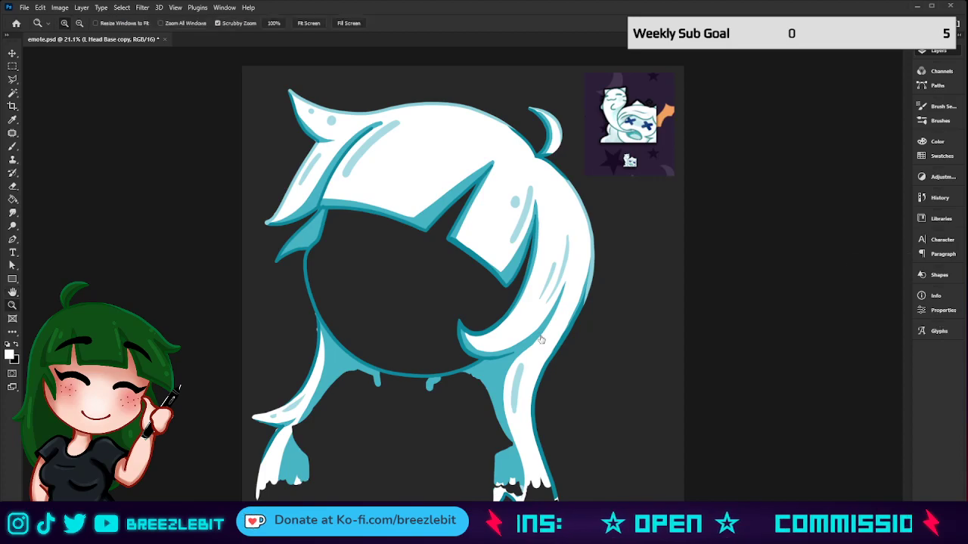
pyautogui.moveTo(533, 326); pyautogui.dragTo(431, 326)
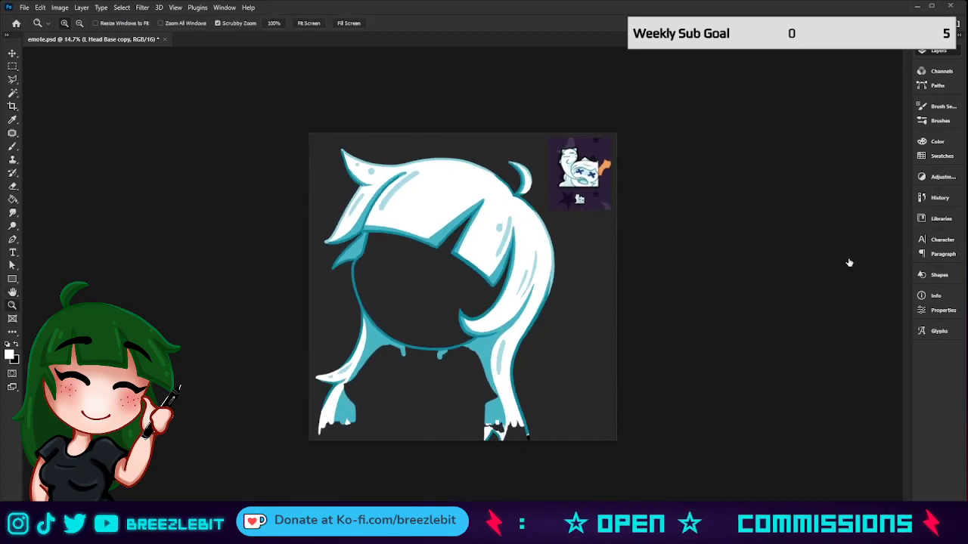
pyautogui.click(878, 320)
pyautogui.hotkey('ctrl', 't')
pyautogui.moveTo(524, 282); pyautogui.dragTo(608, 378)
pyautogui.moveTo(713, 378); pyautogui.dragTo(715, 375)
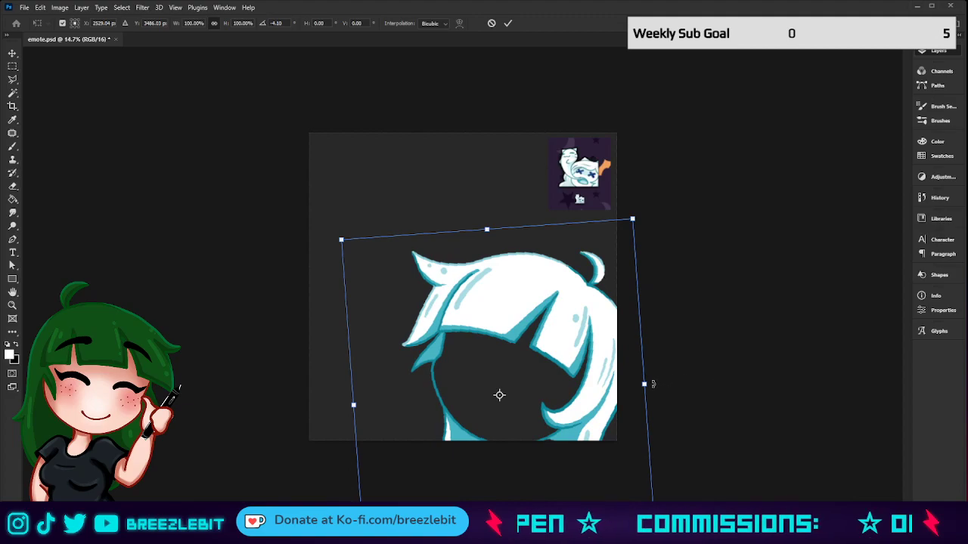
pyautogui.moveTo(653, 384); pyautogui.dragTo(661, 385)
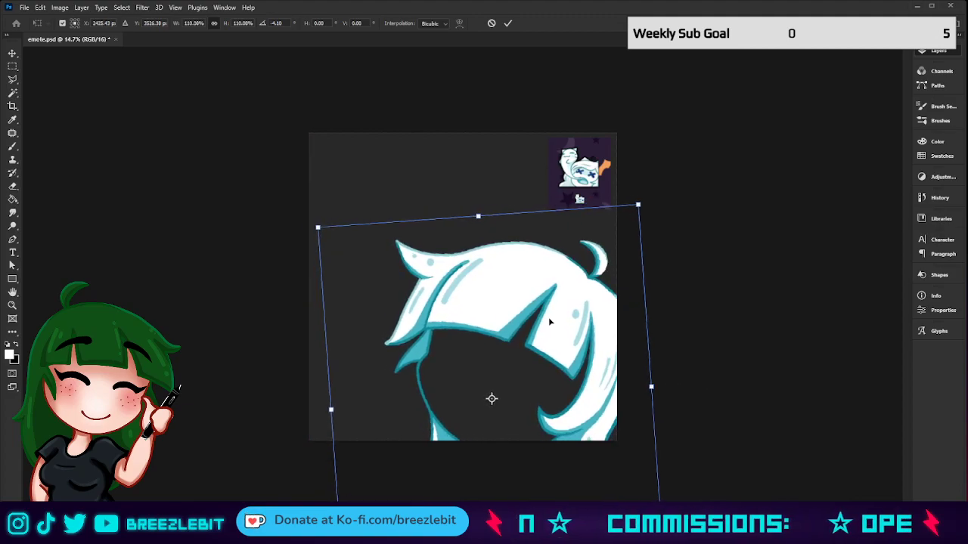
pyautogui.moveTo(551, 321); pyautogui.dragTo(556, 326)
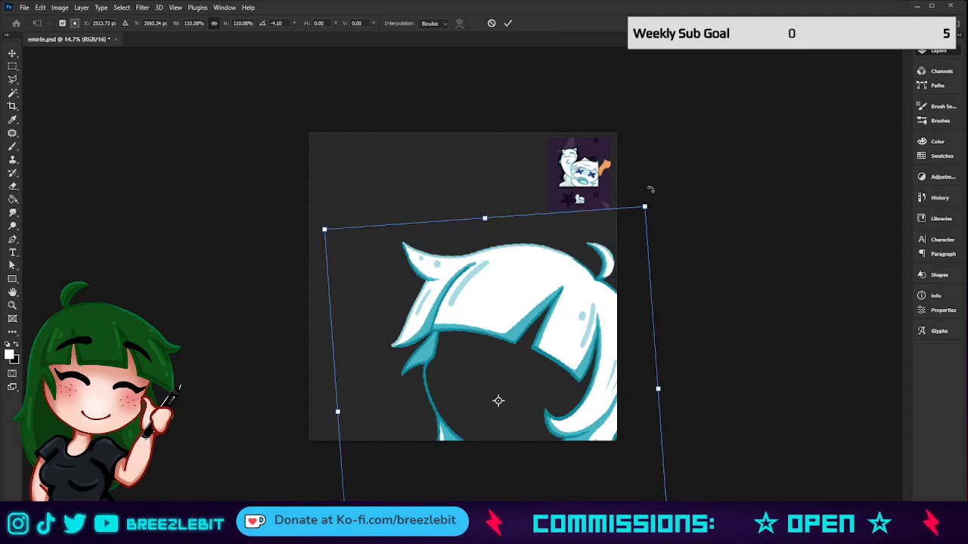
# Adjust the head's tilt to about -1.4°, nudge it into place against the canvas edge and apply the transform.
pyautogui.moveTo(655, 209)
pyautogui.mouseDown()
pyautogui.moveTo(676, 206)
pyautogui.moveTo(671, 216)
pyautogui.mouseUp()
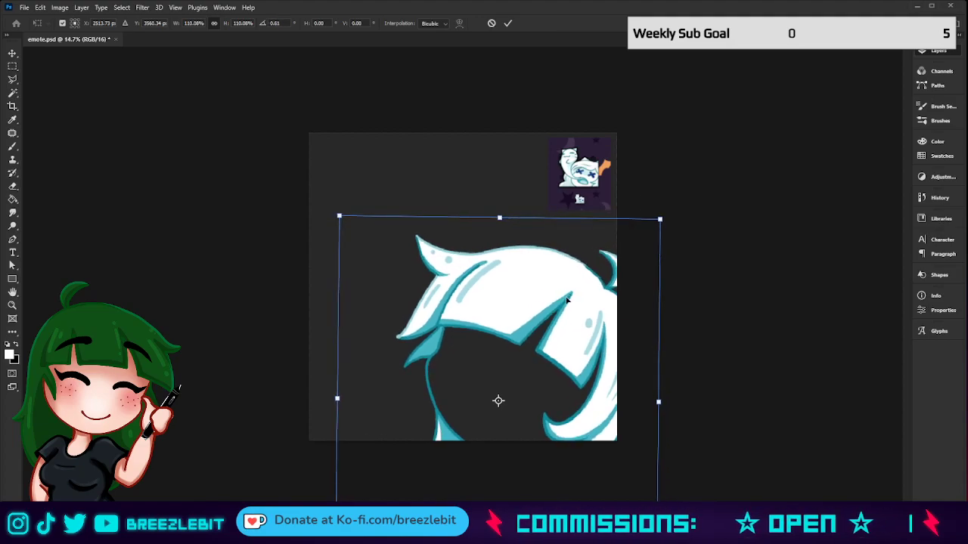
pyautogui.moveTo(567, 300); pyautogui.dragTo(564, 295)
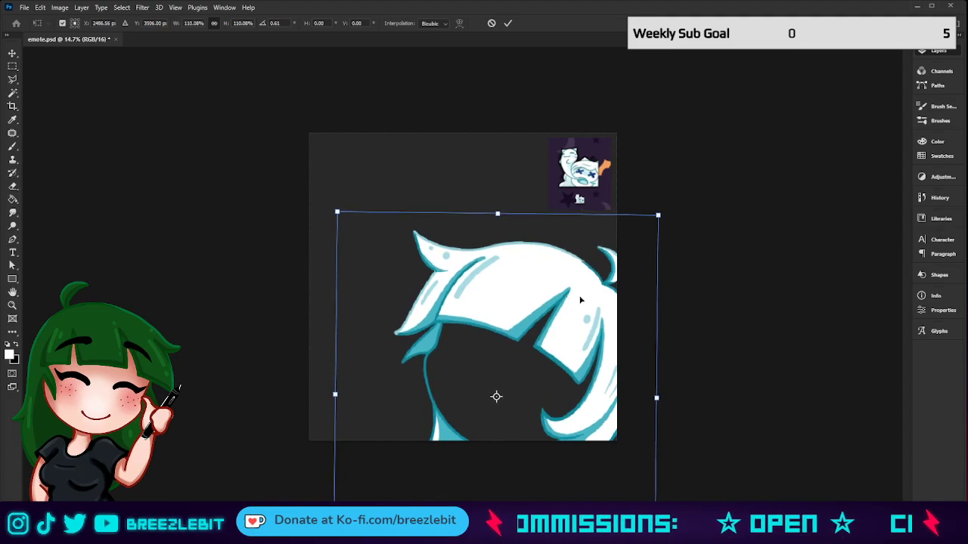
pyautogui.moveTo(708, 335); pyautogui.dragTo(717, 324)
pyautogui.moveTo(577, 329); pyautogui.dragTo(576, 334)
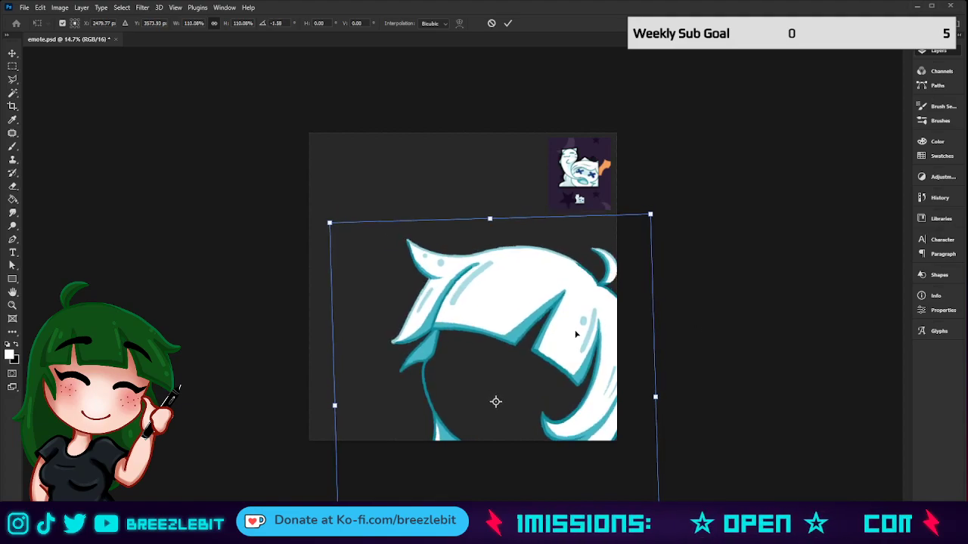
pyautogui.moveTo(576, 334); pyautogui.dragTo(574, 335)
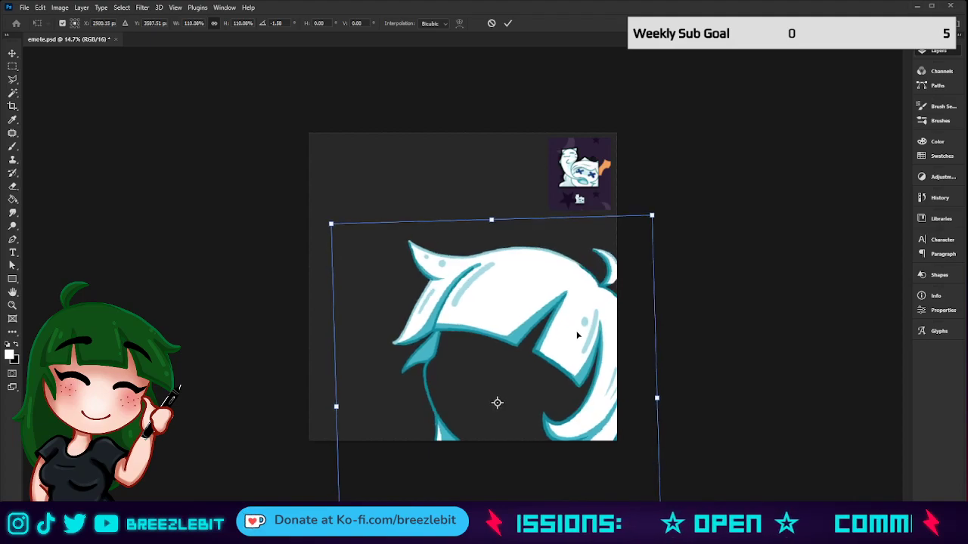
pyautogui.click(507, 23)
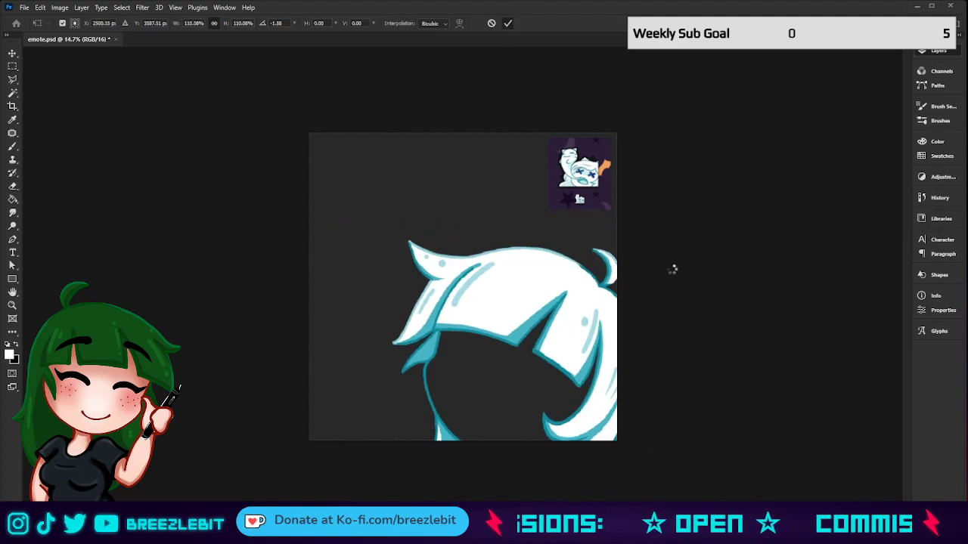
# Add a layer named whiteskin and paint the face area inside the head outline solid white.
pyautogui.press('z')
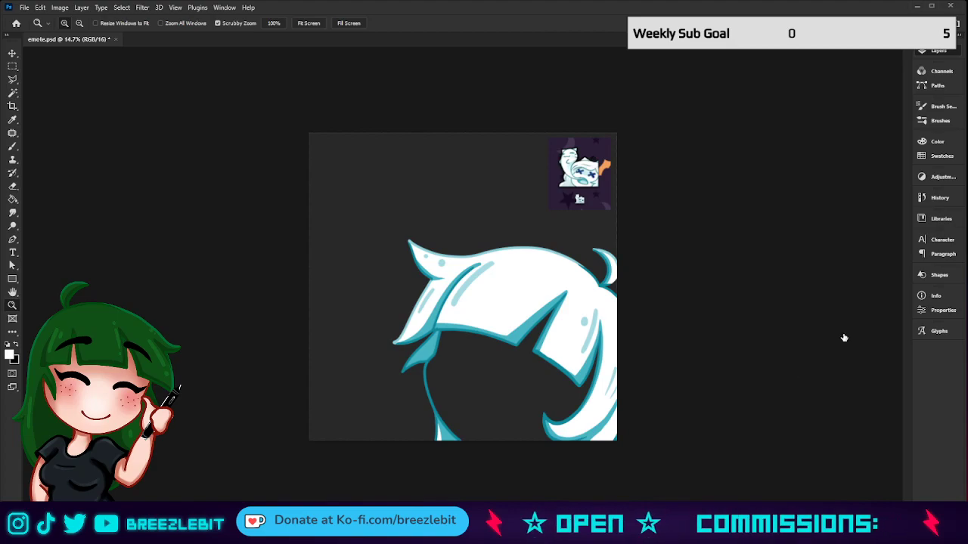
pyautogui.click(888, 458)
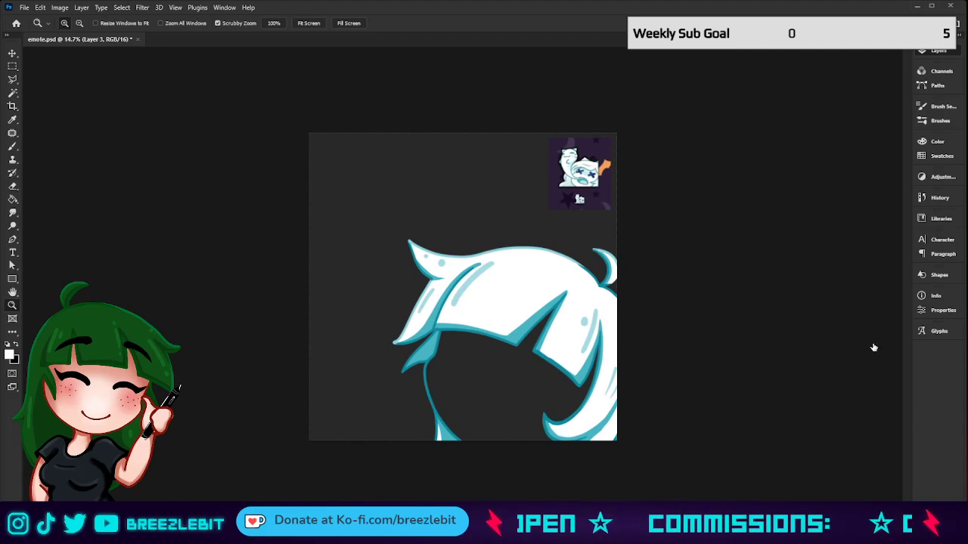
pyautogui.press('Return')
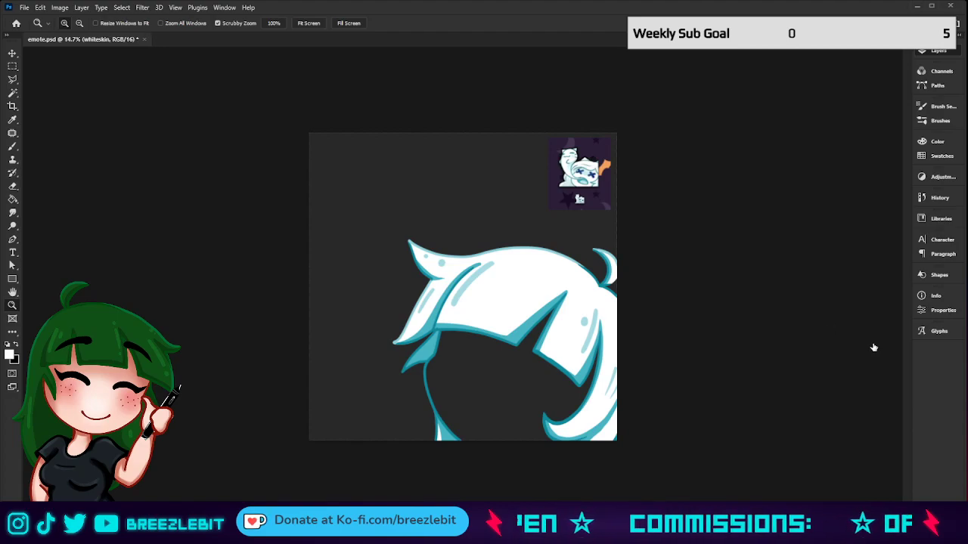
pyautogui.press('b')
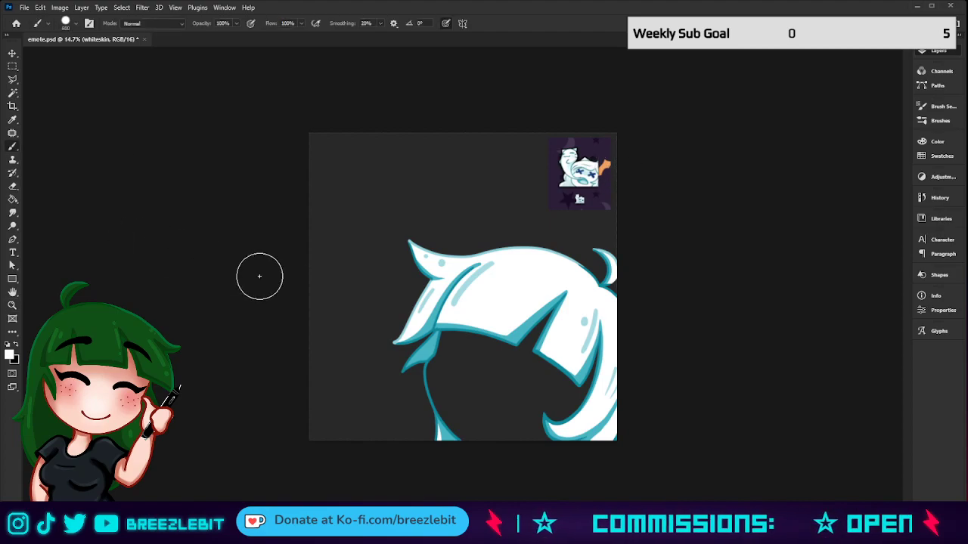
pyautogui.moveTo(484, 361)
pyautogui.mouseDown()
pyautogui.moveTo(456, 310)
pyautogui.moveTo(465, 298)
pyautogui.moveTo(459, 336)
pyautogui.moveTo(477, 341)
pyautogui.moveTo(521, 309)
pyautogui.moveTo(524, 357)
pyautogui.moveTo(574, 311)
pyautogui.moveTo(573, 396)
pyautogui.moveTo(592, 353)
pyautogui.moveTo(571, 411)
pyautogui.moveTo(549, 407)
pyautogui.moveTo(525, 379)
pyautogui.moveTo(523, 447)
pyautogui.moveTo(508, 364)
pyautogui.moveTo(506, 435)
pyautogui.moveTo(455, 345)
pyautogui.moveTo(469, 414)
pyautogui.moveTo(450, 389)
pyautogui.moveTo(482, 432)
pyautogui.mouseUp()
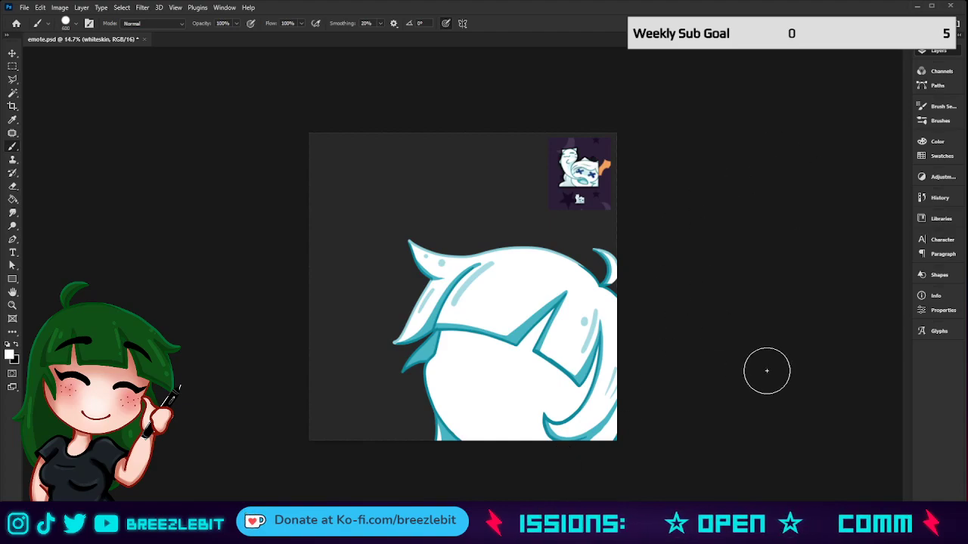
# On a new layer, sample the hair's light blue and paint a broad shadow across the face beneath the fringe.
pyautogui.click(881, 496)
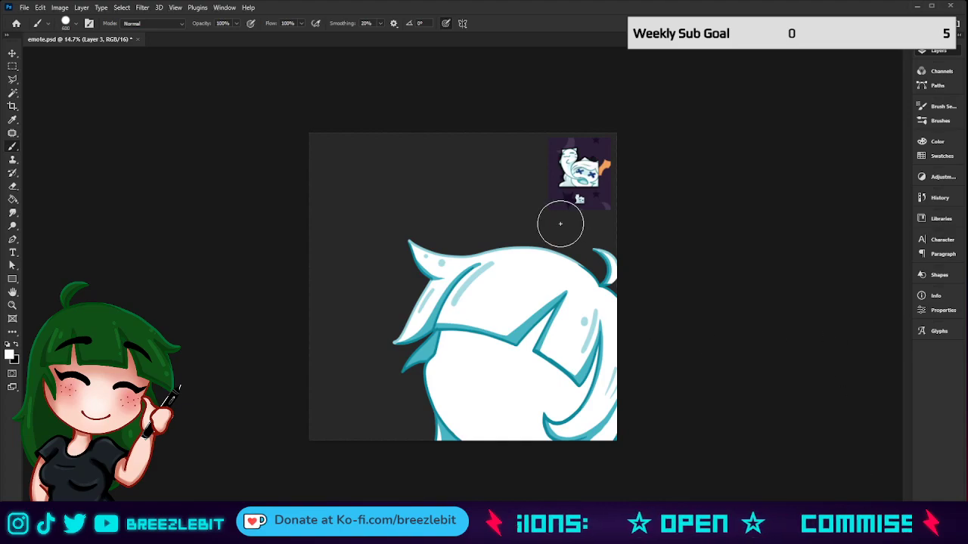
pyautogui.press('alt')
pyautogui.keyDown('alt'); pyautogui.click(518, 339); pyautogui.keyUp('alt')
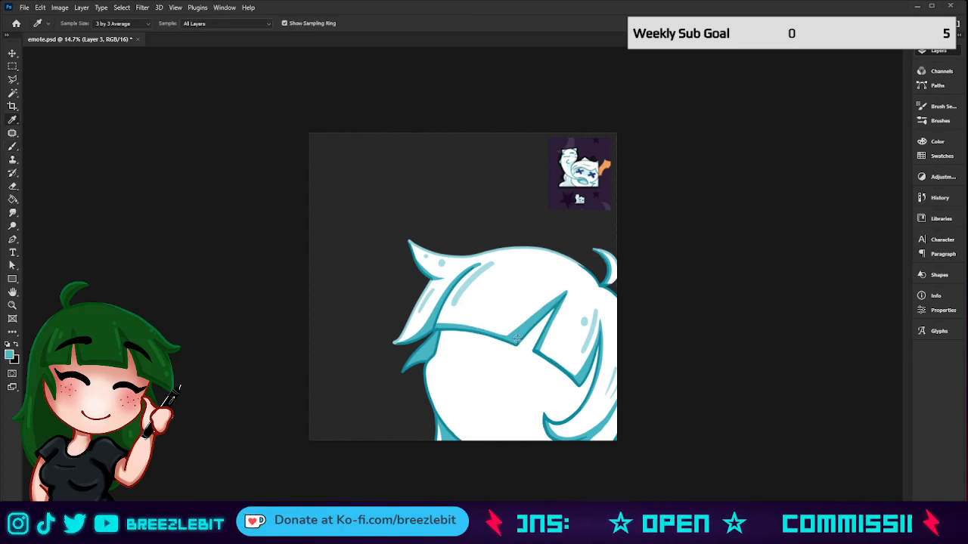
pyautogui.keyDown('alt'); pyautogui.click(592, 328); pyautogui.keyUp('alt')
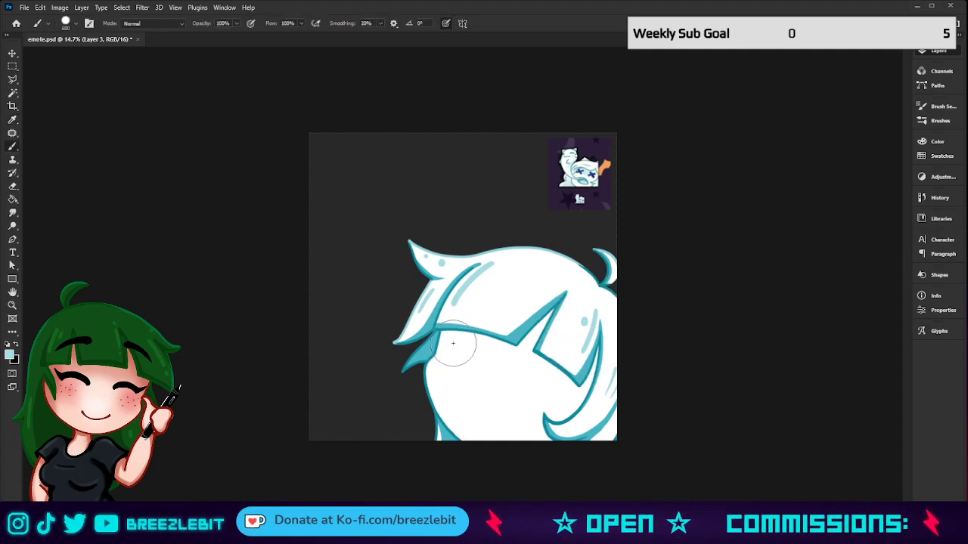
pyautogui.moveTo(459, 348); pyautogui.dragTo(572, 388)
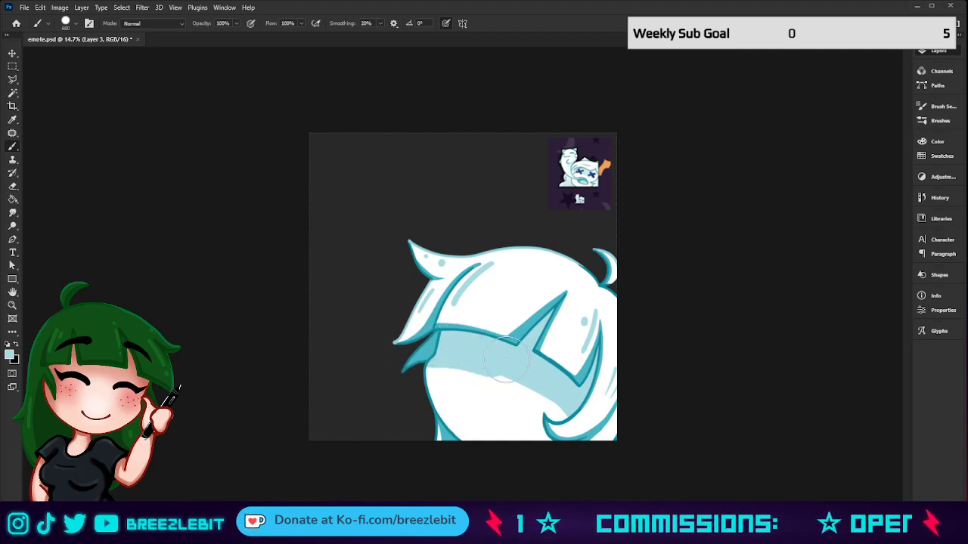
pyautogui.moveTo(505, 360); pyautogui.dragTo(601, 428)
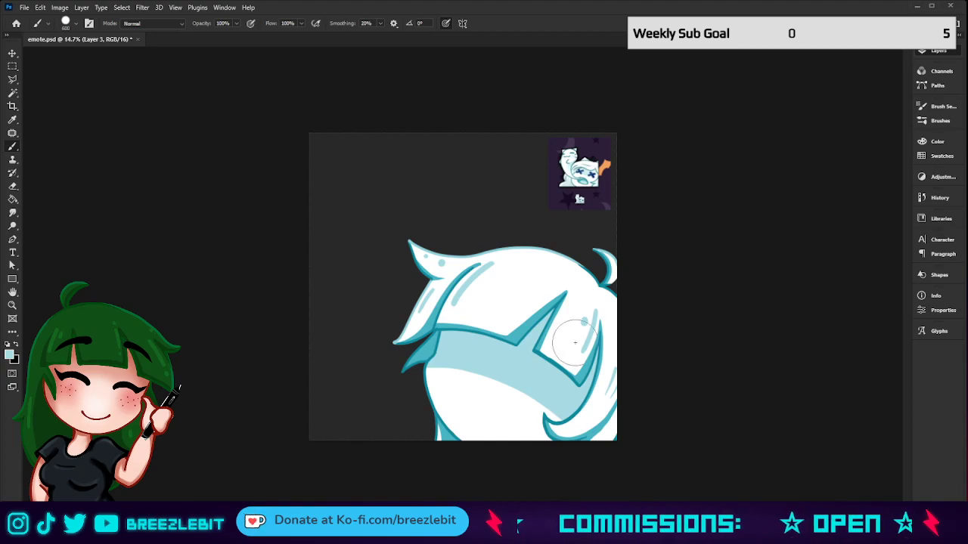
# Trim the lower edge of the fringe shadow with a 900 px brush, redoing the stroke until the shadow is a narrower curved band.
pyautogui.press(']')
pyautogui.press(']')
pyautogui.moveTo(414, 374); pyautogui.dragTo(415, 392)
pyautogui.hotkey('ctrl', 'z')
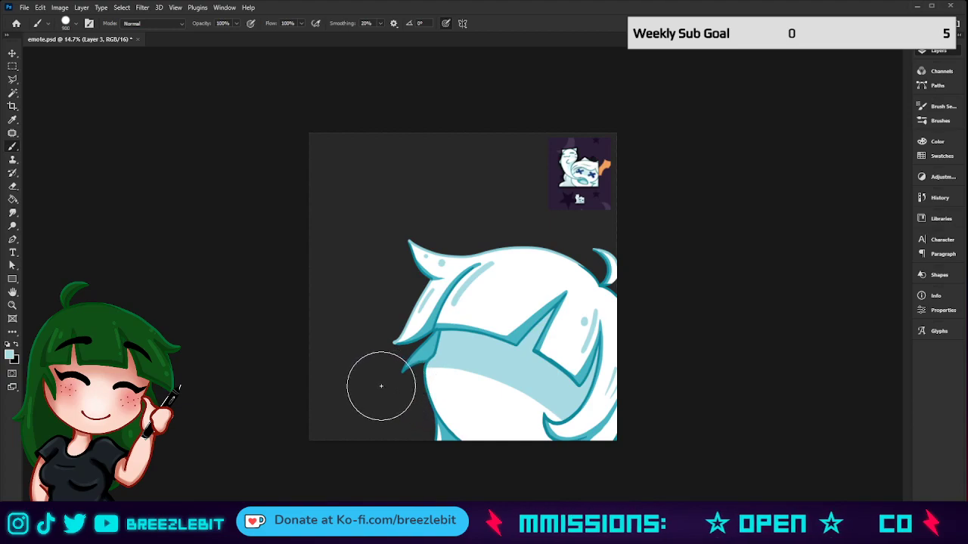
pyautogui.moveTo(409, 389)
pyautogui.mouseDown()
pyautogui.moveTo(492, 396)
pyautogui.moveTo(523, 411)
pyautogui.moveTo(573, 495)
pyautogui.mouseUp()
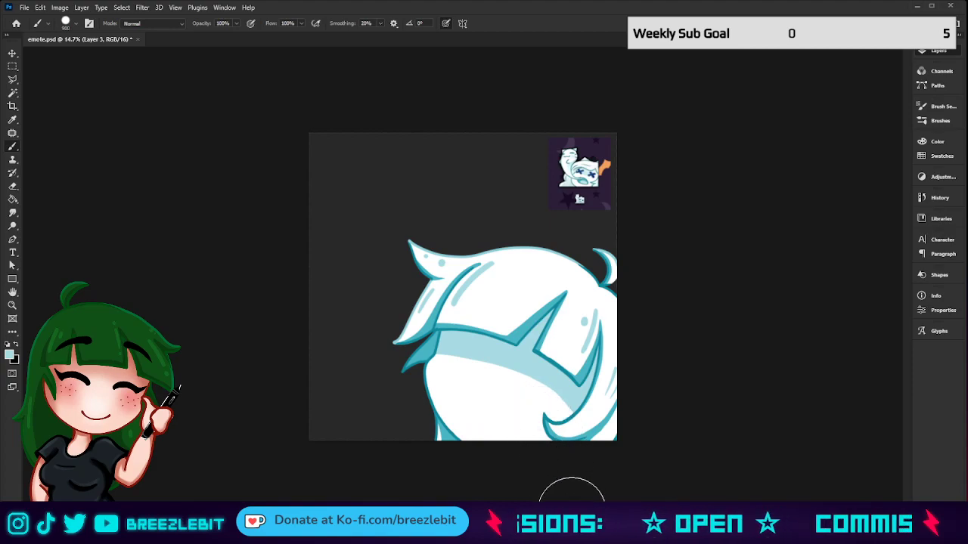
pyautogui.hotkey('ctrl', 'z')
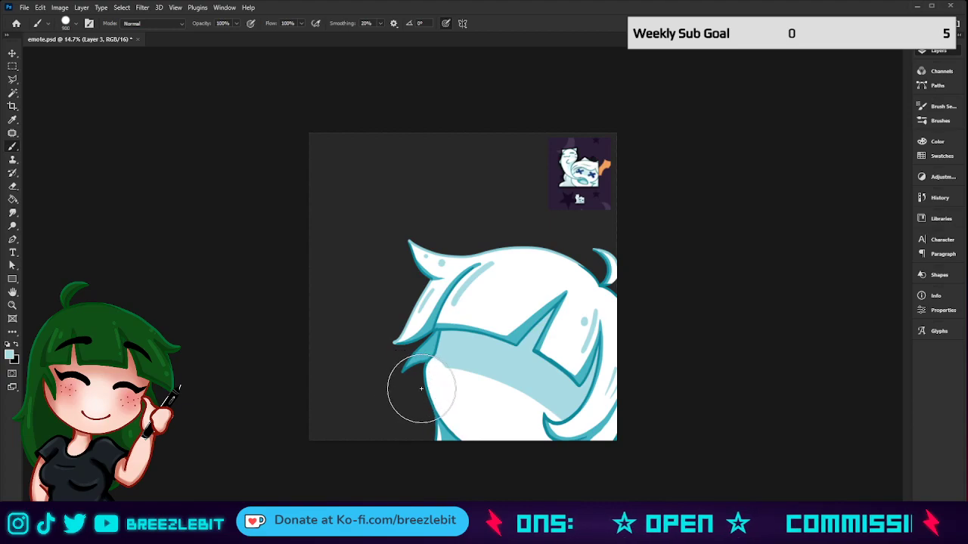
pyautogui.moveTo(456, 398)
pyautogui.mouseDown()
pyautogui.moveTo(558, 440)
pyautogui.moveTo(595, 478)
pyautogui.mouseUp()
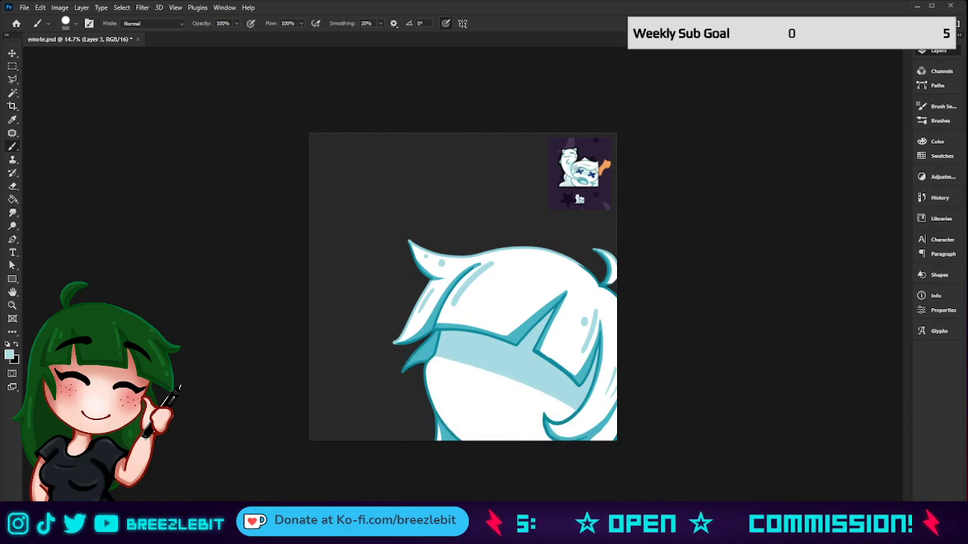
pyautogui.hotkey('ctrl', 'z')
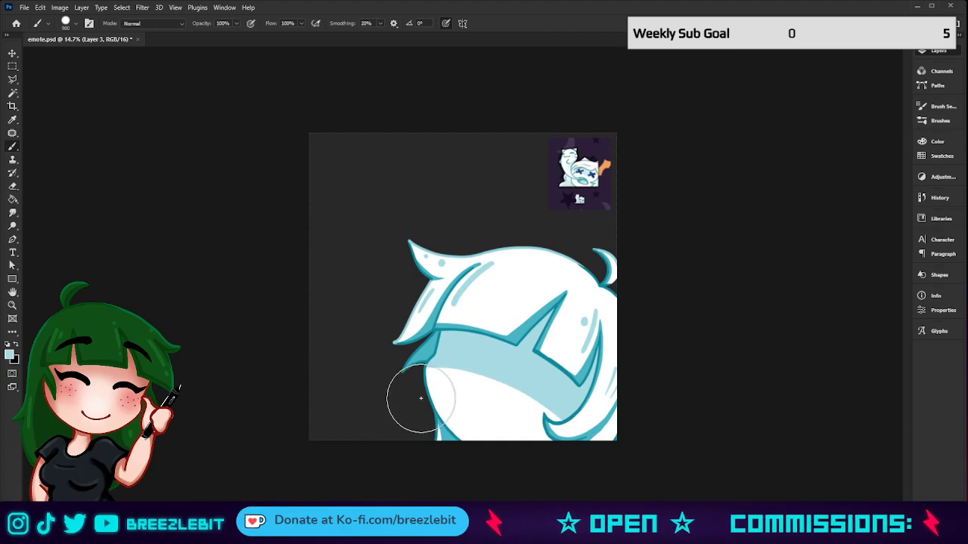
pyautogui.moveTo(420, 399)
pyautogui.mouseDown()
pyautogui.moveTo(496, 401)
pyautogui.moveTo(549, 444)
pyautogui.mouseUp()
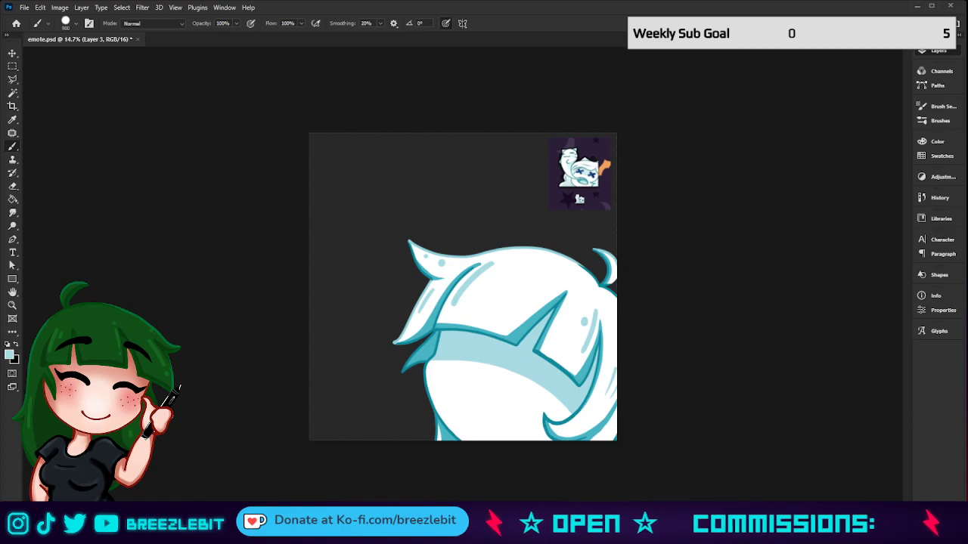
pyautogui.hotkey('ctrl', 'z')
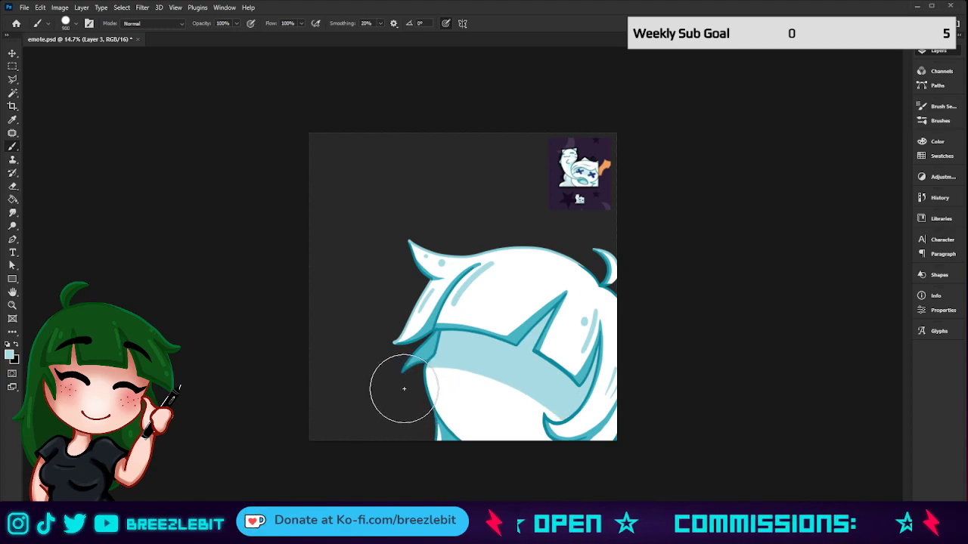
pyautogui.moveTo(403, 388)
pyautogui.mouseDown()
pyautogui.moveTo(539, 437)
pyautogui.moveTo(582, 476)
pyautogui.mouseUp()
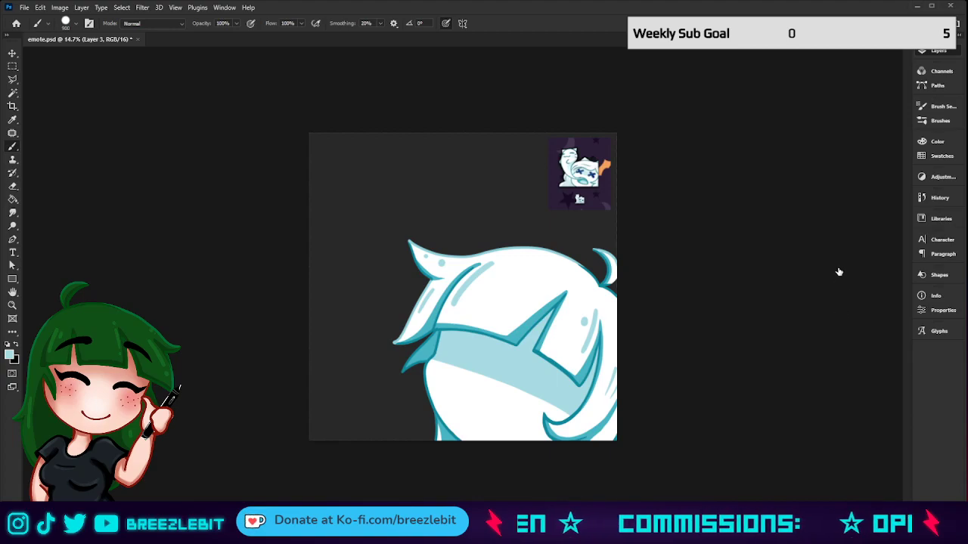
# Add a layer named Xeyes and paint two black X eyes across the fringe shadow with a 100 px brush.
pyautogui.click(868, 345)
pyautogui.click(879, 390)
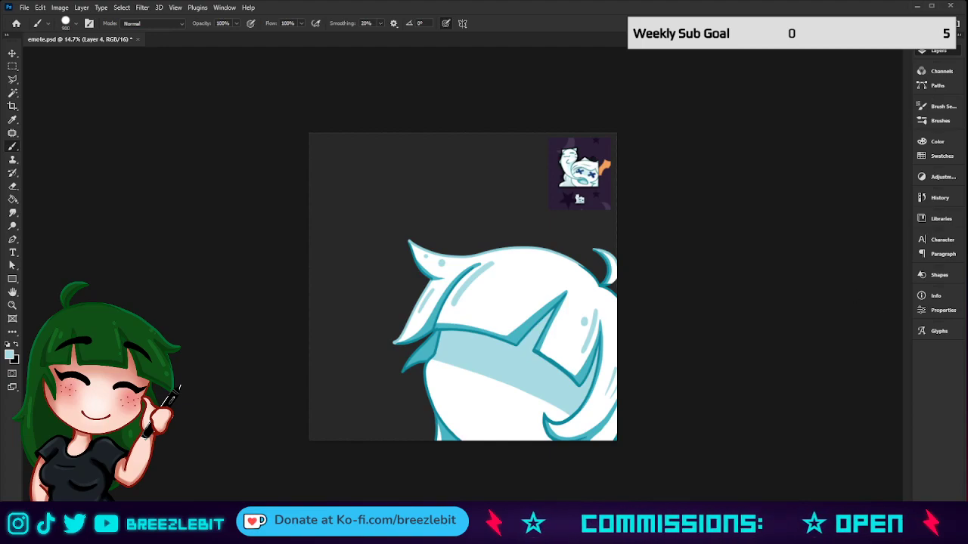
pyautogui.hotkey('alt', '[')
pyautogui.press('d')
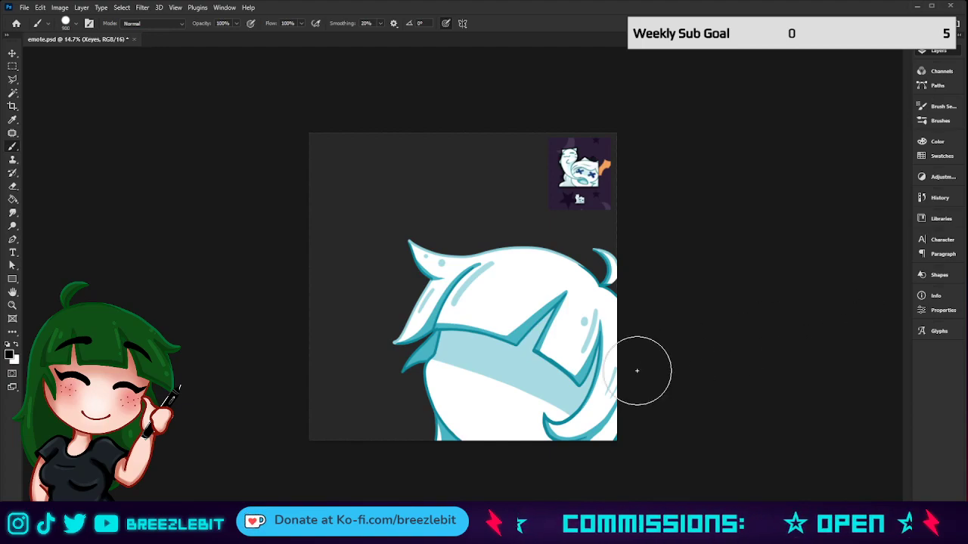
pyautogui.press('[')
pyautogui.press('[')
pyautogui.press('[')
pyautogui.press('[')
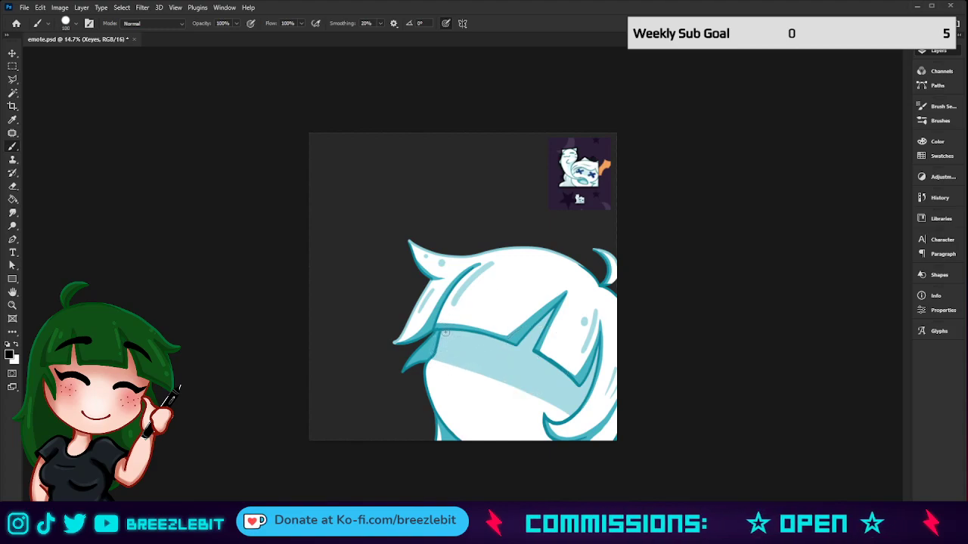
pyautogui.moveTo(443, 331); pyautogui.dragTo(476, 363)
pyautogui.moveTo(443, 330)
pyautogui.mouseDown()
pyautogui.moveTo(475, 367)
pyautogui.moveTo(433, 350)
pyautogui.mouseUp()
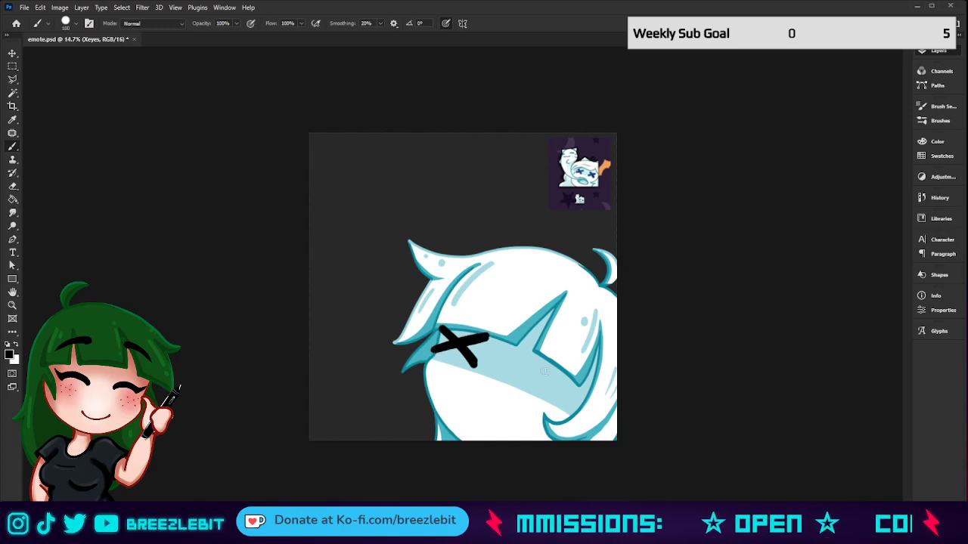
pyautogui.moveTo(520, 348); pyautogui.dragTo(555, 398)
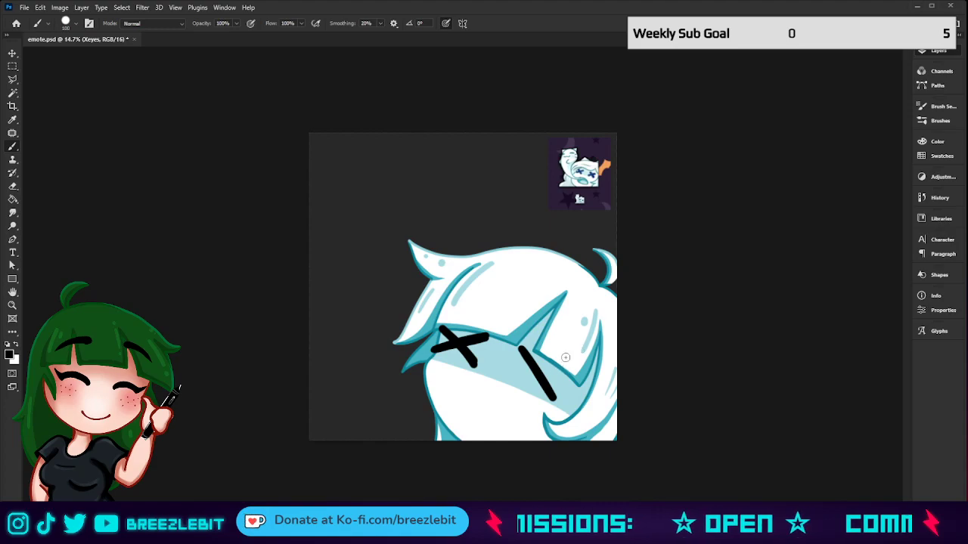
pyautogui.moveTo(569, 363)
pyautogui.mouseDown()
pyautogui.moveTo(509, 376)
pyautogui.moveTo(571, 361)
pyautogui.mouseUp()
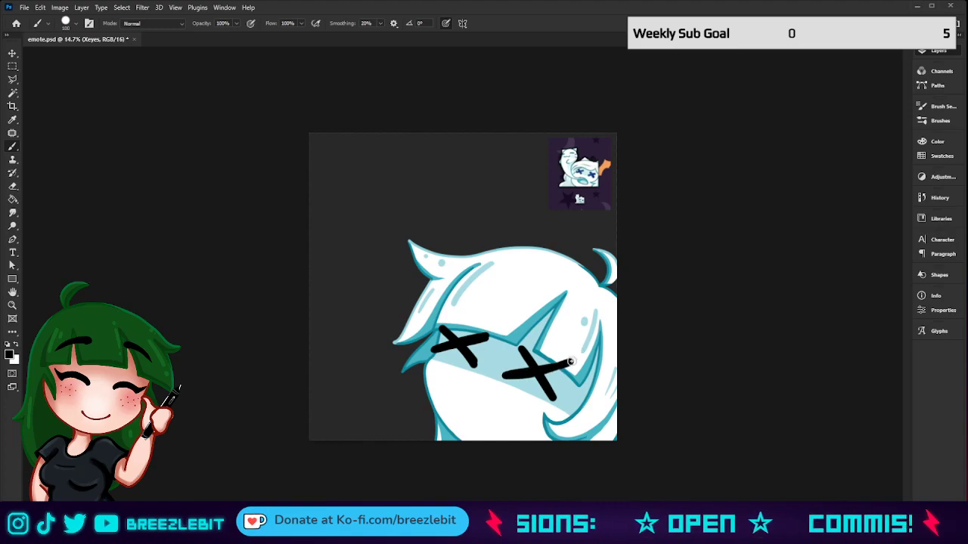
# Thicken the strokes of both X eyes with more black paint.
pyautogui.press('z')
pyautogui.moveTo(524, 375); pyautogui.dragTo(497, 398)
pyautogui.press('b')
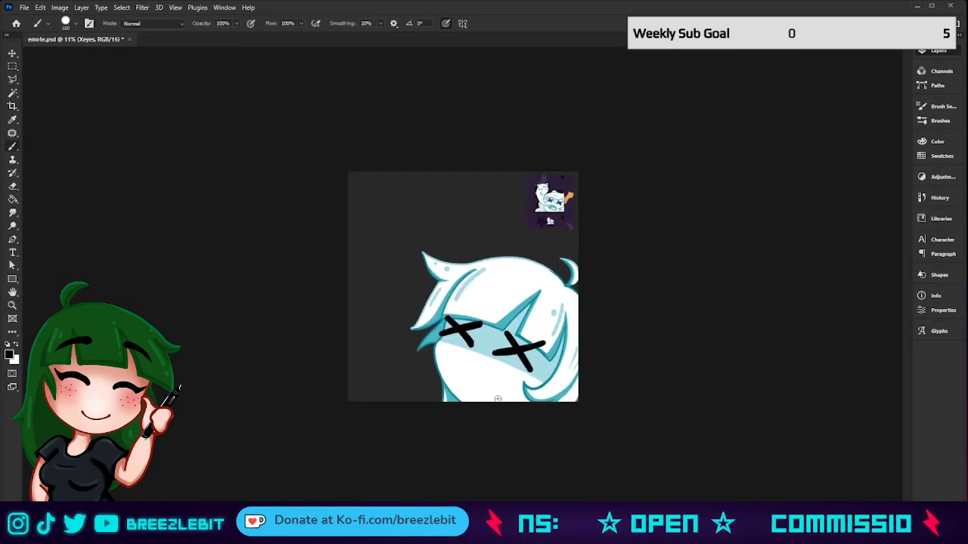
pyautogui.moveTo(464, 330)
pyautogui.mouseDown()
pyautogui.moveTo(473, 345)
pyautogui.moveTo(475, 328)
pyautogui.moveTo(443, 337)
pyautogui.mouseUp()
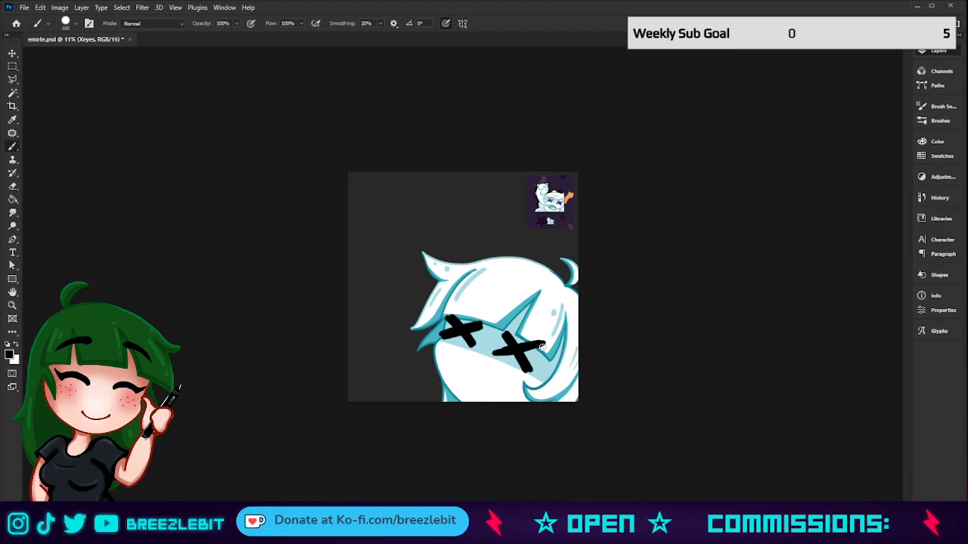
# Rotate the pair of X eyes by about -4.85° and apply the transform.
pyautogui.press('z')
pyautogui.moveTo(529, 326)
pyautogui.mouseDown()
pyautogui.moveTo(454, 325)
pyautogui.moveTo(522, 313)
pyautogui.moveTo(505, 320)
pyautogui.moveTo(532, 335)
pyautogui.mouseUp()
pyautogui.hotkey('ctrl', 't')
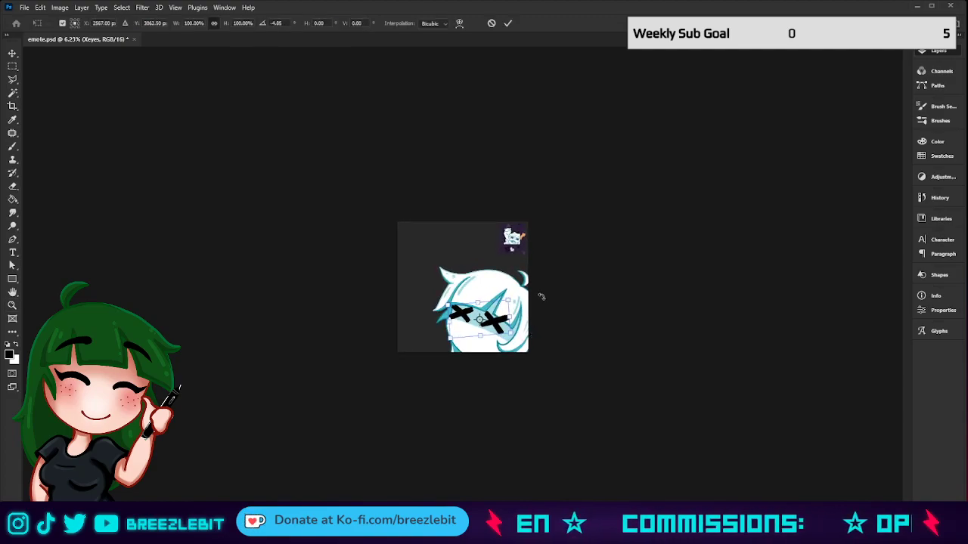
pyautogui.click(508, 23)
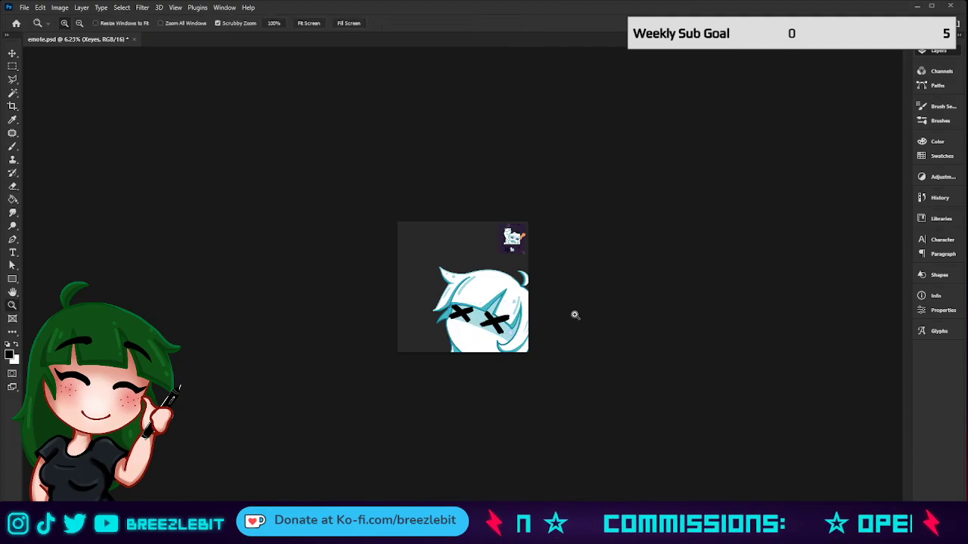
pyautogui.press('l')
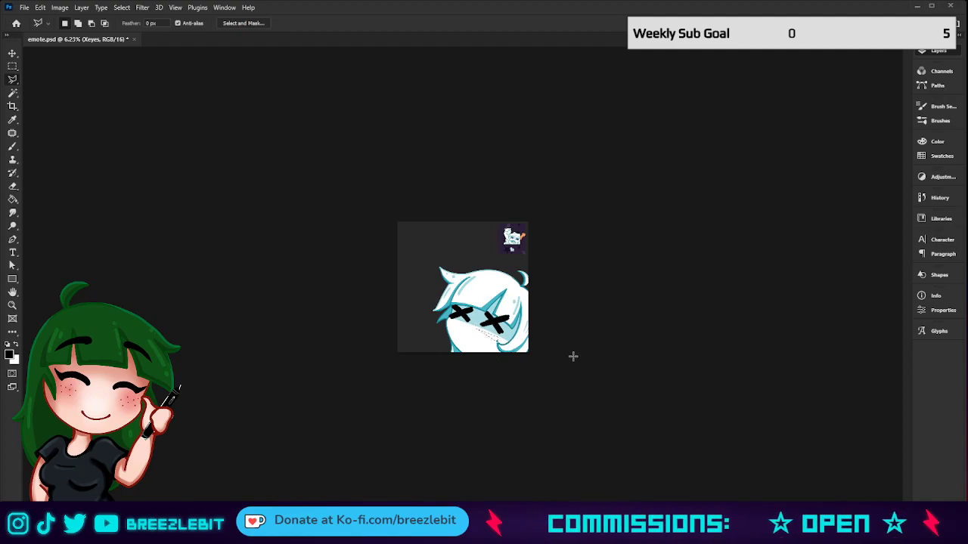
pyautogui.press('z')
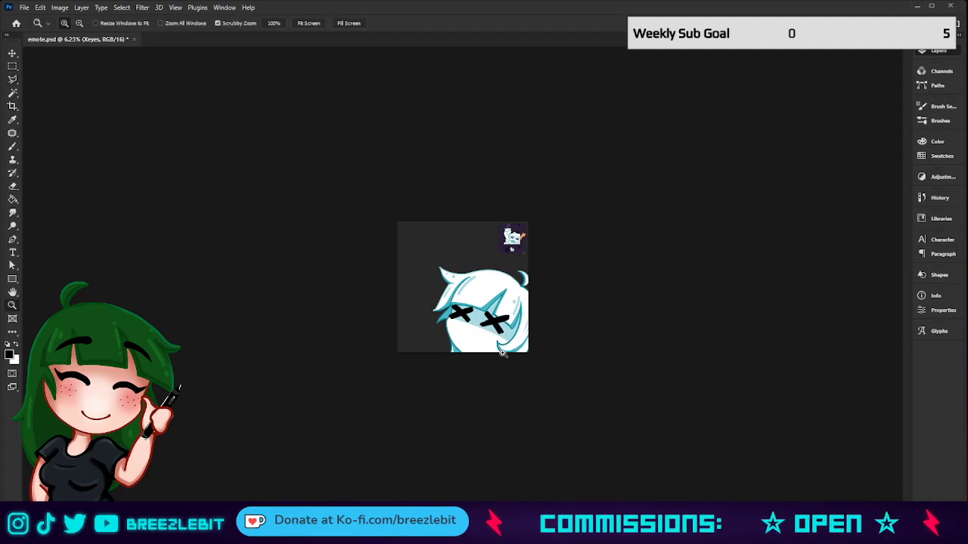
pyautogui.click(503, 353)
pyautogui.press('b')
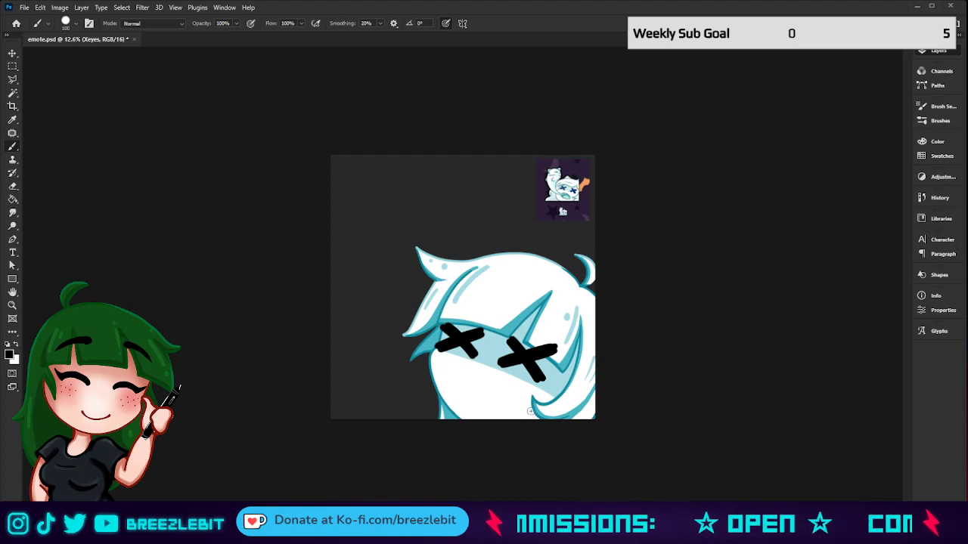
# Add a layer named mouf and prepare a black 45 px brush for painting on it.
pyautogui.press('z')
pyautogui.moveTo(499, 411); pyautogui.dragTo(520, 415)
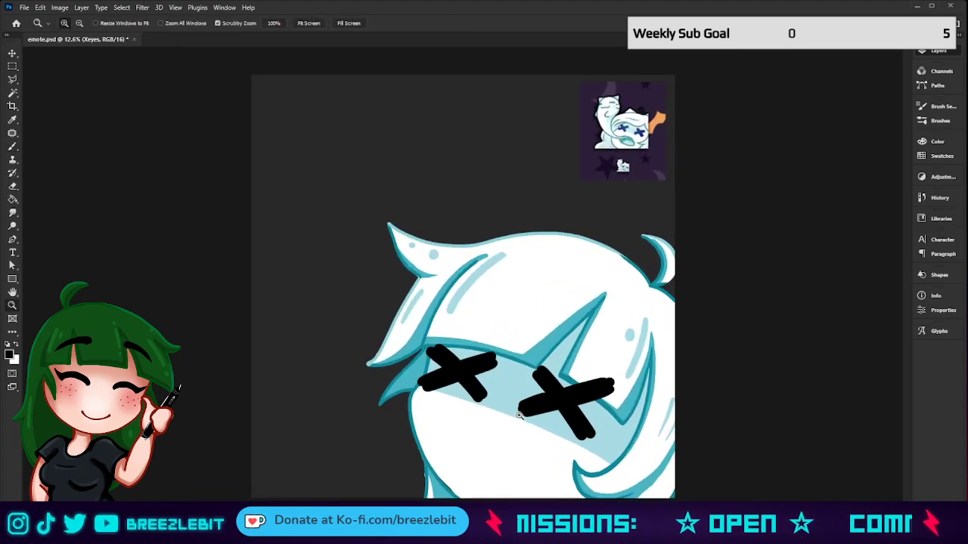
pyautogui.click(880, 498)
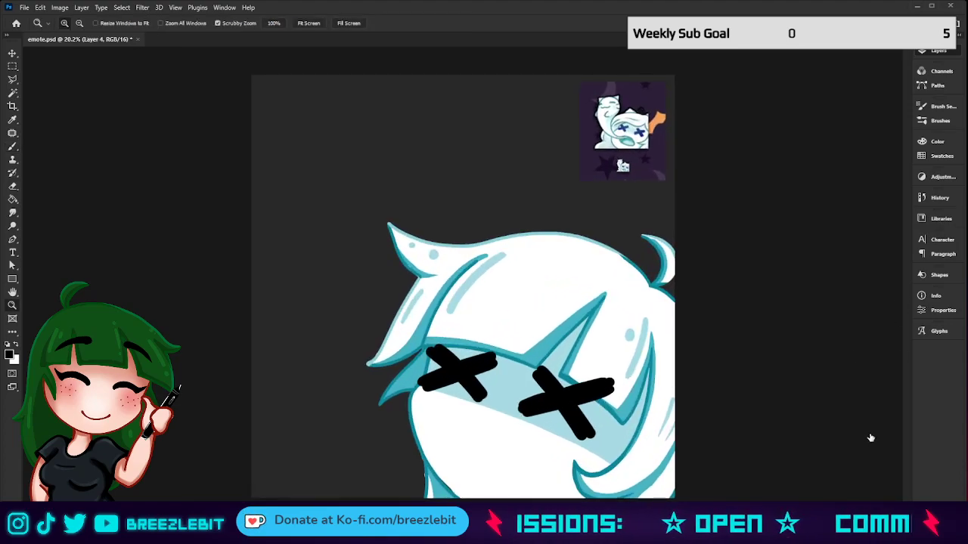
pyautogui.click(864, 282)
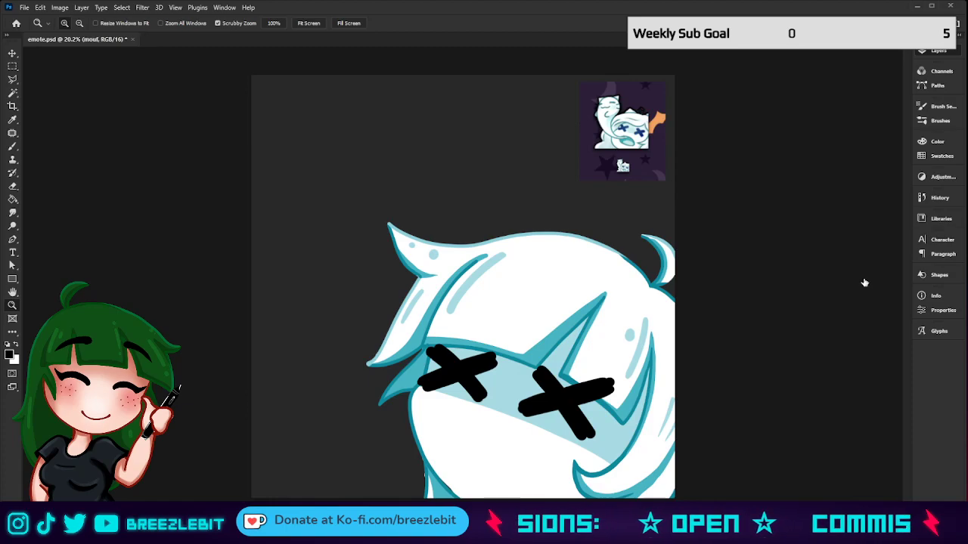
pyautogui.press('i')
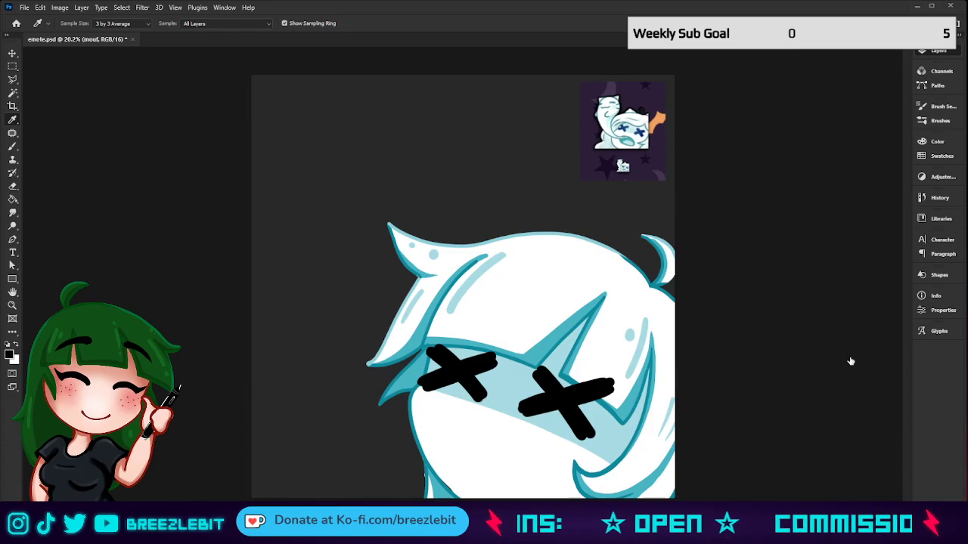
pyautogui.click(838, 397)
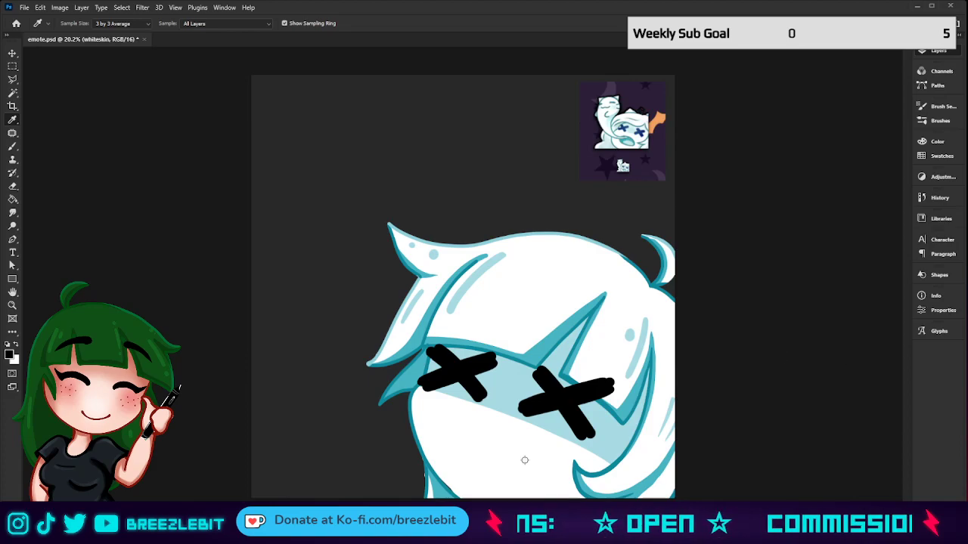
pyautogui.click(525, 460)
pyautogui.press('b')
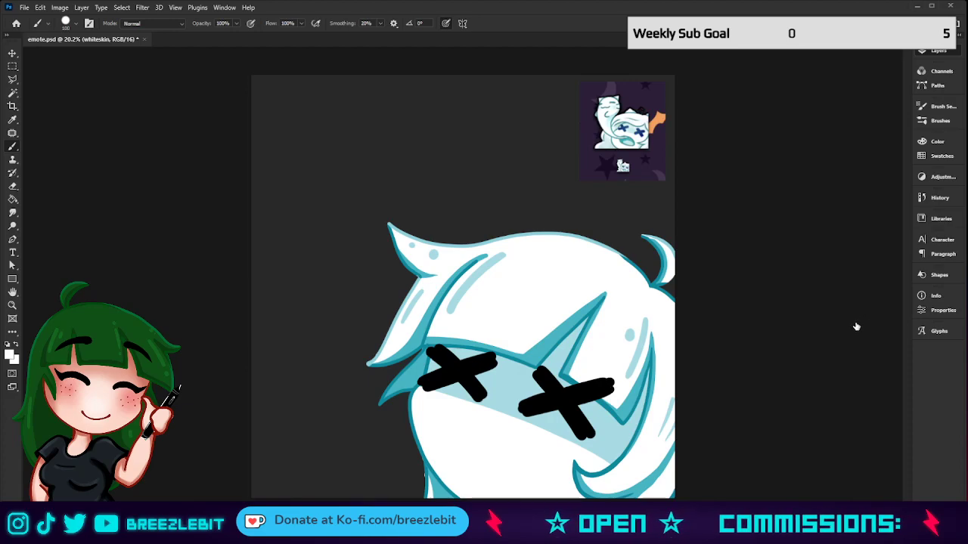
pyautogui.click(843, 294)
pyautogui.click(835, 305)
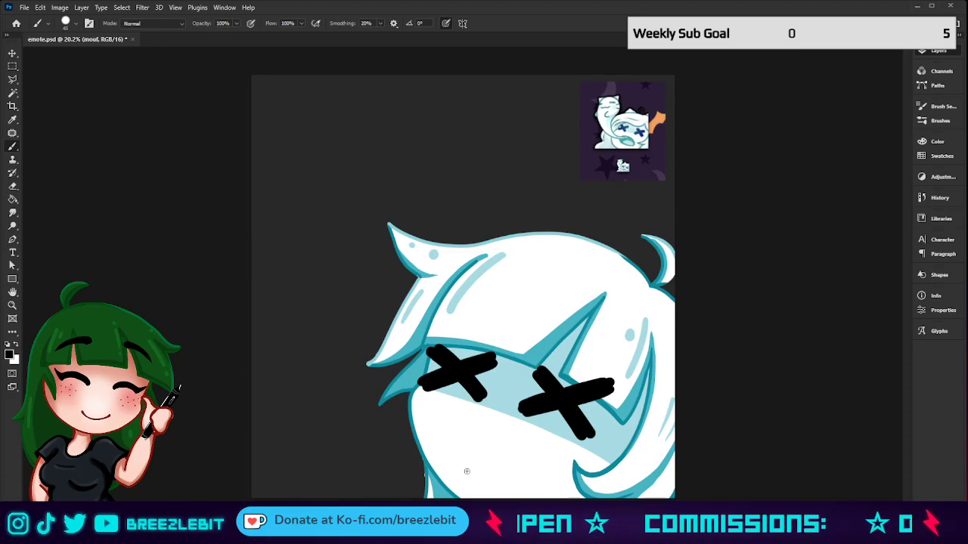
pyautogui.moveTo(466, 471)
pyautogui.mouseDown()
pyautogui.moveTo(442, 438)
pyautogui.moveTo(459, 424)
pyautogui.moveTo(523, 440)
pyautogui.moveTo(536, 460)
pyautogui.mouseUp()
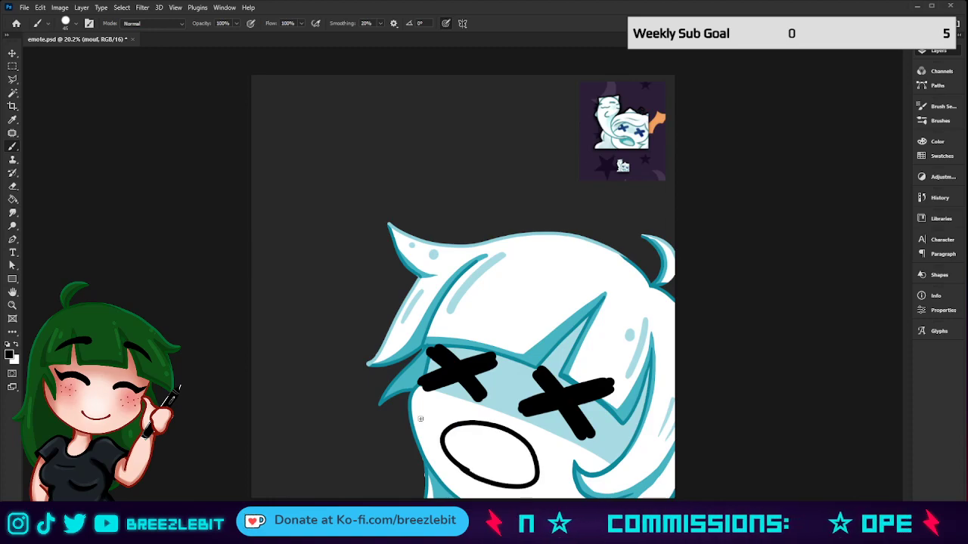
pyautogui.press('z')
pyautogui.moveTo(543, 454); pyautogui.dragTo(562, 465)
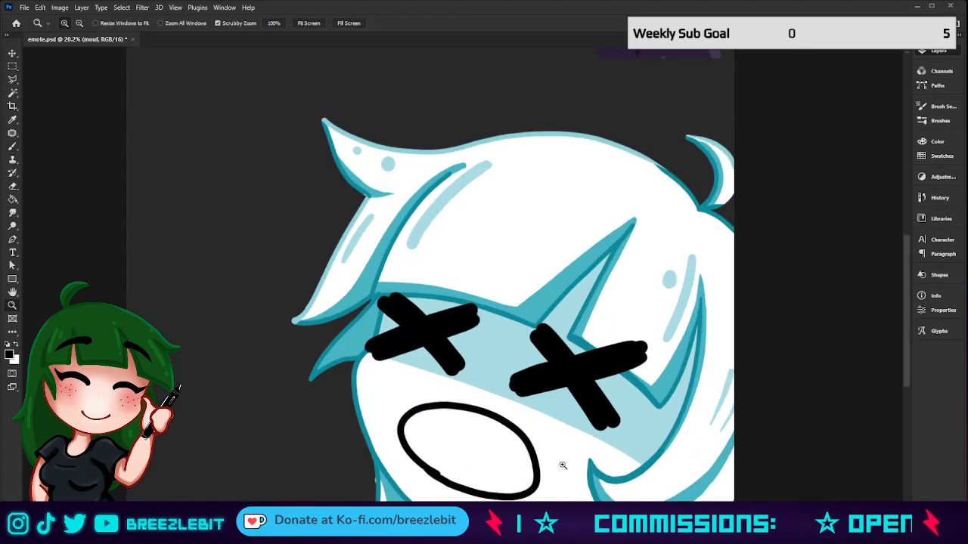
pyautogui.hotkey('ctrl', 'z')
# Draw a tilted bean-shaped open mouth outline in black below the X eyes, thickening its outer and lower edges.
pyautogui.press('b')
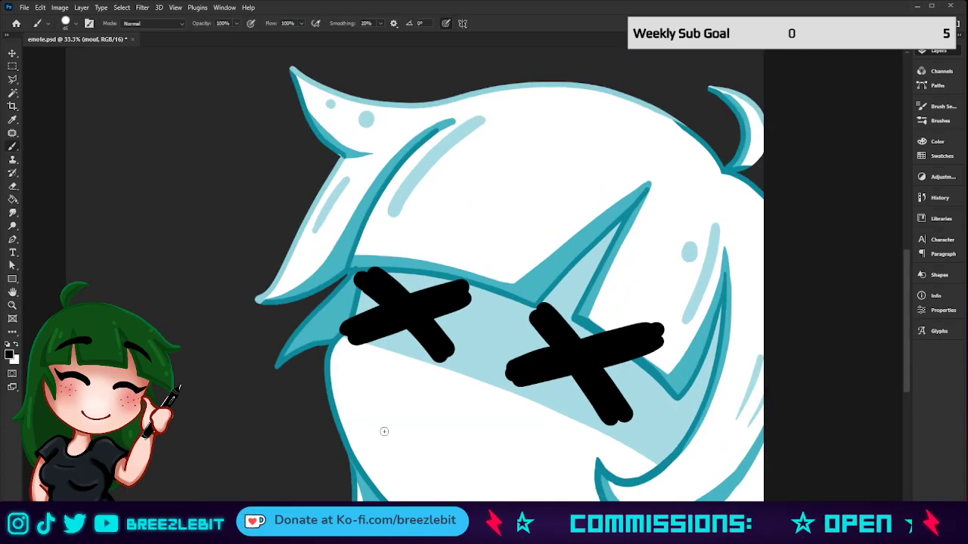
pyautogui.moveTo(375, 432)
pyautogui.mouseDown()
pyautogui.moveTo(423, 394)
pyautogui.moveTo(458, 398)
pyautogui.mouseUp()
pyautogui.moveTo(562, 463)
pyautogui.mouseDown()
pyautogui.moveTo(560, 489)
pyautogui.moveTo(538, 500)
pyautogui.mouseUp()
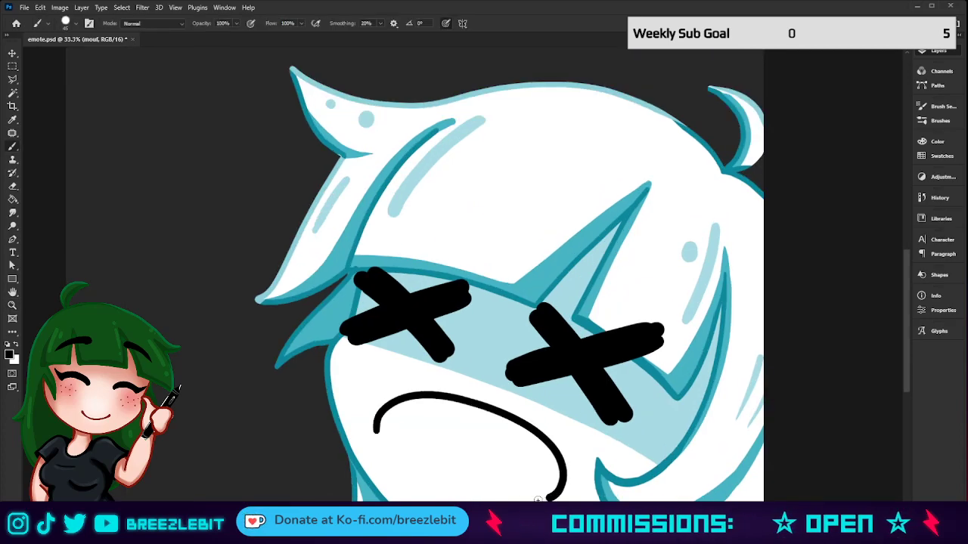
pyautogui.moveTo(476, 484)
pyautogui.mouseDown()
pyautogui.moveTo(390, 456)
pyautogui.moveTo(375, 435)
pyautogui.moveTo(382, 406)
pyautogui.mouseUp()
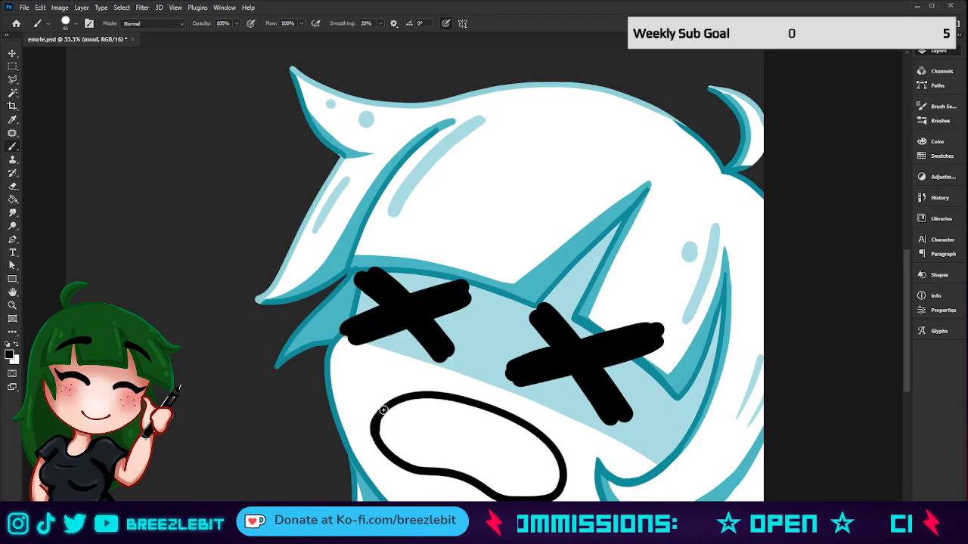
pyautogui.moveTo(387, 406)
pyautogui.mouseDown()
pyautogui.moveTo(394, 460)
pyautogui.moveTo(482, 488)
pyautogui.mouseUp()
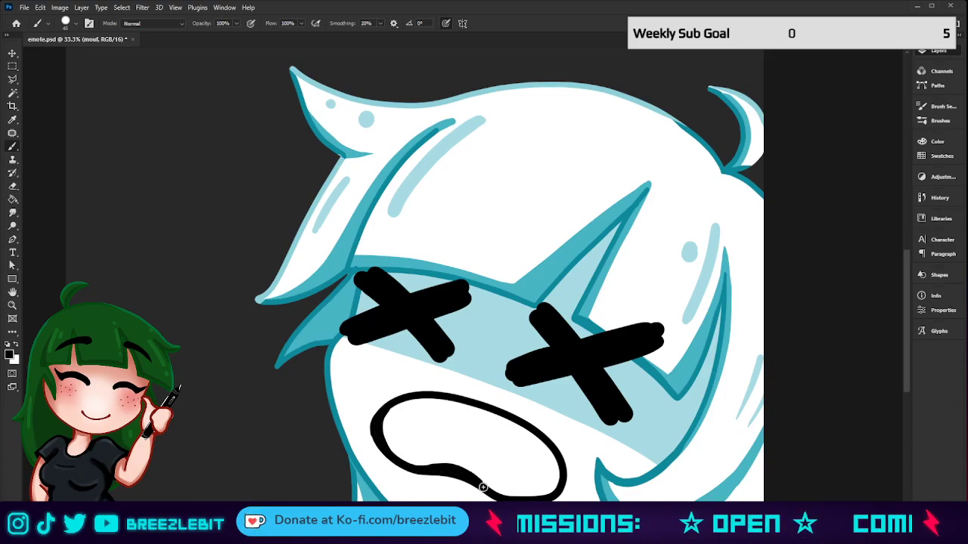
# Even out the thick spots along the mouth outline with a much smaller tool tip.
pyautogui.press('z')
pyautogui.moveTo(583, 451)
pyautogui.mouseDown()
pyautogui.moveTo(521, 456)
pyautogui.moveTo(570, 455)
pyautogui.mouseUp()
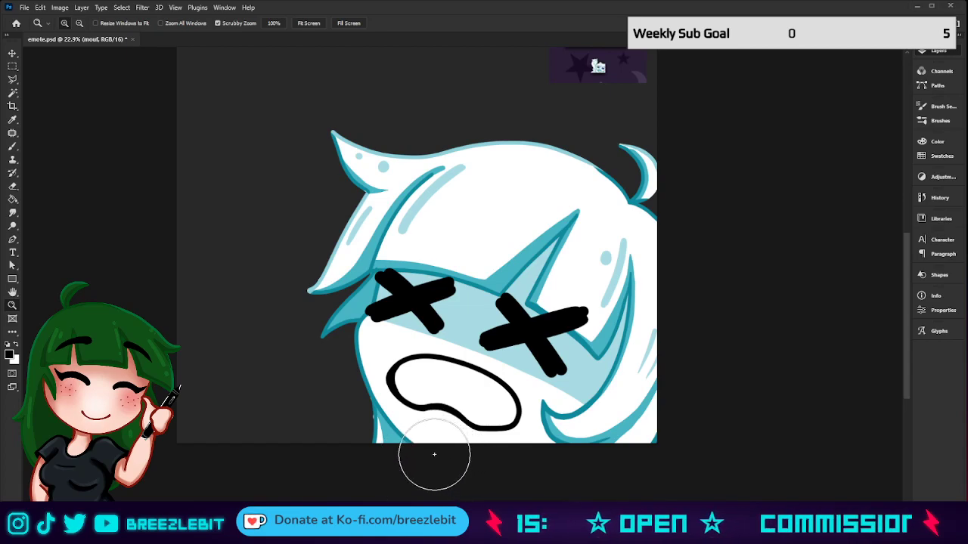
pyautogui.press('[')
pyautogui.press('[')
pyautogui.press('[')
pyautogui.press('[')
pyautogui.press('[')
pyautogui.press('[')
pyautogui.press('[')
pyautogui.press('[')
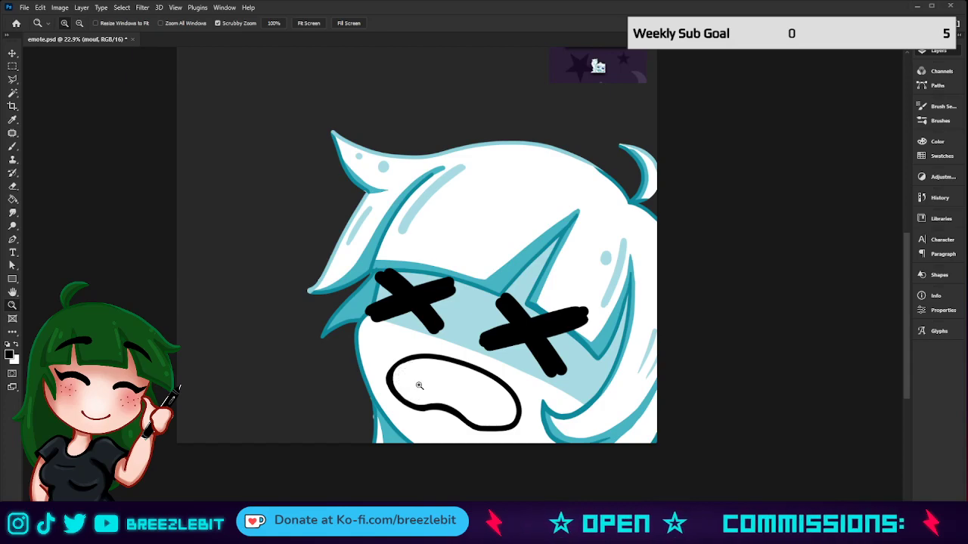
# Examine the whole emote at a very small size to judge how the eyes and mouth read.
pyautogui.moveTo(428, 393); pyautogui.dragTo(355, 389)
pyautogui.moveTo(540, 409); pyautogui.dragTo(527, 410)
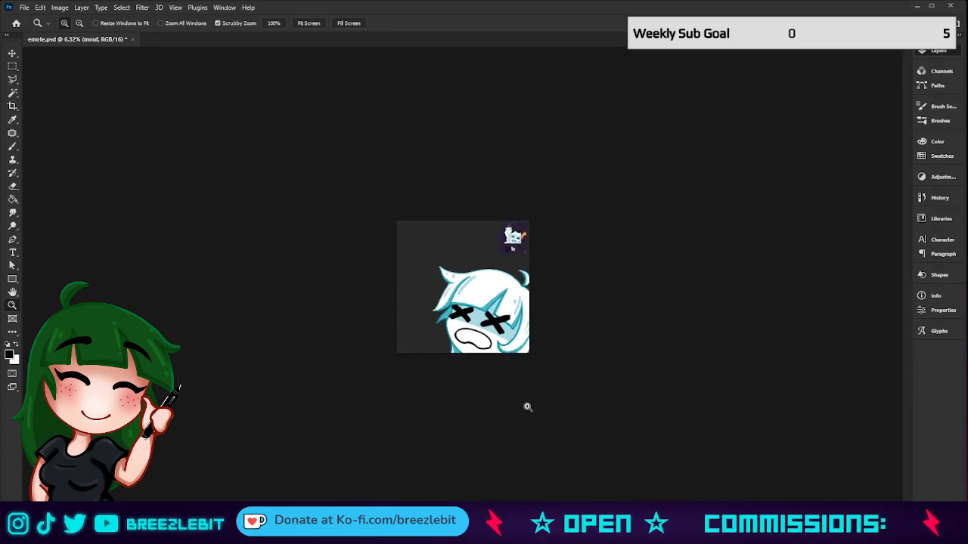
pyautogui.moveTo(526, 366); pyautogui.dragTo(502, 375)
pyautogui.scroll(-3, 502, 375)
pyautogui.scroll(1, 510, 370)
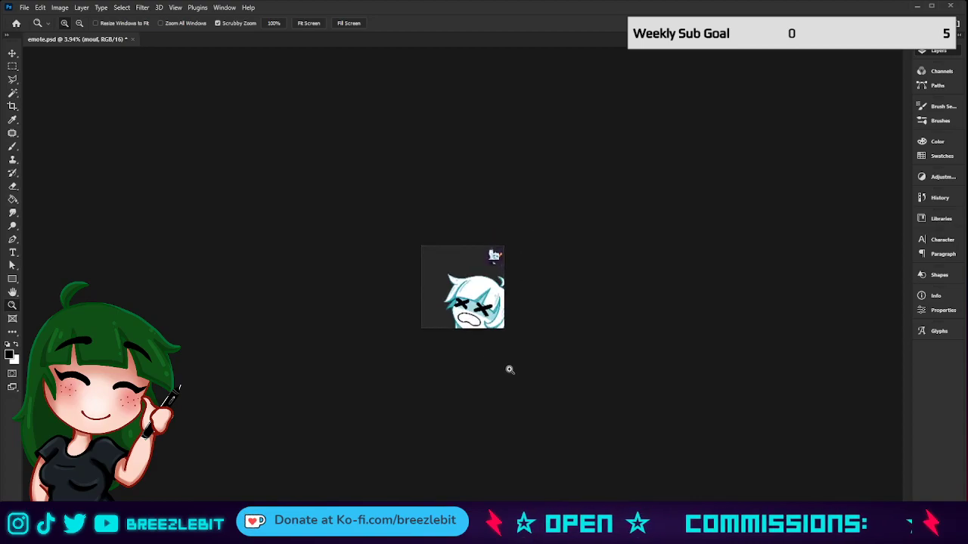
pyautogui.hotkey('ctrl', 't')
pyautogui.press('Escape')
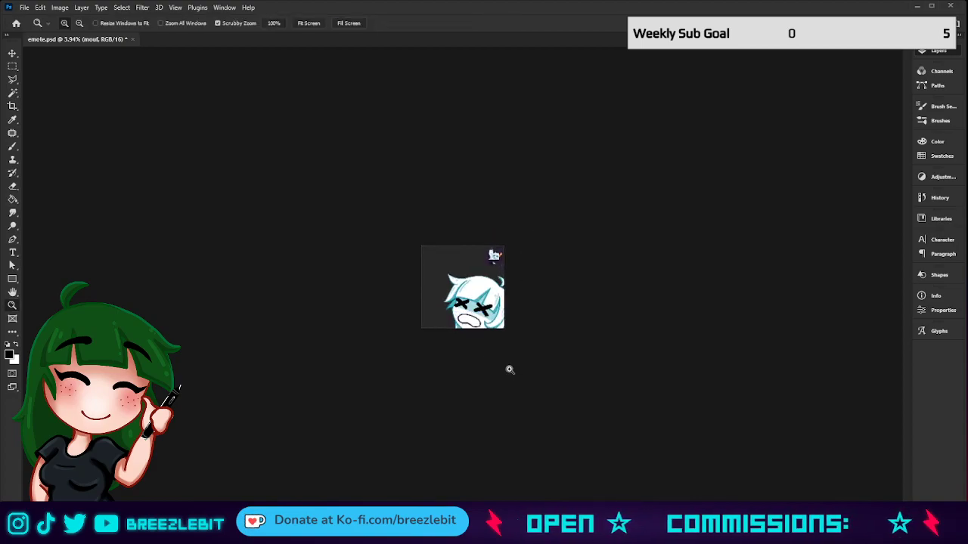
pyautogui.scroll(5, 614, 254)
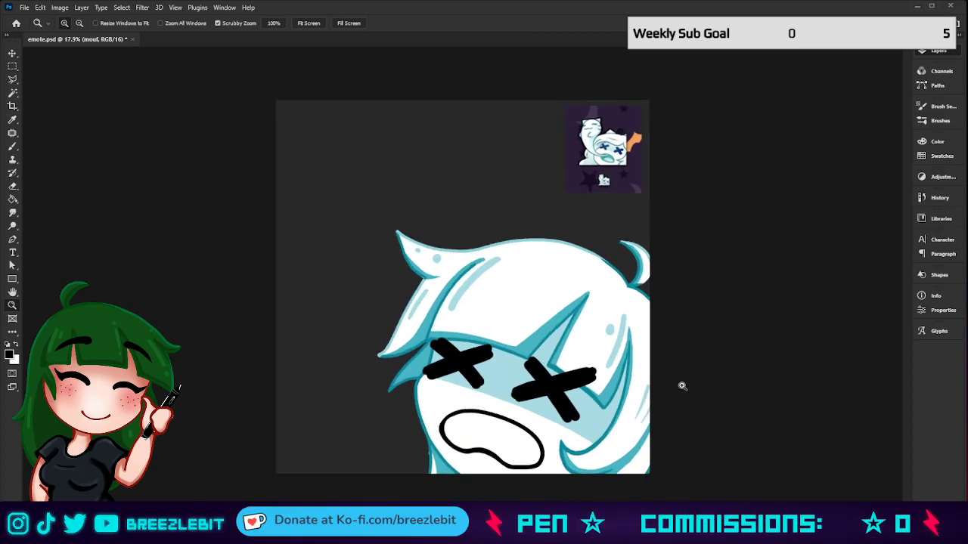
# Transform the mouth to about 99% width, 104.9% height, -1.1° rotation and -5.7° horizontal skew, and apply it.
pyautogui.hotkey('ctrl', 't')
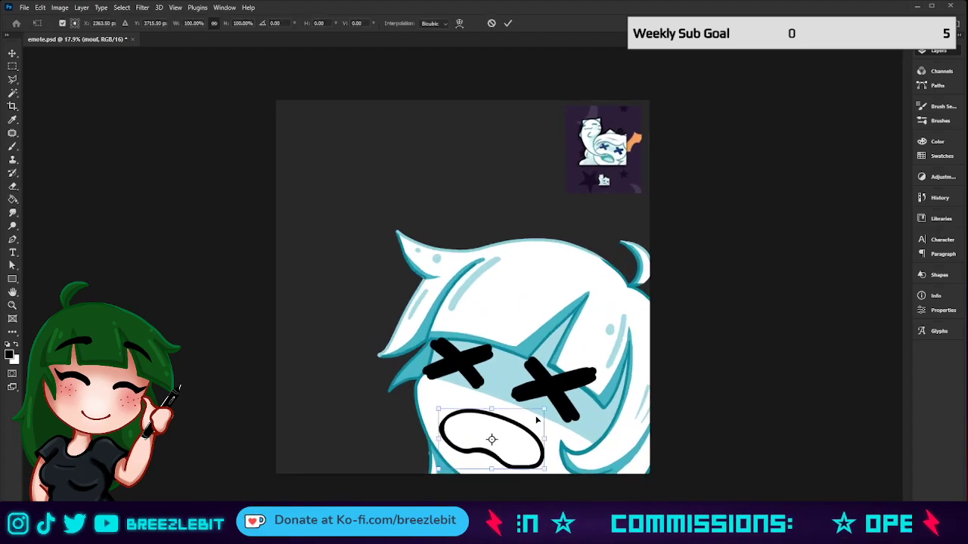
pyautogui.moveTo(440, 412)
pyautogui.mouseDown()
pyautogui.moveTo(449, 412)
pyautogui.moveTo(449, 393)
pyautogui.moveTo(443, 407)
pyautogui.mouseUp()
pyautogui.moveTo(542, 467); pyautogui.dragTo(542, 469)
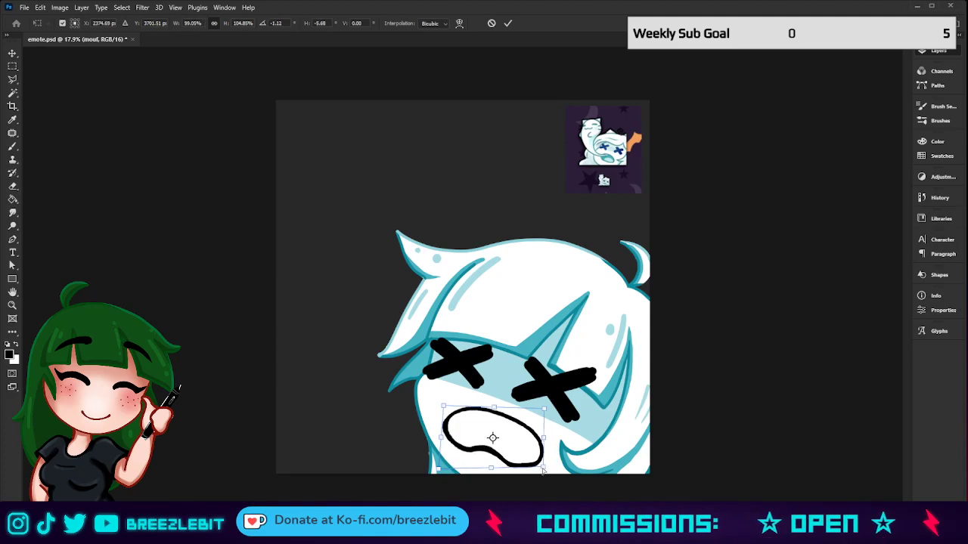
pyautogui.click(507, 22)
pyautogui.press('z')
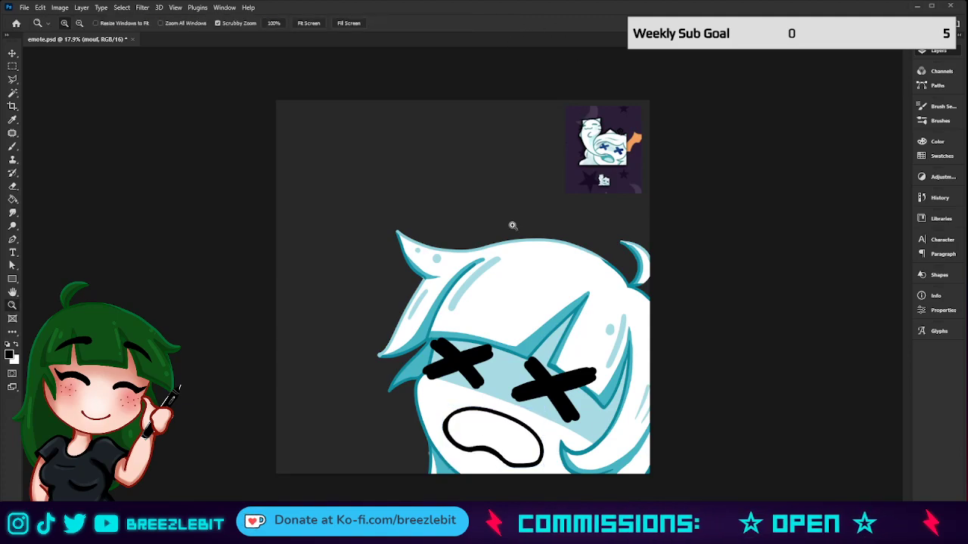
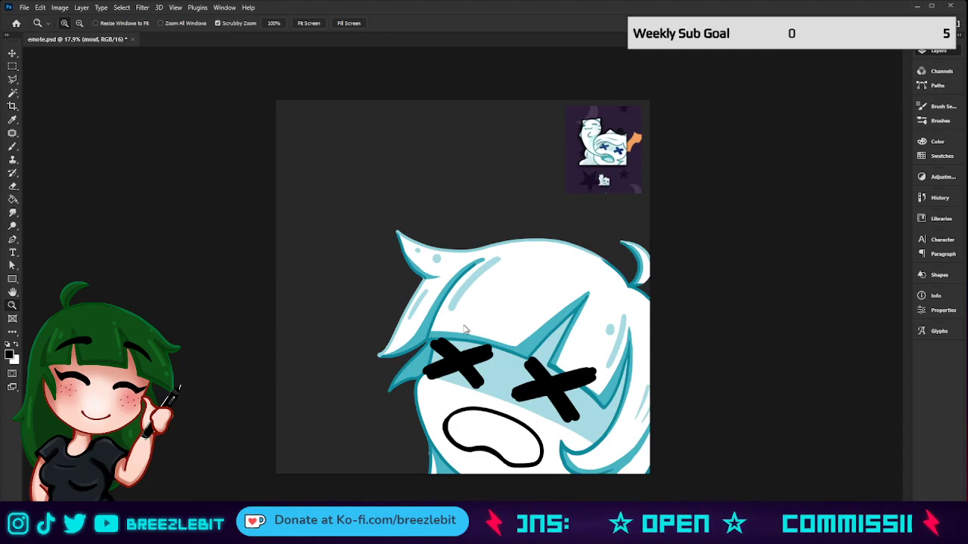
# Recolour the black mouth outline dark teal to match the hair and face outlines.
pyautogui.press('h')
pyautogui.hotkey('ctrl', 'z')
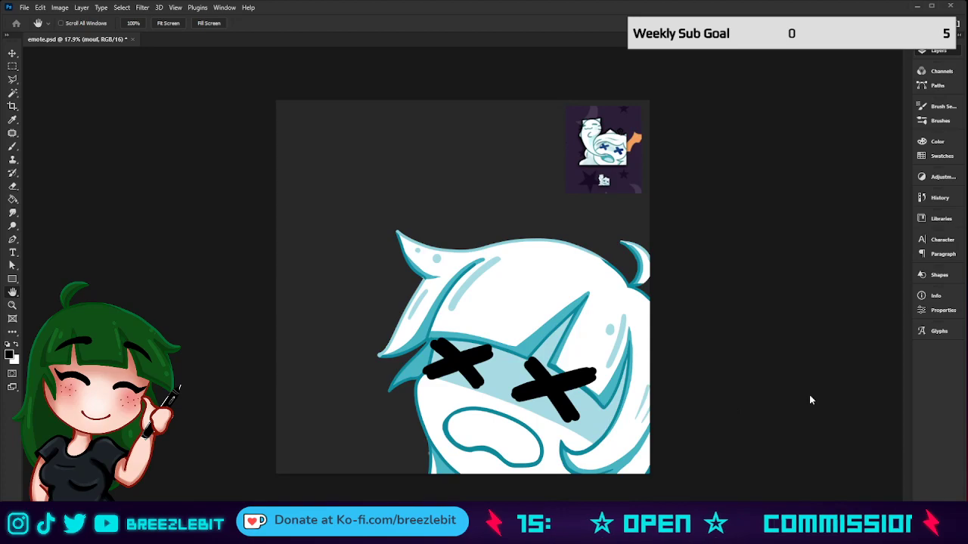
pyautogui.press('z')
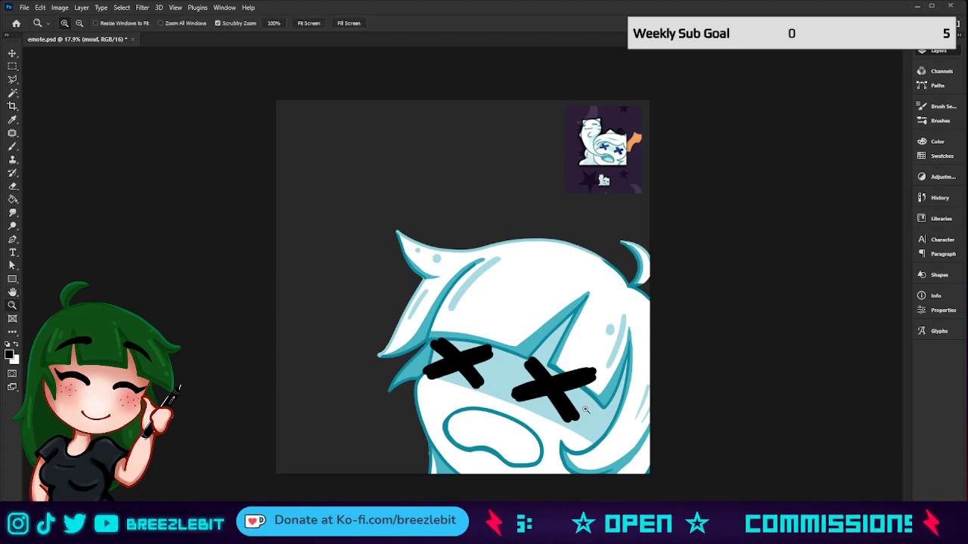
# Create a new layer for the mouth interior and name it insidemouf.
pyautogui.moveTo(586, 409); pyautogui.dragTo(606, 413)
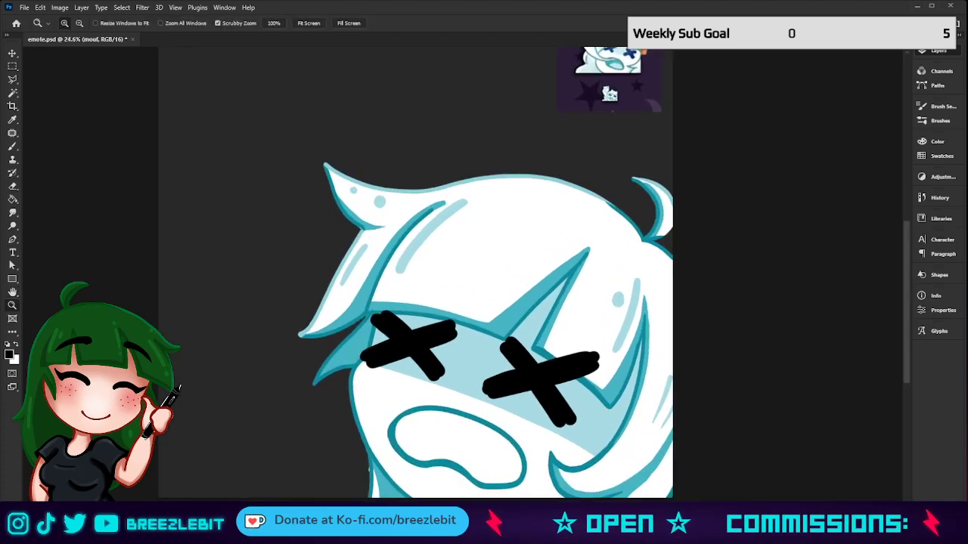
pyautogui.click(833, 327)
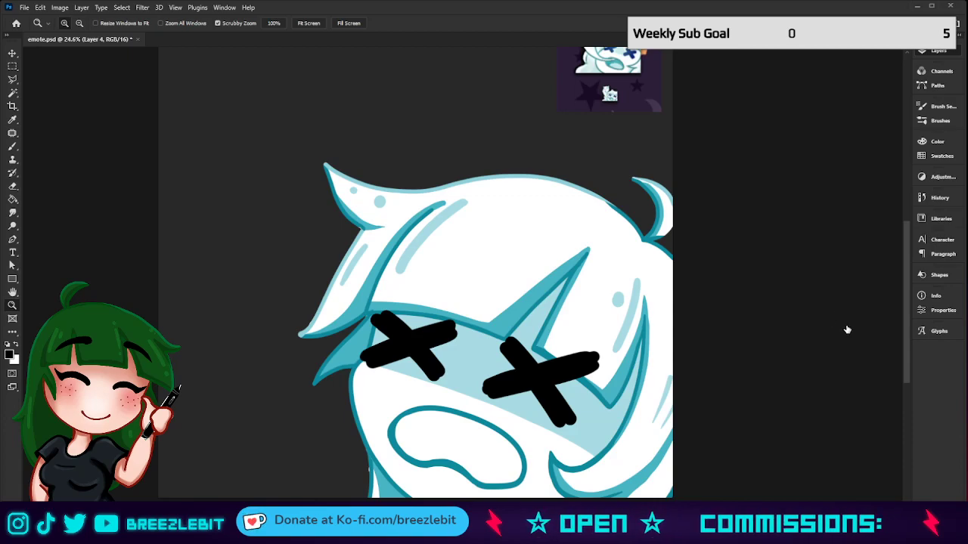
pyautogui.hotkey('alt', '[')
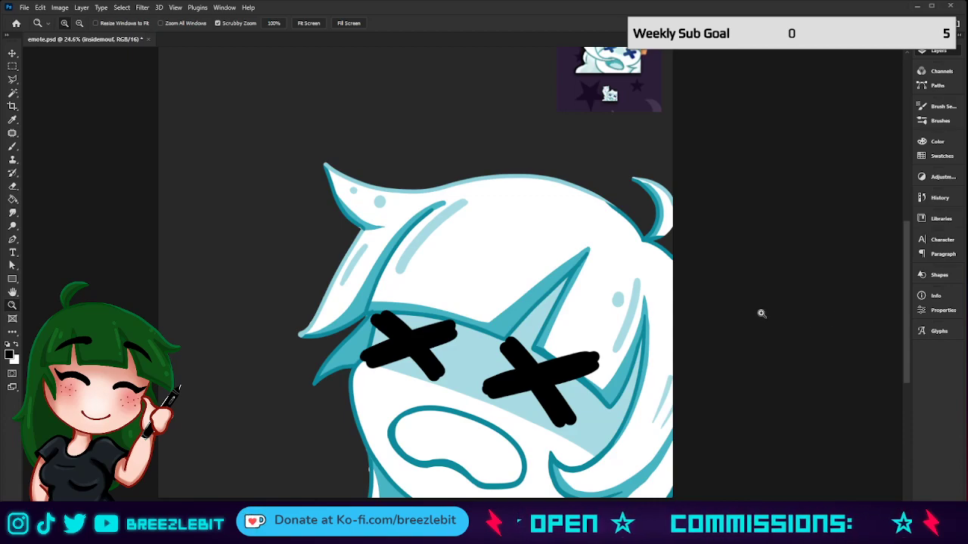
# Fill the inside of the mouth with the mid-teal sampled from the hair shading, using a size 200 brush.
pyautogui.press('i')
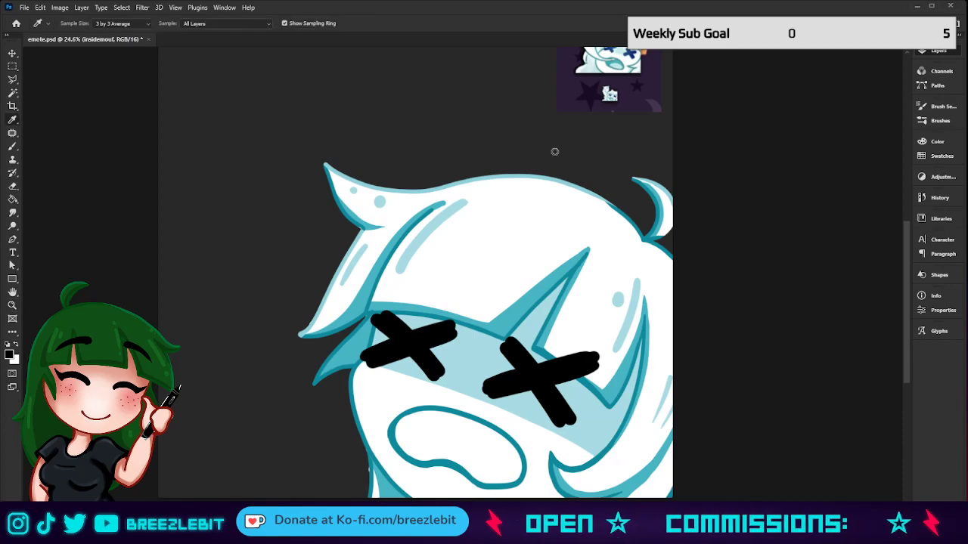
pyautogui.click(541, 340)
pyautogui.press('b')
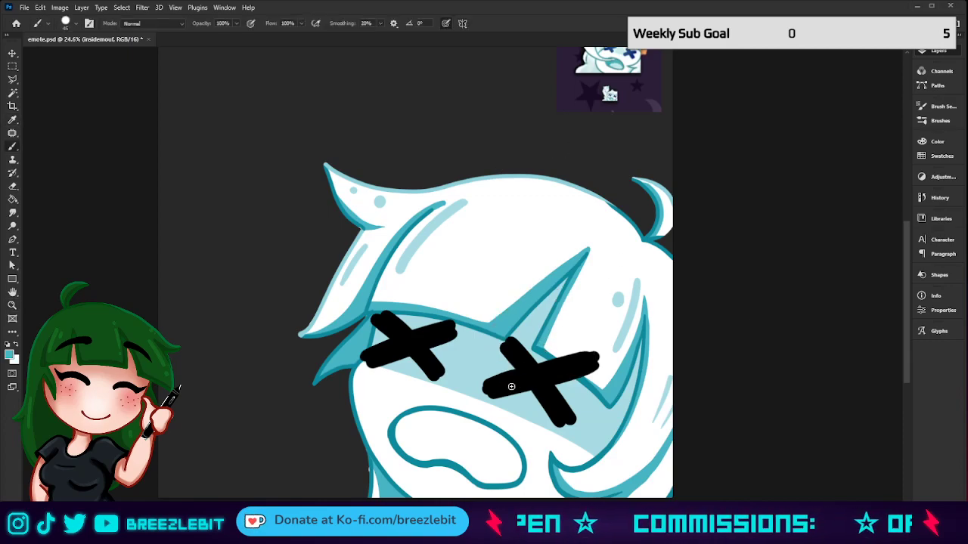
pyautogui.press(']')
pyautogui.press(']')
pyautogui.press(']')
pyautogui.press(']')
pyautogui.press(']')
pyautogui.press(']')
pyautogui.moveTo(421, 447)
pyautogui.mouseDown()
pyautogui.moveTo(455, 426)
pyautogui.moveTo(502, 450)
pyautogui.moveTo(510, 471)
pyautogui.moveTo(470, 459)
pyautogui.moveTo(478, 466)
pyautogui.moveTo(487, 472)
pyautogui.moveTo(479, 448)
pyautogui.moveTo(424, 441)
pyautogui.mouseUp()
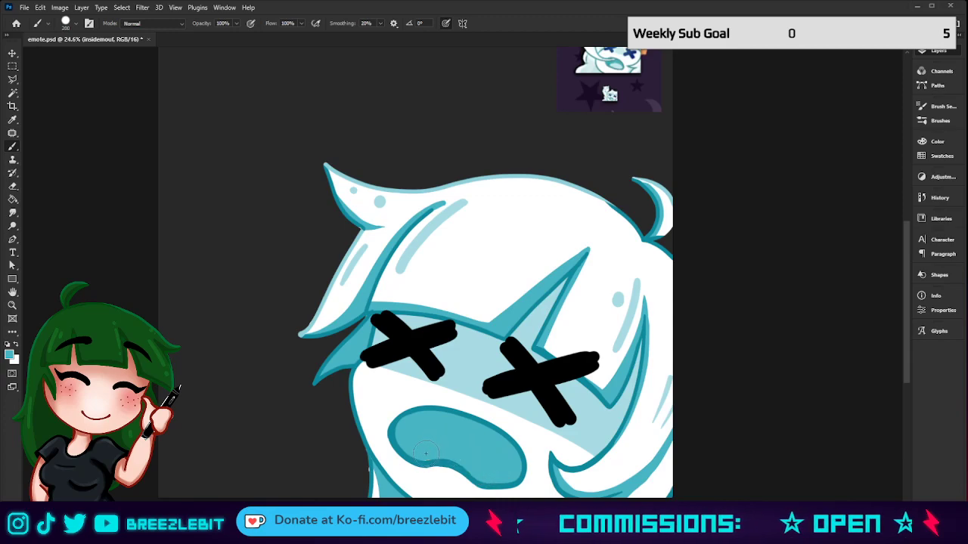
# Paint a tongue along the mouth's lower edge in the pale teal sampled from the fringe shadow.
pyautogui.keyDown('alt'); pyautogui.click(466, 371); pyautogui.keyUp('alt')
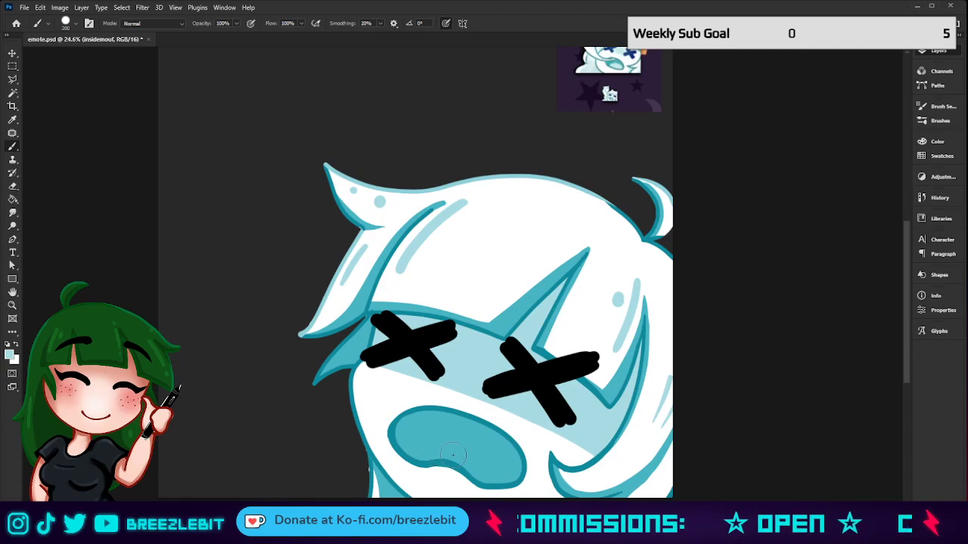
pyautogui.moveTo(436, 458)
pyautogui.mouseDown()
pyautogui.moveTo(487, 469)
pyautogui.moveTo(432, 452)
pyautogui.moveTo(469, 450)
pyautogui.moveTo(494, 464)
pyautogui.moveTo(491, 477)
pyautogui.moveTo(407, 455)
pyautogui.moveTo(431, 480)
pyautogui.moveTo(477, 496)
pyautogui.moveTo(494, 395)
pyautogui.moveTo(447, 425)
pyautogui.moveTo(472, 394)
pyautogui.moveTo(502, 396)
pyautogui.moveTo(502, 378)
pyautogui.moveTo(457, 400)
pyautogui.moveTo(480, 405)
pyautogui.moveTo(494, 379)
pyautogui.moveTo(528, 411)
pyautogui.mouseUp()
pyautogui.press('z')
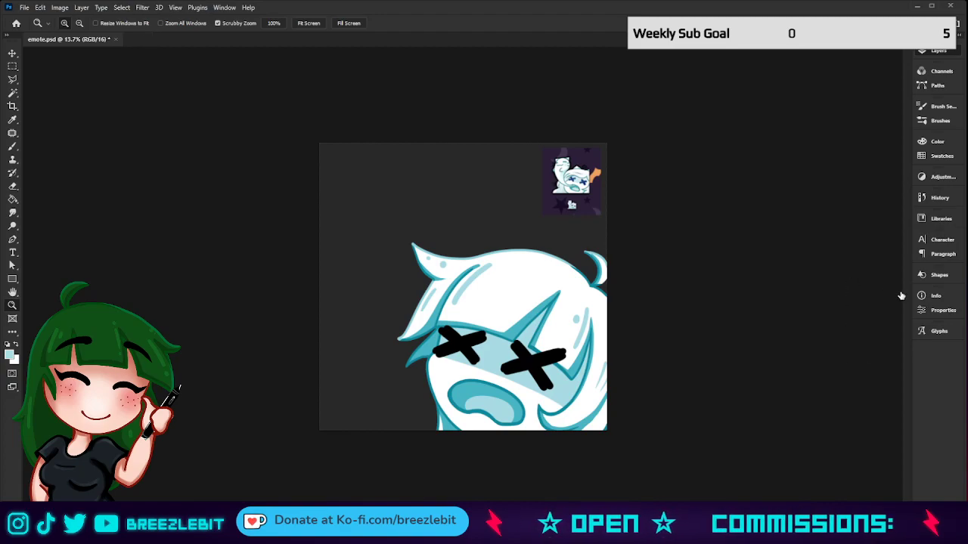
# Scale the mouth outline, interior and tongue together to about 88.5% and apply the transform.
pyautogui.hotkey('ctrl', 't')
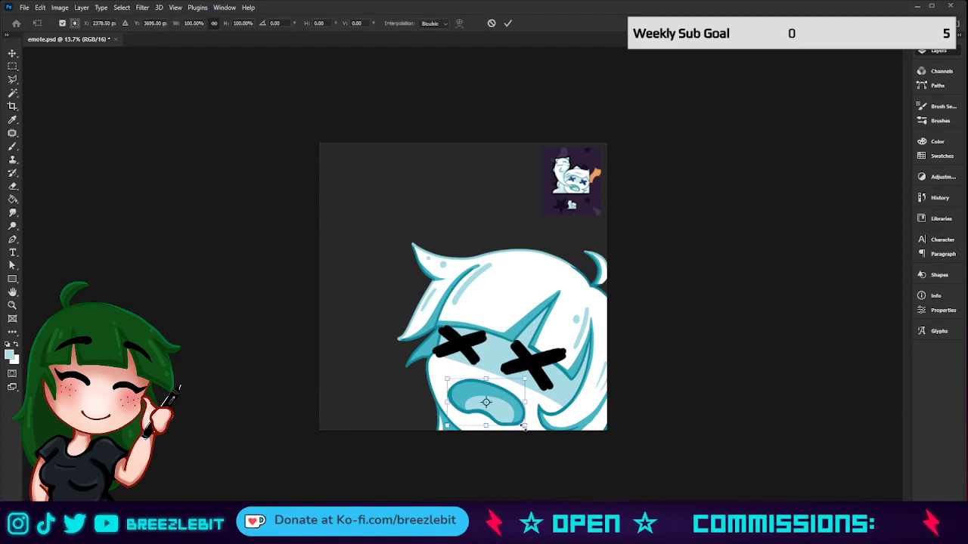
pyautogui.moveTo(524, 427); pyautogui.dragTo(503, 406)
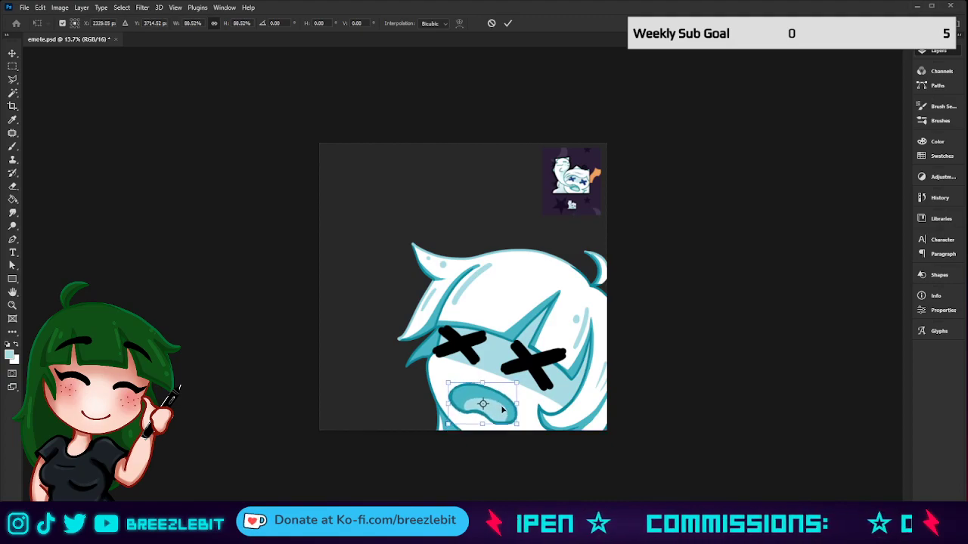
pyautogui.click(509, 23)
# Blur the lower edge of the fringe shadow across the face on Layer 3.
pyautogui.press('z')
pyautogui.moveTo(666, 361); pyautogui.dragTo(583, 384)
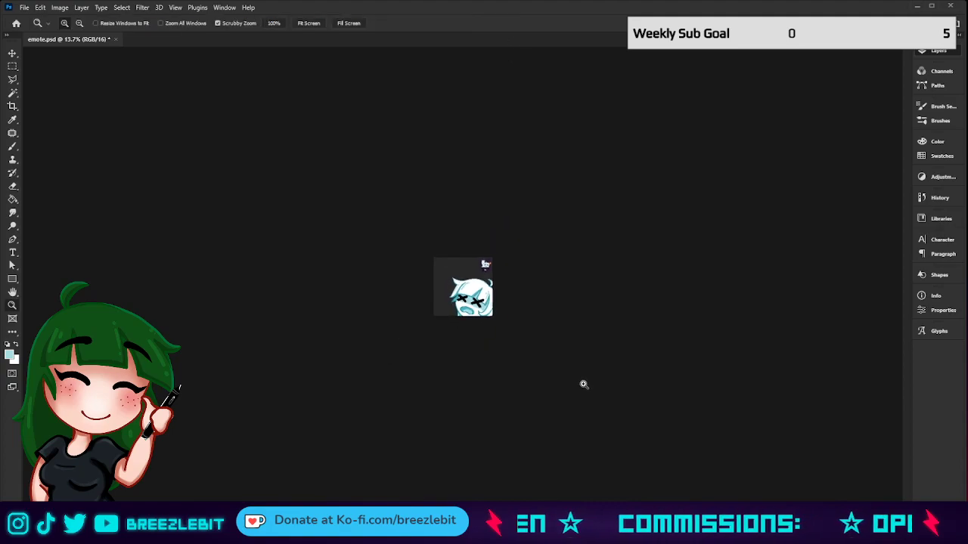
pyautogui.moveTo(541, 328); pyautogui.dragTo(664, 412)
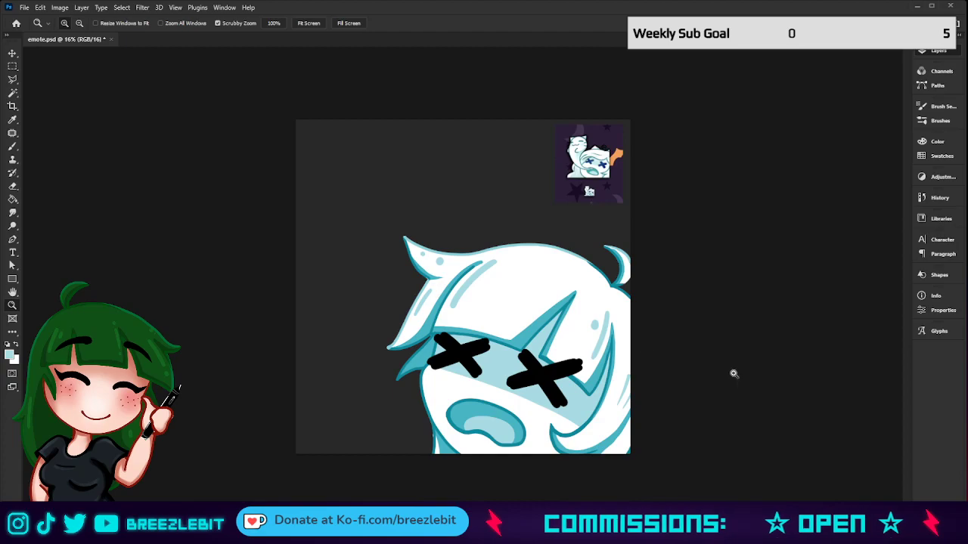
pyautogui.click(864, 416)
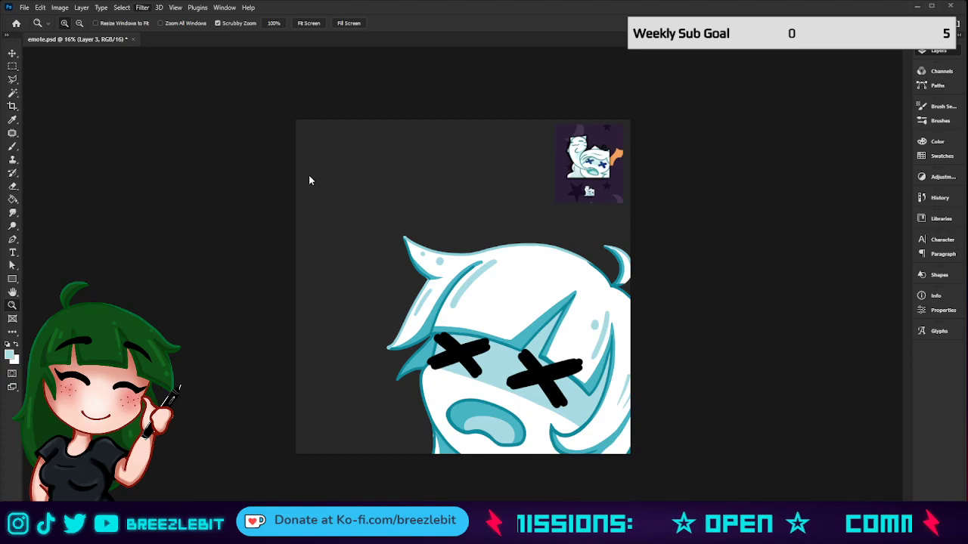
pyautogui.press('h')
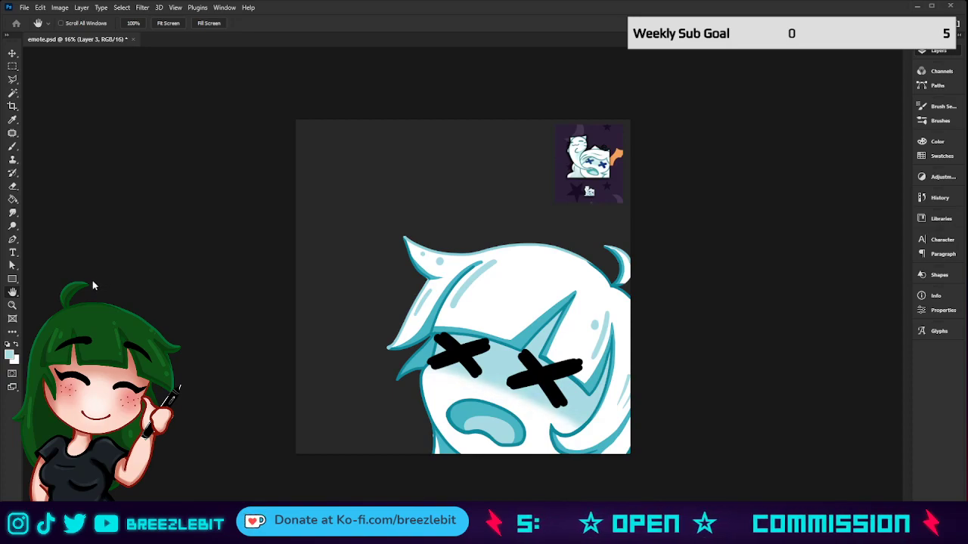
# Rotate the blurred fringe shadow about -3.65° and apply the transform.
pyautogui.press('z')
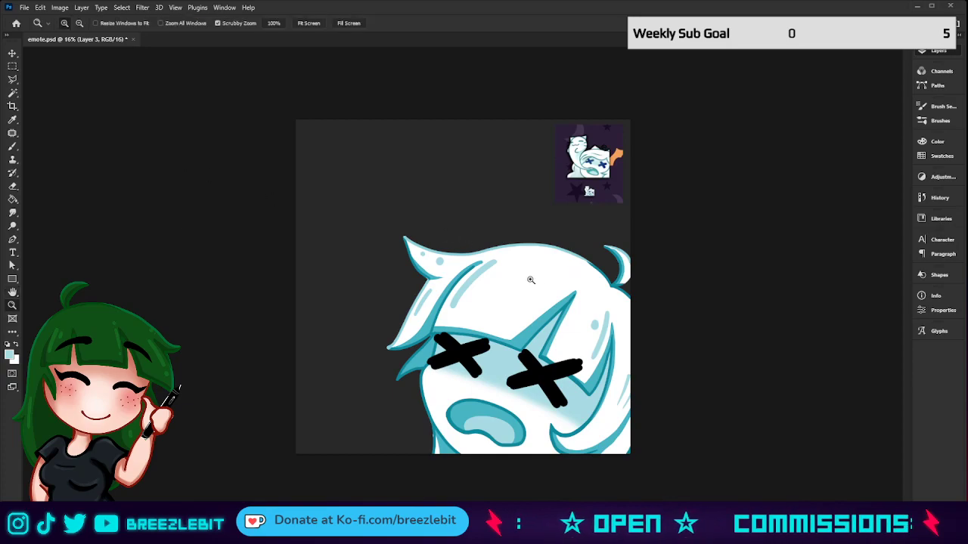
pyautogui.moveTo(531, 280); pyautogui.dragTo(548, 344)
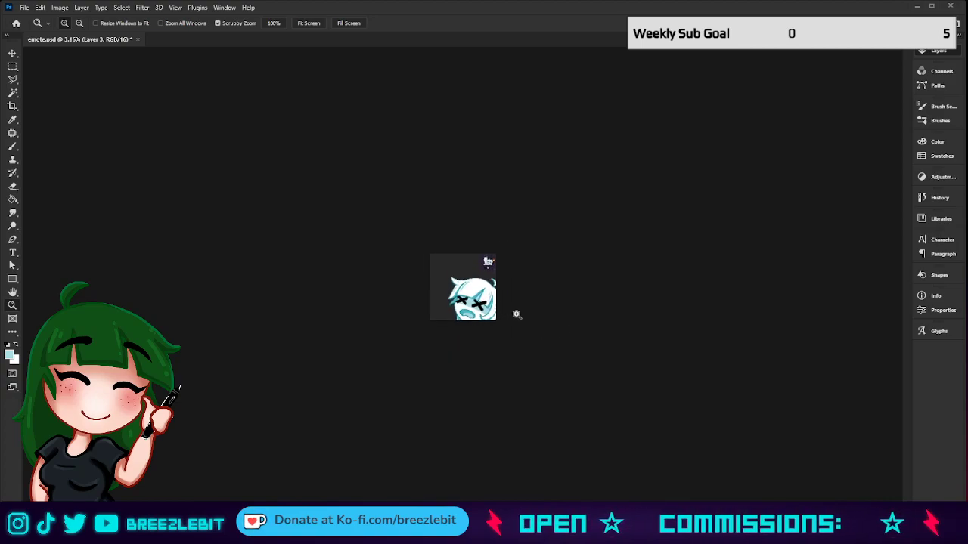
pyautogui.moveTo(517, 315); pyautogui.dragTo(568, 322)
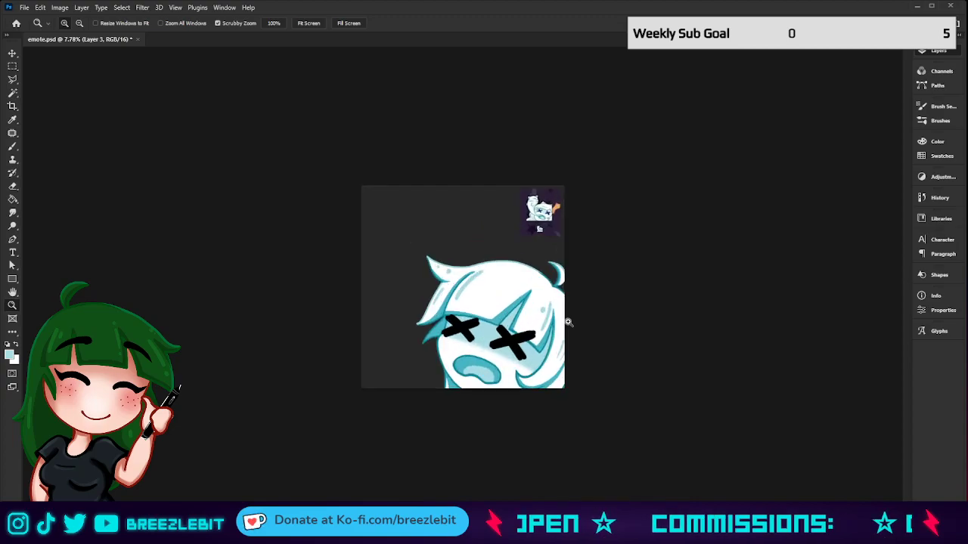
pyautogui.hotkey('ctrl', 't')
pyautogui.moveTo(620, 380)
pyautogui.mouseDown()
pyautogui.moveTo(633, 365)
pyautogui.moveTo(627, 375)
pyautogui.mouseUp()
pyautogui.click(508, 22)
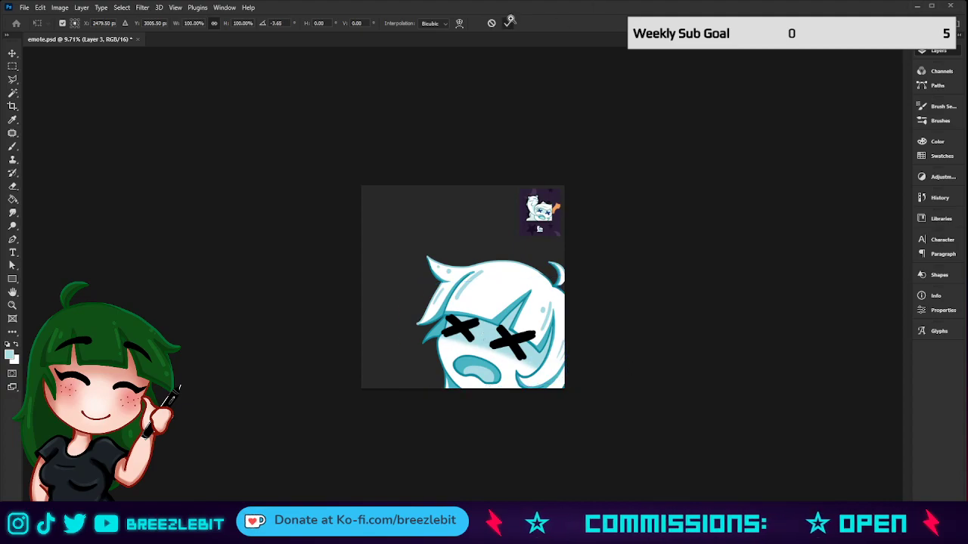
# Sample the mid-teal hair shading, add a layer named freckles, and ready the brush at 50% opacity.
pyautogui.press('z')
pyautogui.moveTo(585, 337); pyautogui.dragTo(641, 317)
pyautogui.press('i')
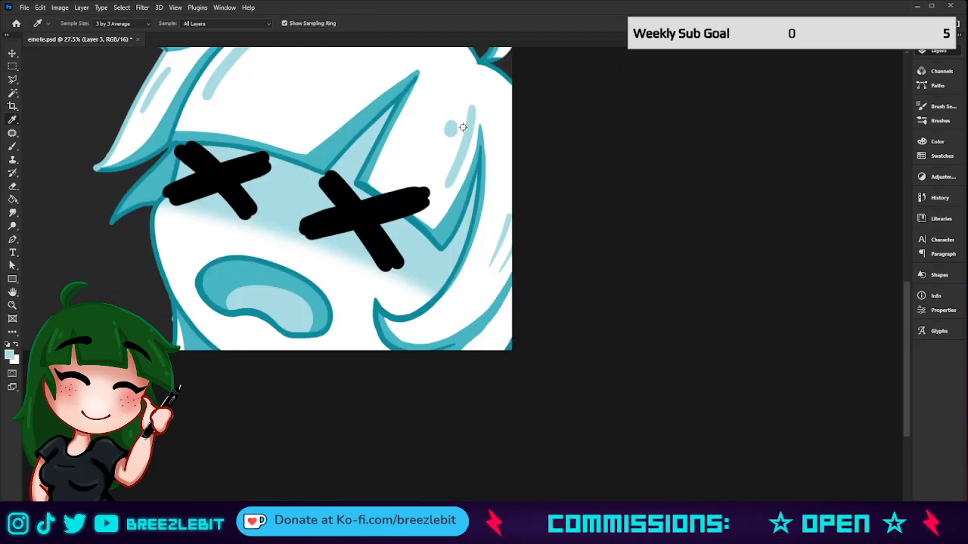
pyautogui.click(441, 235)
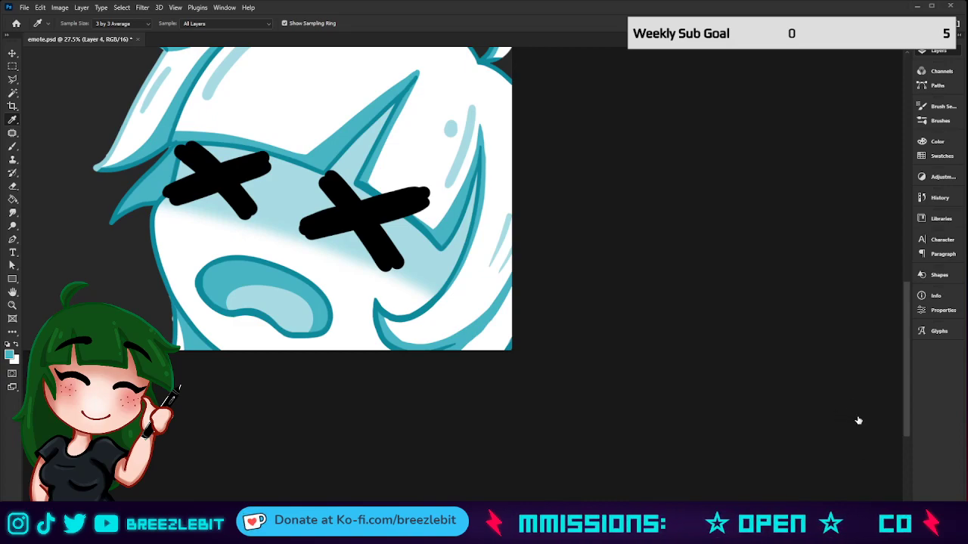
pyautogui.press('b')
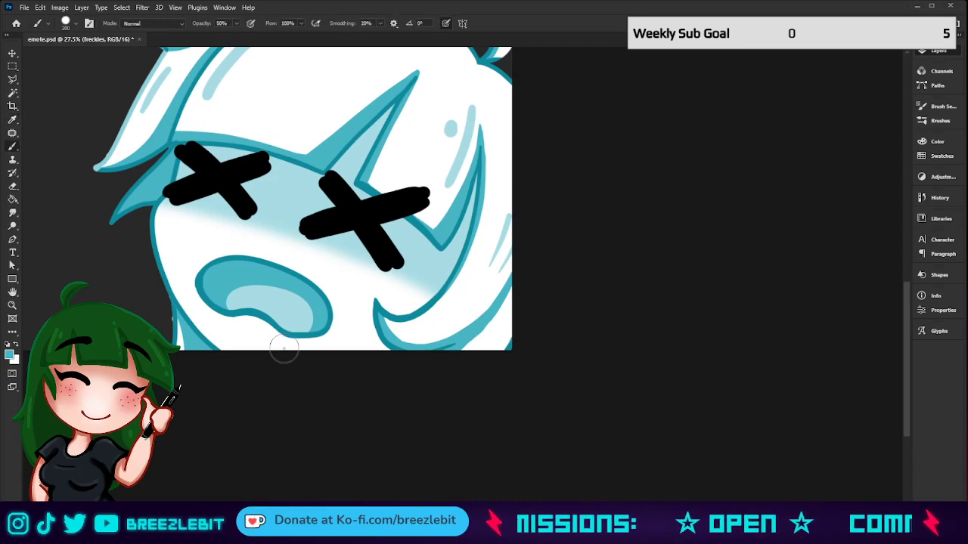
# Dot small teal freckles on both cheeks beneath the X eyes with the brush reduced to size 45.
pyautogui.press('[')
pyautogui.press('[')
pyautogui.press('[')
pyautogui.press('[')
pyautogui.press('[')
pyautogui.press('[')
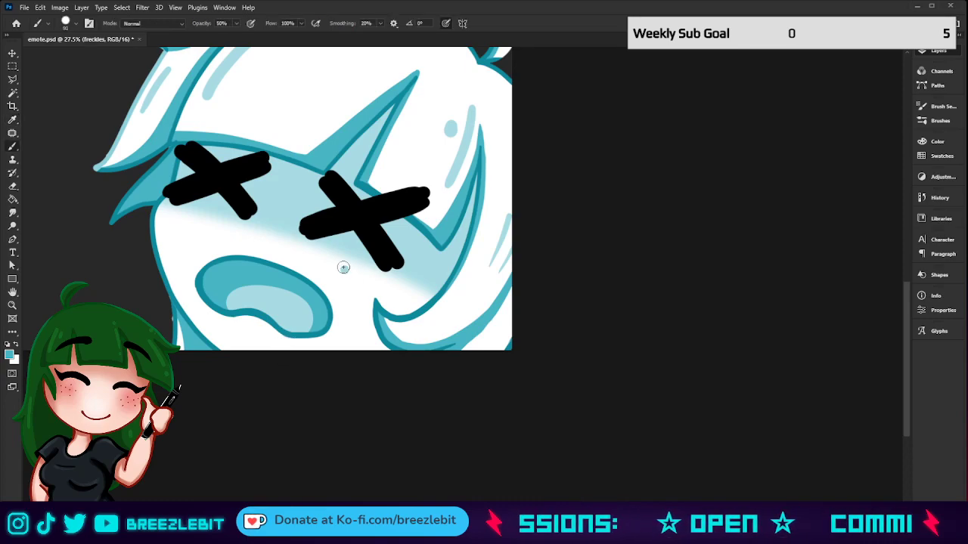
pyautogui.press('[')
pyautogui.press('[')
pyautogui.press('[')
pyautogui.press('[')
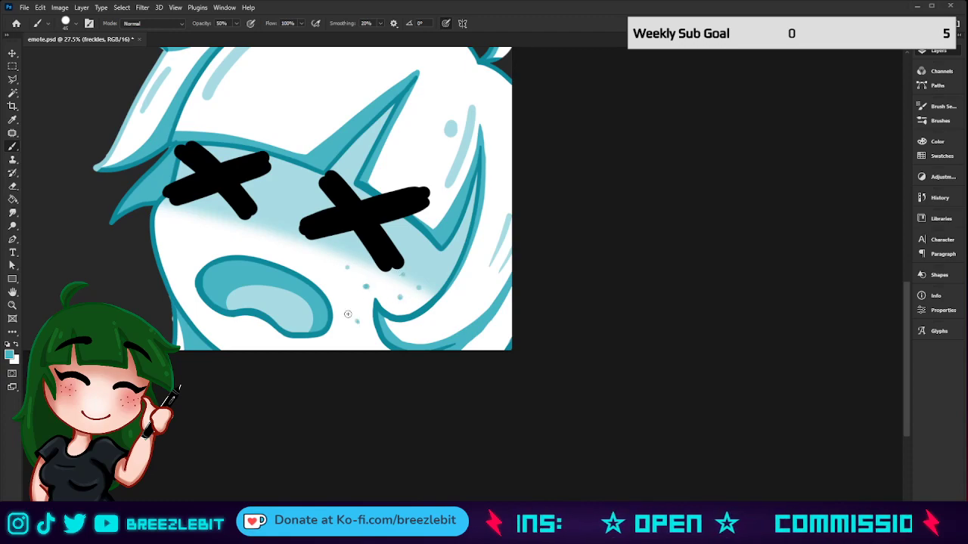
pyautogui.click(210, 231)
pyautogui.click(203, 212)
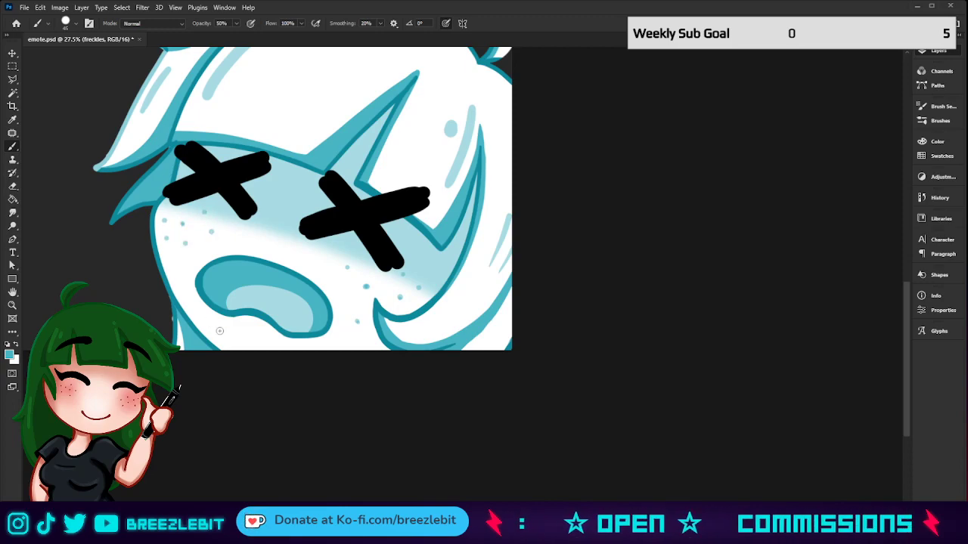
# Add a few more freckles to the cheeks, checking how they read with the emote at a small size.
pyautogui.press('z')
pyautogui.moveTo(237, 330); pyautogui.dragTo(121, 330)
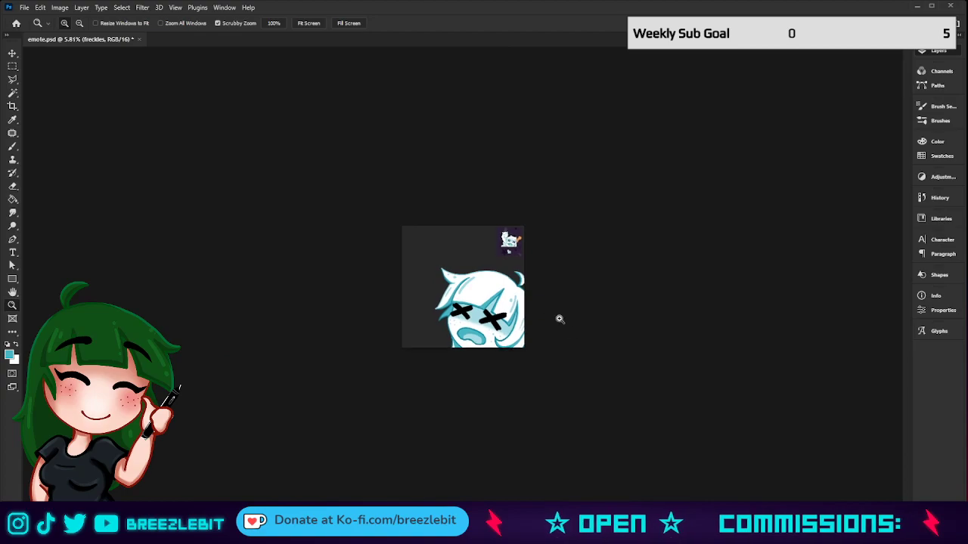
pyautogui.moveTo(570, 333); pyautogui.dragTo(607, 352)
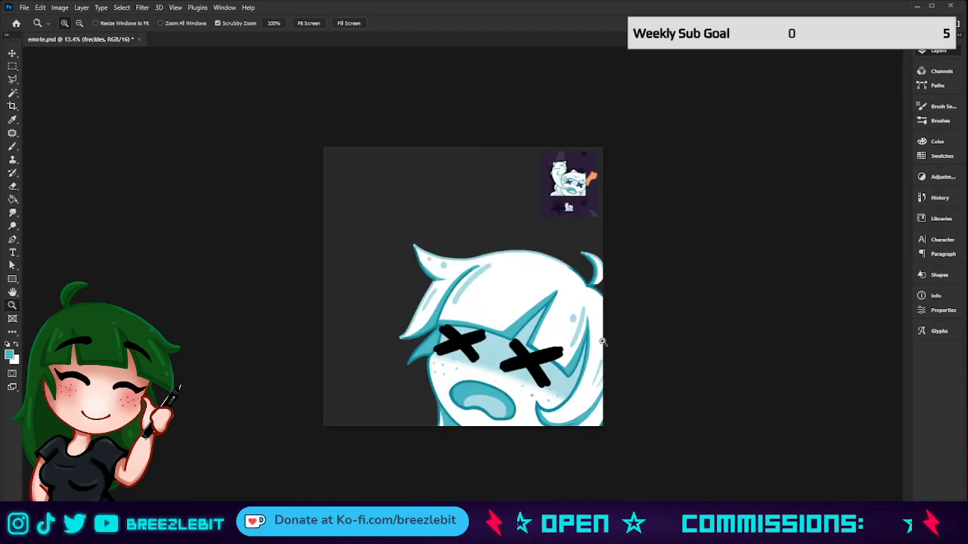
pyautogui.press('b')
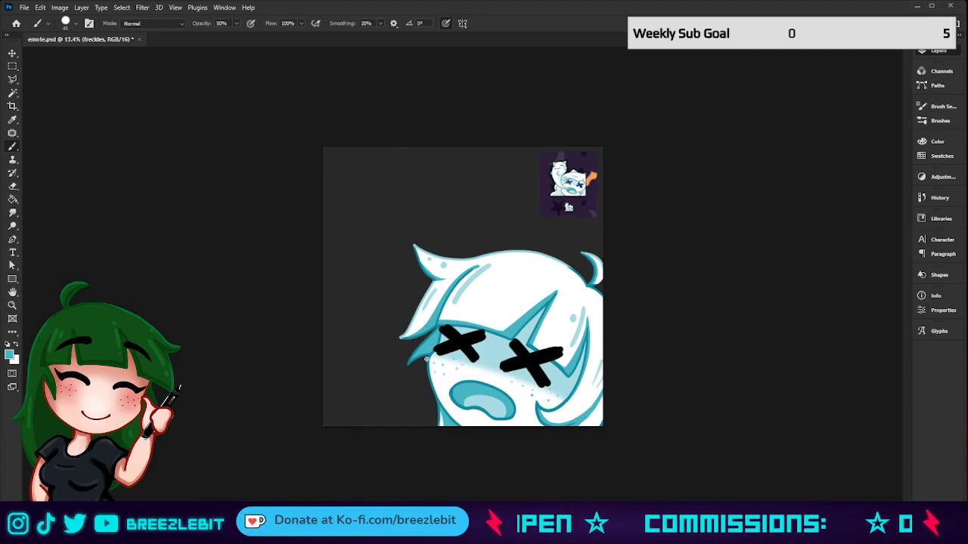
pyautogui.press('z')
pyautogui.moveTo(510, 325); pyautogui.dragTo(509, 375)
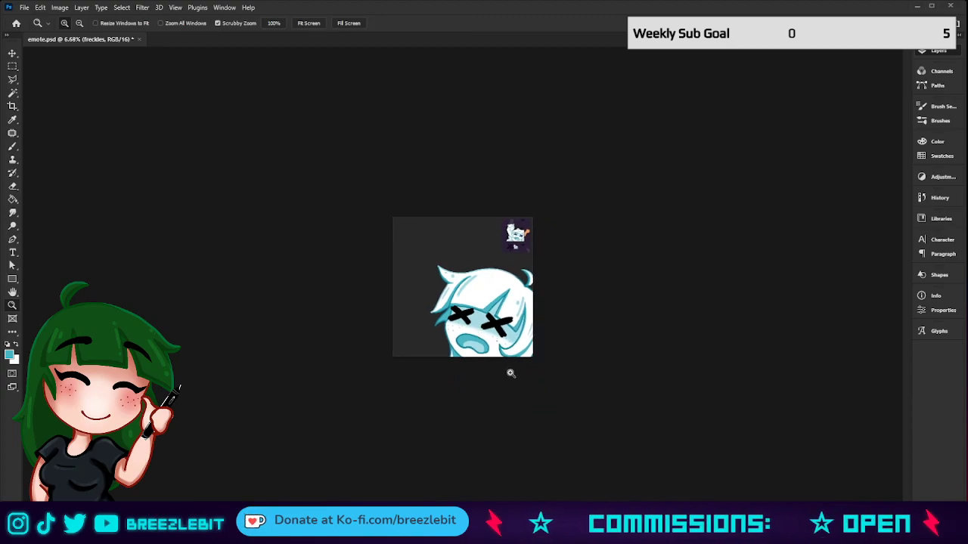
pyautogui.moveTo(511, 372); pyautogui.dragTo(569, 297)
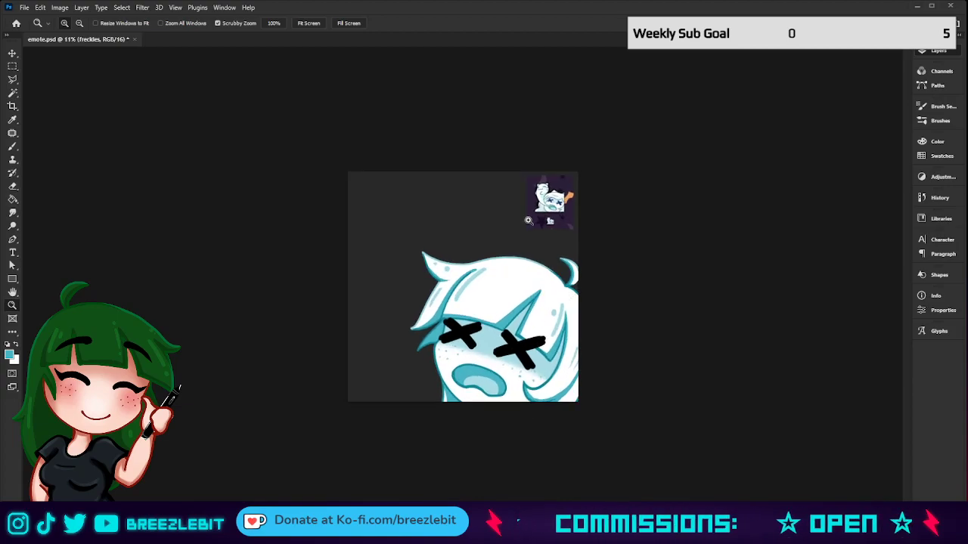
pyautogui.moveTo(528, 220); pyautogui.dragTo(588, 263)
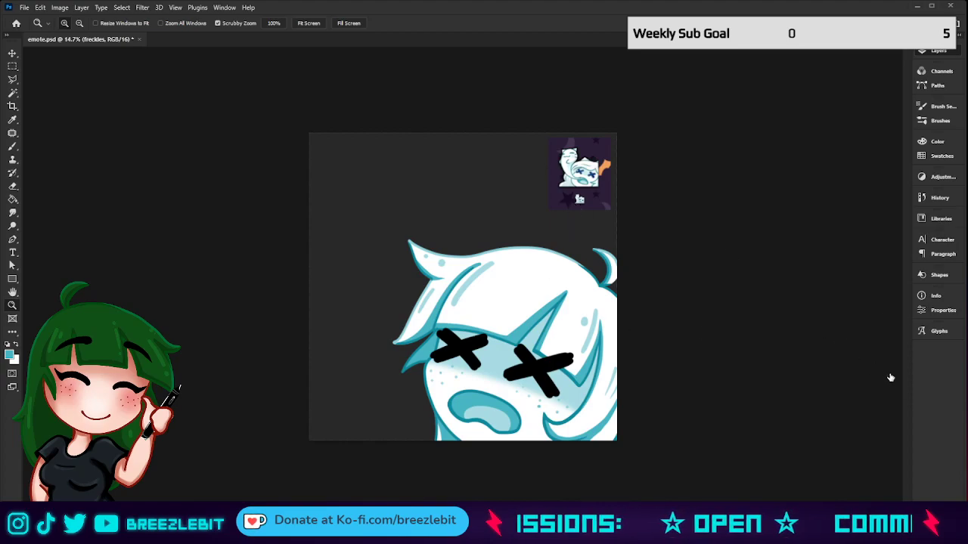
pyautogui.click(868, 343)
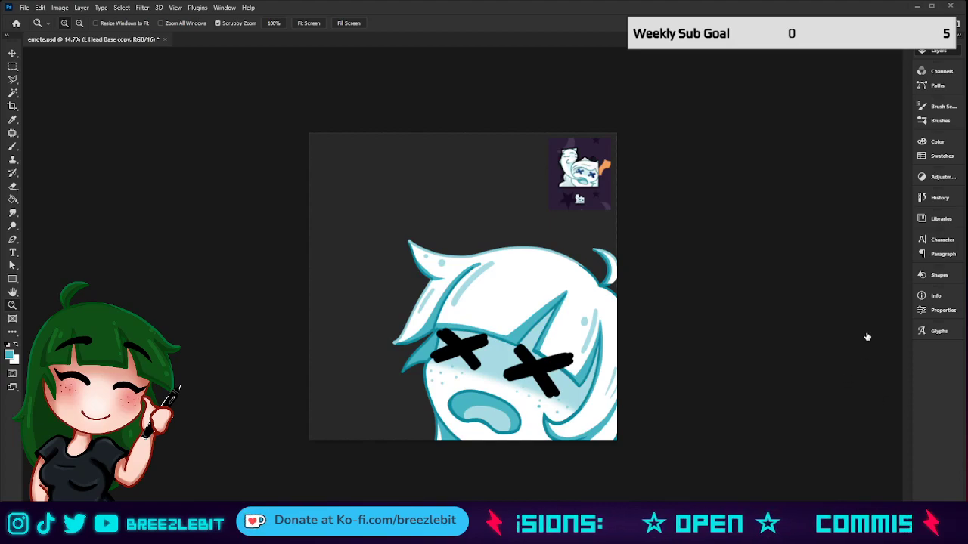
pyautogui.click(864, 322)
pyautogui.click(859, 292)
pyautogui.hotkey('alt', ']')
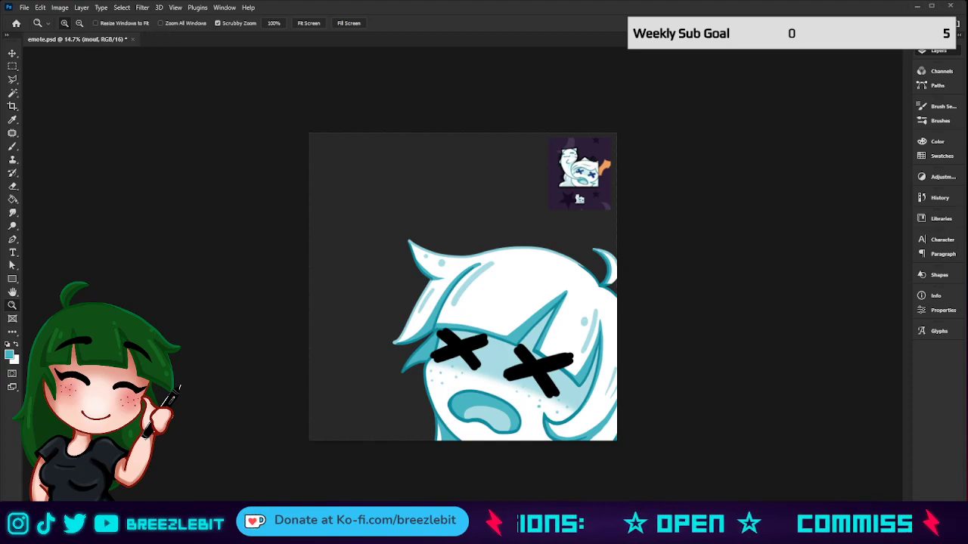
pyautogui.hotkey('alt', ']')
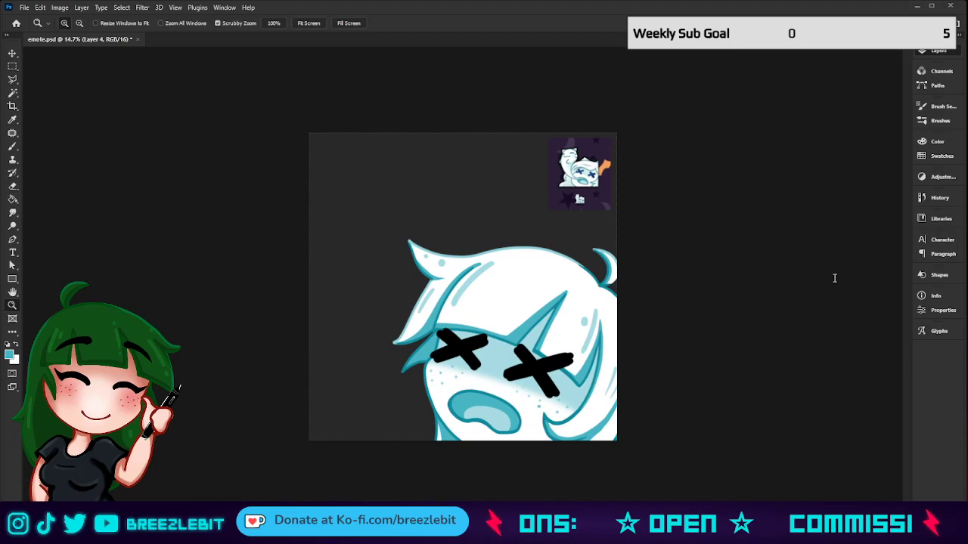
pyautogui.hotkey('alt', ']')
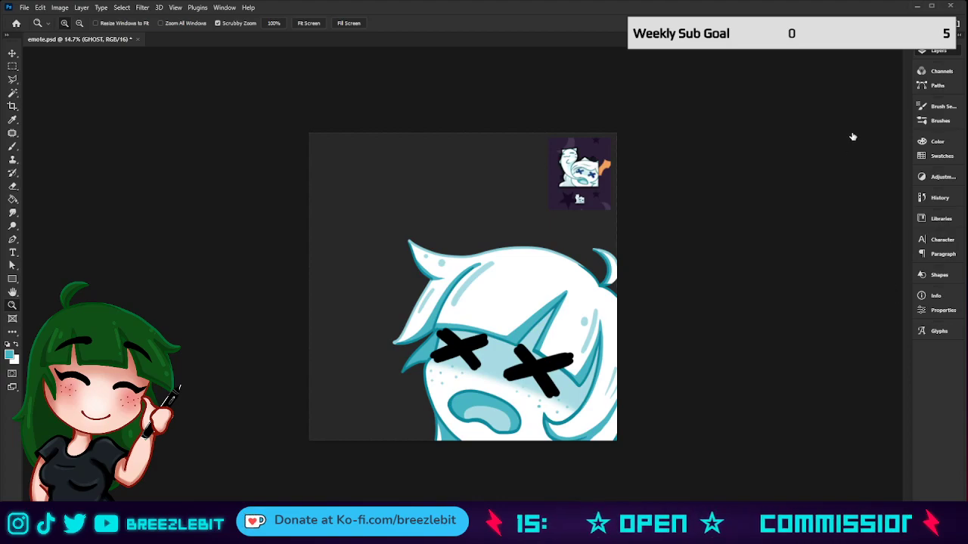
pyautogui.hotkey('alt', ']')
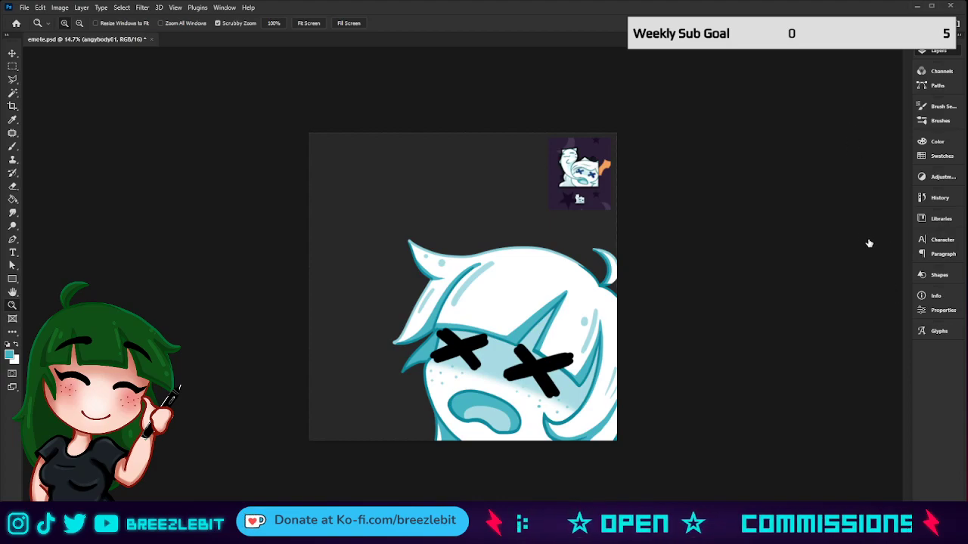
pyautogui.hotkey('alt', ']')
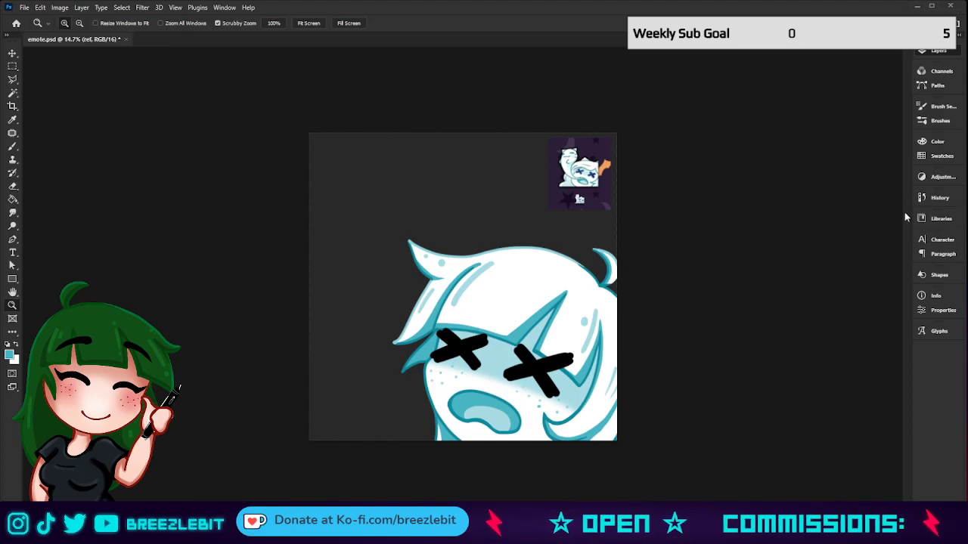
pyautogui.hotkey('alt', ']')
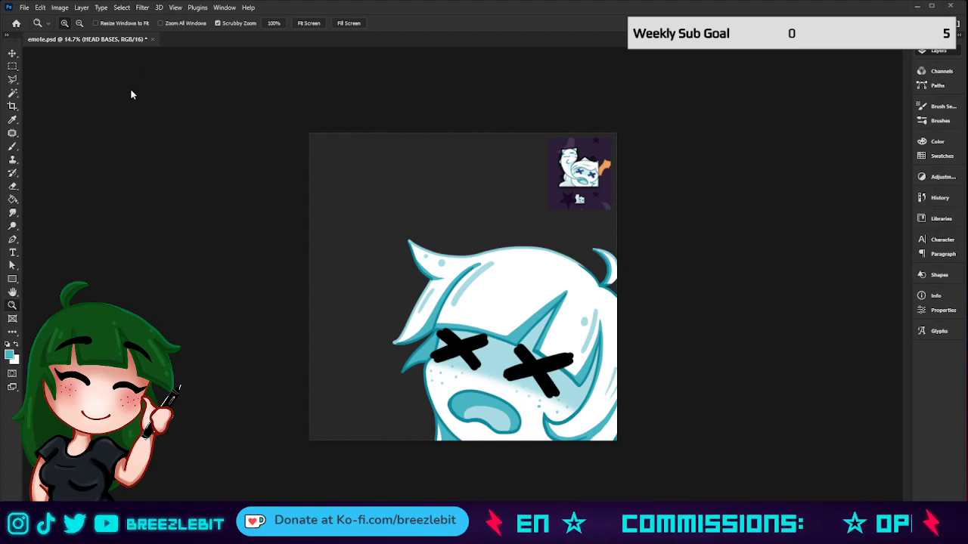
# Save the emote as ded.psd and close the separate emote.psd document.
pyautogui.hotkey('ctrl', 's')
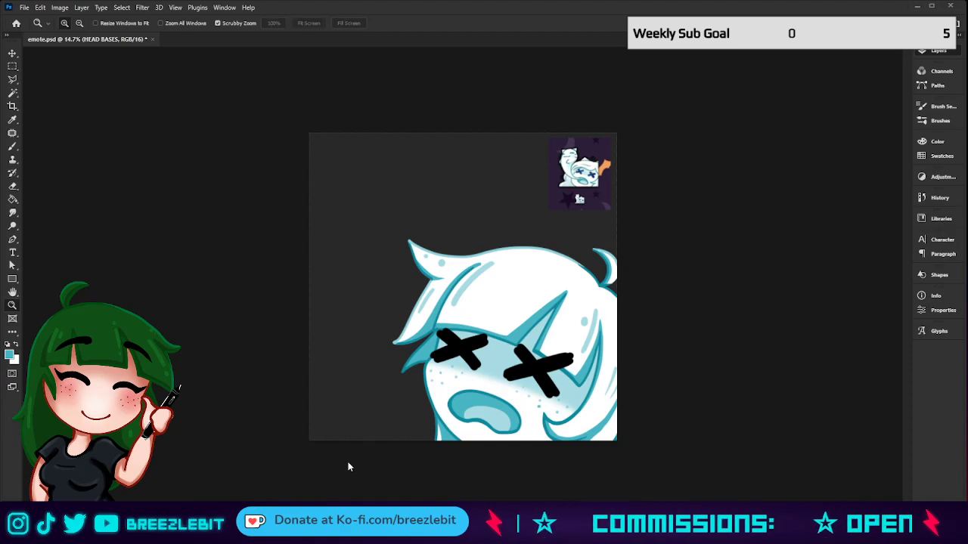
pyautogui.press('Return')
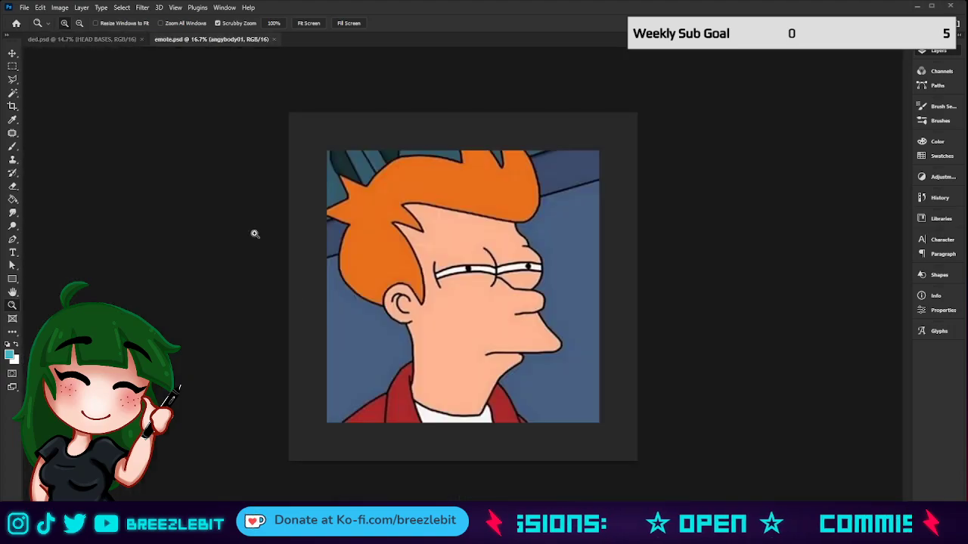
pyautogui.click(274, 39)
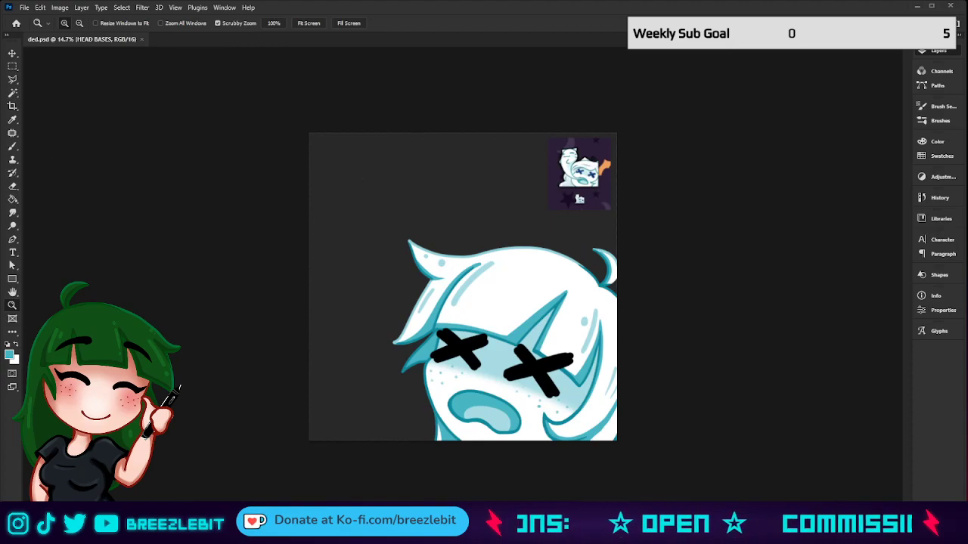
# Make the GHOST layer the active layer in ded.psd.
pyautogui.moveTo(568, 351); pyautogui.dragTo(589, 355)
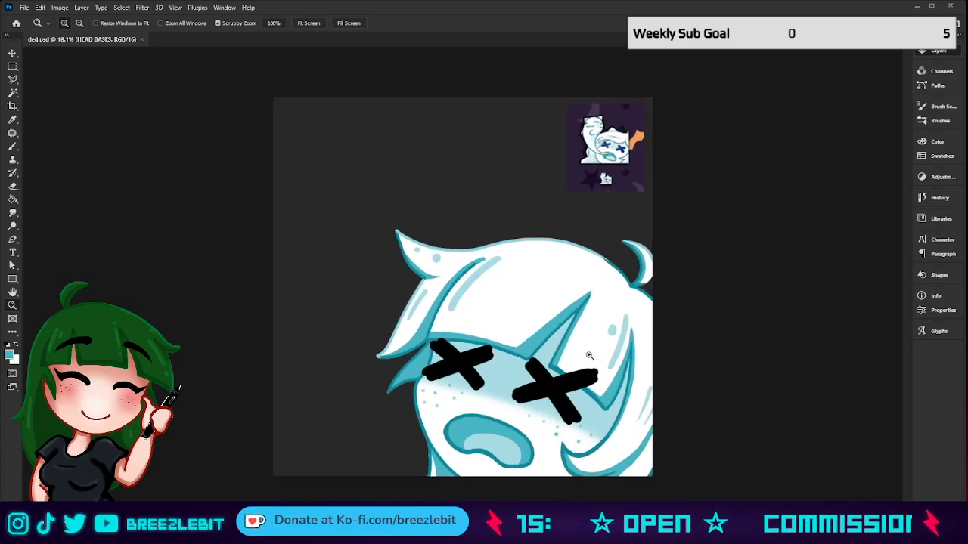
pyautogui.moveTo(523, 392); pyautogui.dragTo(537, 397)
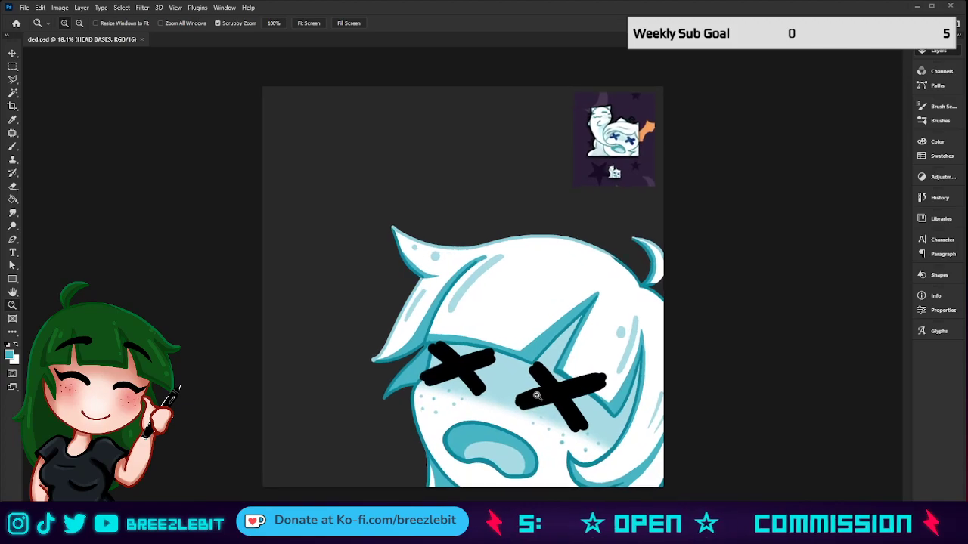
pyautogui.click(857, 295)
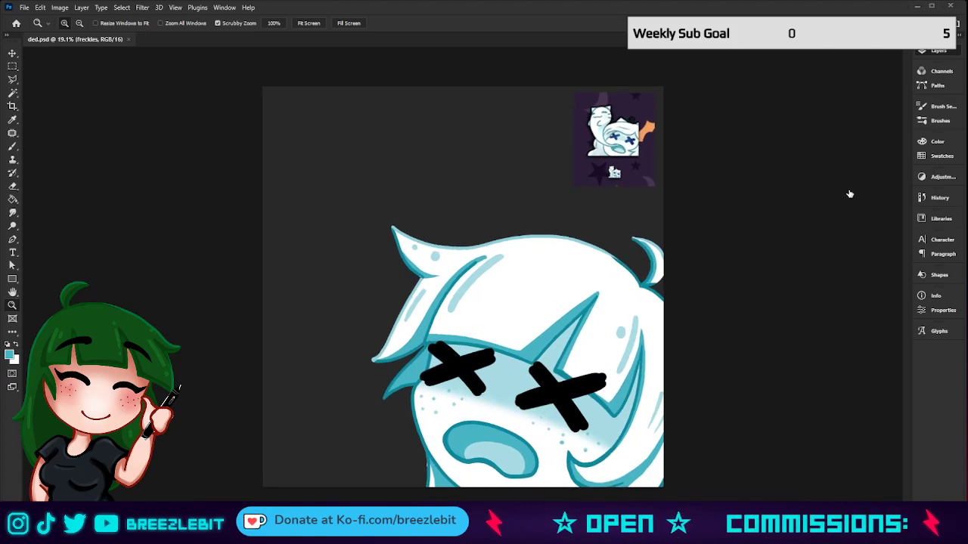
pyautogui.hotkey('alt', ']')
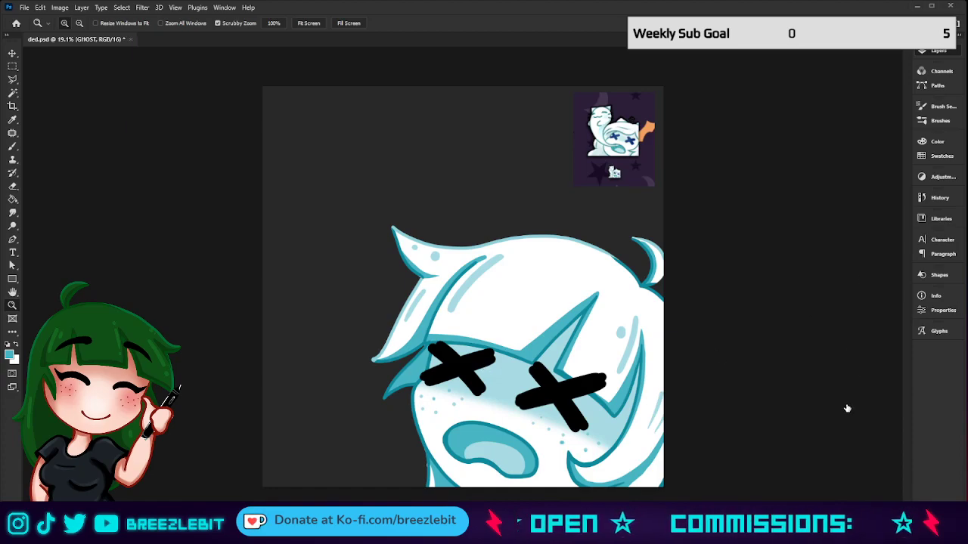
pyautogui.hotkey('alt', ']')
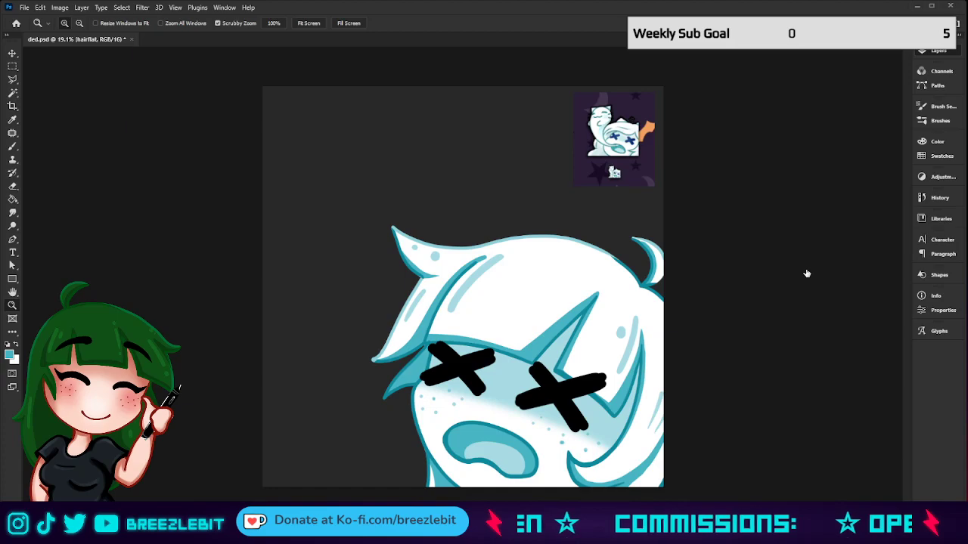
pyautogui.click(837, 140)
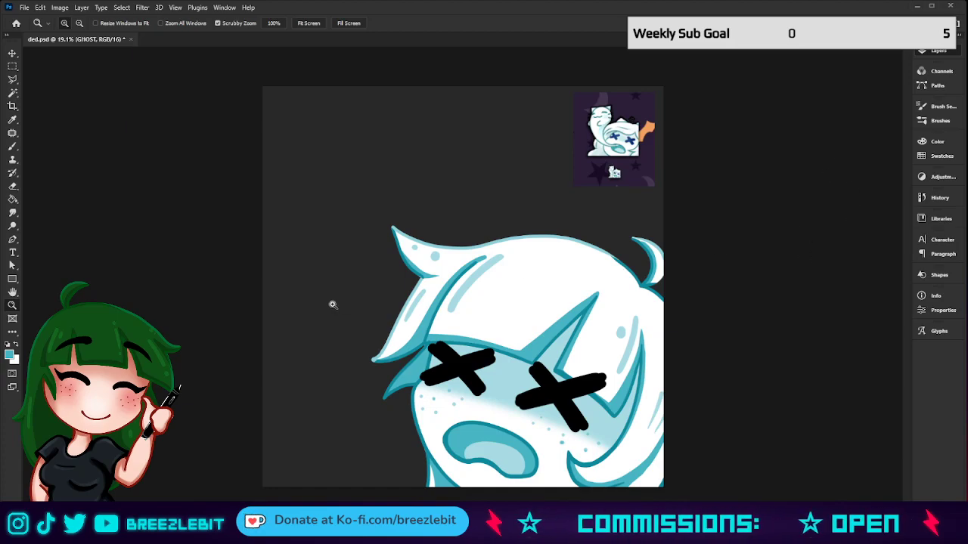
# Ready the brush with white as the foreground colour, 30% smoothing and 100% opacity, undoing the trial stroke over the mouth.
pyautogui.press('x')
pyautogui.press('b')
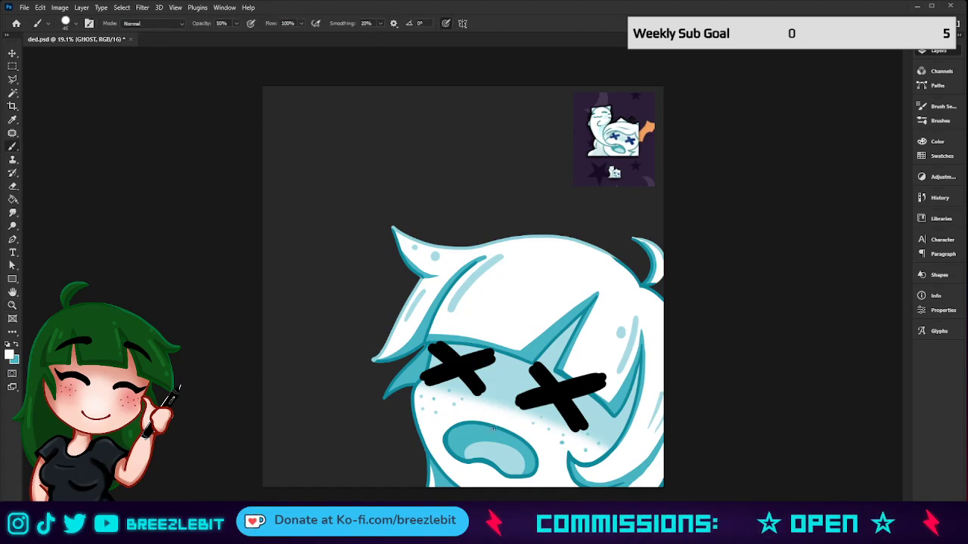
pyautogui.moveTo(493, 429)
pyautogui.mouseDown()
pyautogui.moveTo(407, 310)
pyautogui.moveTo(512, 189)
pyautogui.moveTo(509, 143)
pyautogui.moveTo(471, 111)
pyautogui.moveTo(406, 105)
pyautogui.moveTo(350, 121)
pyautogui.moveTo(318, 152)
pyautogui.moveTo(311, 189)
pyautogui.moveTo(358, 380)
pyautogui.moveTo(384, 417)
pyautogui.moveTo(452, 435)
pyautogui.mouseUp()
pyautogui.hotkey('ctrl', 'z')
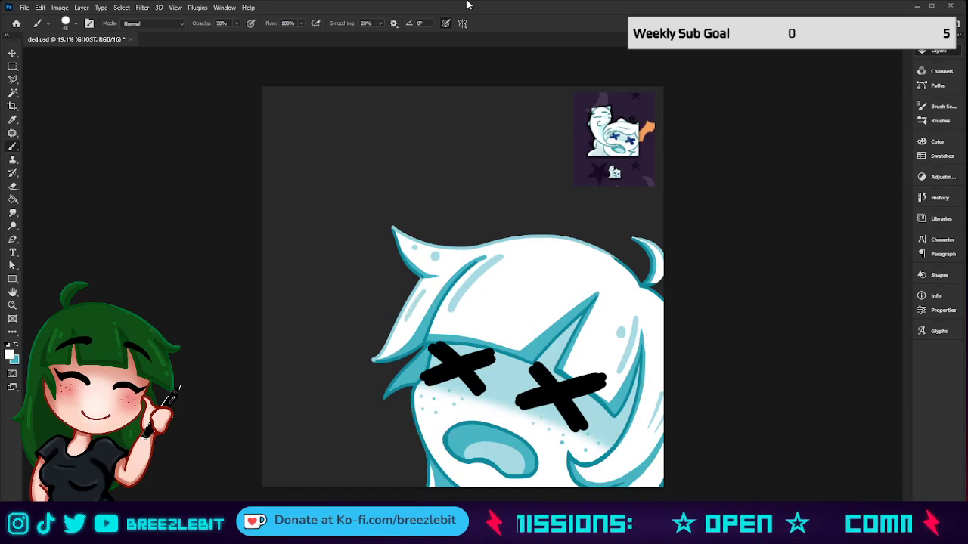
pyautogui.click(372, 23)
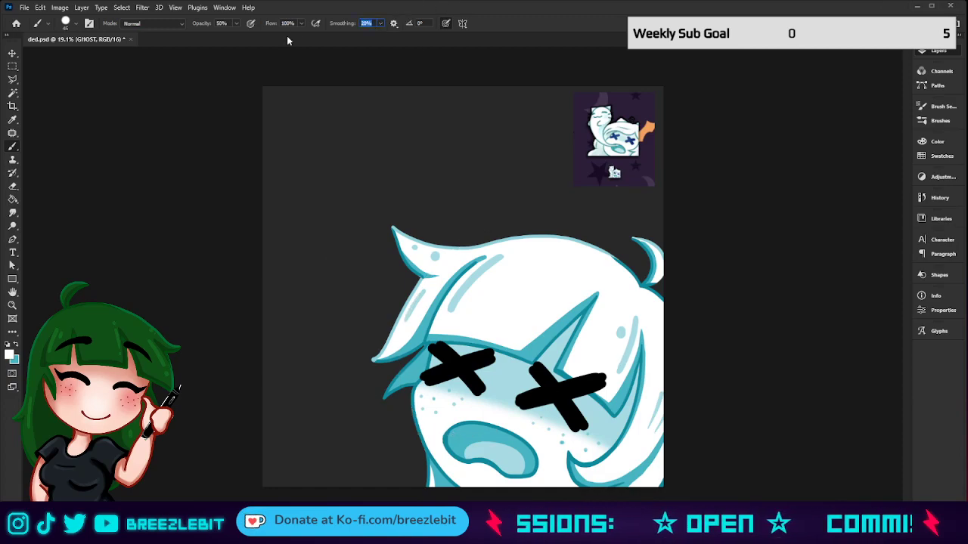
pyautogui.write('80')
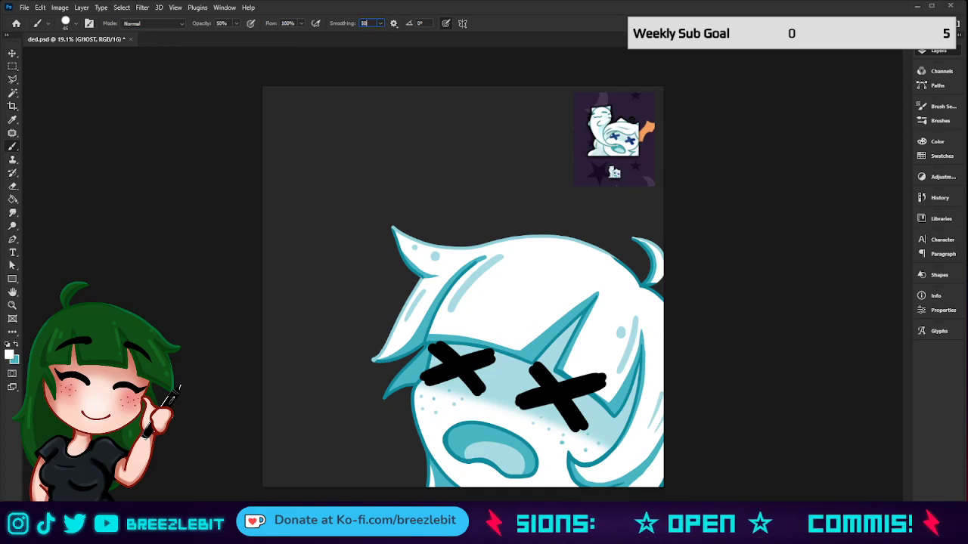
pyautogui.write('0')
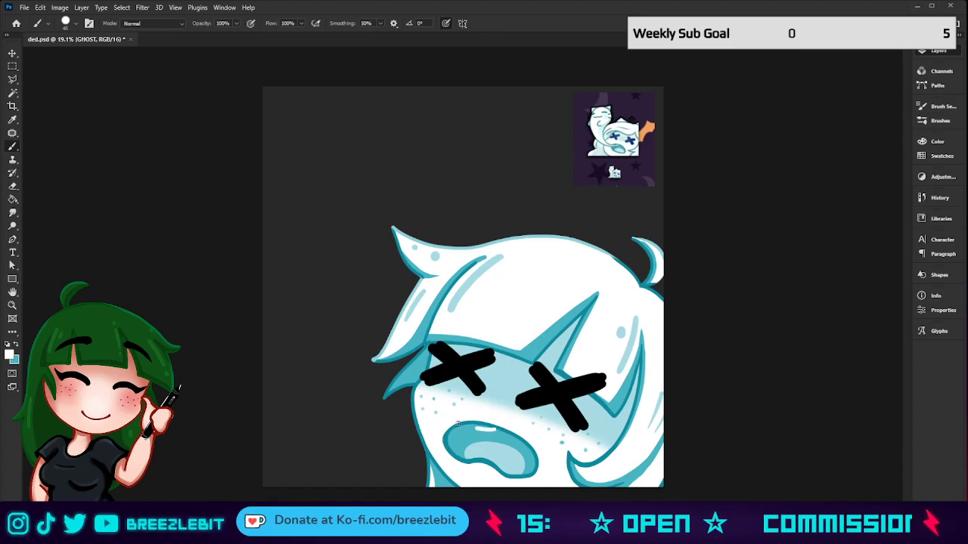
pyautogui.moveTo(412, 390)
pyautogui.mouseDown()
pyautogui.moveTo(471, 152)
pyautogui.moveTo(434, 106)
pyautogui.moveTo(372, 97)
pyautogui.moveTo(328, 134)
pyautogui.moveTo(311, 186)
pyautogui.moveTo(334, 303)
pyautogui.moveTo(373, 385)
pyautogui.moveTo(405, 413)
pyautogui.moveTo(432, 428)
pyautogui.moveTo(497, 432)
pyautogui.mouseUp()
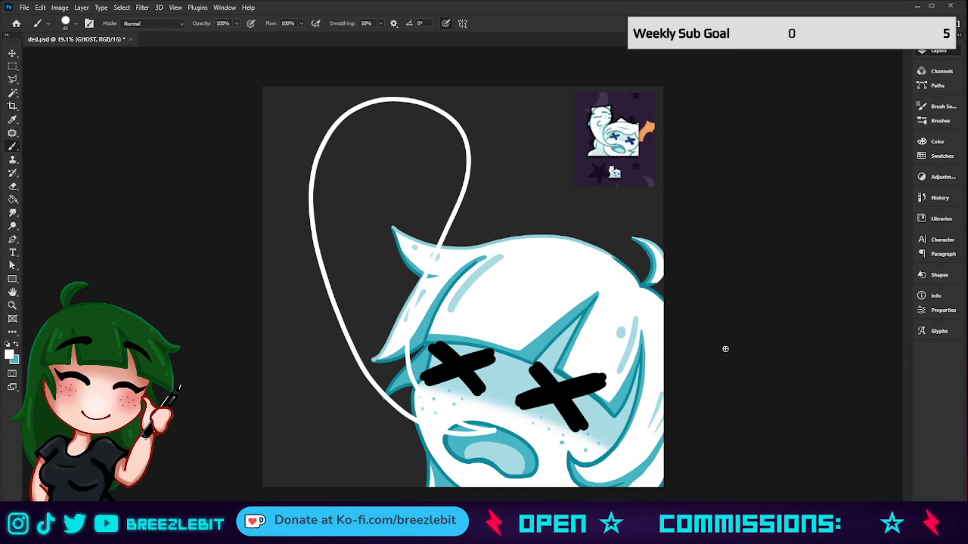
pyautogui.press('s')
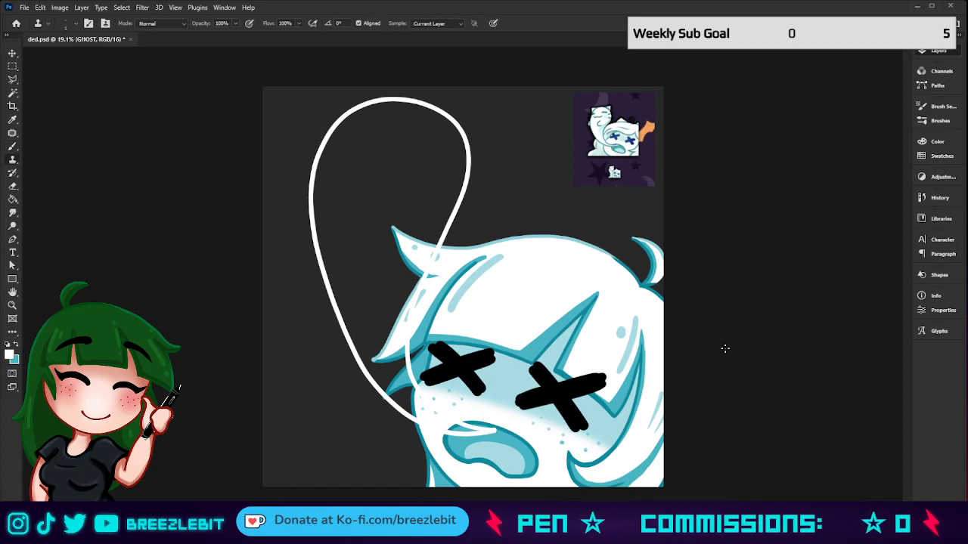
pyautogui.hotkey('ctrl', 'z')
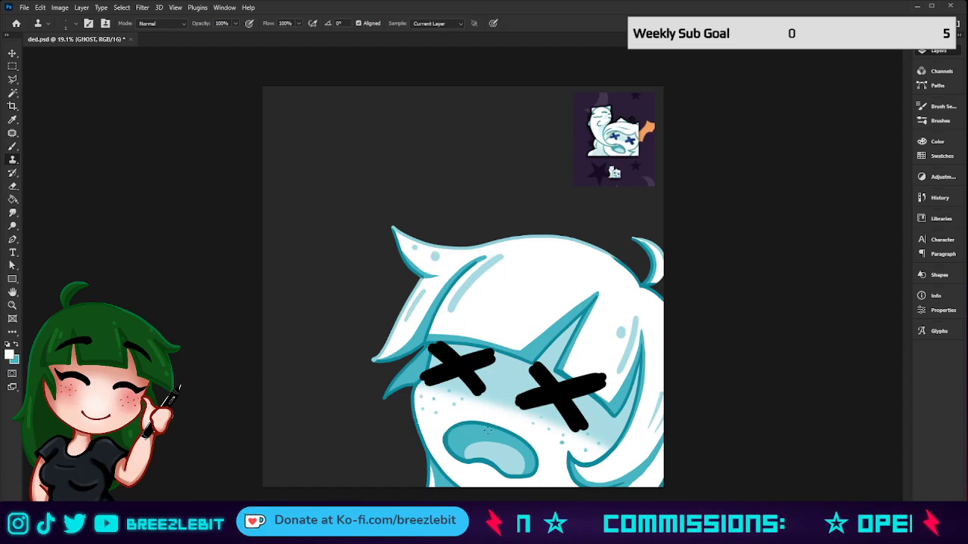
pyautogui.press('b')
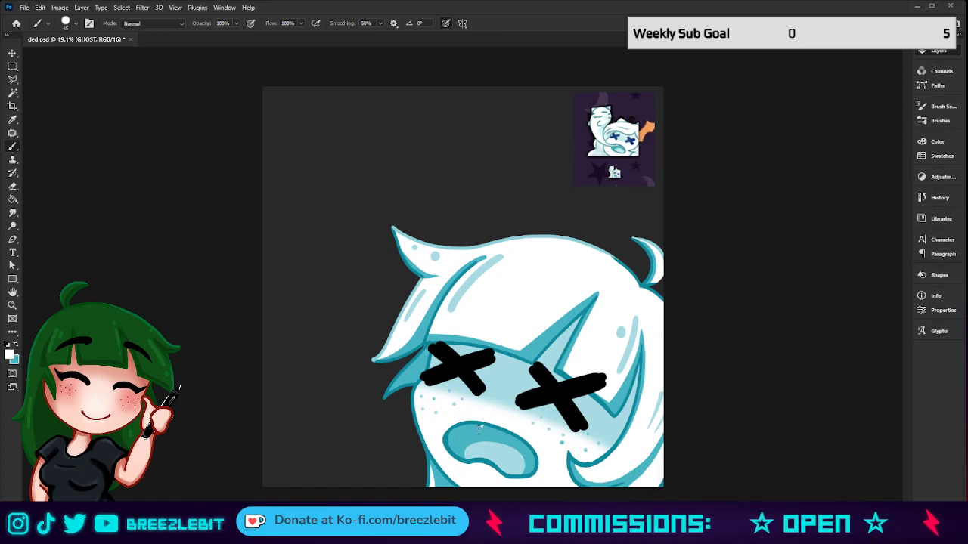
# Sketch a white ghost outline rising from the open mouth, with two small arms, and clear the body line crossing the outer arm.
pyautogui.moveTo(478, 427)
pyautogui.mouseDown()
pyautogui.moveTo(415, 430)
pyautogui.moveTo(388, 405)
pyautogui.moveTo(379, 369)
pyautogui.moveTo(386, 319)
pyautogui.moveTo(407, 282)
pyautogui.moveTo(476, 212)
pyautogui.moveTo(486, 172)
pyautogui.moveTo(476, 137)
pyautogui.moveTo(449, 115)
pyautogui.moveTo(359, 114)
pyautogui.moveTo(325, 137)
pyautogui.moveTo(305, 174)
pyautogui.moveTo(300, 248)
pyautogui.moveTo(349, 375)
pyautogui.moveTo(378, 416)
pyautogui.moveTo(418, 441)
pyautogui.moveTo(495, 429)
pyautogui.mouseUp()
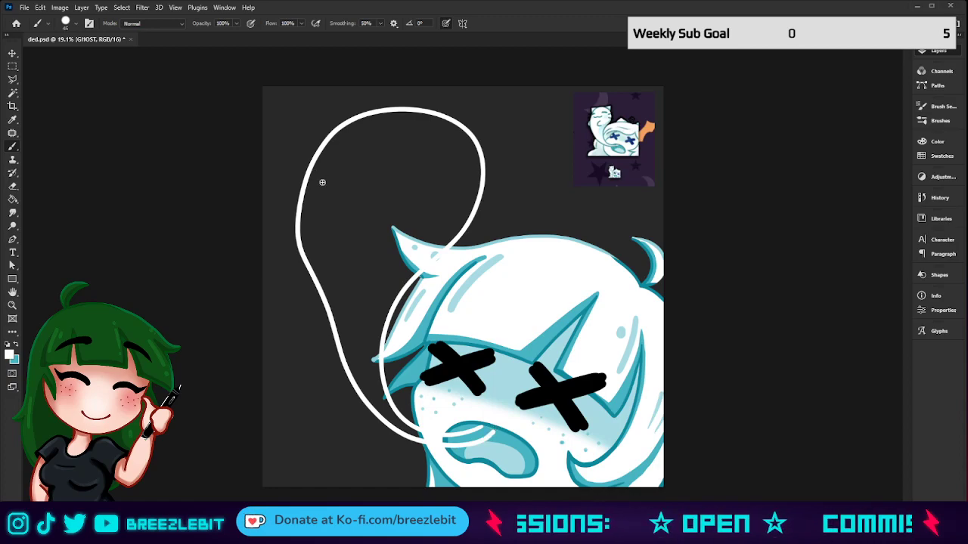
pyautogui.moveTo(299, 203); pyautogui.dragTo(314, 226)
pyautogui.moveTo(412, 216)
pyautogui.mouseDown()
pyautogui.moveTo(370, 229)
pyautogui.moveTo(346, 265)
pyautogui.moveTo(376, 274)
pyautogui.moveTo(405, 259)
pyautogui.mouseUp()
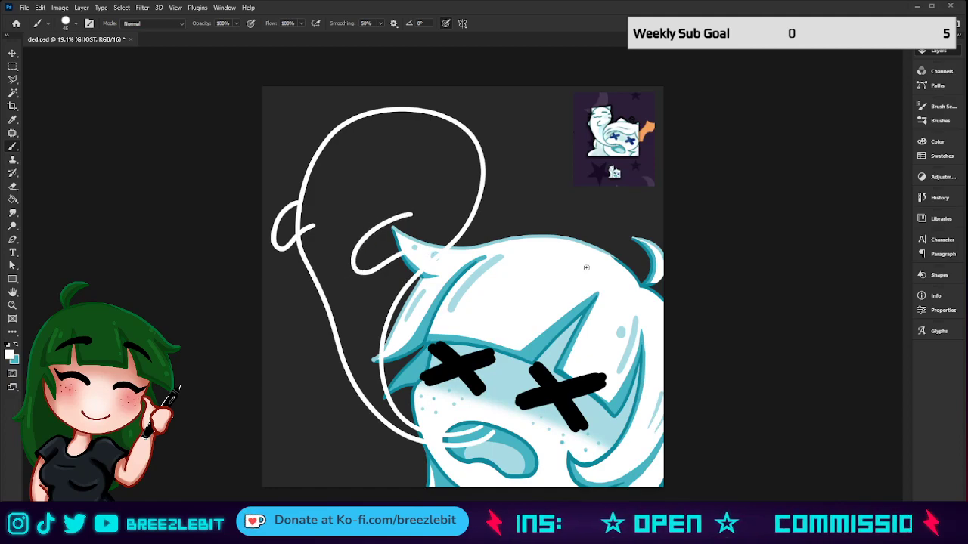
pyautogui.moveTo(316, 226)
pyautogui.mouseDown()
pyautogui.moveTo(313, 248)
pyautogui.moveTo(291, 221)
pyautogui.moveTo(301, 227)
pyautogui.mouseUp()
pyautogui.hotkey('ctrl', 'z')
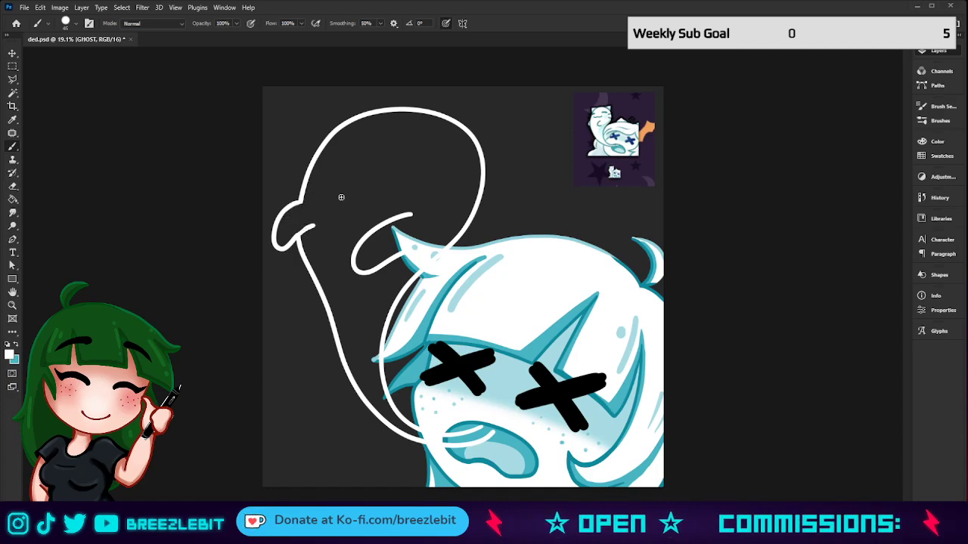
# Free-transform the ghost outline to about 107% width and 104% height, with about 2° rotation and 8° horizontal skew.
pyautogui.hotkey('ctrl', 't')
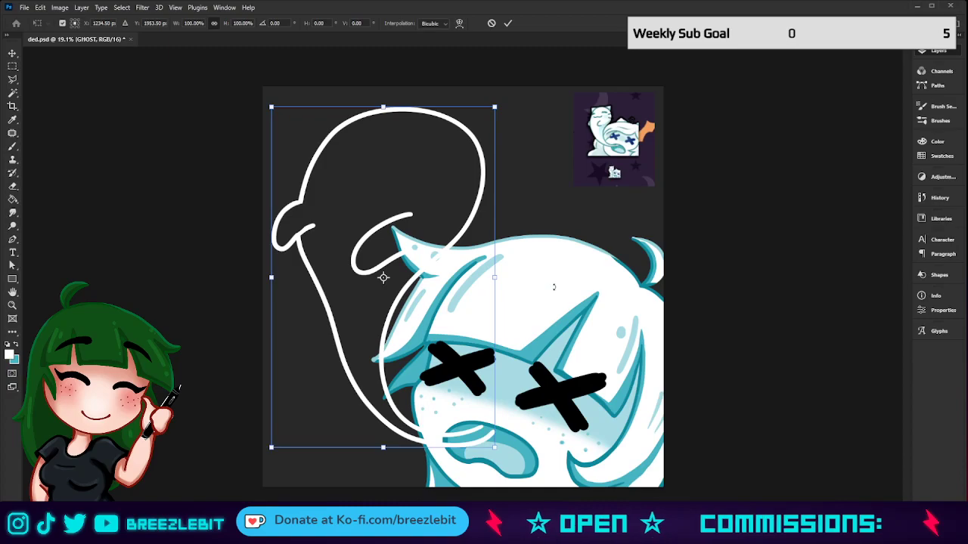
pyautogui.moveTo(272, 109); pyautogui.dragTo(238, 99)
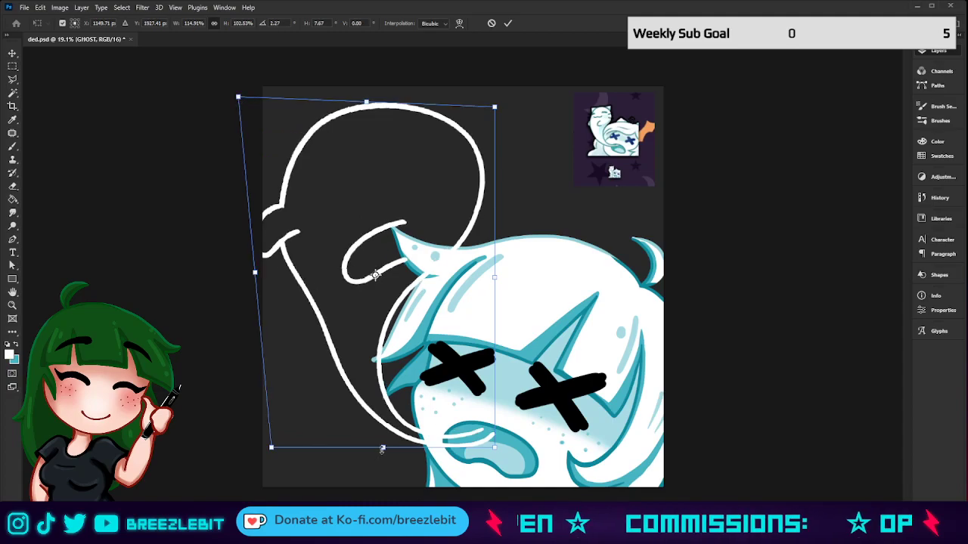
pyautogui.moveTo(383, 449); pyautogui.dragTo(388, 445)
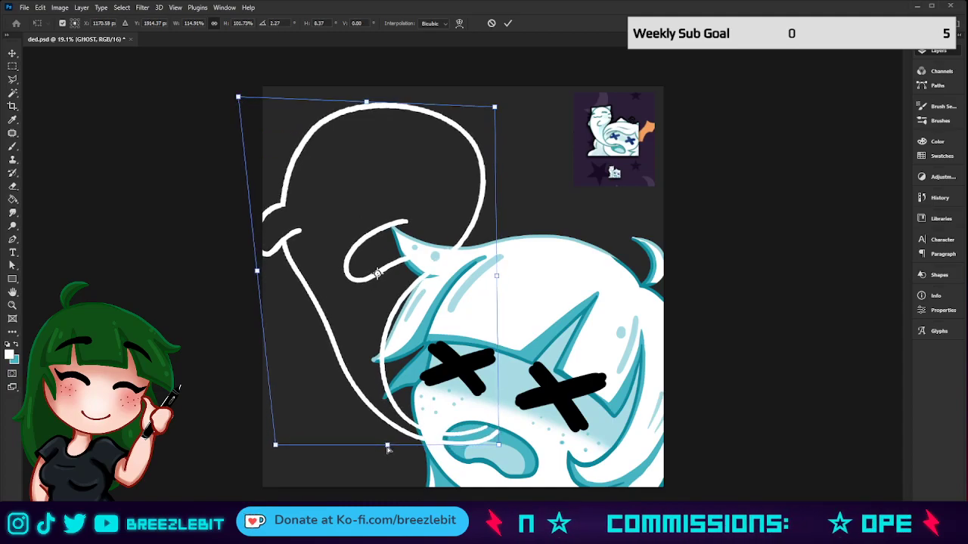
pyautogui.moveTo(232, 100); pyautogui.dragTo(258, 125)
pyautogui.moveTo(442, 153); pyautogui.dragTo(441, 144)
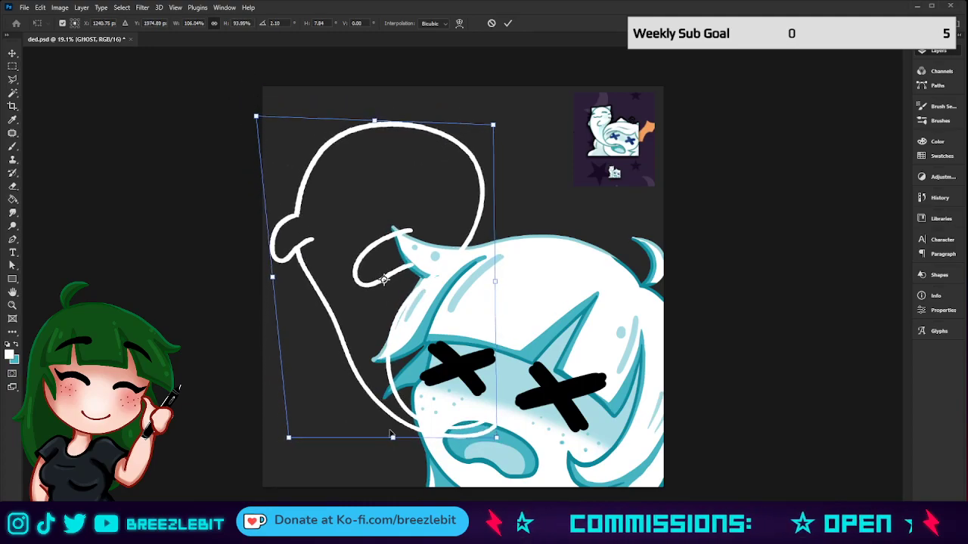
pyautogui.moveTo(393, 439); pyautogui.dragTo(394, 463)
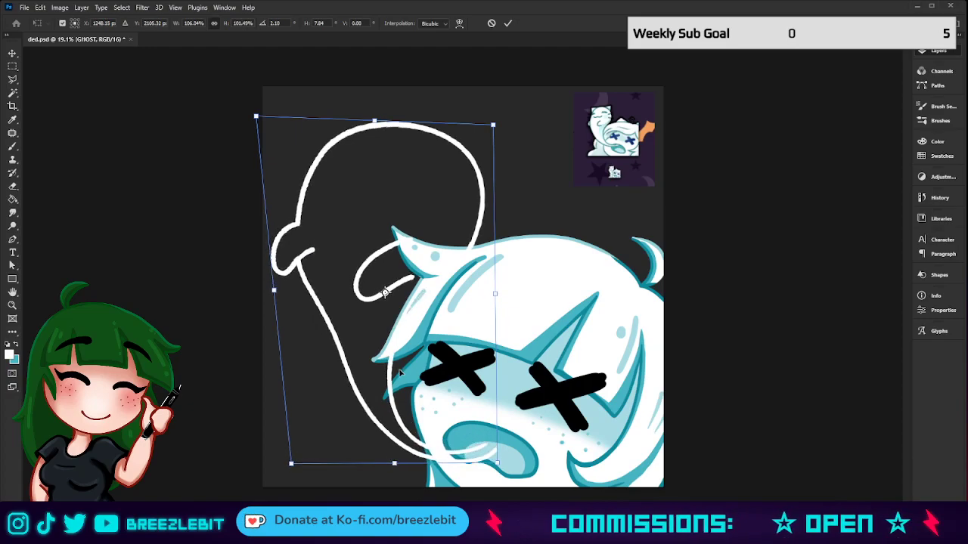
pyautogui.moveTo(394, 365)
pyautogui.mouseDown()
pyautogui.moveTo(393, 339)
pyautogui.moveTo(395, 347)
pyautogui.mouseUp()
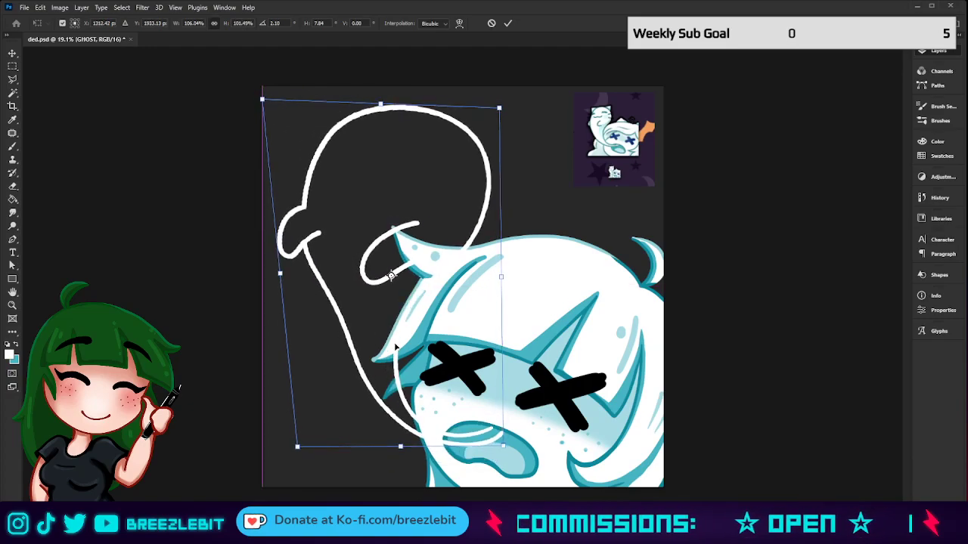
pyautogui.moveTo(395, 347); pyautogui.dragTo(392, 347)
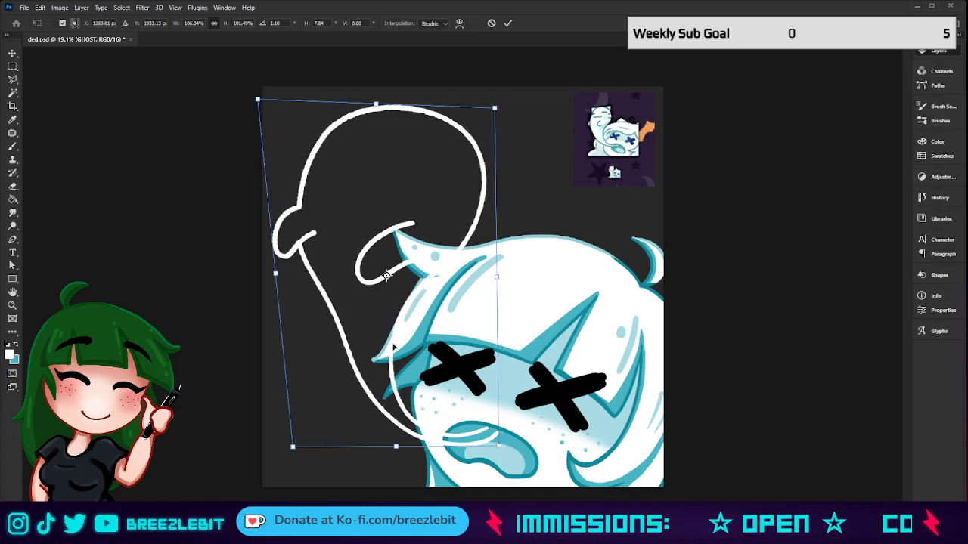
pyautogui.moveTo(392, 347); pyautogui.dragTo(392, 346)
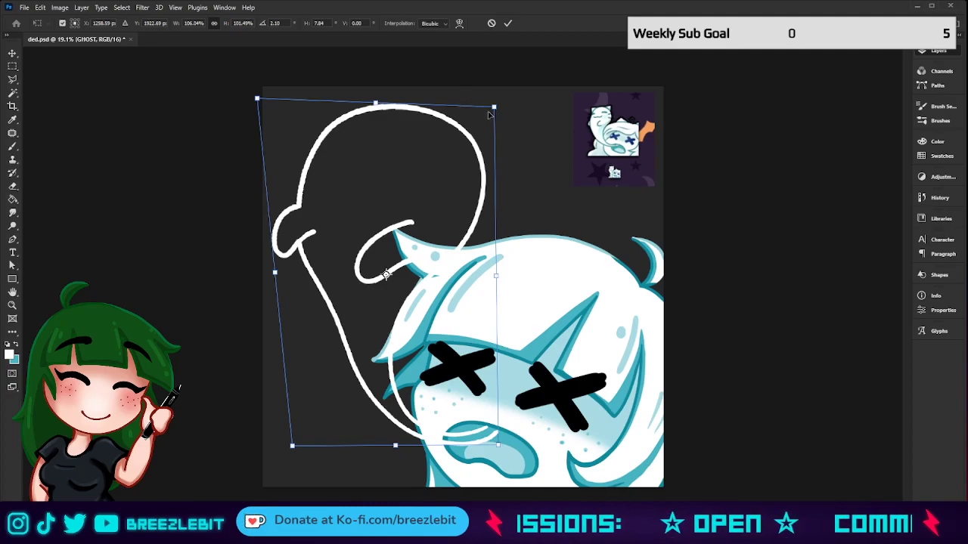
pyautogui.moveTo(496, 106); pyautogui.dragTo(499, 100)
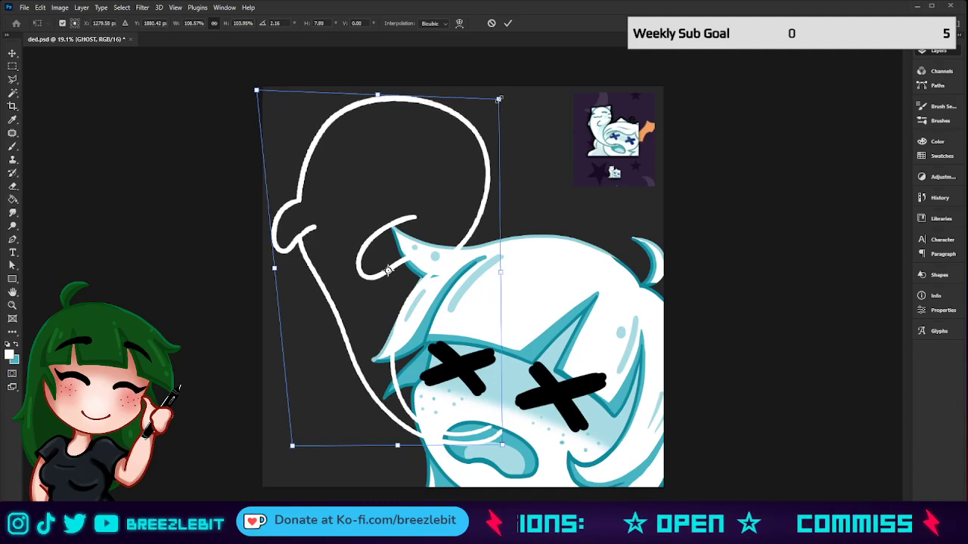
pyautogui.click(509, 24)
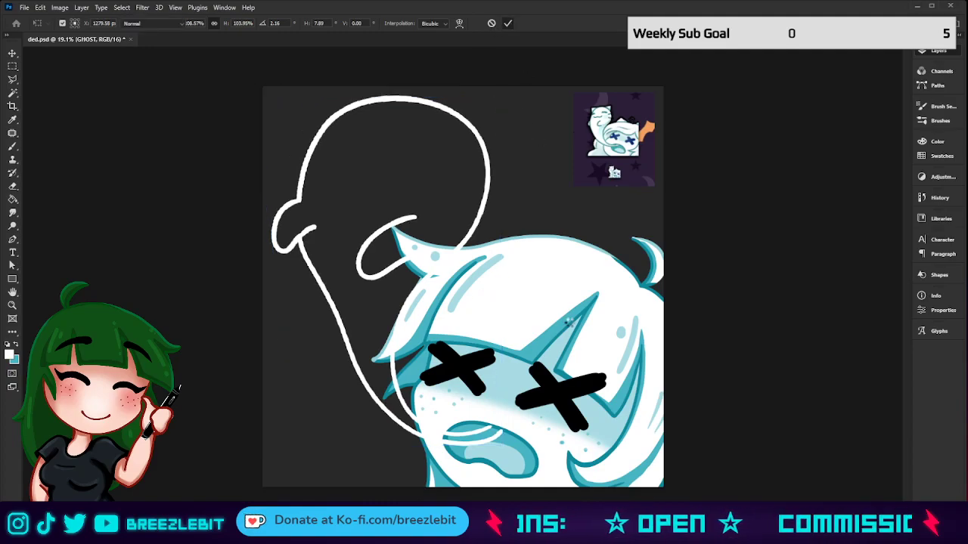
# Add a layer mask to the GHOST layer and mask out the outline's end over the upper lip.
pyautogui.press('b')
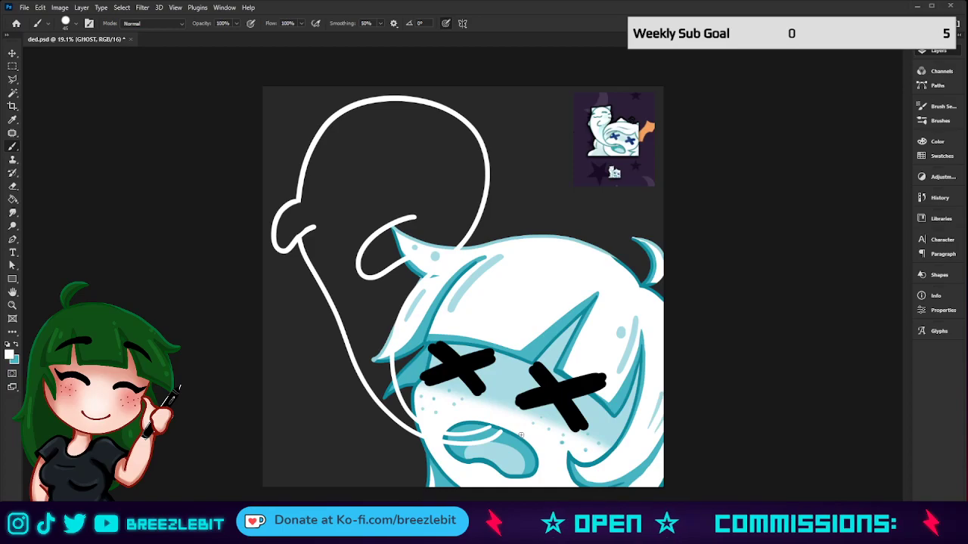
pyautogui.click(805, 444)
pyautogui.press('z')
pyautogui.moveTo(533, 414); pyautogui.dragTo(617, 414)
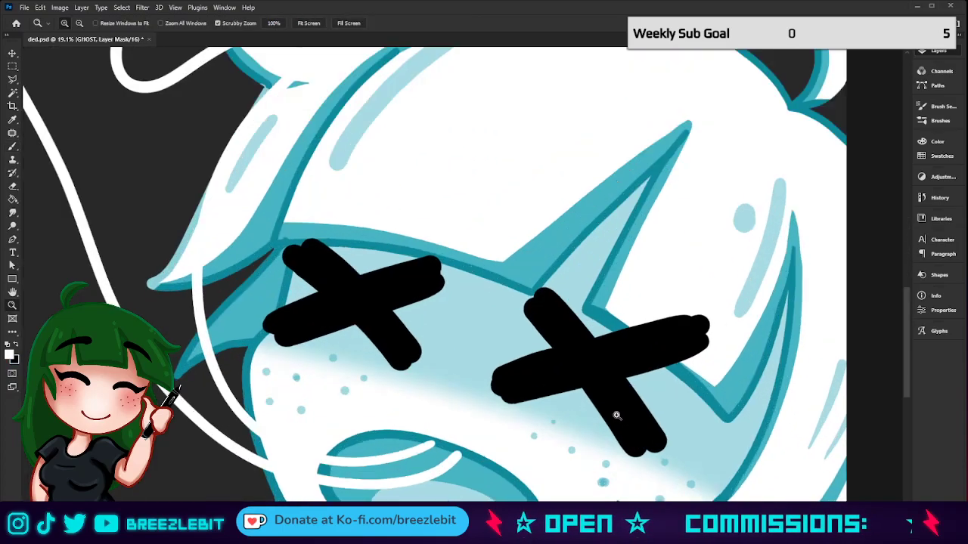
pyautogui.press('b')
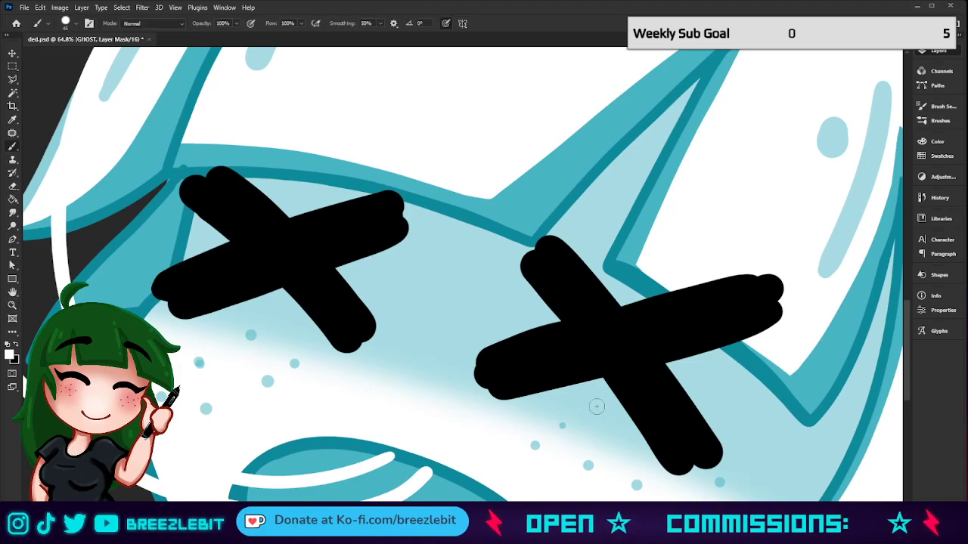
pyautogui.press('x')
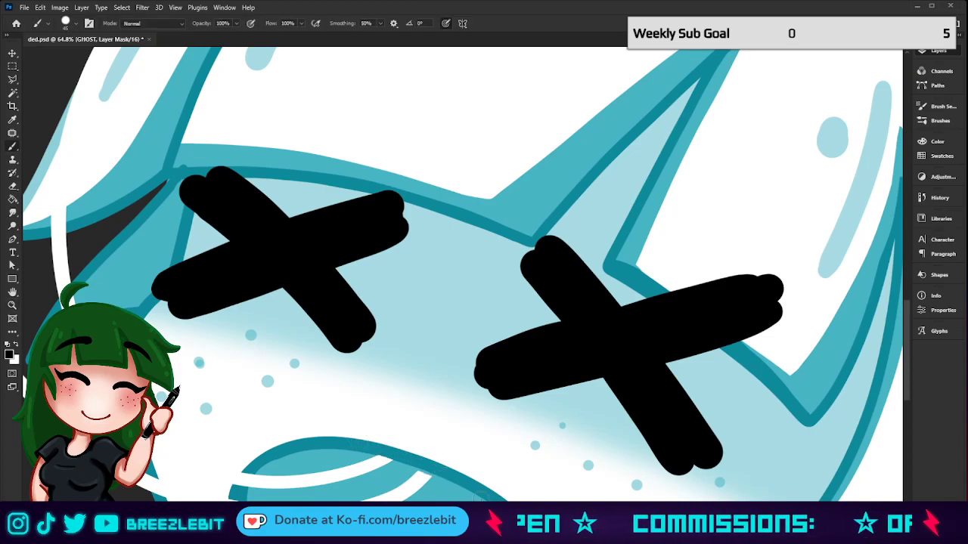
pyautogui.hotkey('ctrl', 'z')
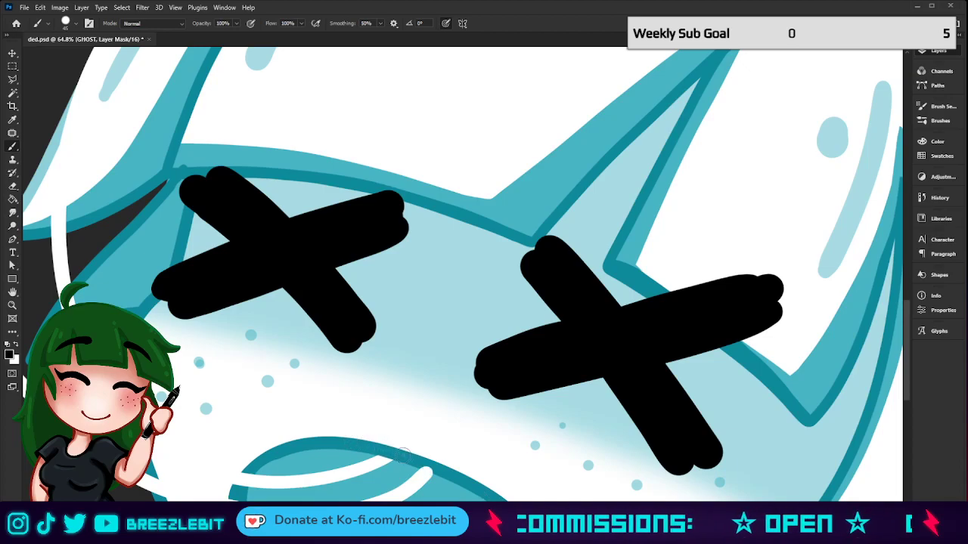
pyautogui.press('z')
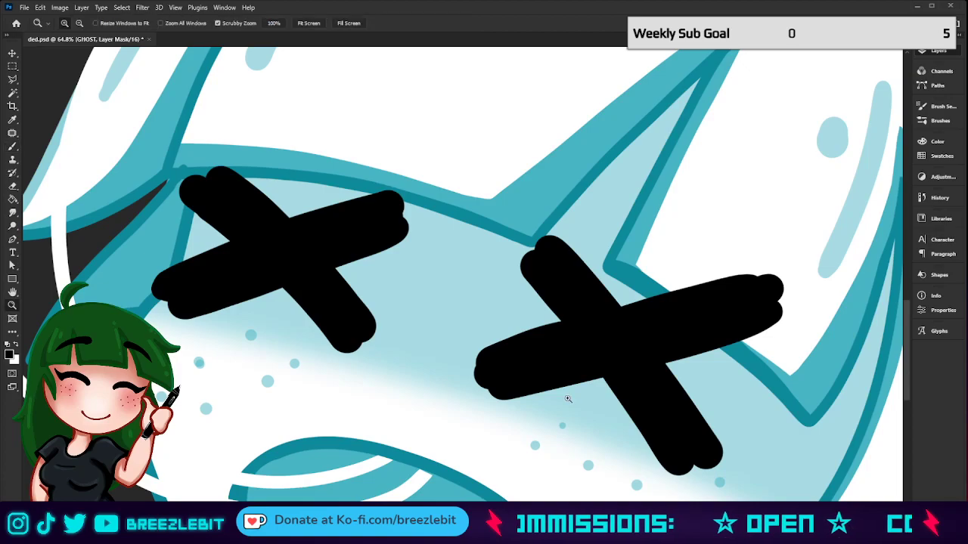
pyautogui.moveTo(497, 391)
pyautogui.mouseDown()
pyautogui.moveTo(413, 428)
pyautogui.moveTo(439, 423)
pyautogui.mouseUp()
pyautogui.click(816, 138)
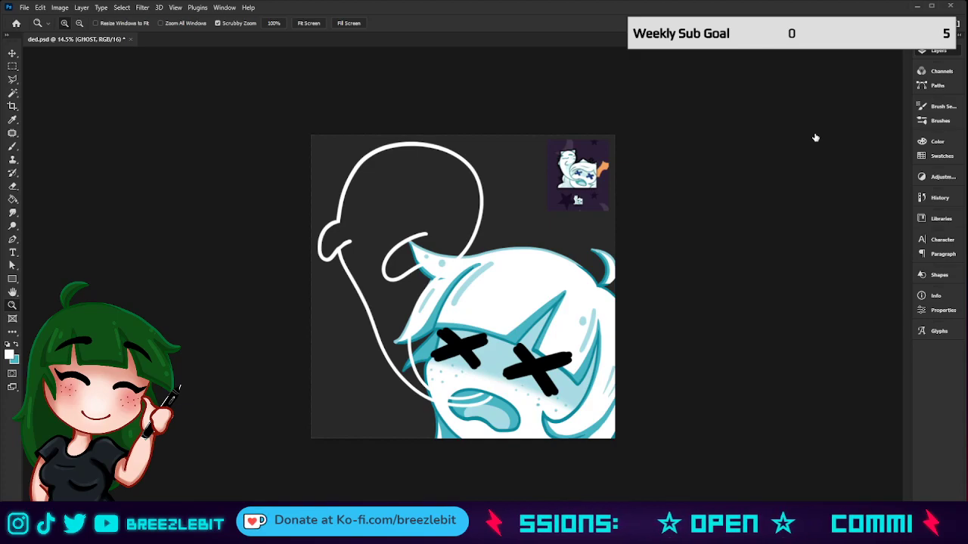
# Recolour the white ghost outline to a dark teal matching the head's line art.
pyautogui.press('i')
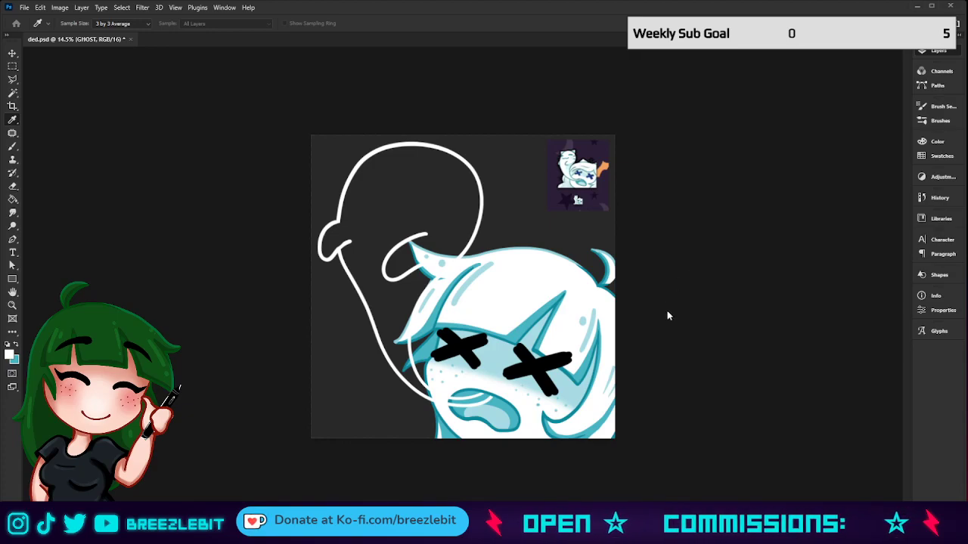
pyautogui.click(683, 336)
pyautogui.click(677, 335)
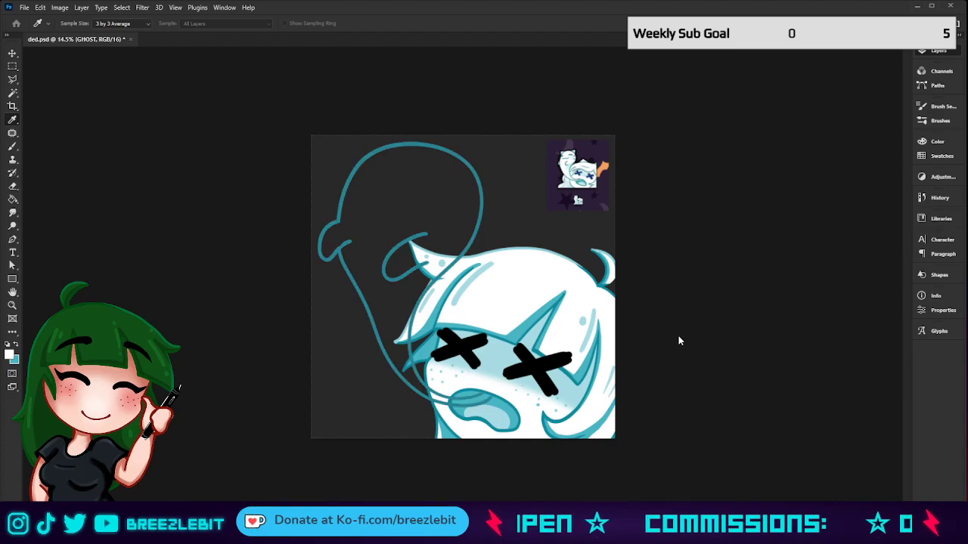
pyautogui.click(676, 338)
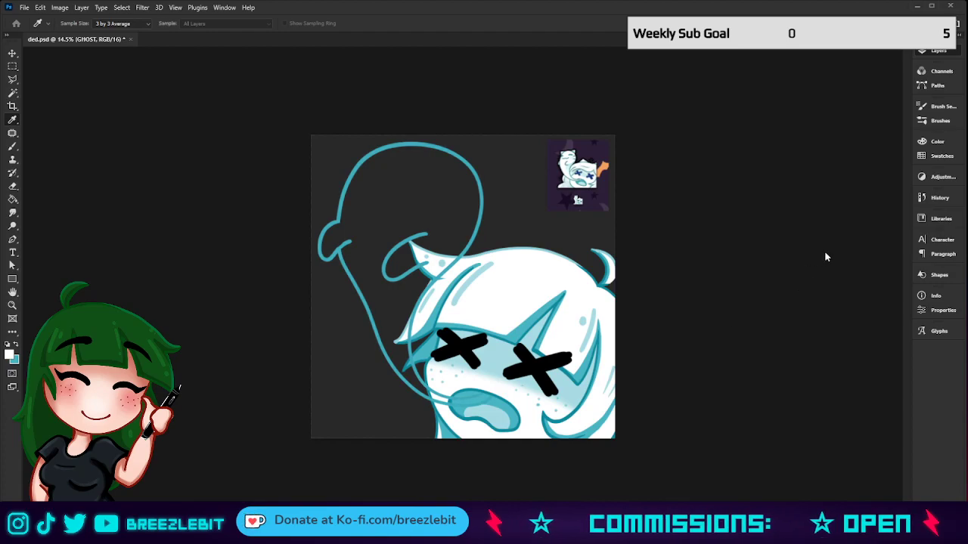
pyautogui.press('z')
pyautogui.hotkey('alt', 'BackSpace')
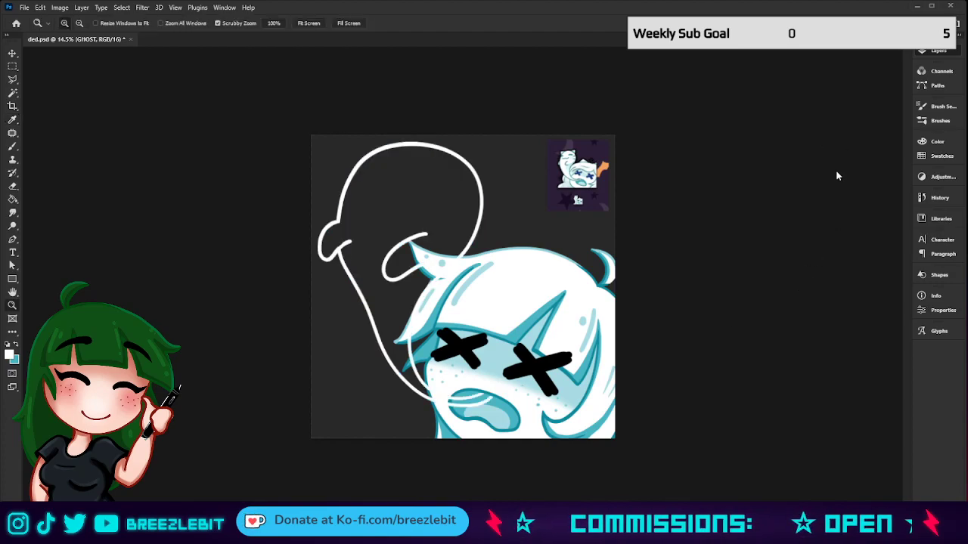
pyautogui.press('h')
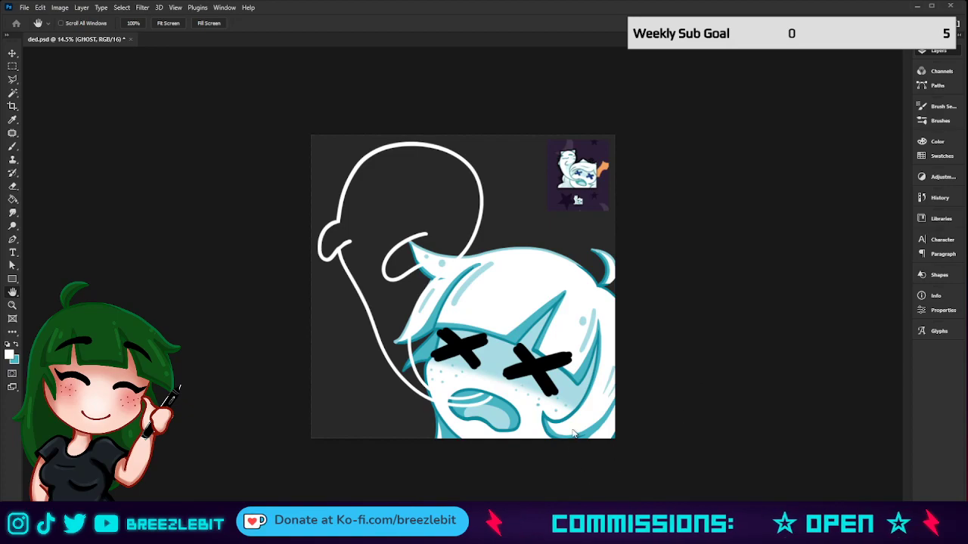
pyautogui.hotkey('ctrl', 'z')
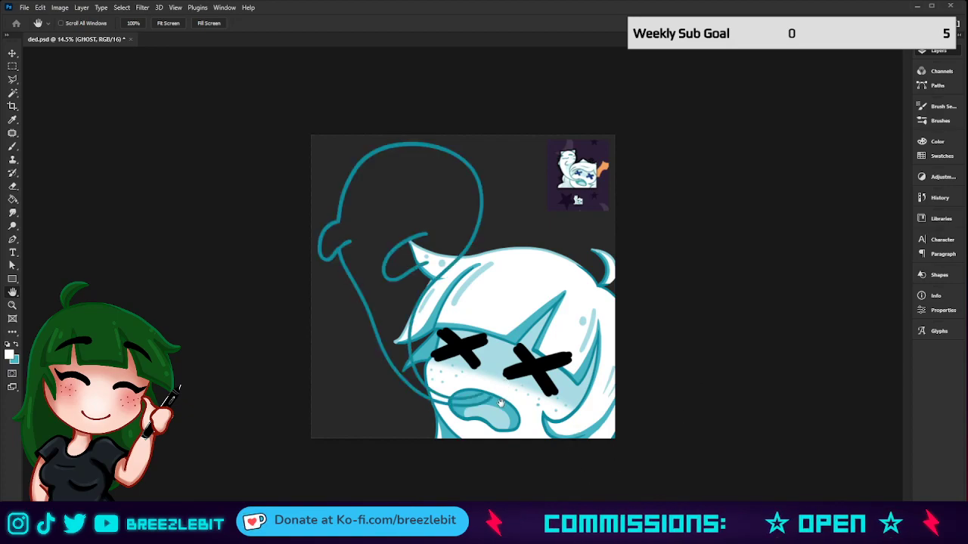
# Sample the ghost outline's dark teal as the foreground colour and compare the outline in white and in teal.
pyautogui.press('z')
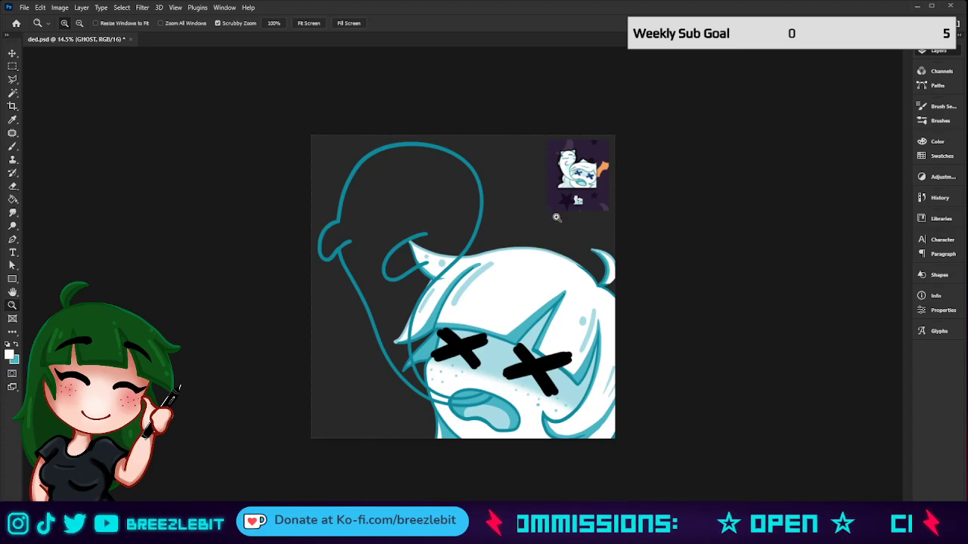
pyautogui.moveTo(467, 253); pyautogui.dragTo(498, 266)
pyautogui.press('i')
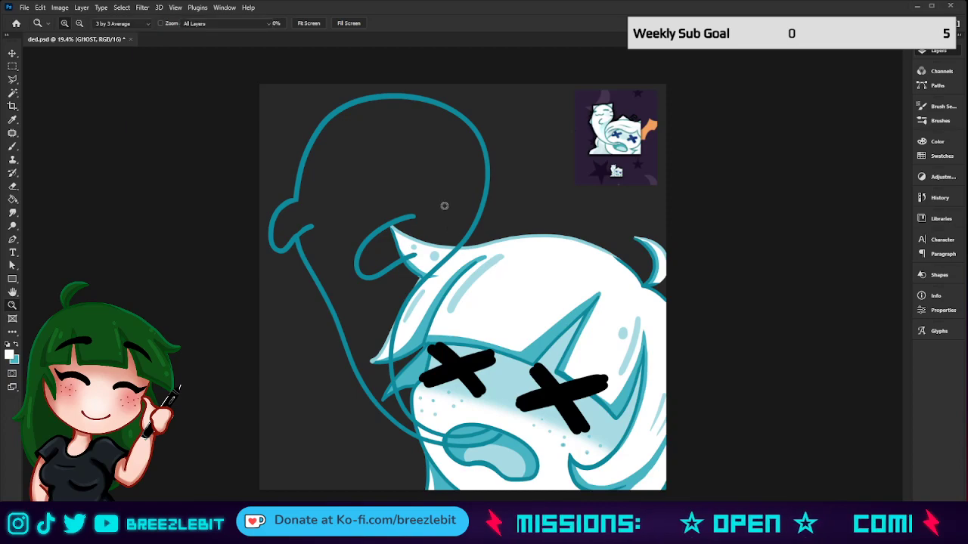
pyautogui.click(482, 199)
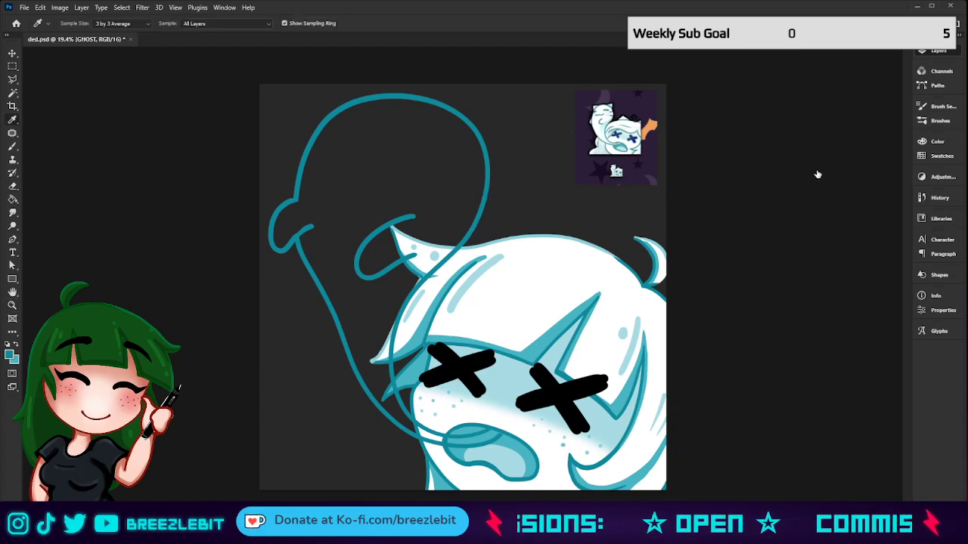
pyautogui.hotkey('ctrl', 'z')
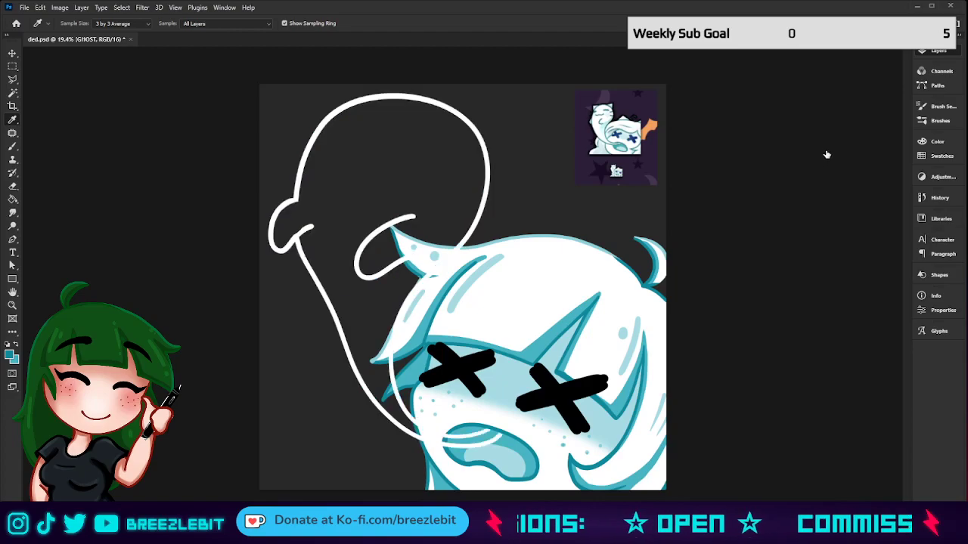
pyautogui.hotkey('ctrl', 'shift', 'z')
pyautogui.hotkey('ctrl', 'z')
pyautogui.hotkey('ctrl', 'shift', 'z')
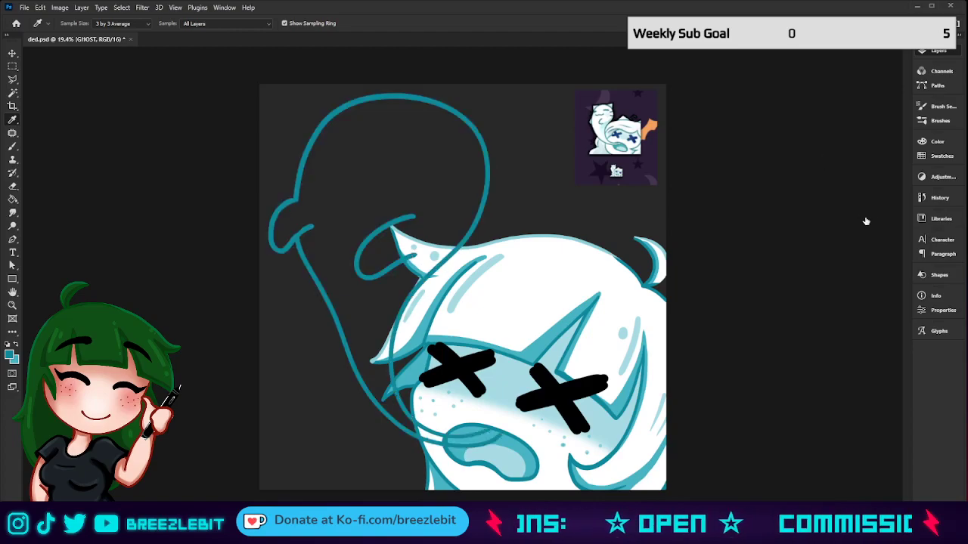
# Name the new fill layer for the ghost ghostfill.
pyautogui.doubleClick(838, 173)
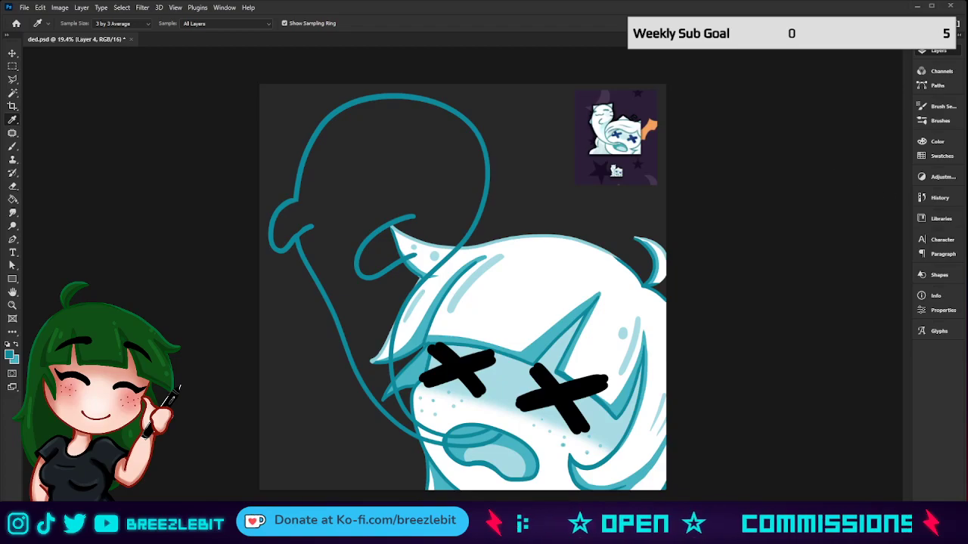
pyautogui.write('ghostfill')
pyautogui.press('Return')
# Paint the ghost's head and upper body solid white on the ghostfill layer with a 400 px brush.
pyautogui.press('x')
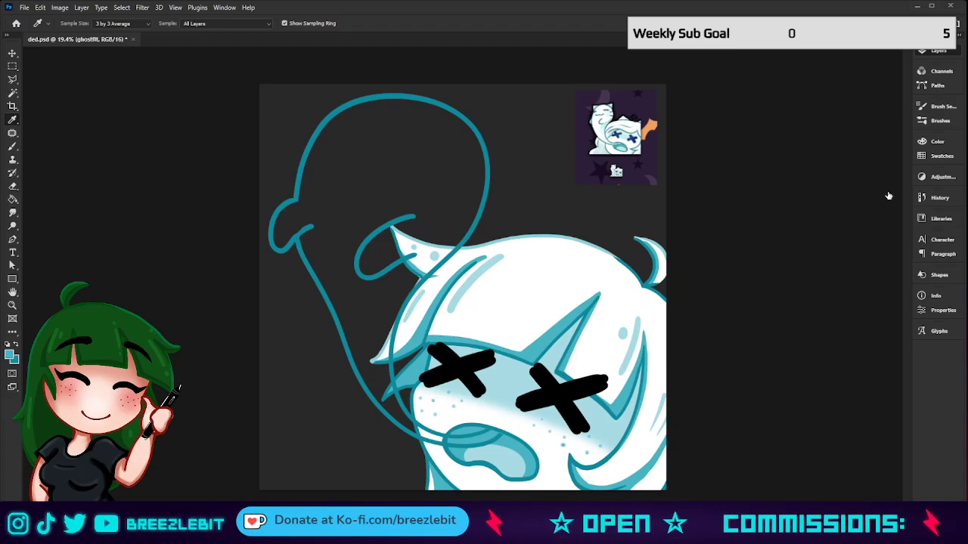
pyautogui.click(6, 354)
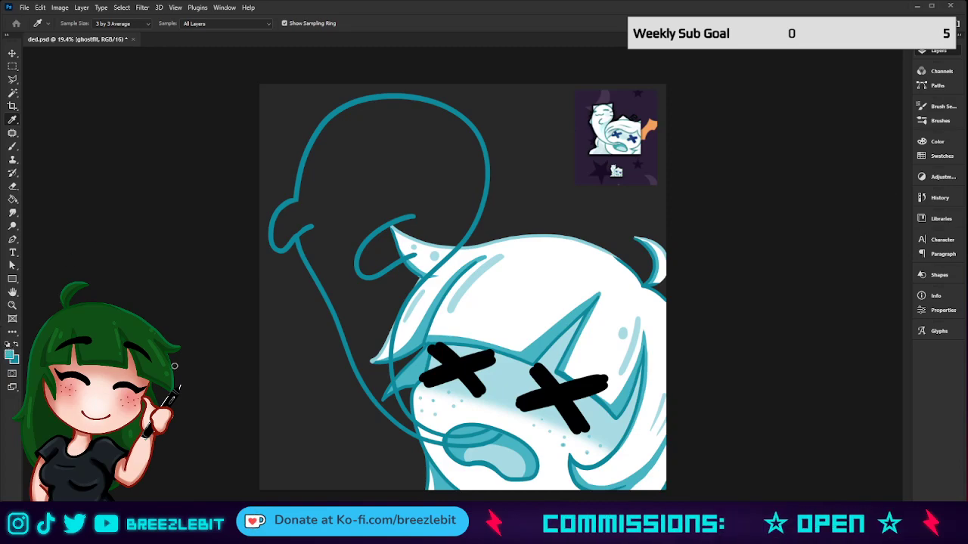
pyautogui.press('x')
pyautogui.press('b')
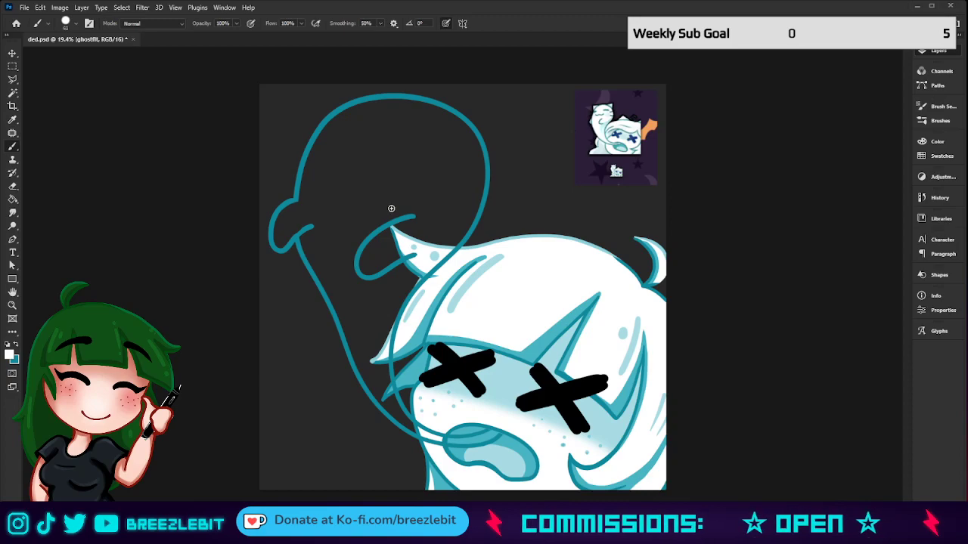
pyautogui.press(']')
pyautogui.press(']')
pyautogui.press(']')
pyautogui.press(']')
pyautogui.press(']')
pyautogui.press(']')
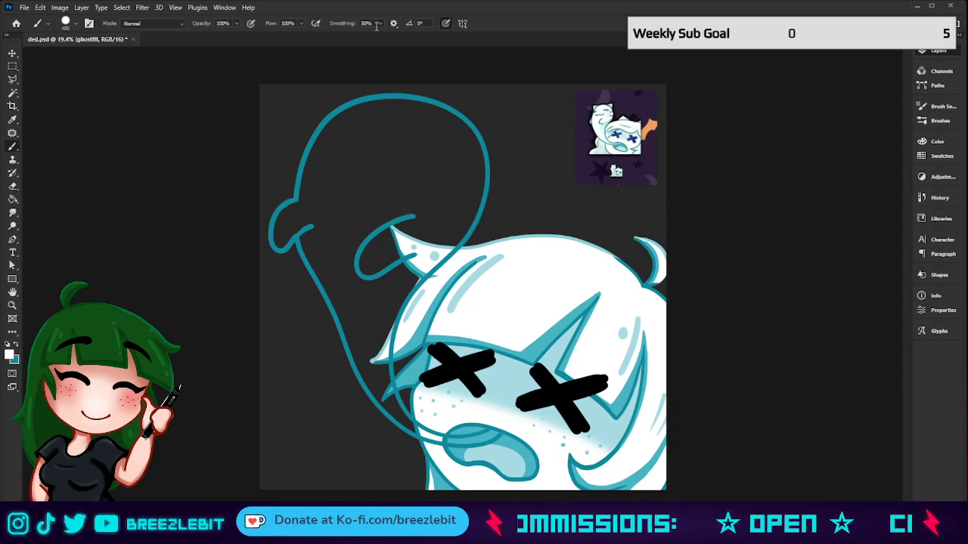
pyautogui.moveTo(357, 166)
pyautogui.mouseDown()
pyautogui.moveTo(434, 121)
pyautogui.moveTo(469, 168)
pyautogui.moveTo(463, 198)
pyautogui.moveTo(437, 231)
pyautogui.moveTo(385, 255)
pyautogui.moveTo(385, 270)
pyautogui.moveTo(406, 264)
pyautogui.moveTo(377, 306)
pyautogui.moveTo(369, 355)
pyautogui.moveTo(409, 227)
pyautogui.moveTo(419, 147)
pyautogui.moveTo(396, 241)
pyautogui.moveTo(370, 144)
pyautogui.moveTo(378, 291)
pyautogui.moveTo(381, 118)
pyautogui.moveTo(340, 140)
pyautogui.moveTo(349, 126)
pyautogui.moveTo(329, 160)
pyautogui.moveTo(316, 230)
pyautogui.moveTo(356, 325)
pyautogui.moveTo(347, 230)
pyautogui.moveTo(357, 144)
pyautogui.mouseUp()
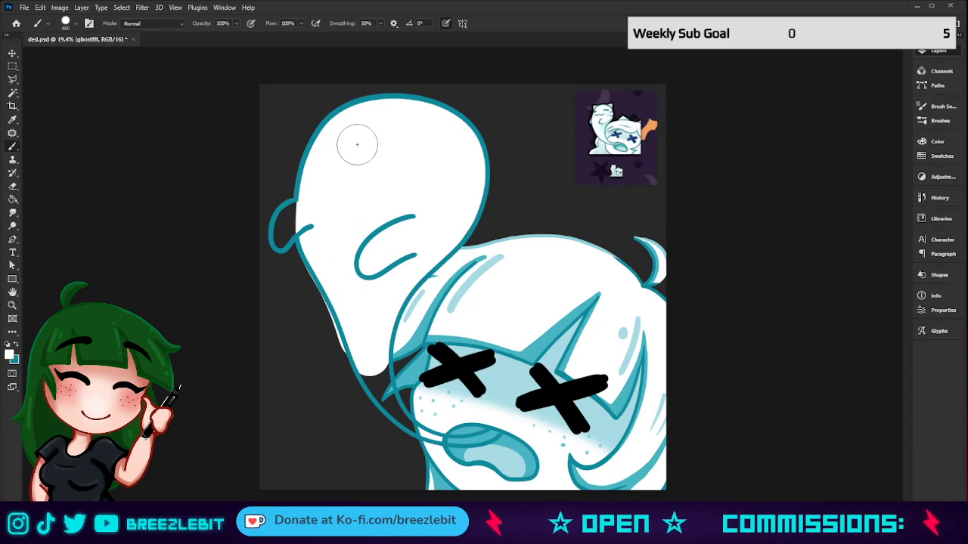
# Fill the ghost's outer arm, body edges and narrow tail down into the mouth with white, using a smaller brush.
pyautogui.press('[')
pyautogui.press('[')
pyautogui.press('[')
pyautogui.press('[')
pyautogui.press('[')
pyautogui.press('[')
pyautogui.press('[')
pyautogui.press('[')
pyautogui.moveTo(292, 230)
pyautogui.mouseDown()
pyautogui.moveTo(301, 202)
pyautogui.moveTo(279, 237)
pyautogui.moveTo(295, 224)
pyautogui.moveTo(294, 203)
pyautogui.moveTo(294, 220)
pyautogui.moveTo(274, 208)
pyautogui.mouseUp()
pyautogui.moveTo(301, 269)
pyautogui.mouseDown()
pyautogui.moveTo(294, 264)
pyautogui.moveTo(341, 376)
pyautogui.moveTo(387, 382)
pyautogui.moveTo(416, 431)
pyautogui.moveTo(463, 442)
pyautogui.moveTo(494, 435)
pyautogui.mouseUp()
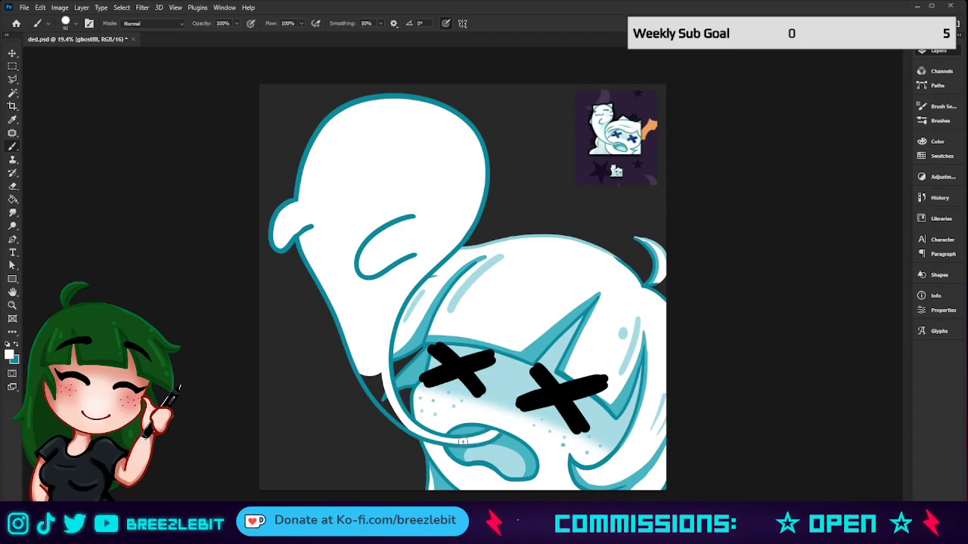
pyautogui.moveTo(414, 430)
pyautogui.mouseDown()
pyautogui.moveTo(359, 364)
pyautogui.moveTo(395, 410)
pyautogui.moveTo(380, 380)
pyautogui.moveTo(397, 425)
pyautogui.mouseUp()
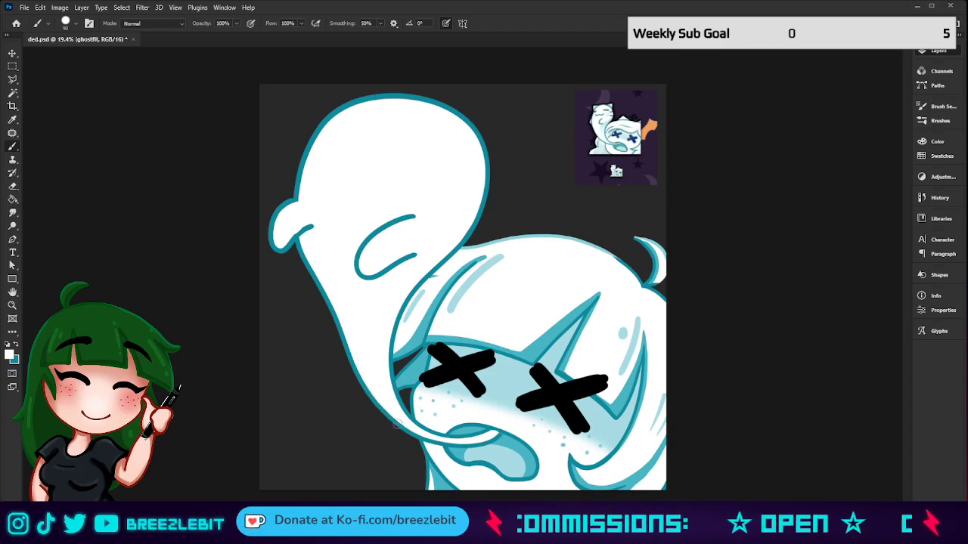
# Check the filled ghost against the whole emote and save ded.psd.
pyautogui.press('z')
pyautogui.moveTo(492, 326); pyautogui.dragTo(389, 375)
pyautogui.moveTo(488, 322); pyautogui.dragTo(525, 274)
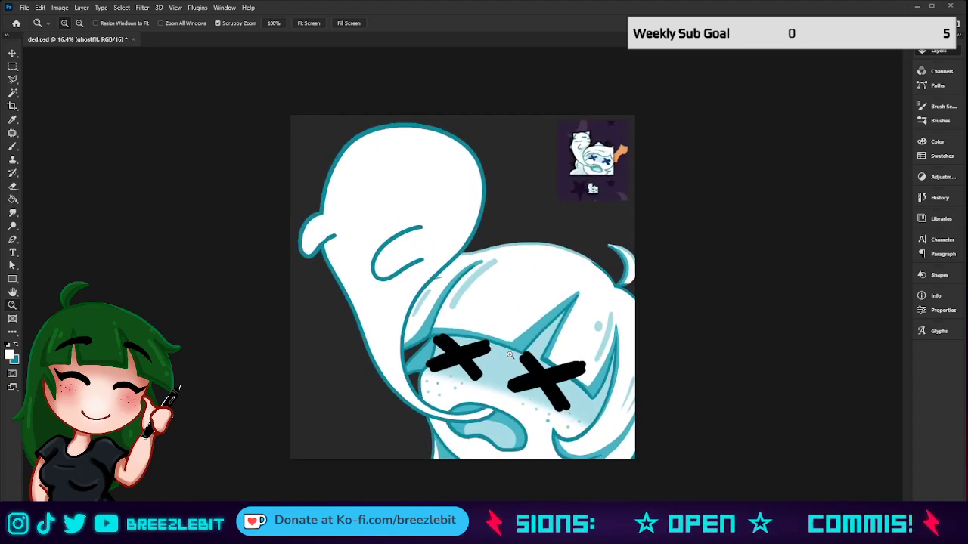
pyautogui.hotkey('ctrl', 's')
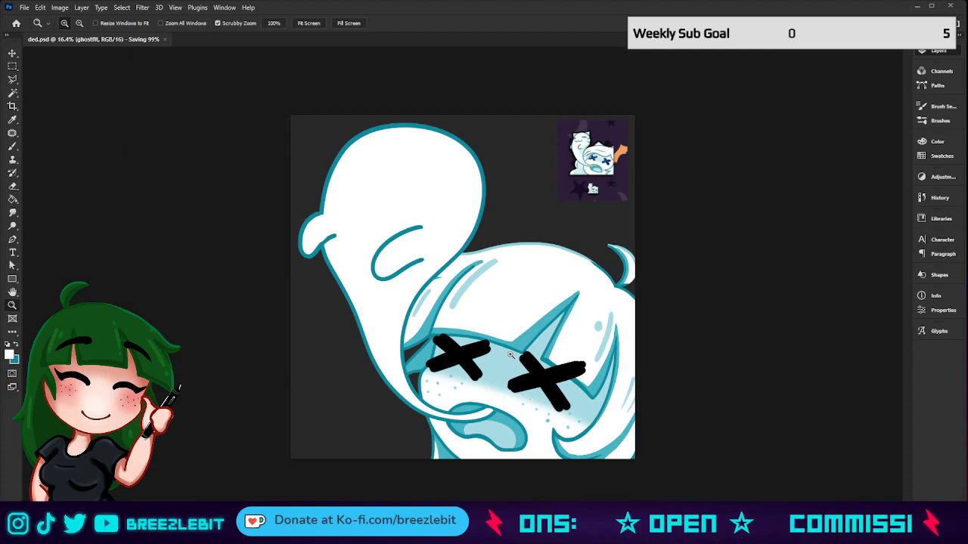